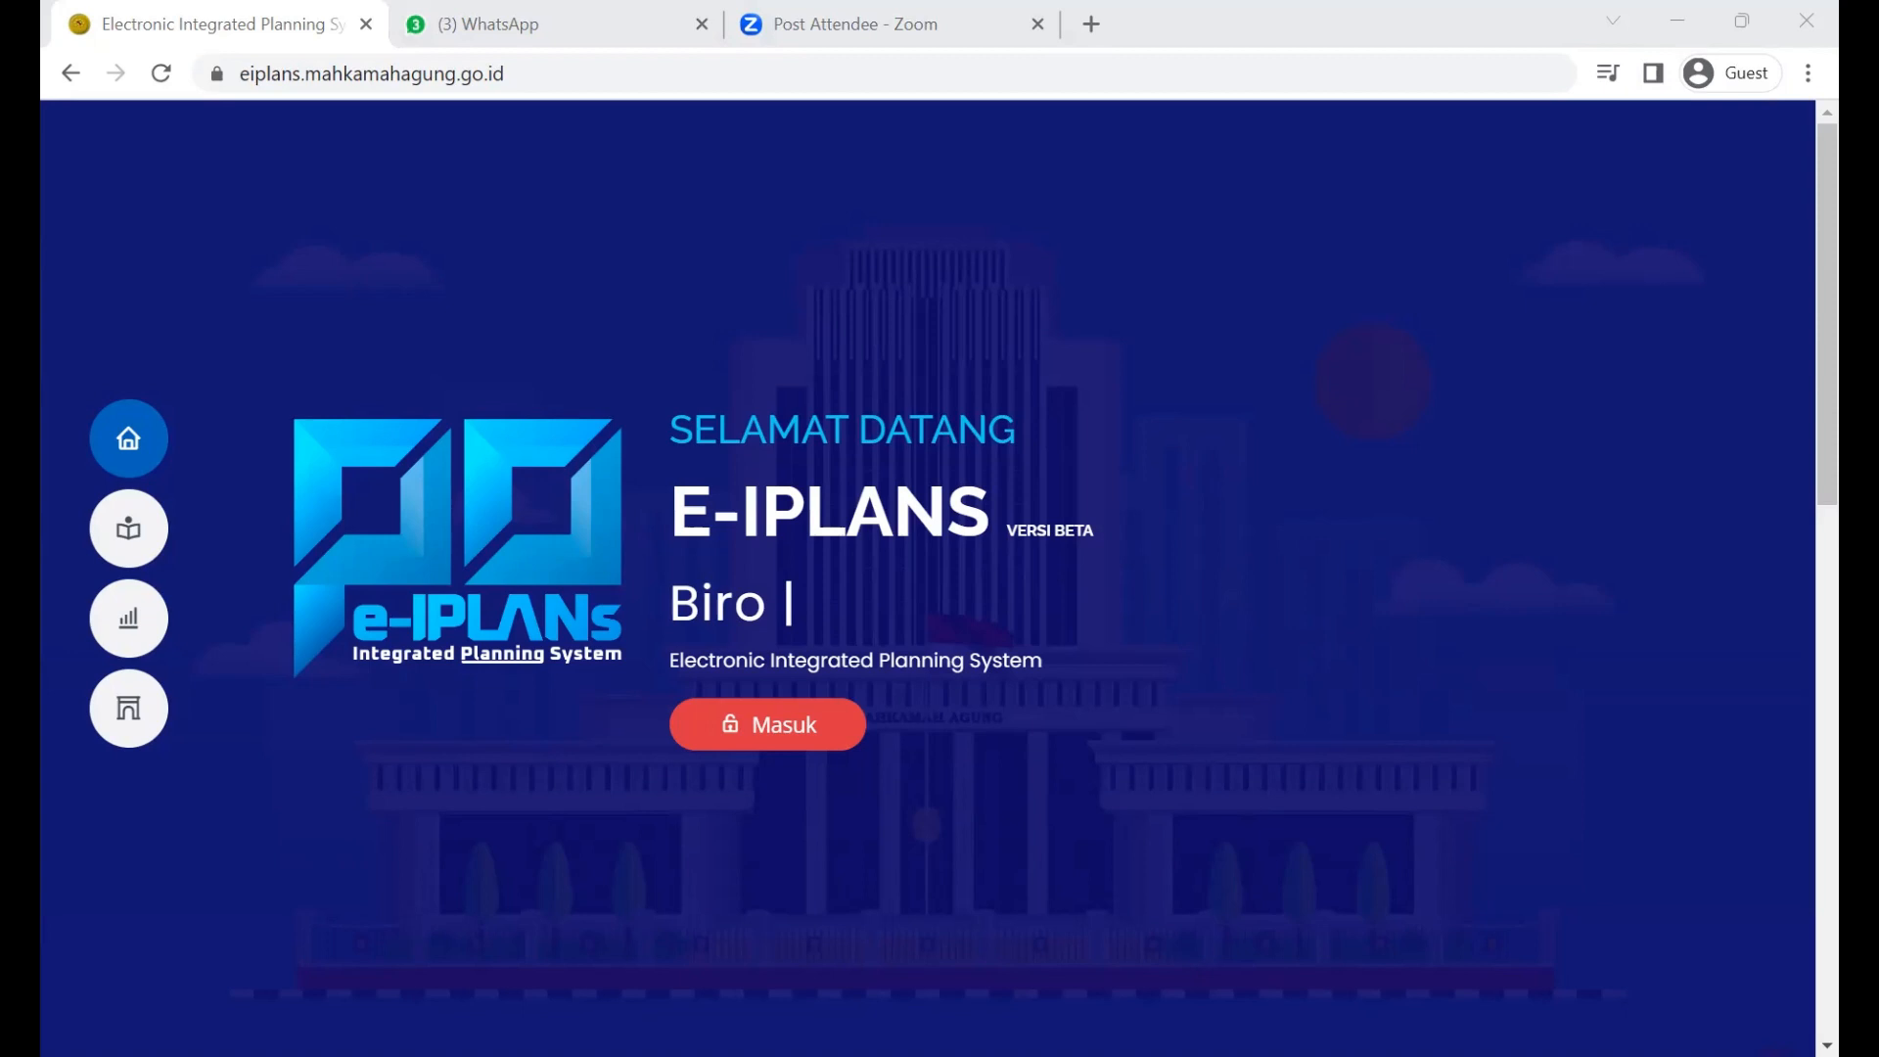
Step: Log in with the E-BIMA account e-mail and password, keeping Tahun Anggaran 2023
left_click(782, 742)
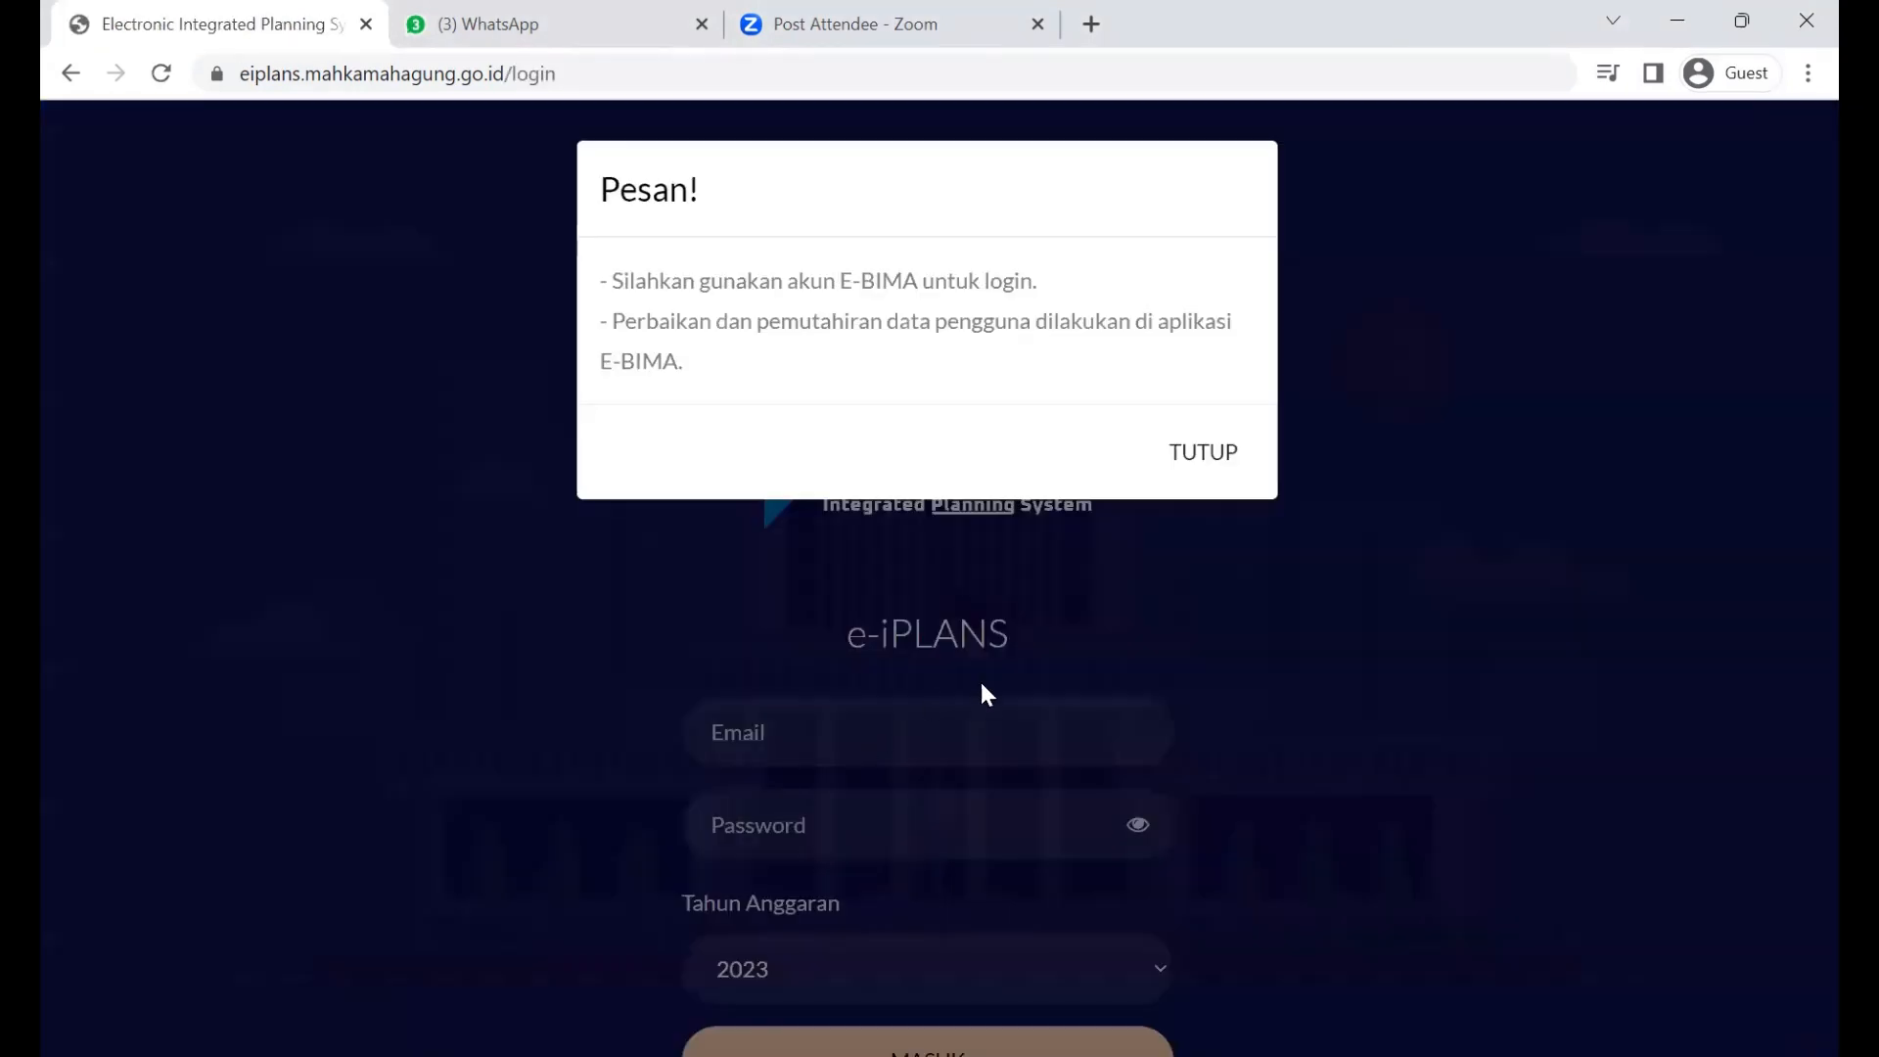
left_click(981, 685)
left_click(898, 744)
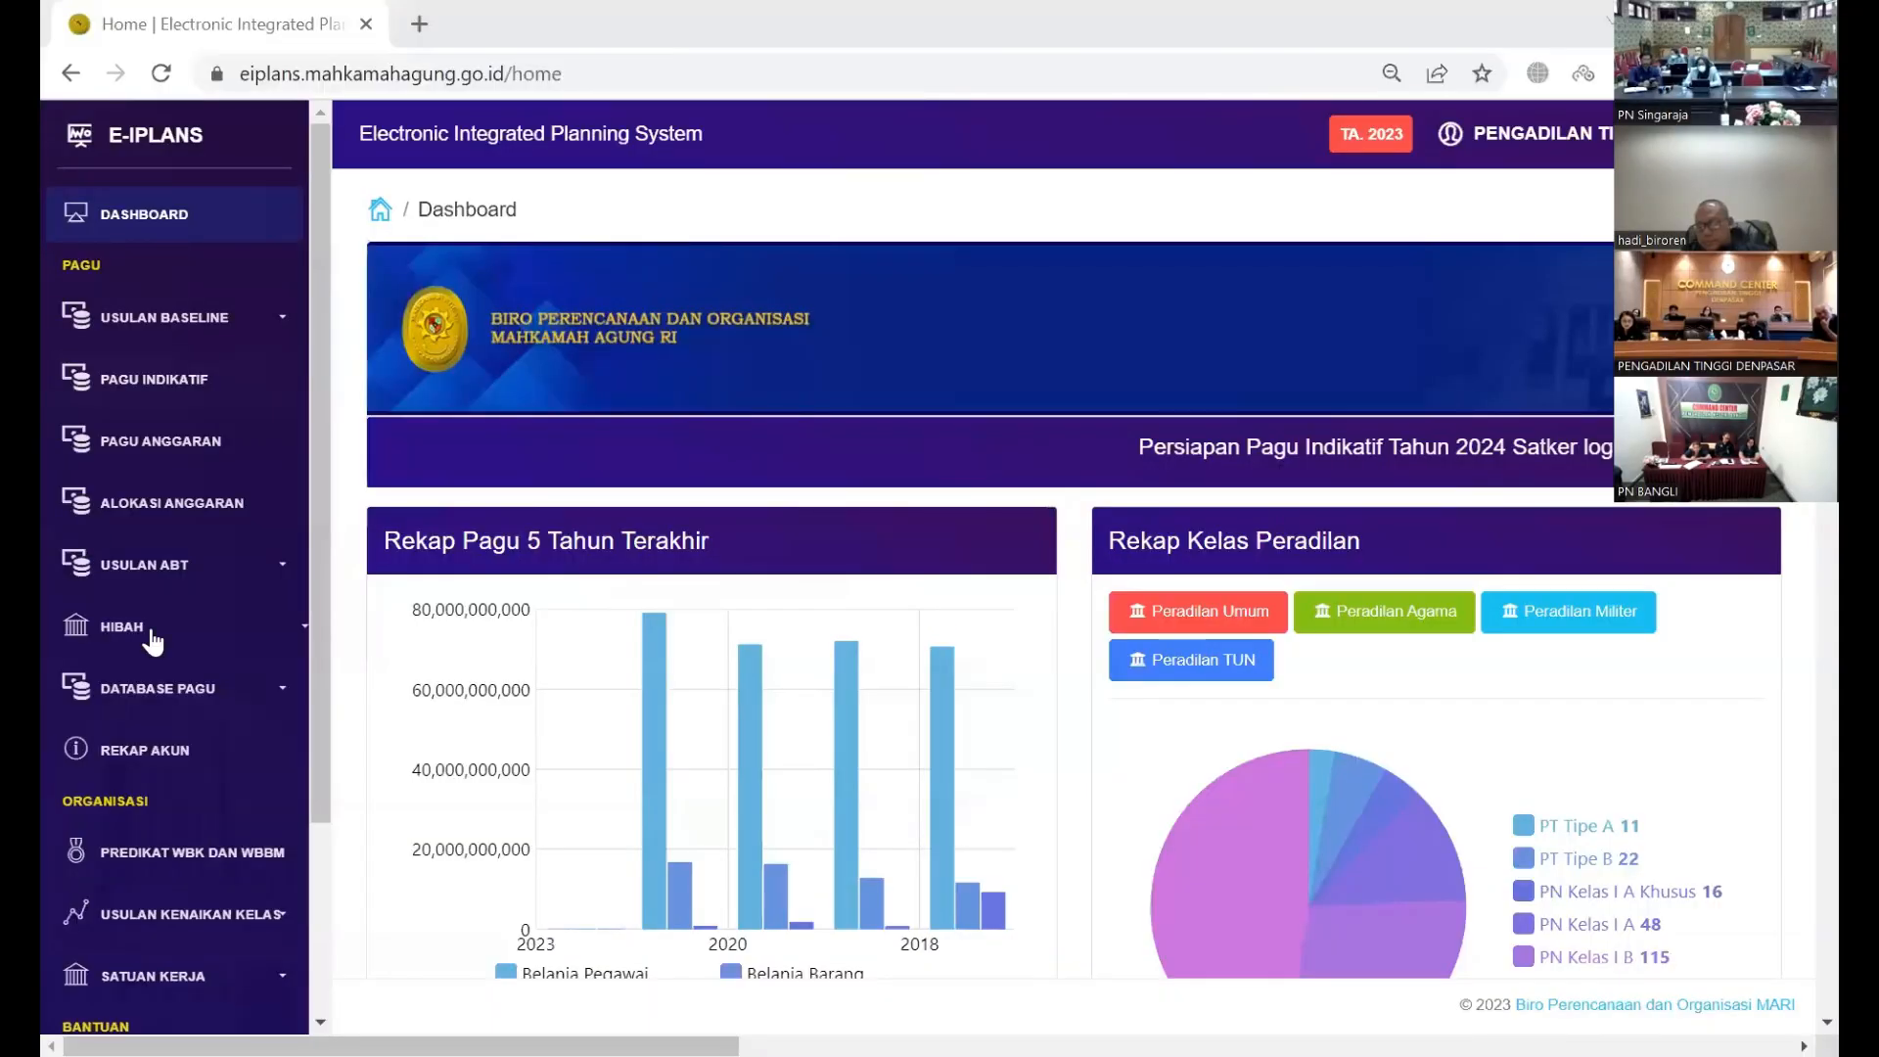
Step: Open the hibah proposal list and review the proposing and verifying login account info
left_click(147, 631)
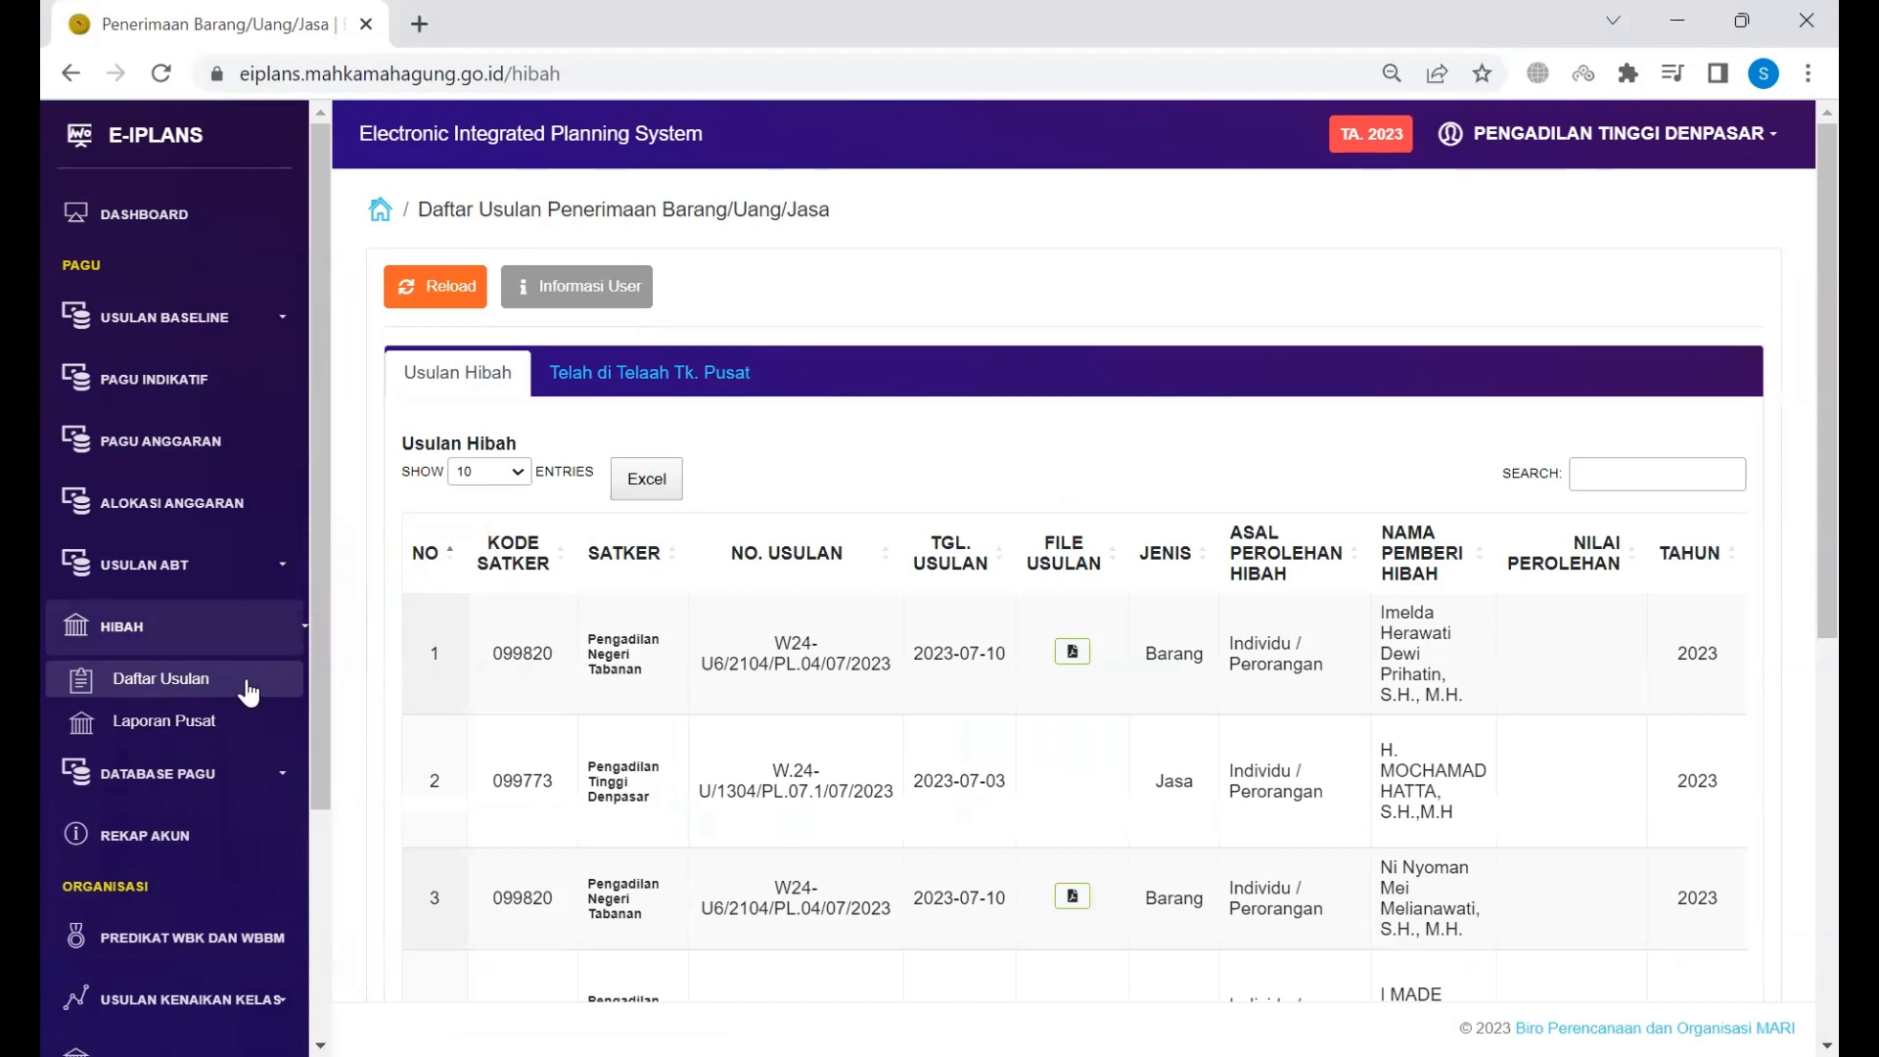
left_click(624, 284)
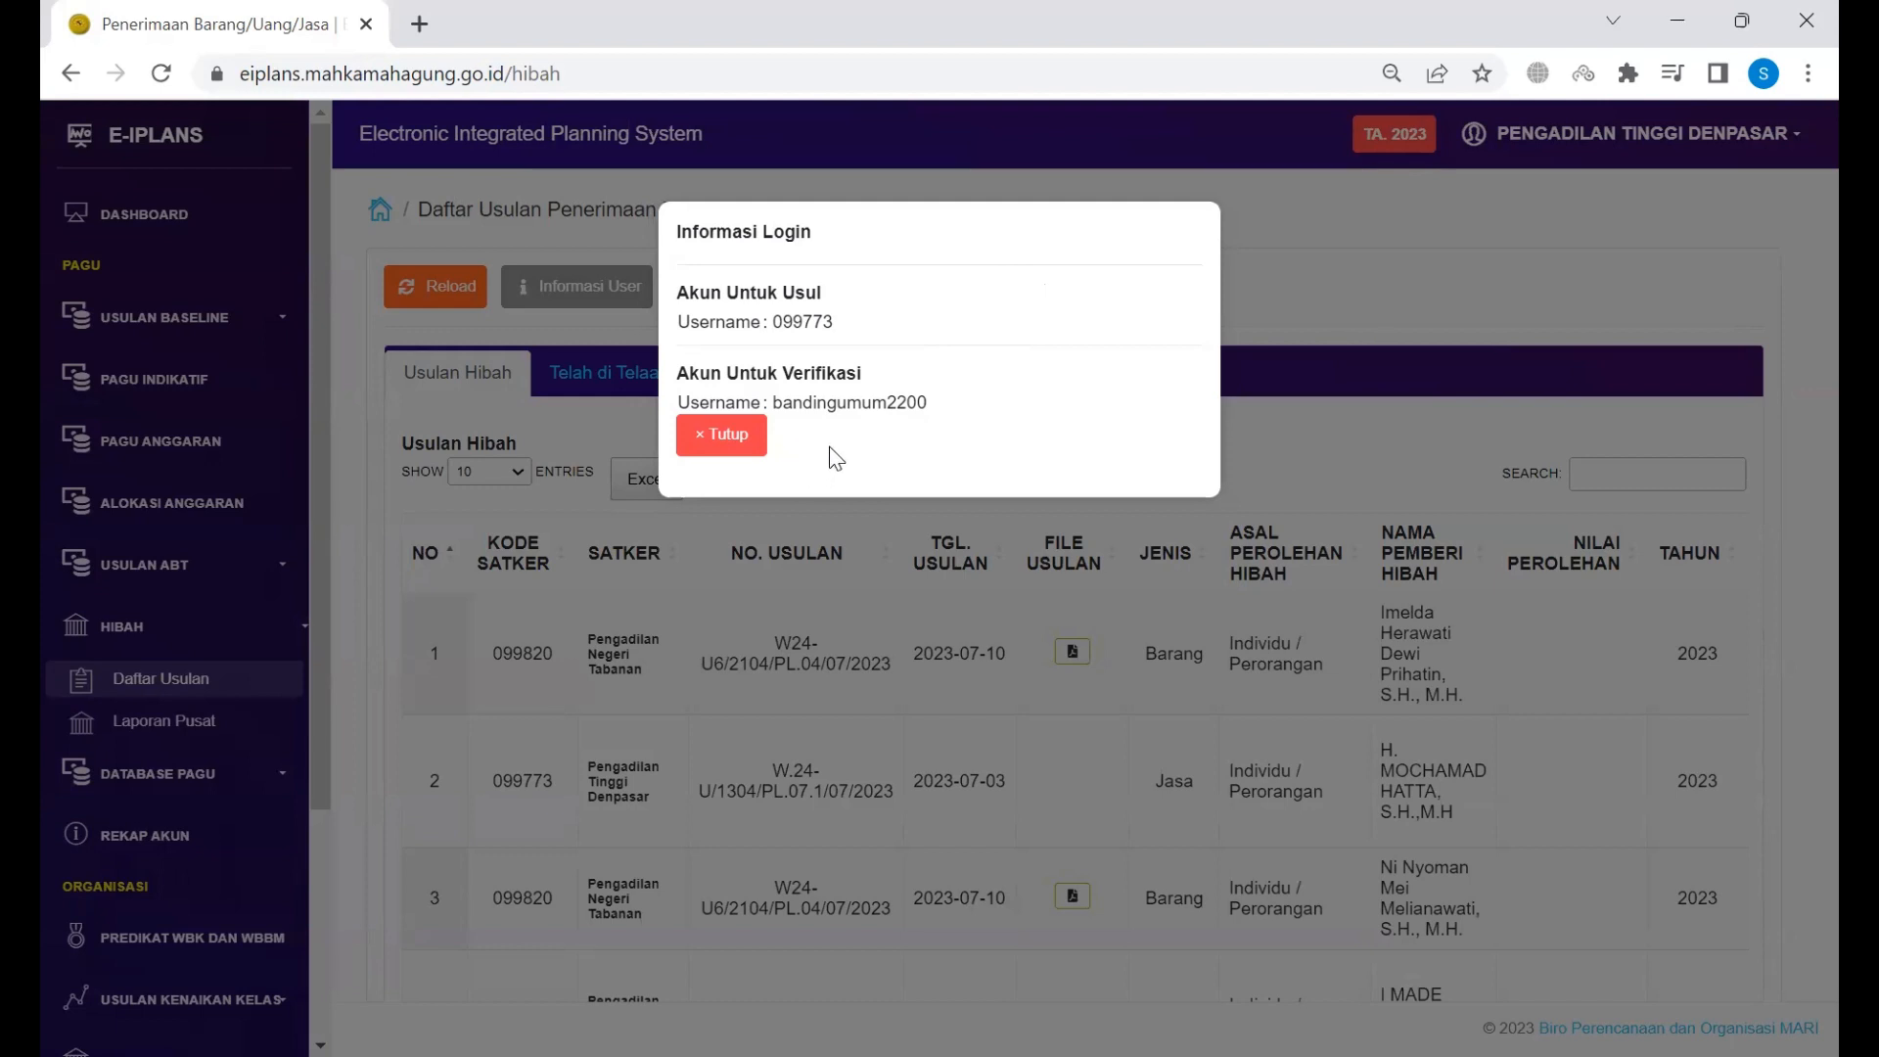
left_click(724, 435)
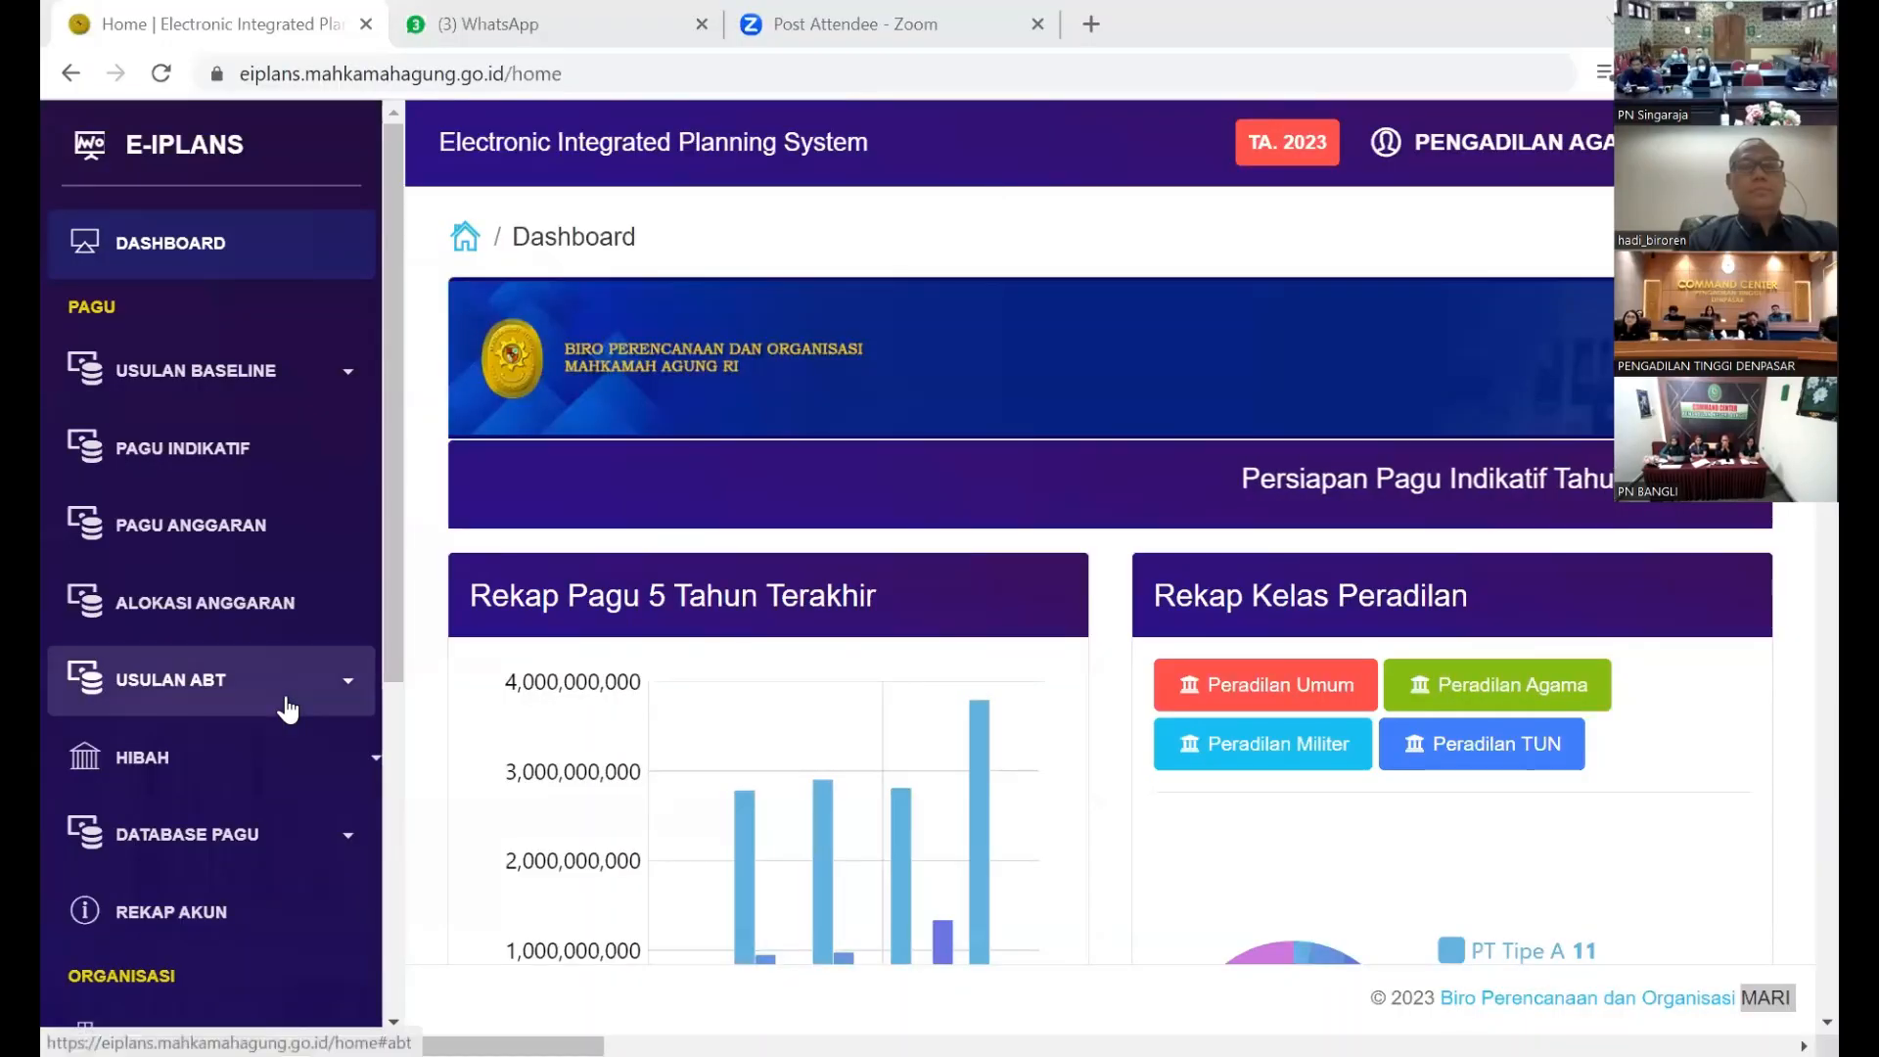
Step: Go to USULAN ABT Input Usulan, then the HIBAH Daftar Usulan list
left_click(294, 756)
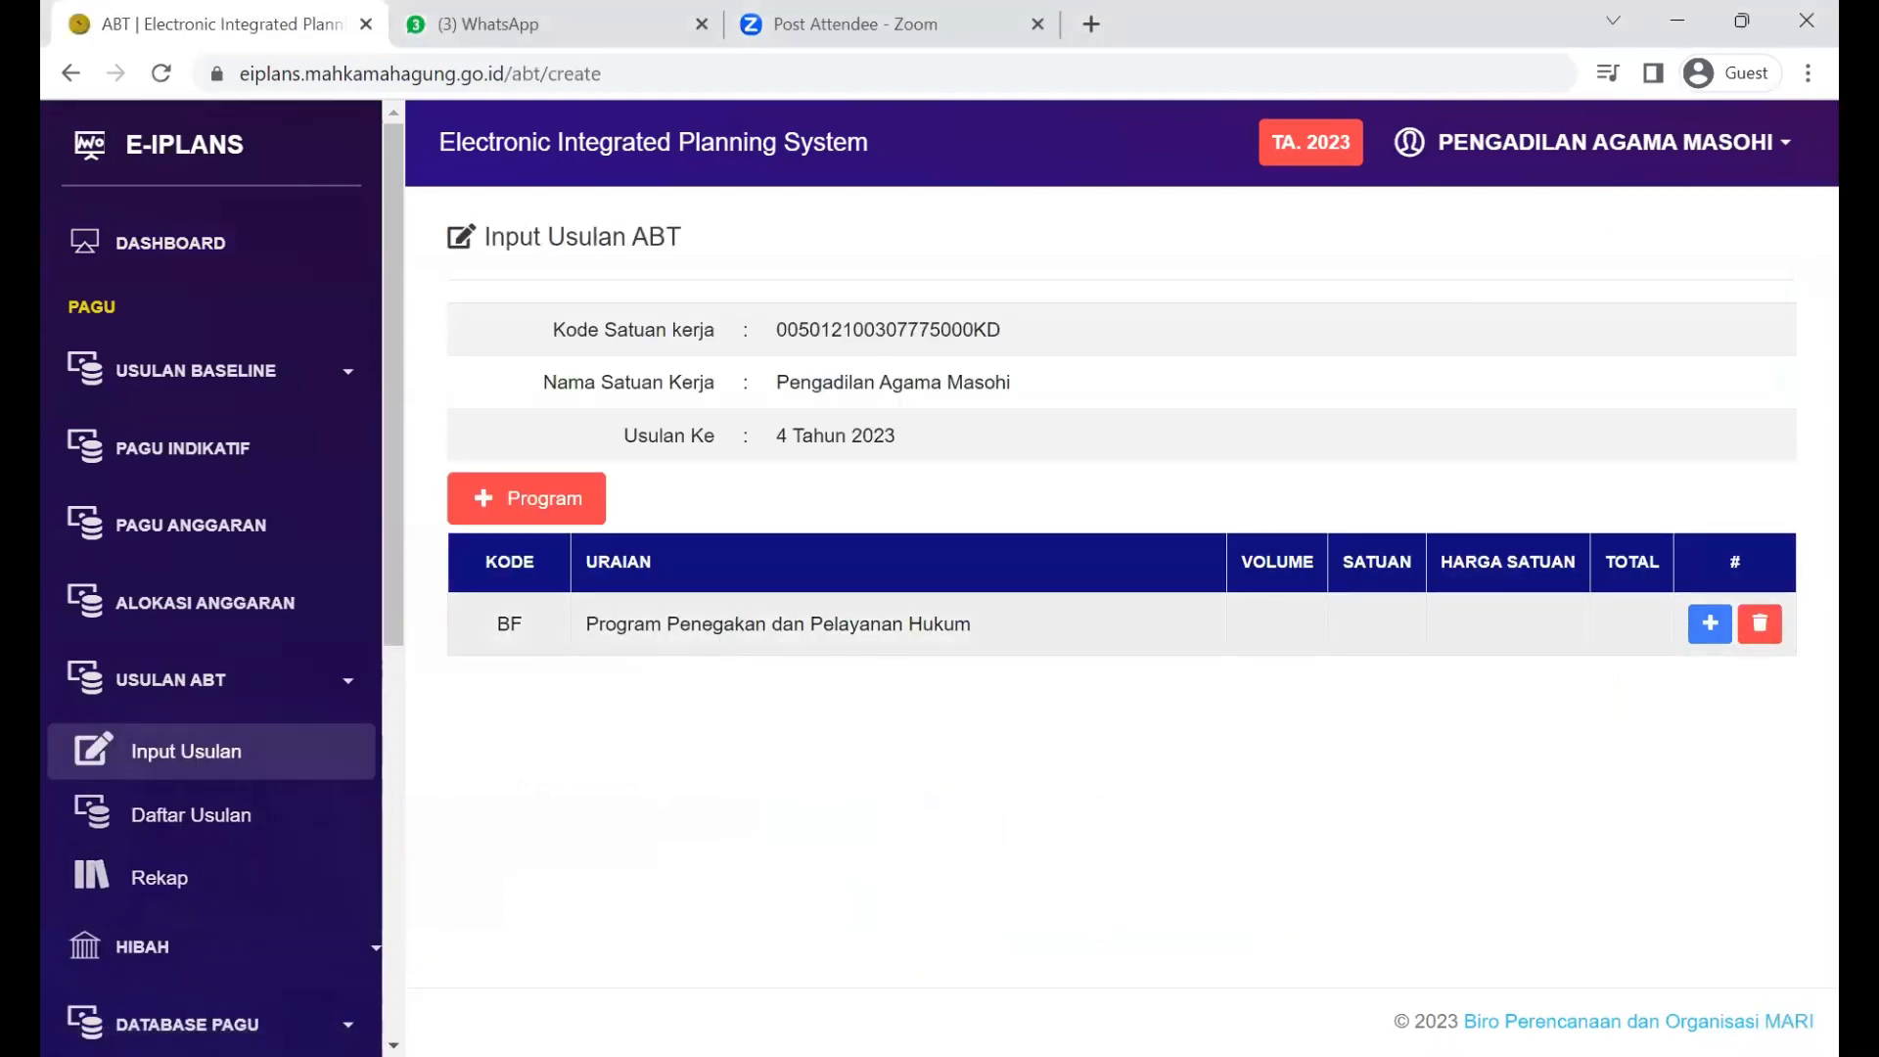
left_click(211, 947)
left_click(211, 1019)
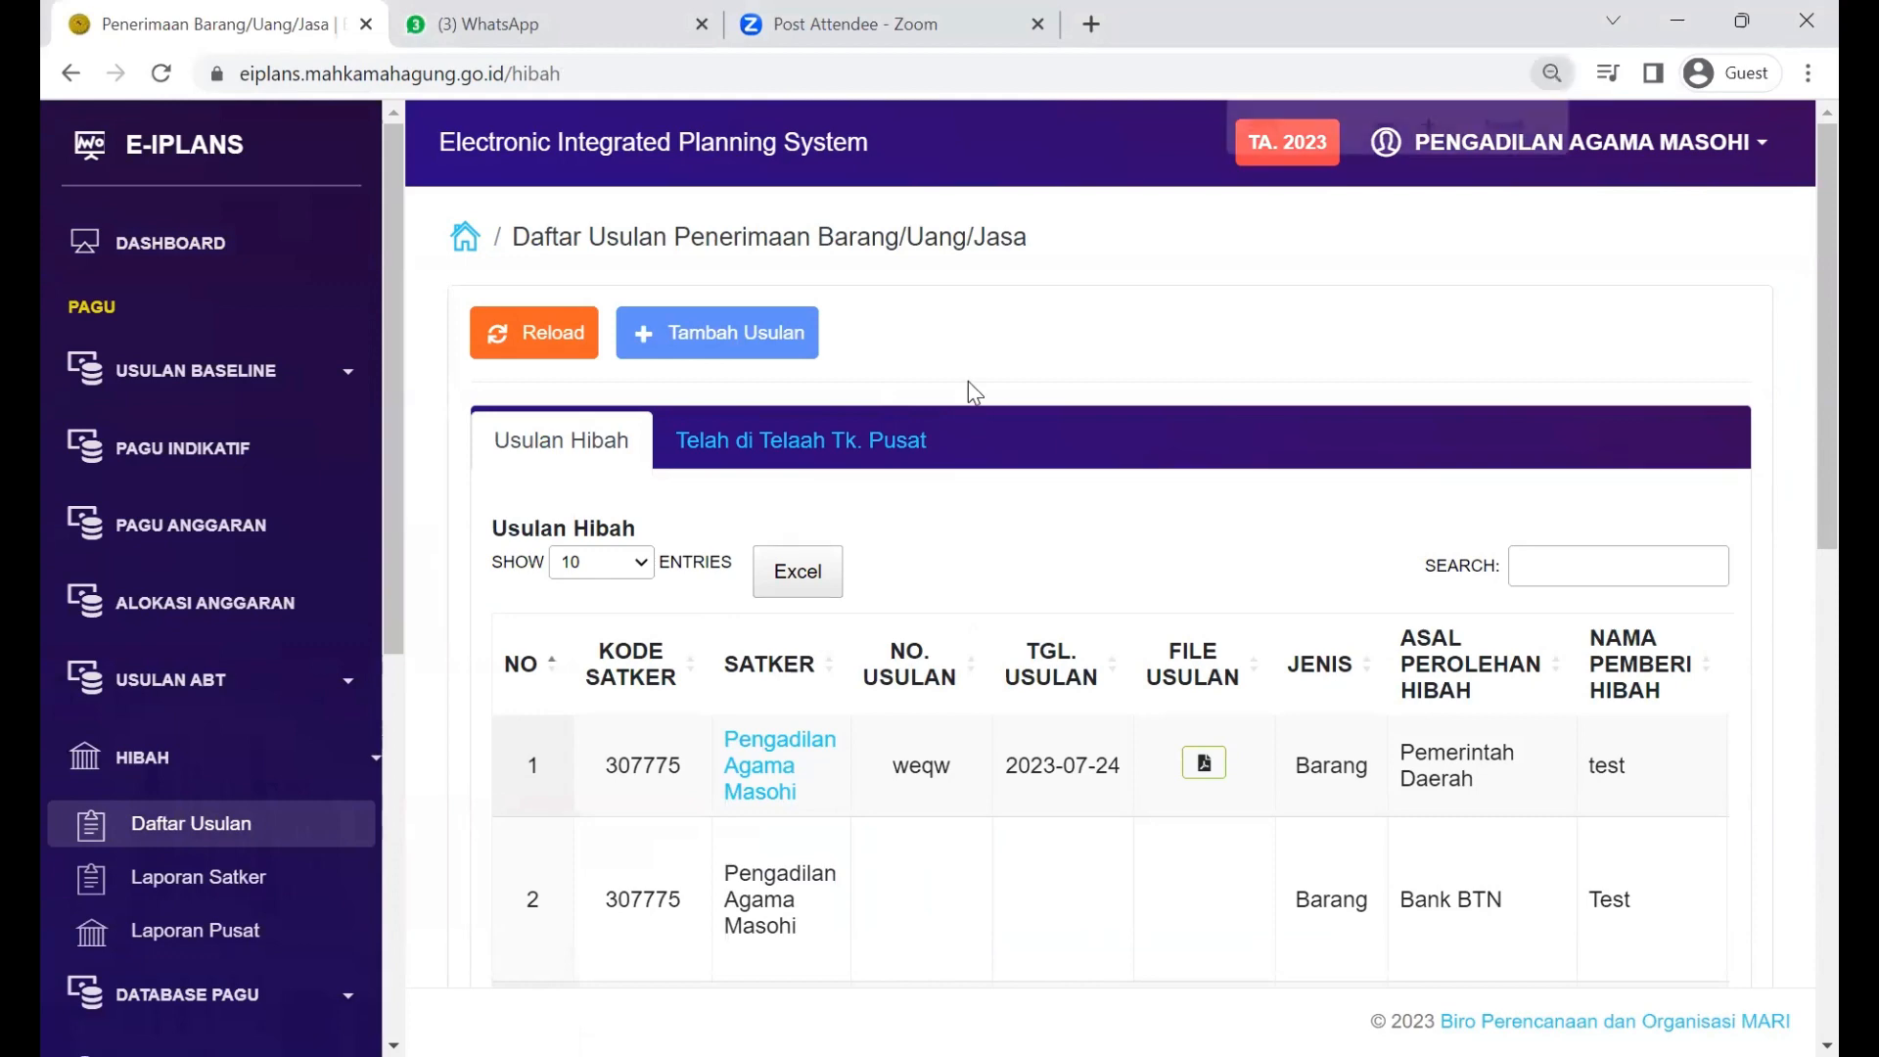
Step: Zoom the browser to 80% so more table columns are in view
key("ctrl+minus")
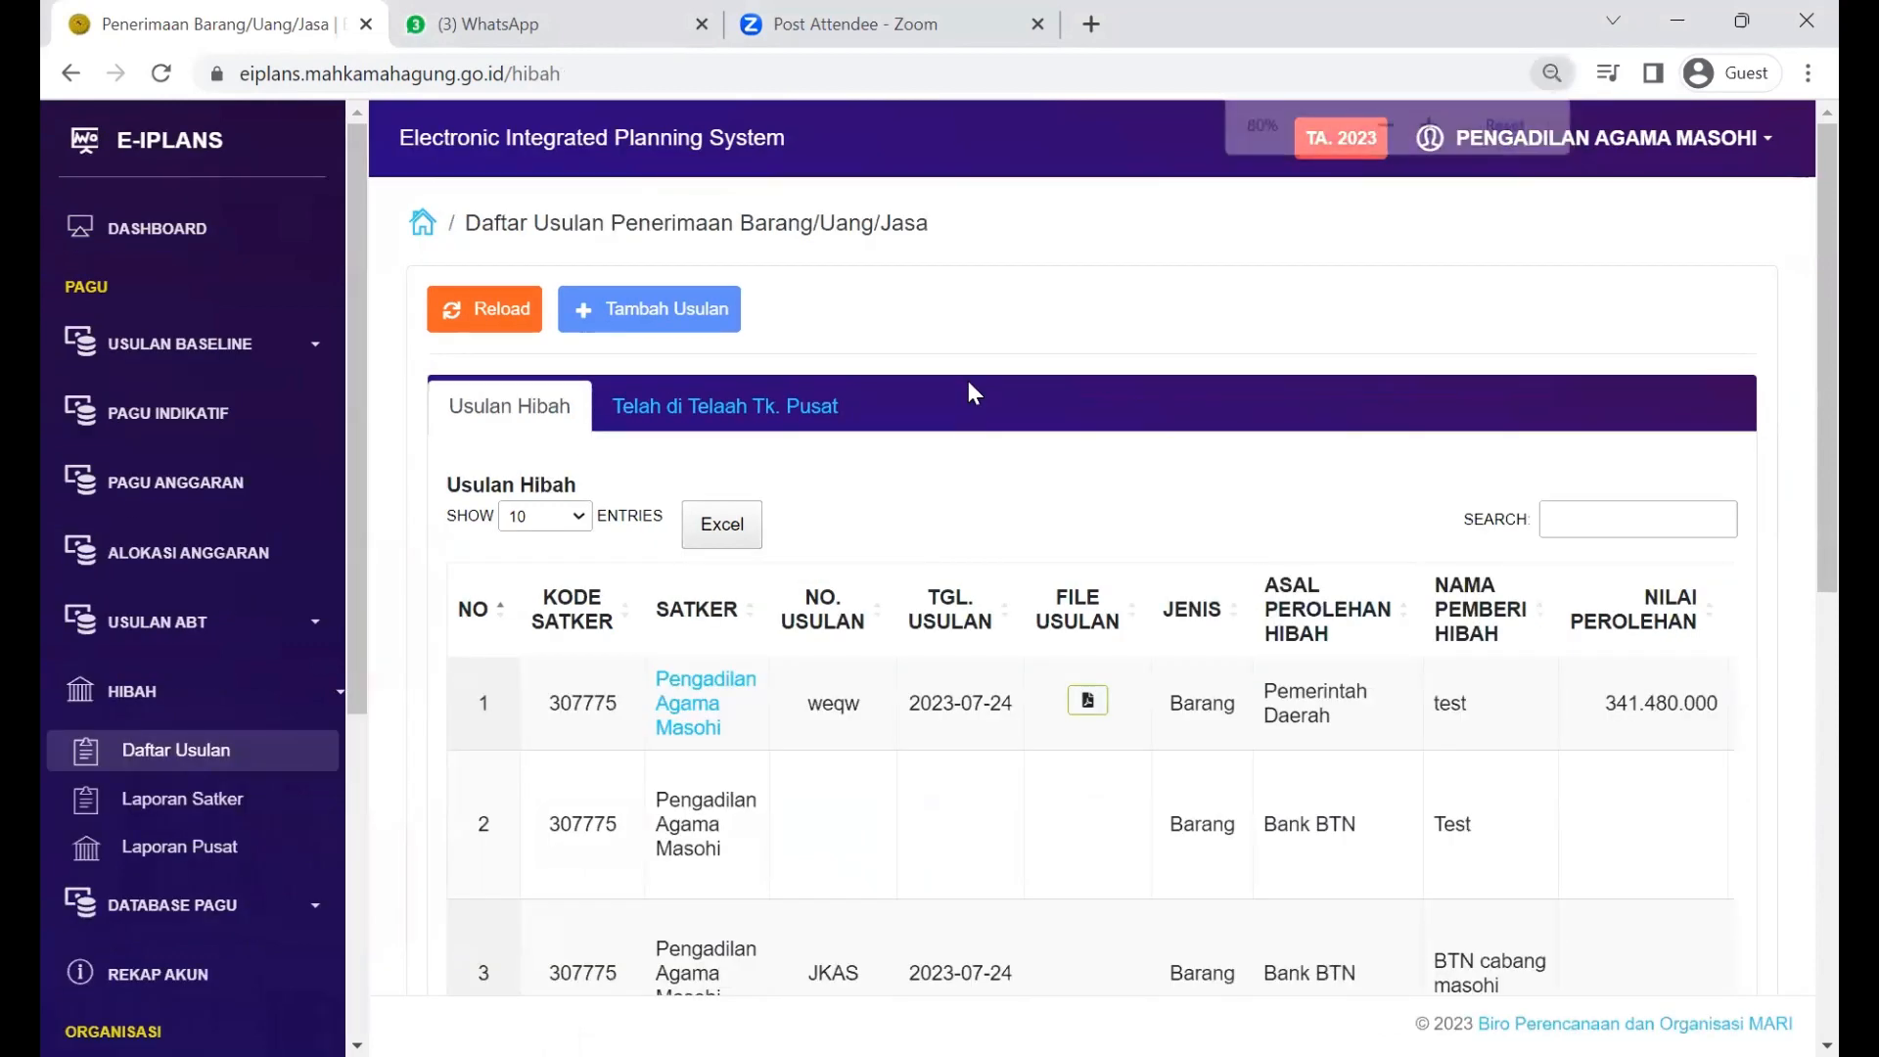
key("ctrl+minus")
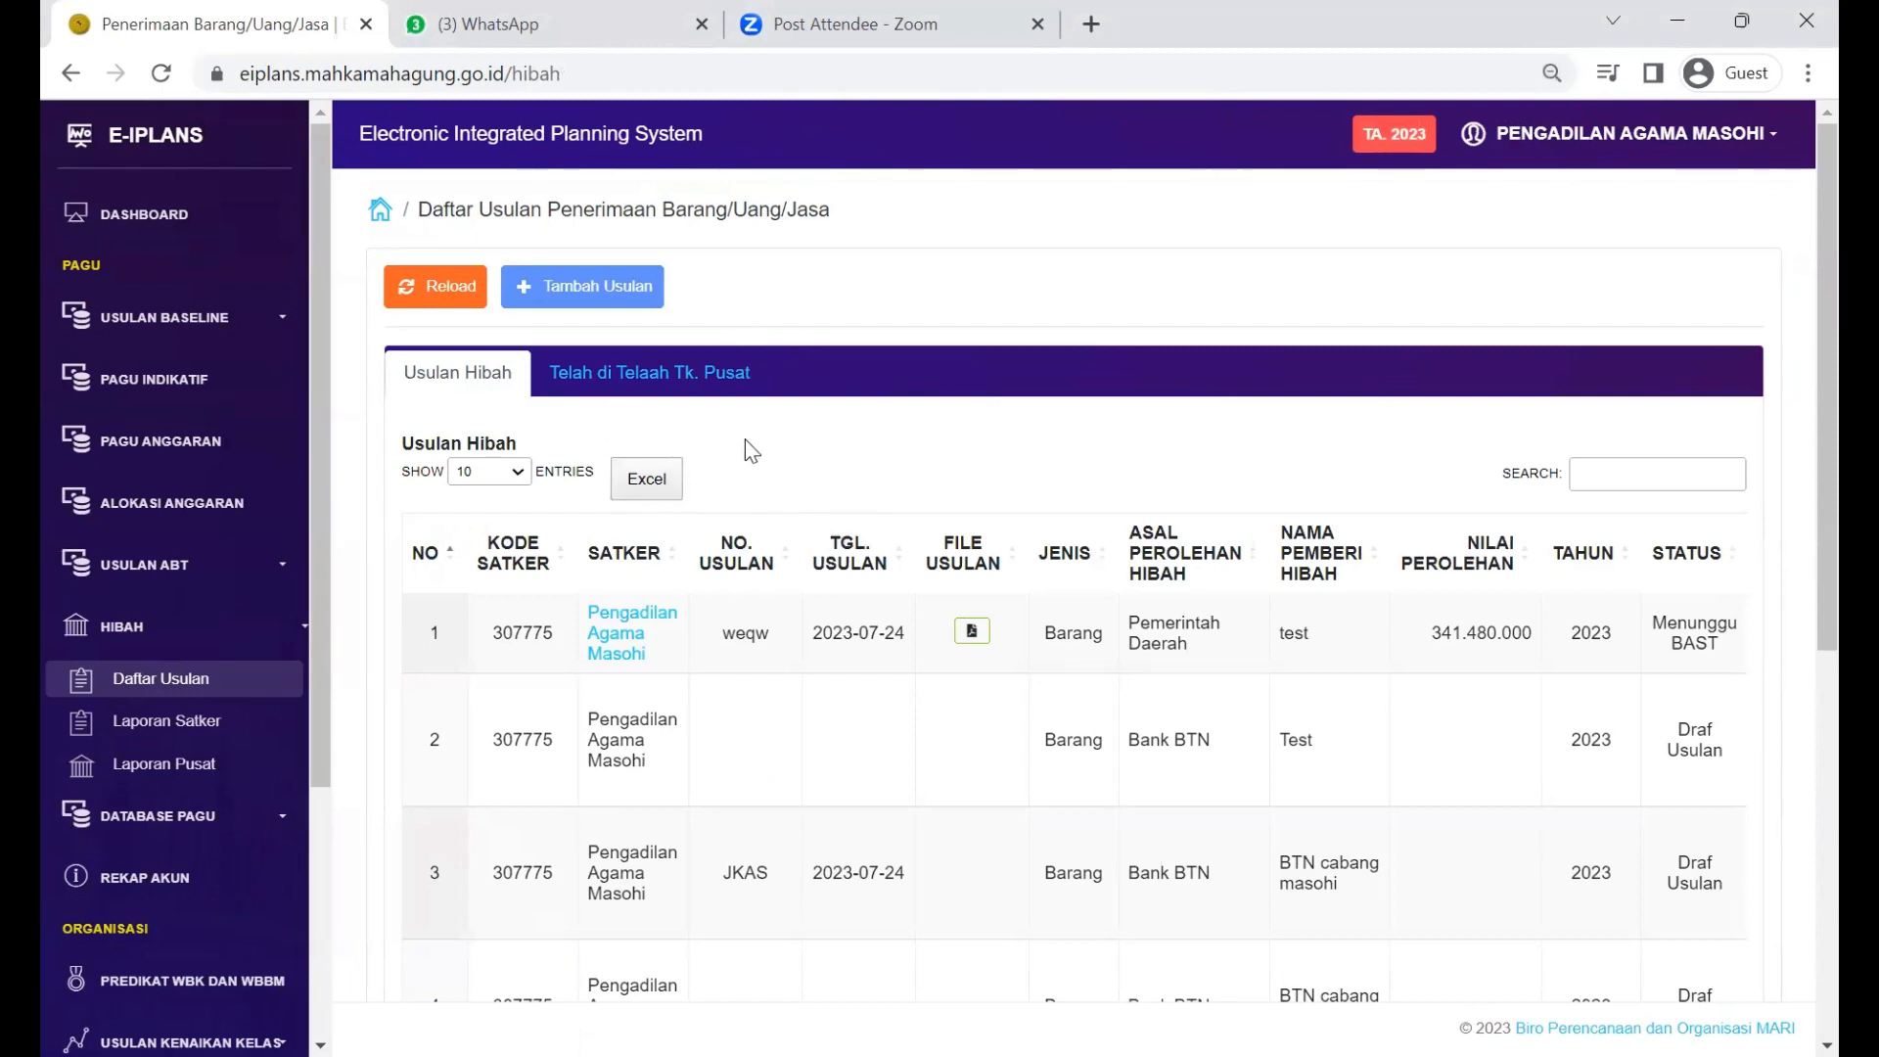
key("ctrl+minus")
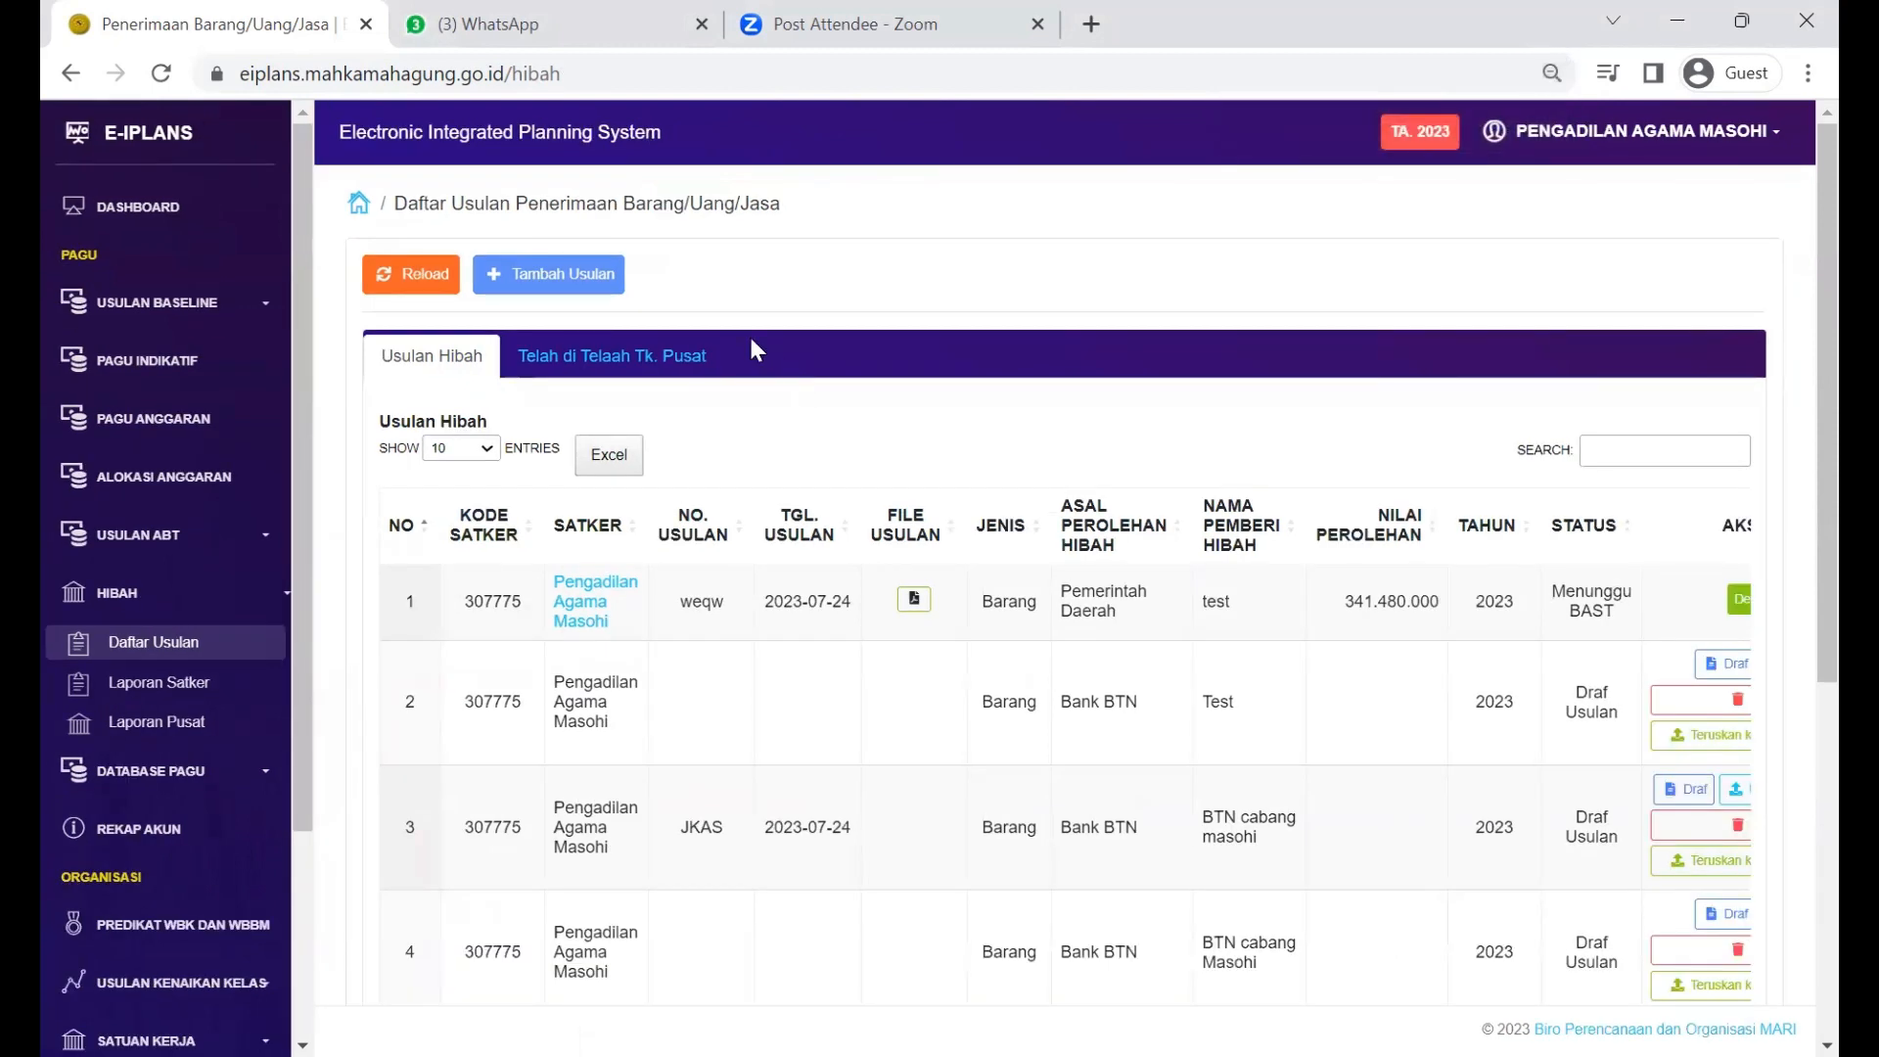
key("ctrl+plus")
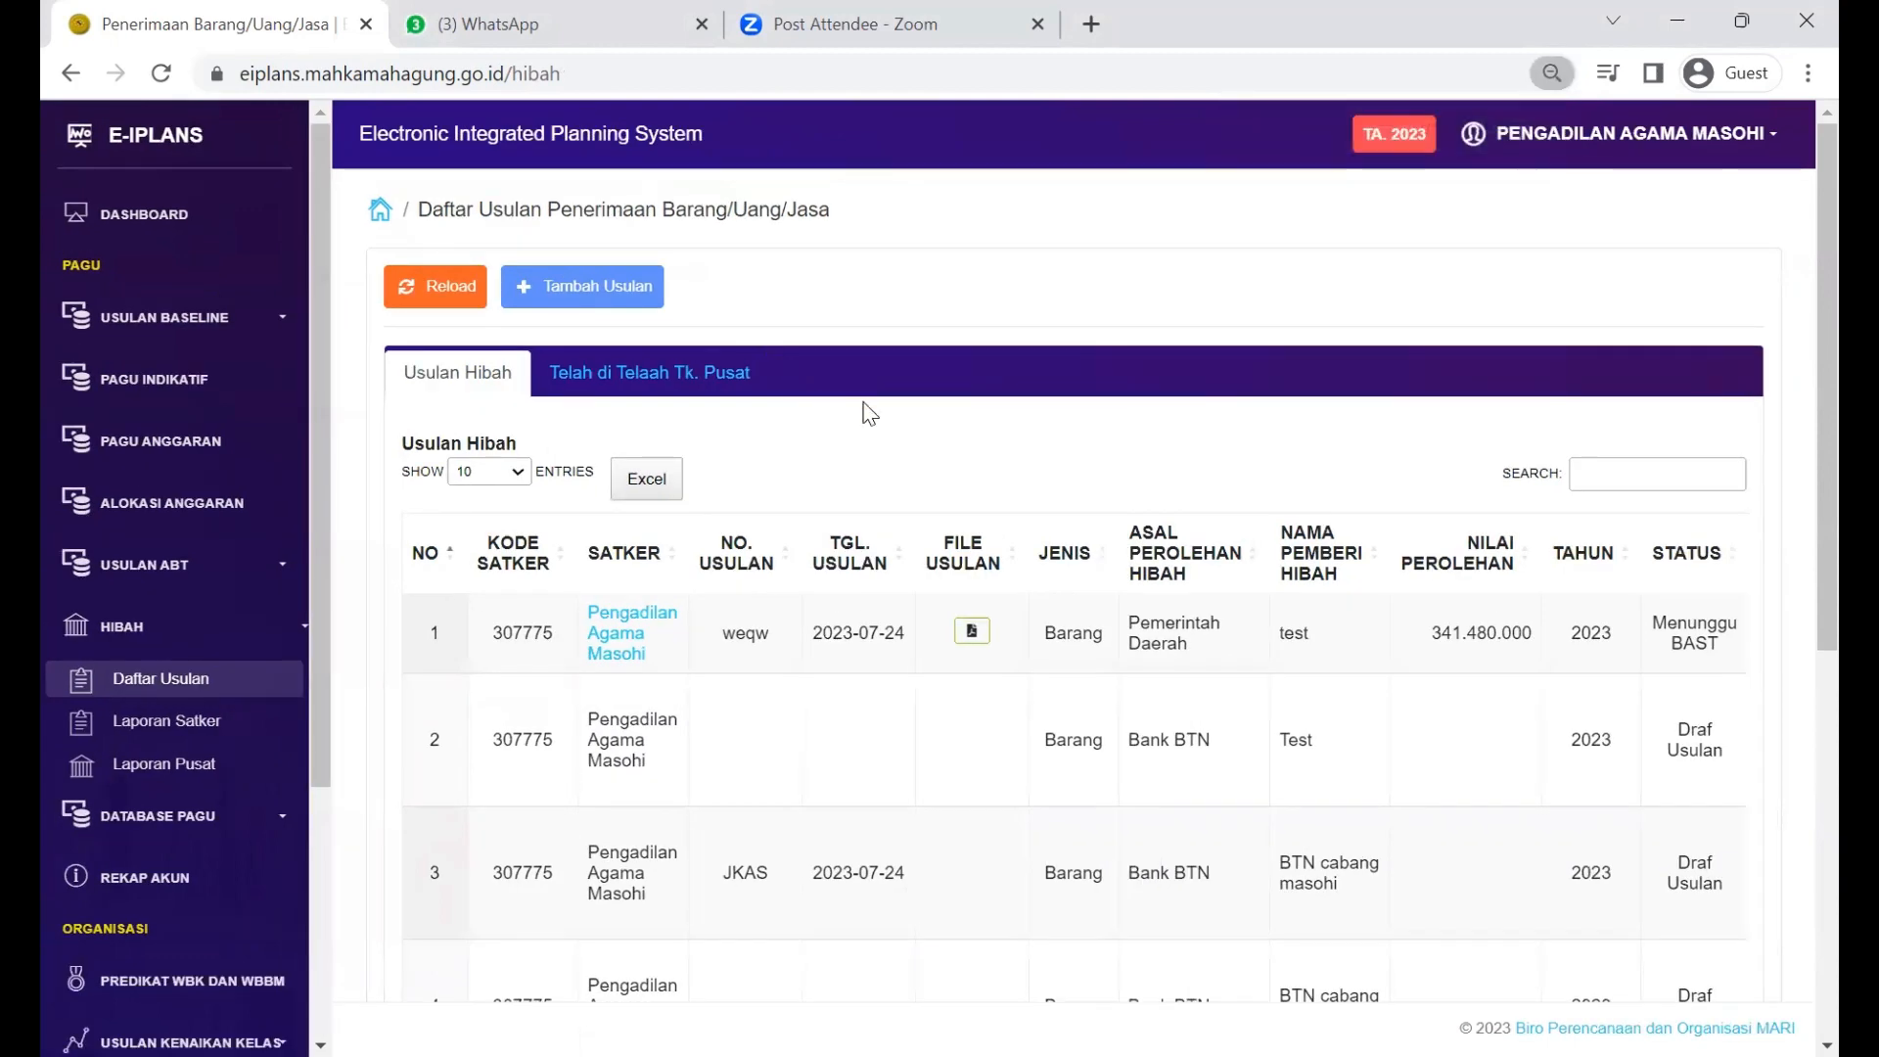
scroll(863, 414, "down", 1)
scroll(863, 414, "up", 1)
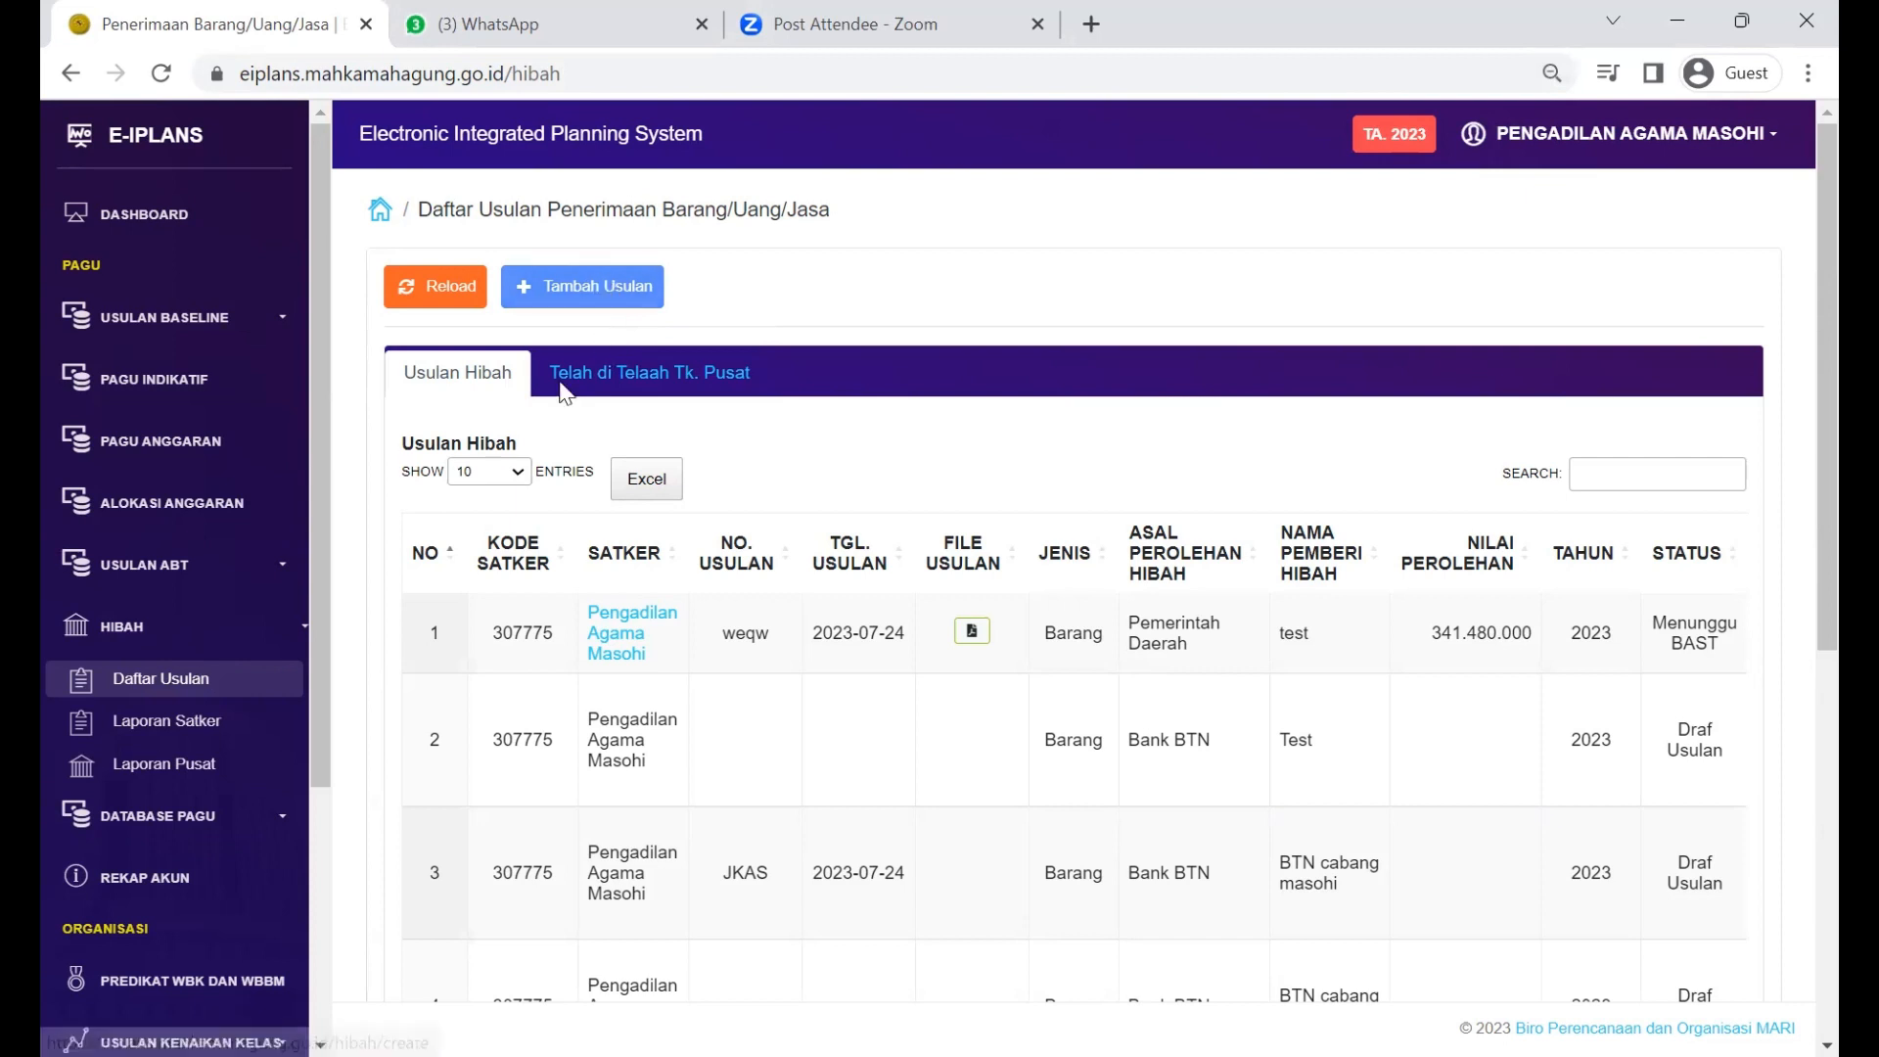
Step: Collapse and re-expand the HIBAH menu section in the sidebar
left_click(264, 639)
left_click(267, 641)
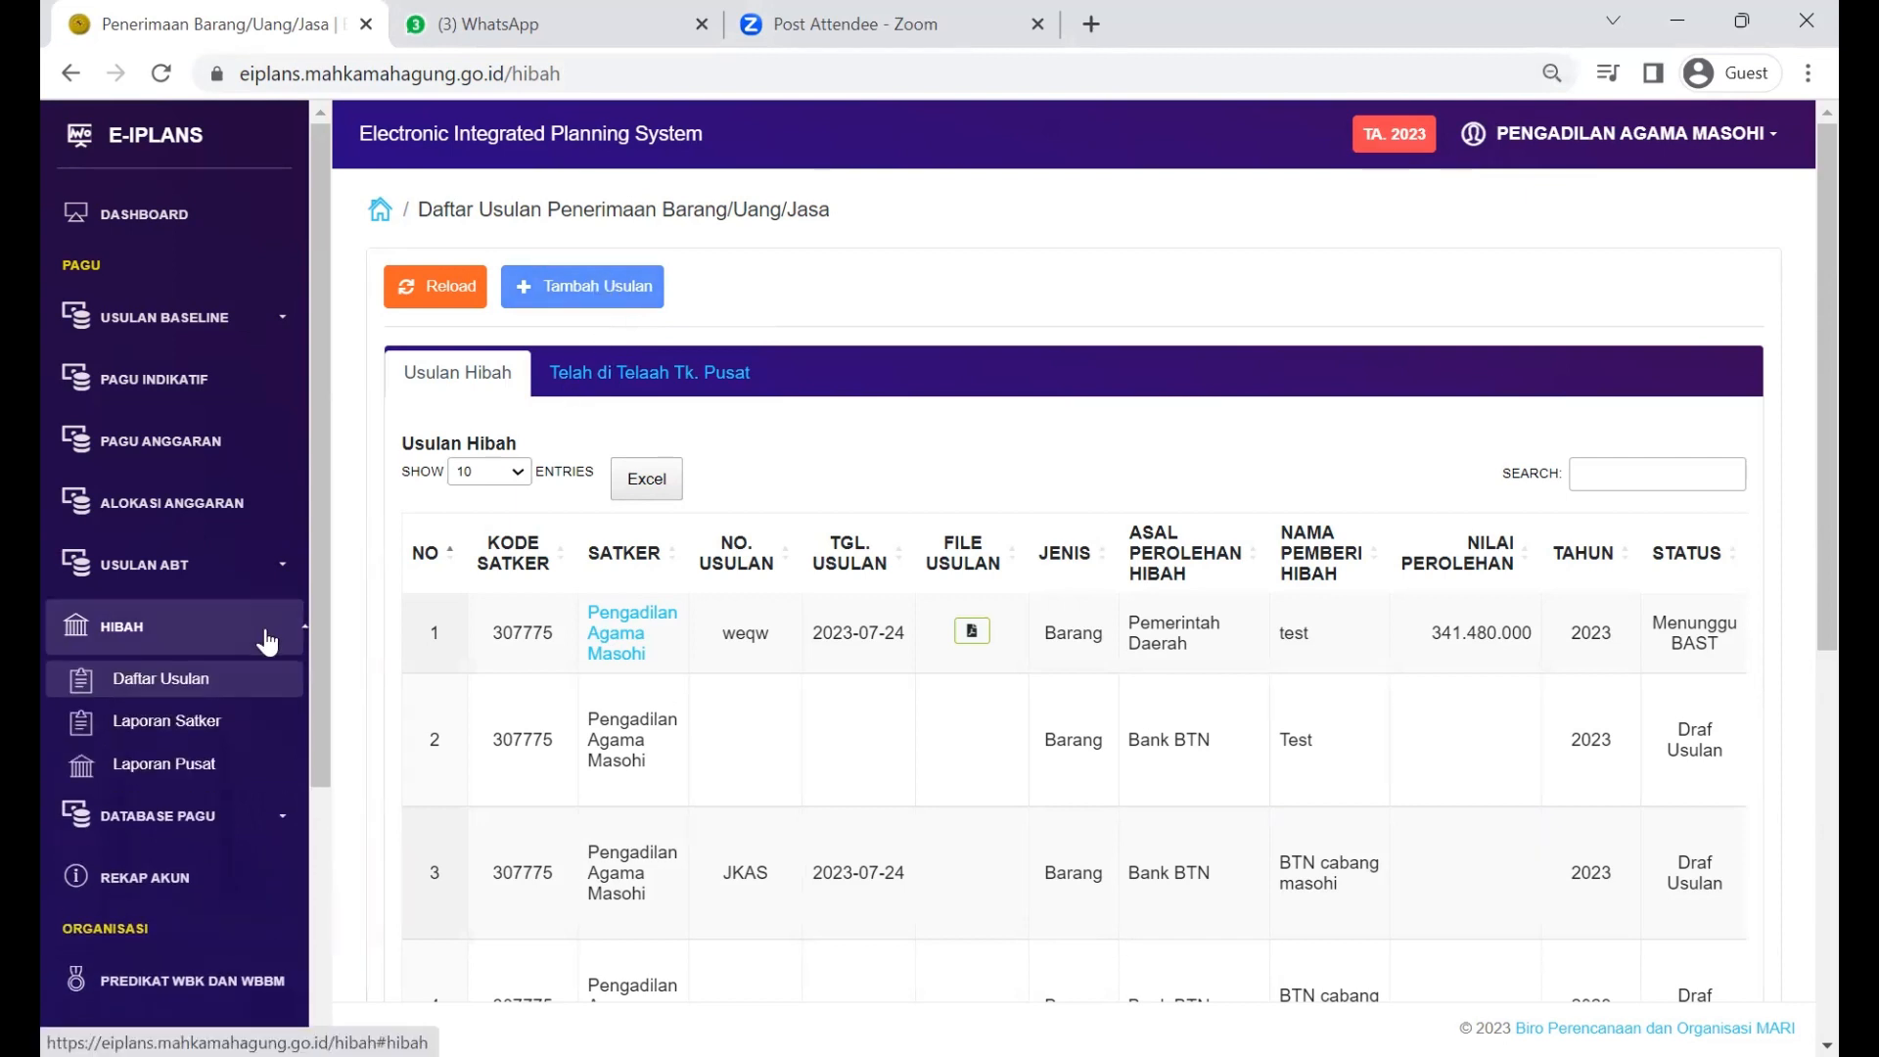
left_click(262, 639)
left_click(260, 638)
Step: Start a new hibah proposal with Bentuk Hibah set to Barang
left_click(593, 292)
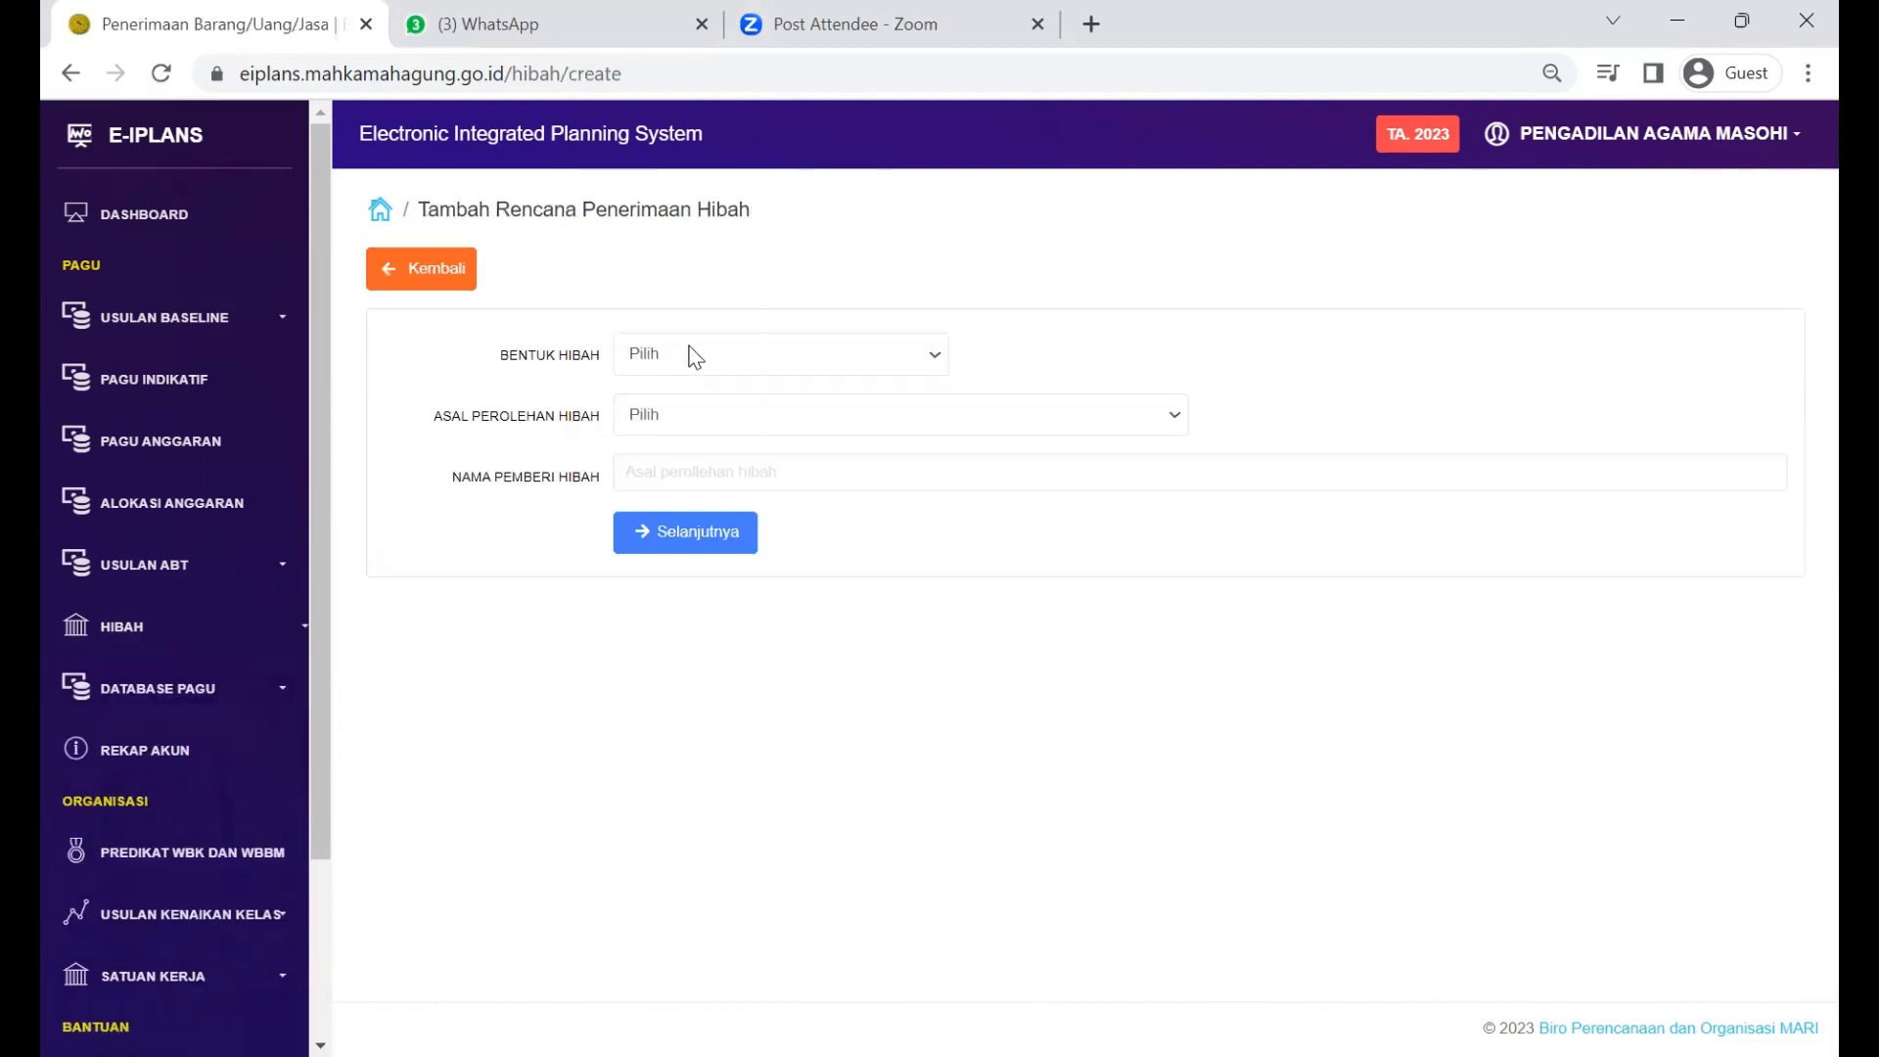
left_click(784, 354)
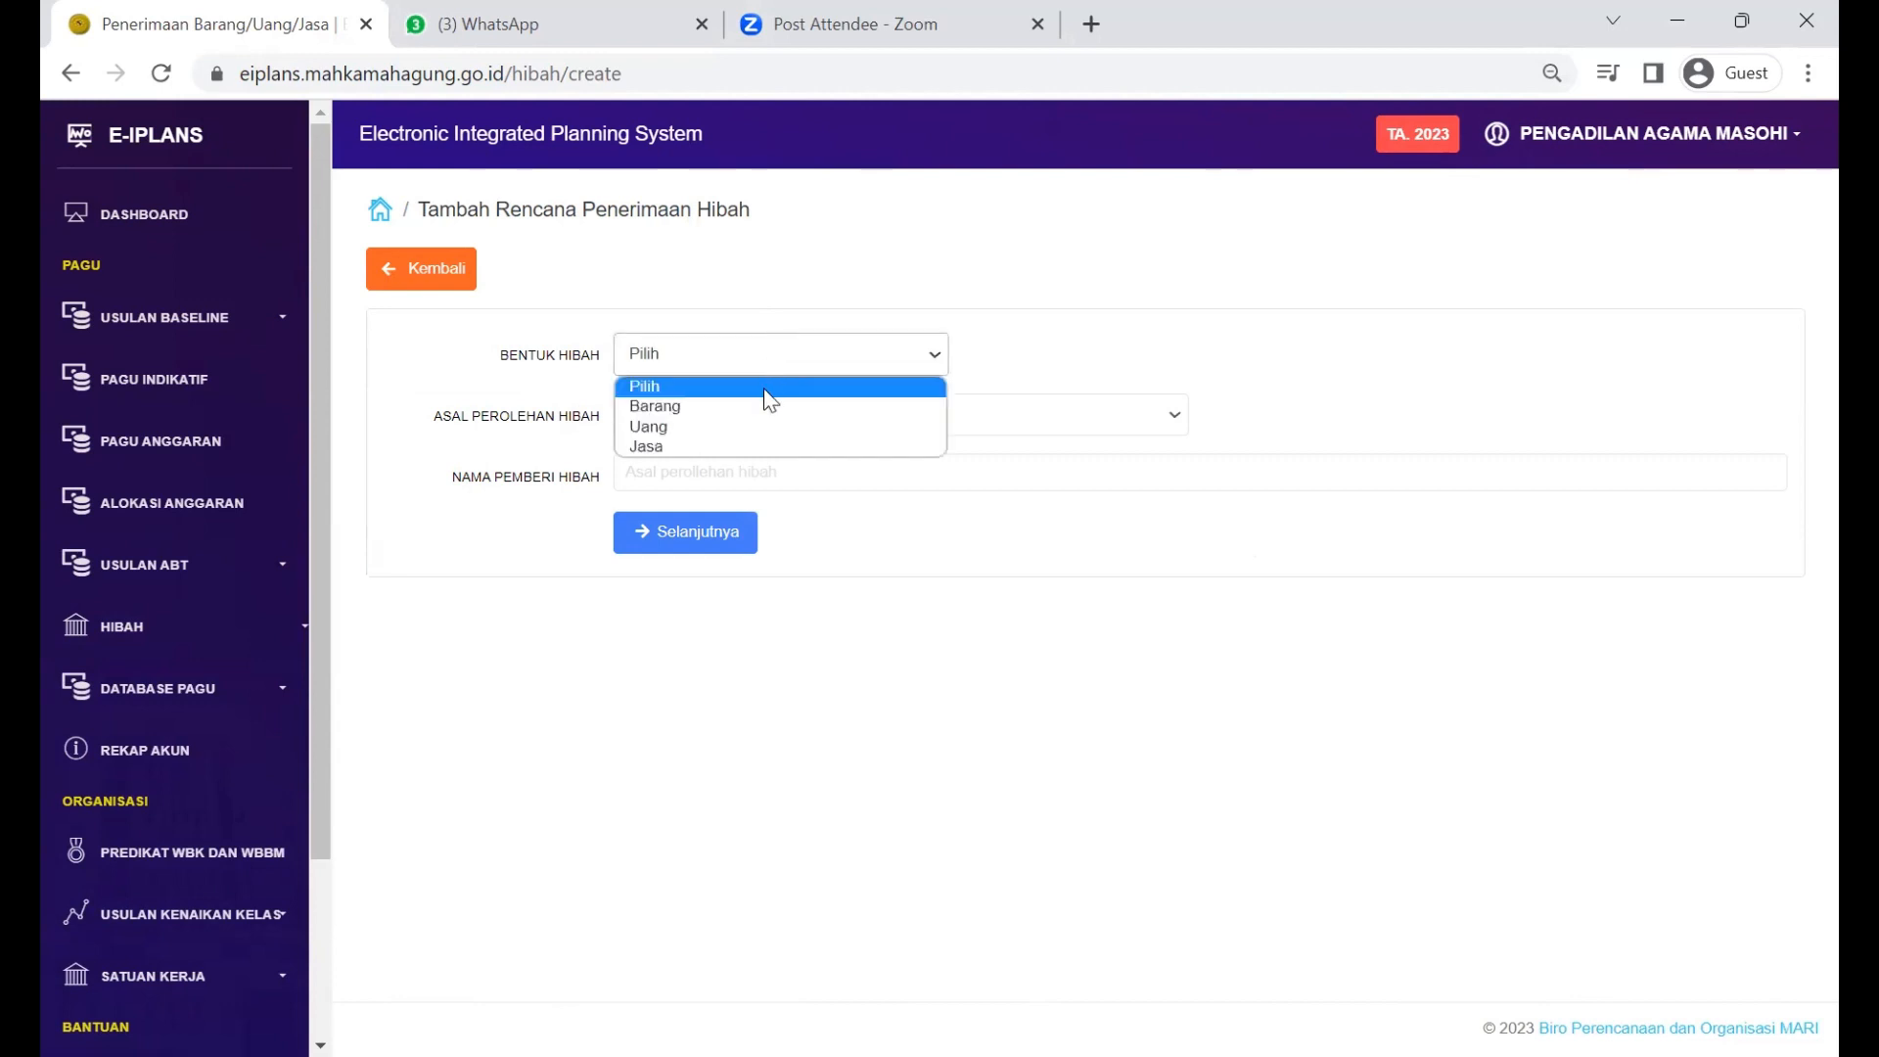
double_click(548, 415)
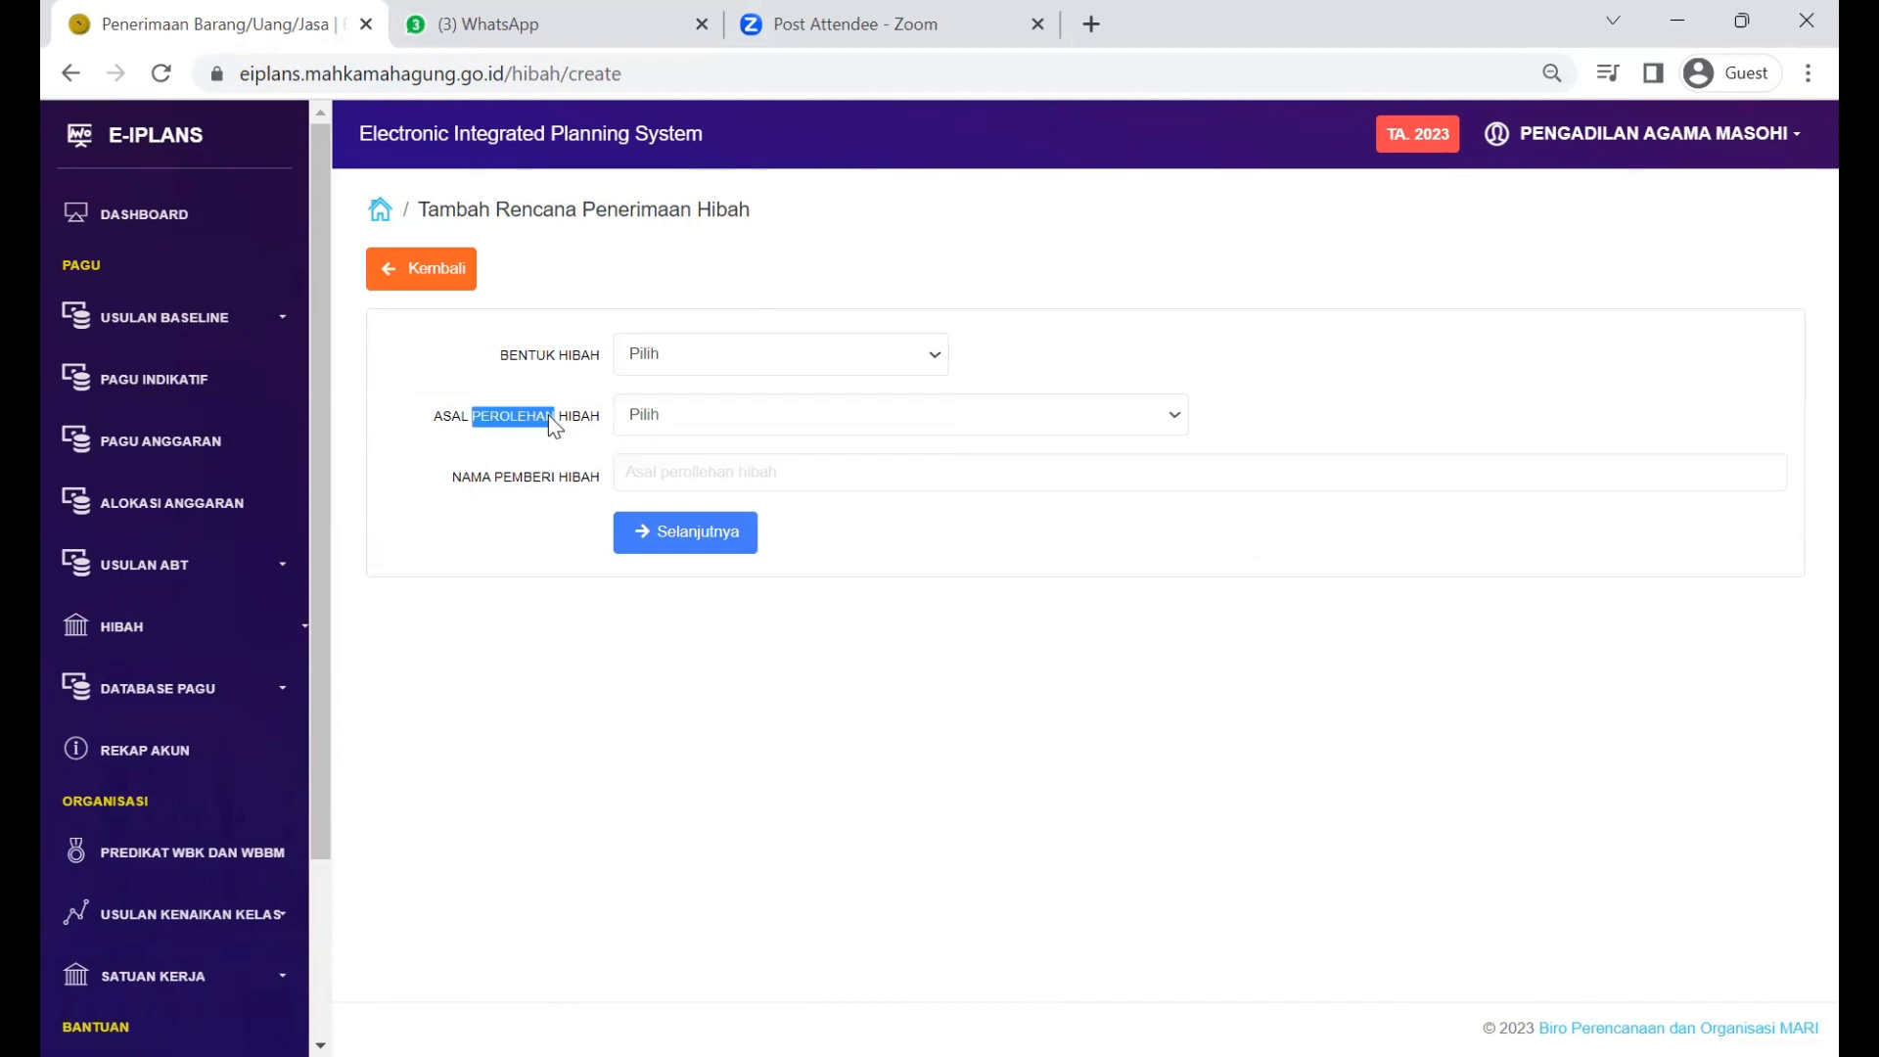
double_click(580, 478)
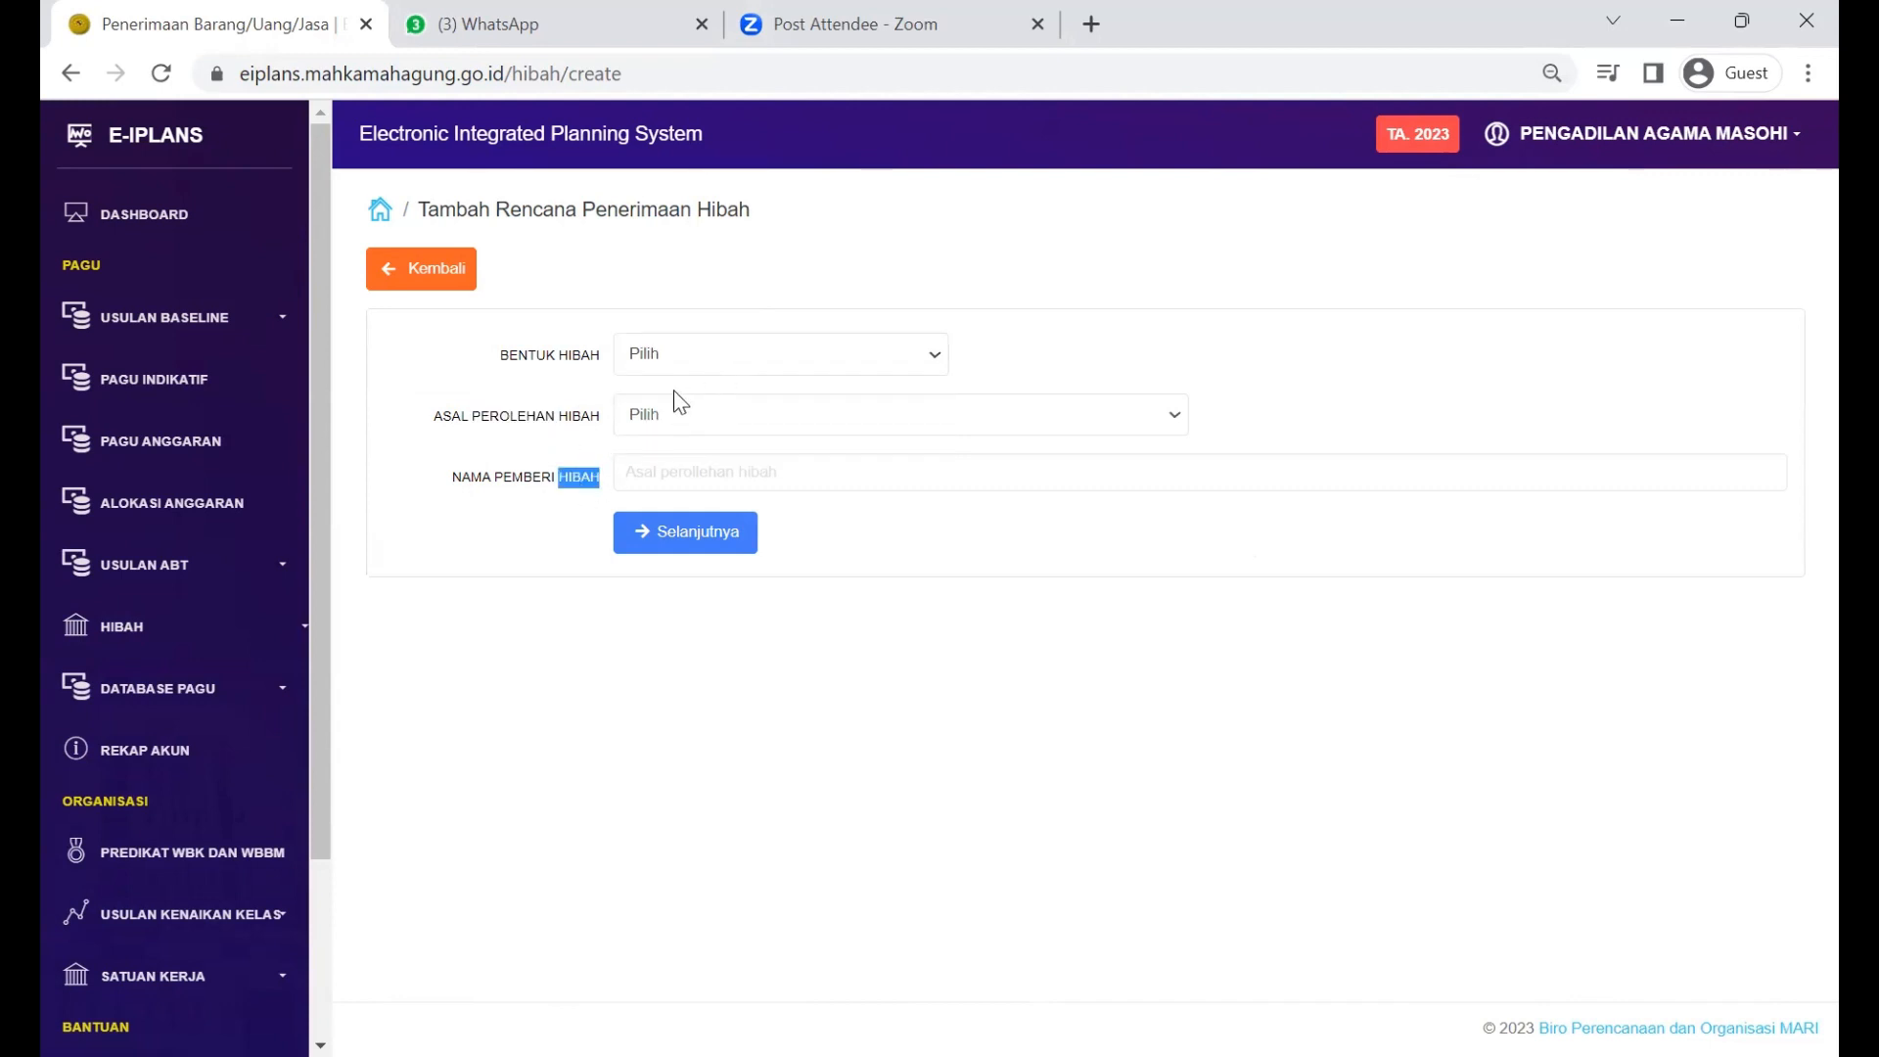
left_click(765, 361)
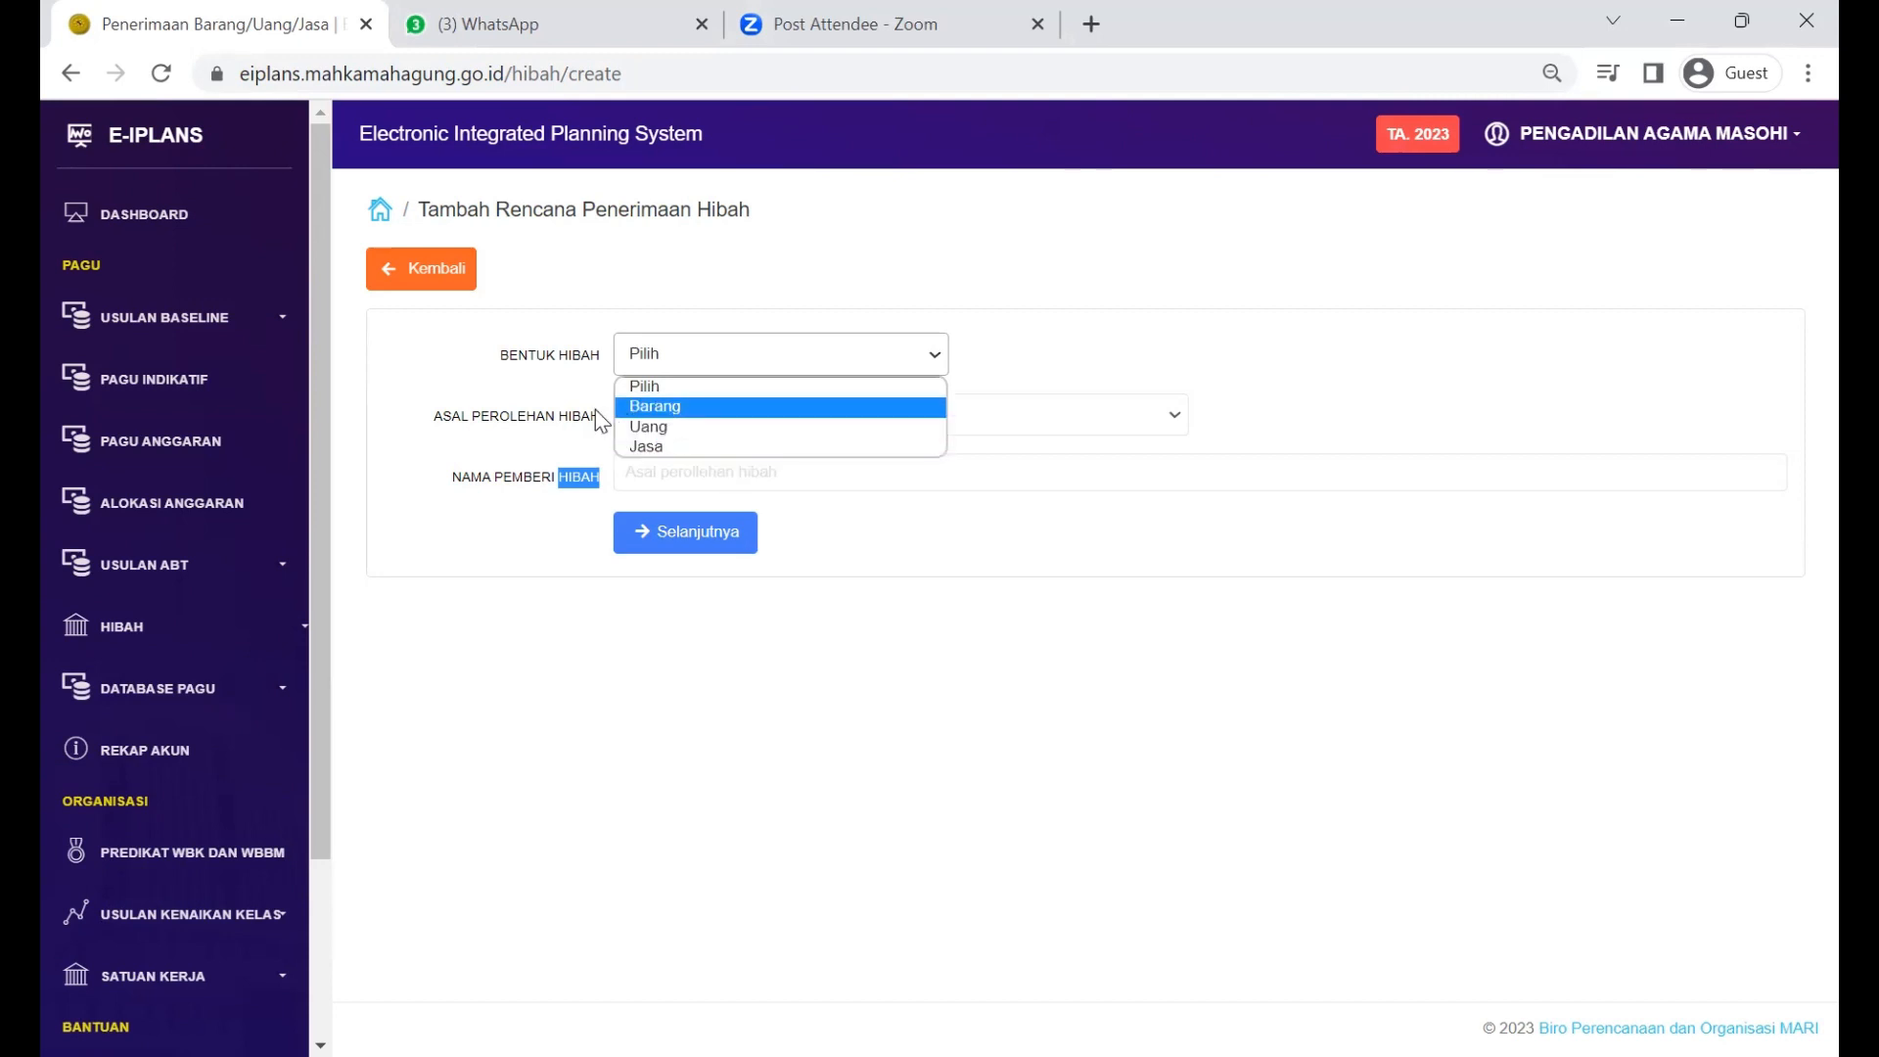
left_click(653, 407)
left_click(680, 355)
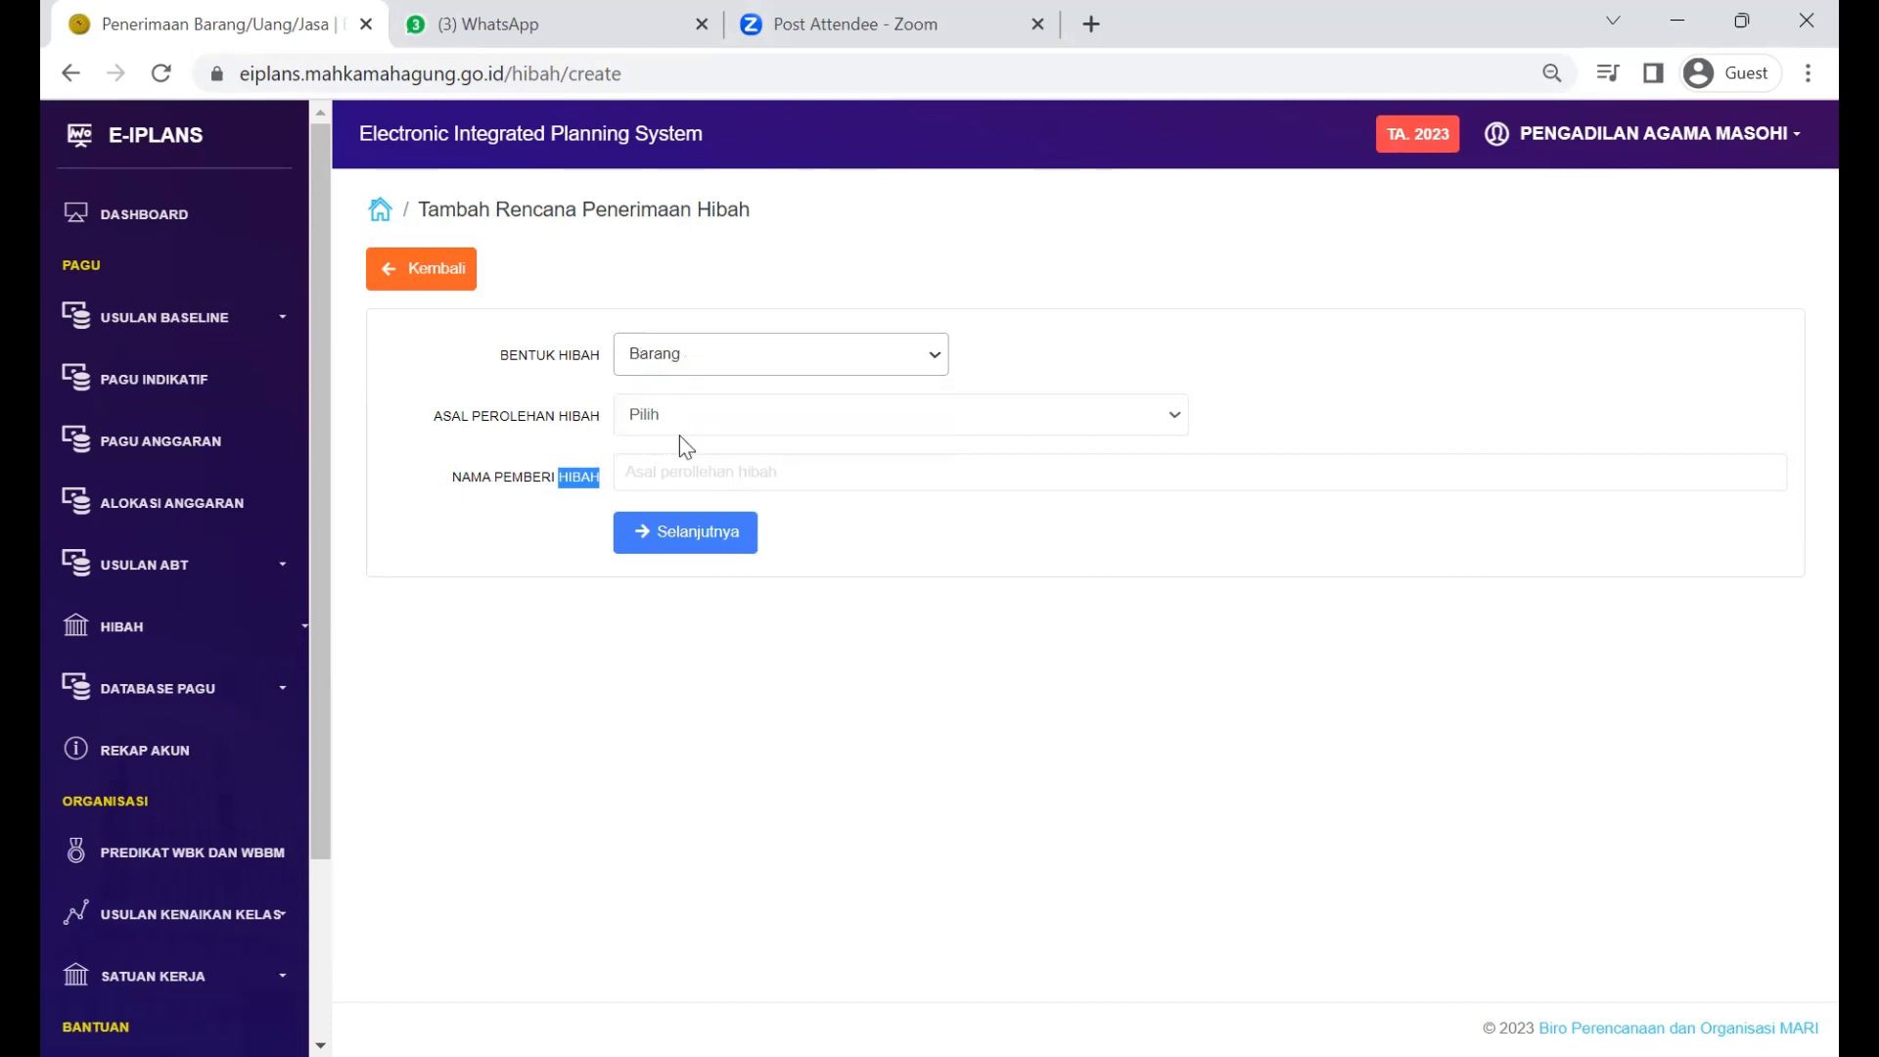
left_click(718, 348)
left_click(718, 348)
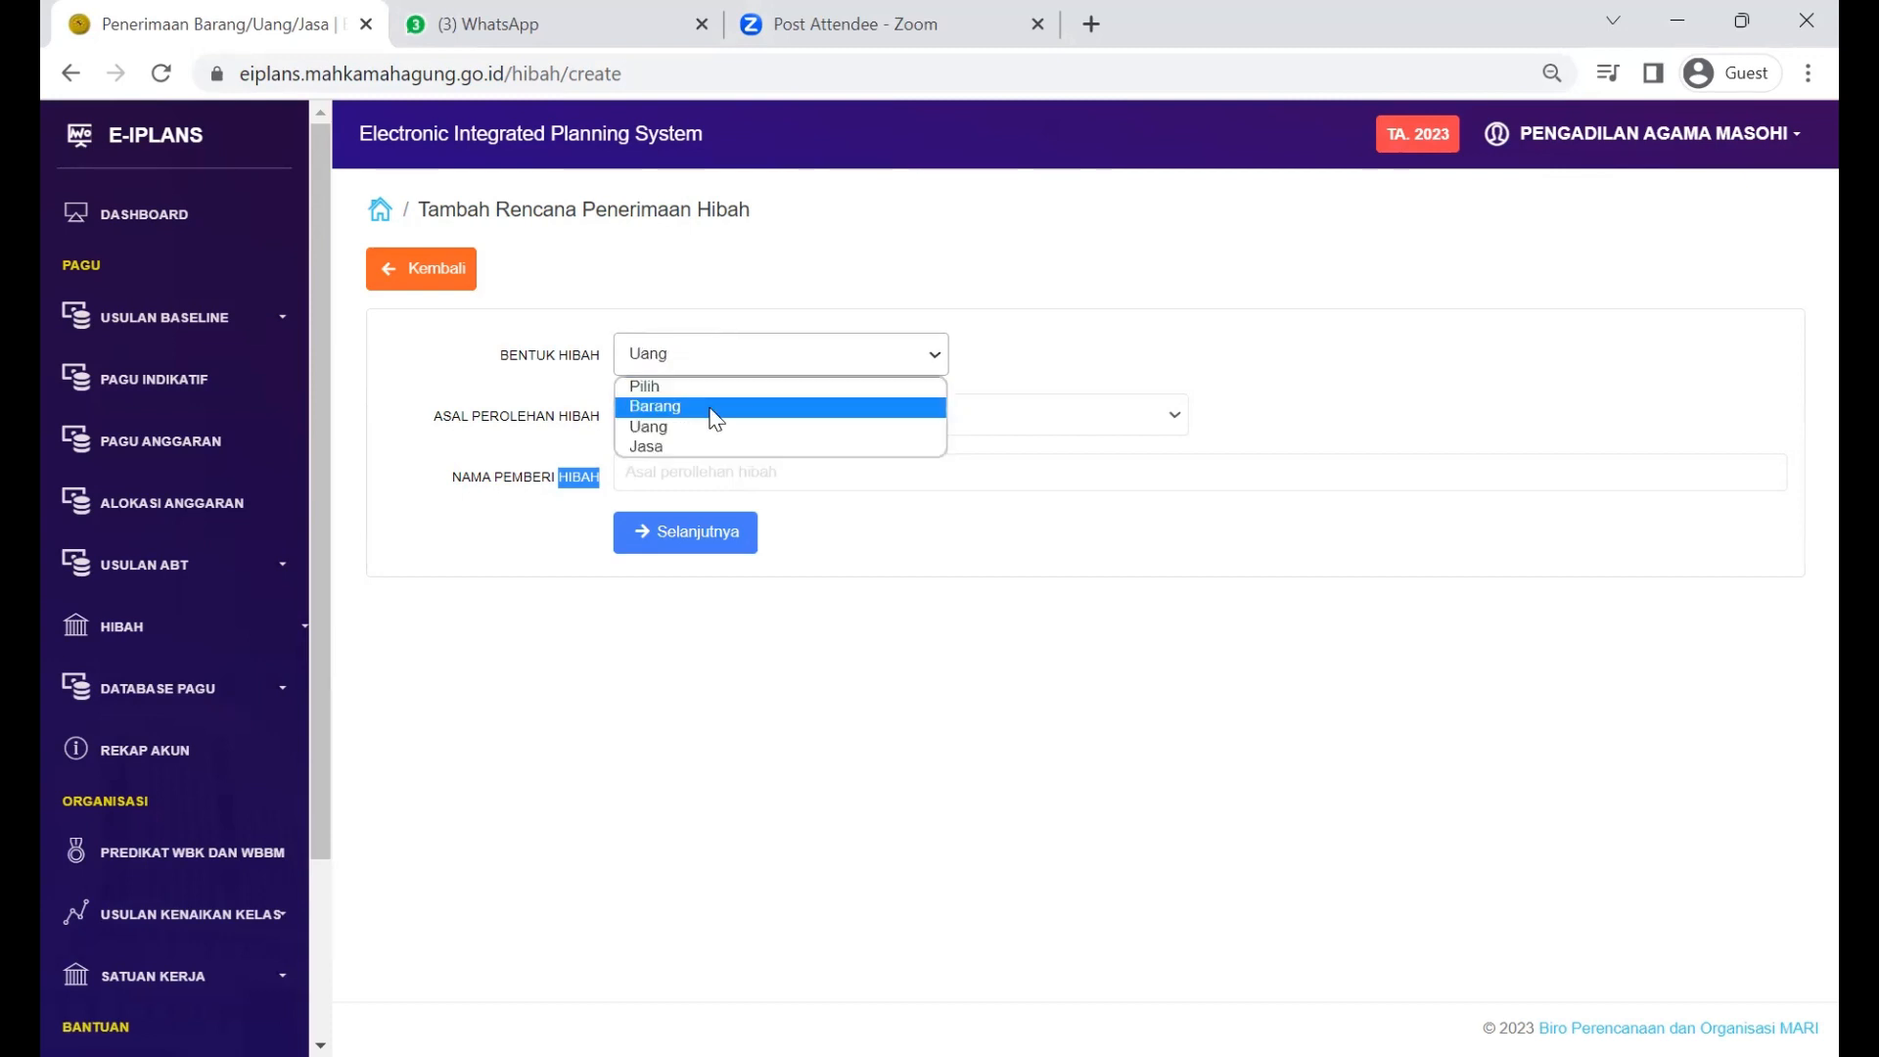
left_click(710, 408)
Step: Set Asal Perolehan Hibah to Bank BTN and donor name 'BTN cabang denpasar', then proceed
left_click(703, 430)
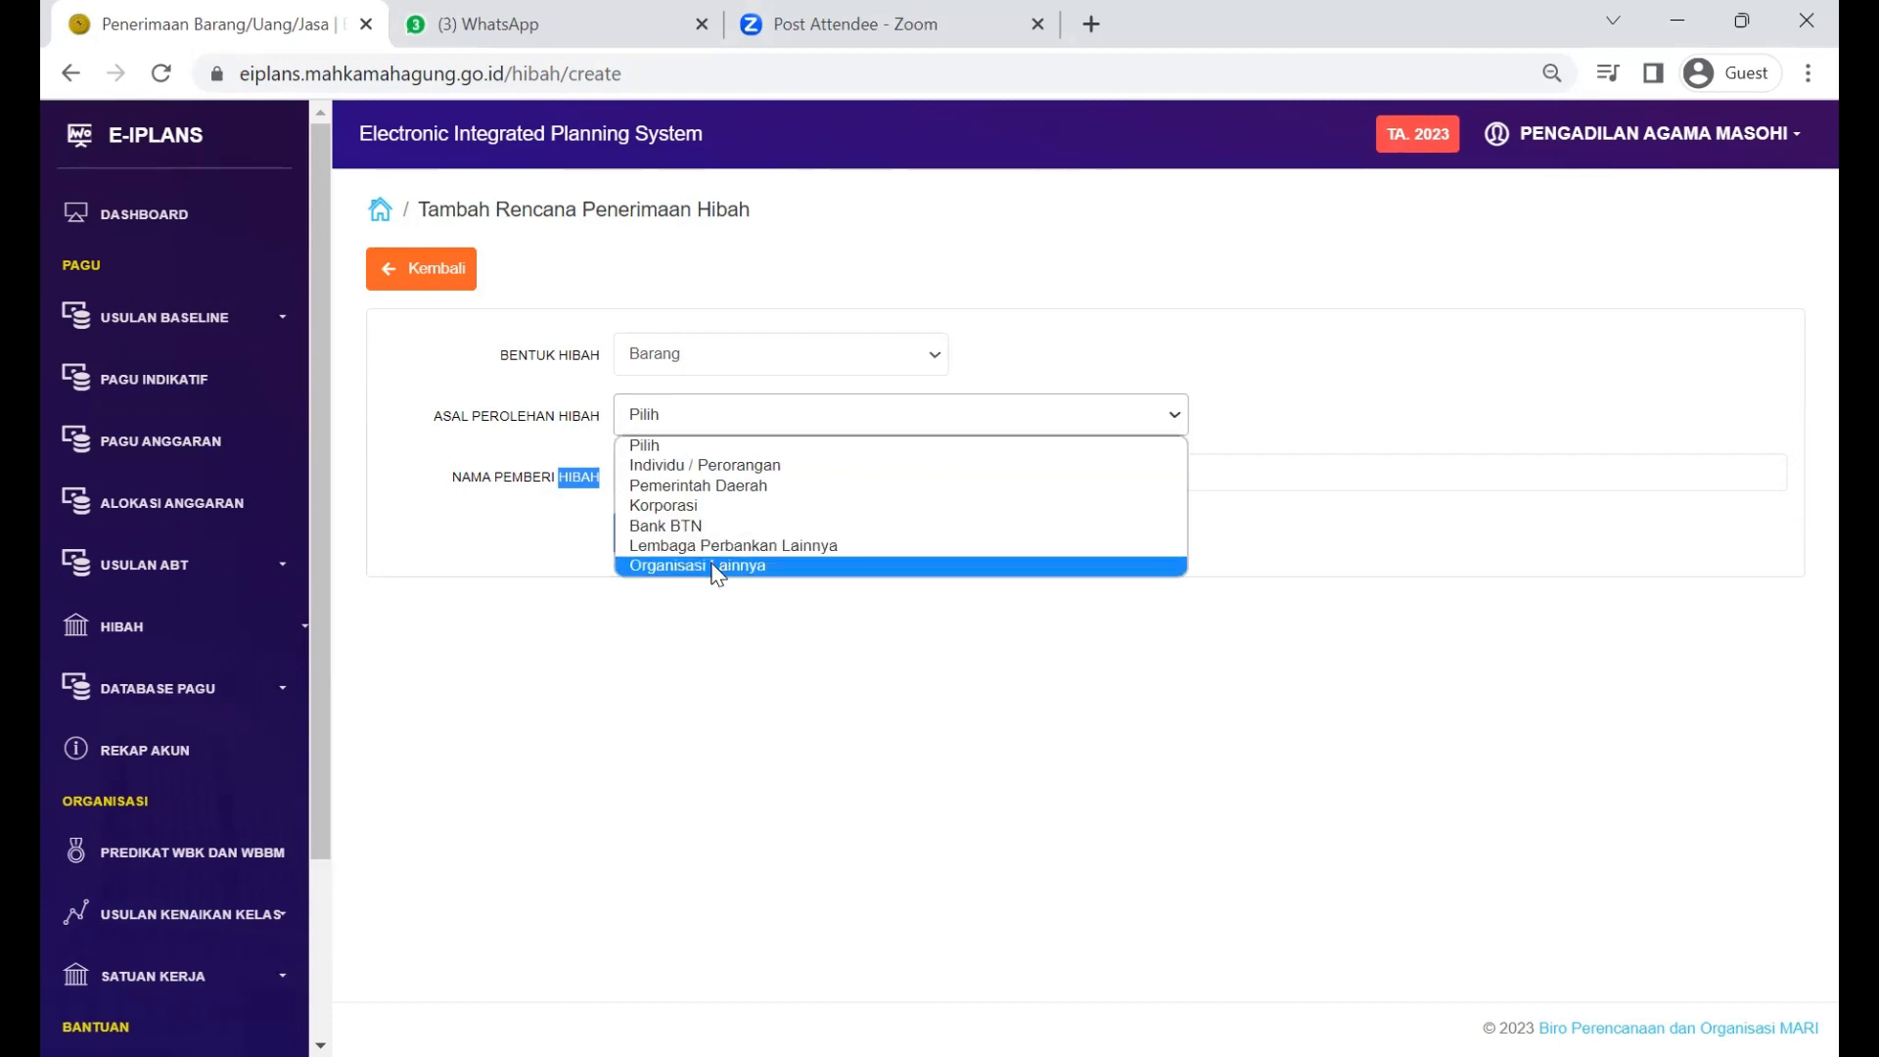
left_click(702, 526)
left_click(672, 470)
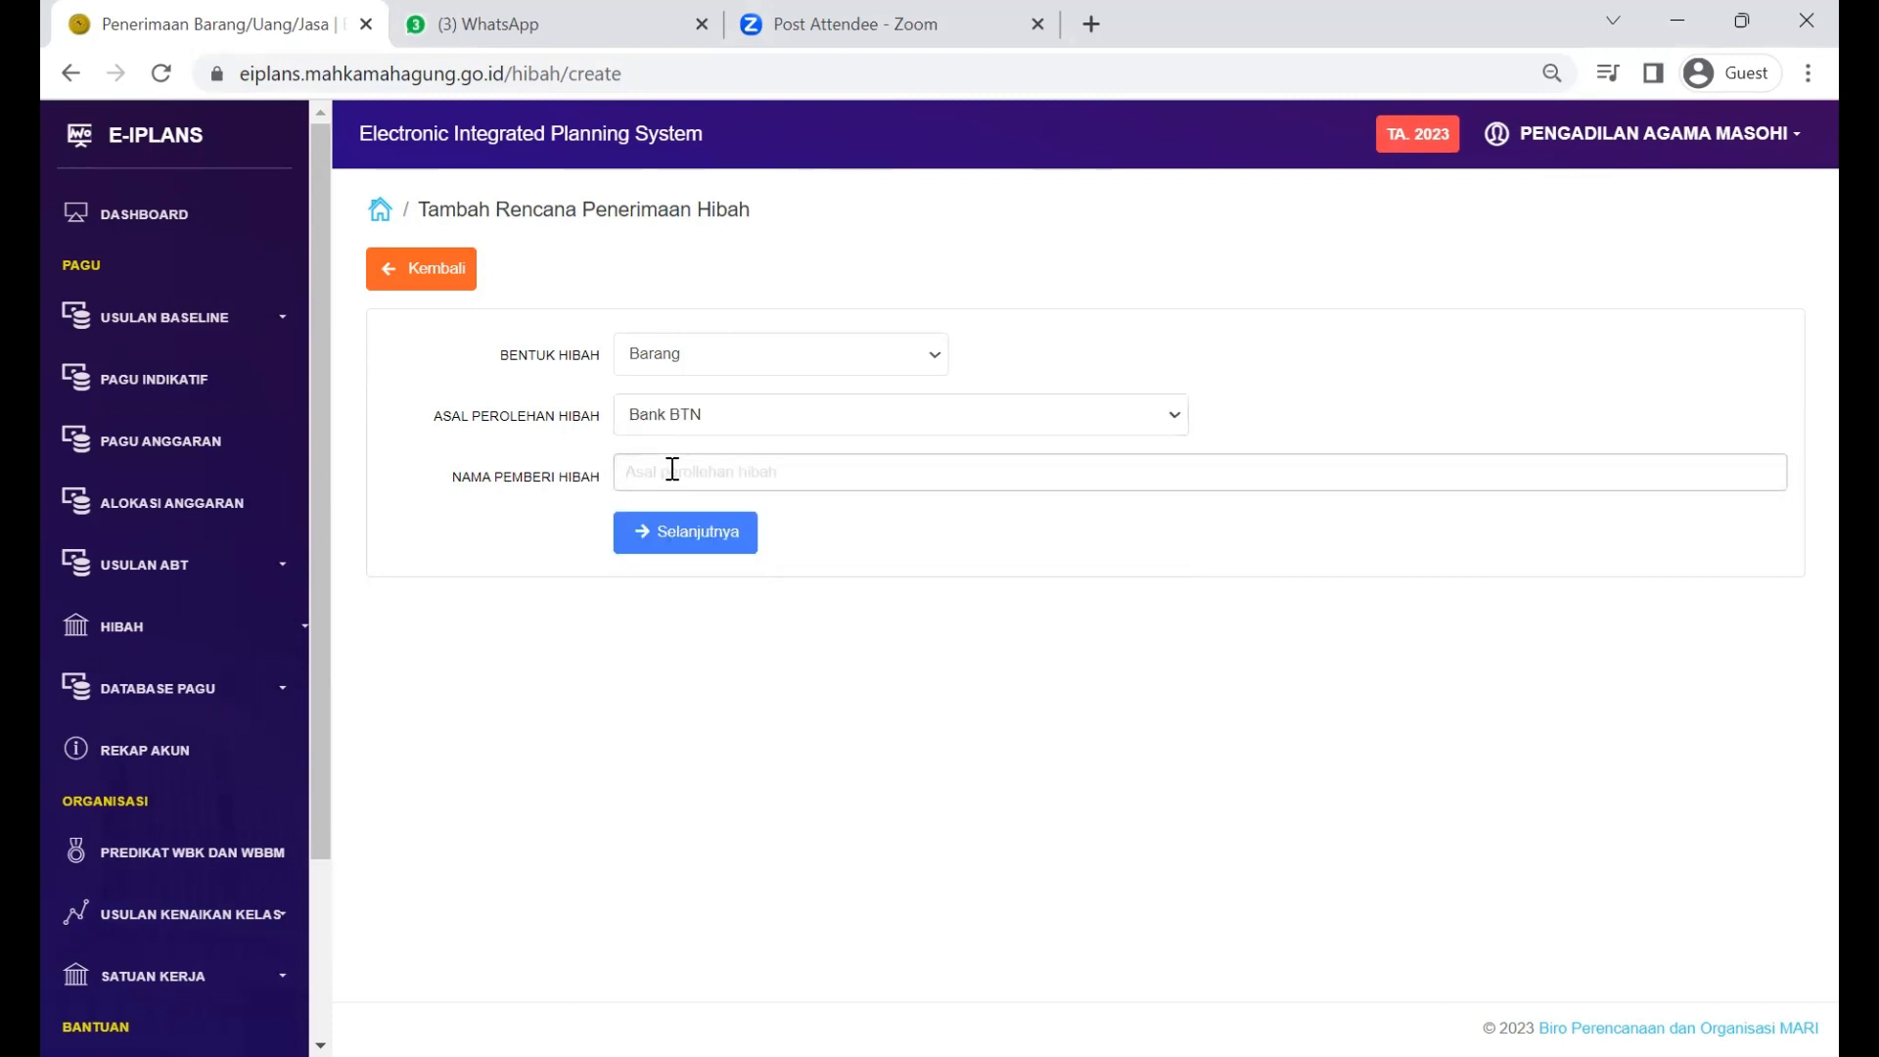
type("Btn")
key("BackSpace")
key("BackSpace")
type("BTN cabang denpasar")
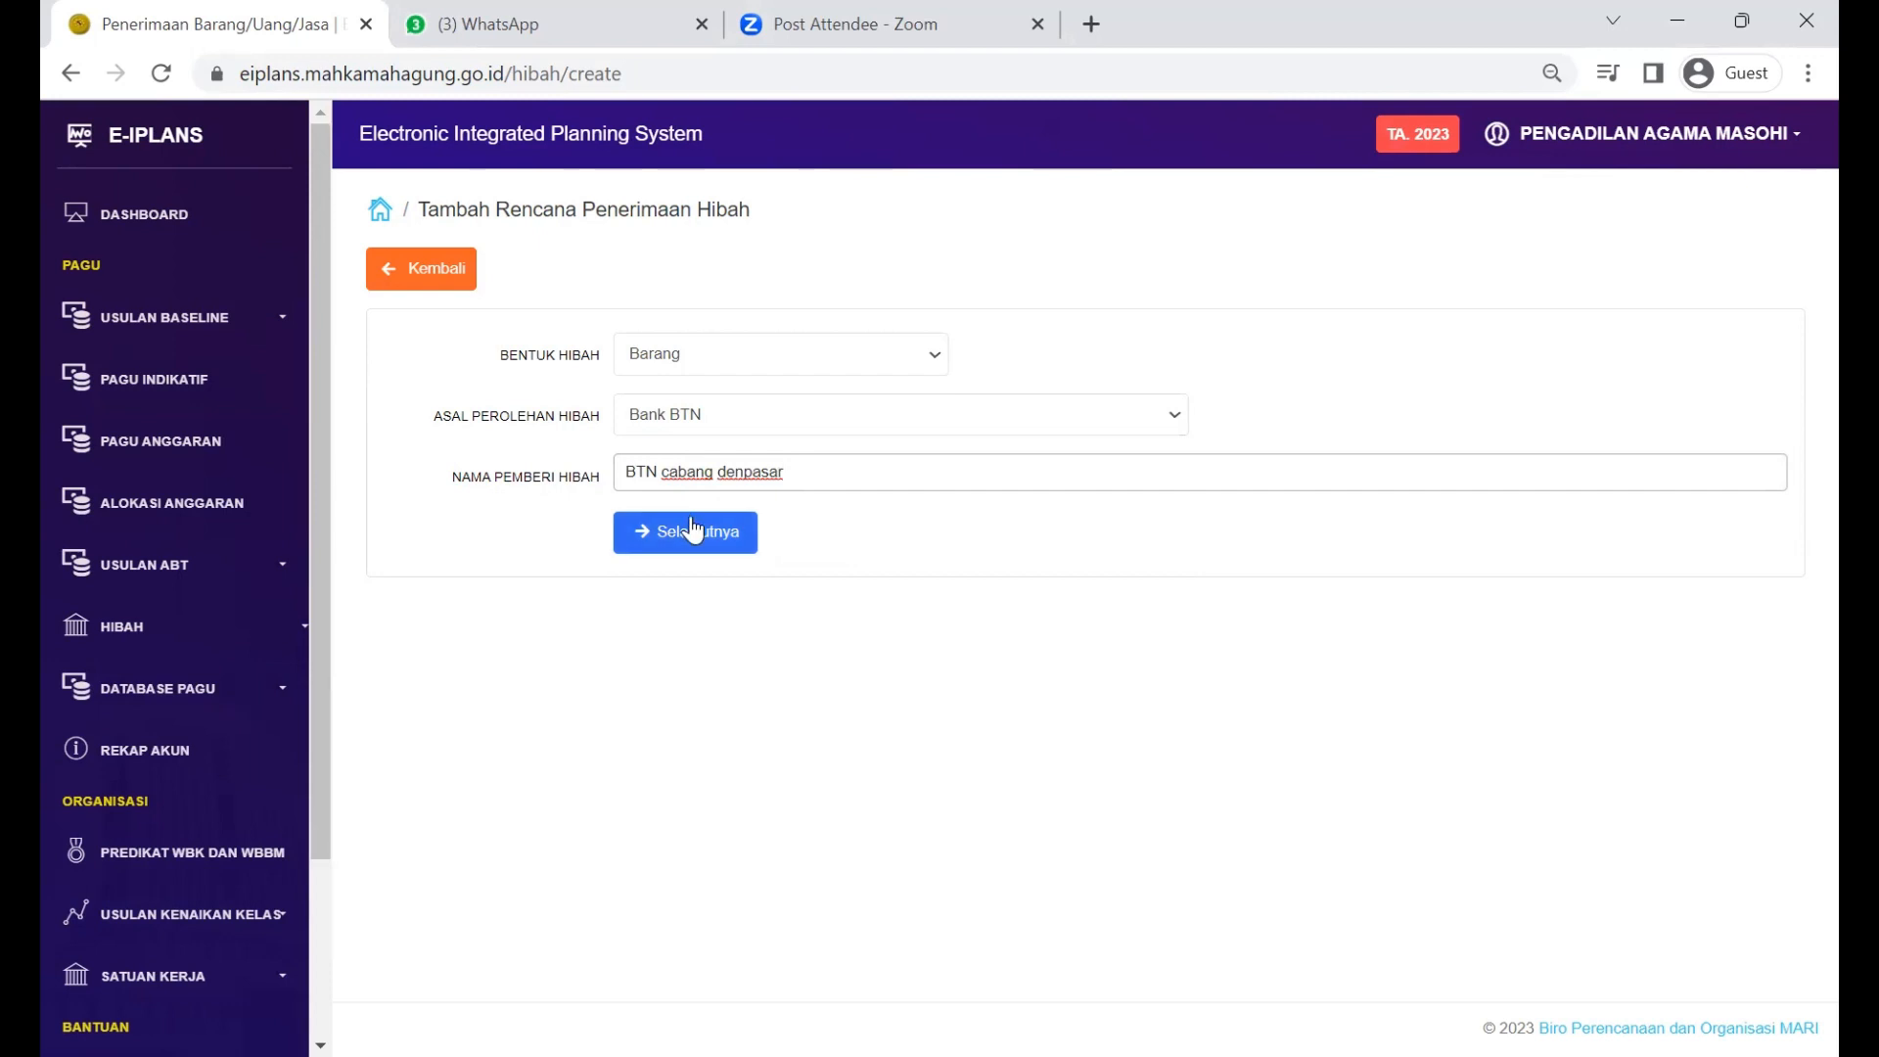
left_click(694, 529)
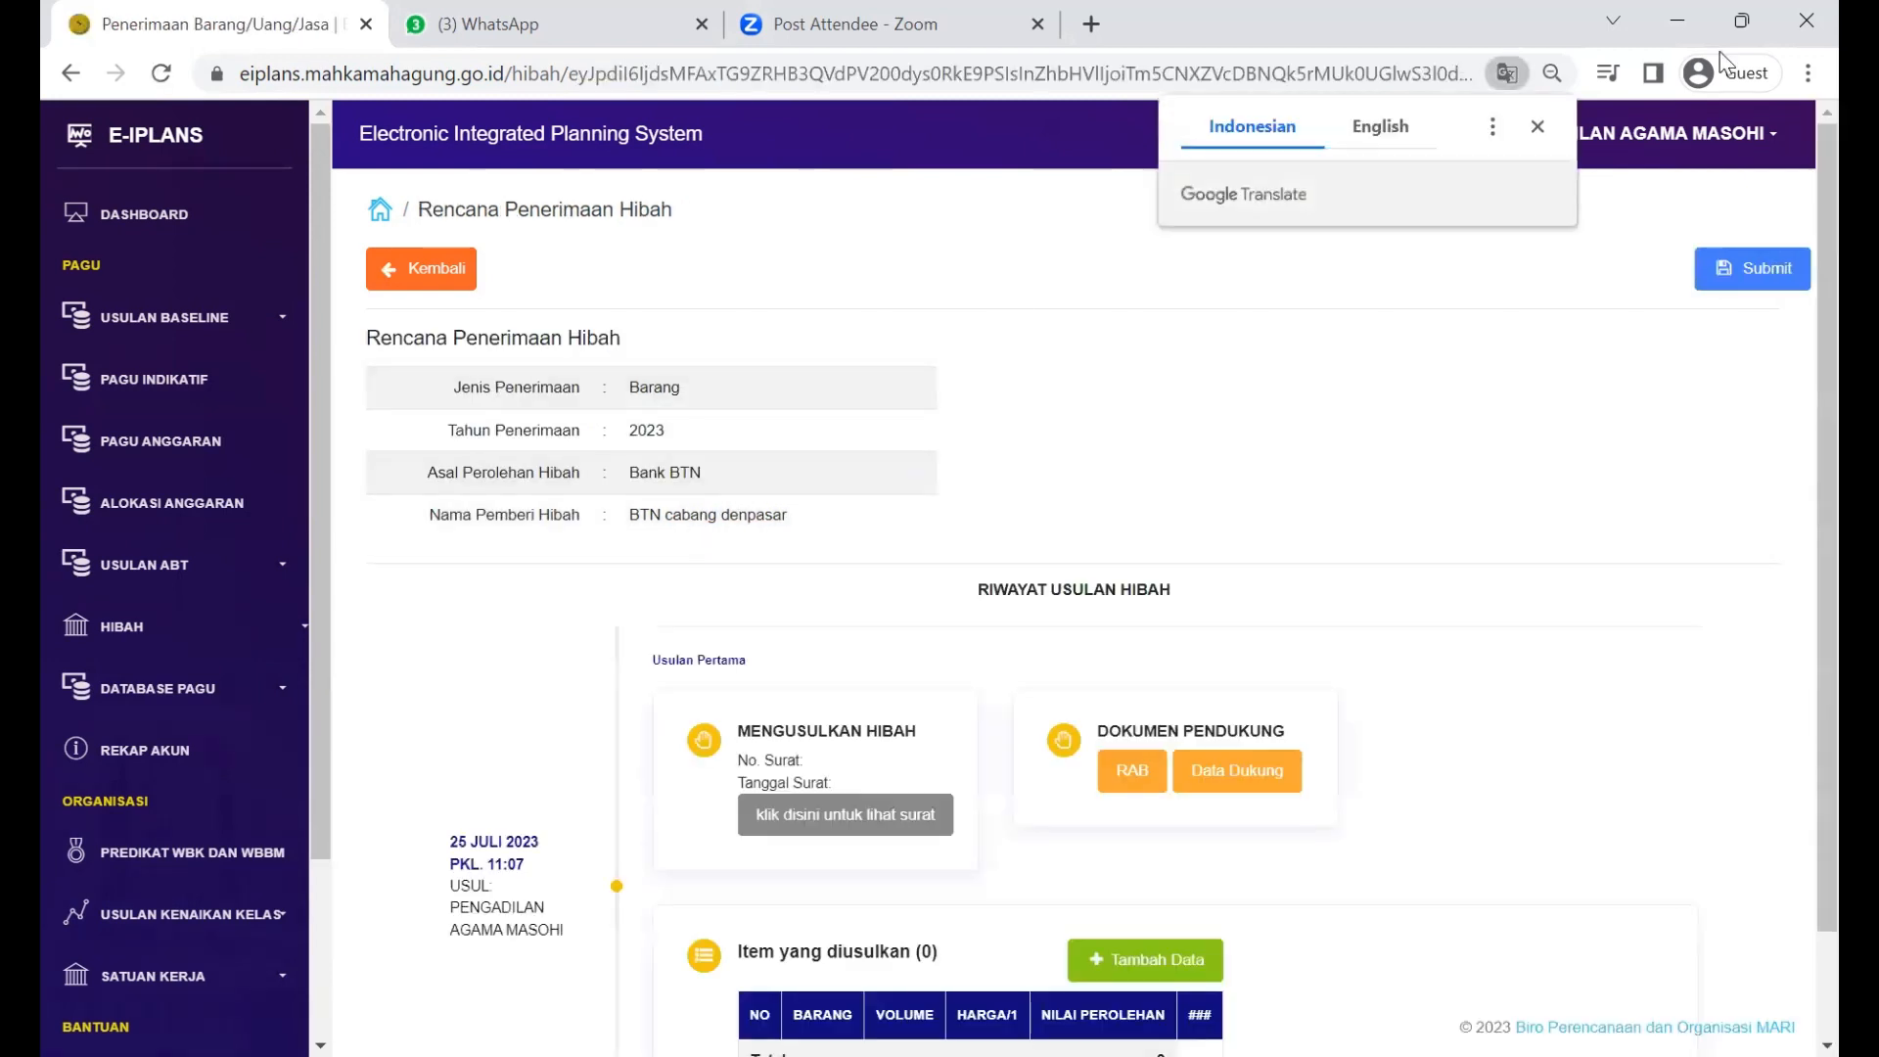
Step: Return to Daftar Usulan and scroll the table right to the new draft's AKSI column
left_click(1730, 267)
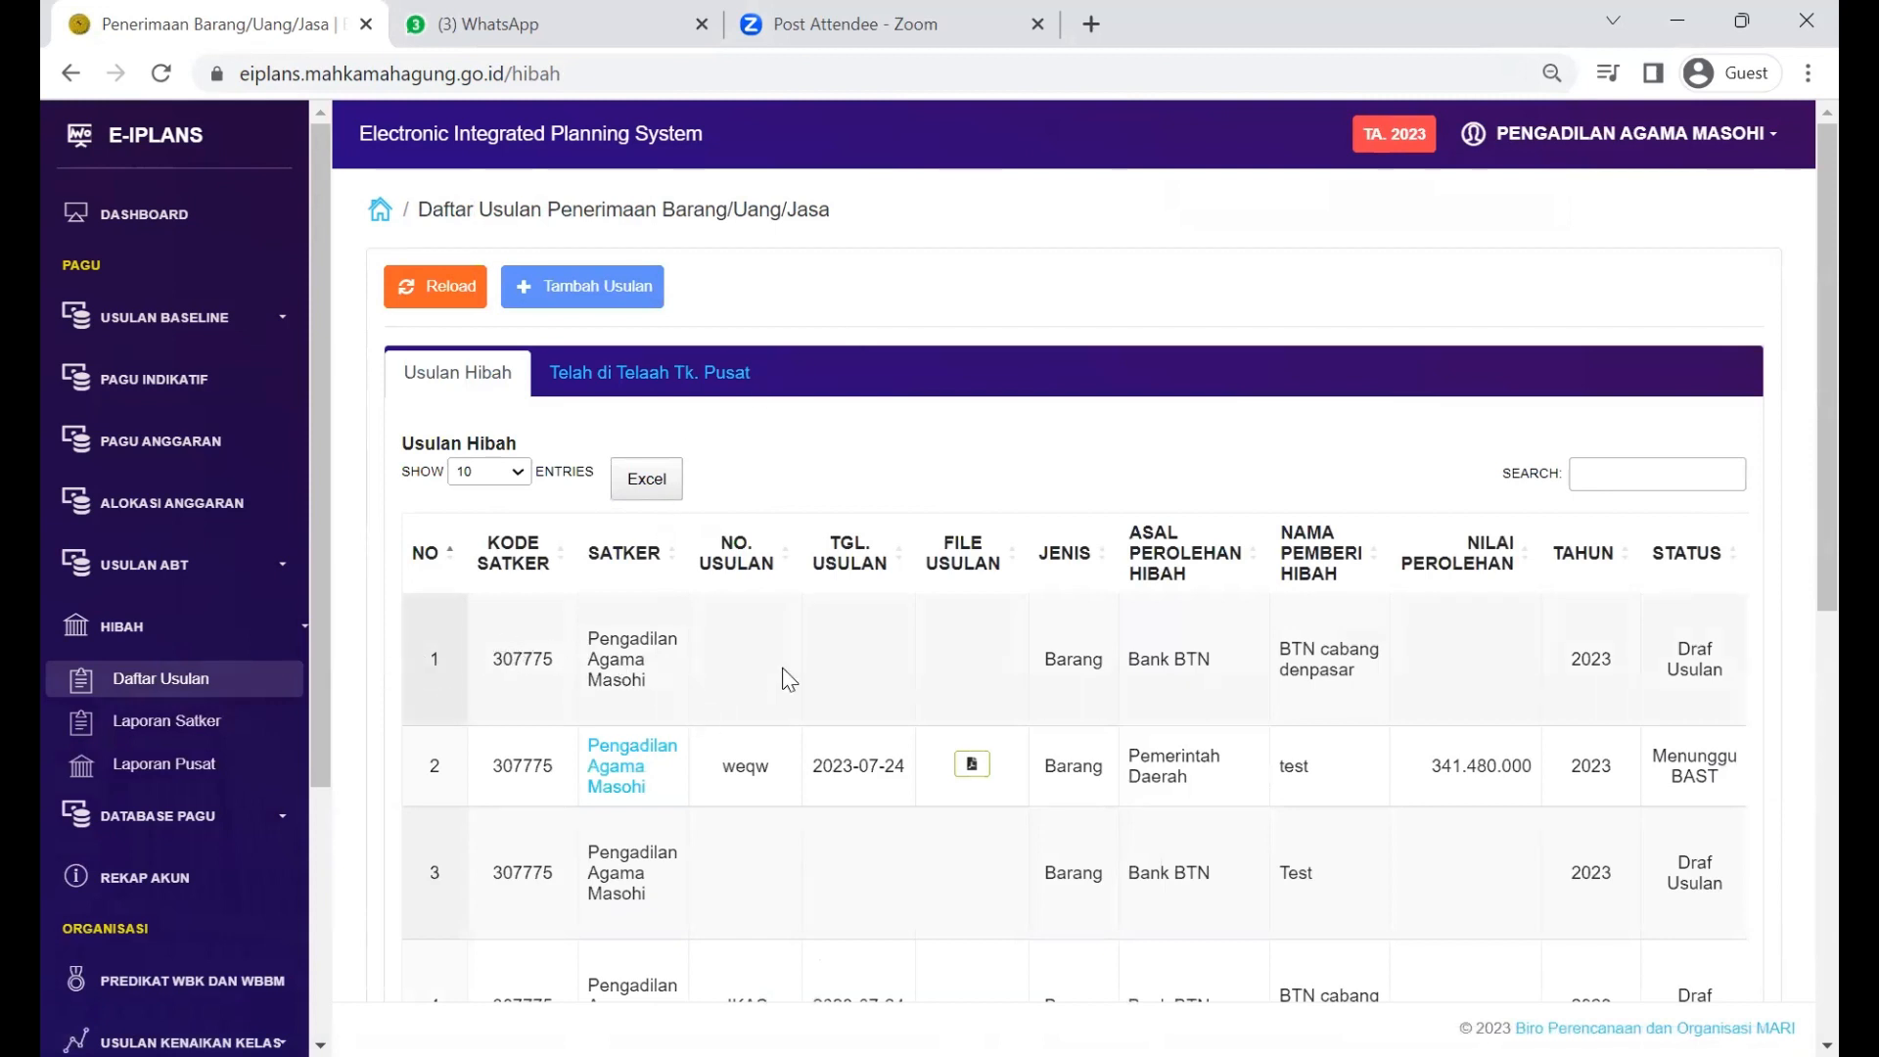
scroll(783, 675, "right", 3)
scroll(788, 678, "left", 3)
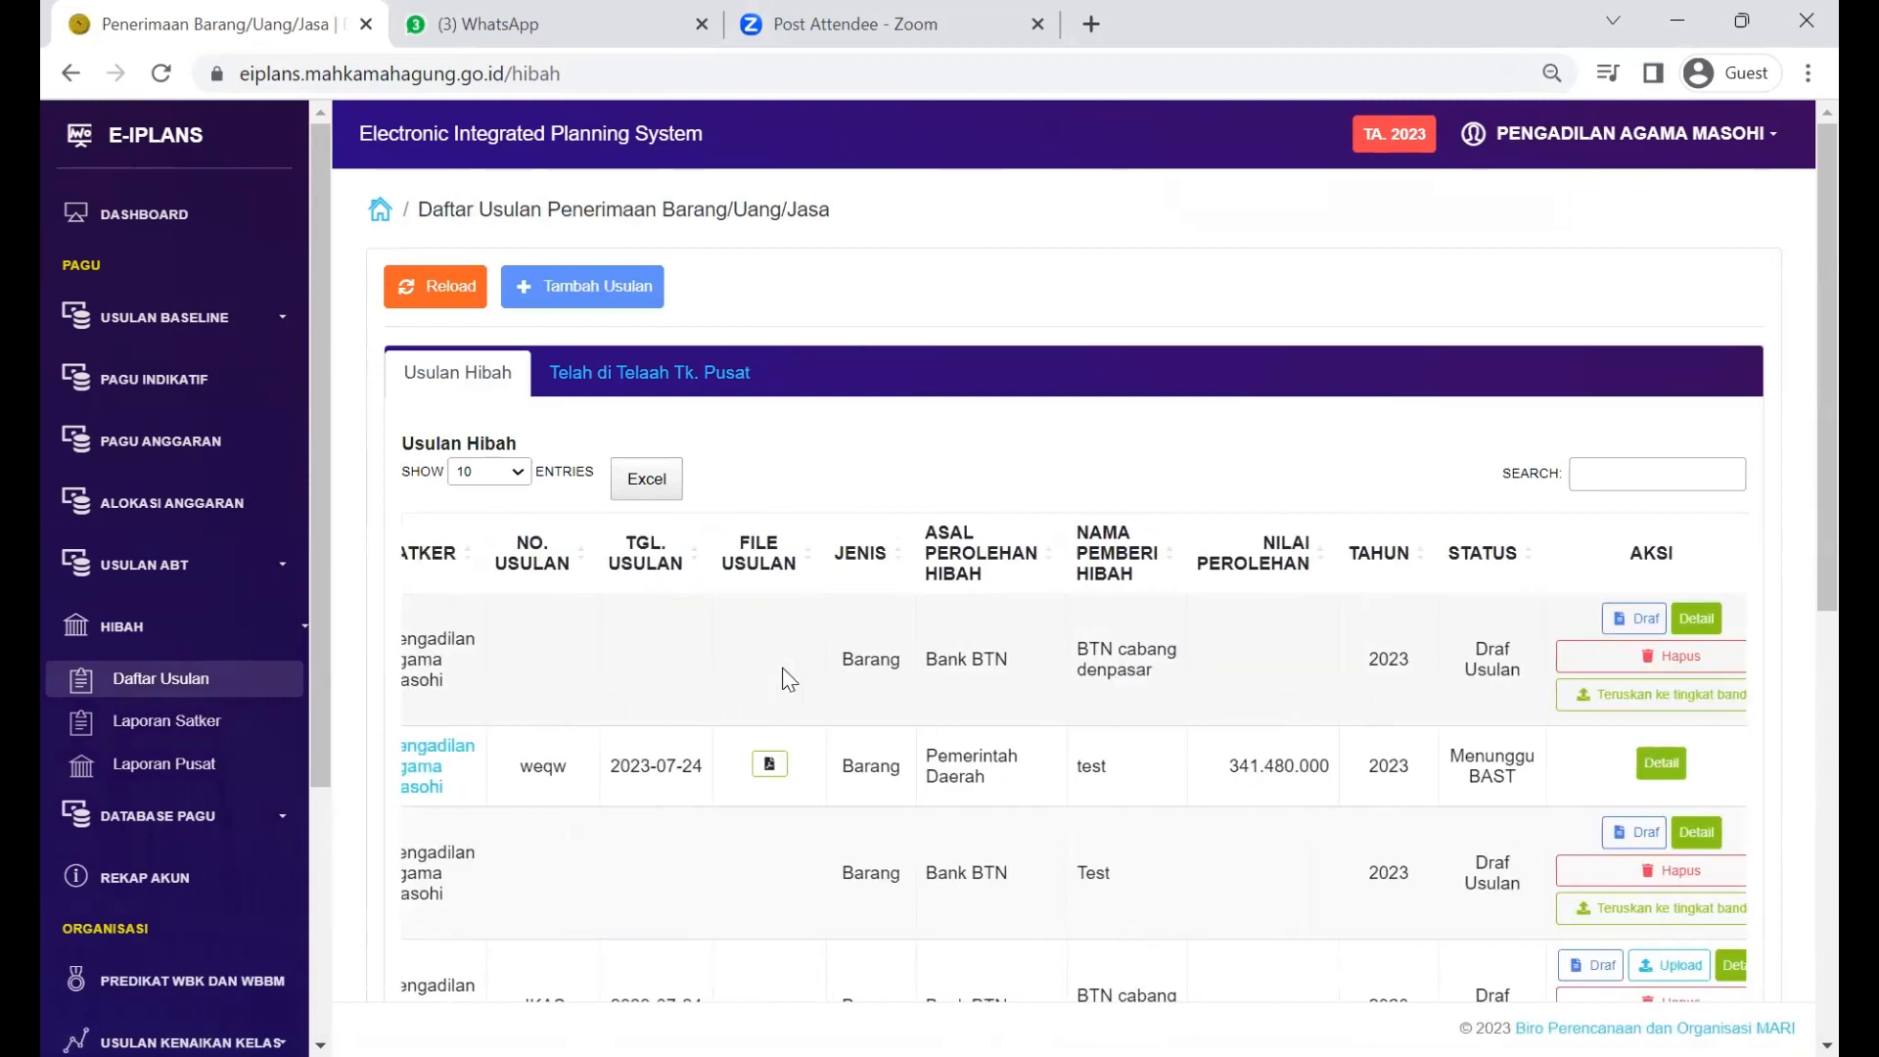
scroll(789, 679, "right", 2)
scroll(789, 678, "right", 2)
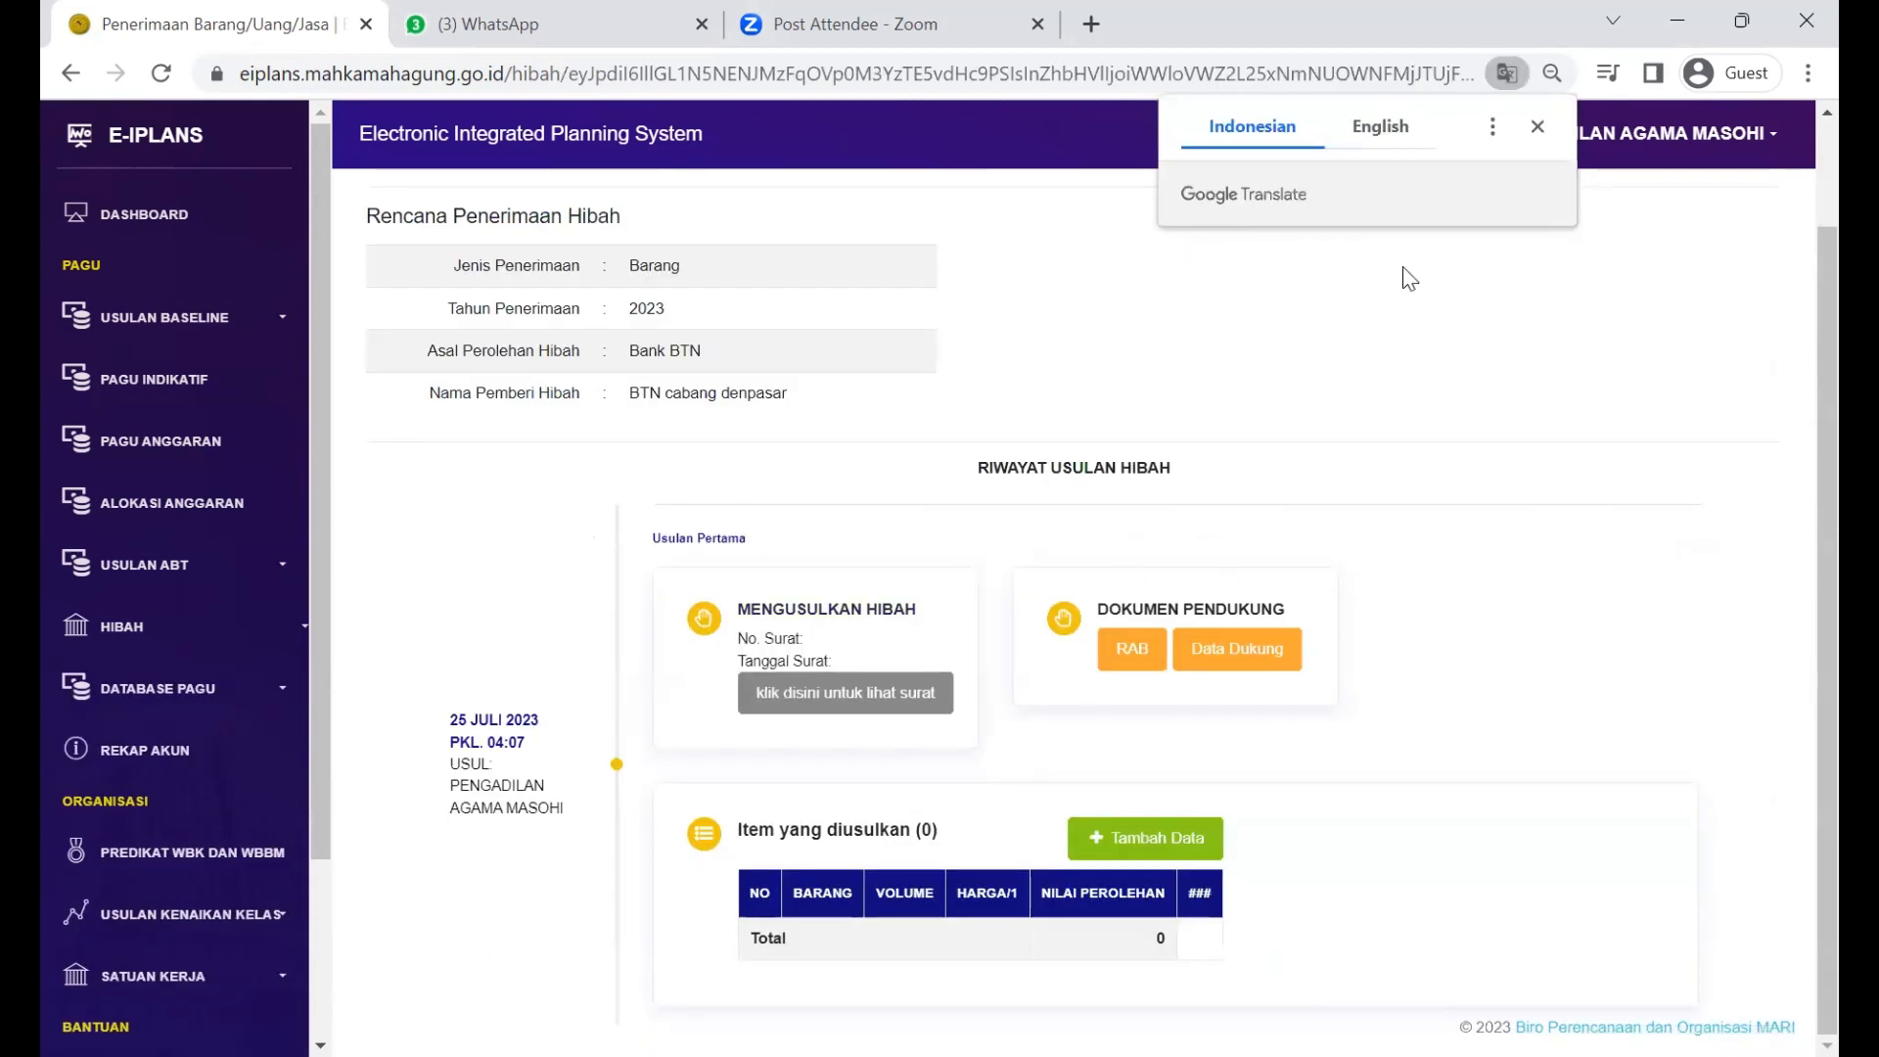
left_click(1154, 848)
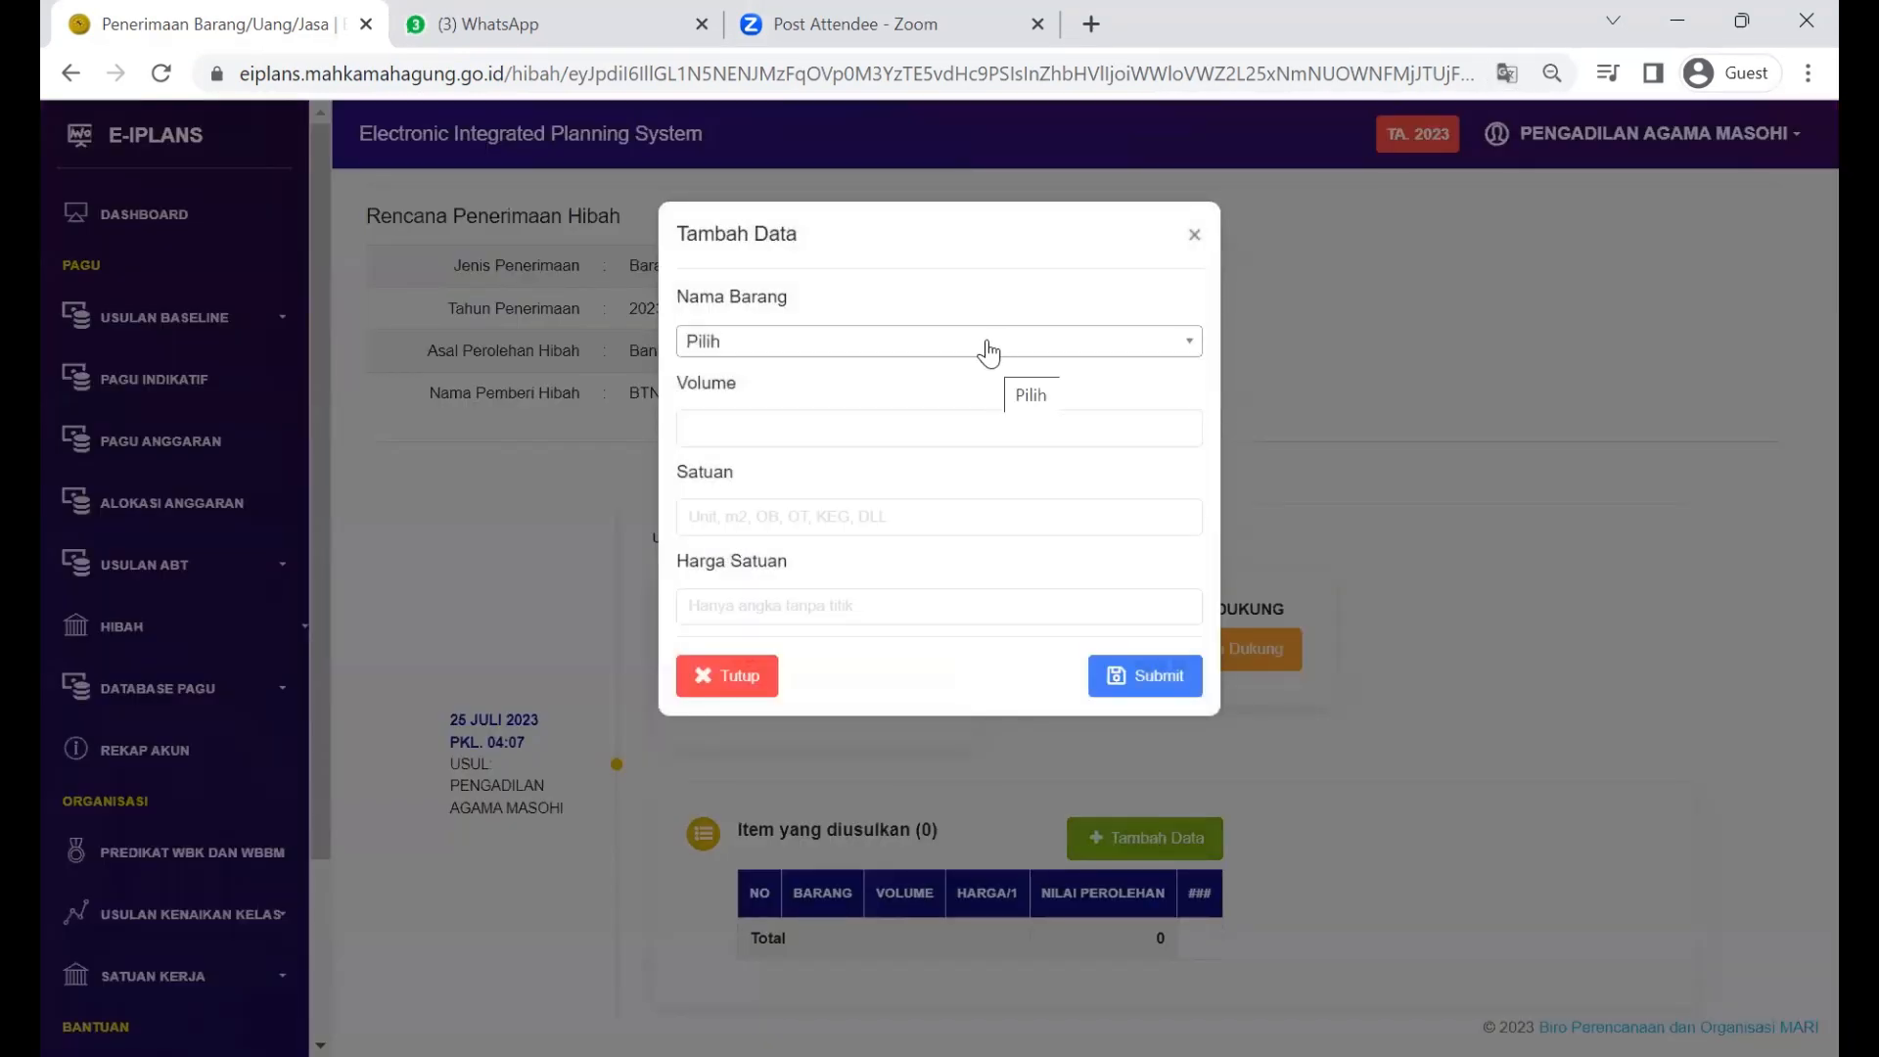
left_click(988, 353)
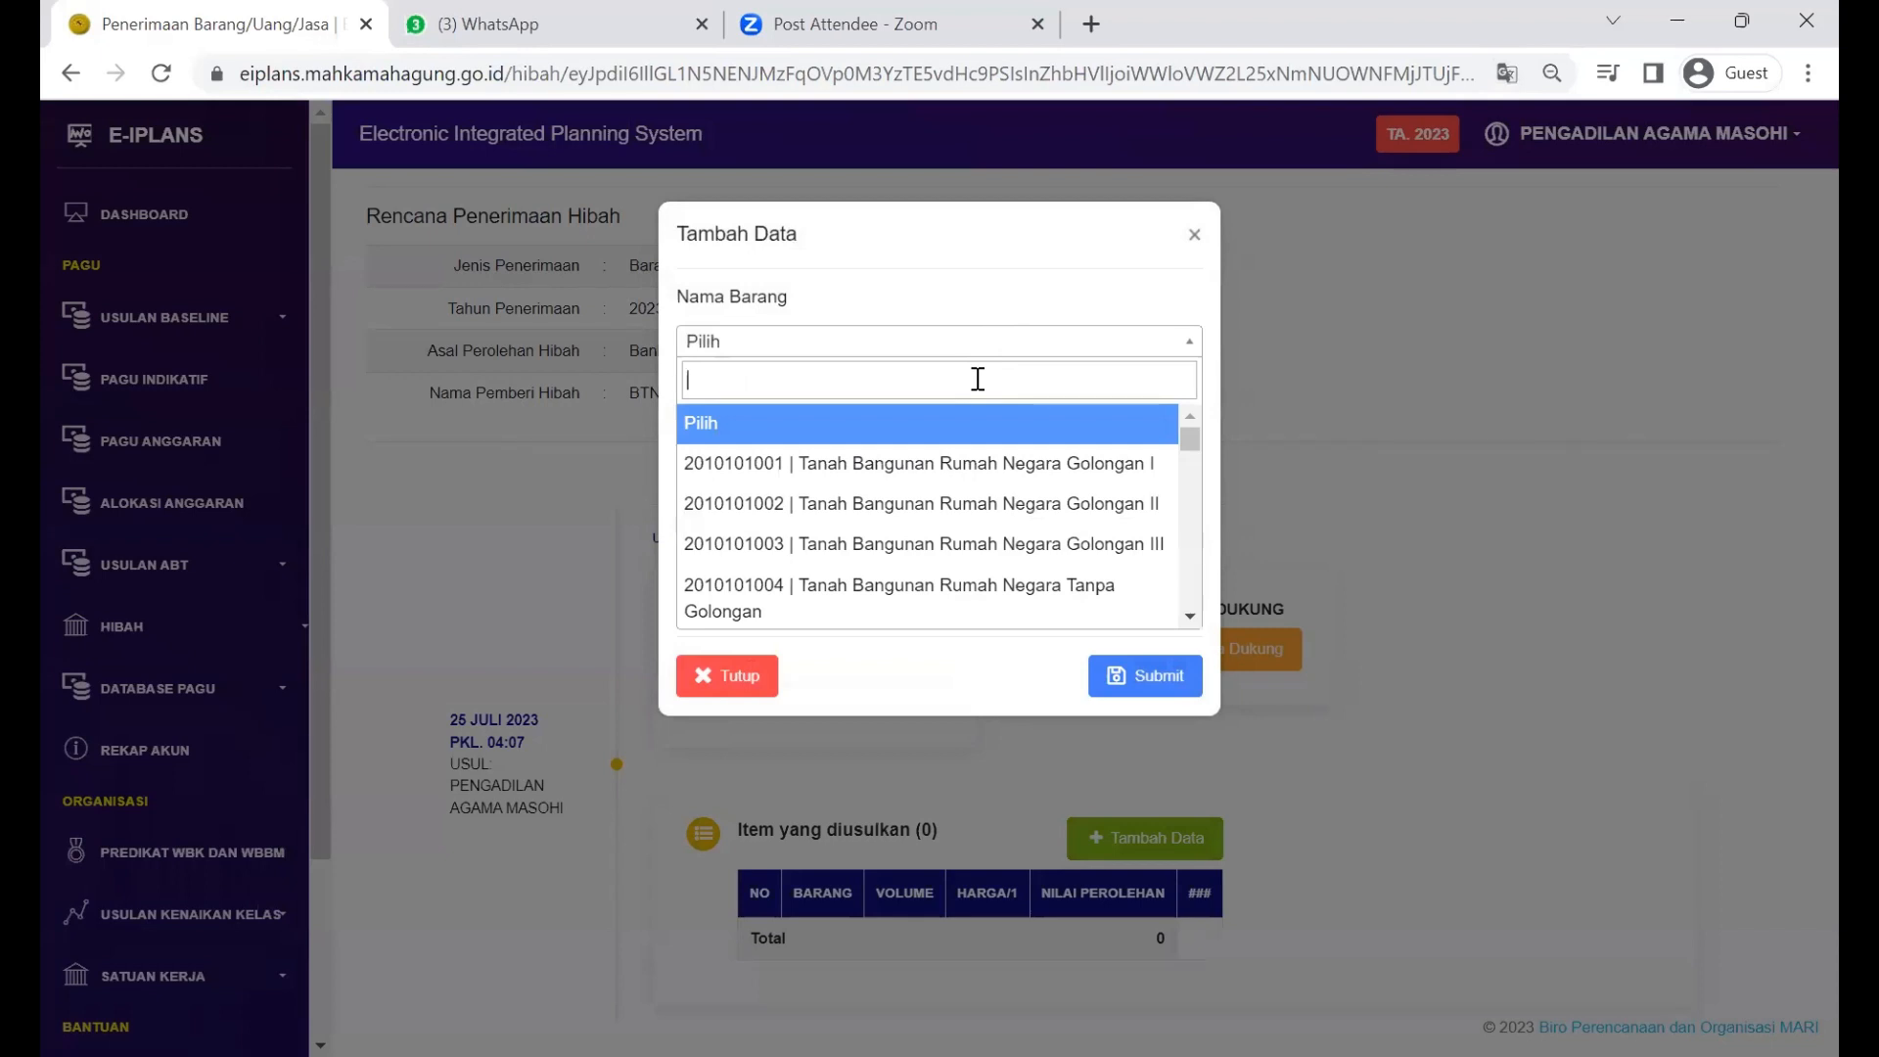
scroll(959, 476, "down", 15)
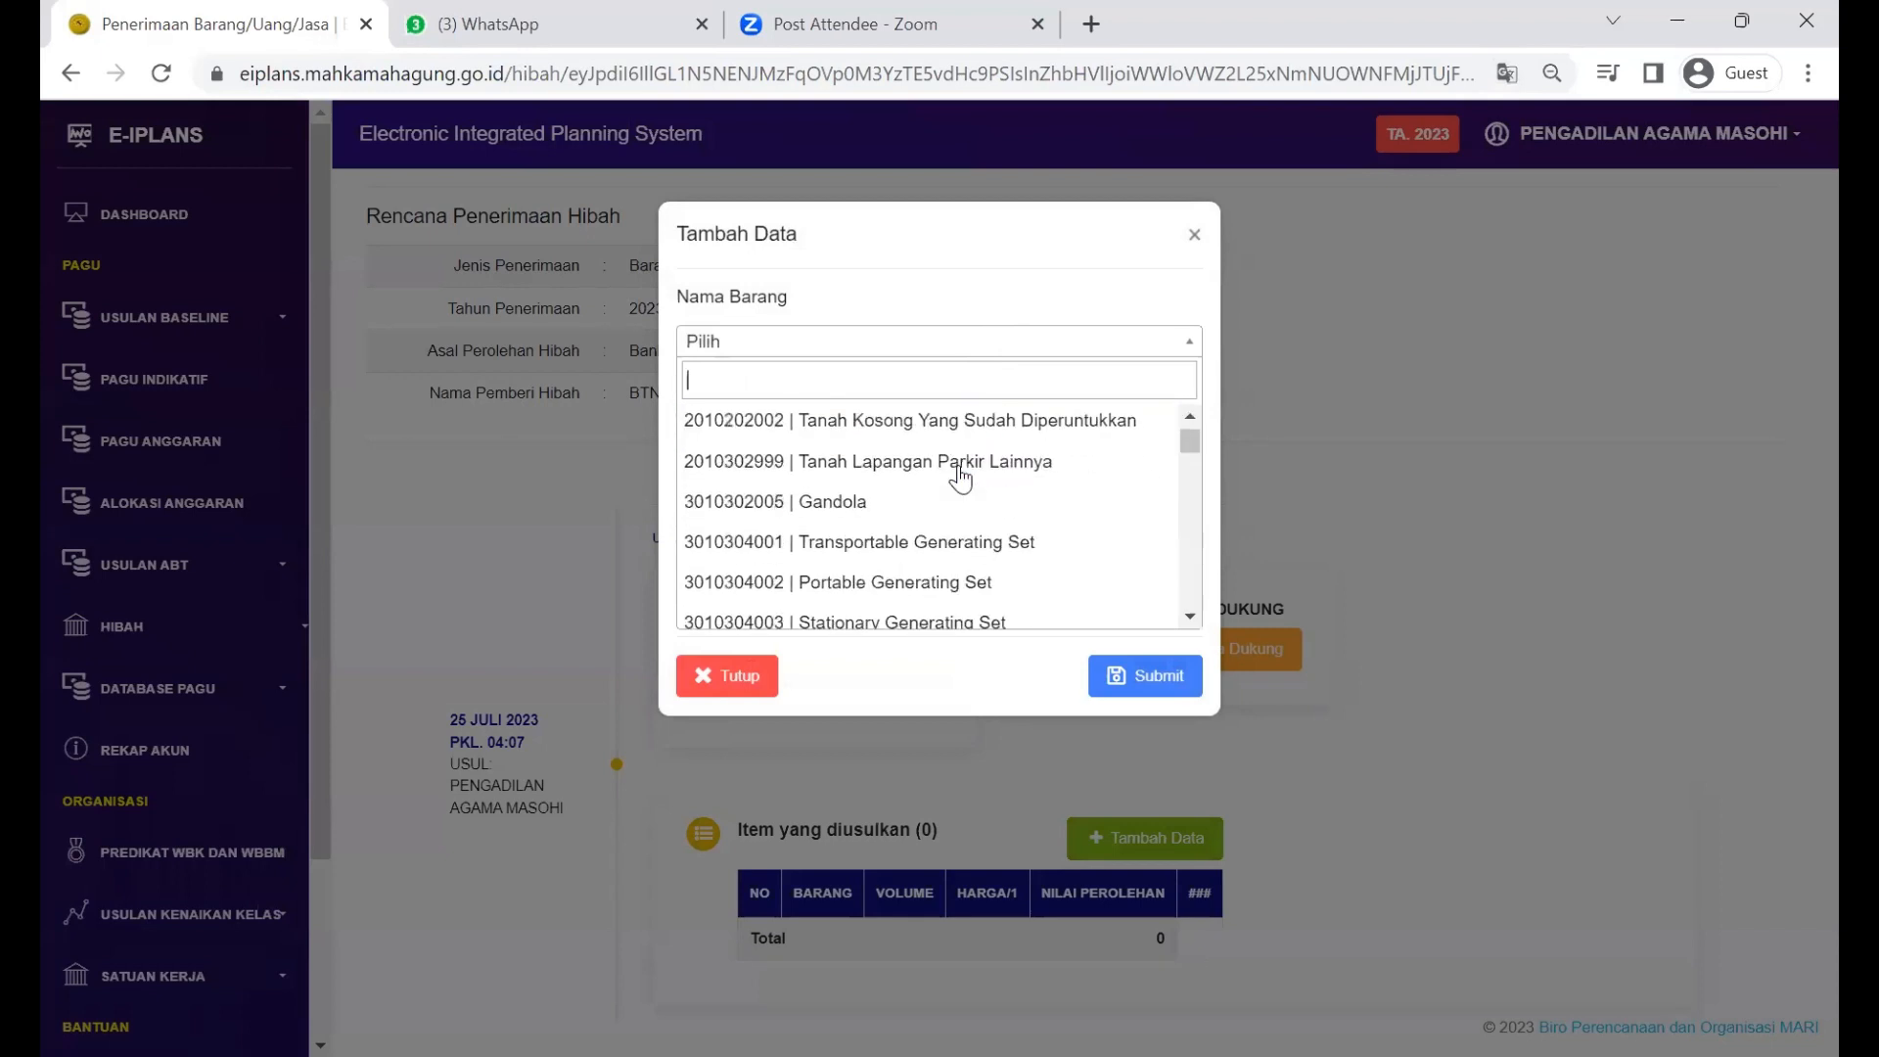
scroll(959, 477, "down", 2)
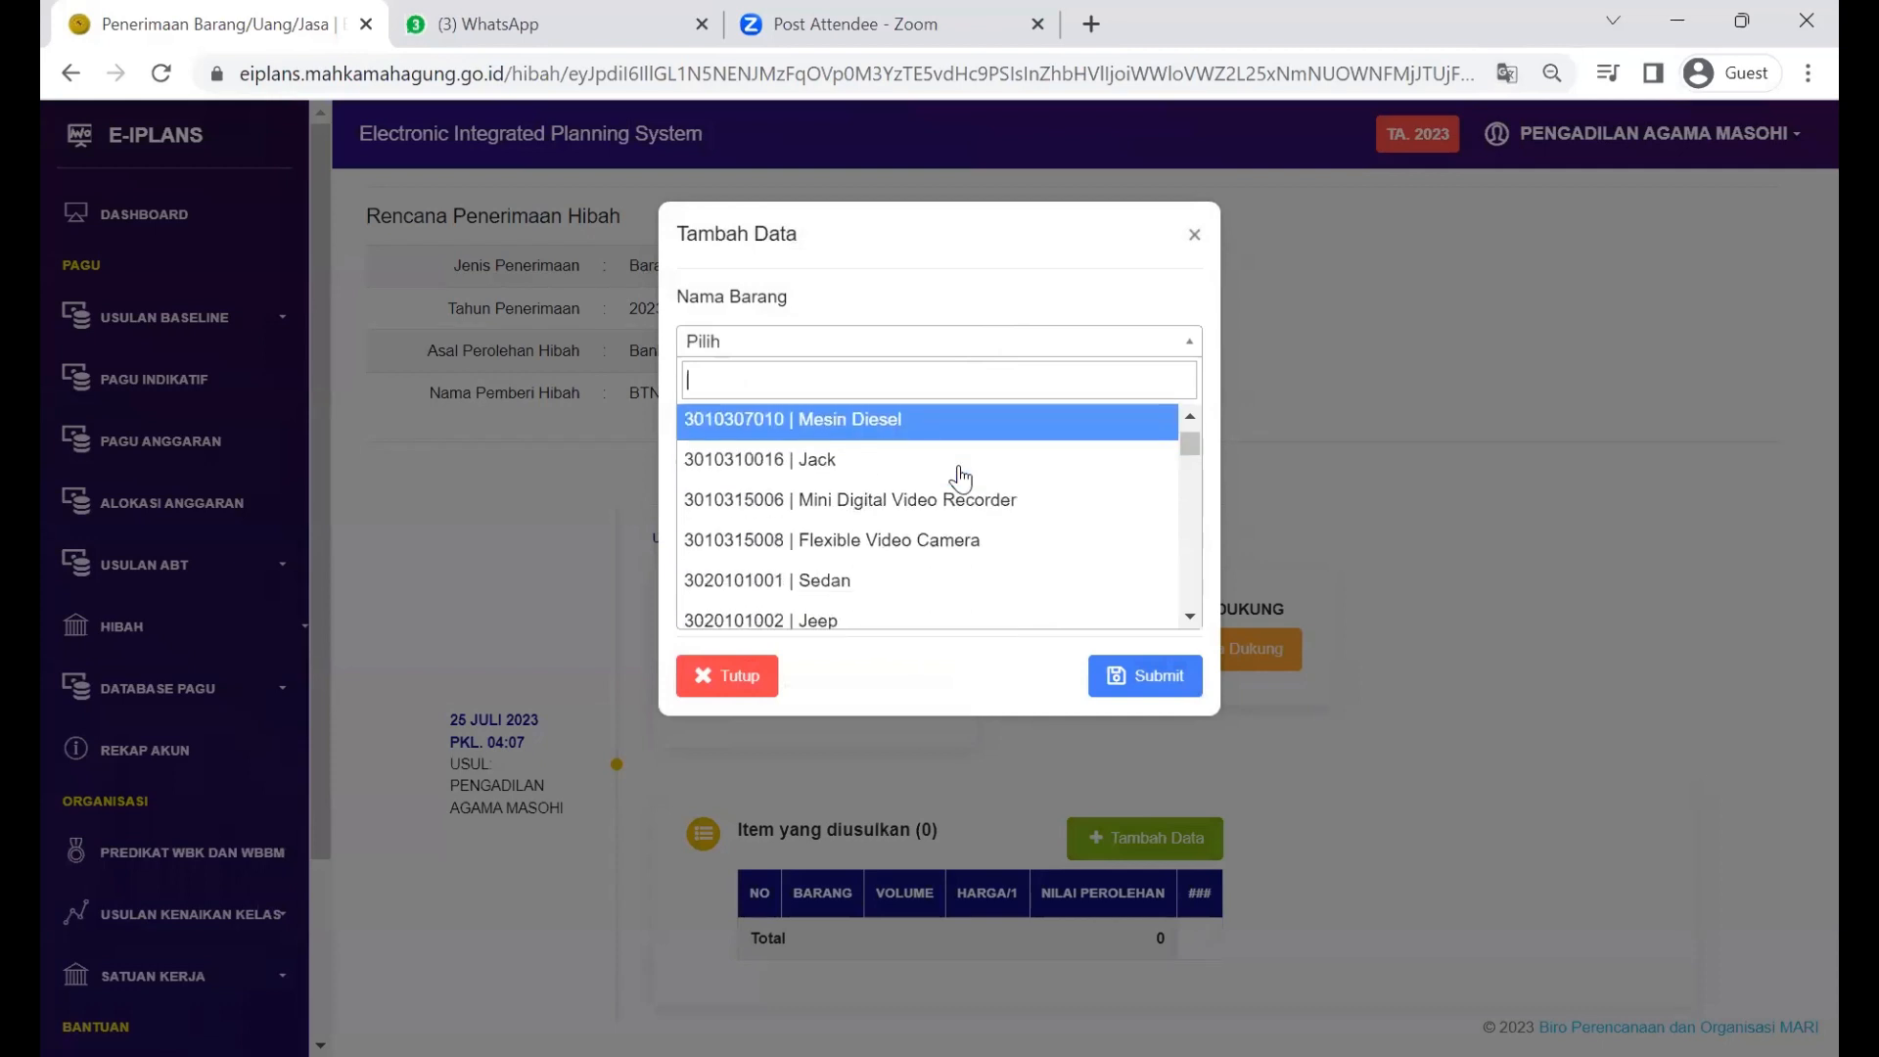
scroll(960, 477, "down", 4)
scroll(959, 476, "down", 3)
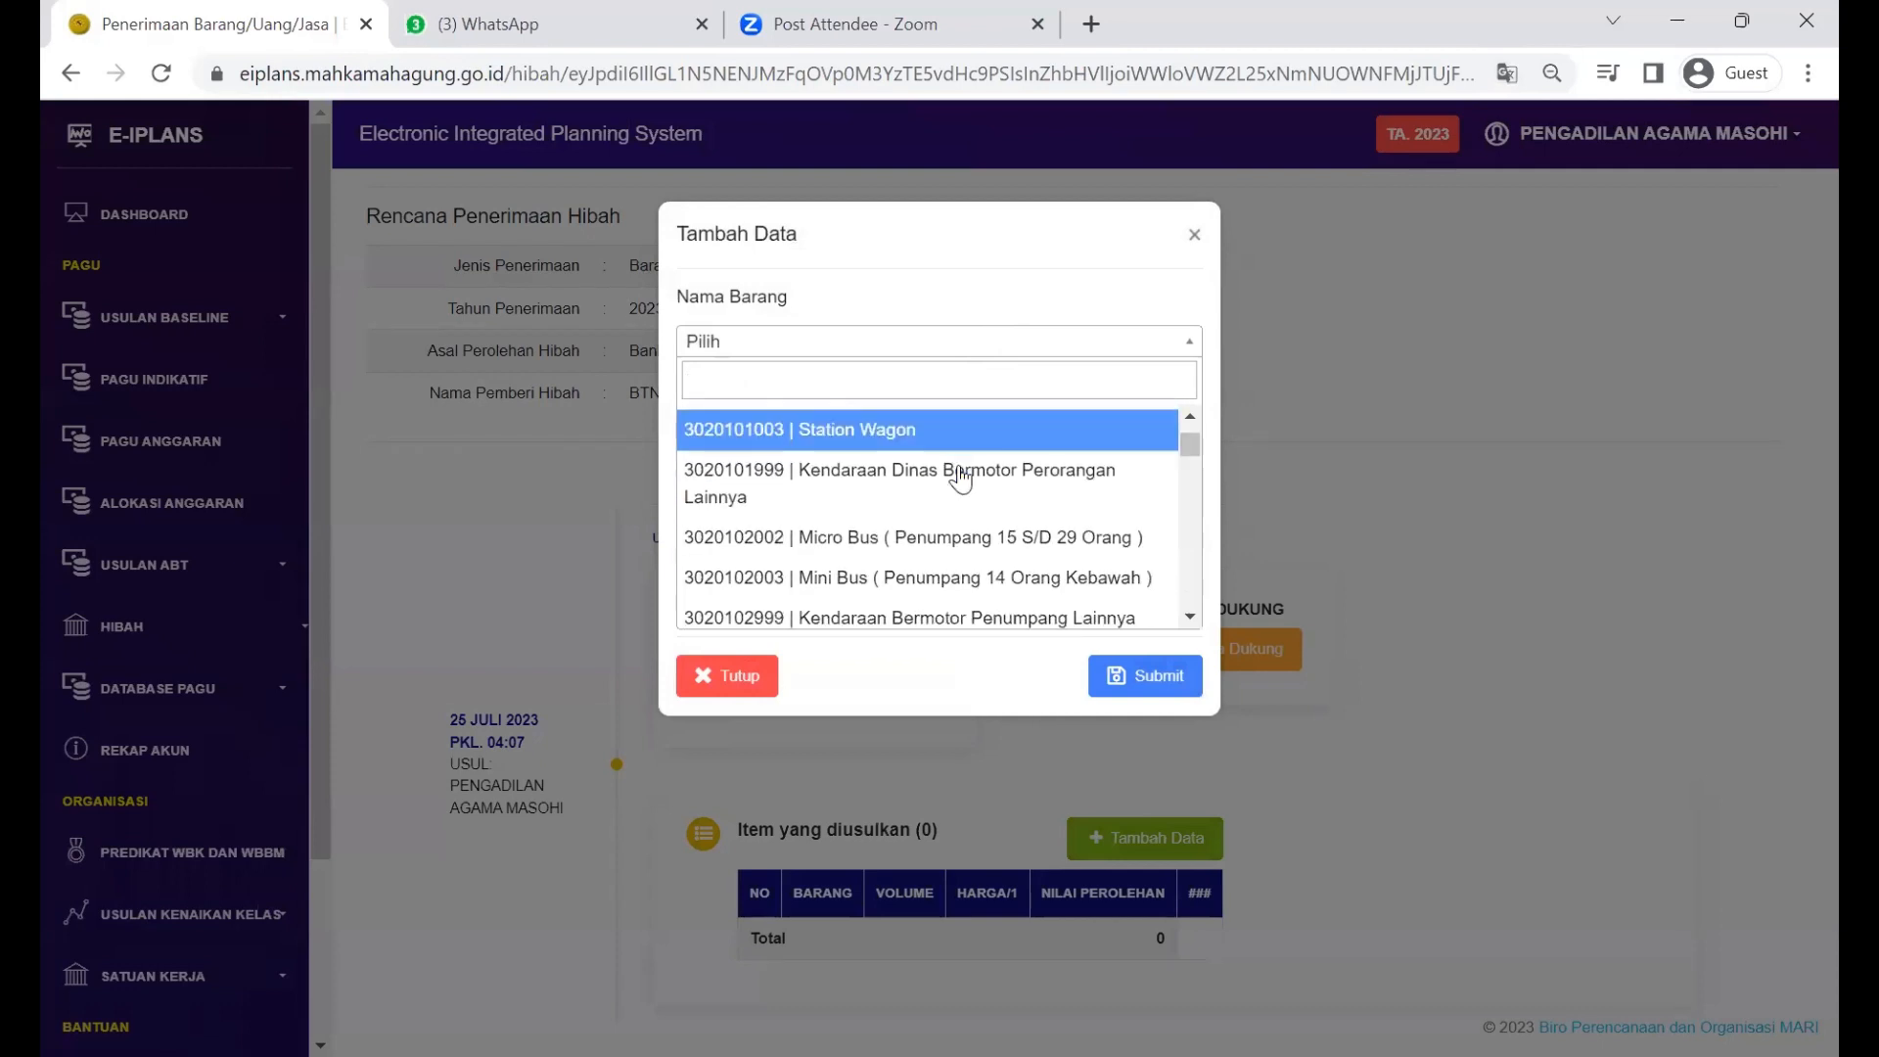
scroll(960, 479, "up", 2)
scroll(960, 479, "down", 5)
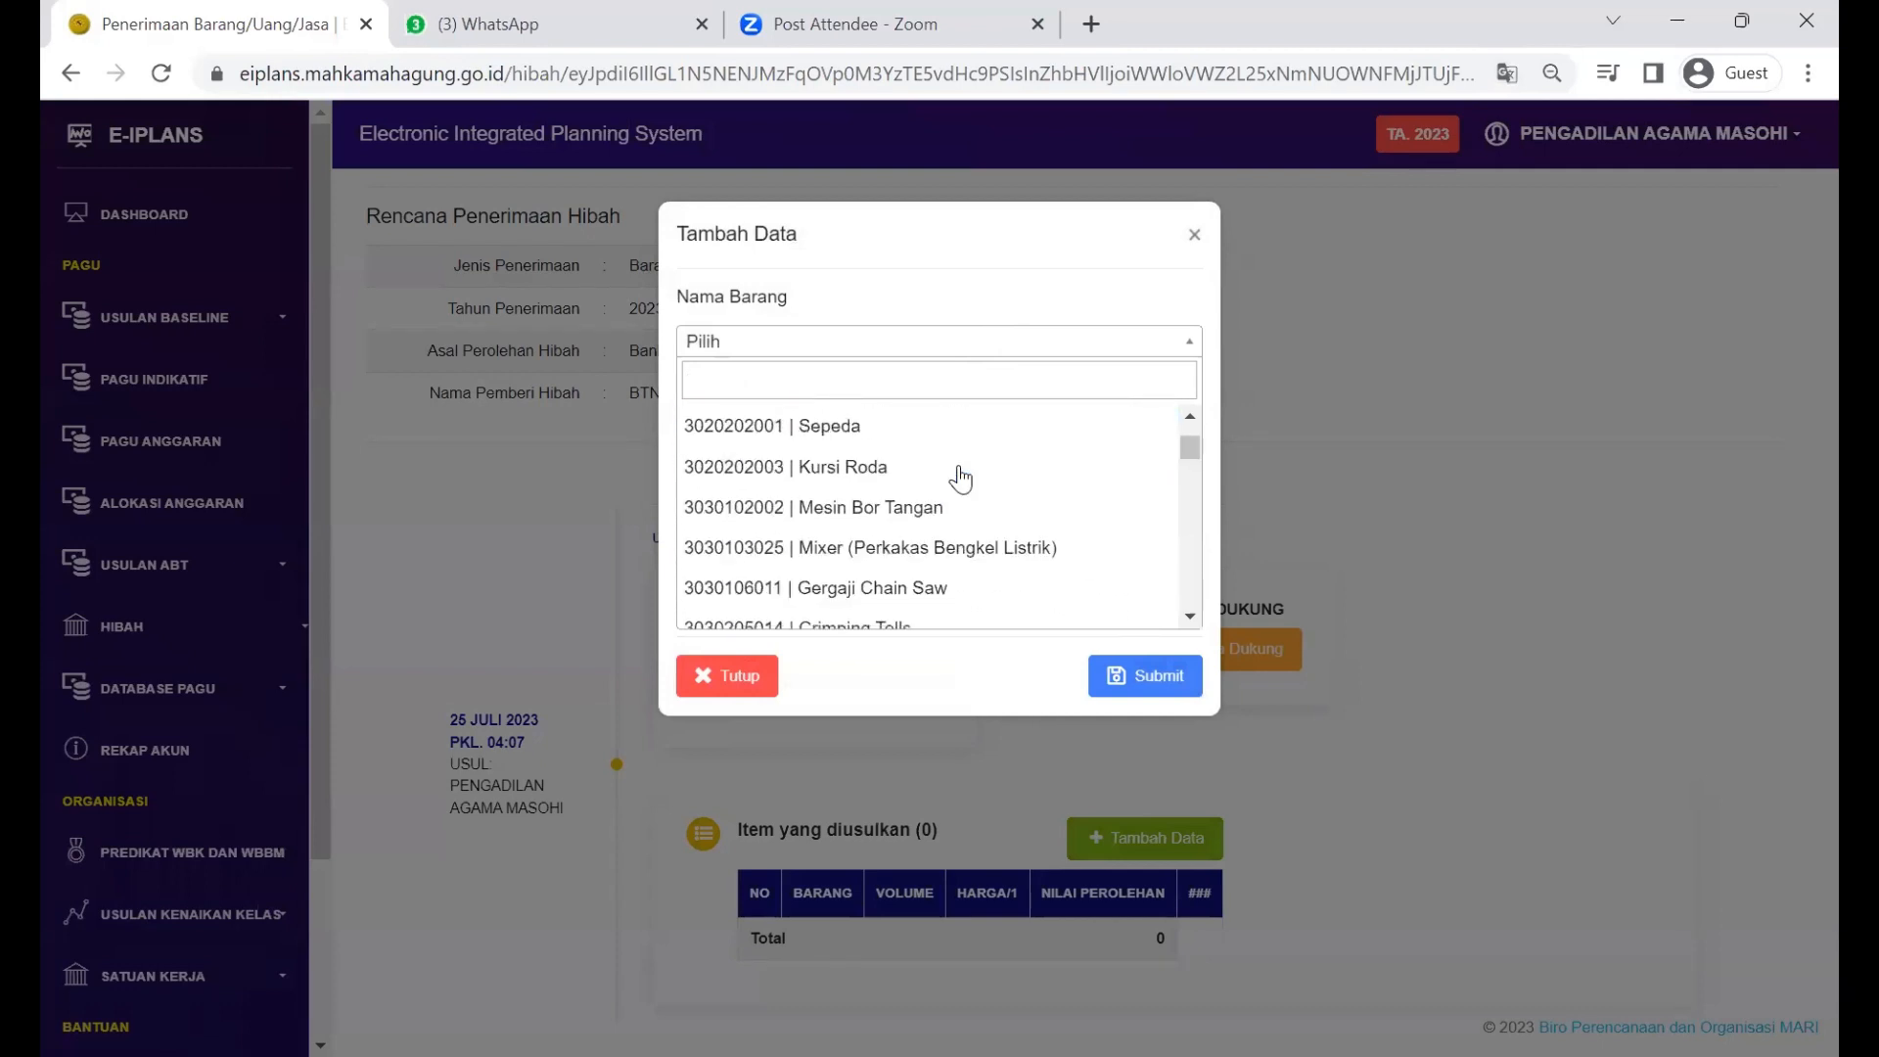
scroll(960, 478, "down", 5)
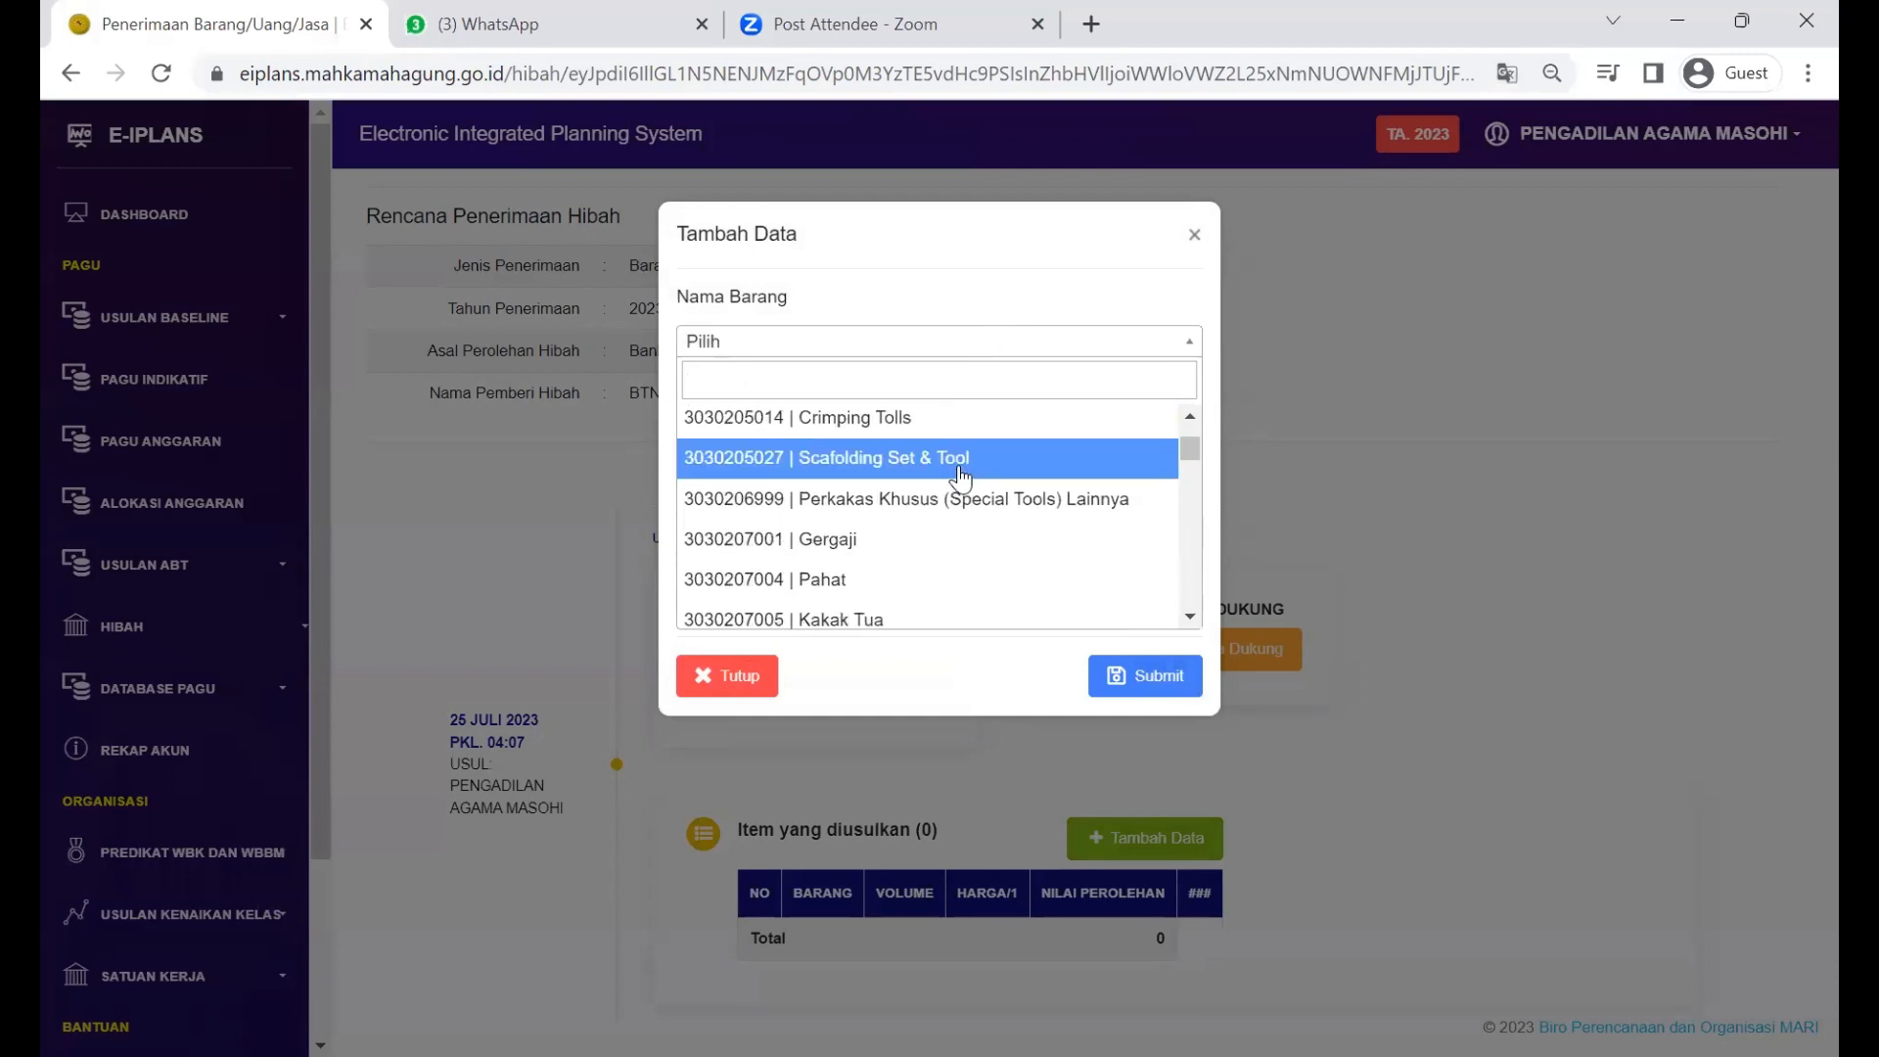
scroll(960, 478, "down", 2)
scroll(960, 478, "down", 2)
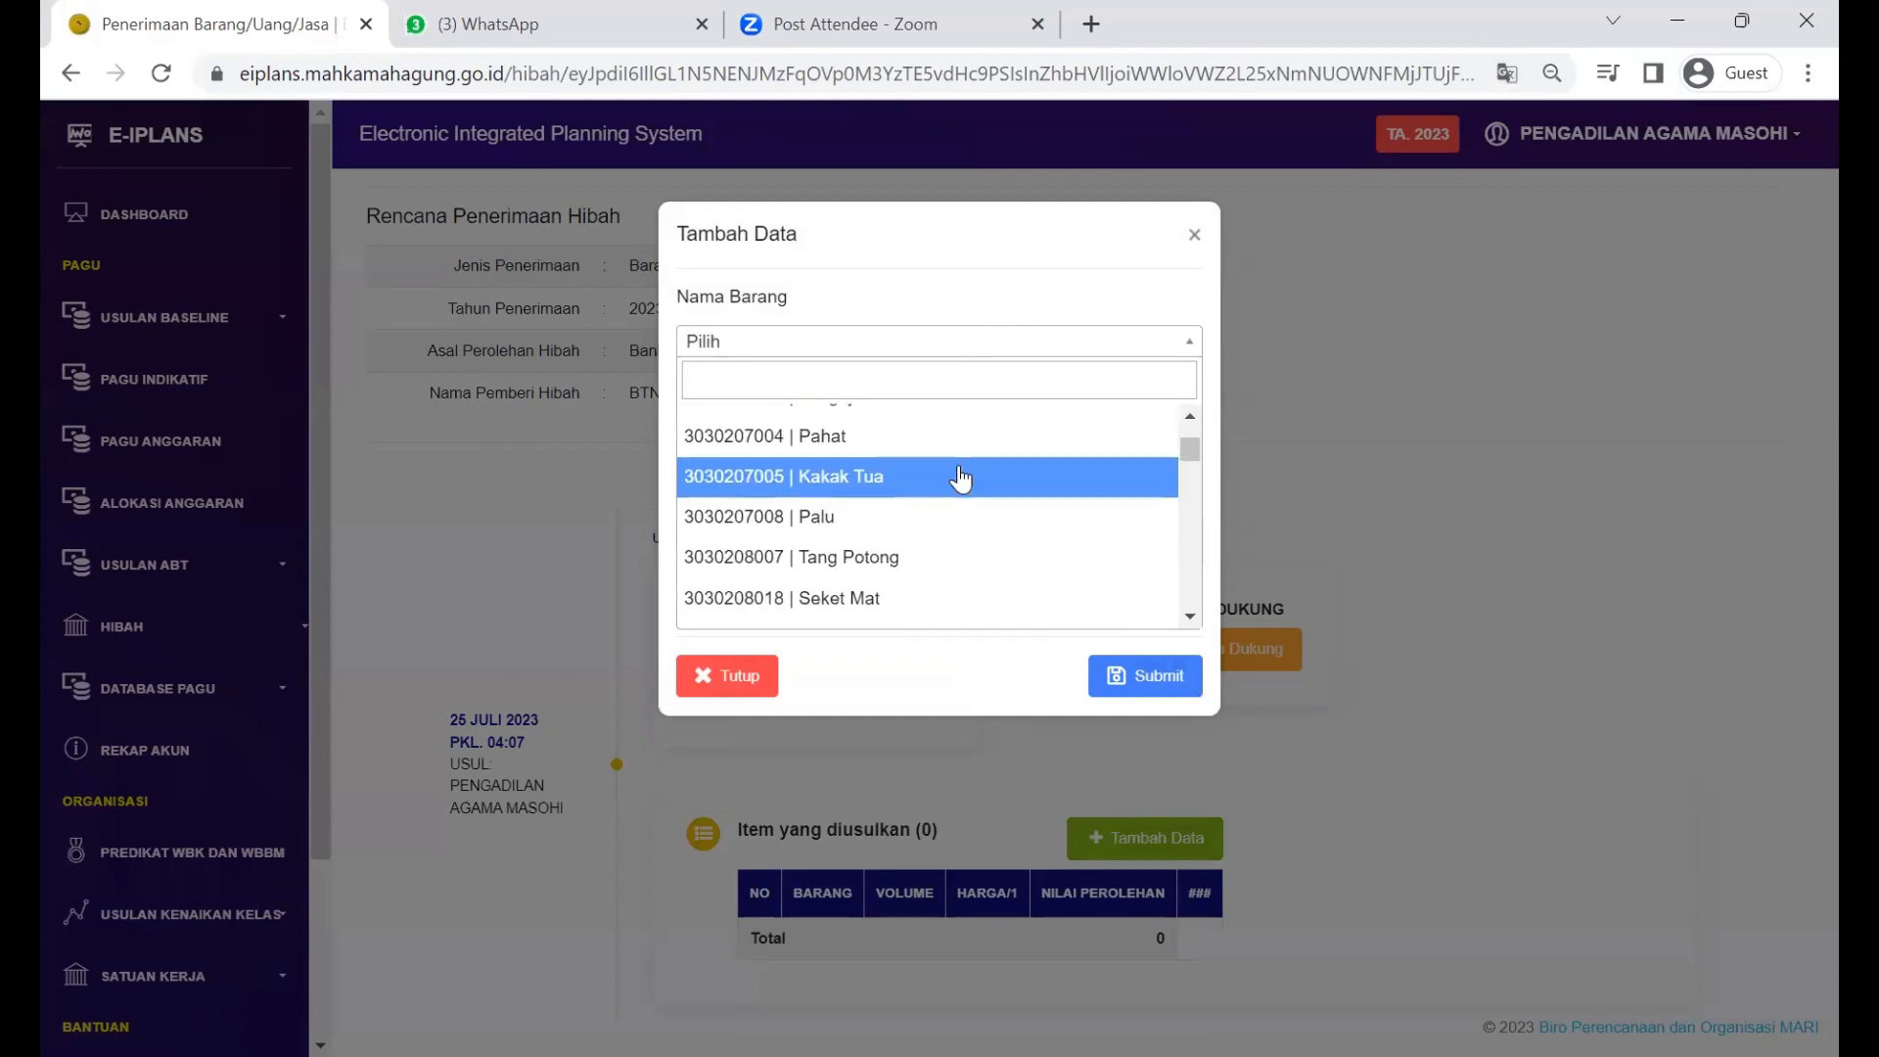
scroll(960, 478, "down", 2)
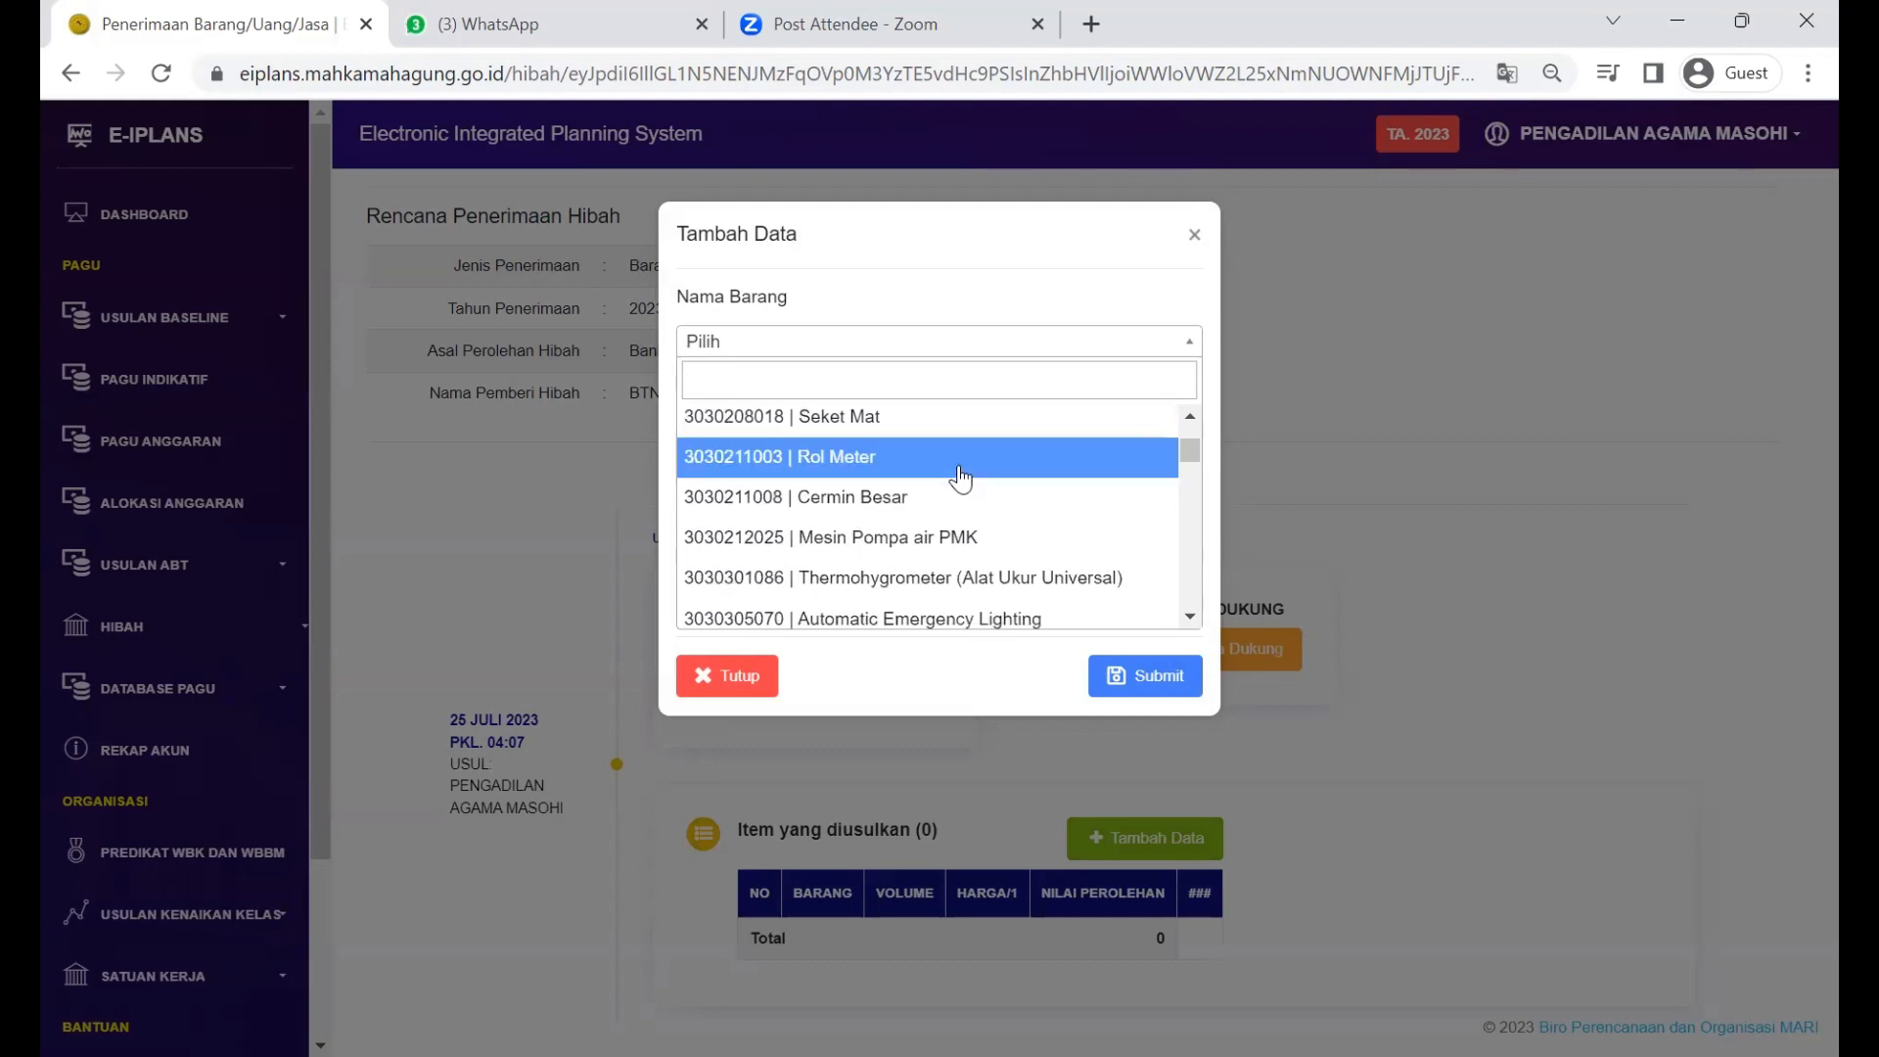
scroll(961, 479, "down", 3)
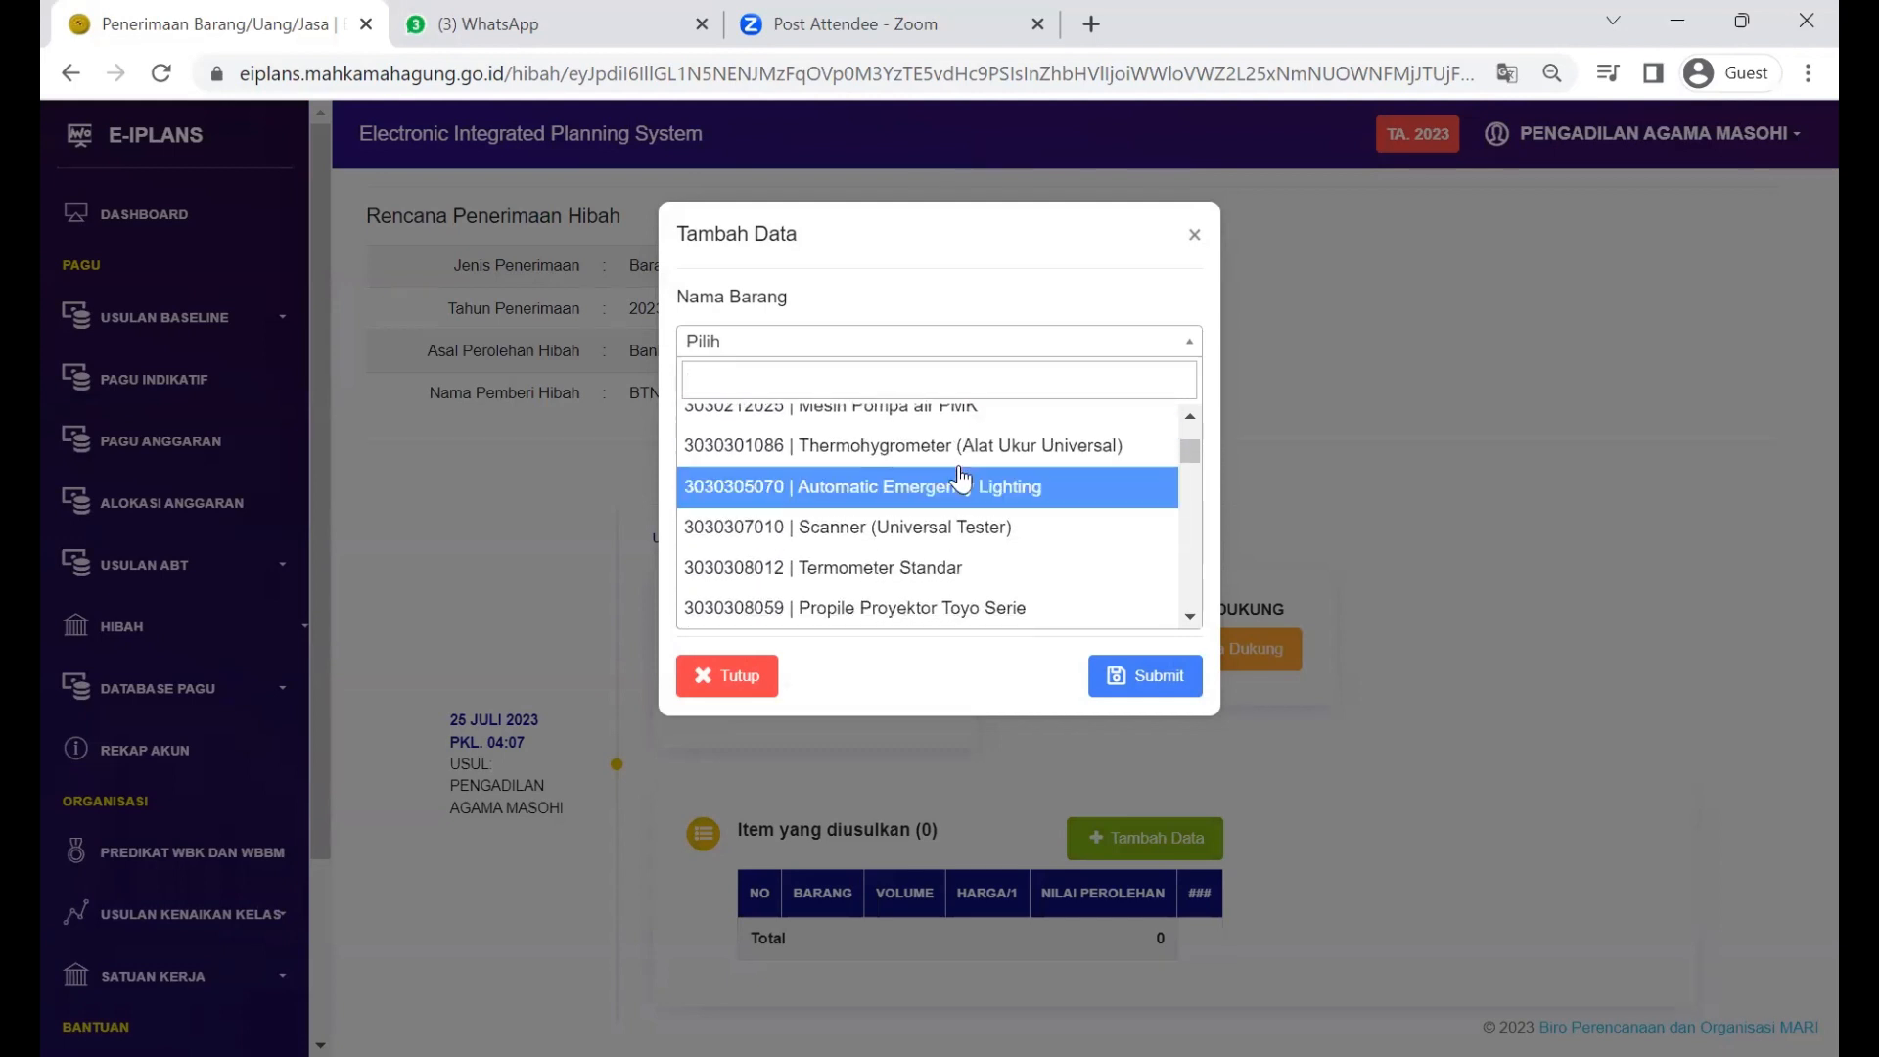
scroll(960, 479, "down", 1)
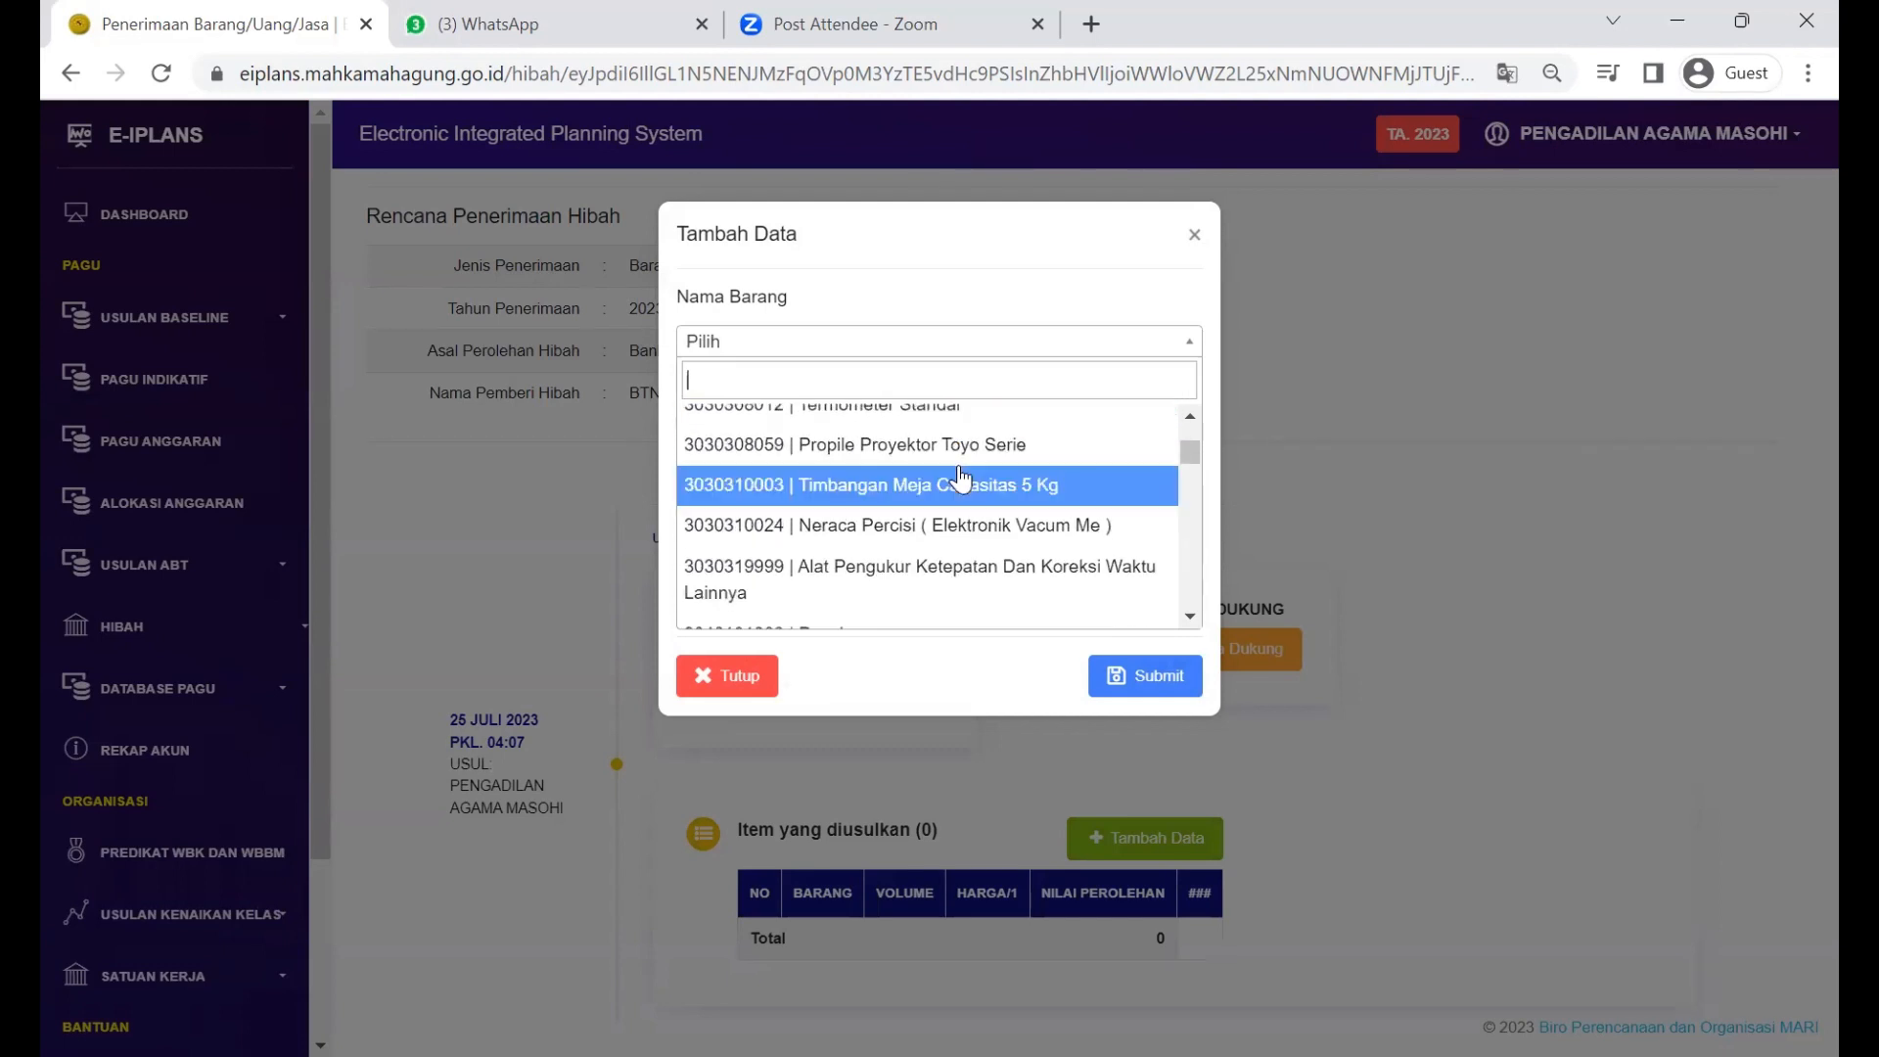
scroll(958, 480, "up", 3)
scroll(964, 499, "down", 3)
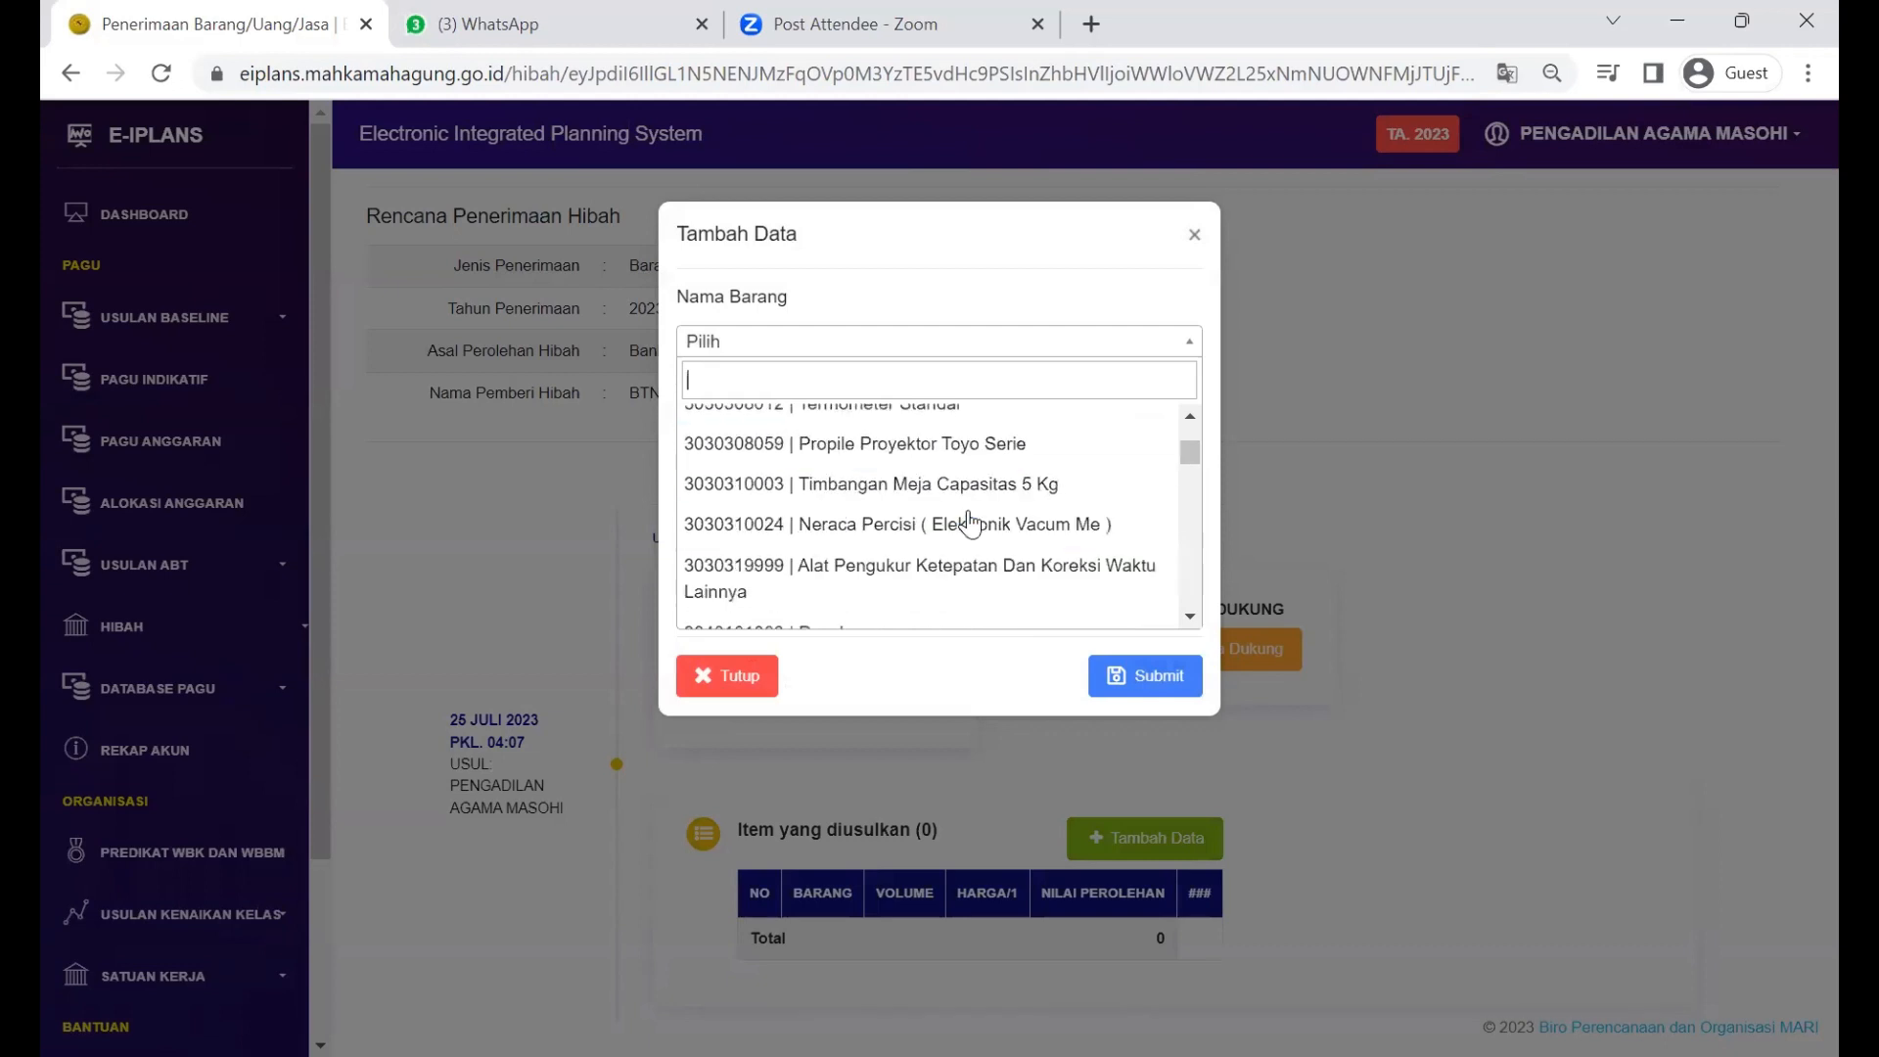
scroll(969, 524, "down", 3)
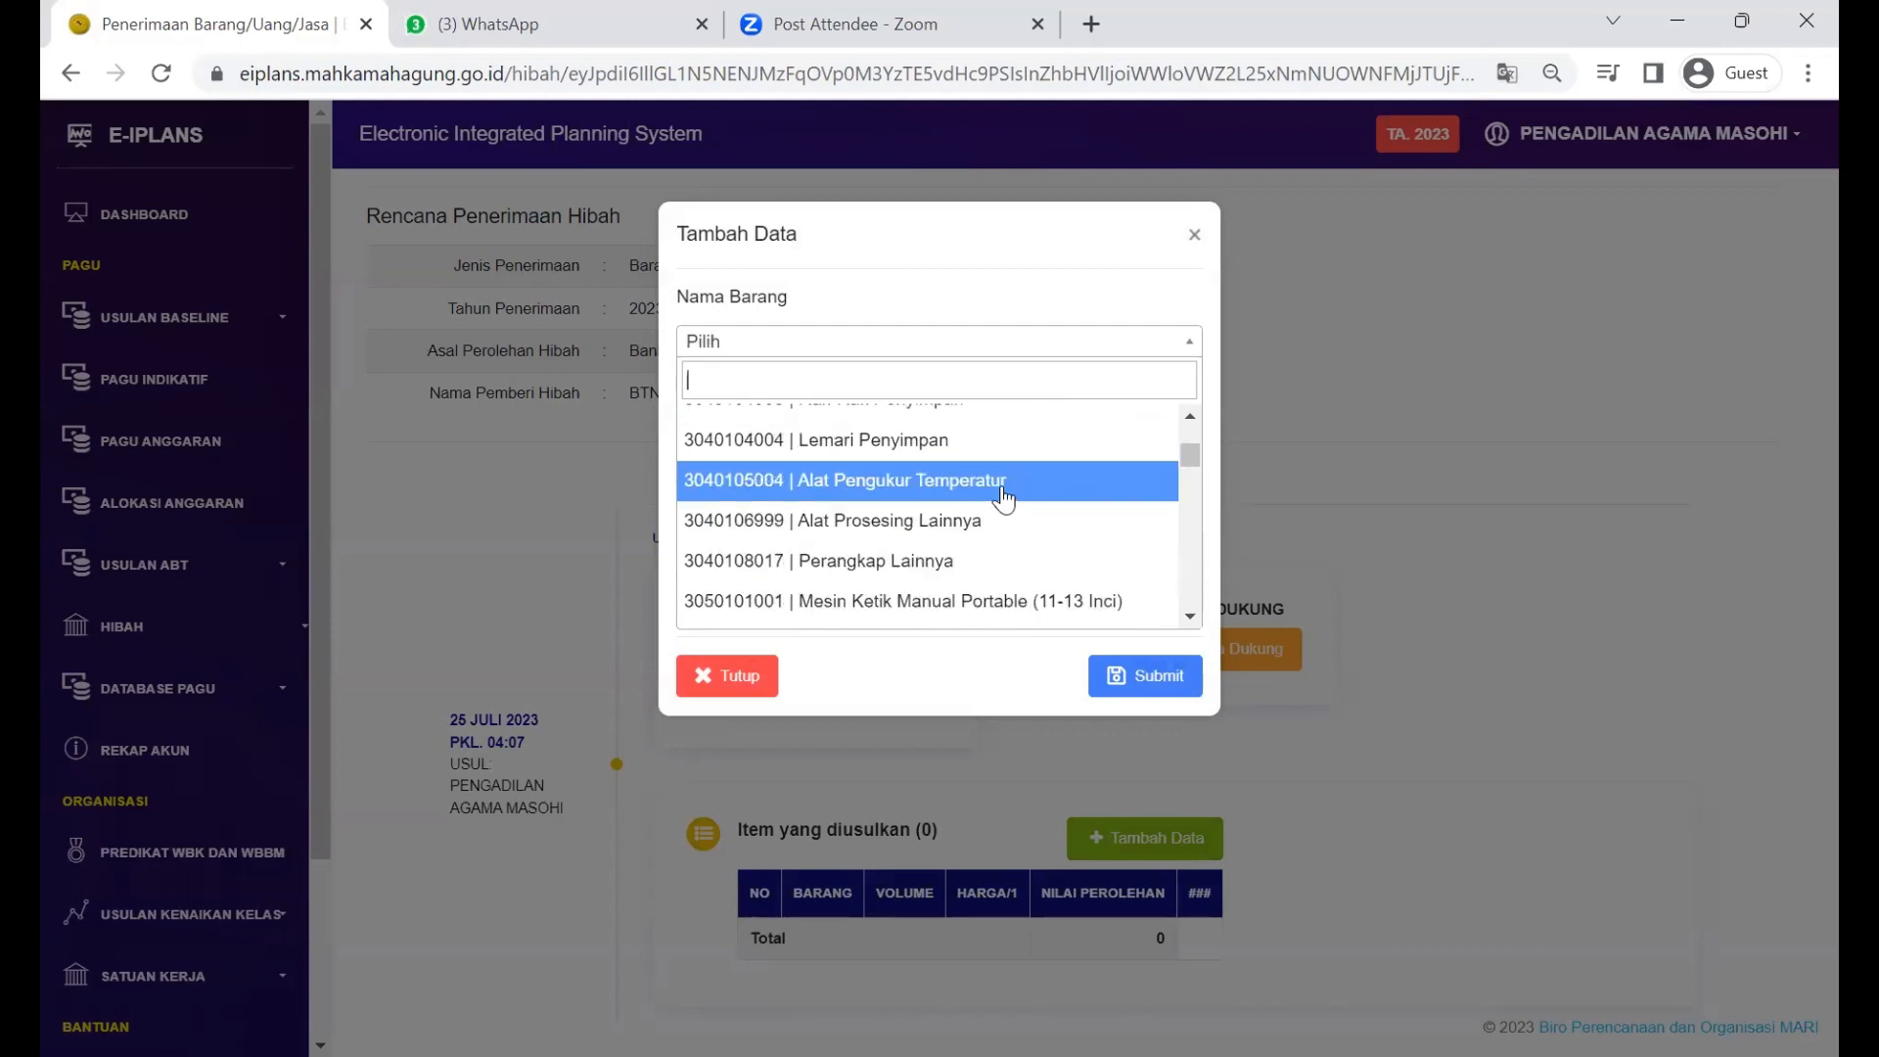
scroll(1003, 499, "up", 10)
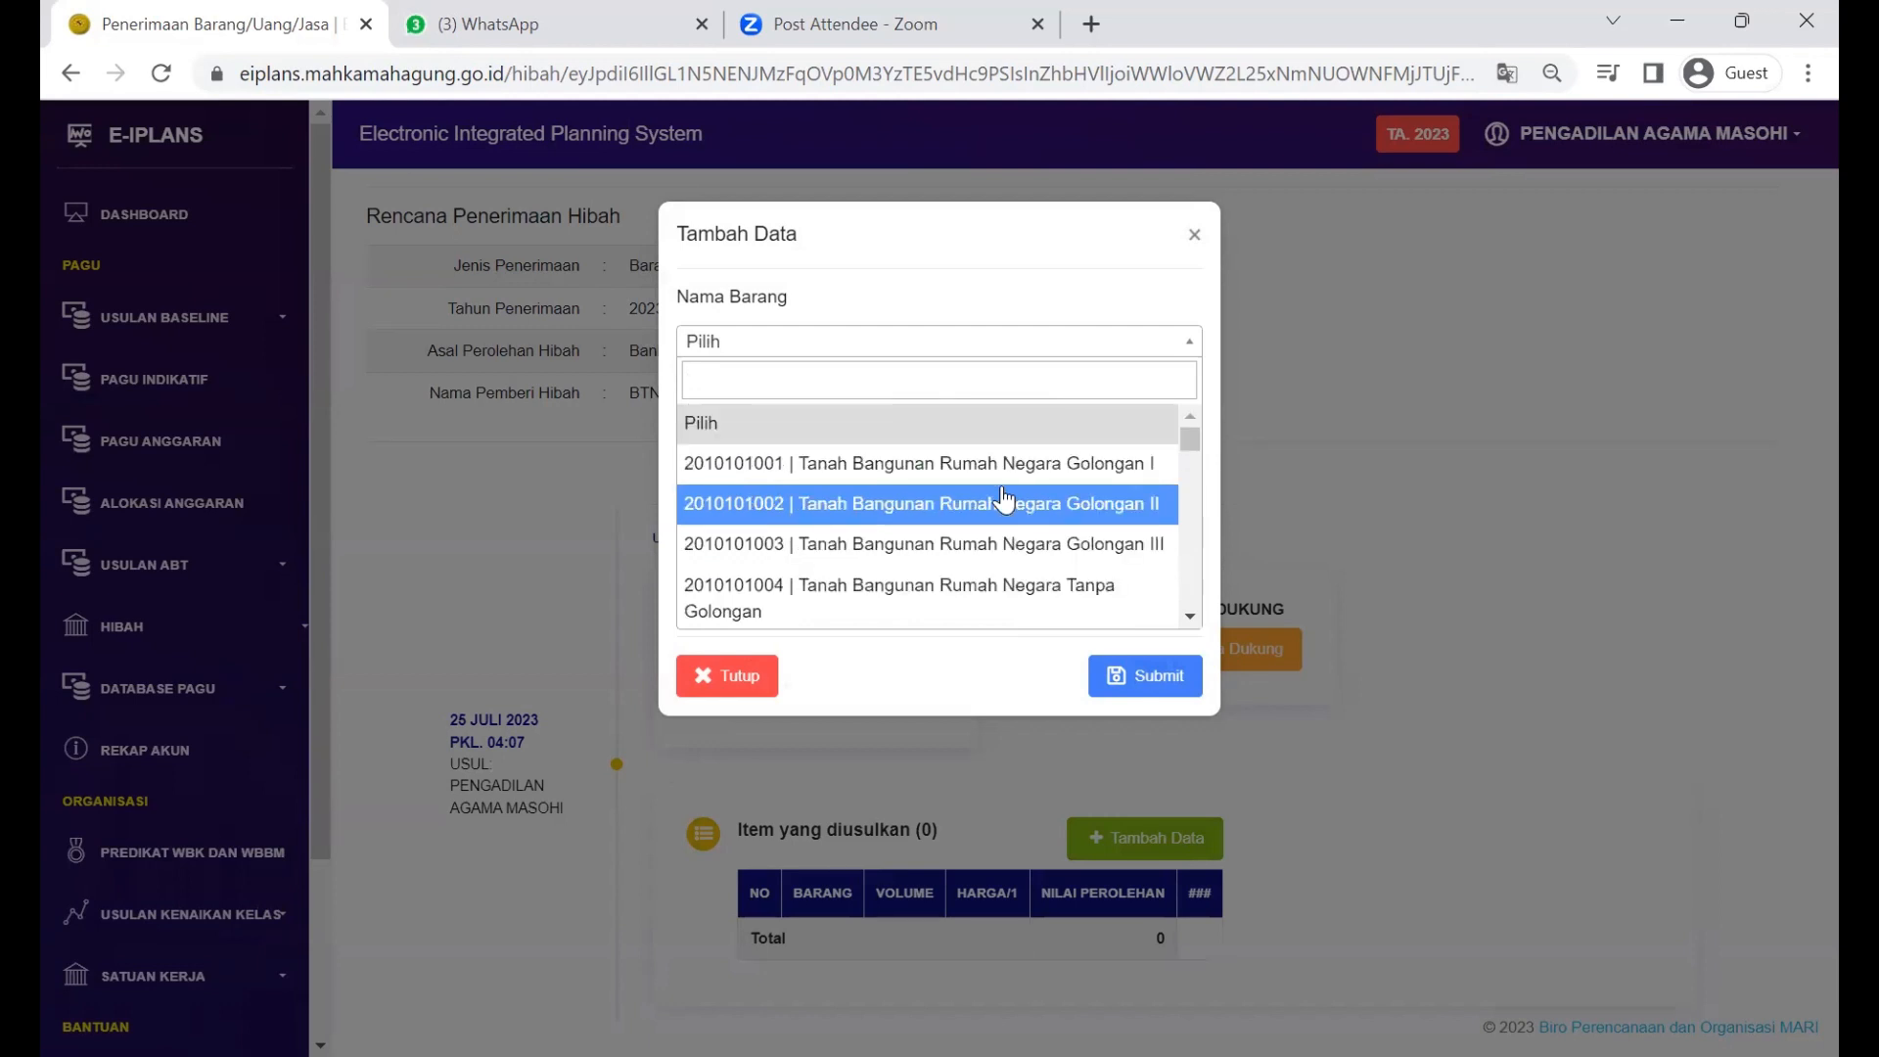
Step: Add Lemari Penyimpan with volume 1, satuan Unit and unit price 500000
type("lemarii")
key("BackSpace")
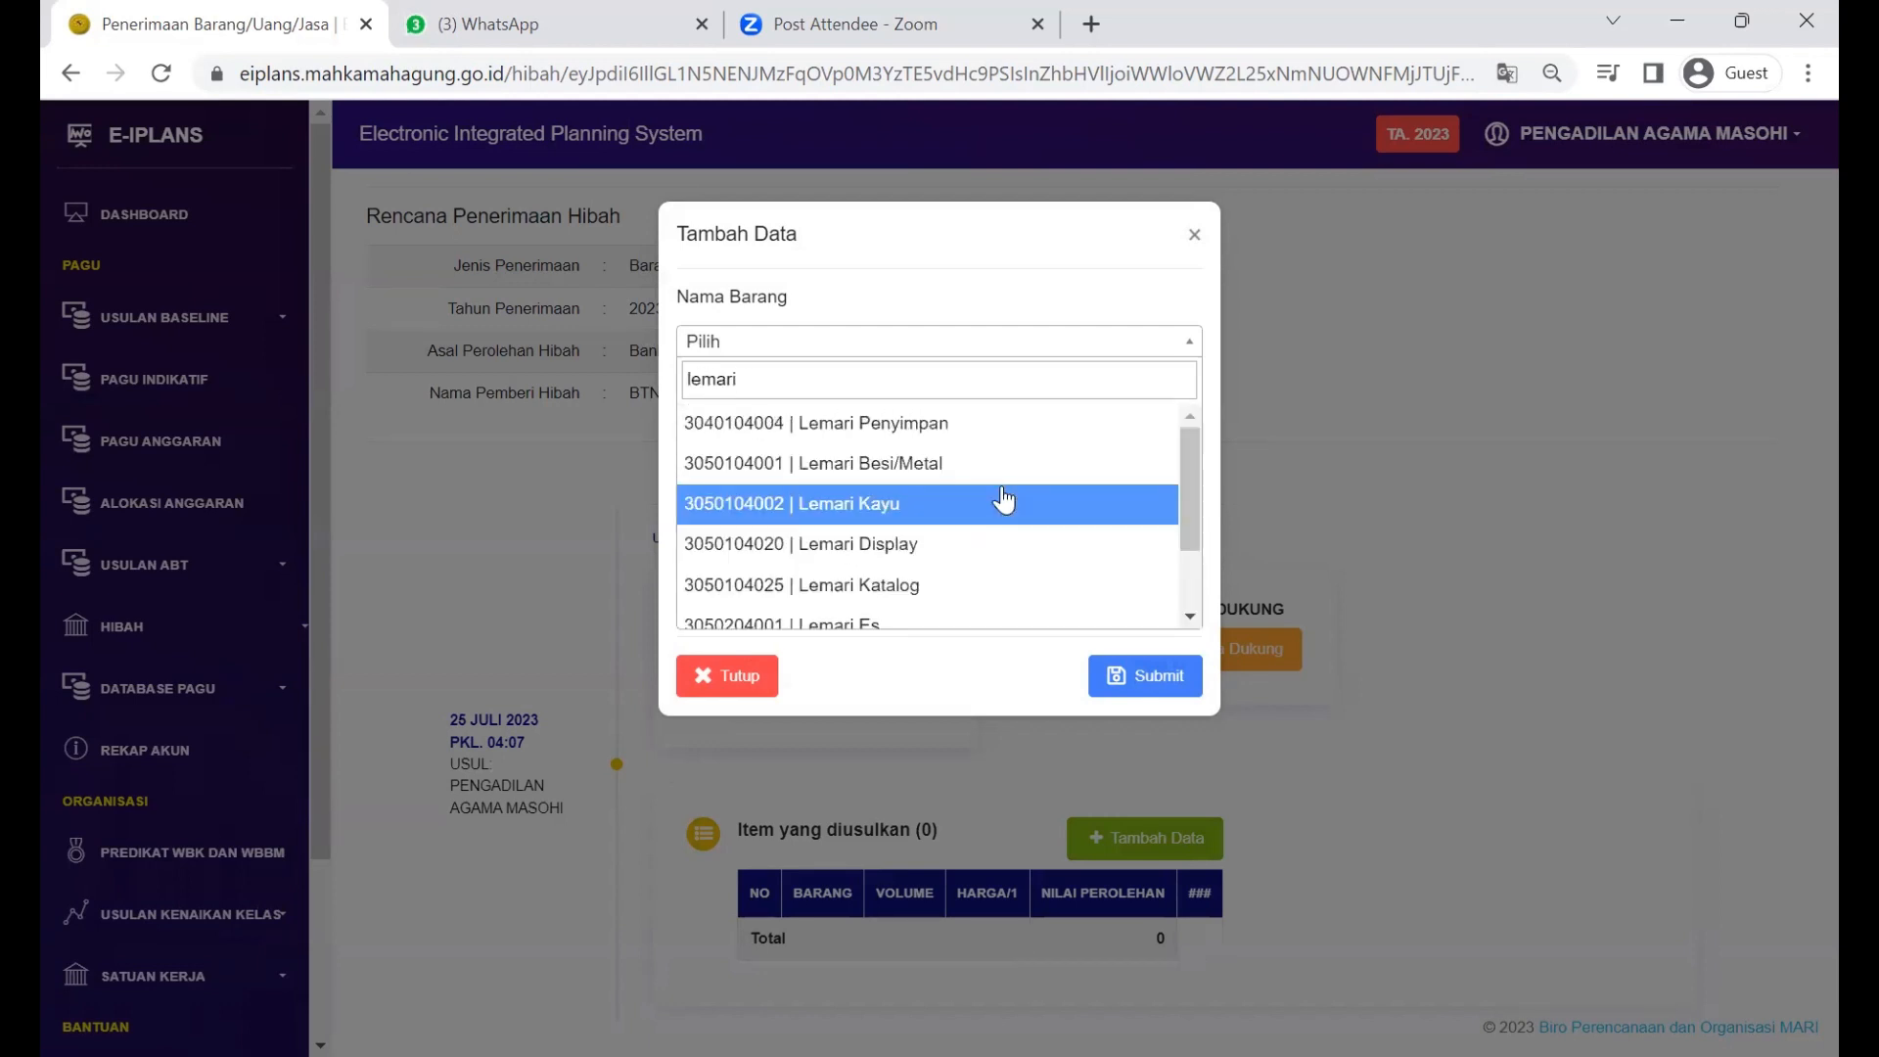
left_click(1049, 423)
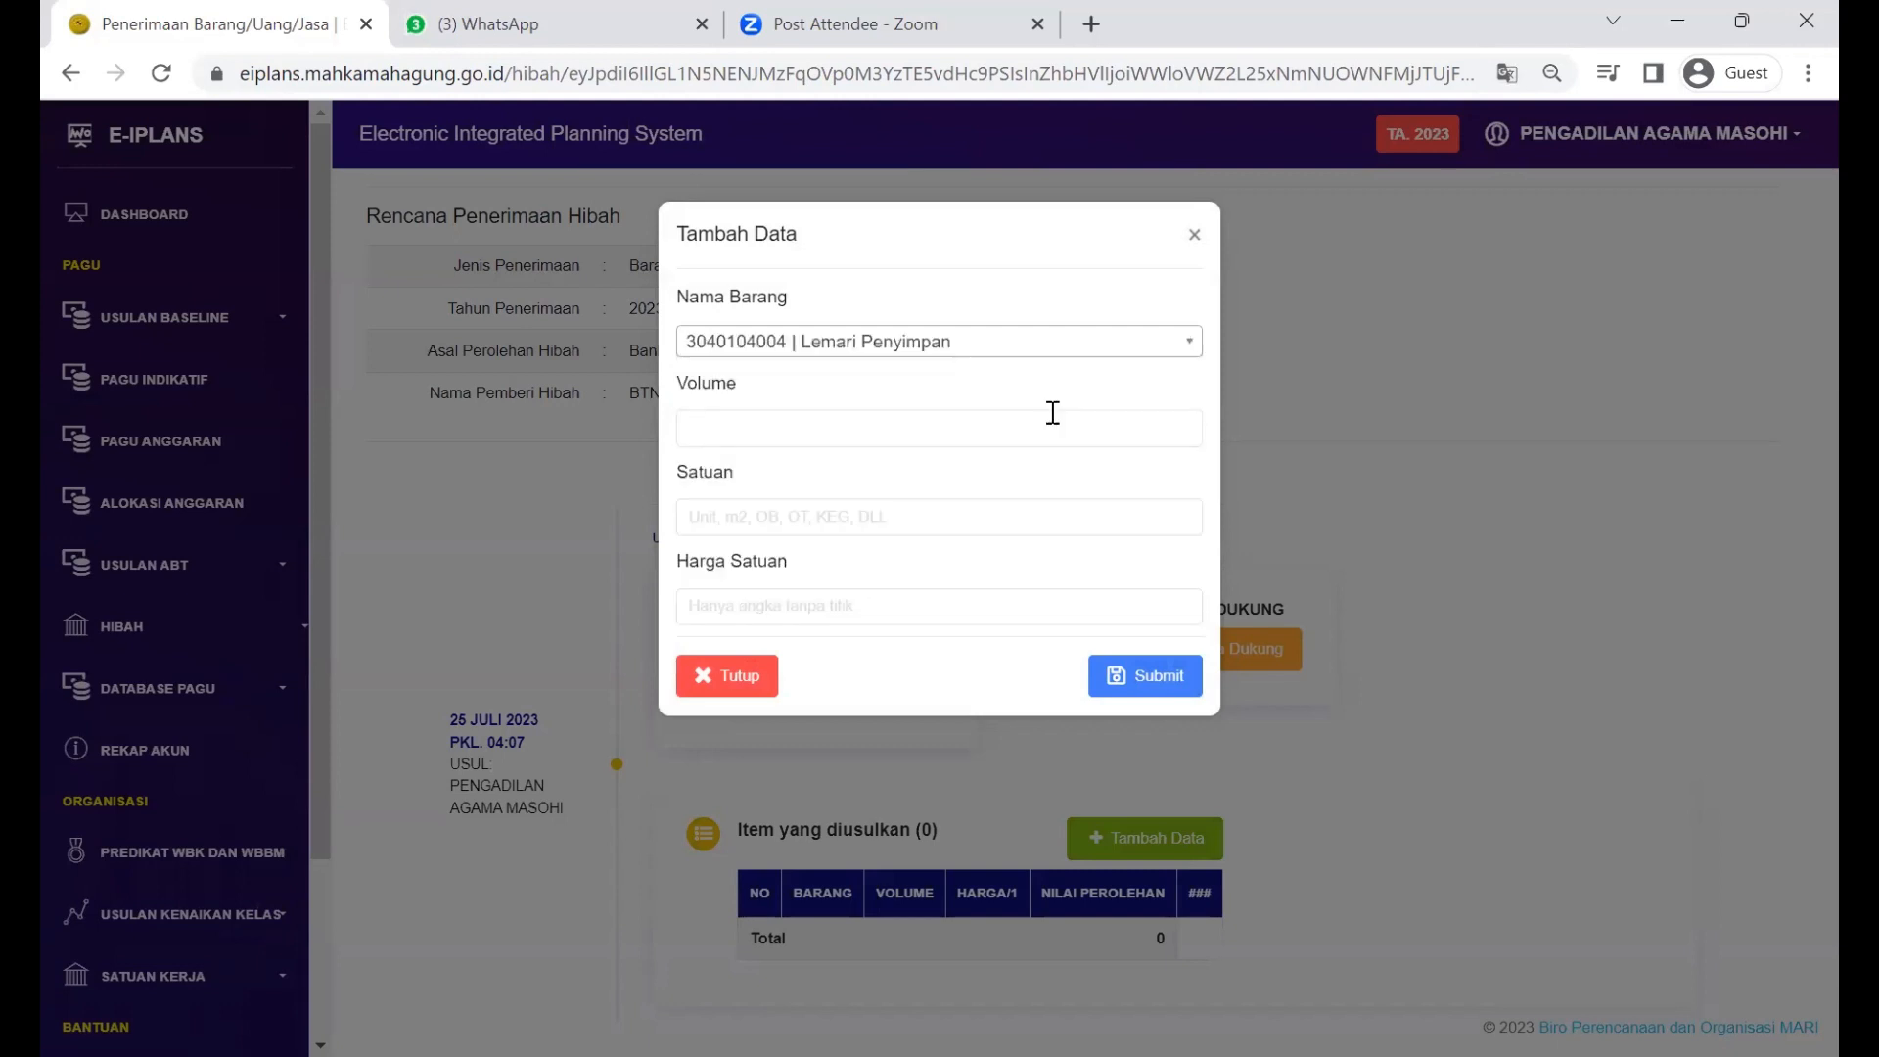
left_click(931, 428)
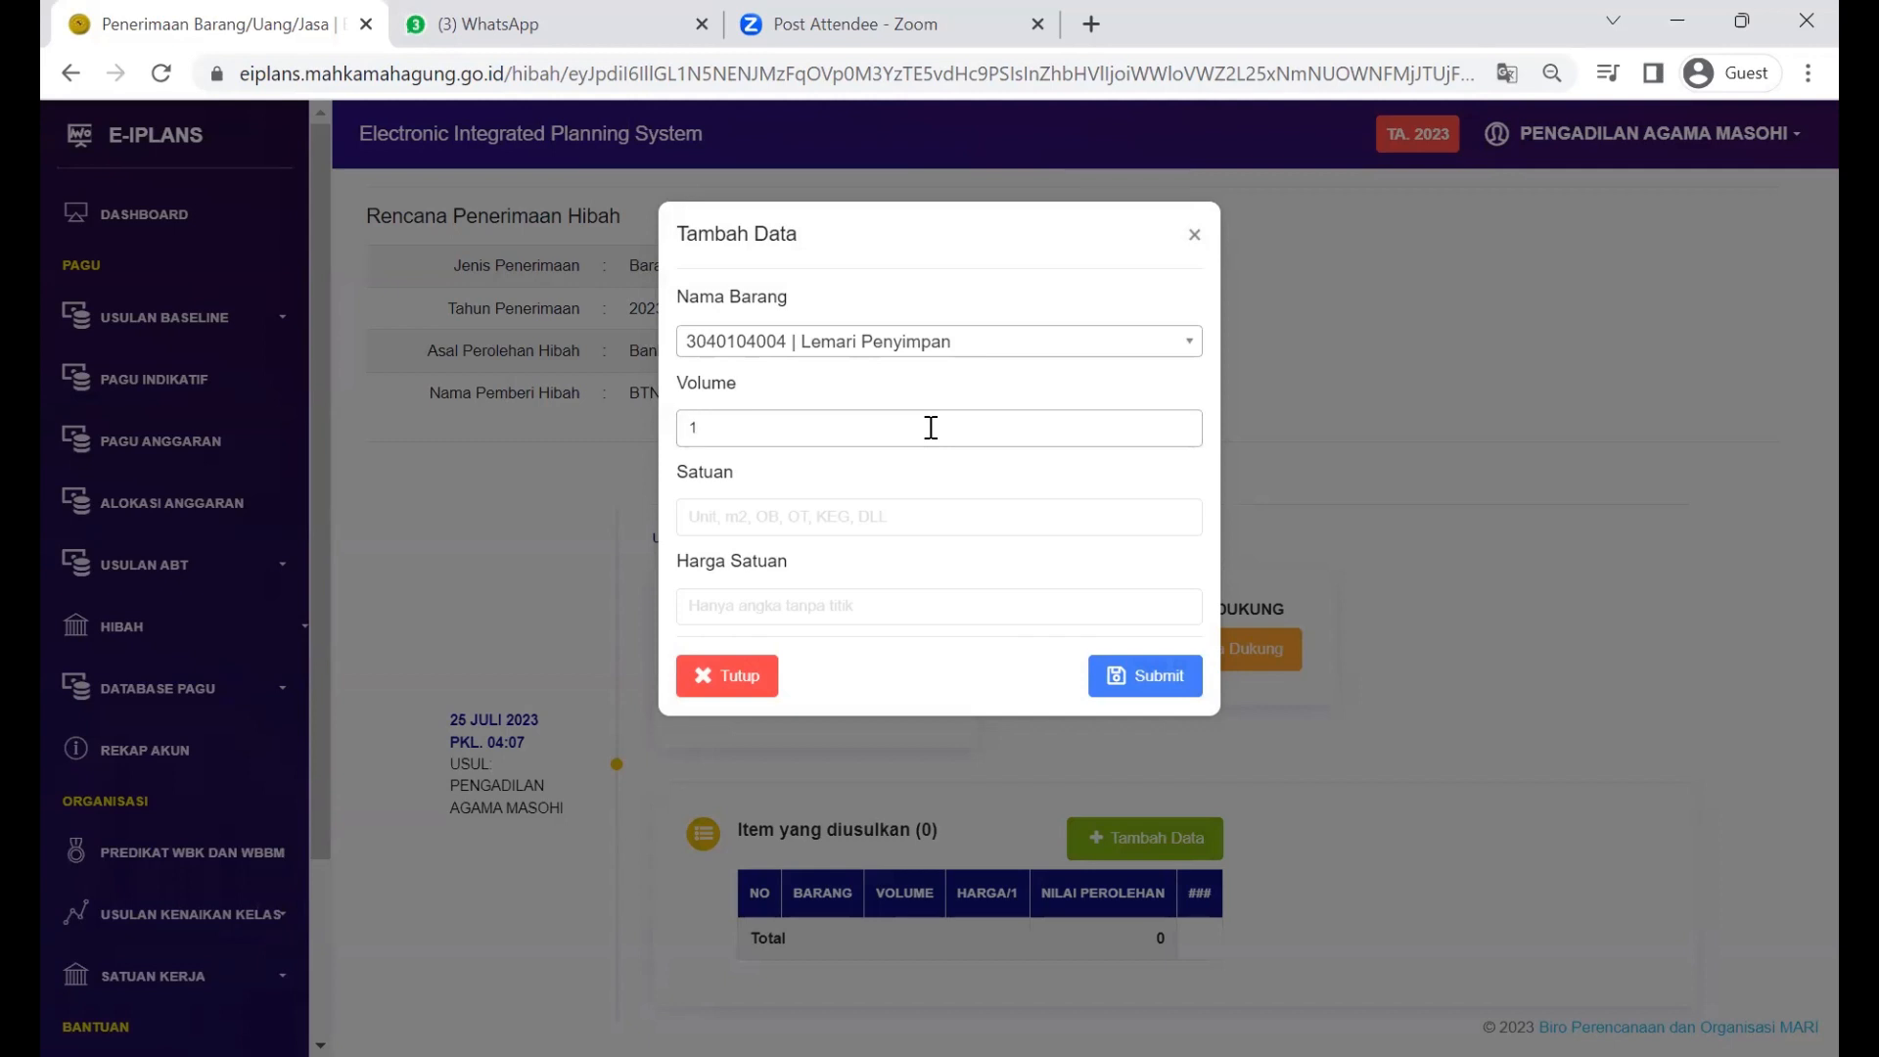
key("Tab")
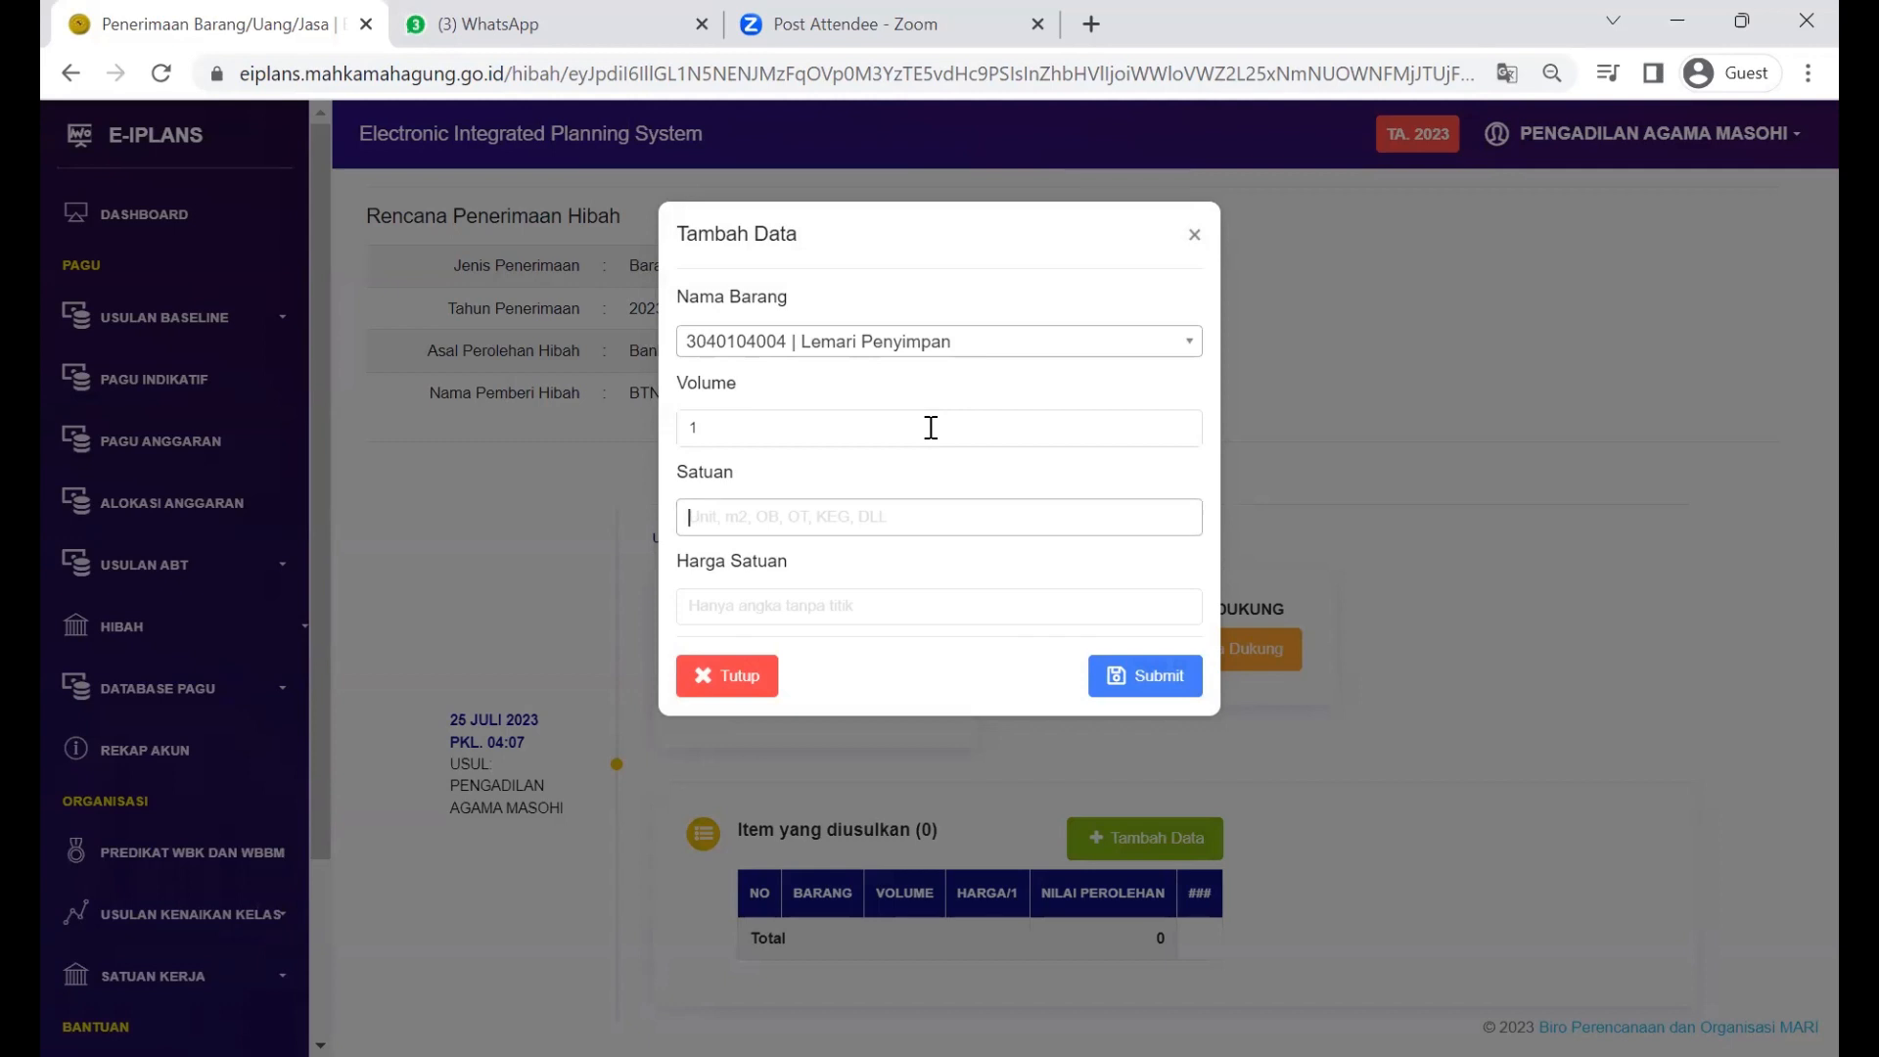
type("Unit")
key("Tab")
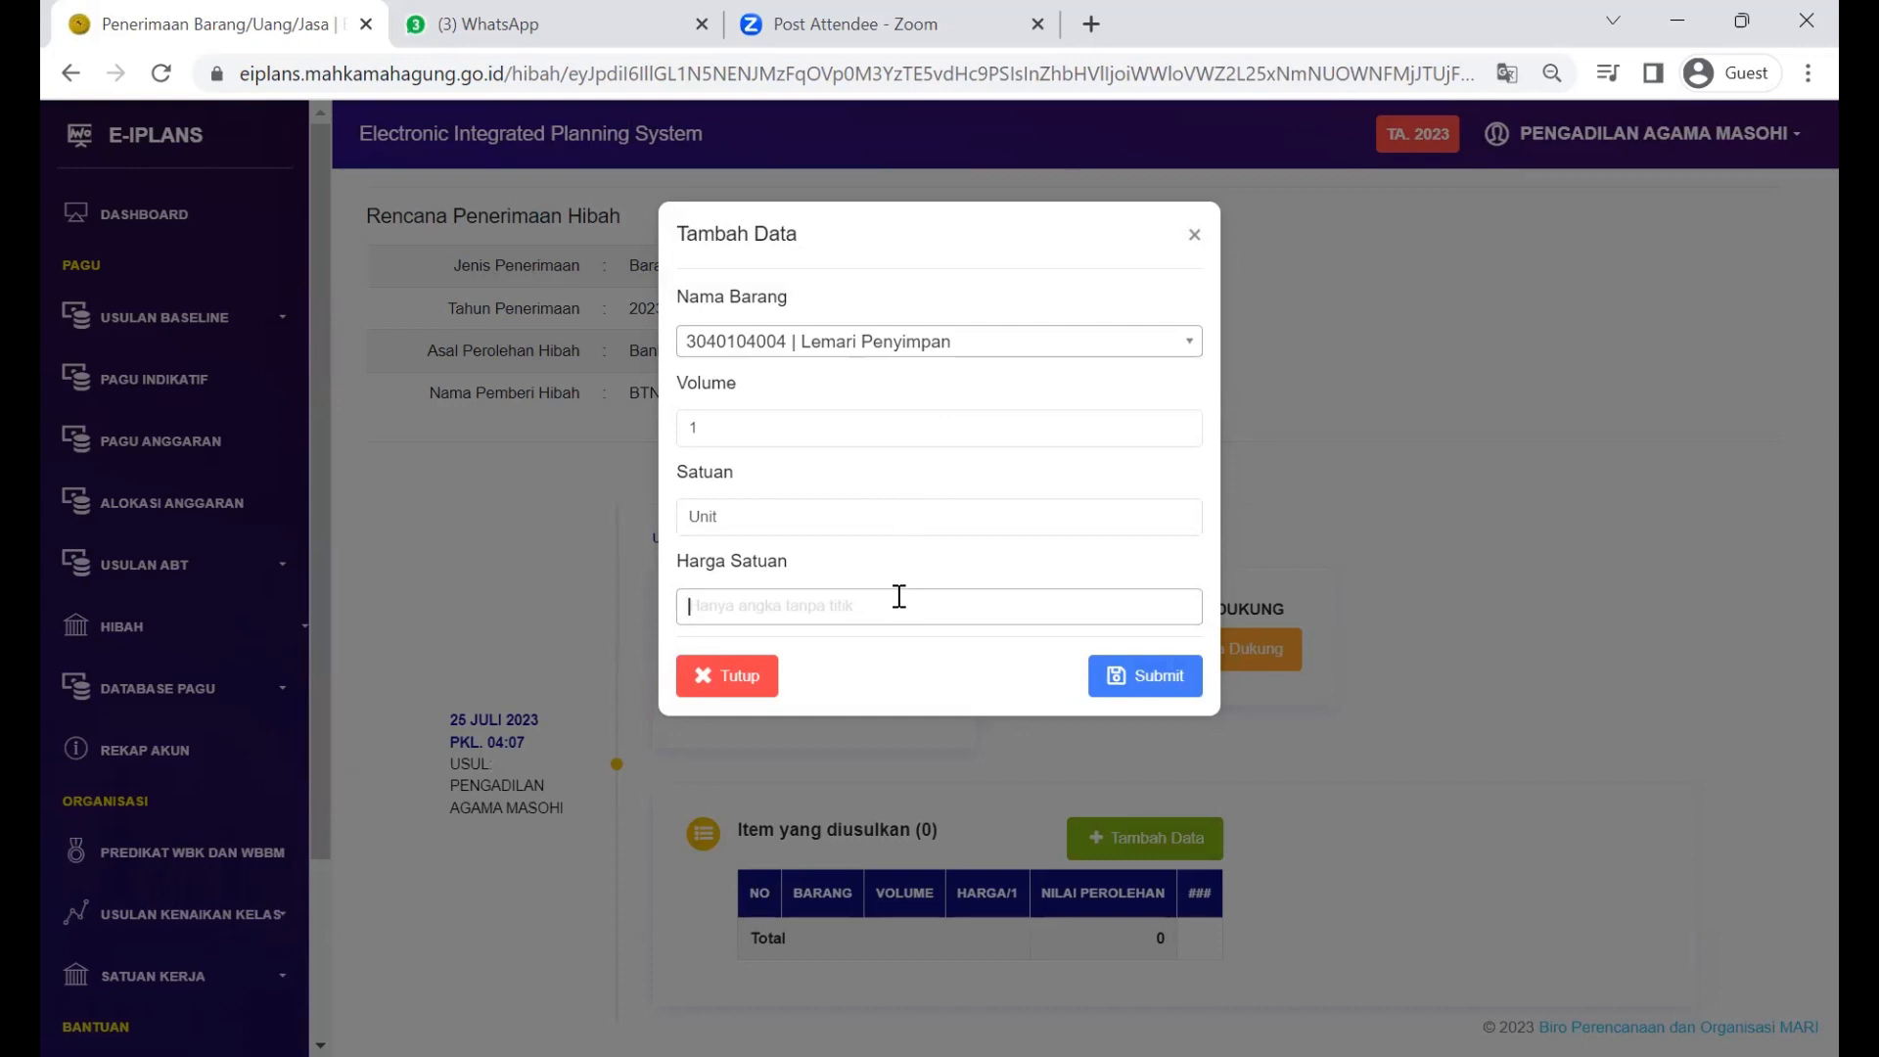
key("Return")
type("5000000")
left_click(1165, 677)
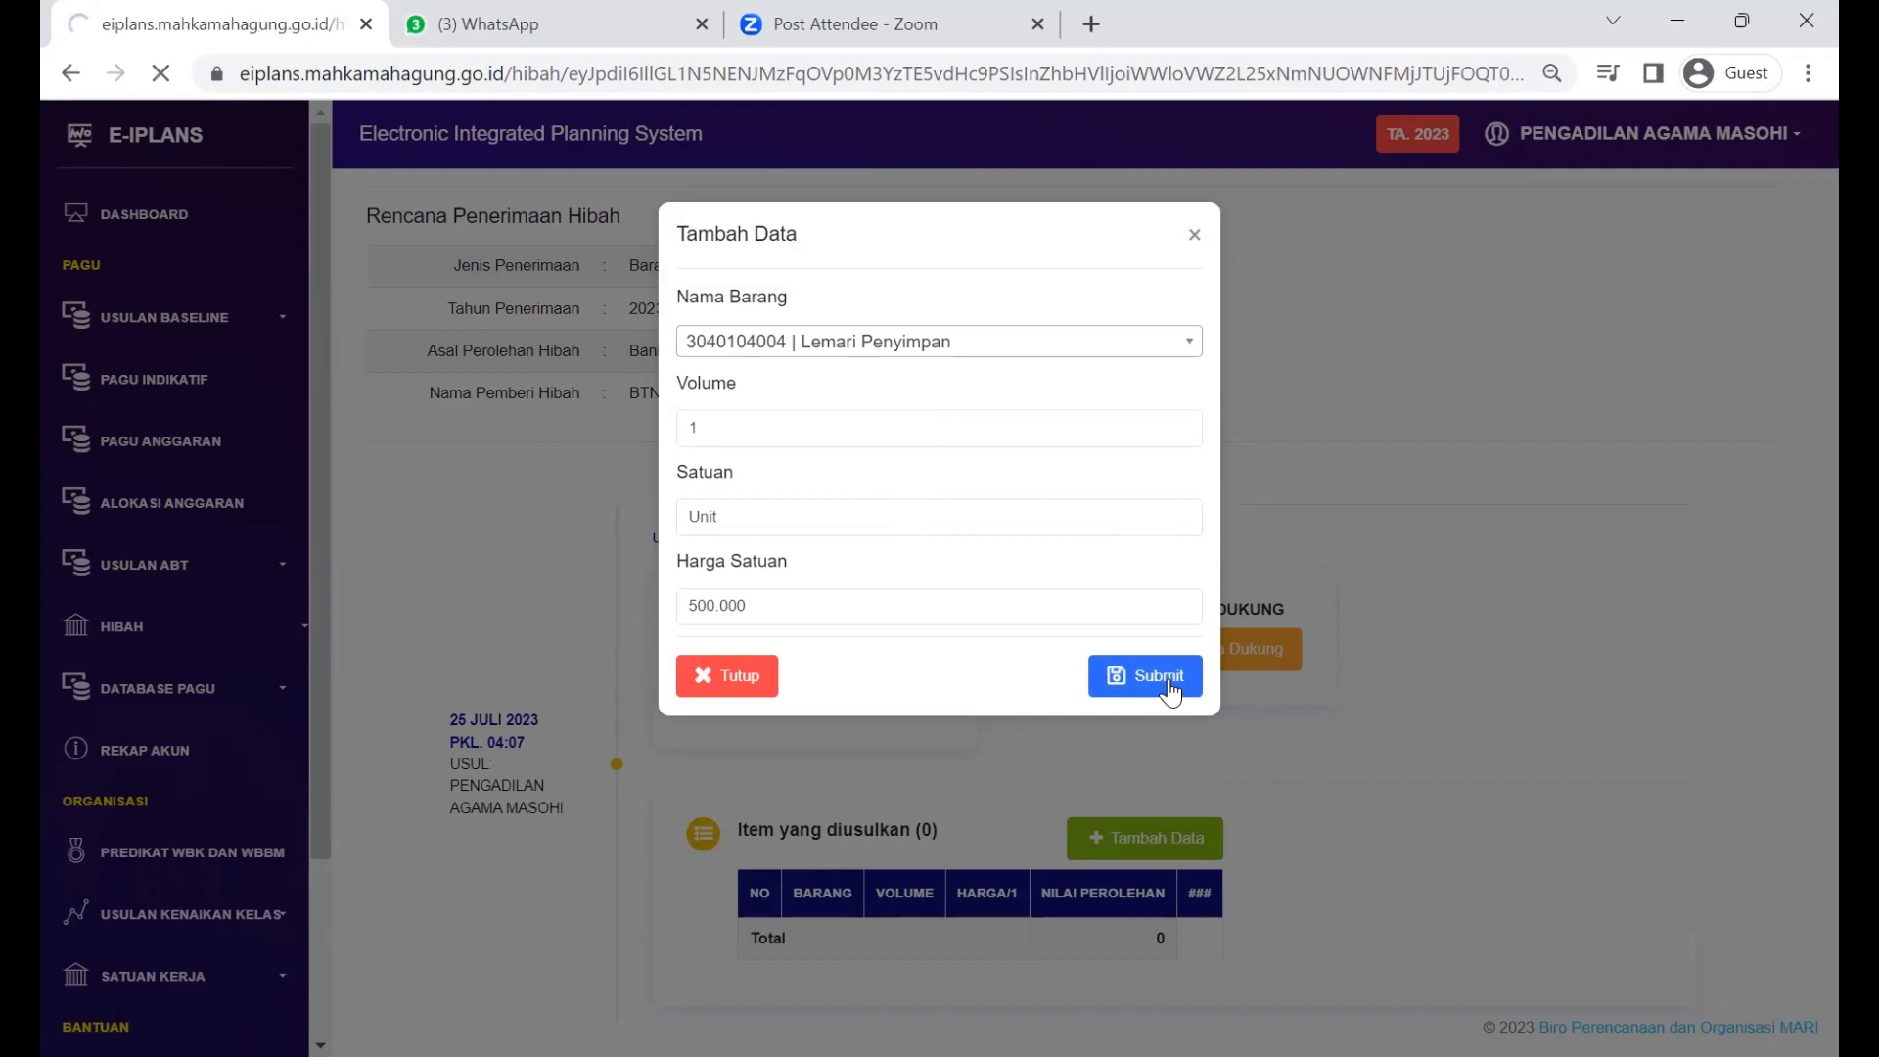
scroll(1171, 692, "down", 2)
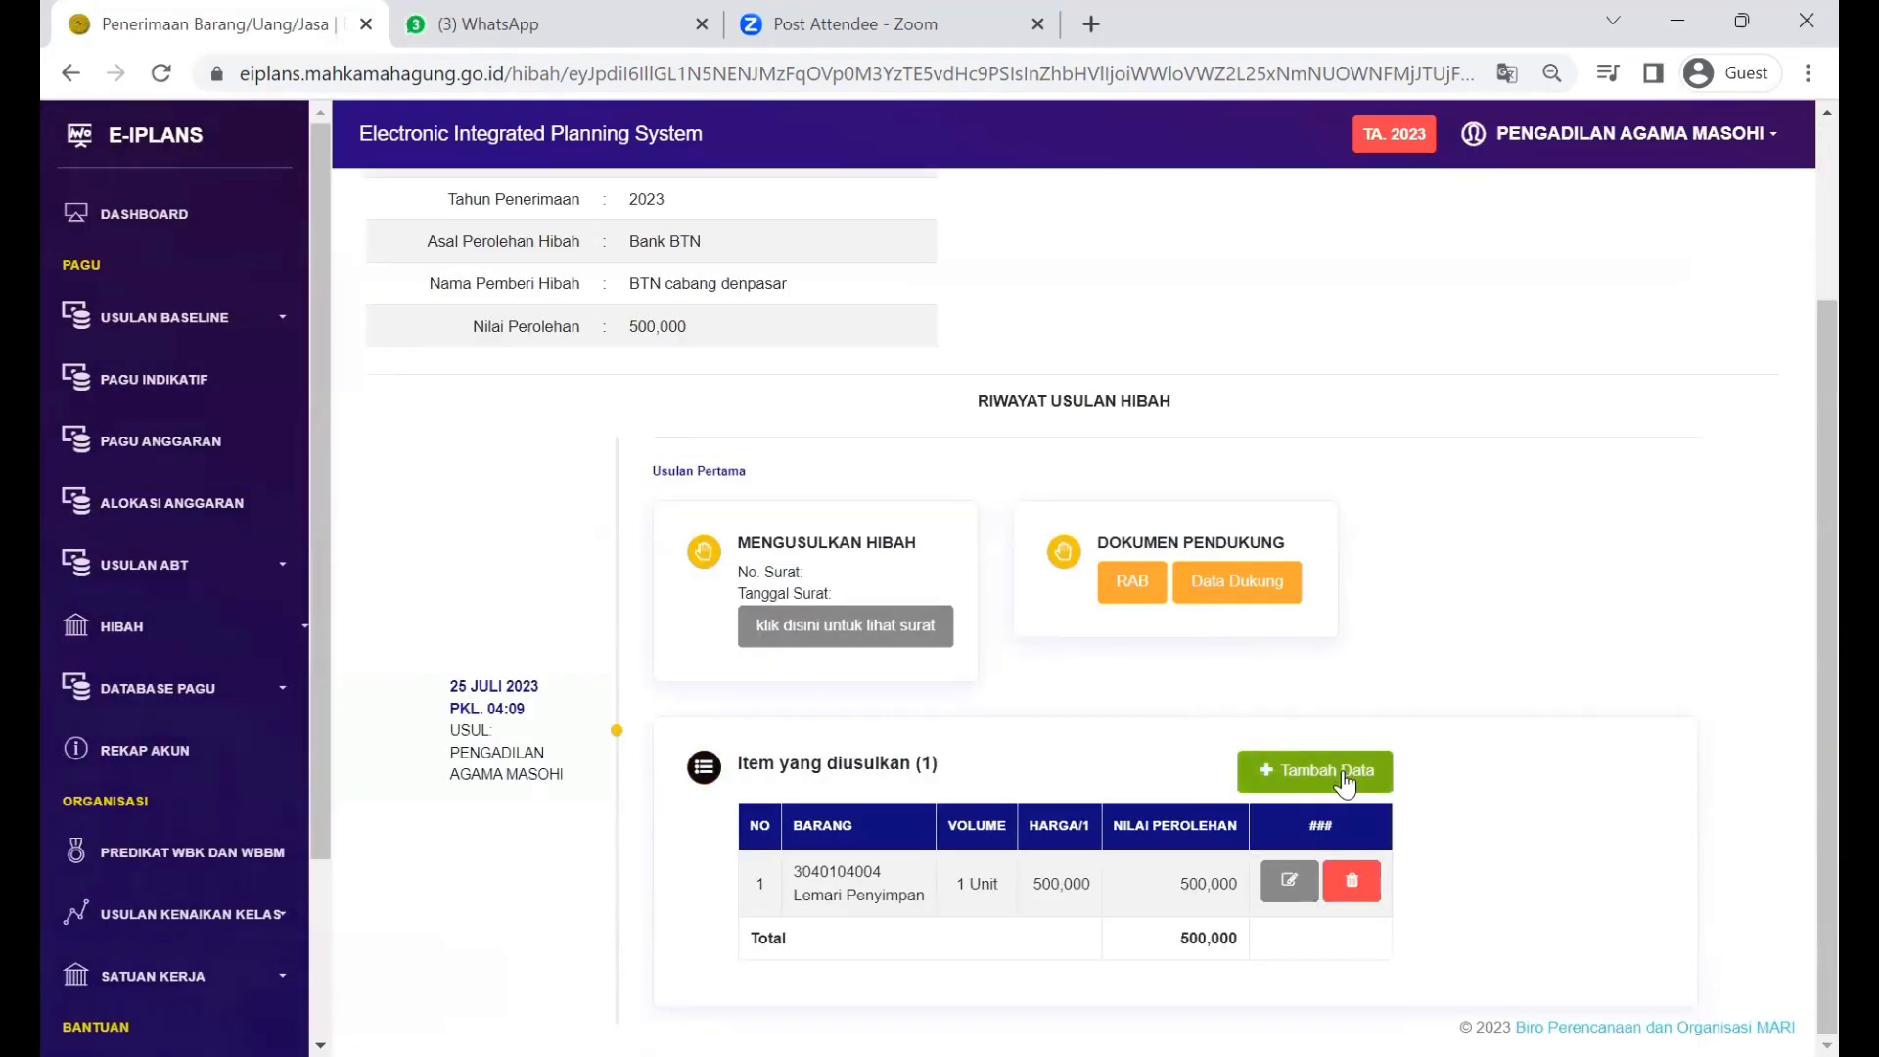
Step: Open the Tambah Data item form, close it, and reopen it blank
scroll(1342, 780, "up", 2)
scroll(1342, 780, "down", 2)
left_click(1329, 768)
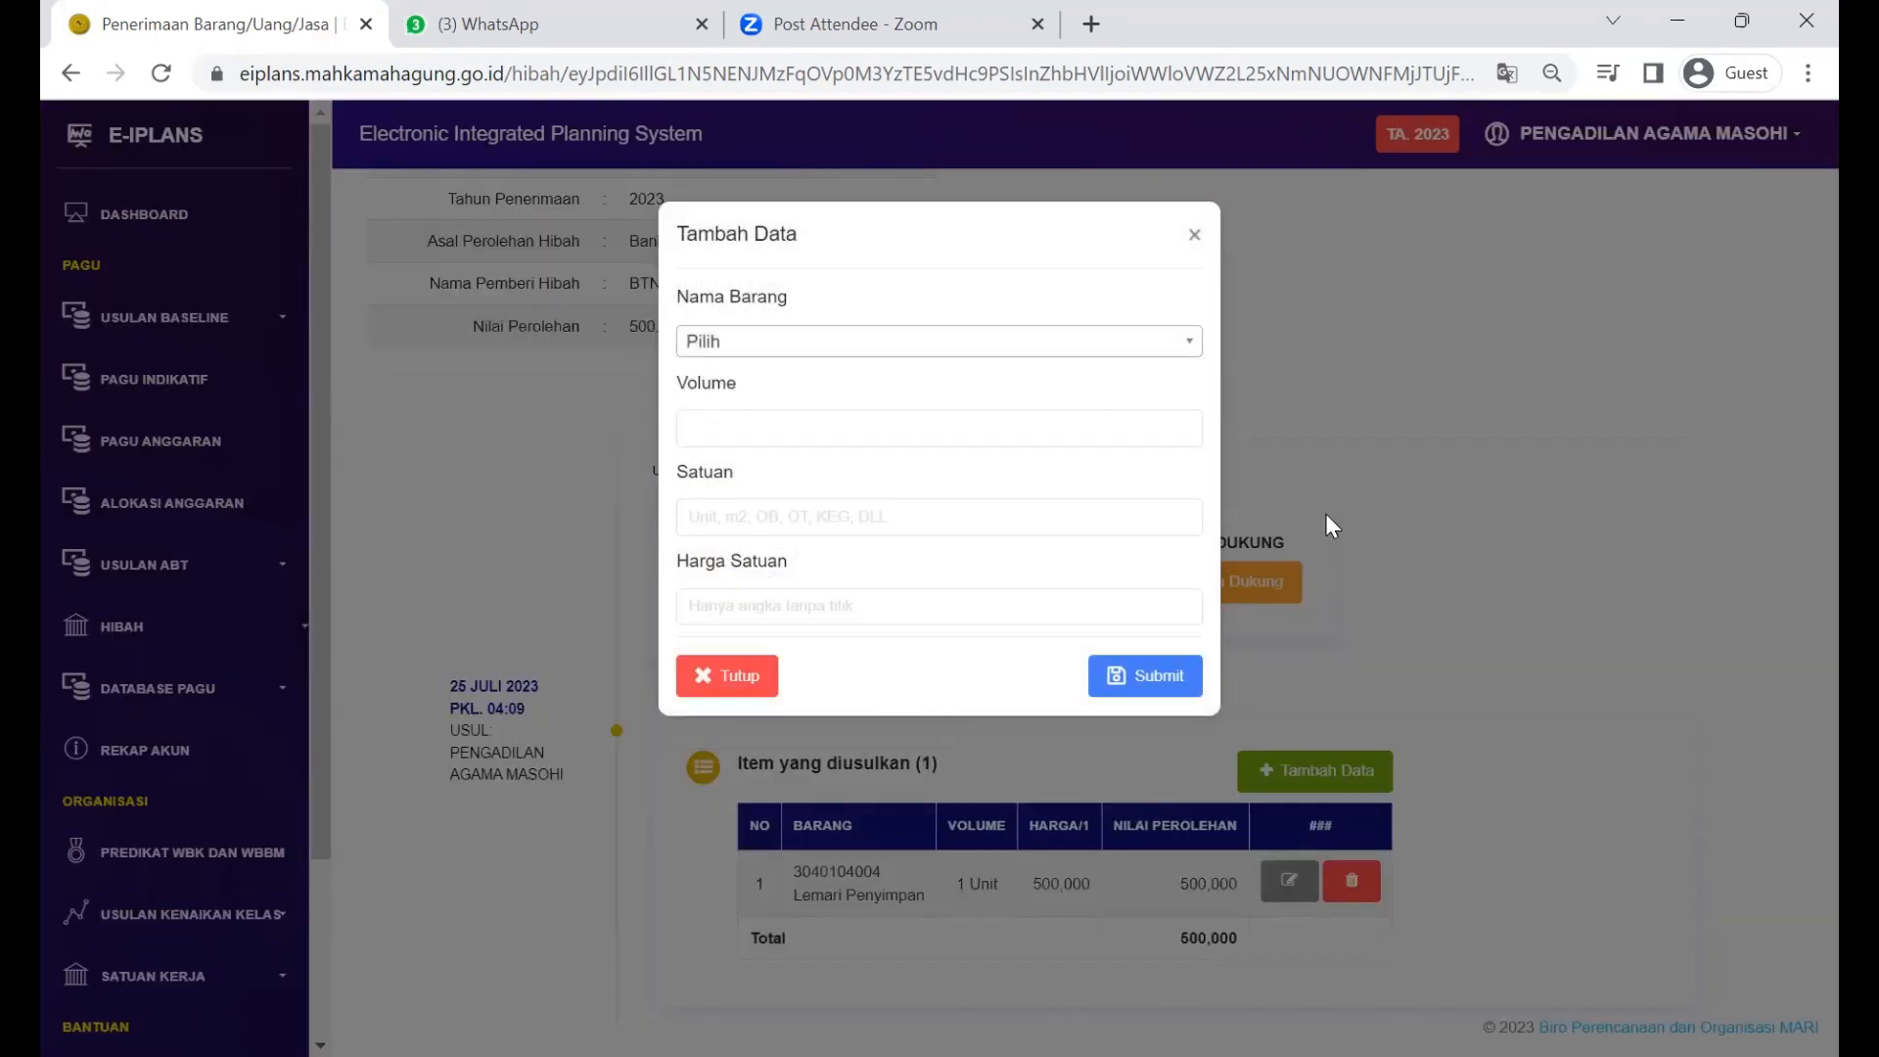
left_click(1195, 234)
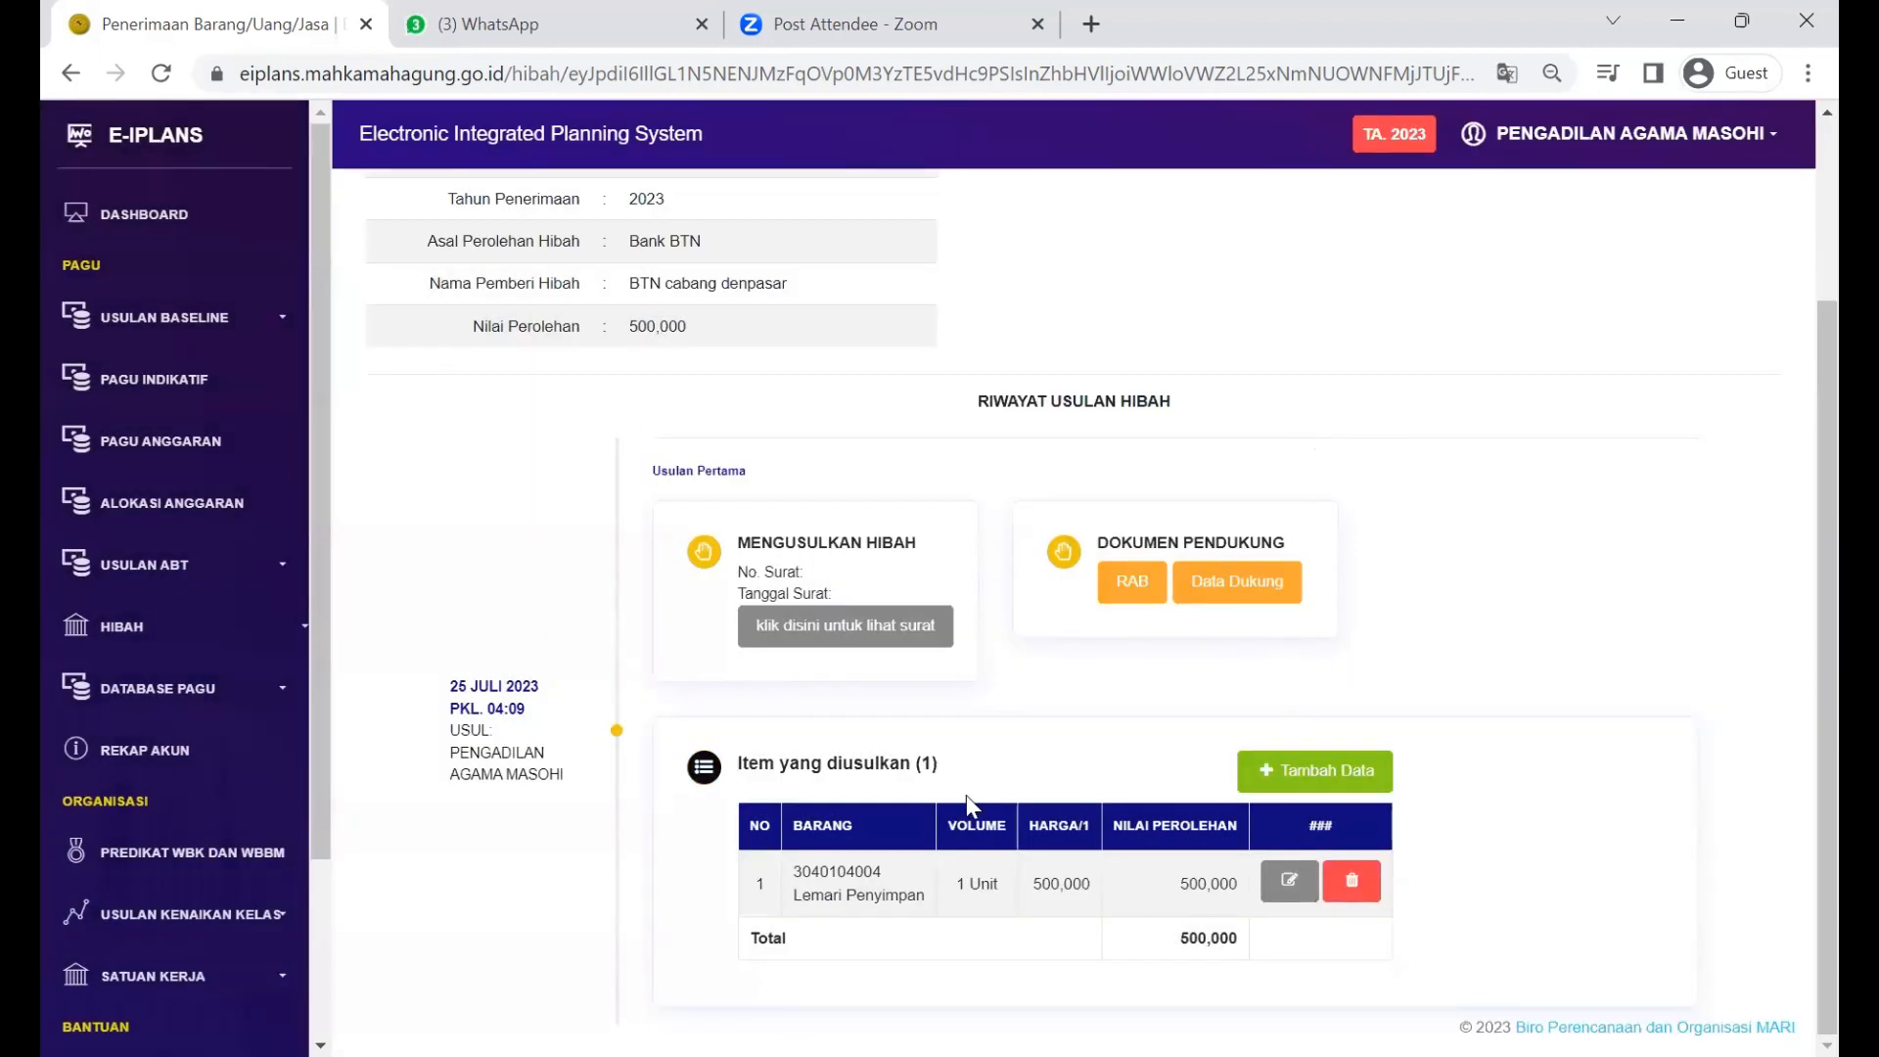
left_click(1273, 778)
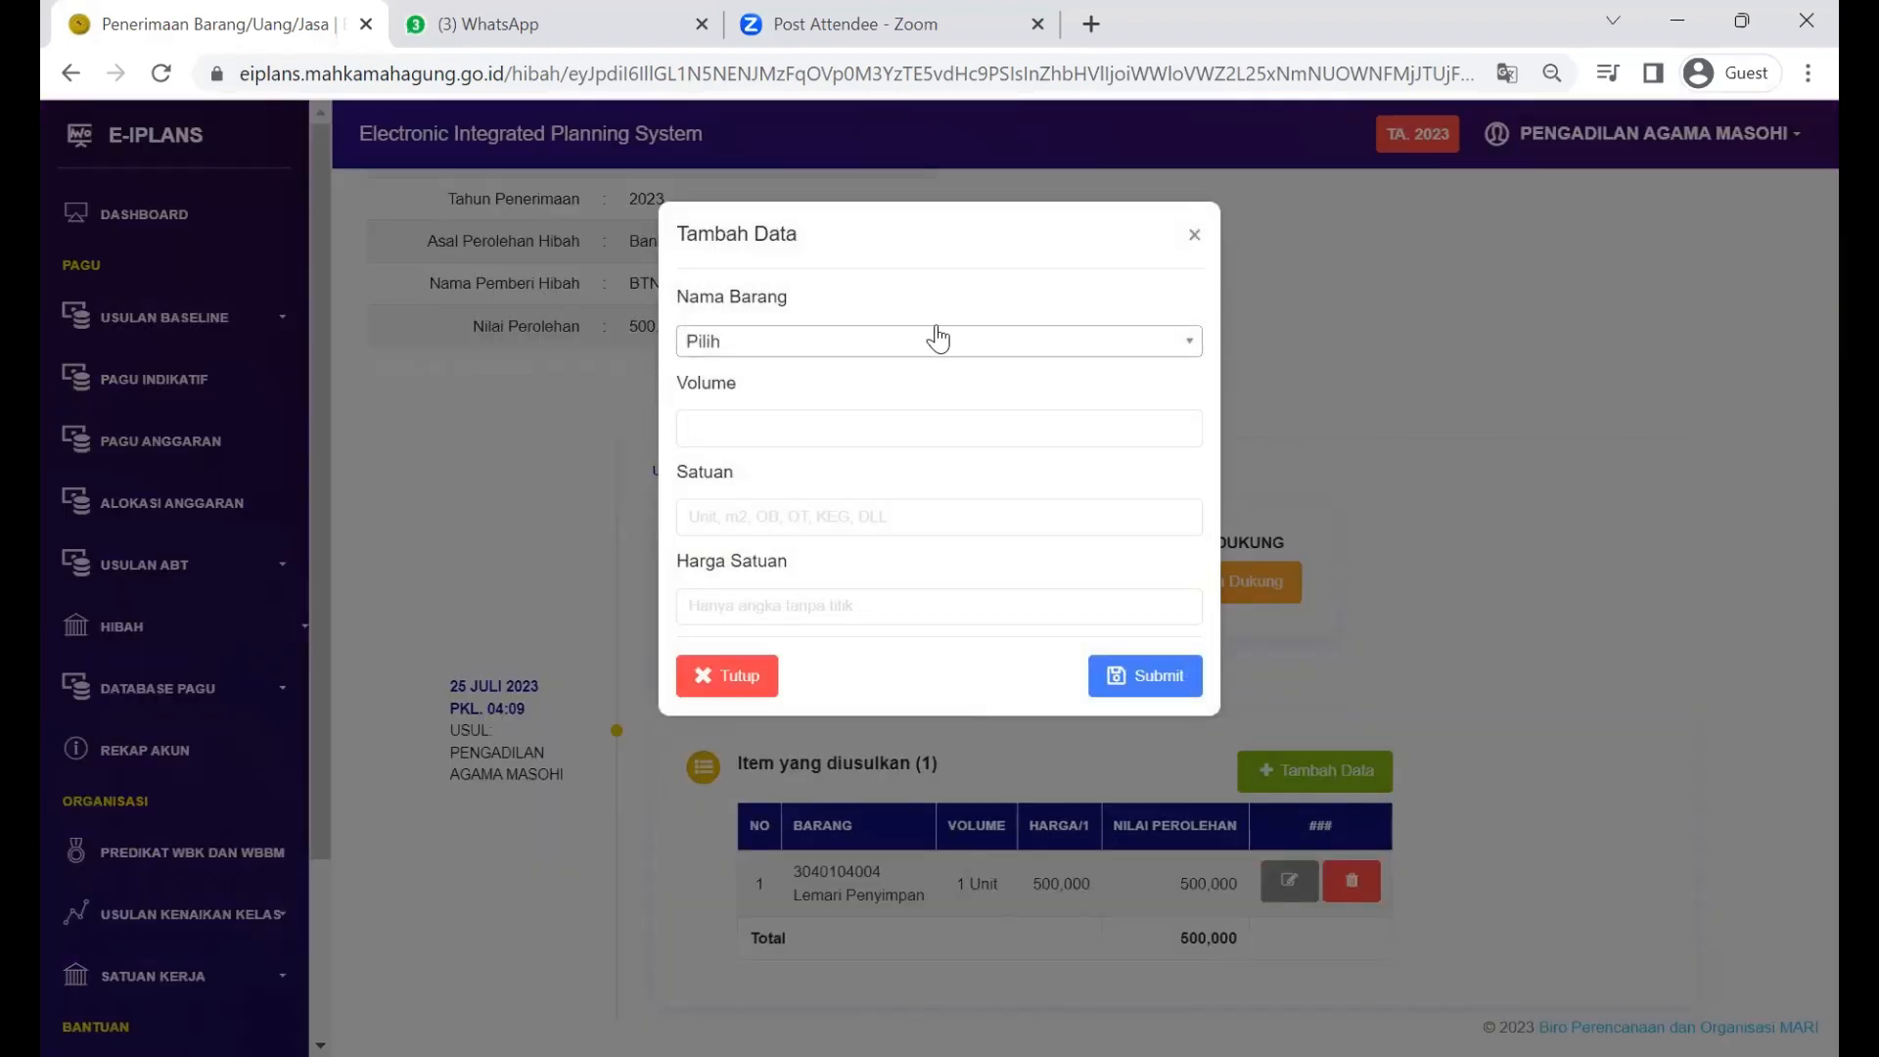
Step: Search 'air c' and select Air Conditioning (AC) as the item name
left_click(930, 338)
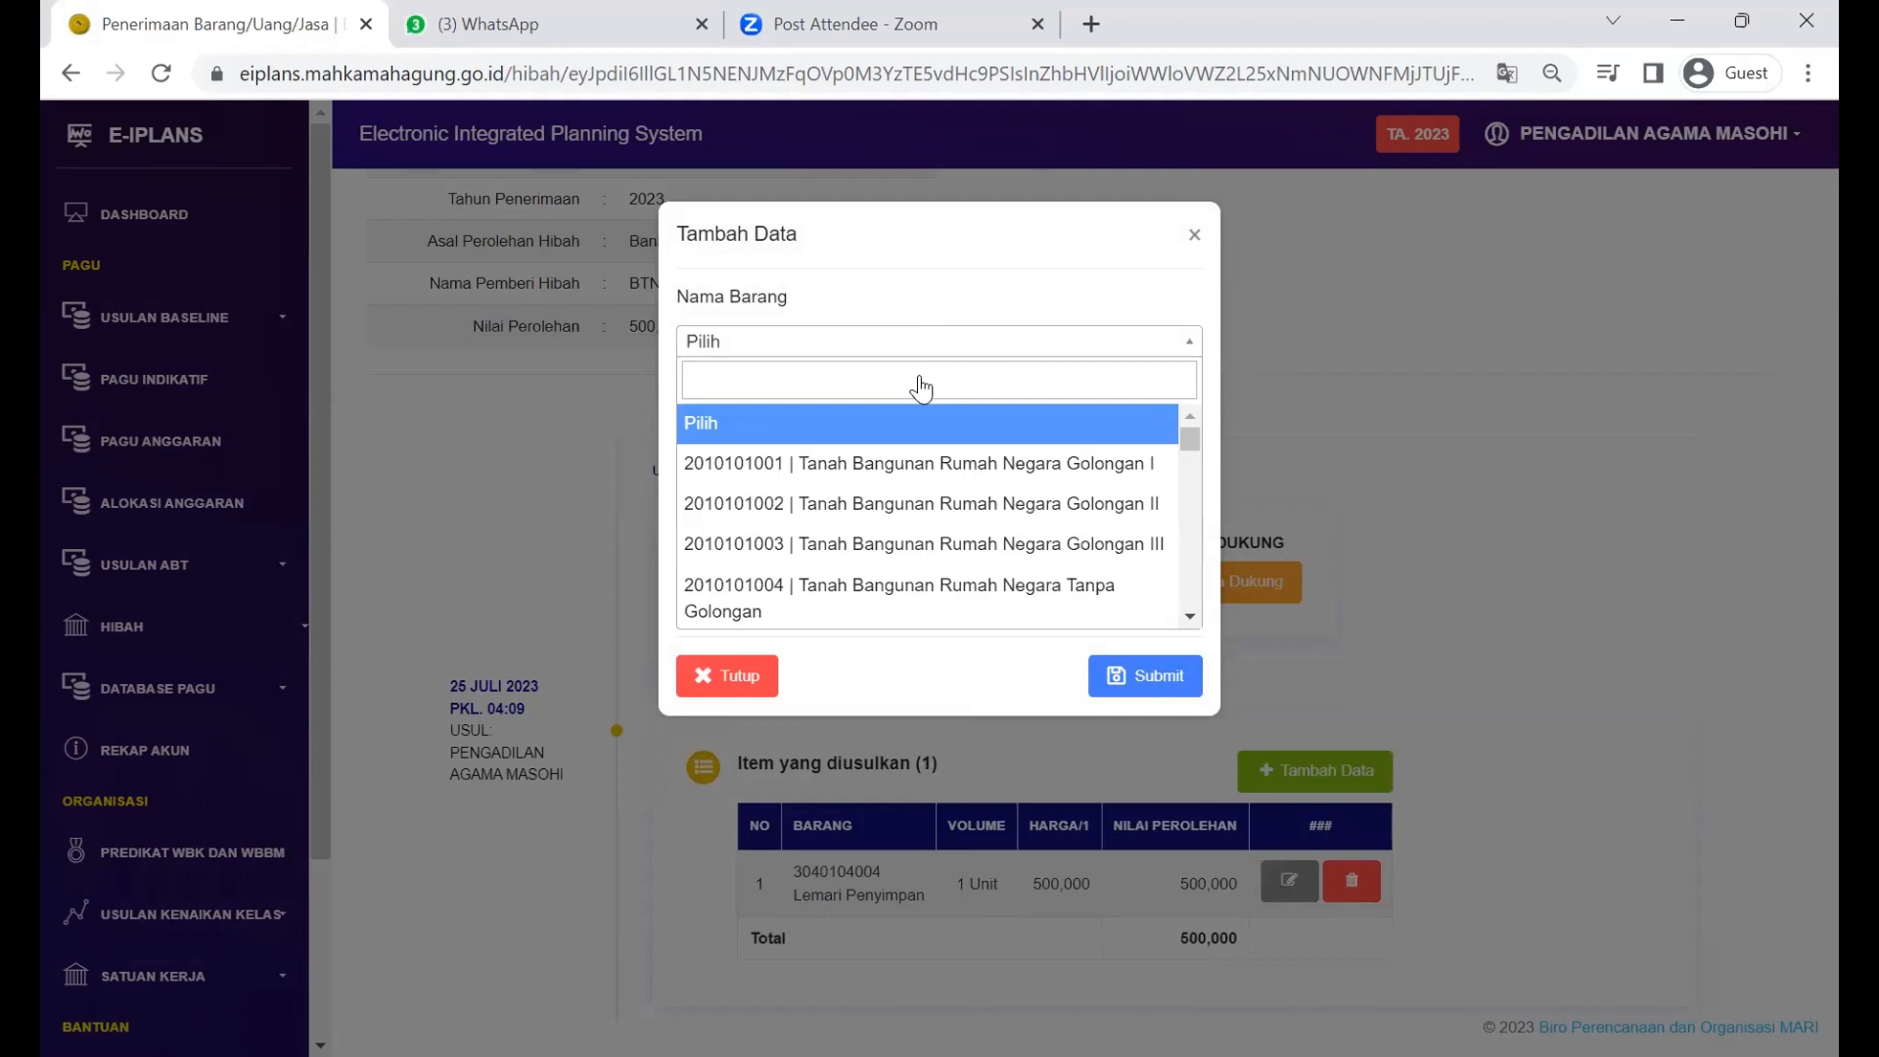
type("I")
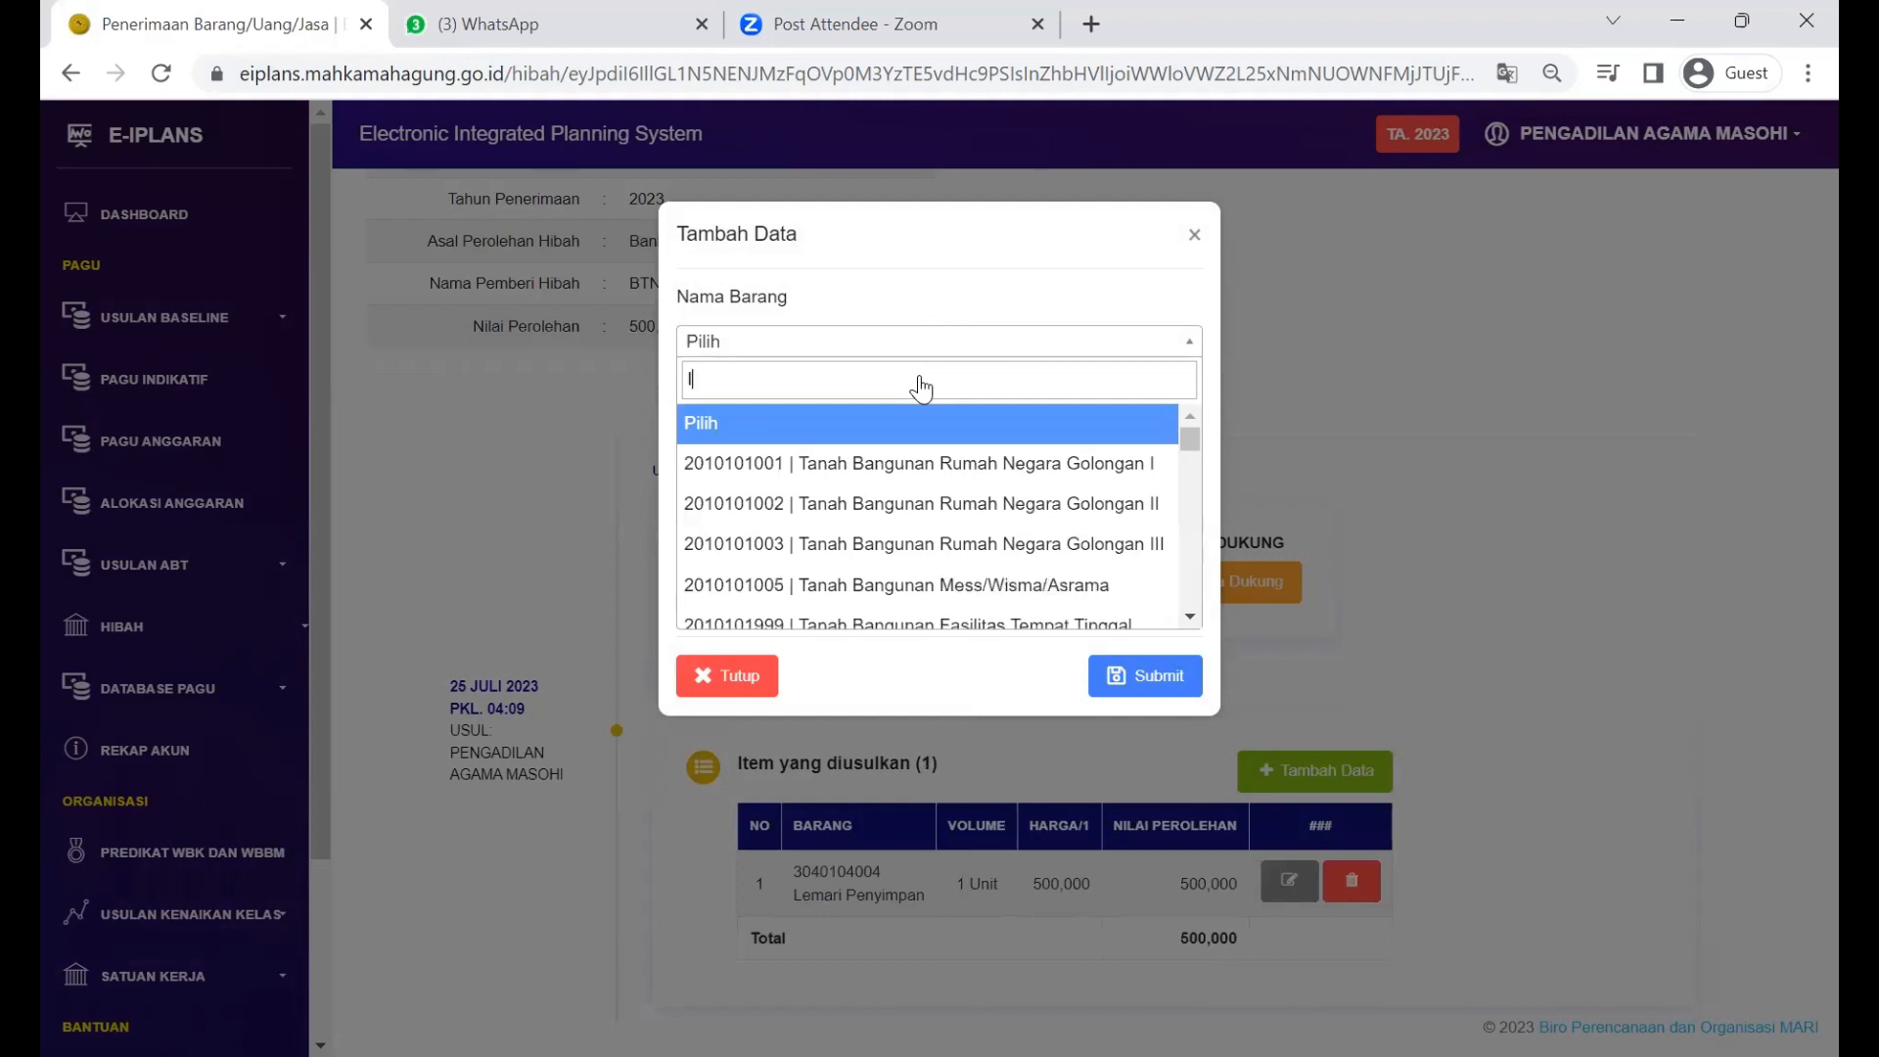
type("ndo")
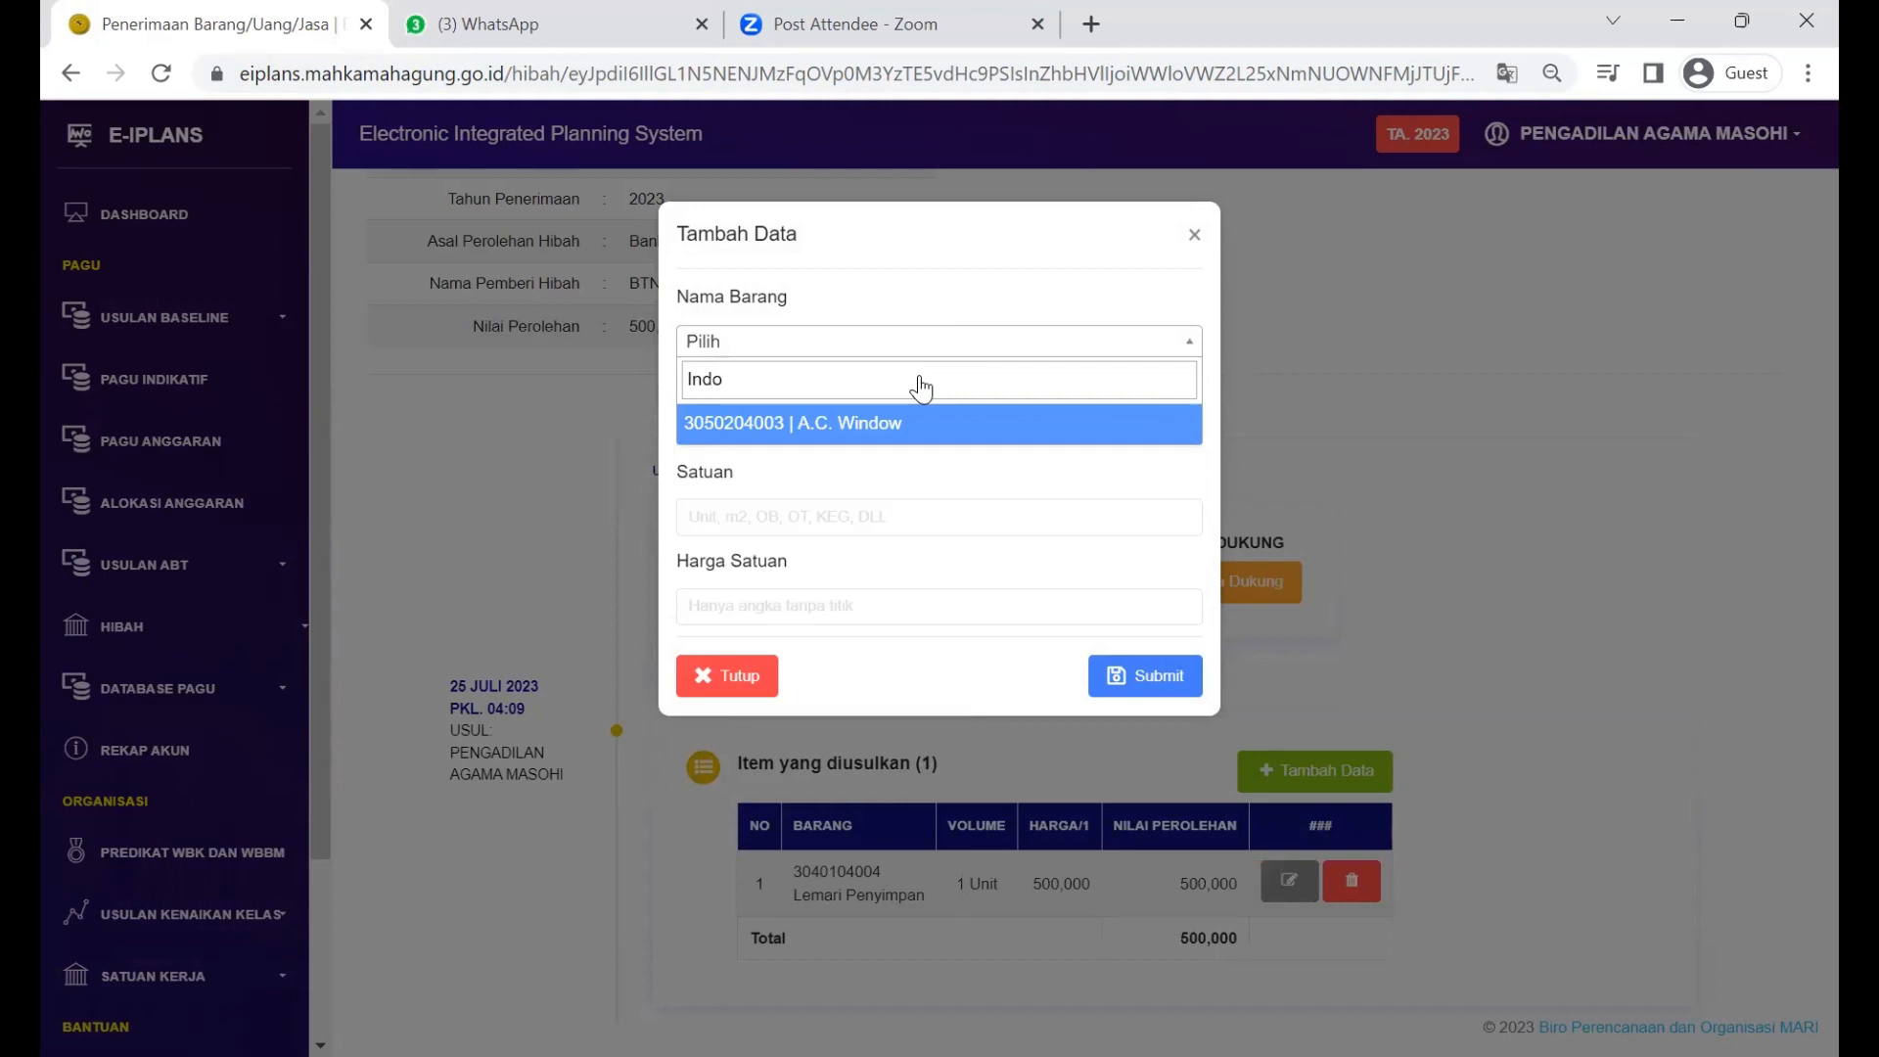
key("ctrl+a")
type("air c")
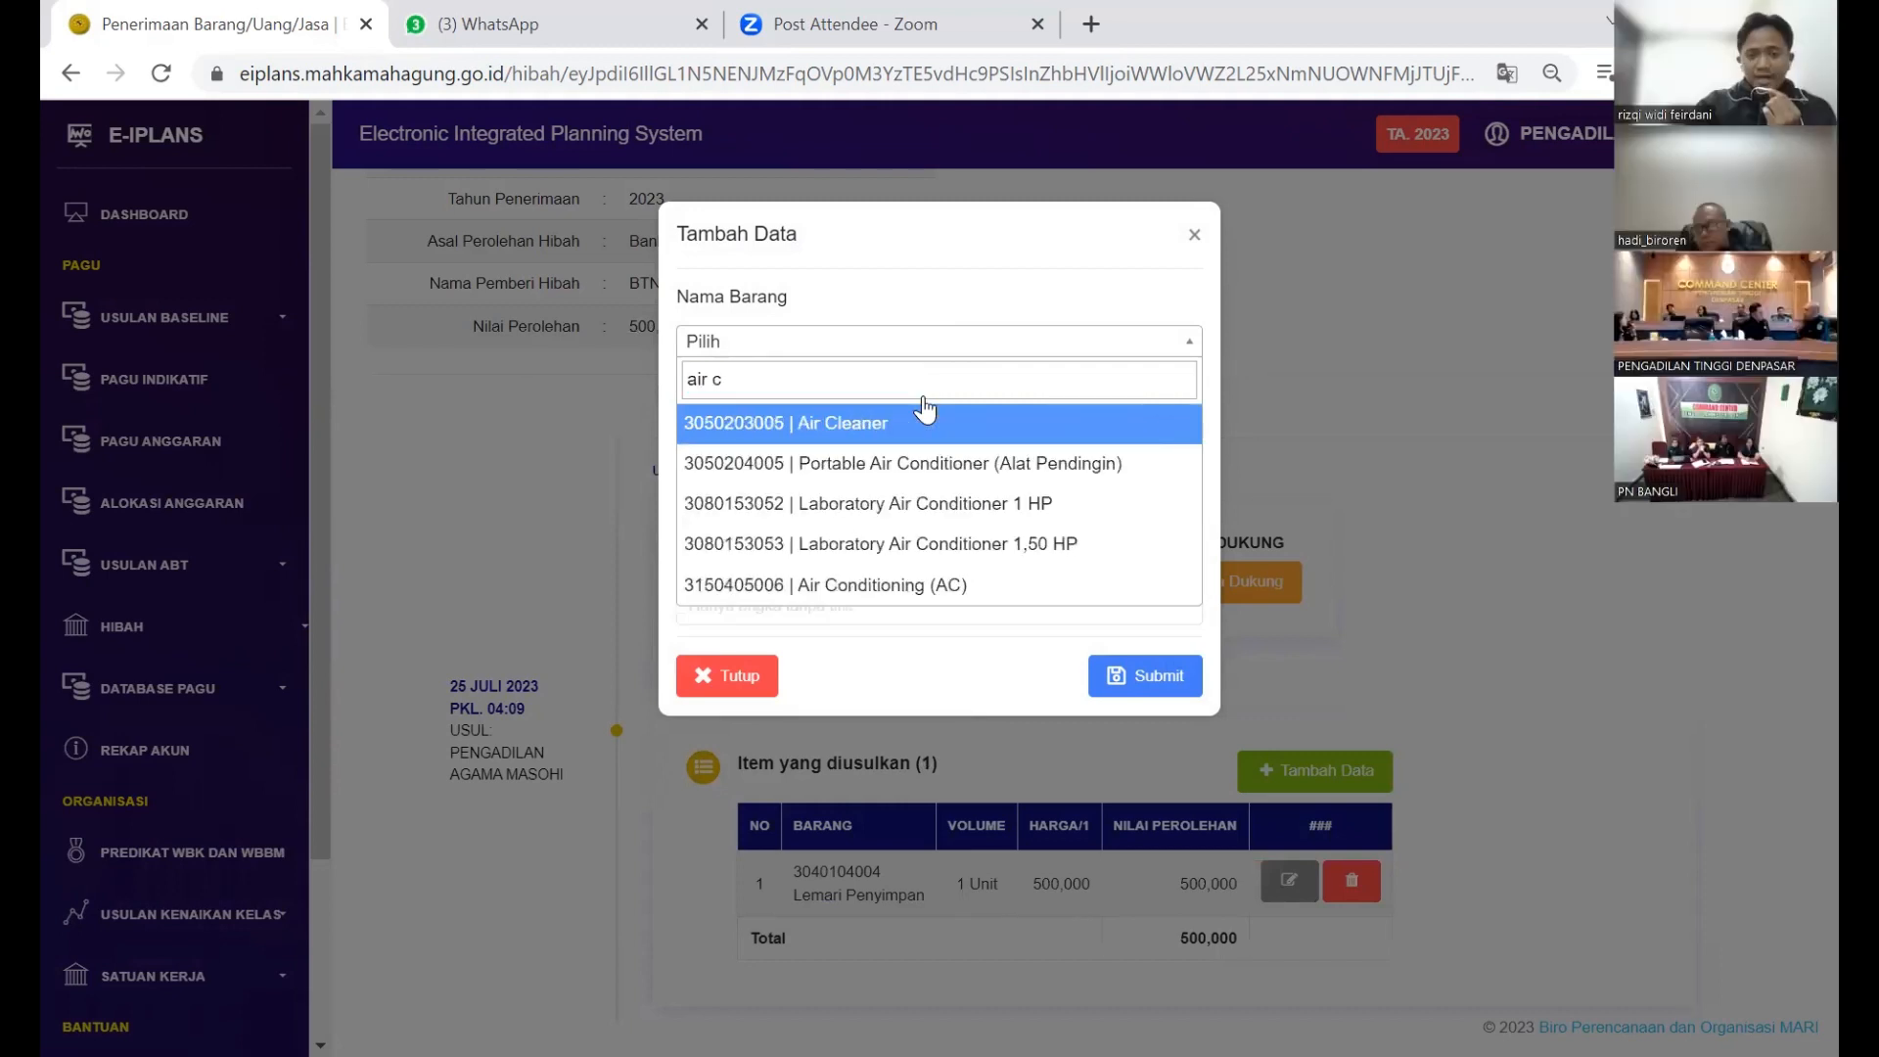
key("Down")
key("Down")
key("Down")
key("Down")
key("Return")
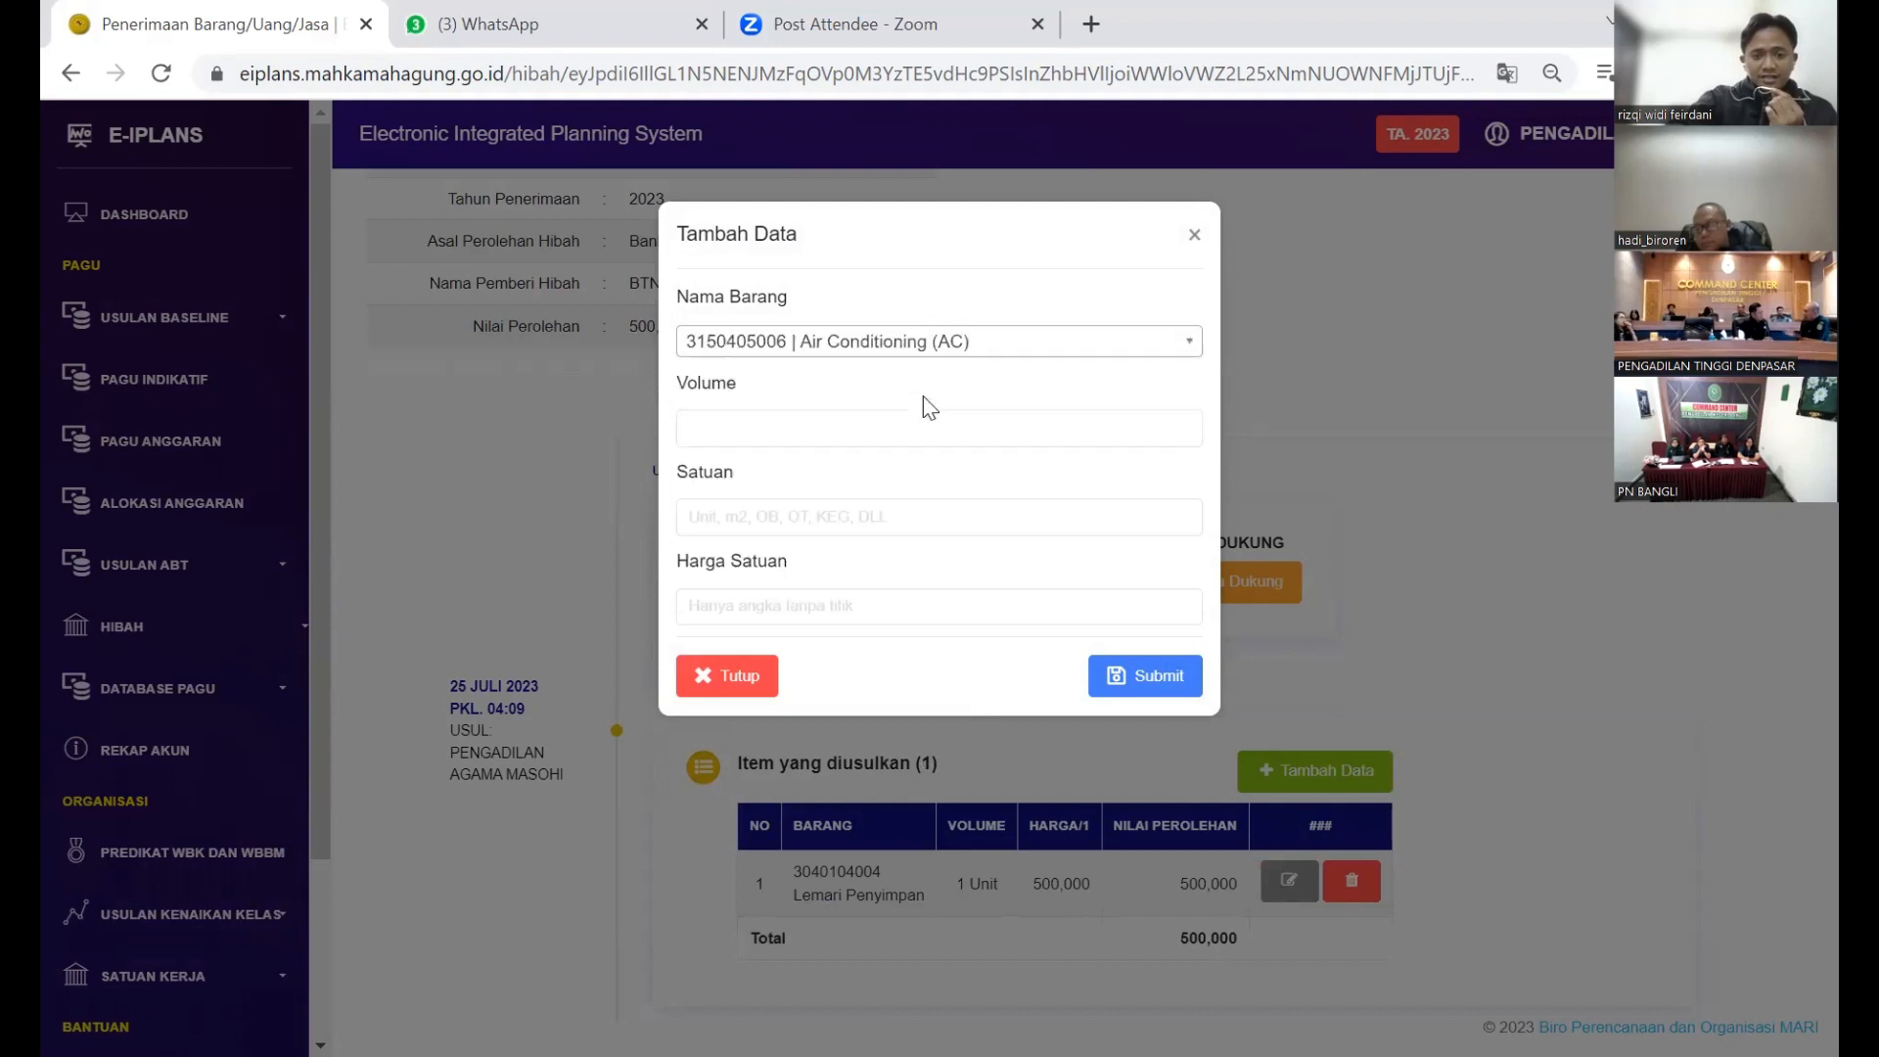
Step: Enter volume 1, satuan Unit, unit price 1.400.000 and submit the AC item
left_click(907, 428)
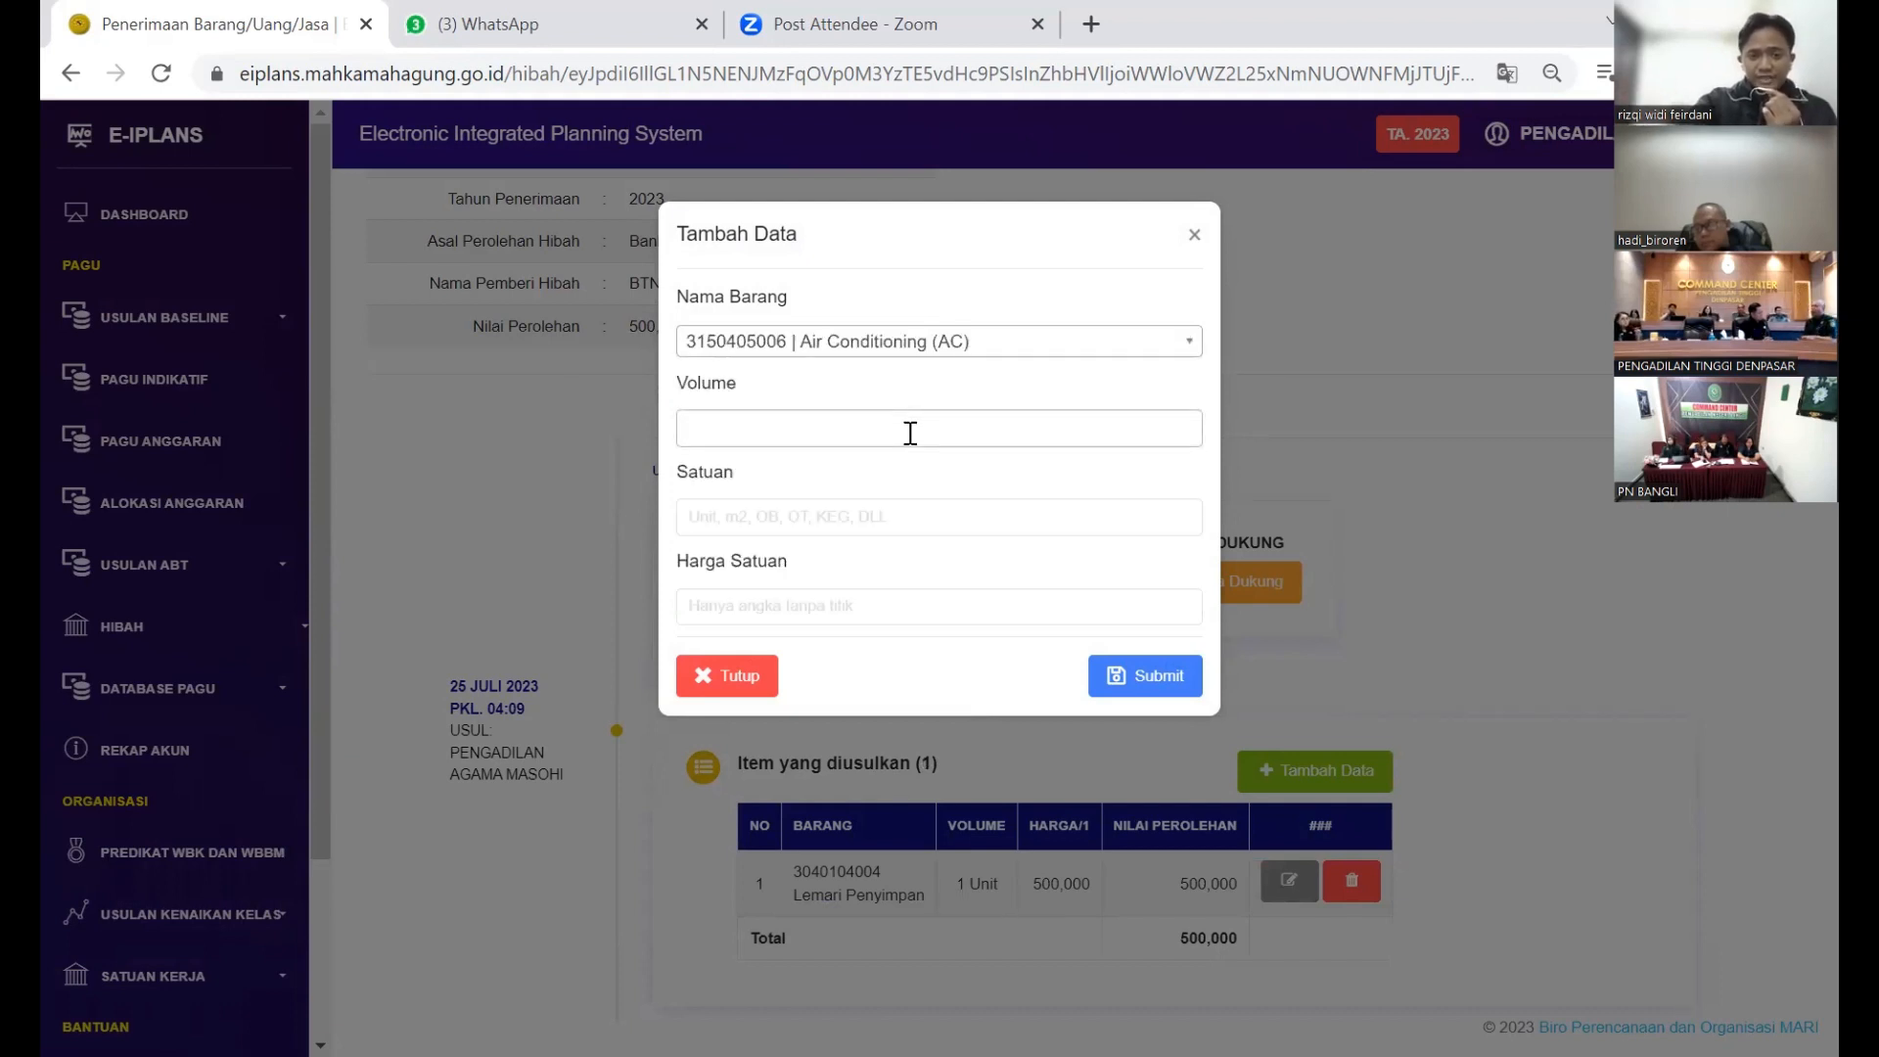
type("1")
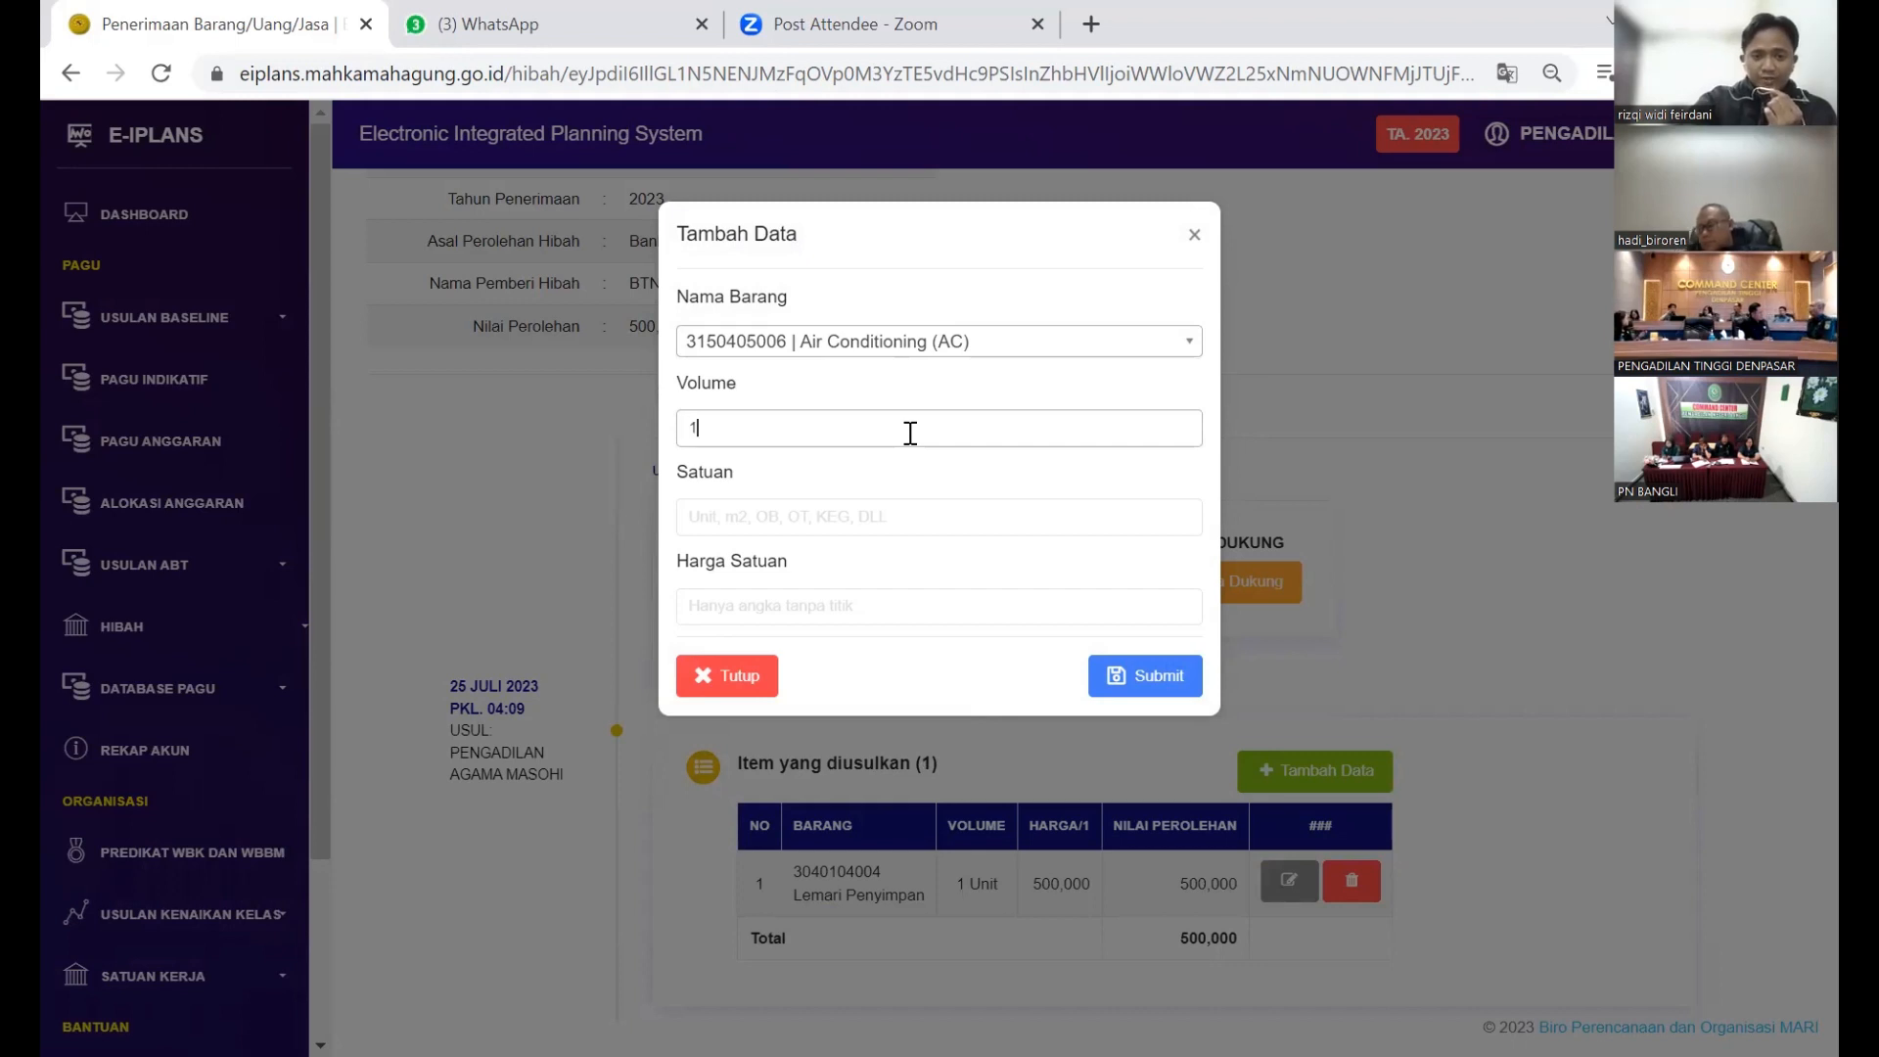
key("Tab")
type("Unit")
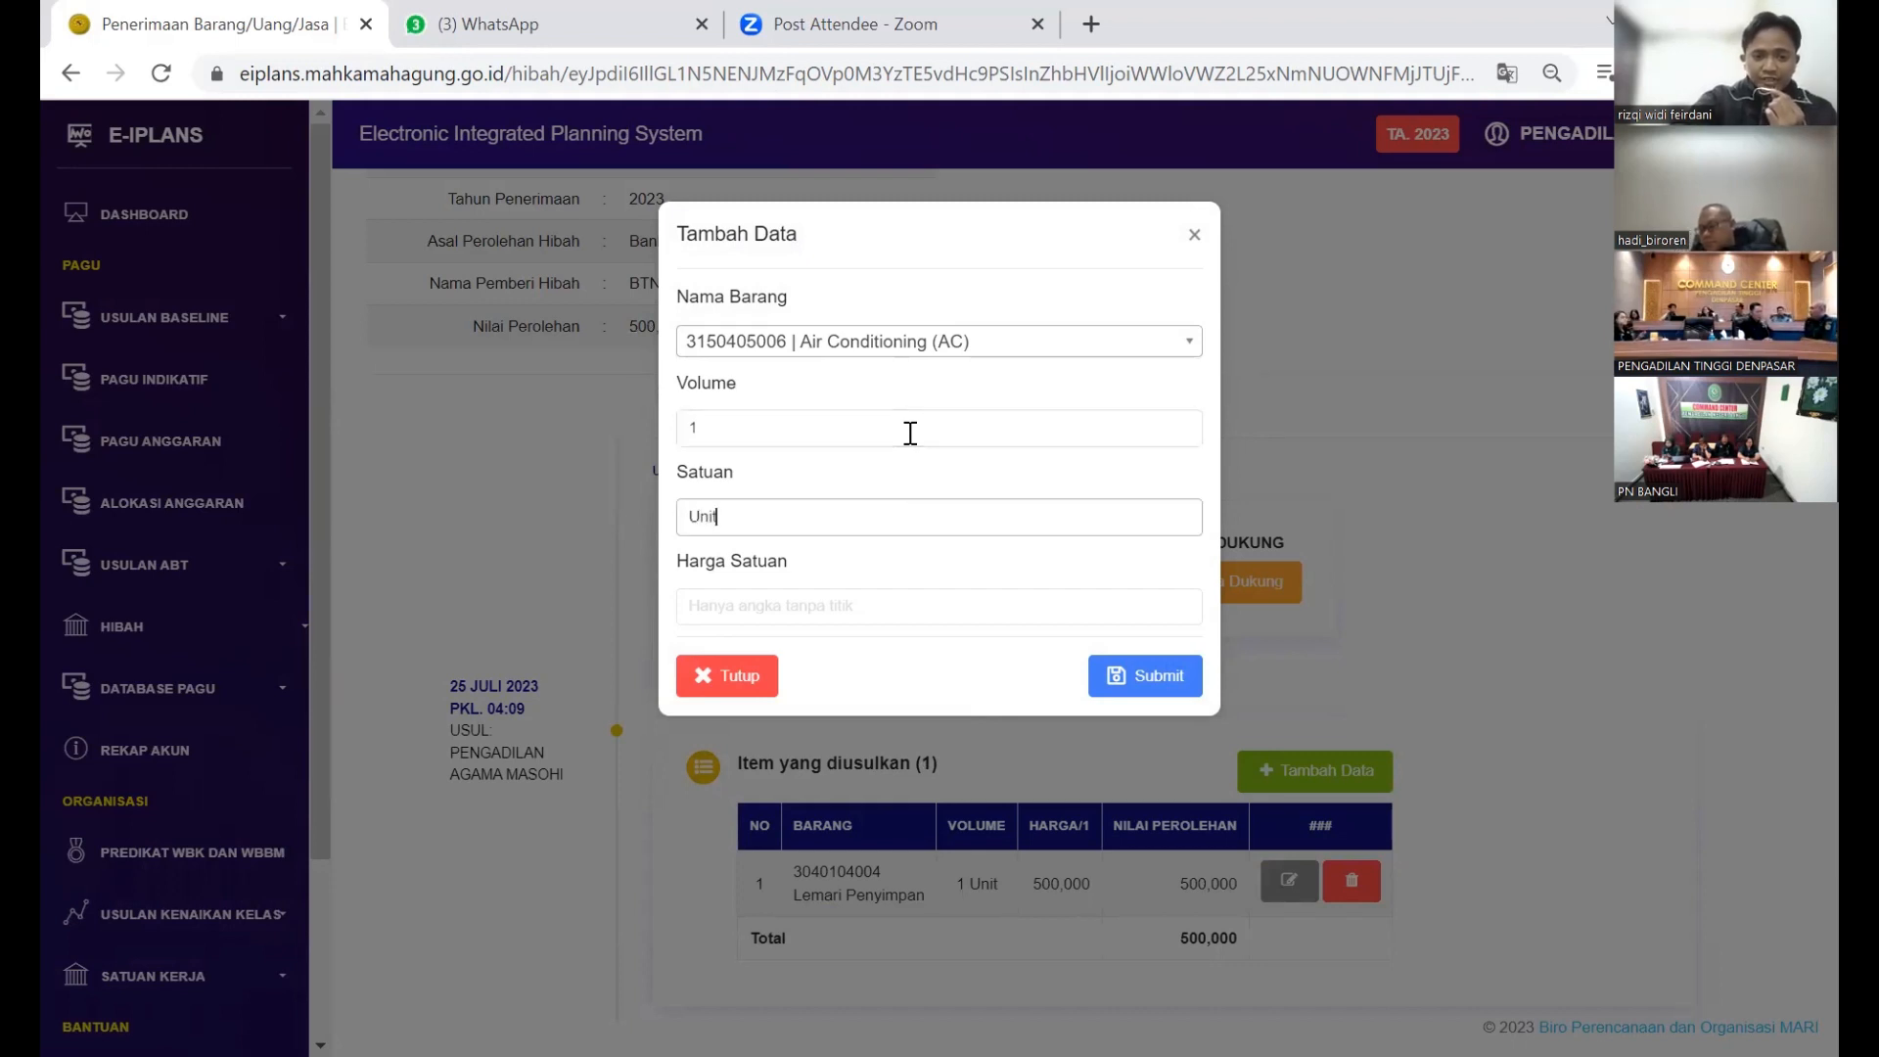
key("Tab")
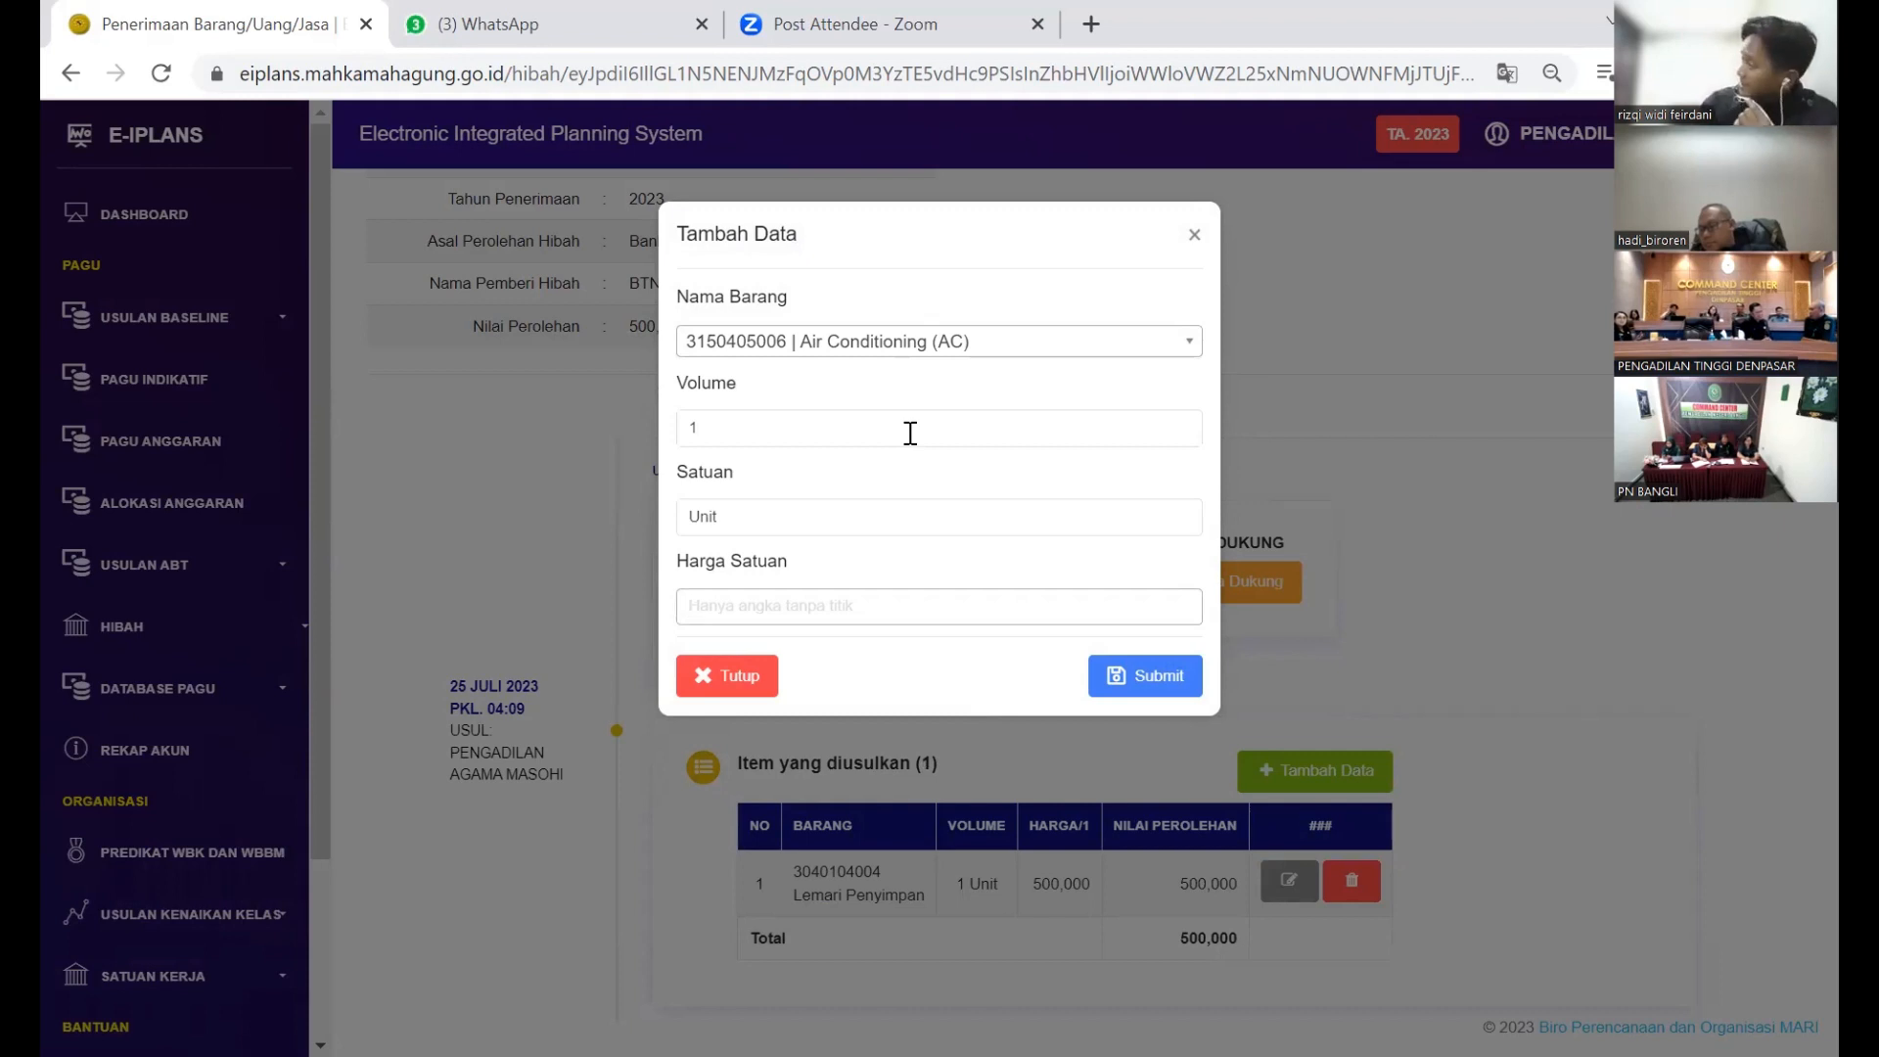
type("3.4")
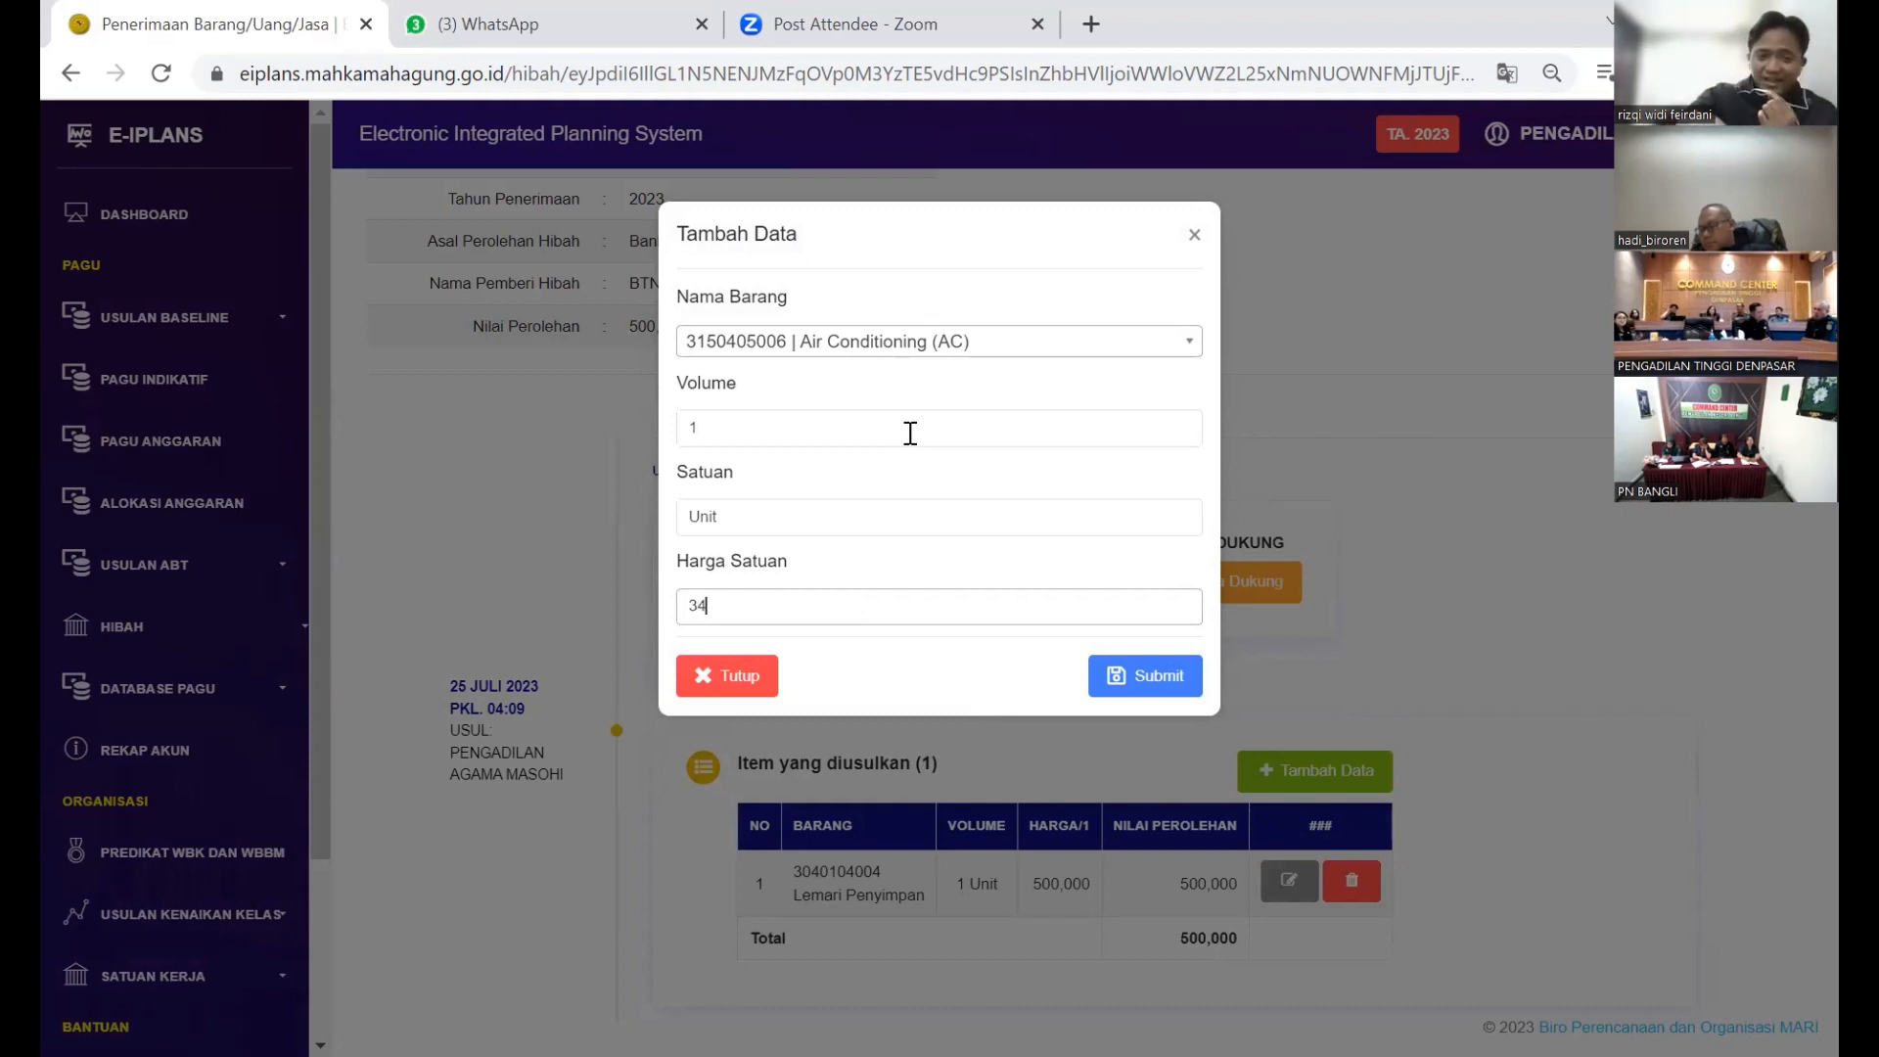
type("00")
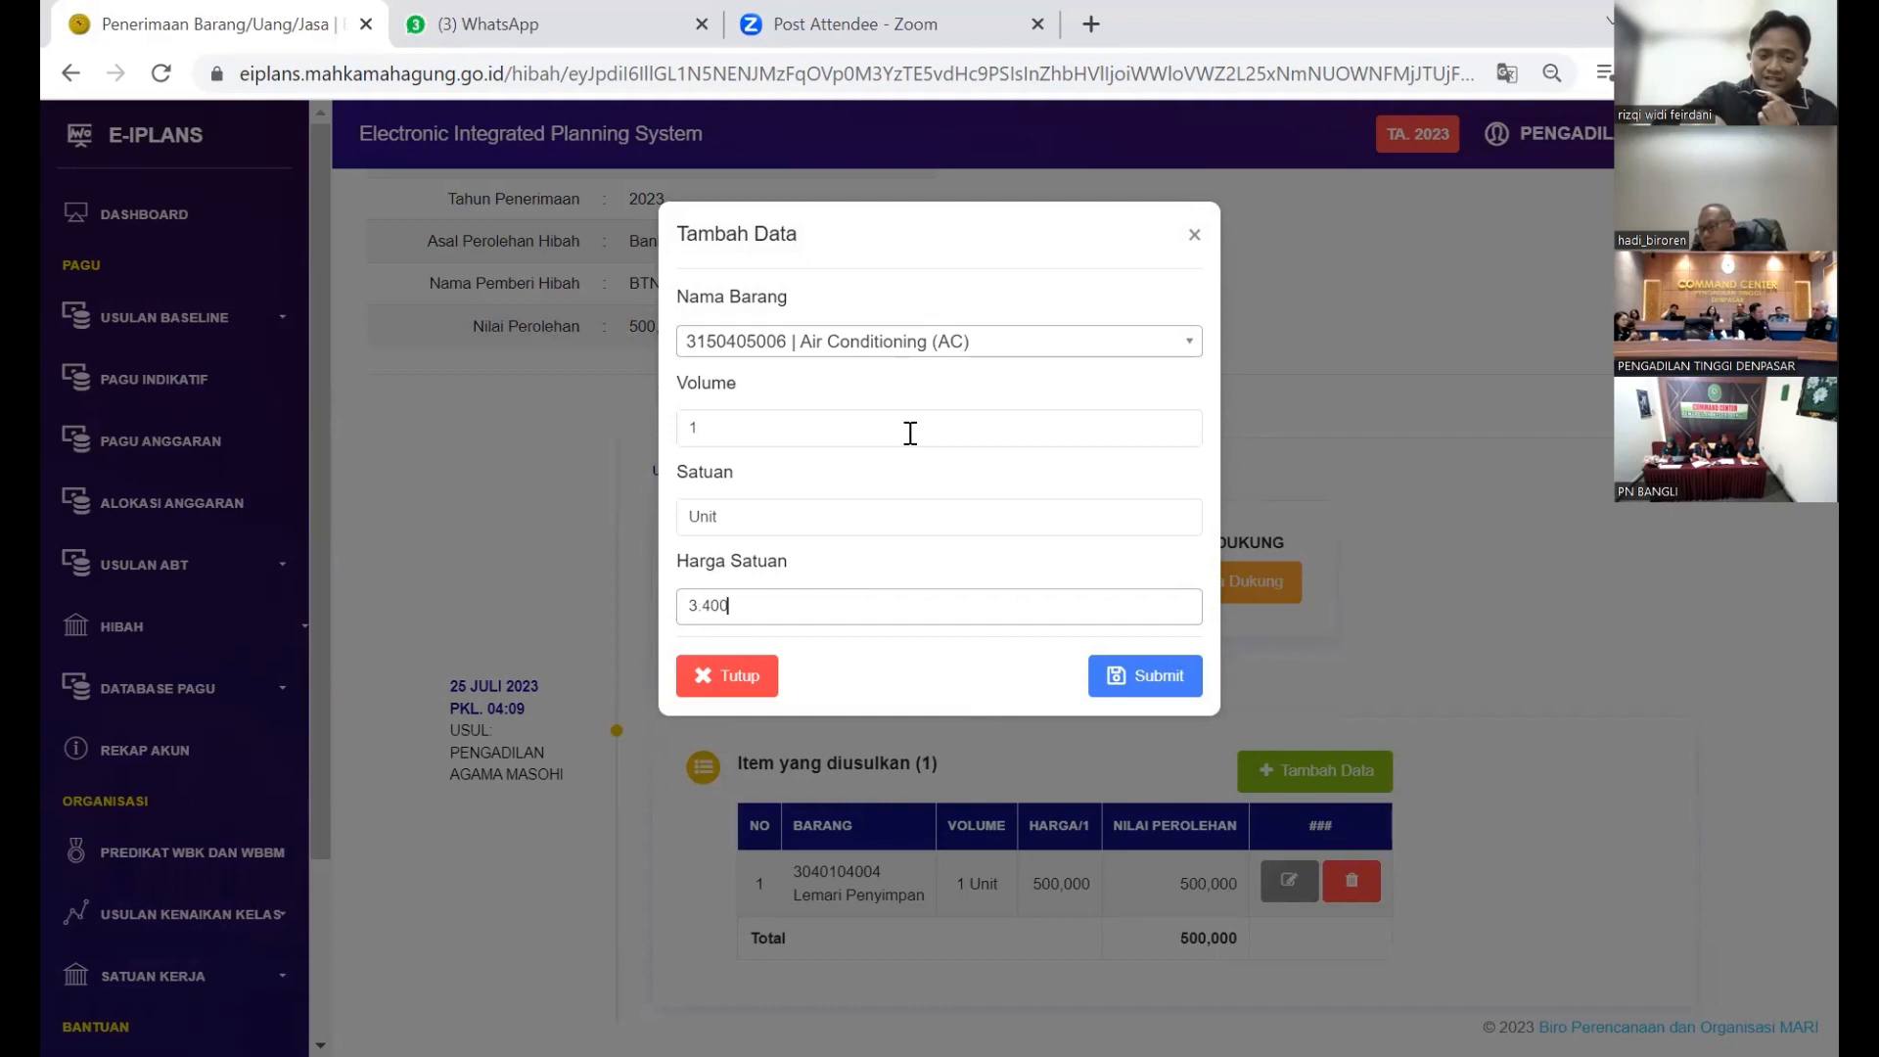
type(".000")
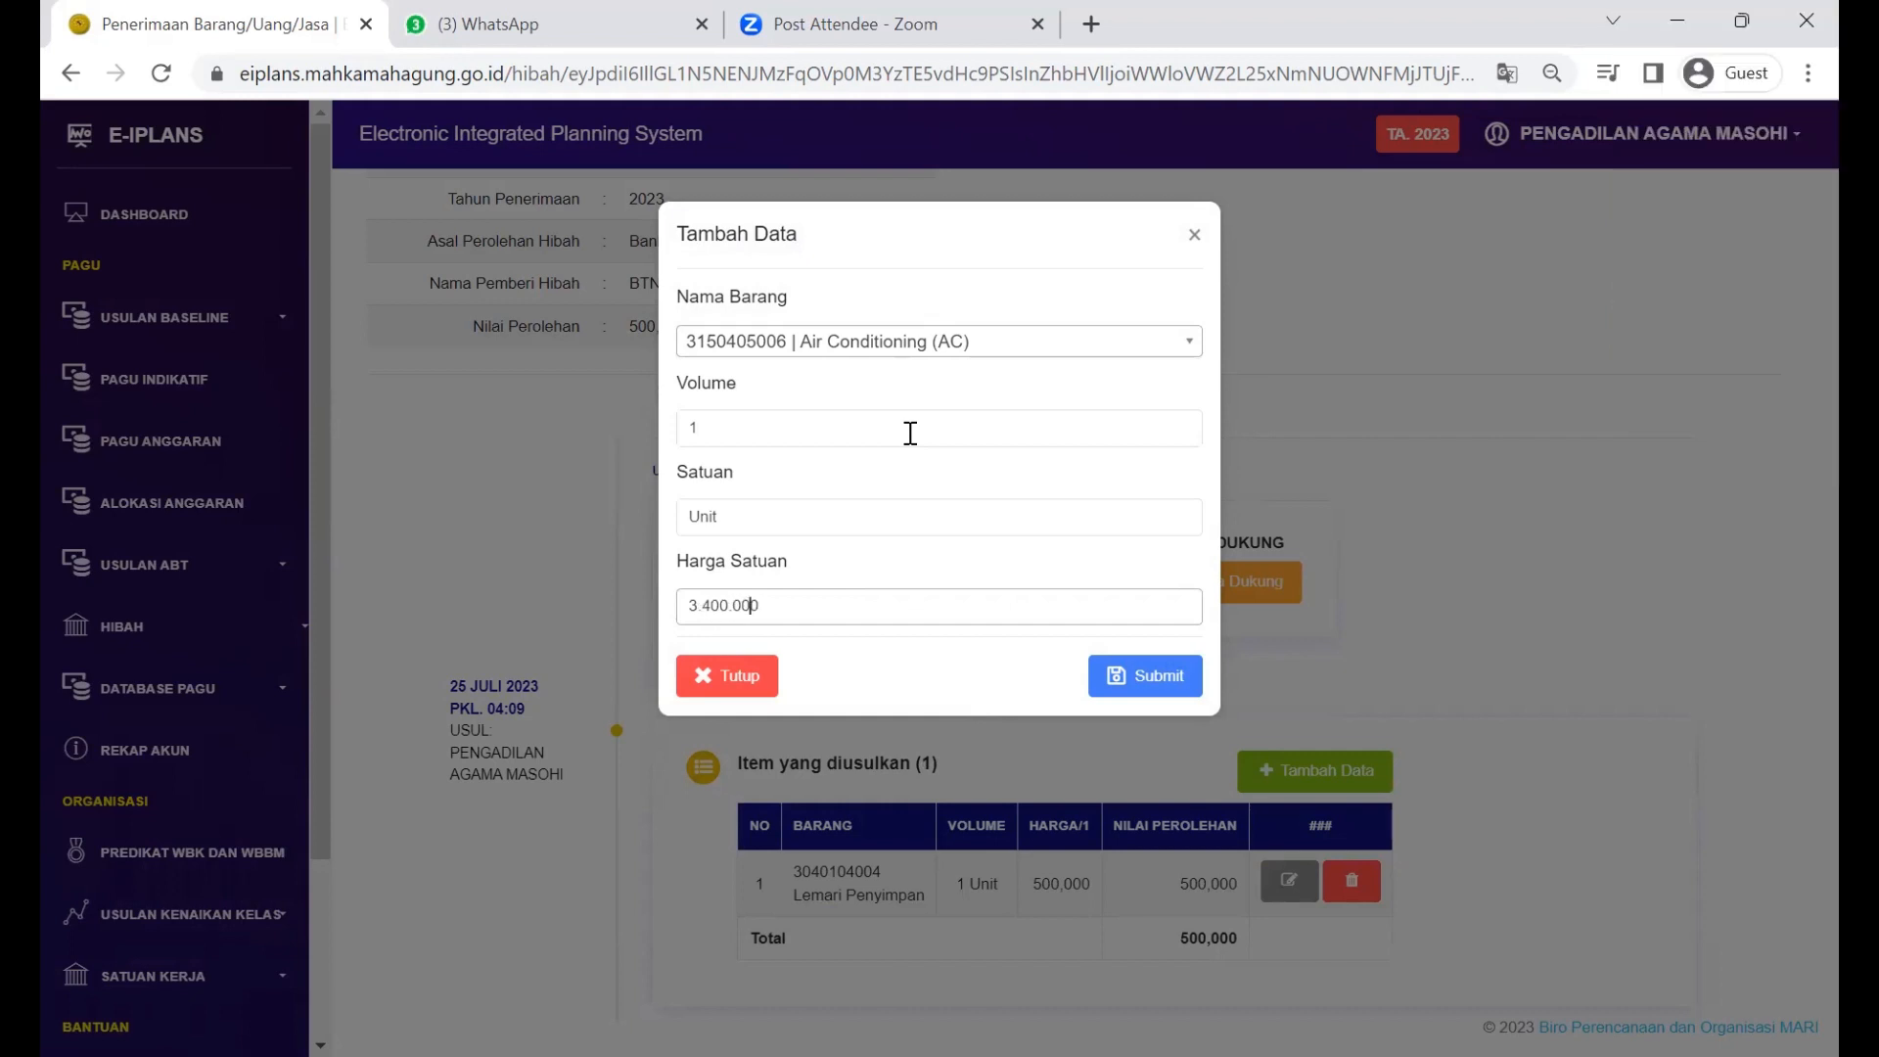
key("Delete")
type("1")
left_click(1161, 673)
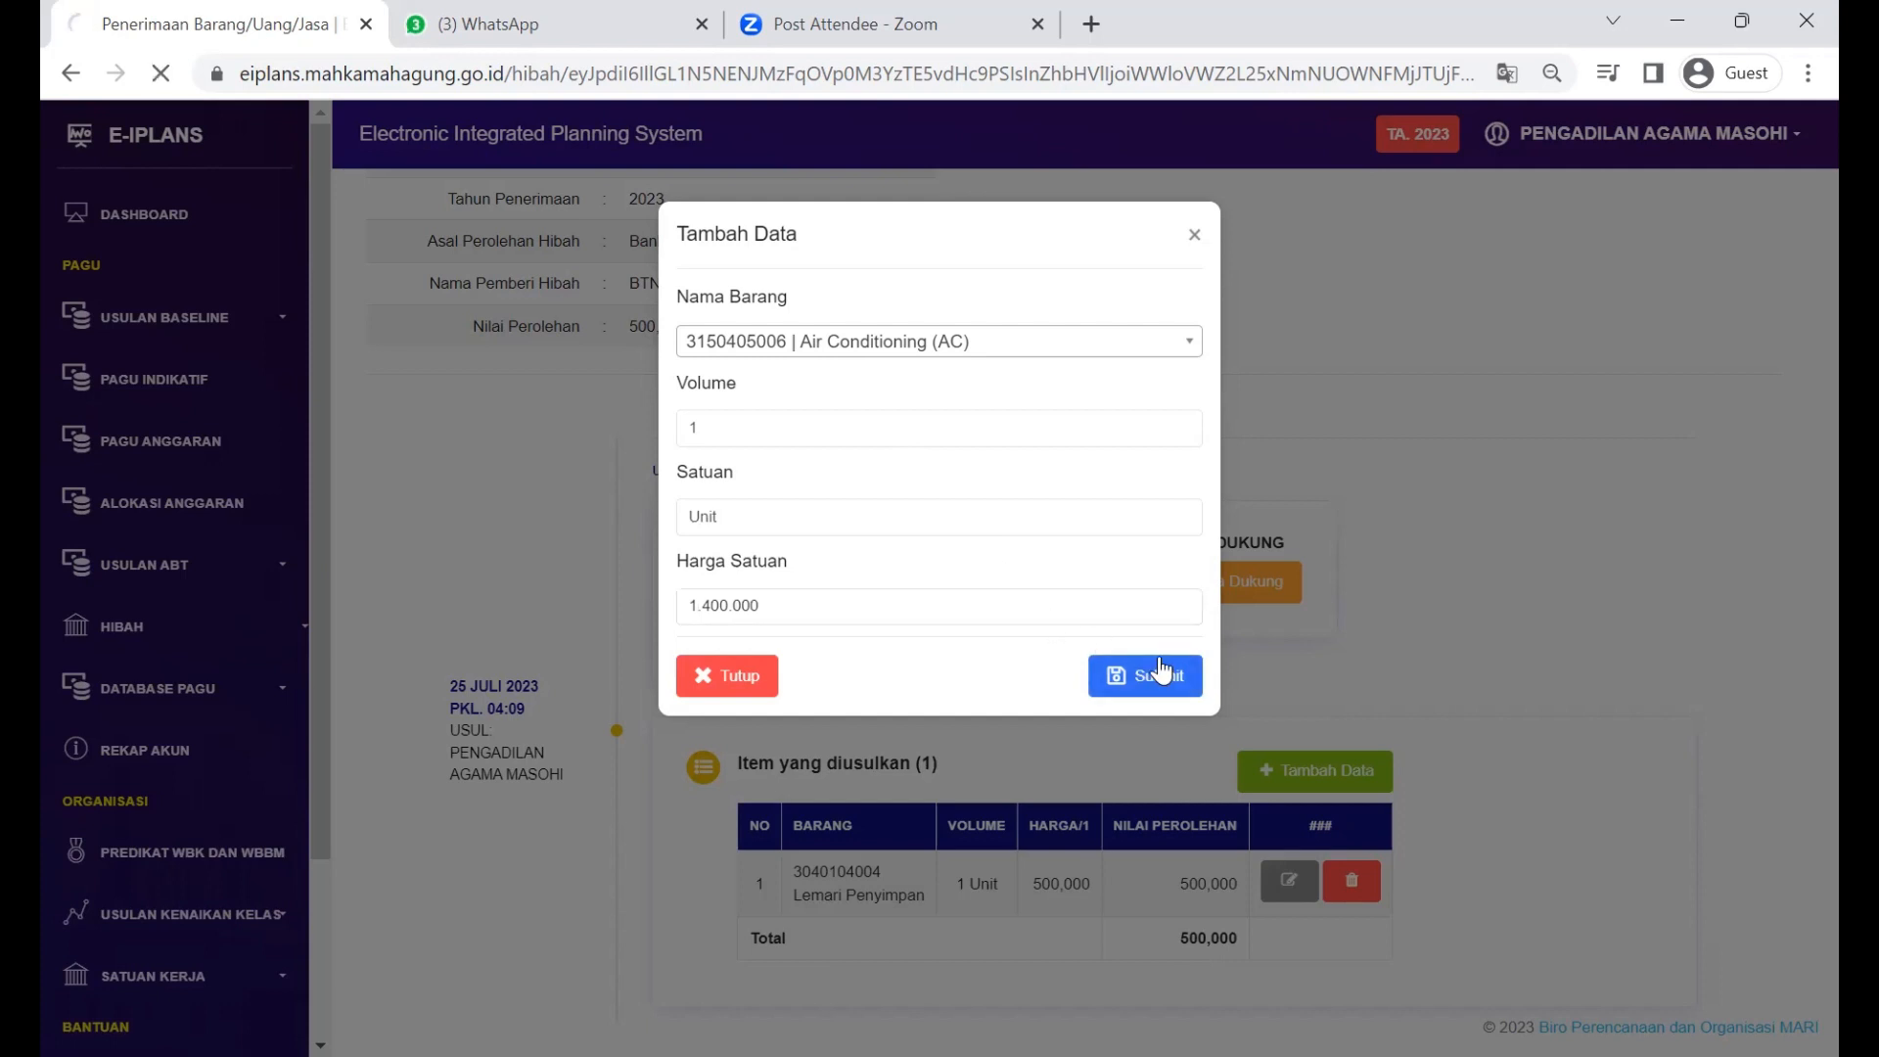
scroll(1419, 707, "down", 3)
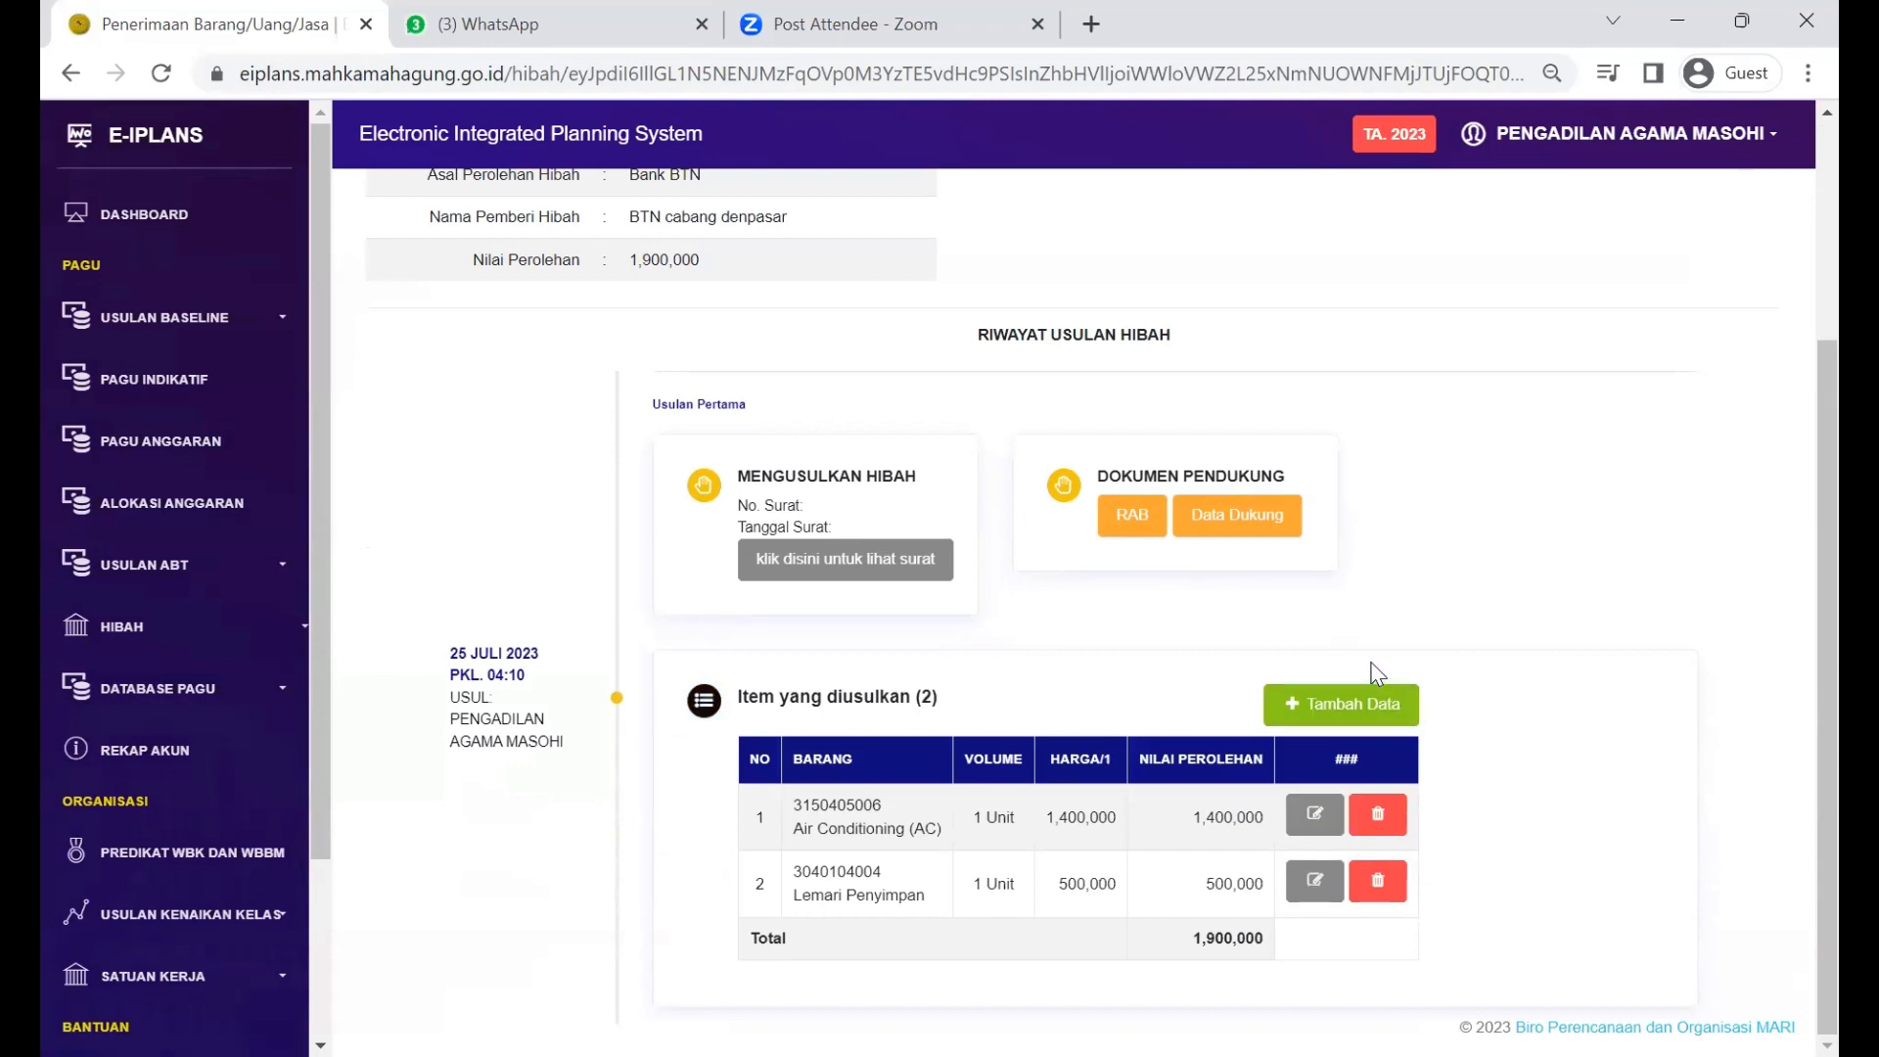
scroll(1273, 651, "up", 3)
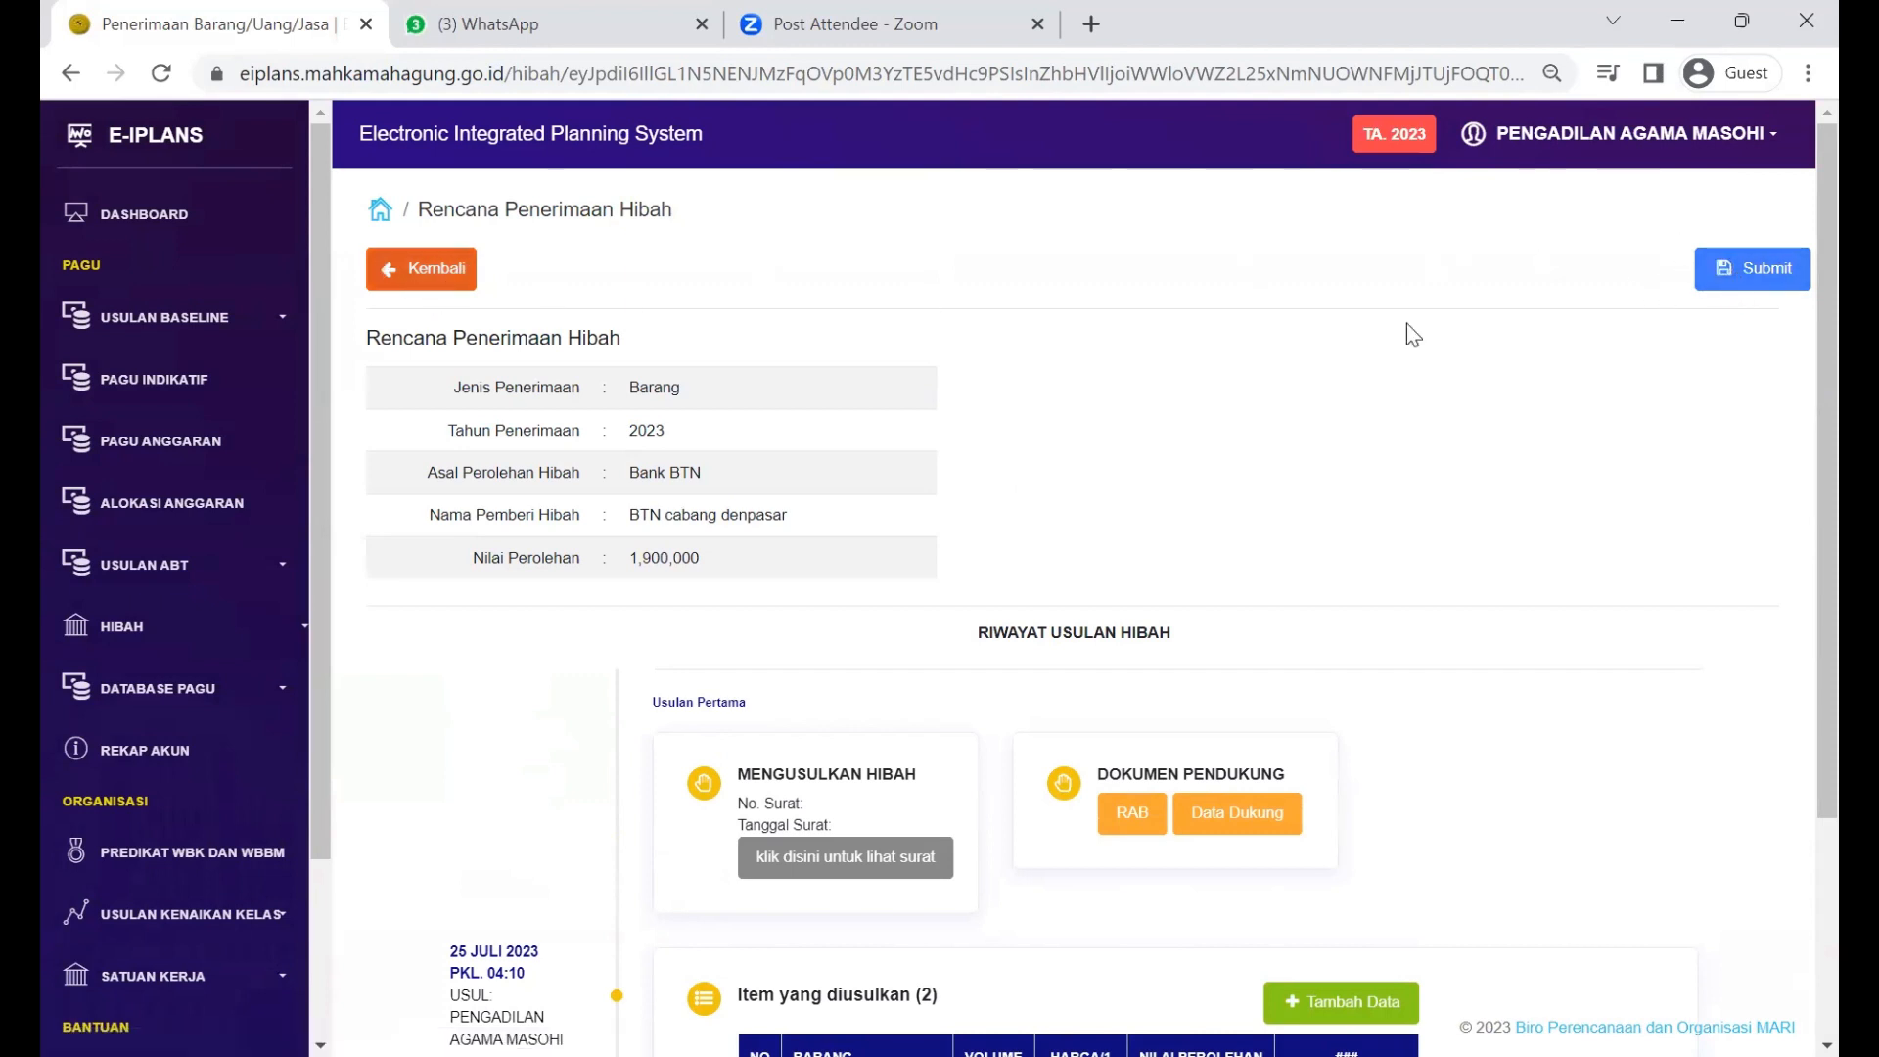
Step: Submit the BTN hibah plan and scroll the proposal list to its action buttons
left_click(1797, 286)
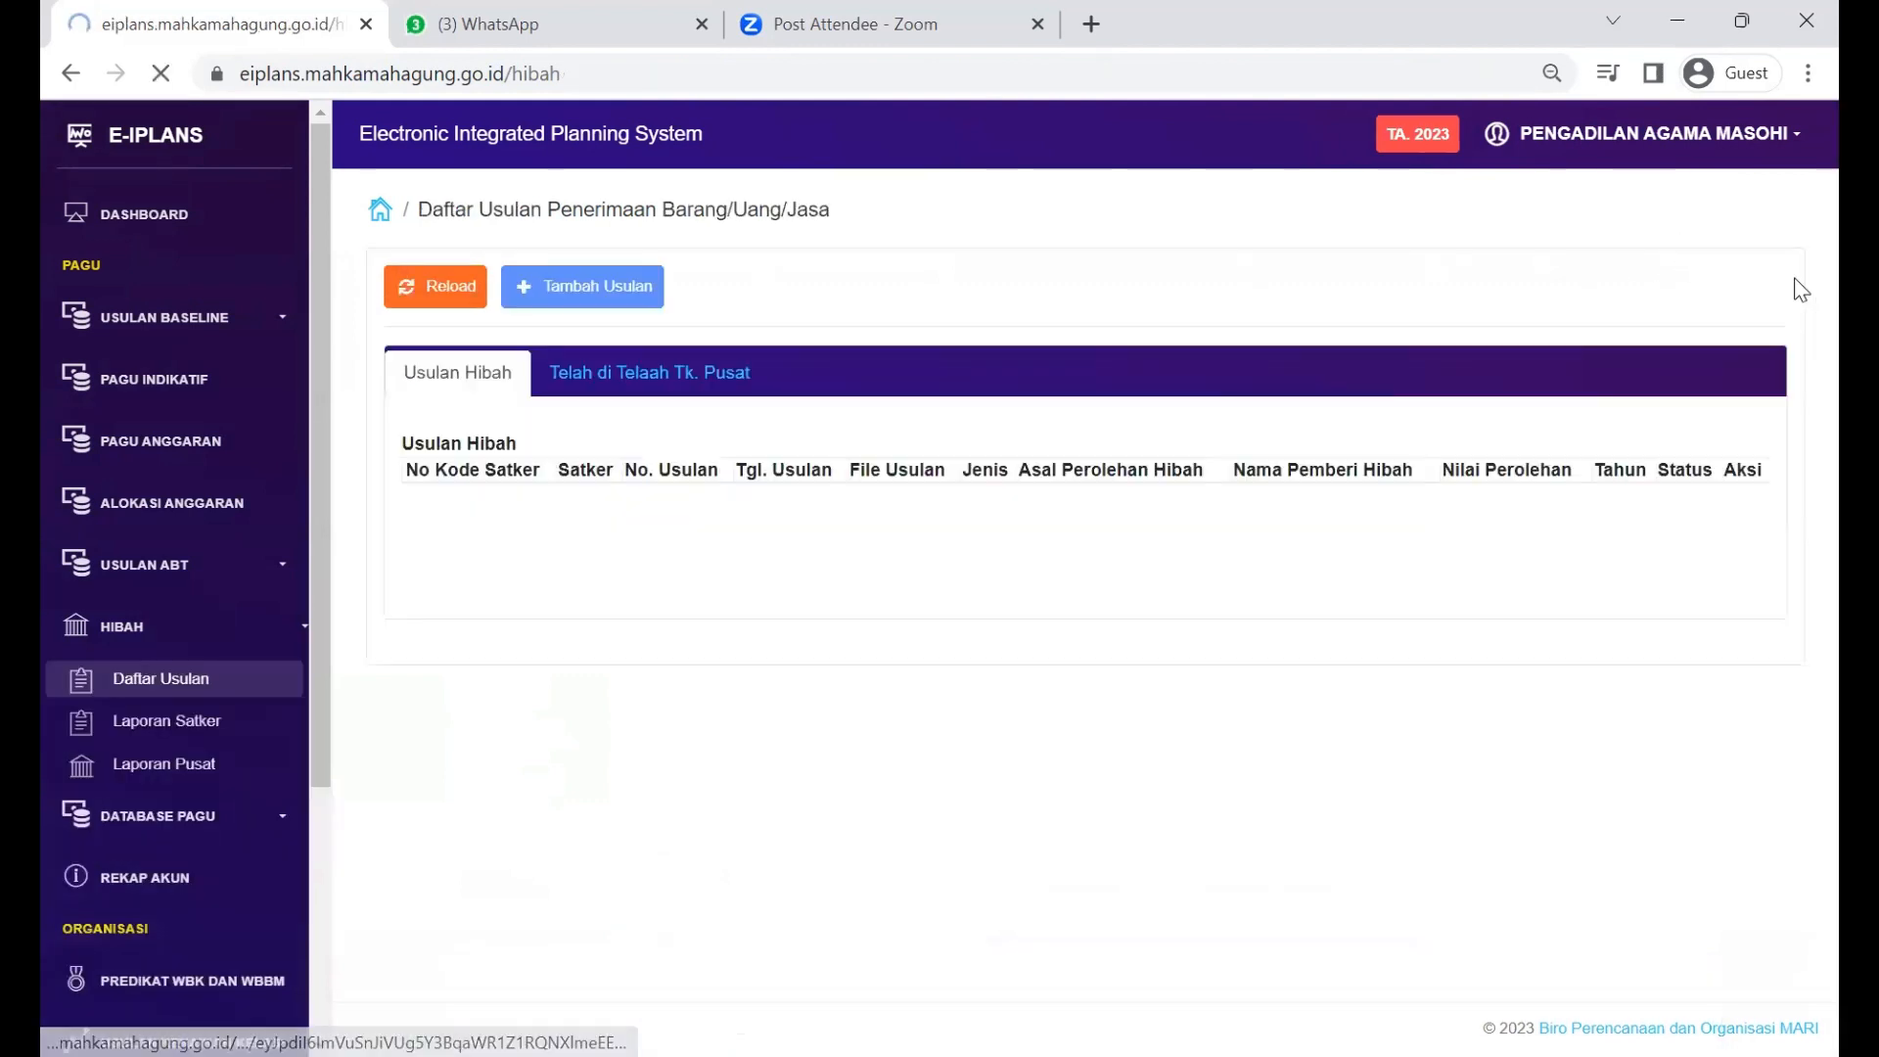
scroll(1219, 627, "right", 2)
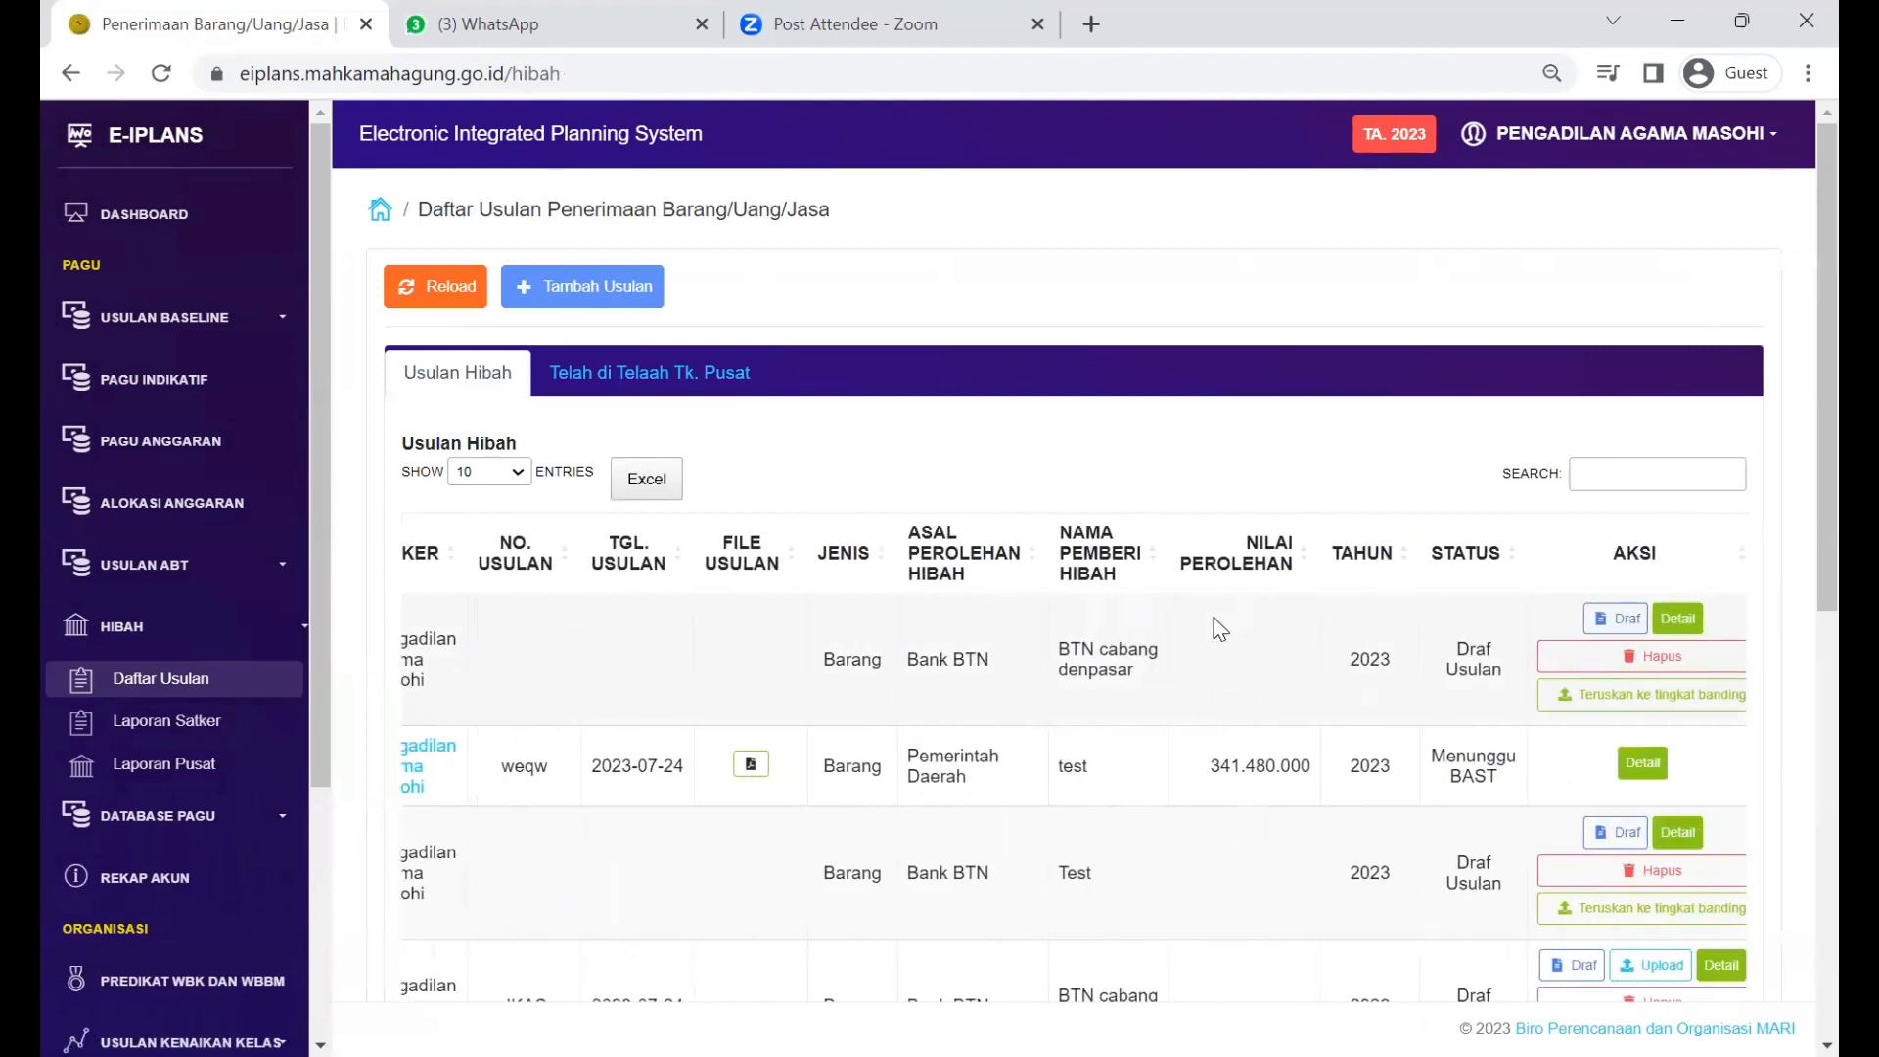
scroll(1219, 627, "left", 3)
scroll(1218, 627, "right", 3)
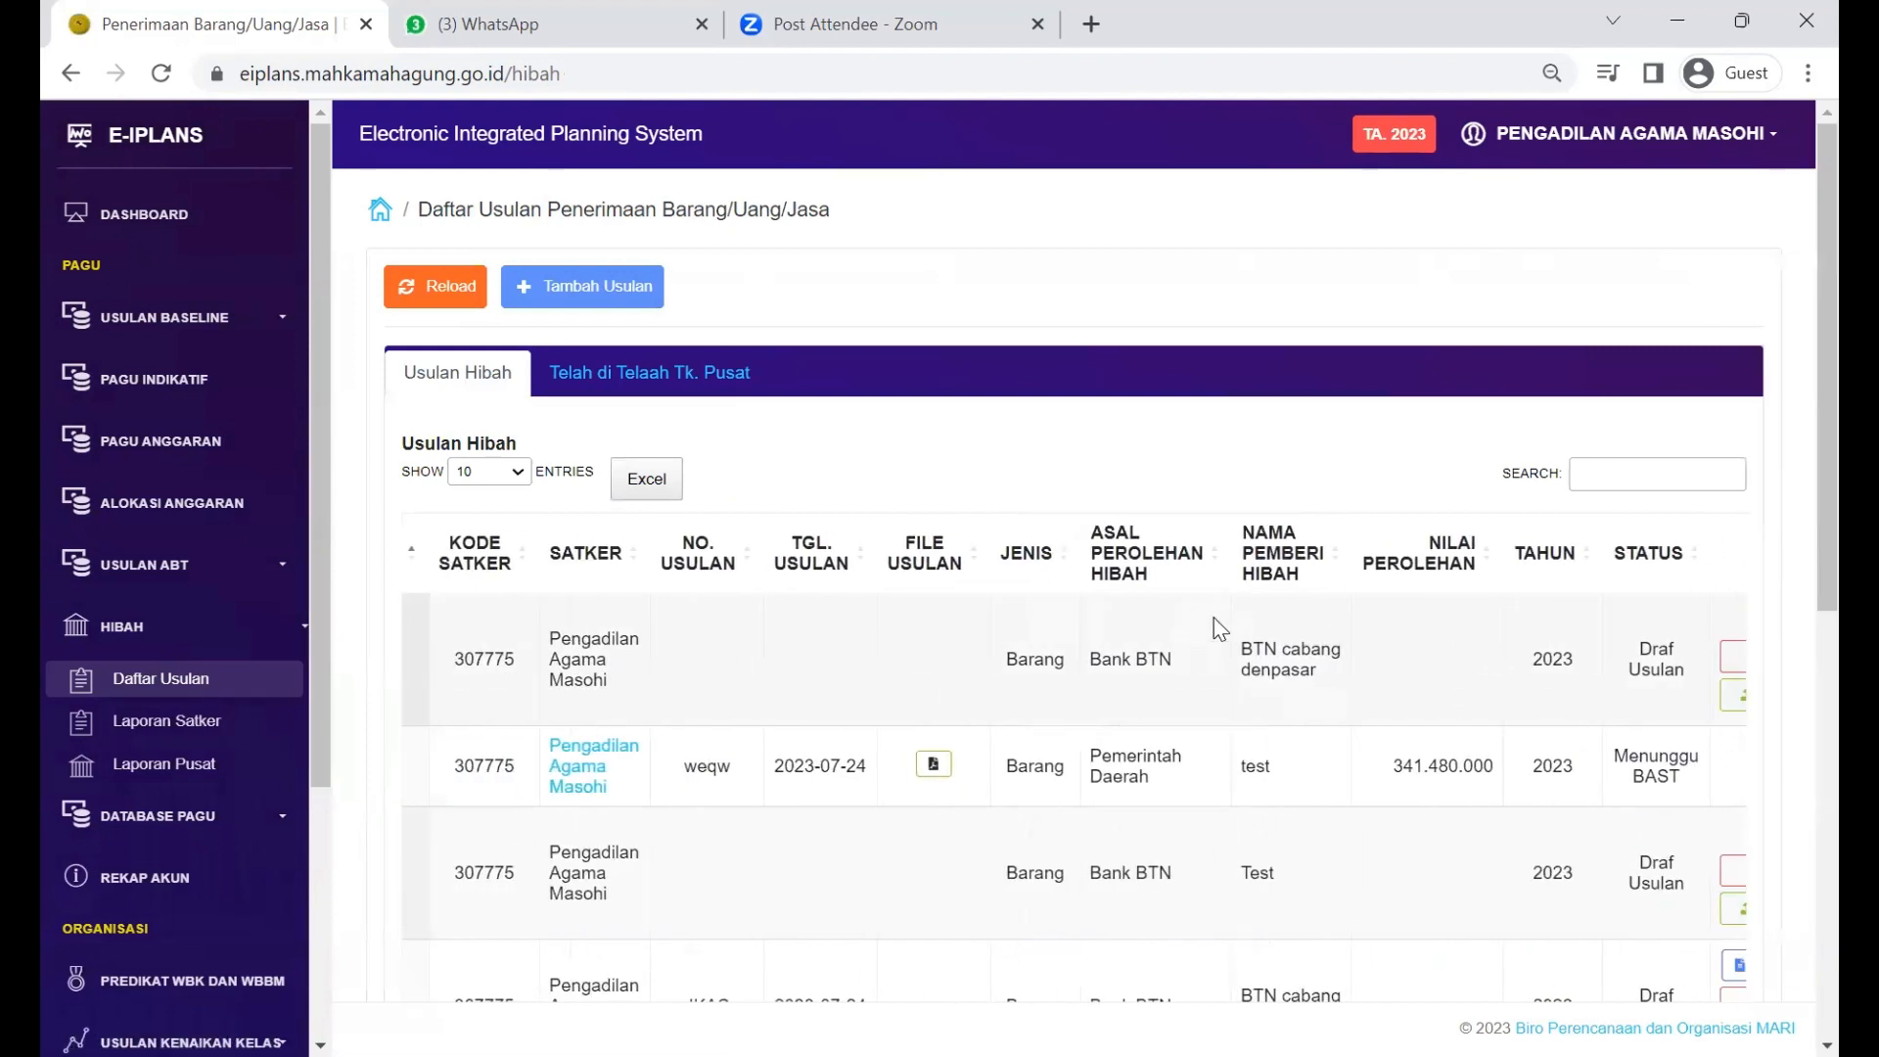
scroll(1219, 627, "left", 3)
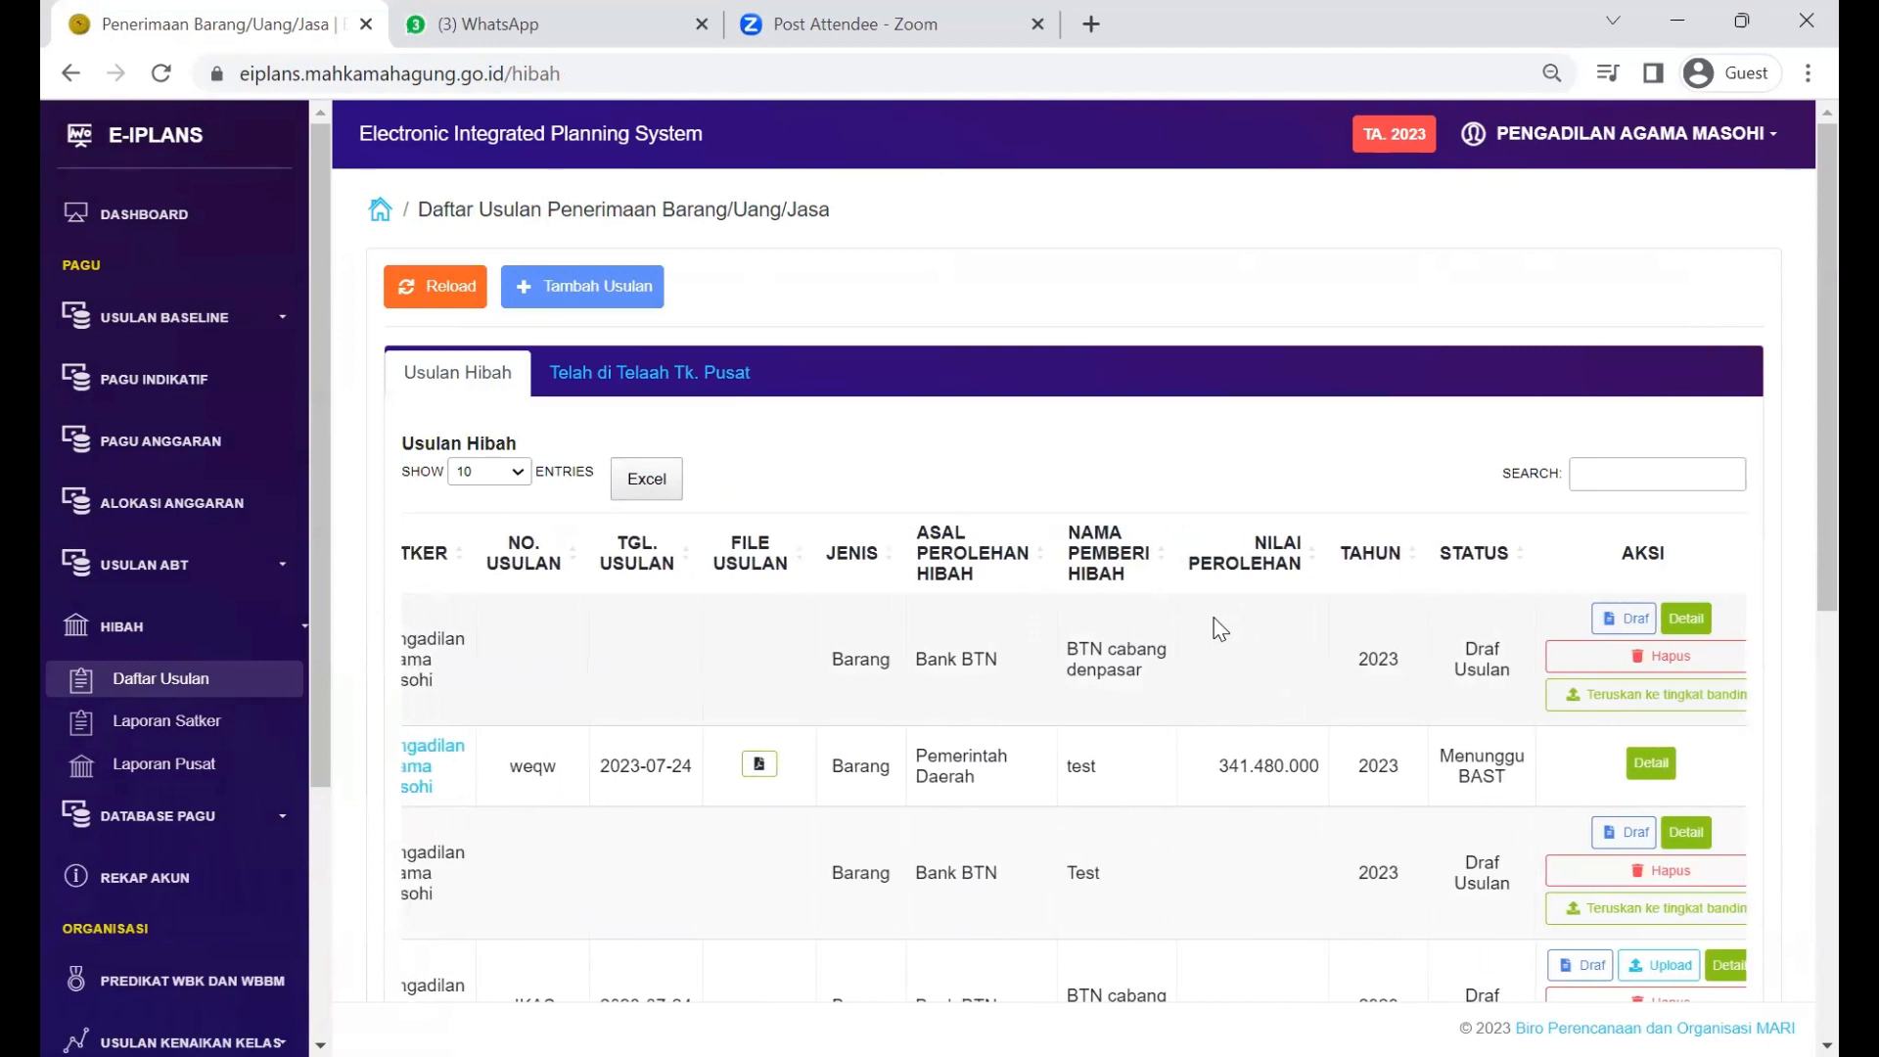
scroll(1125, 644, "right", 3)
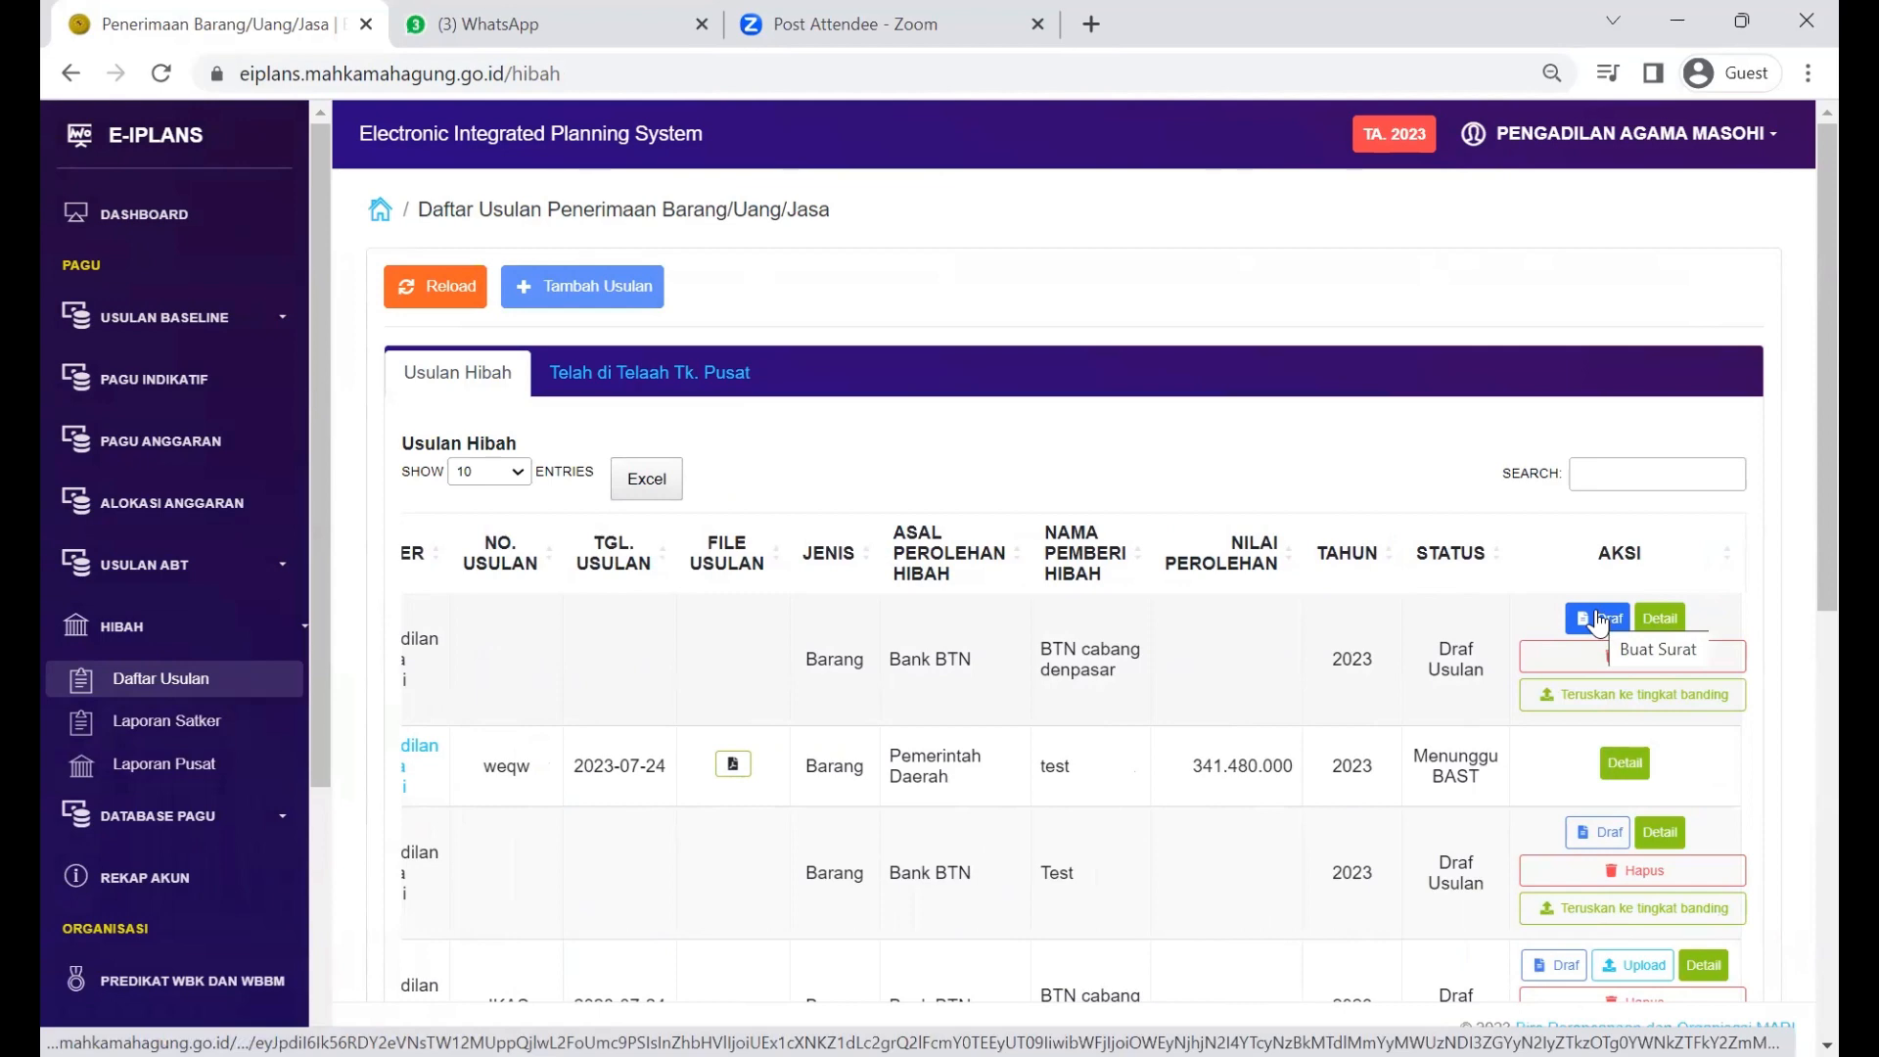
Step: Open the BTN proposal's Draf page, then go back to Daftar Usulan
left_click(1598, 620)
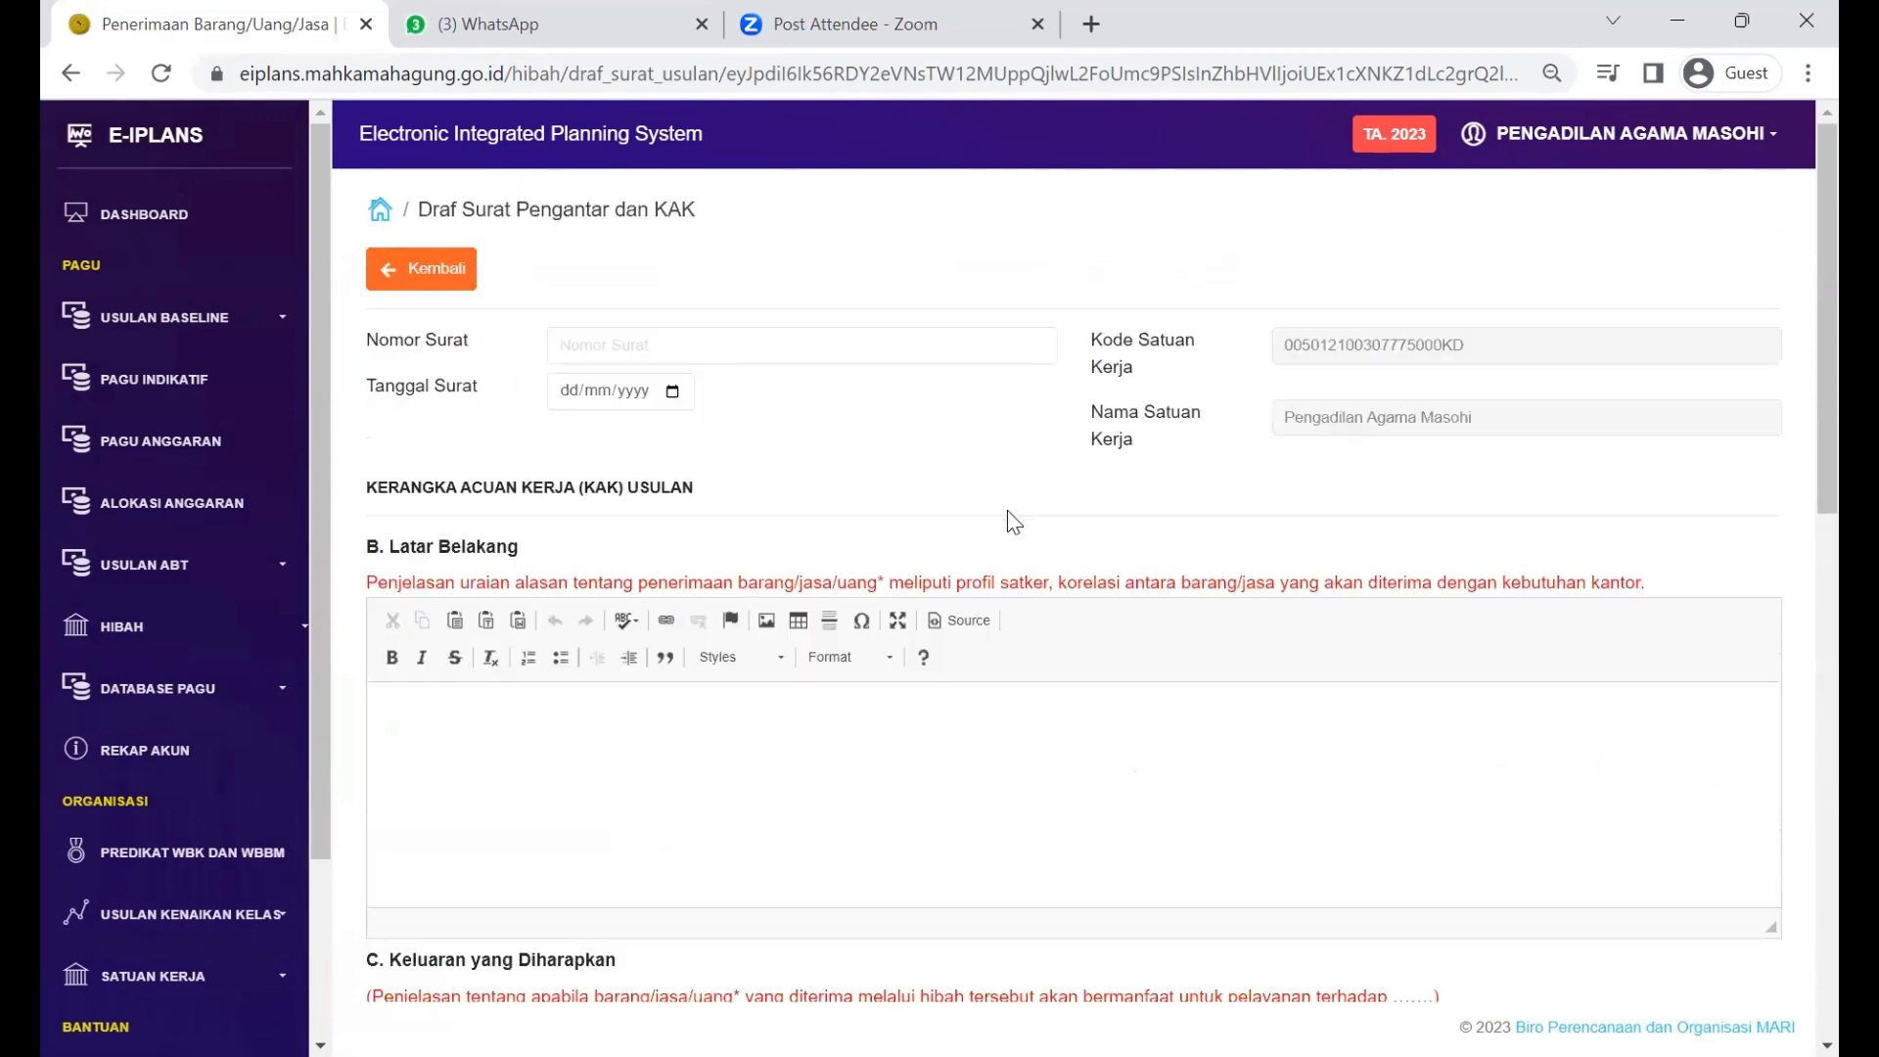
left_click(440, 280)
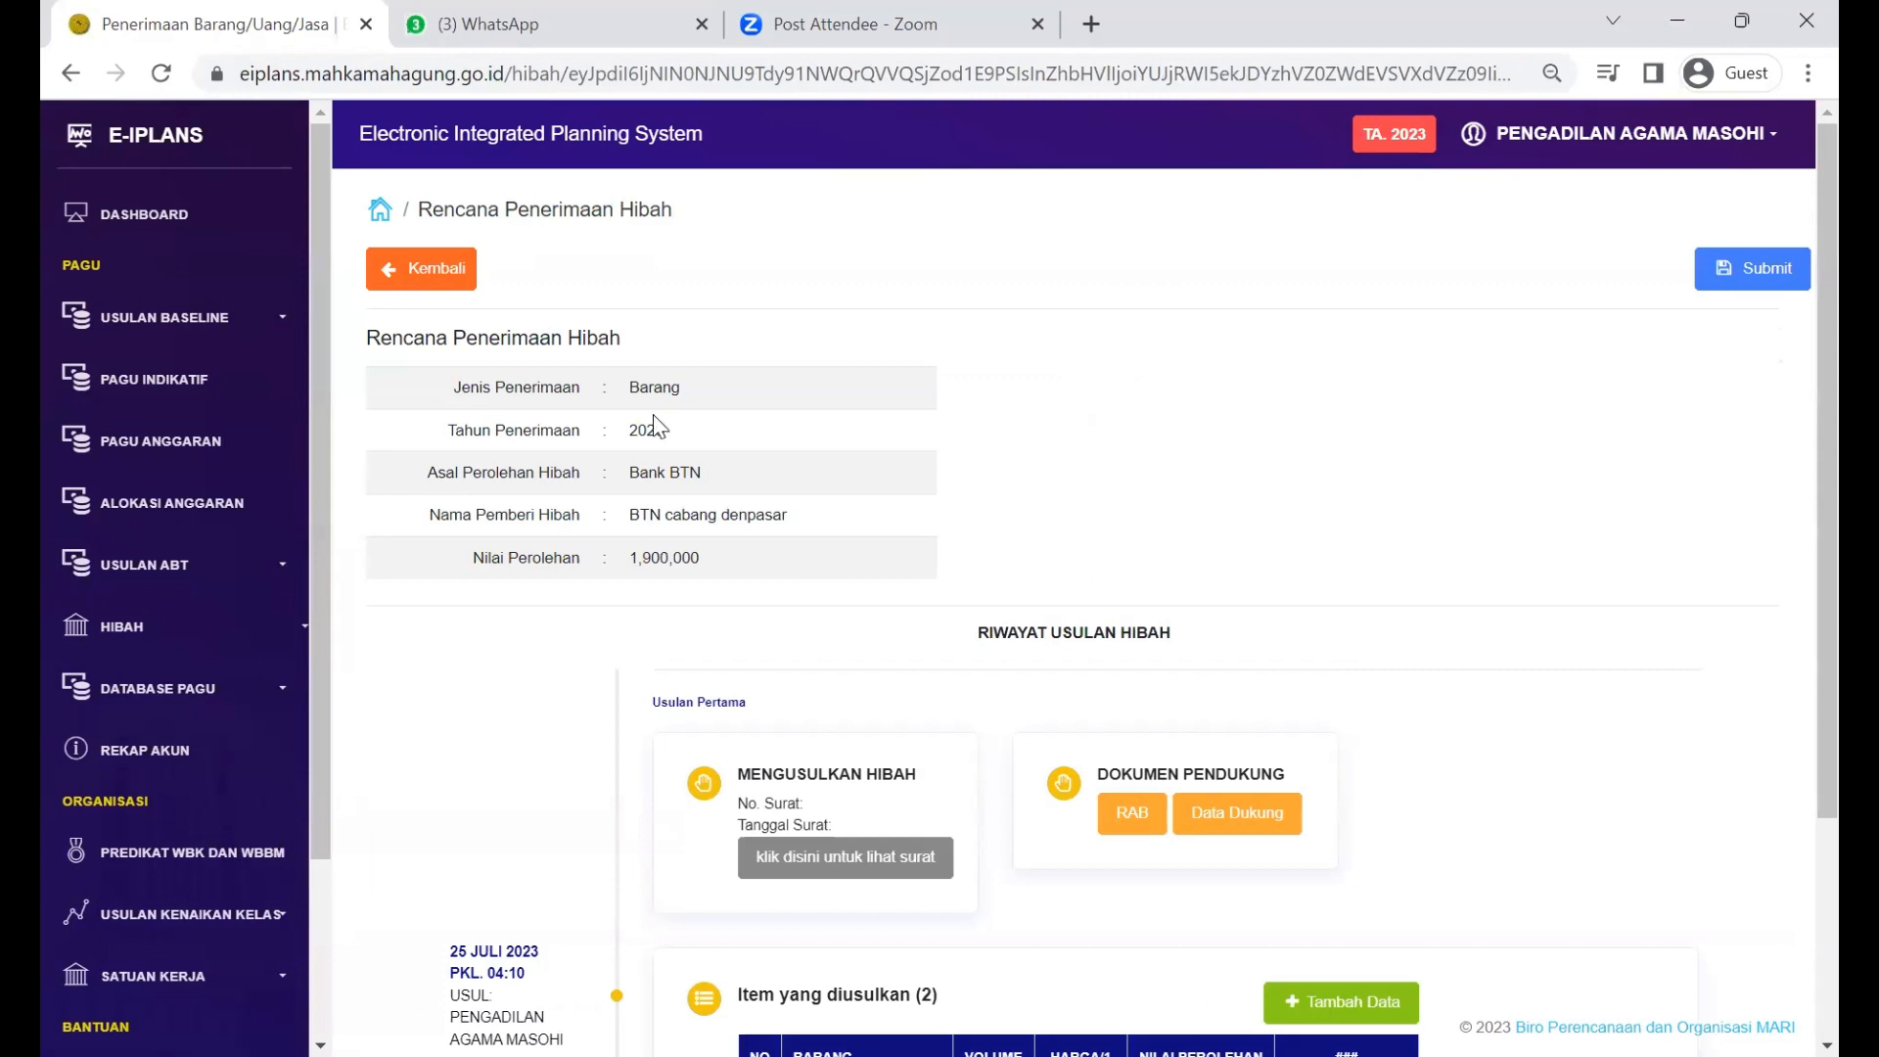
left_click(434, 278)
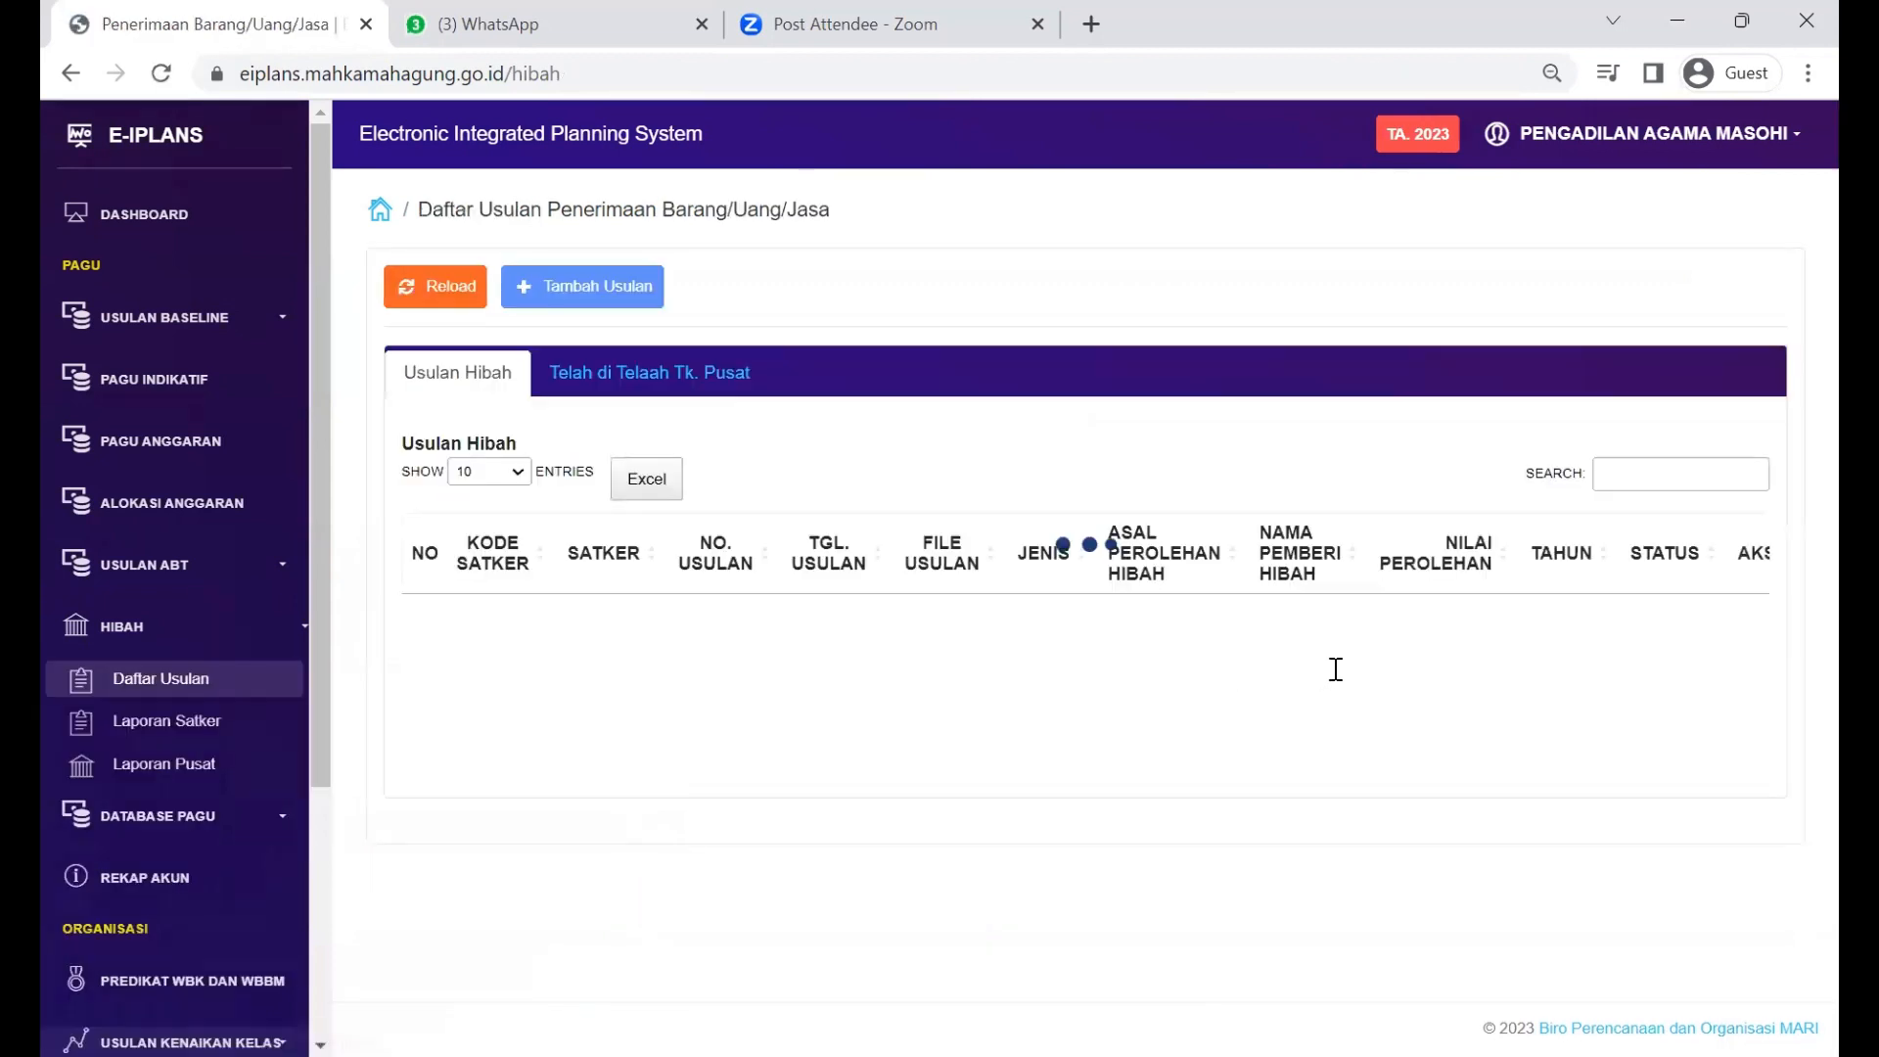
scroll(1409, 736, "right", 3)
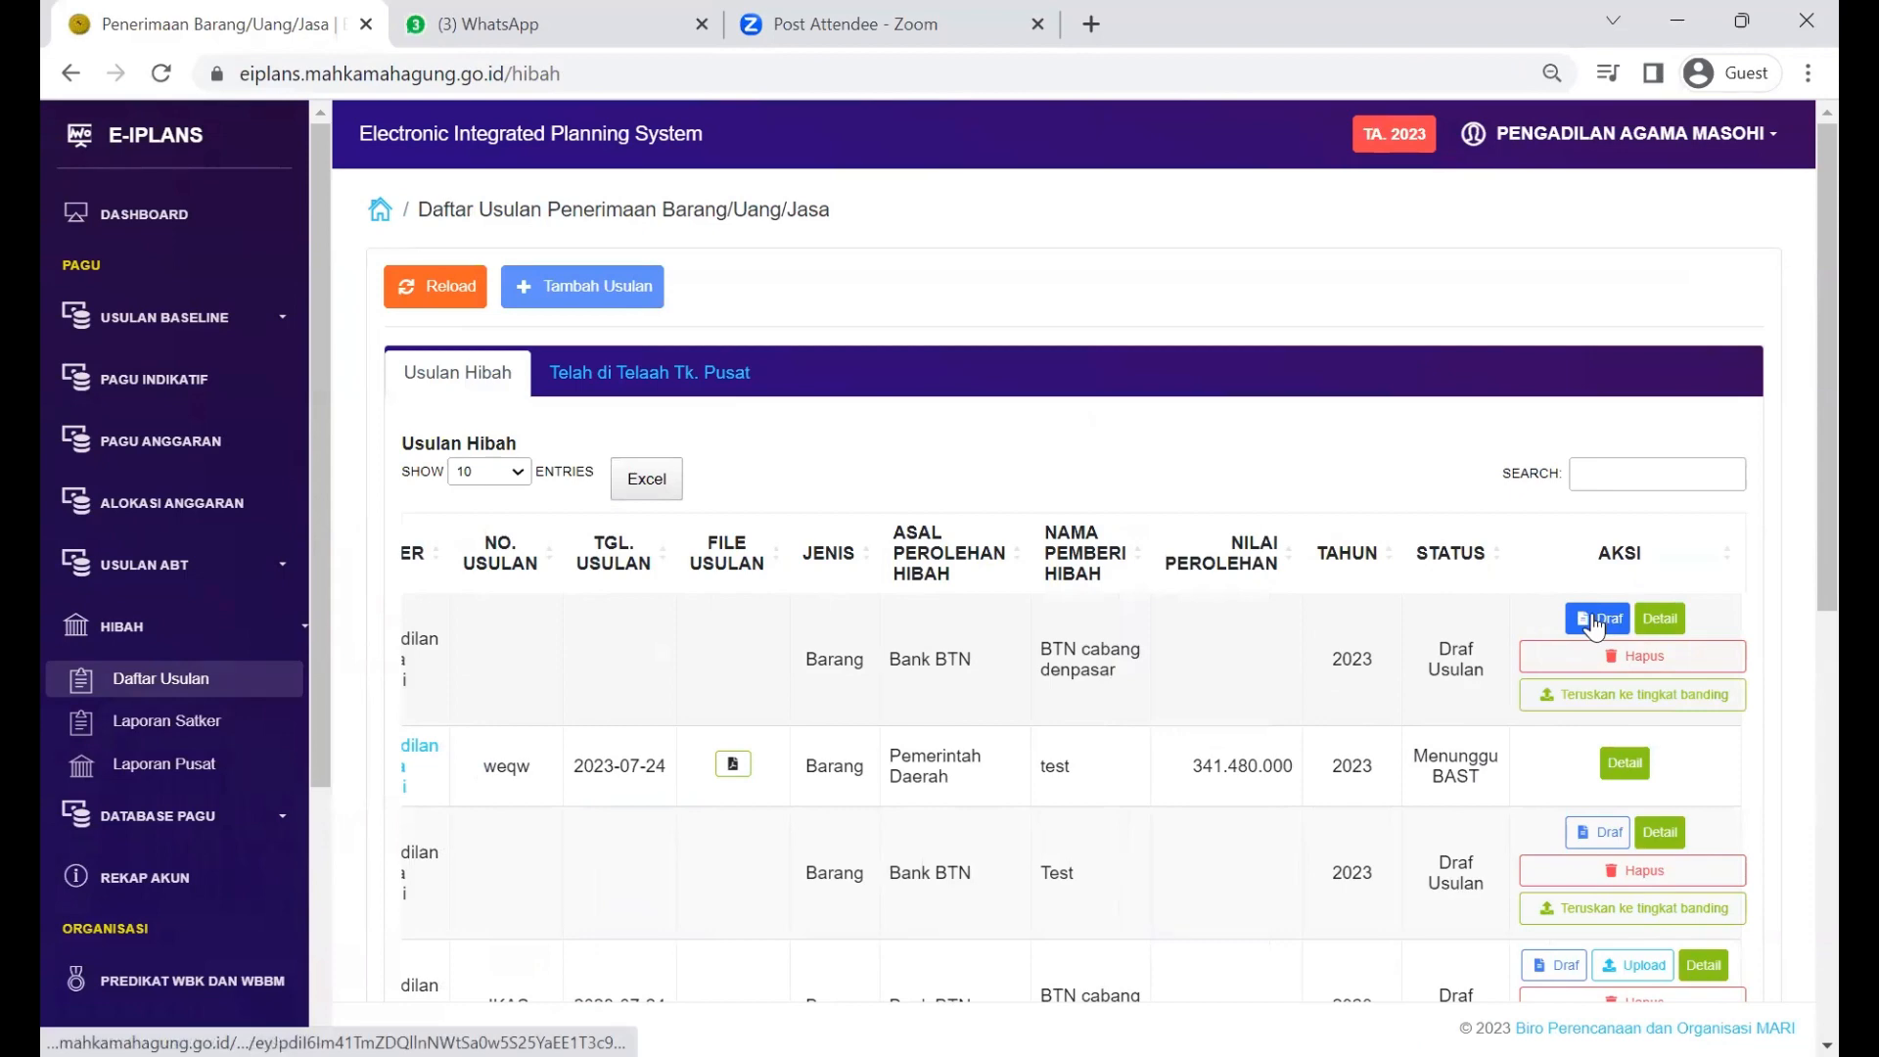
Step: Open Draf on the BTN proposal row and scroll through the Surat Pengantar and KAK fields
left_click(1594, 622)
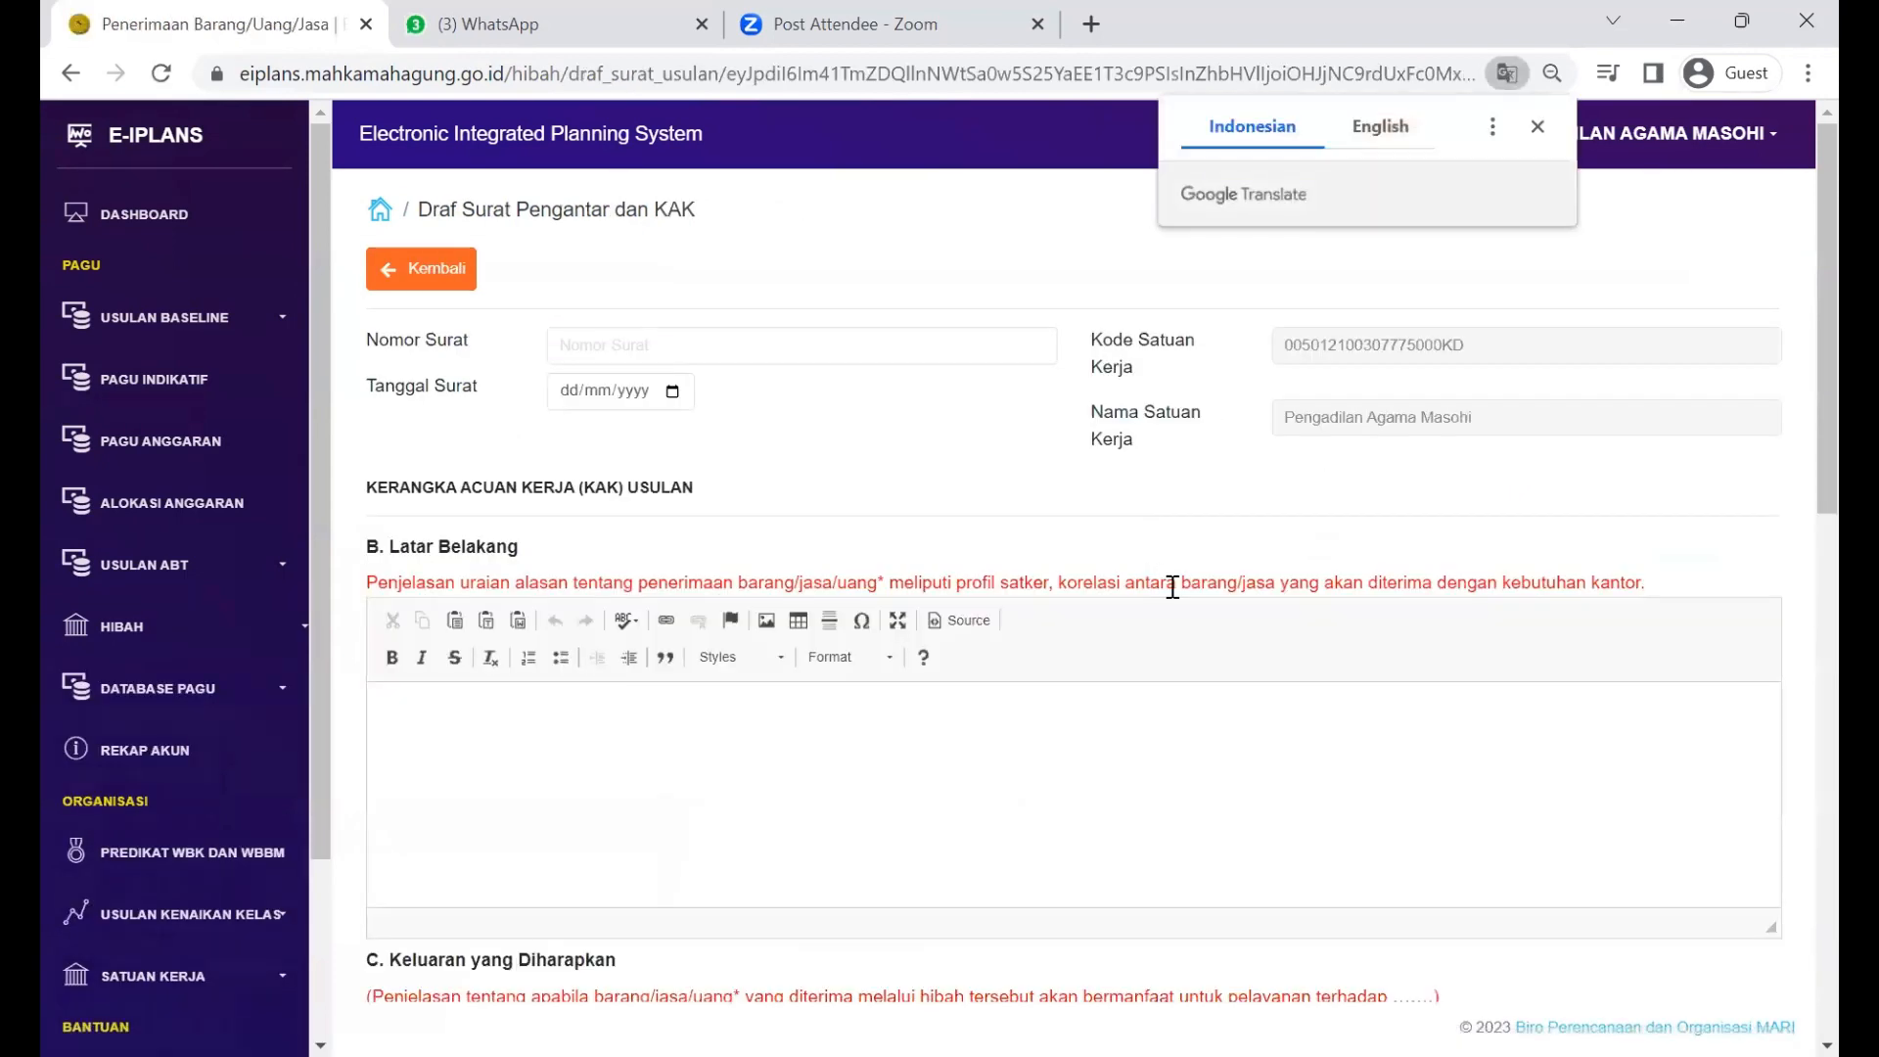
scroll(1172, 587, "down", 1)
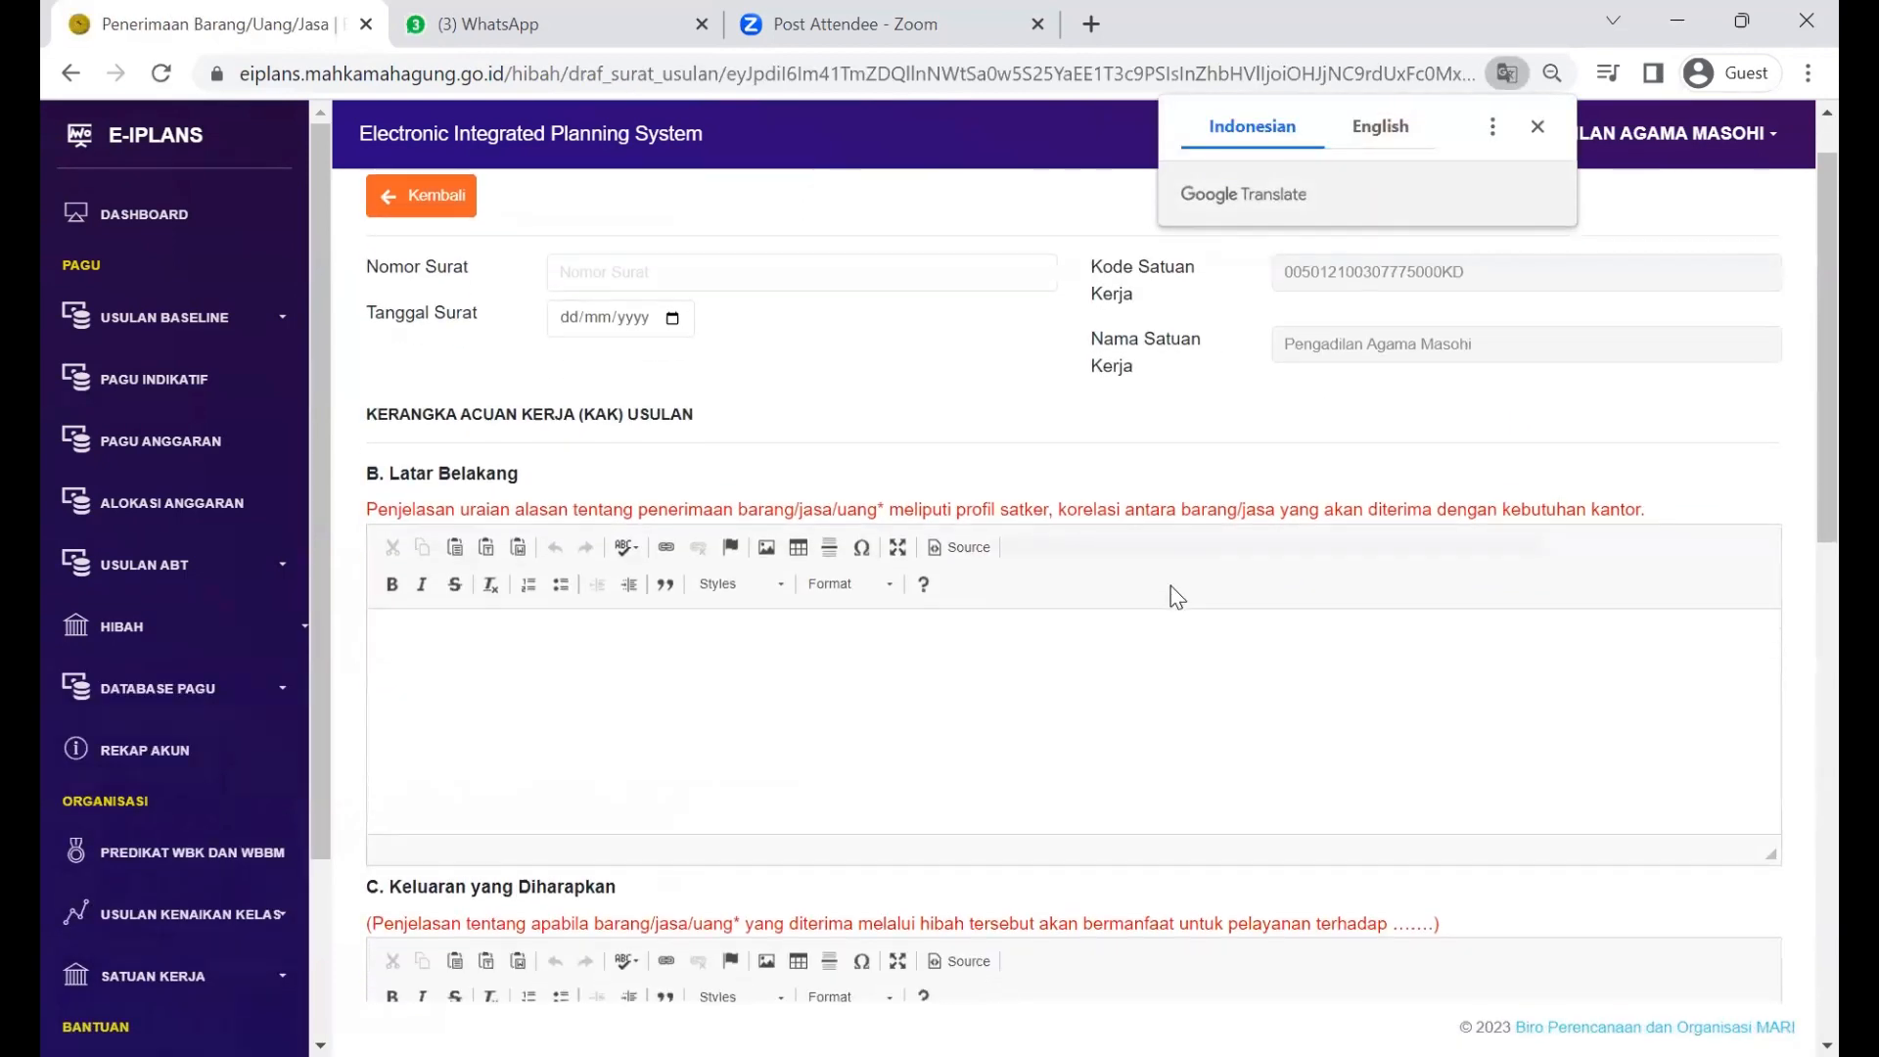
scroll(1175, 597, "down", 8)
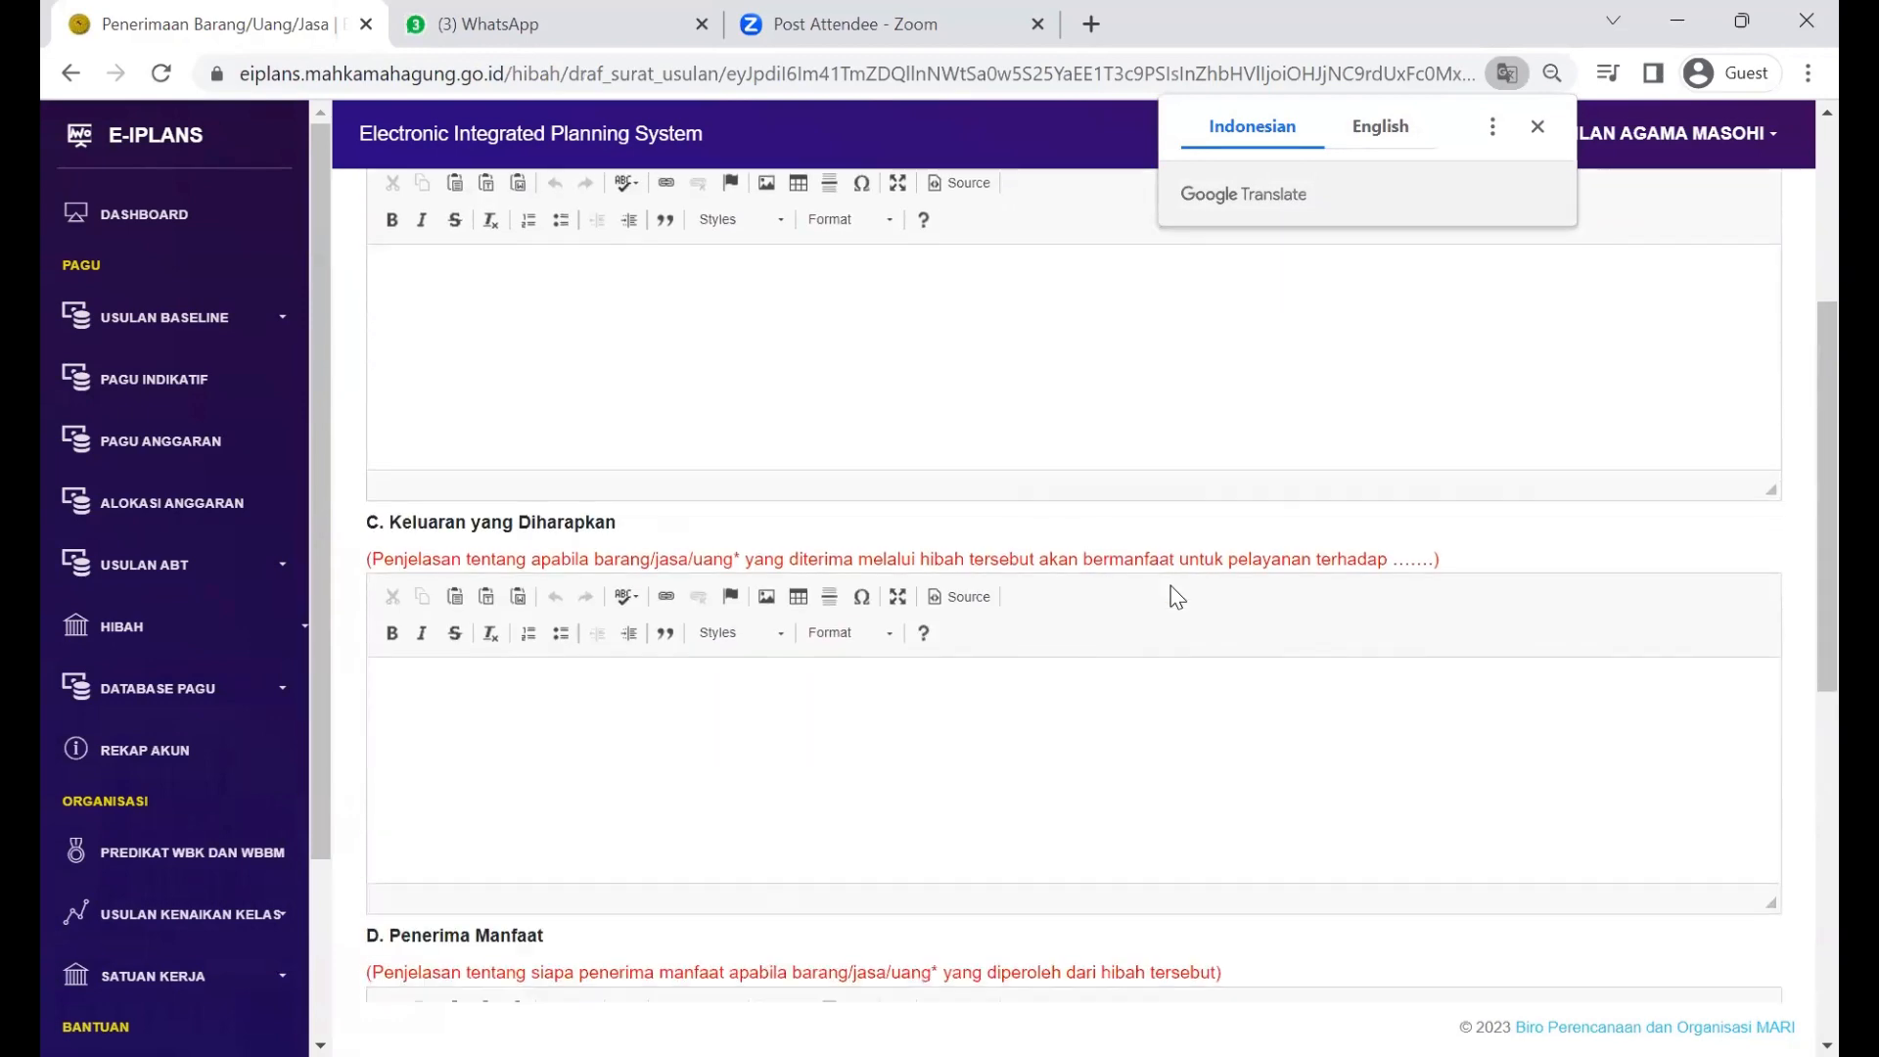
scroll(1176, 597, "down", 4)
scroll(1176, 597, "up", 13)
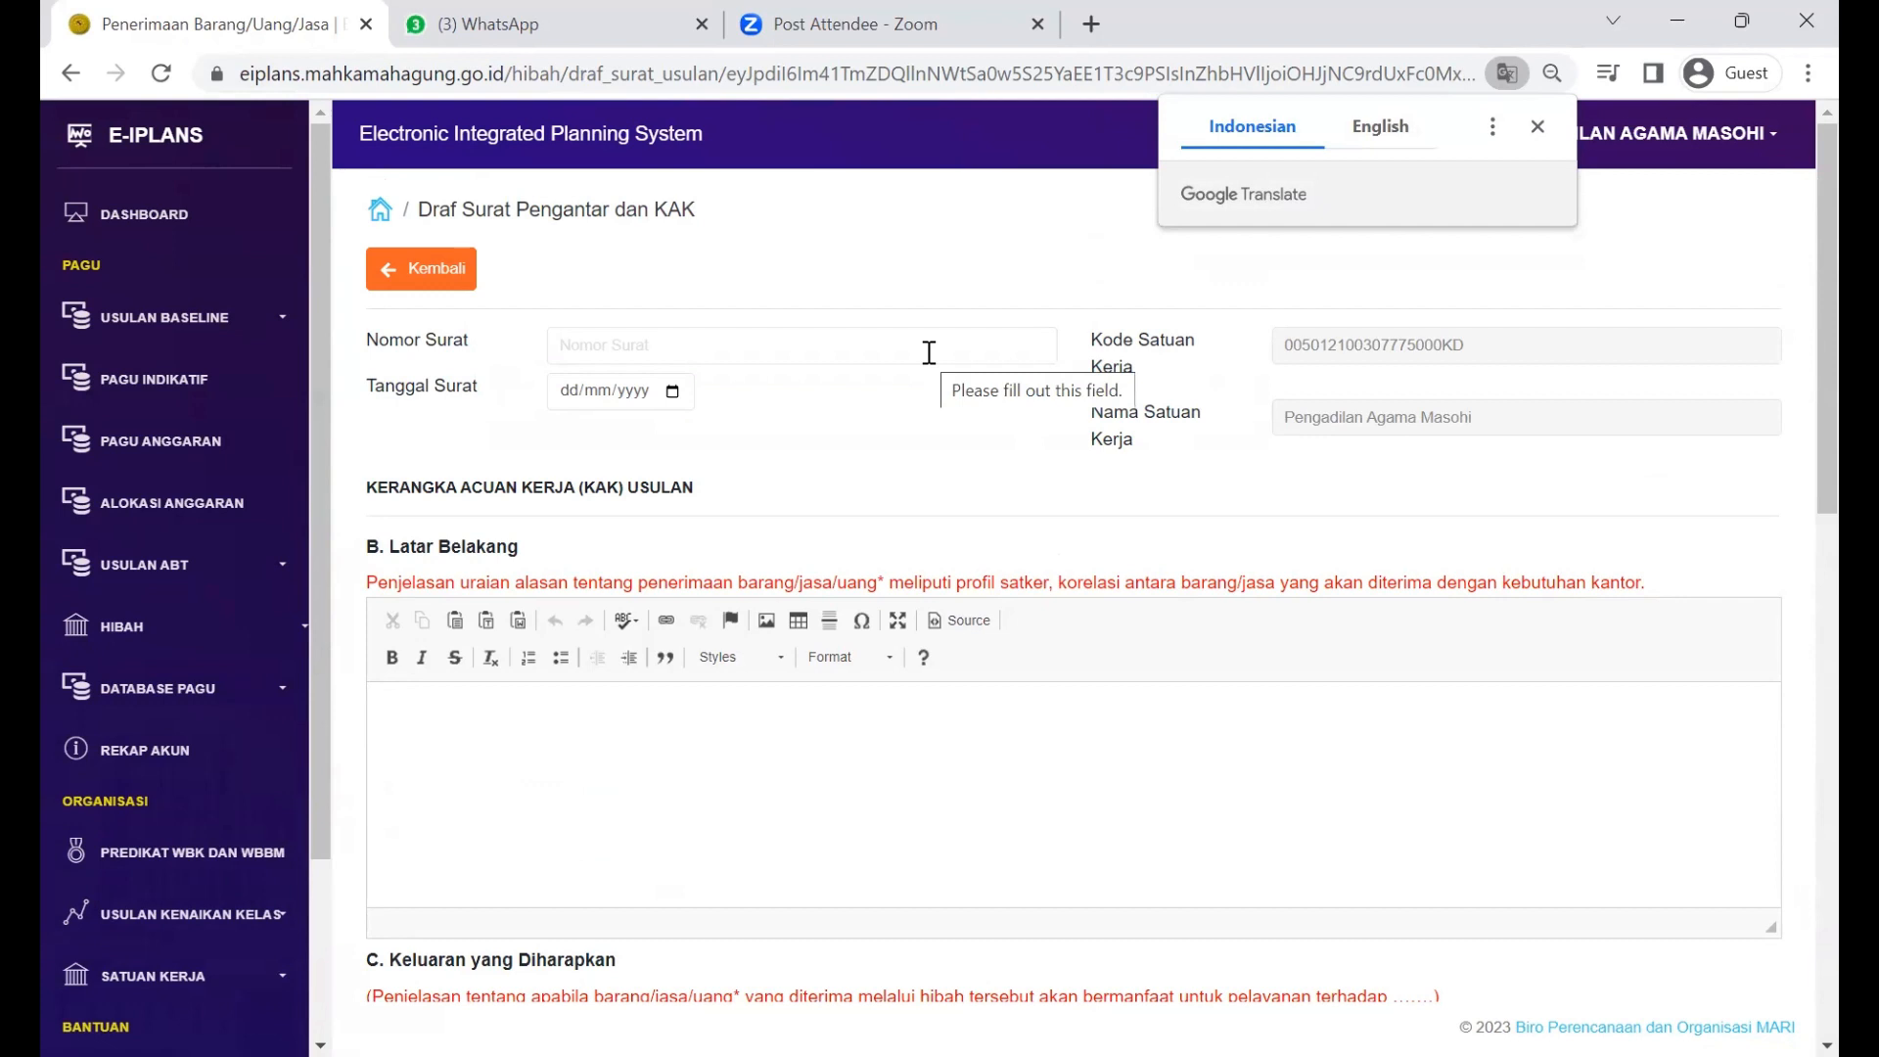
Step: Enter Cth-No.Surat as Nomor Surat and set Tanggal Surat to 25/07/2023
left_click(929, 353)
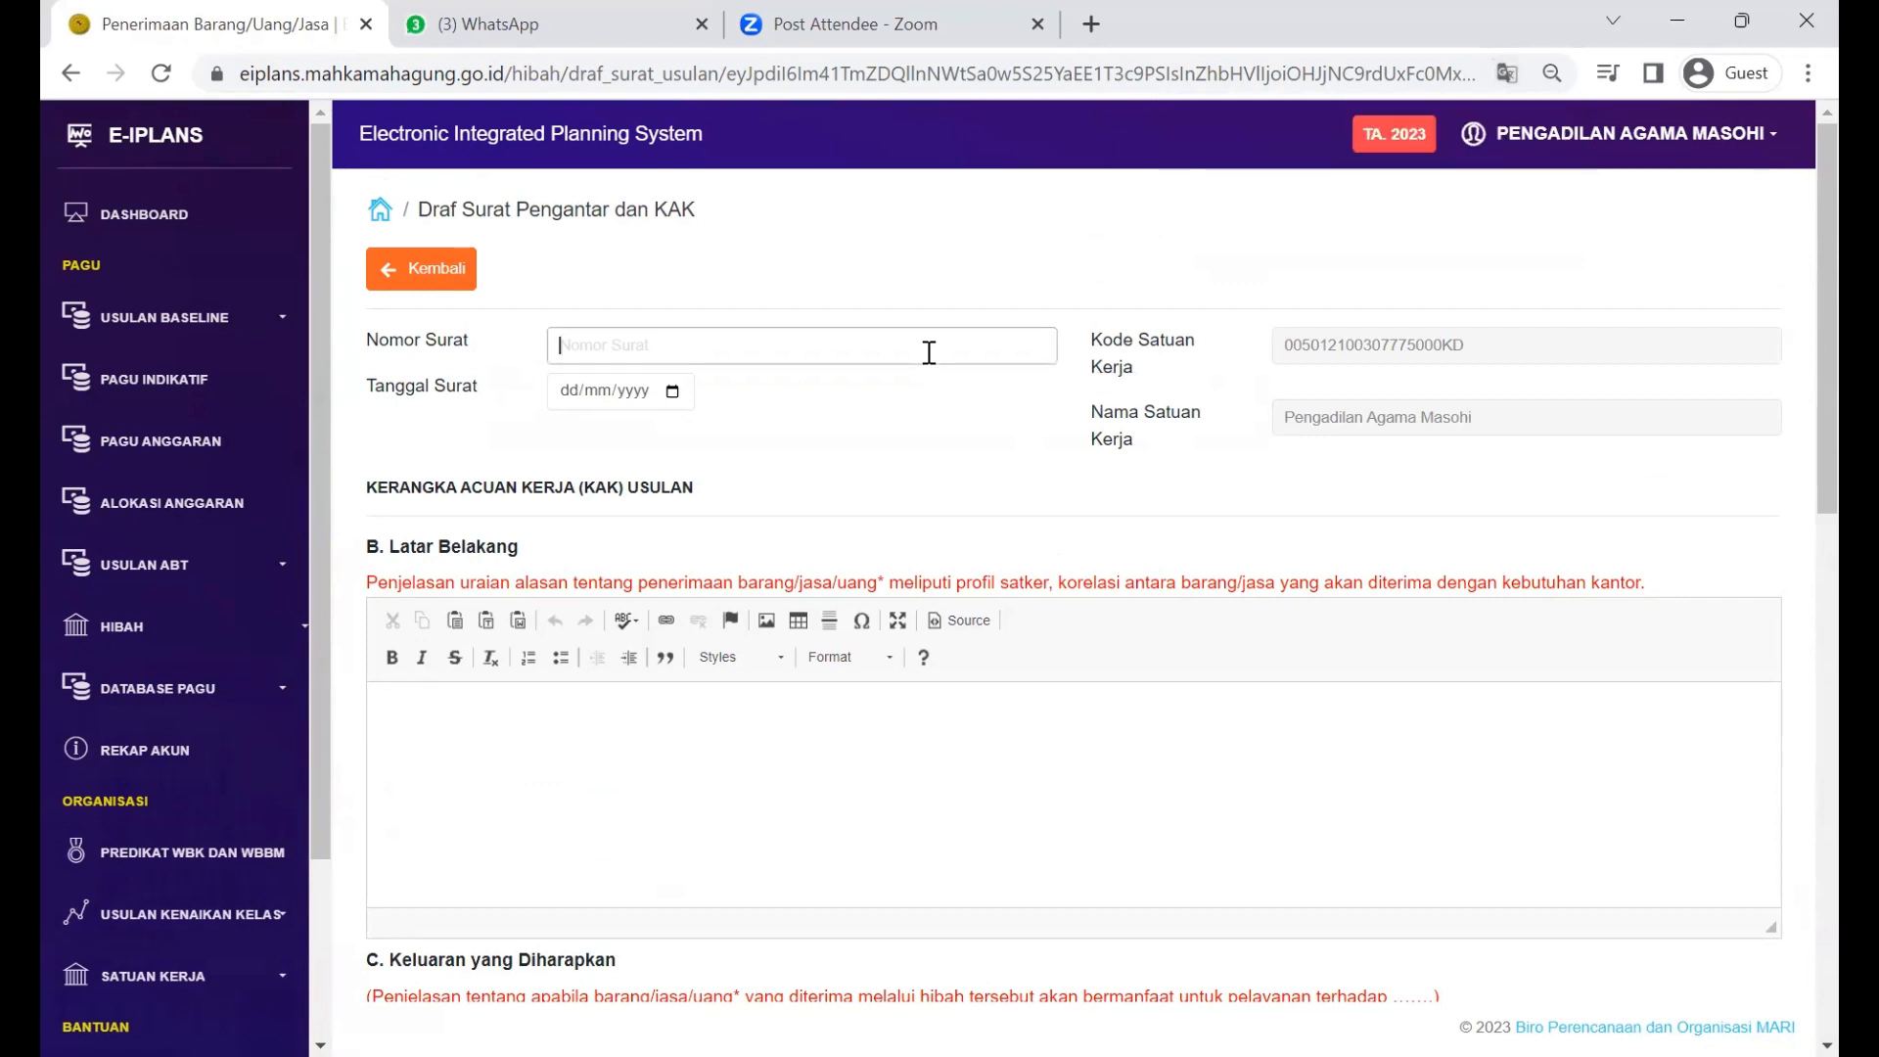
type("Cth-No.Surat")
key("Tab")
key("space")
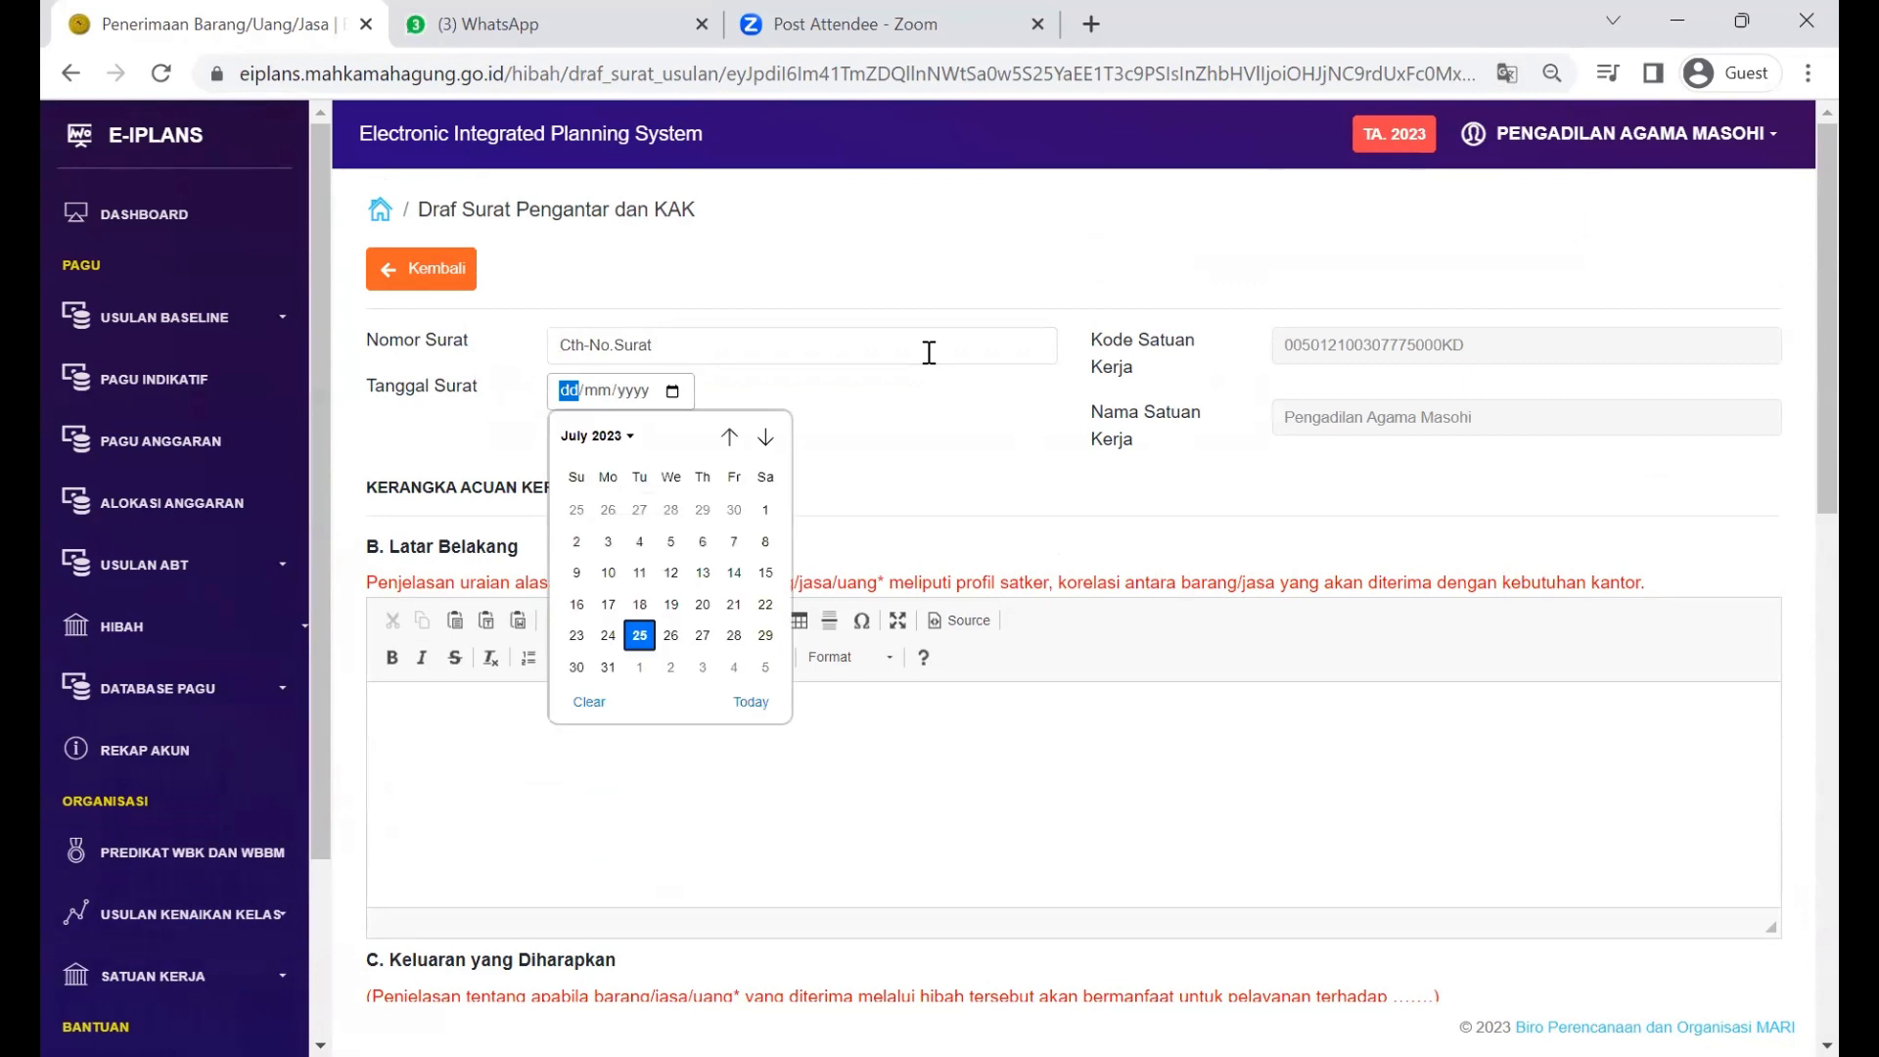
key("Return")
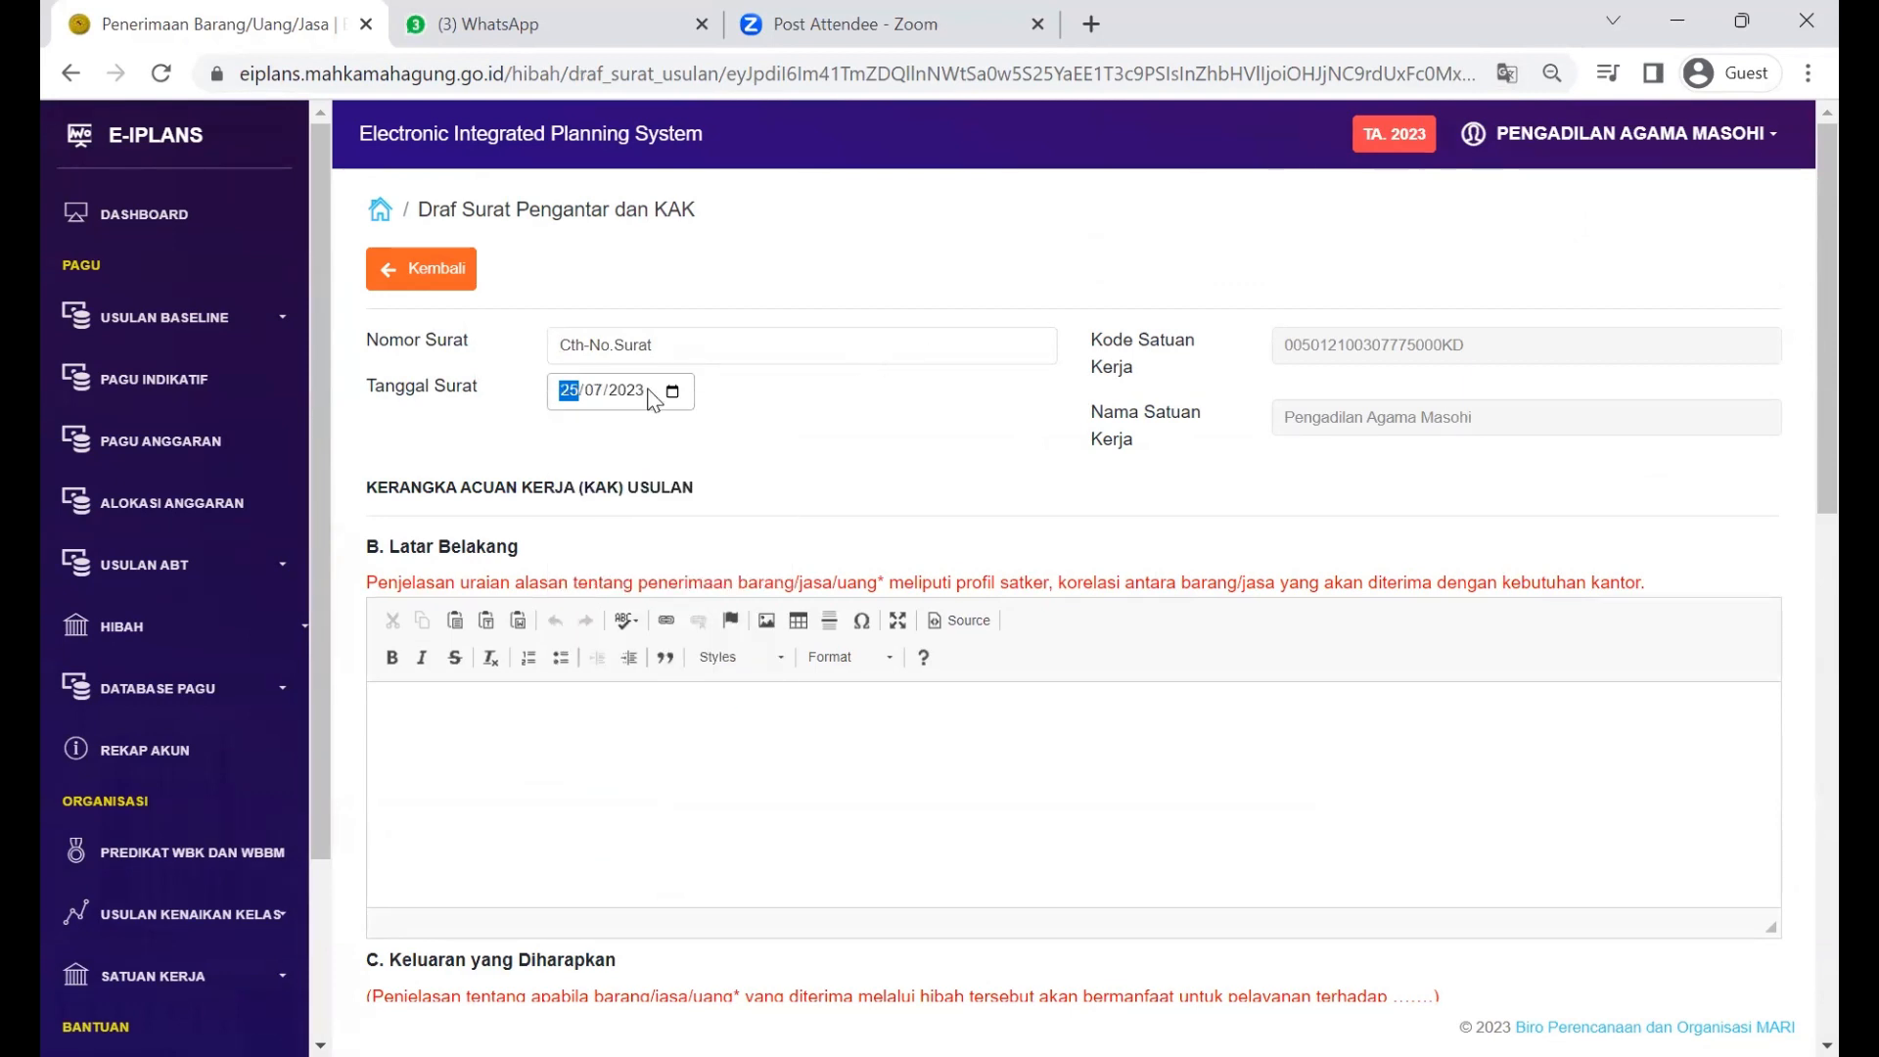
left_click(671, 391)
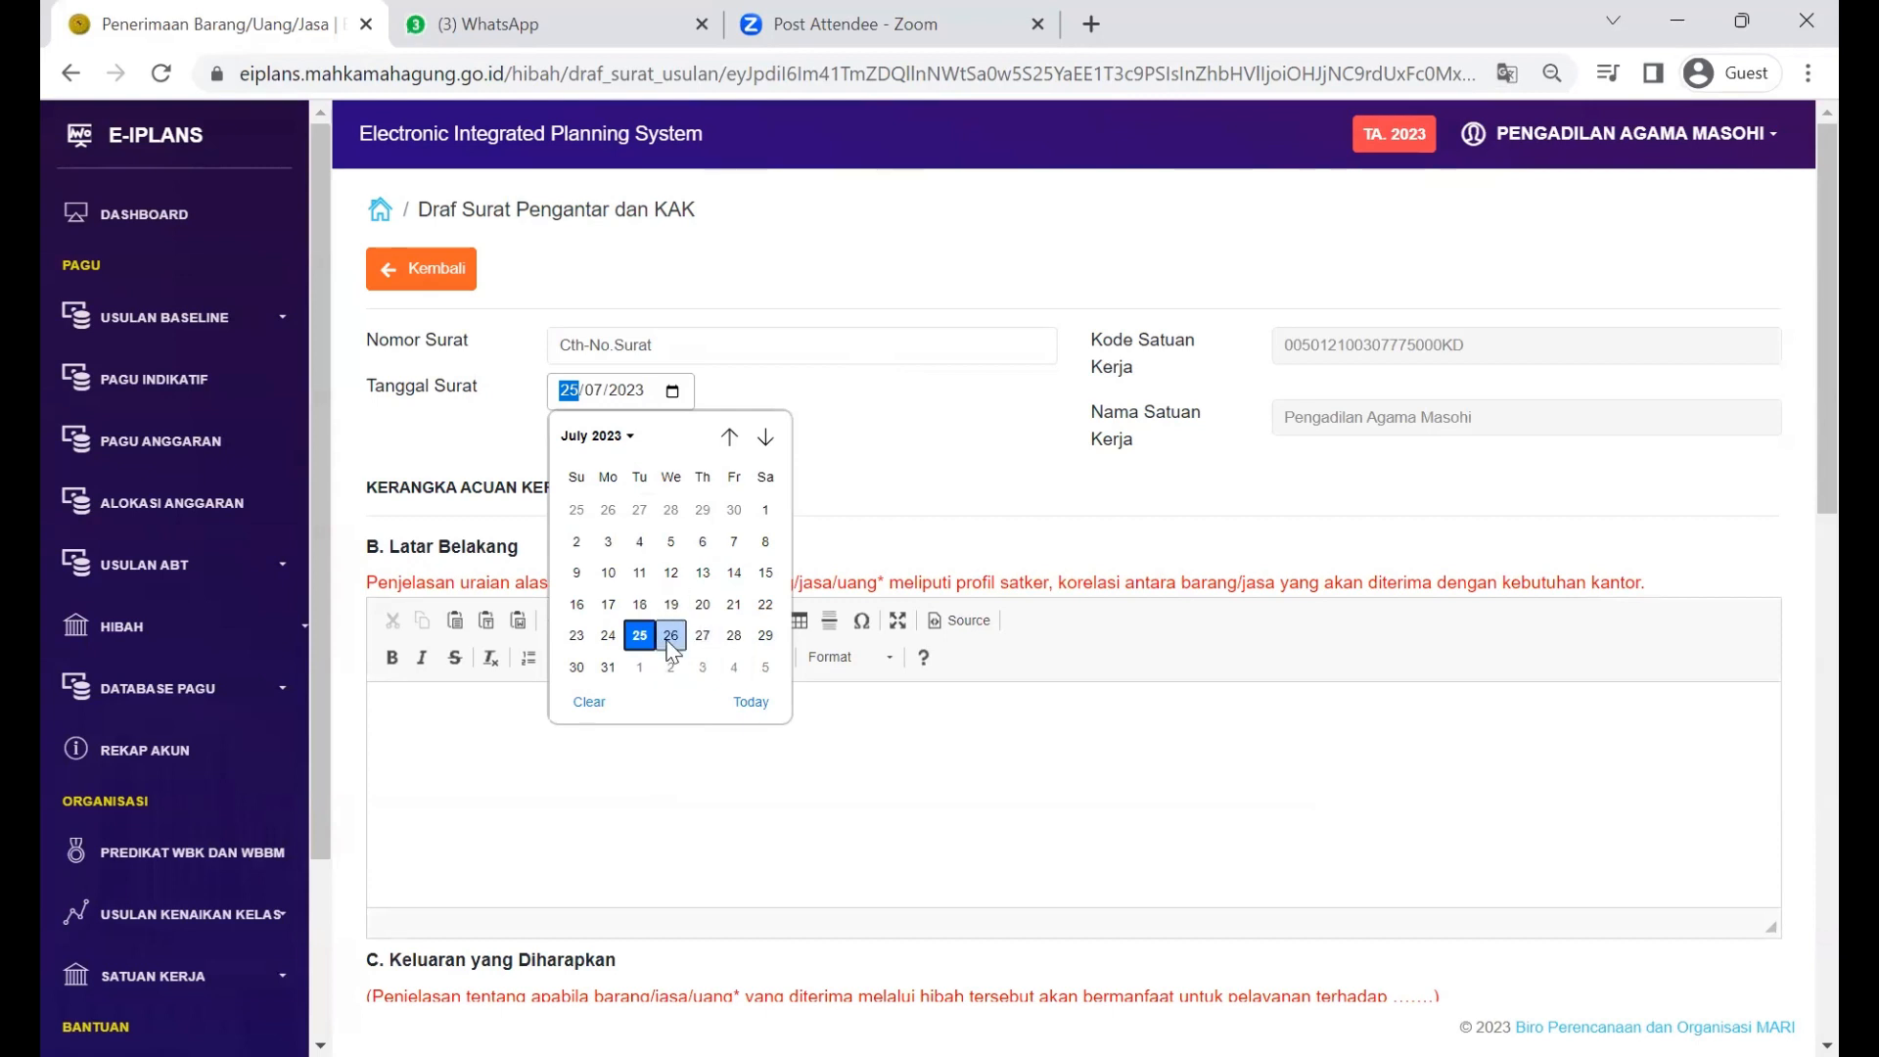
Step: Move down to Latar Belakang and highlight, then deselect, its guidance sentence
scroll(672, 650, "down", 1)
left_click(669, 653)
scroll(741, 699, "down", 1)
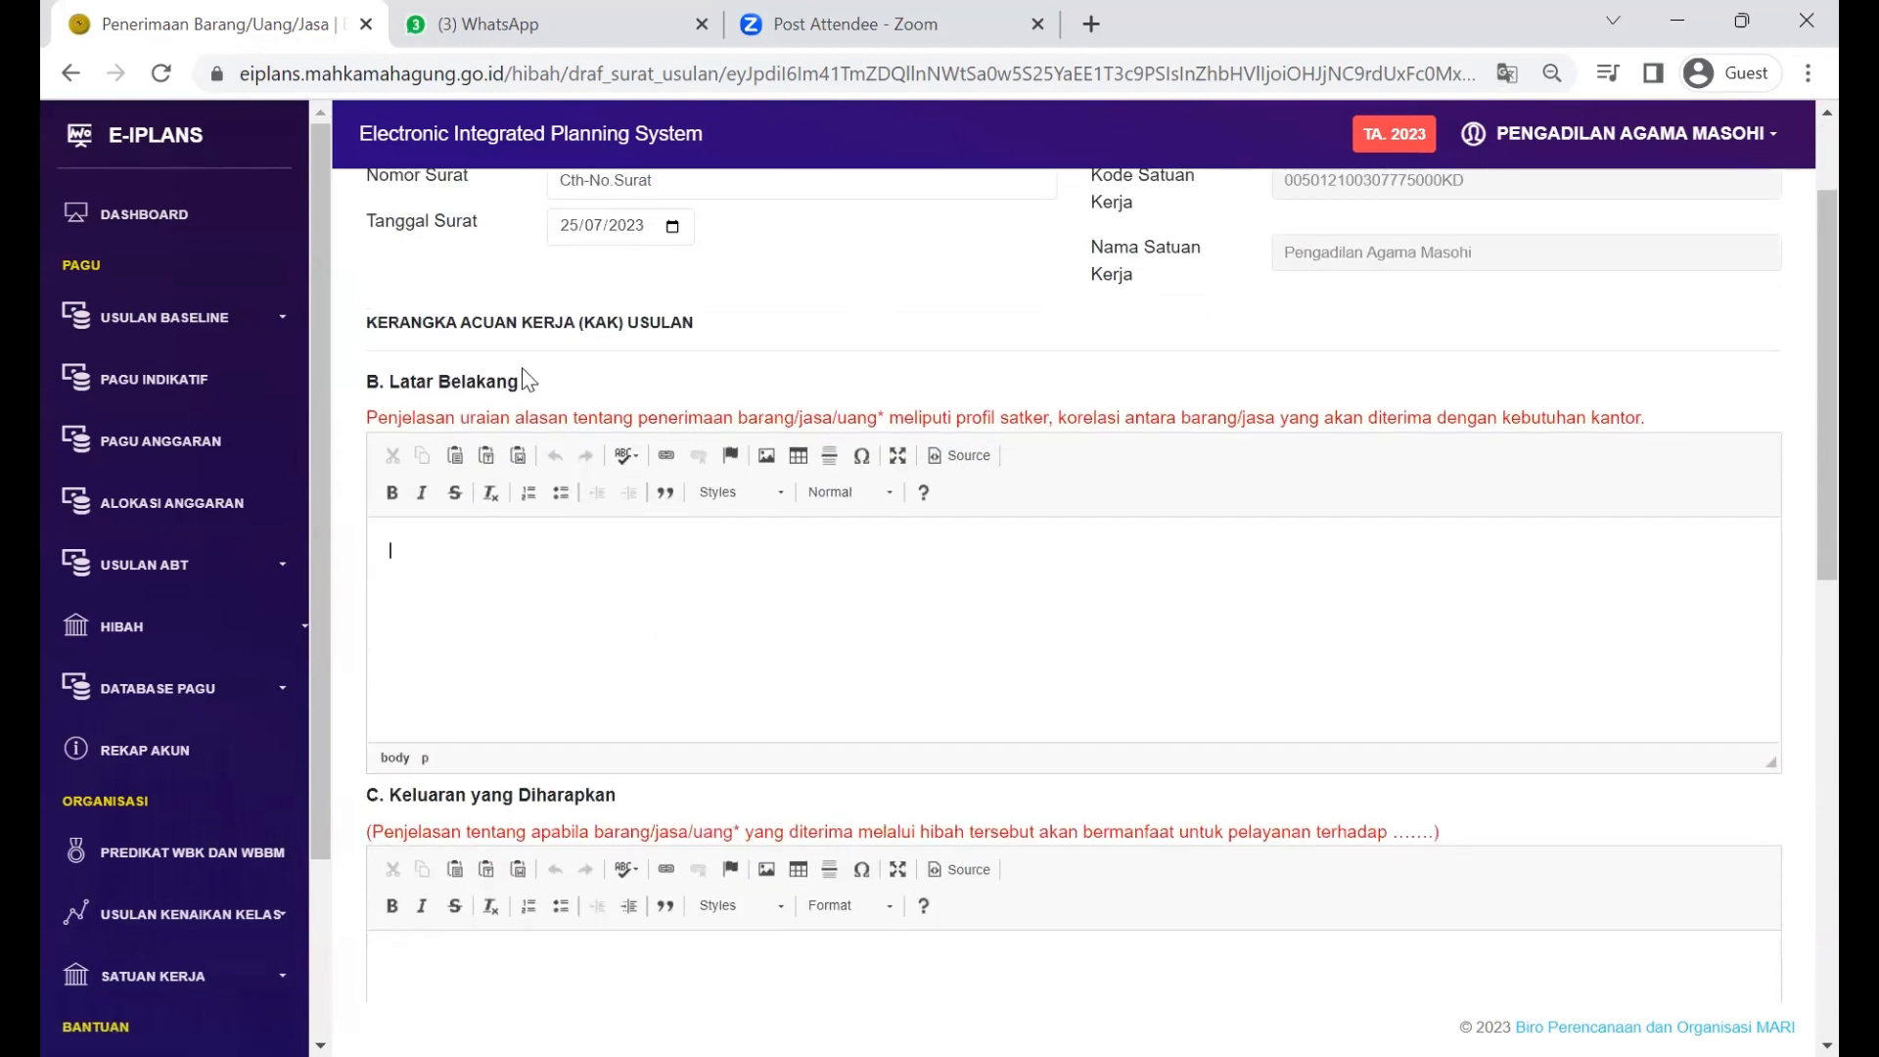
left_click_drag(362, 411, 1480, 419)
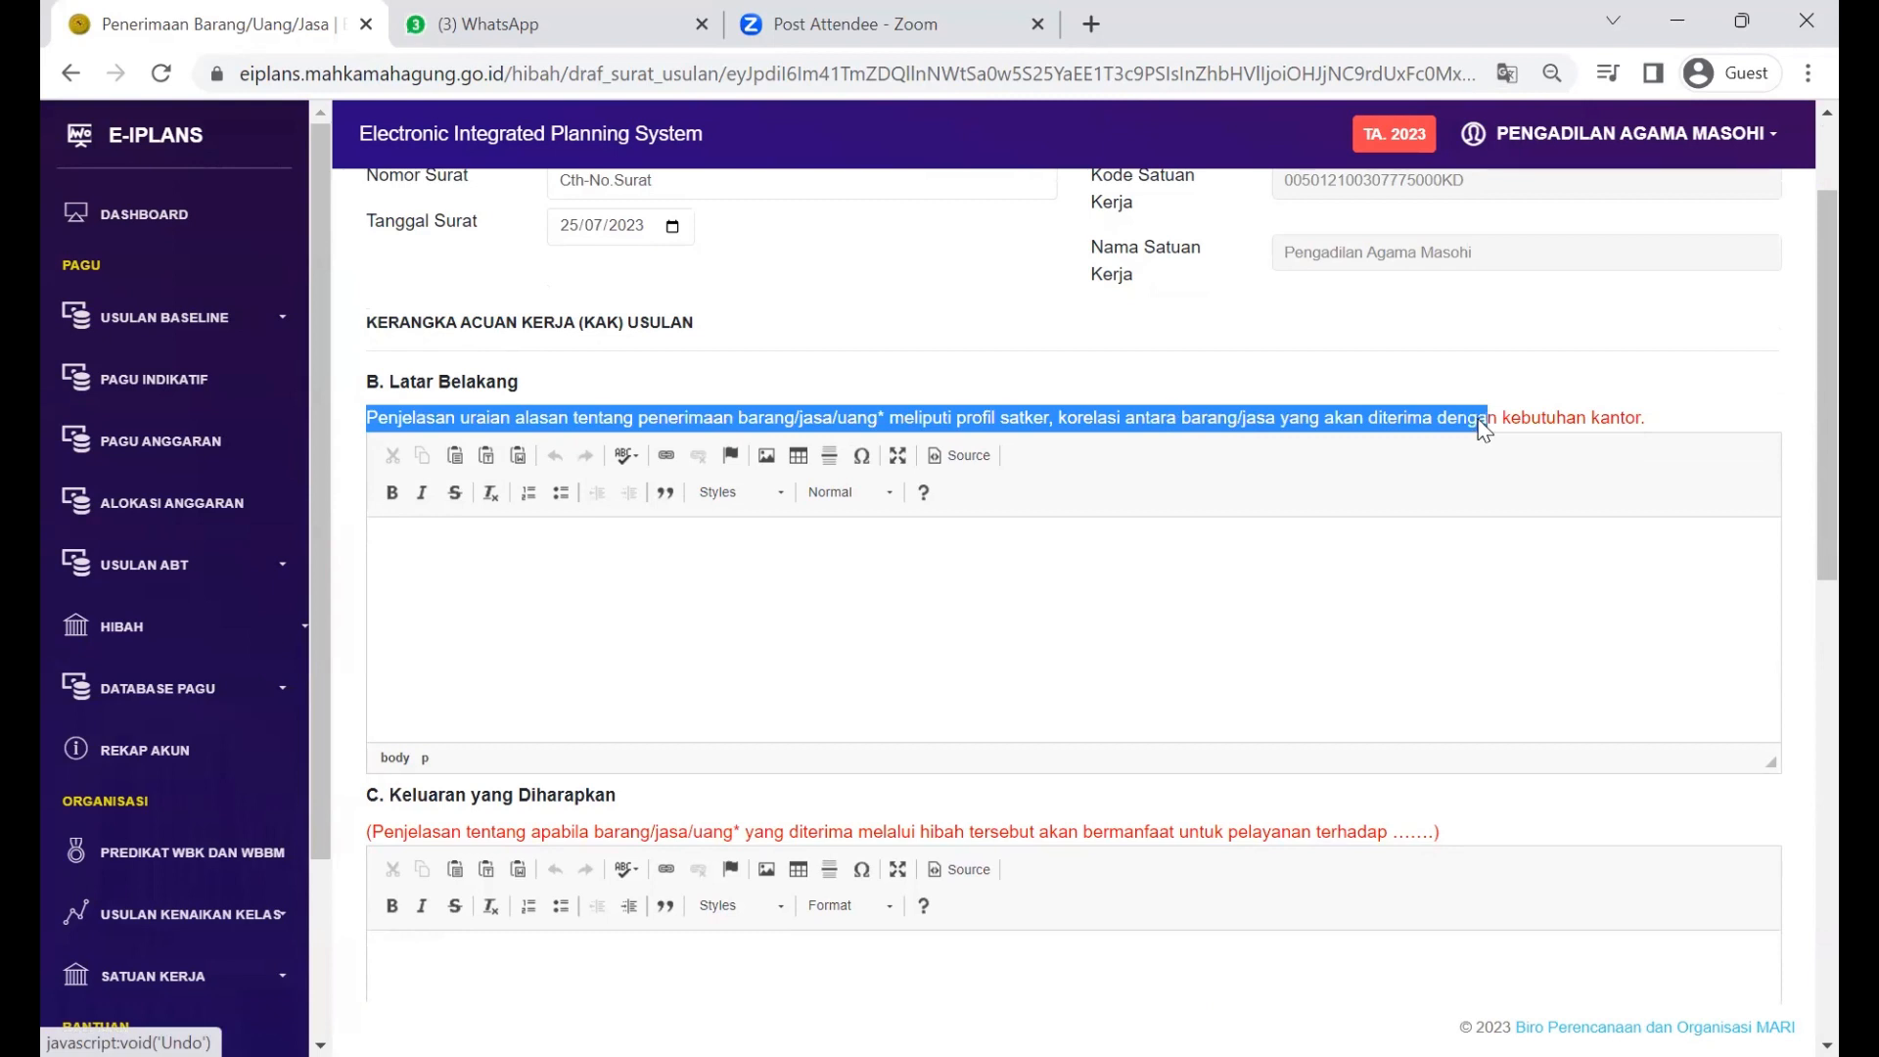
left_click(1359, 366)
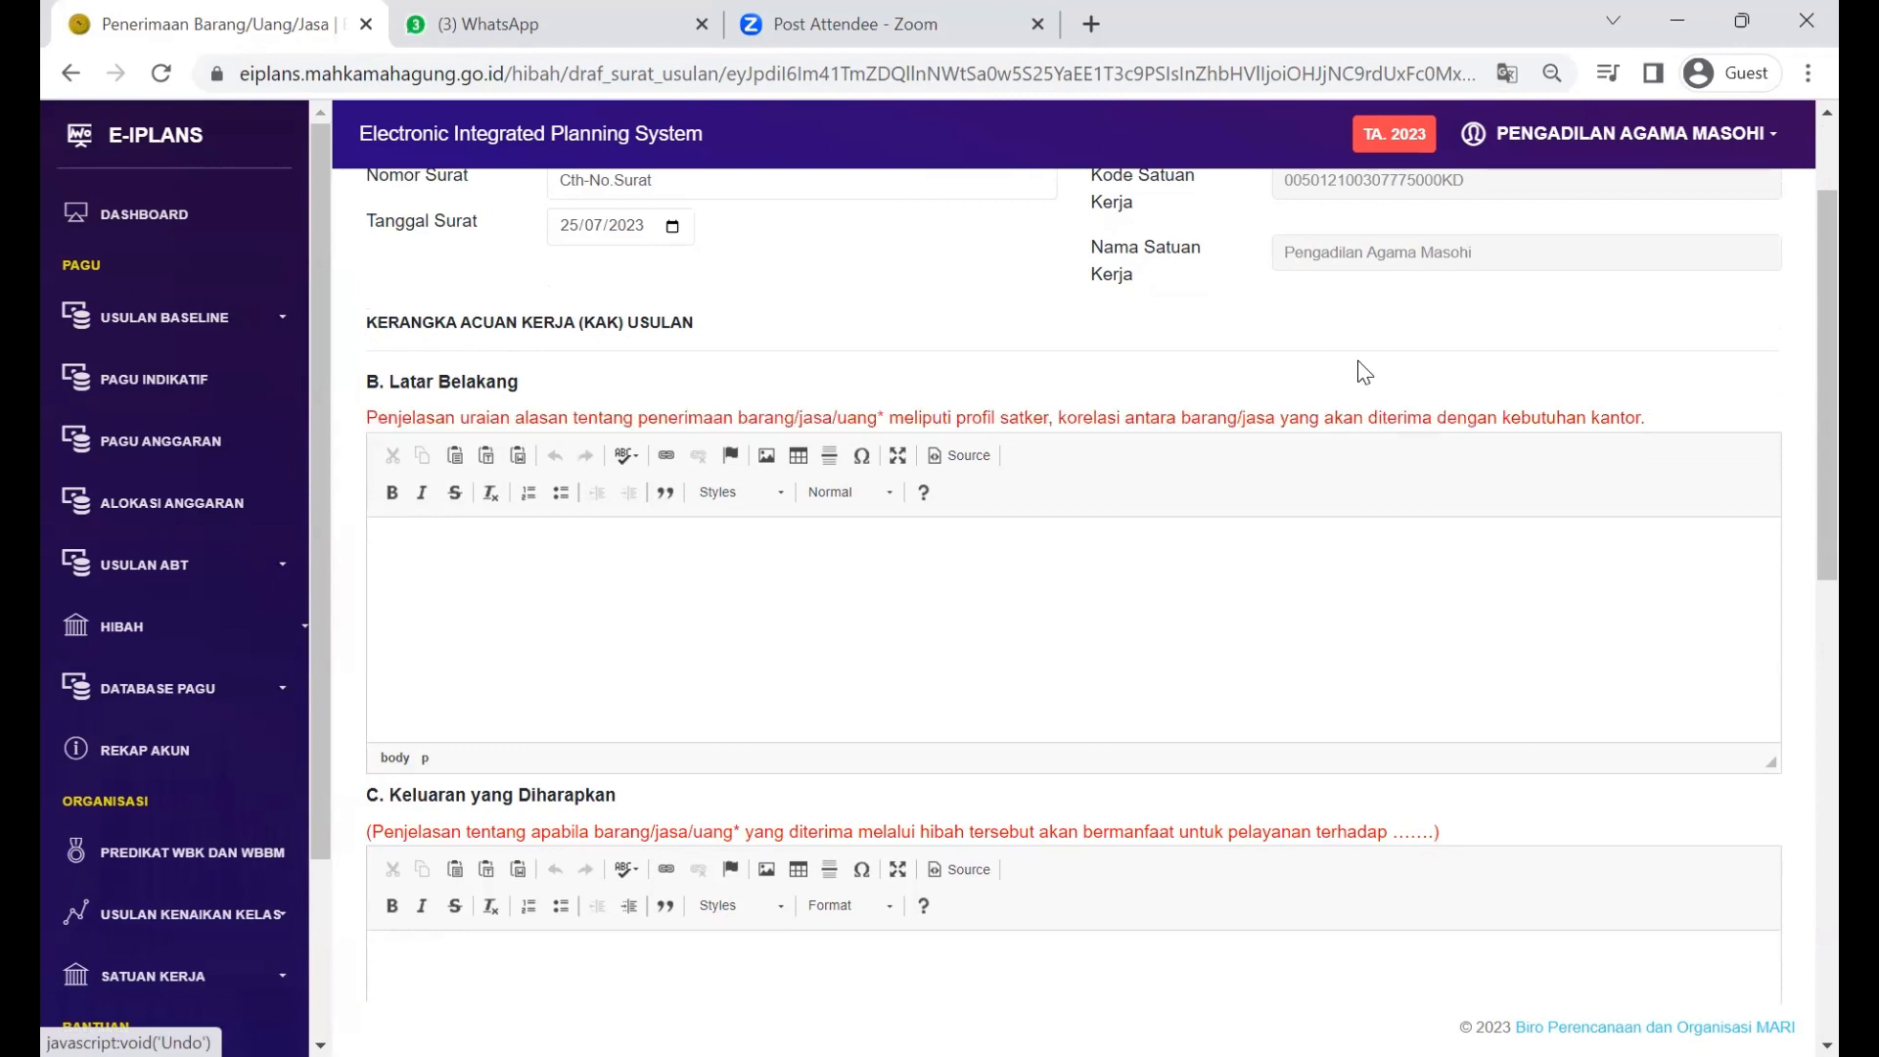
Step: Type 'Dalam rangka .............' into the empty Latar Belakang editor, correcting a typo
left_click(1268, 584)
type("Dlaa")
key("BackSpace")
key("BackSpace")
key("BackSpace")
type("alam rangka .............")
scroll(1268, 585, "down", 1)
Step: Enter 'Hibah yang diterima akan dimanfaatkan untuk mengoptimalkan pelayanan pada PTSP' in section C
left_click(1189, 811)
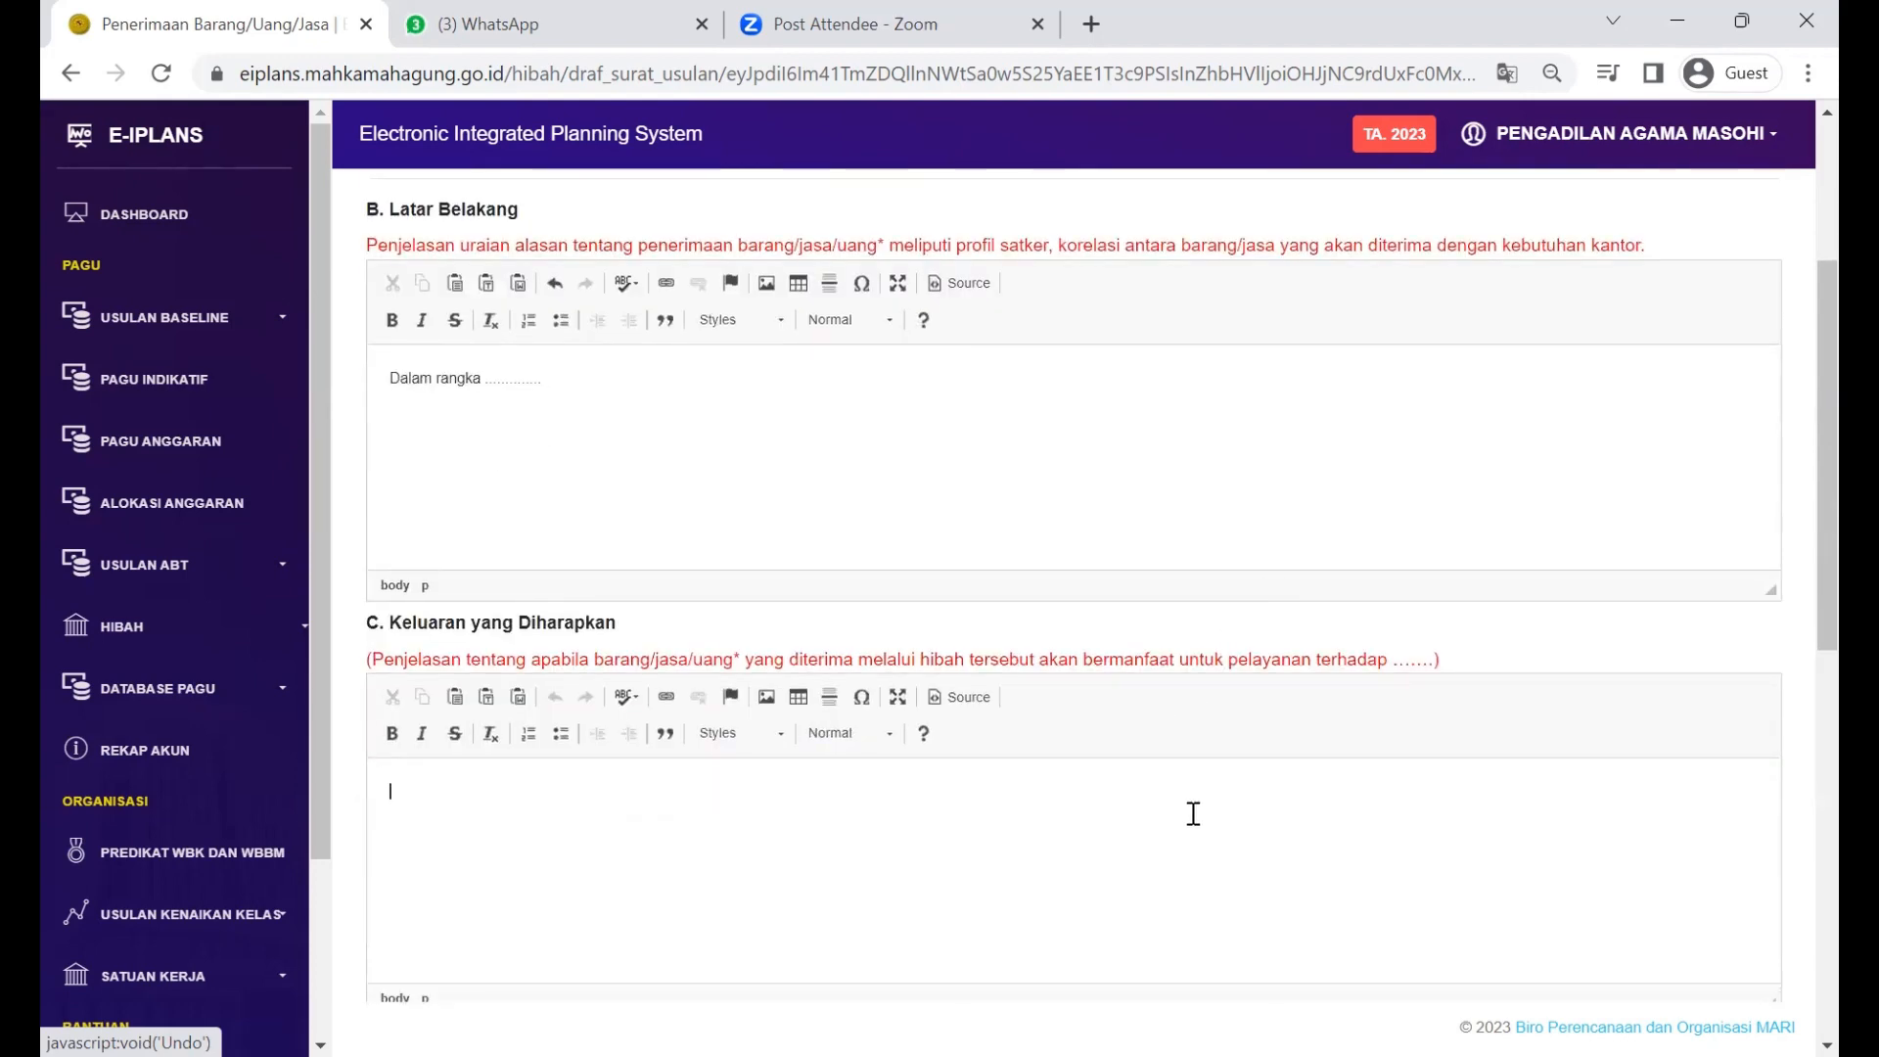
scroll(1116, 554, "down", 1)
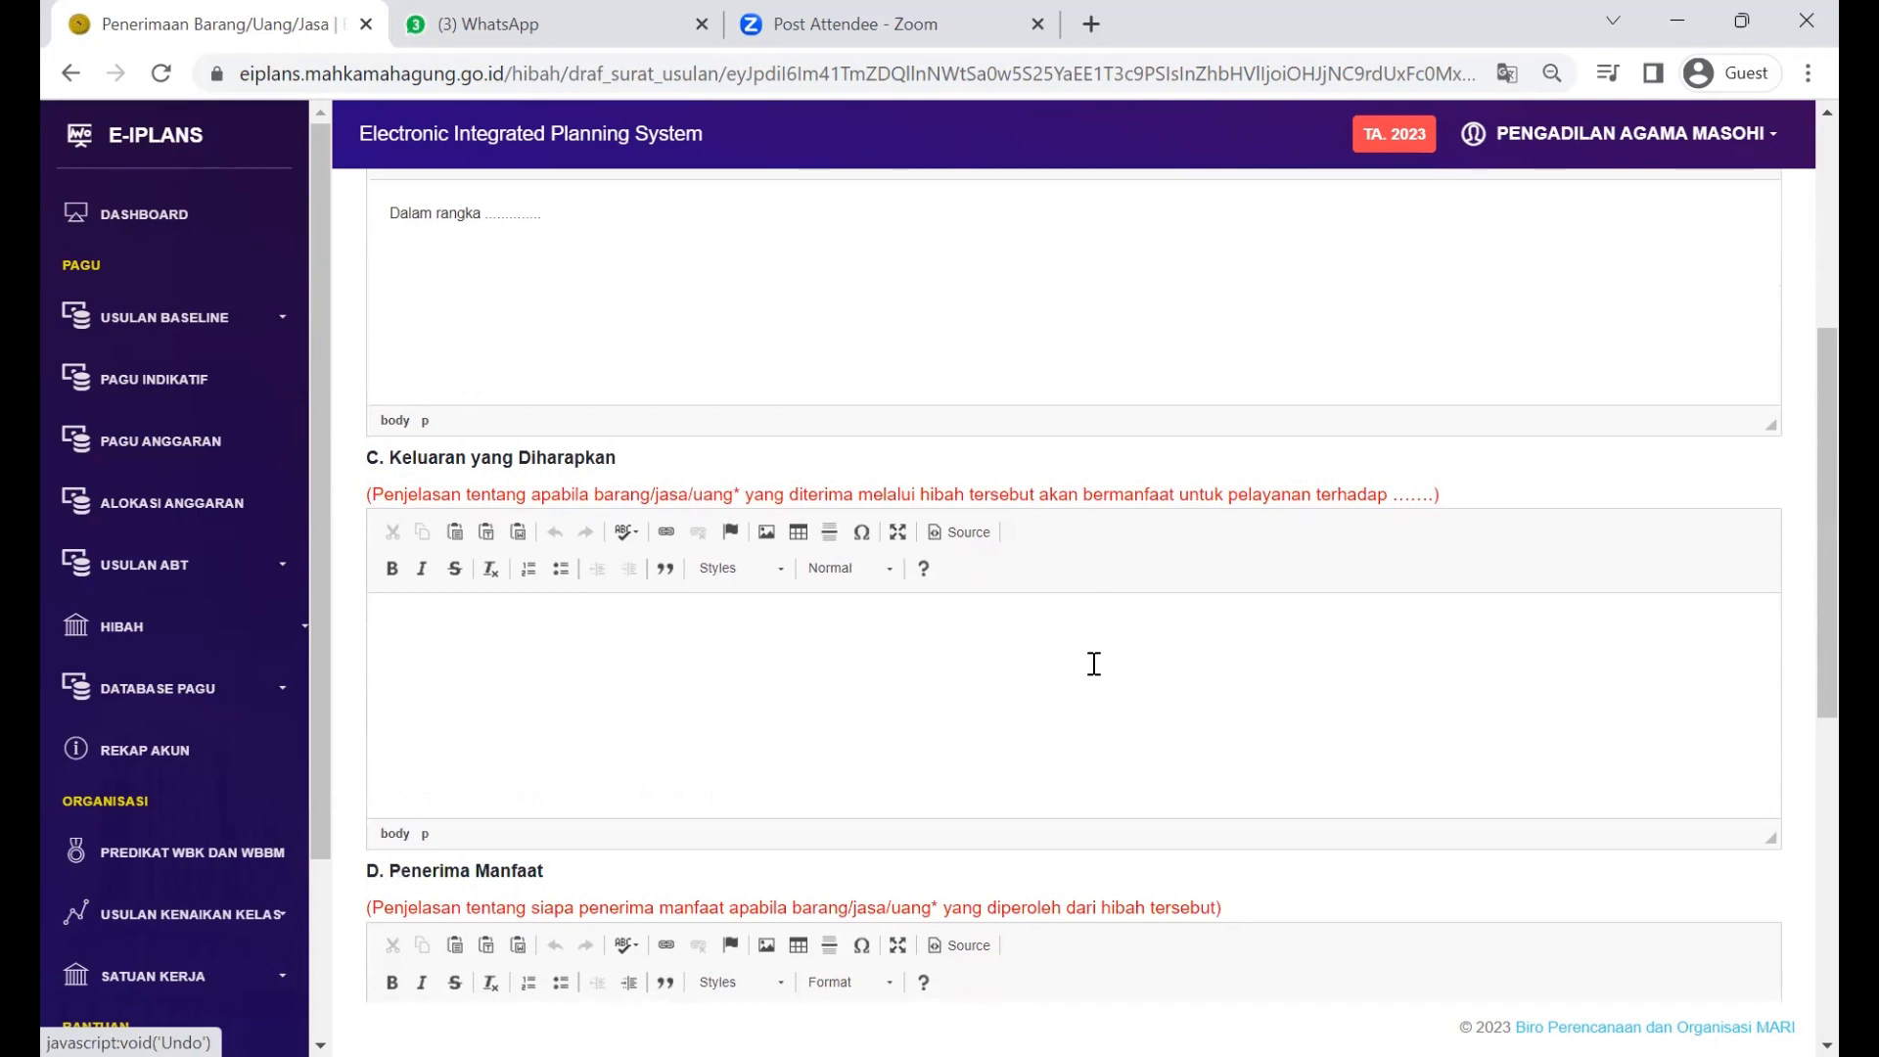
type("Hibah yang diterima")
scroll(1094, 664, "down", 1)
scroll(1094, 664, "up", 1)
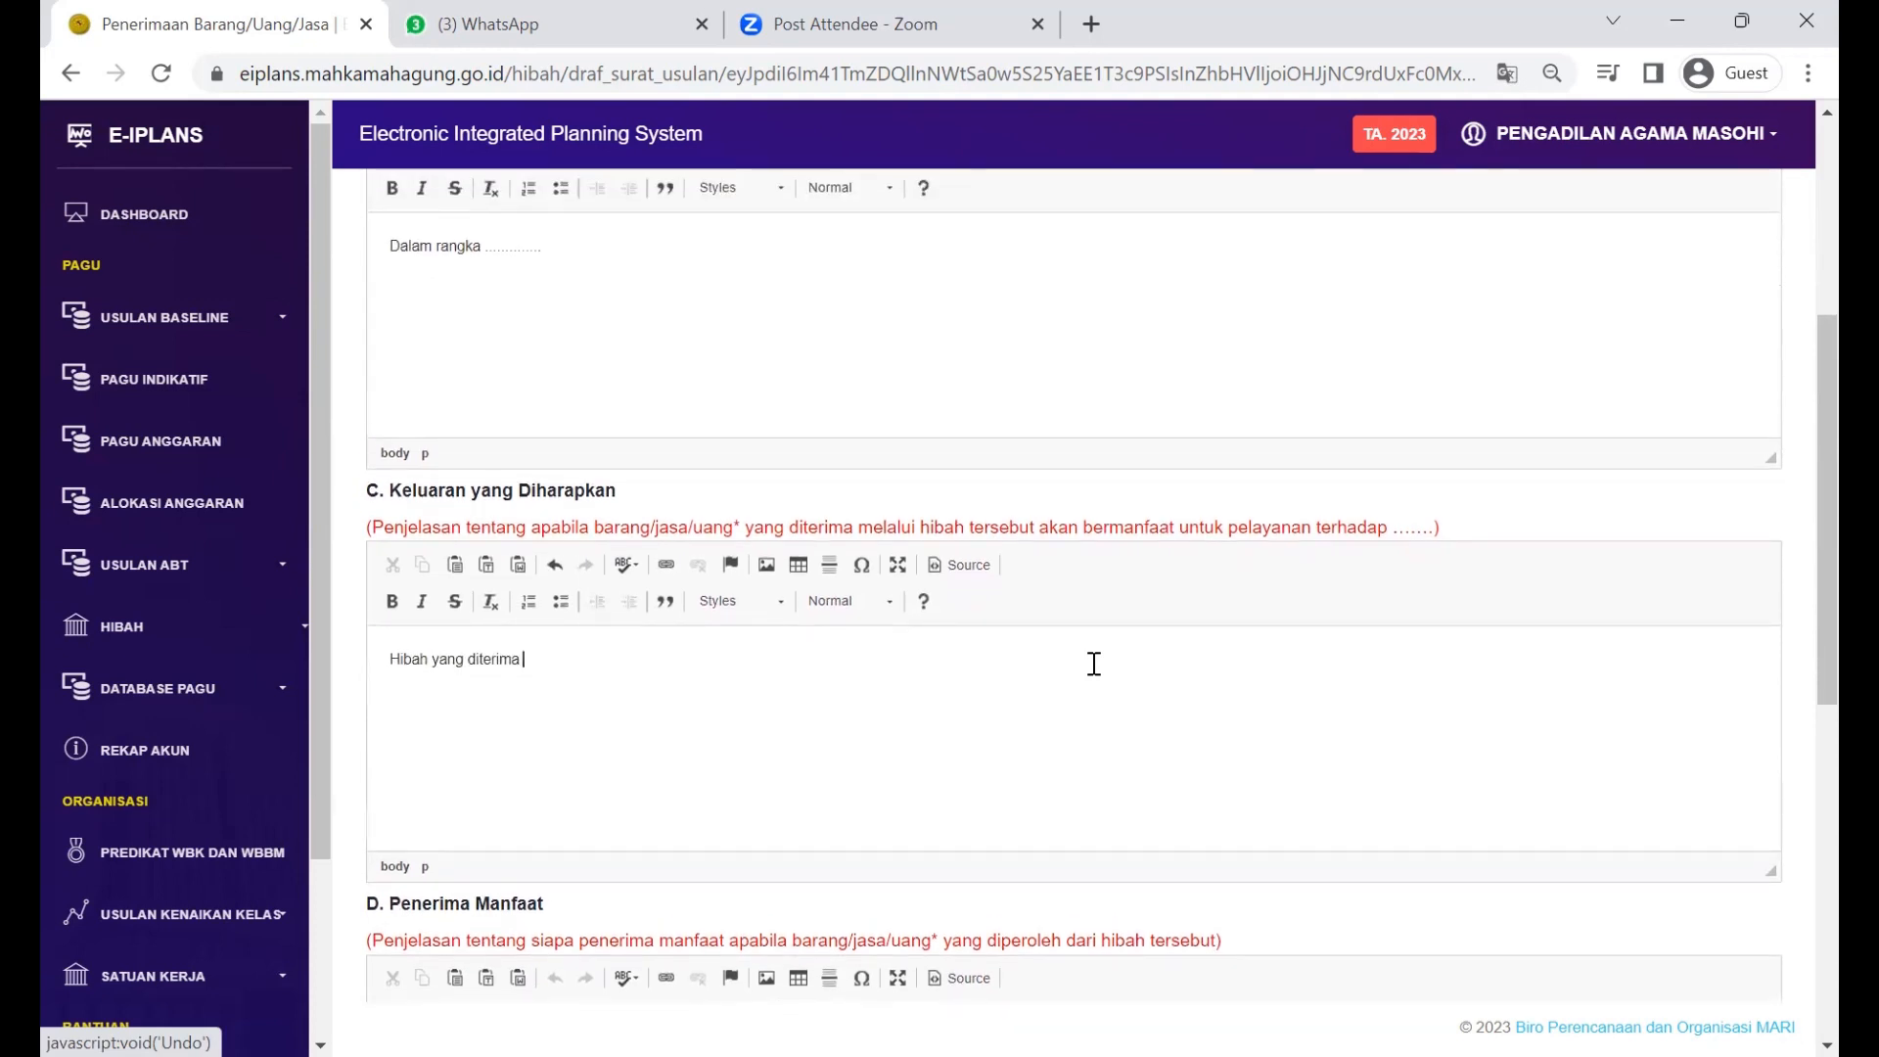
type("akan dimanfaatkan untuk ")
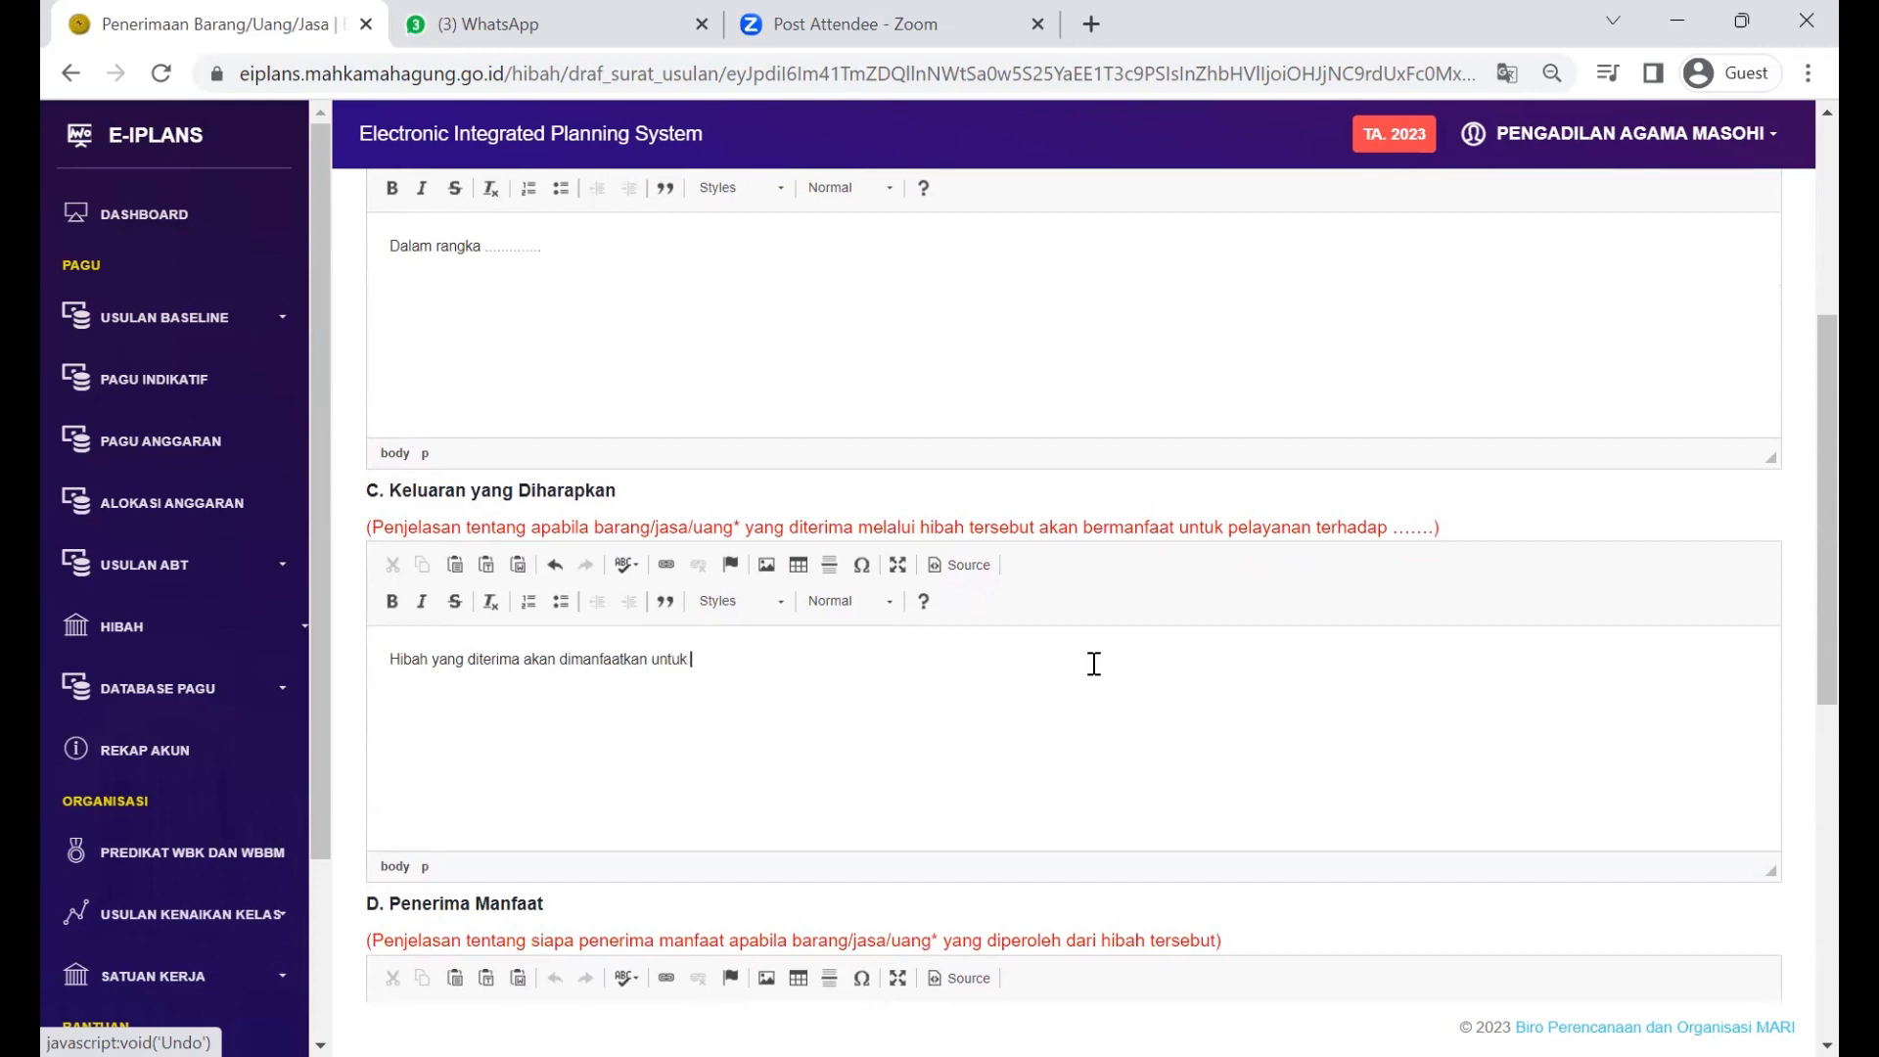
type("mengoptimalkan pelayanan pada PTSP")
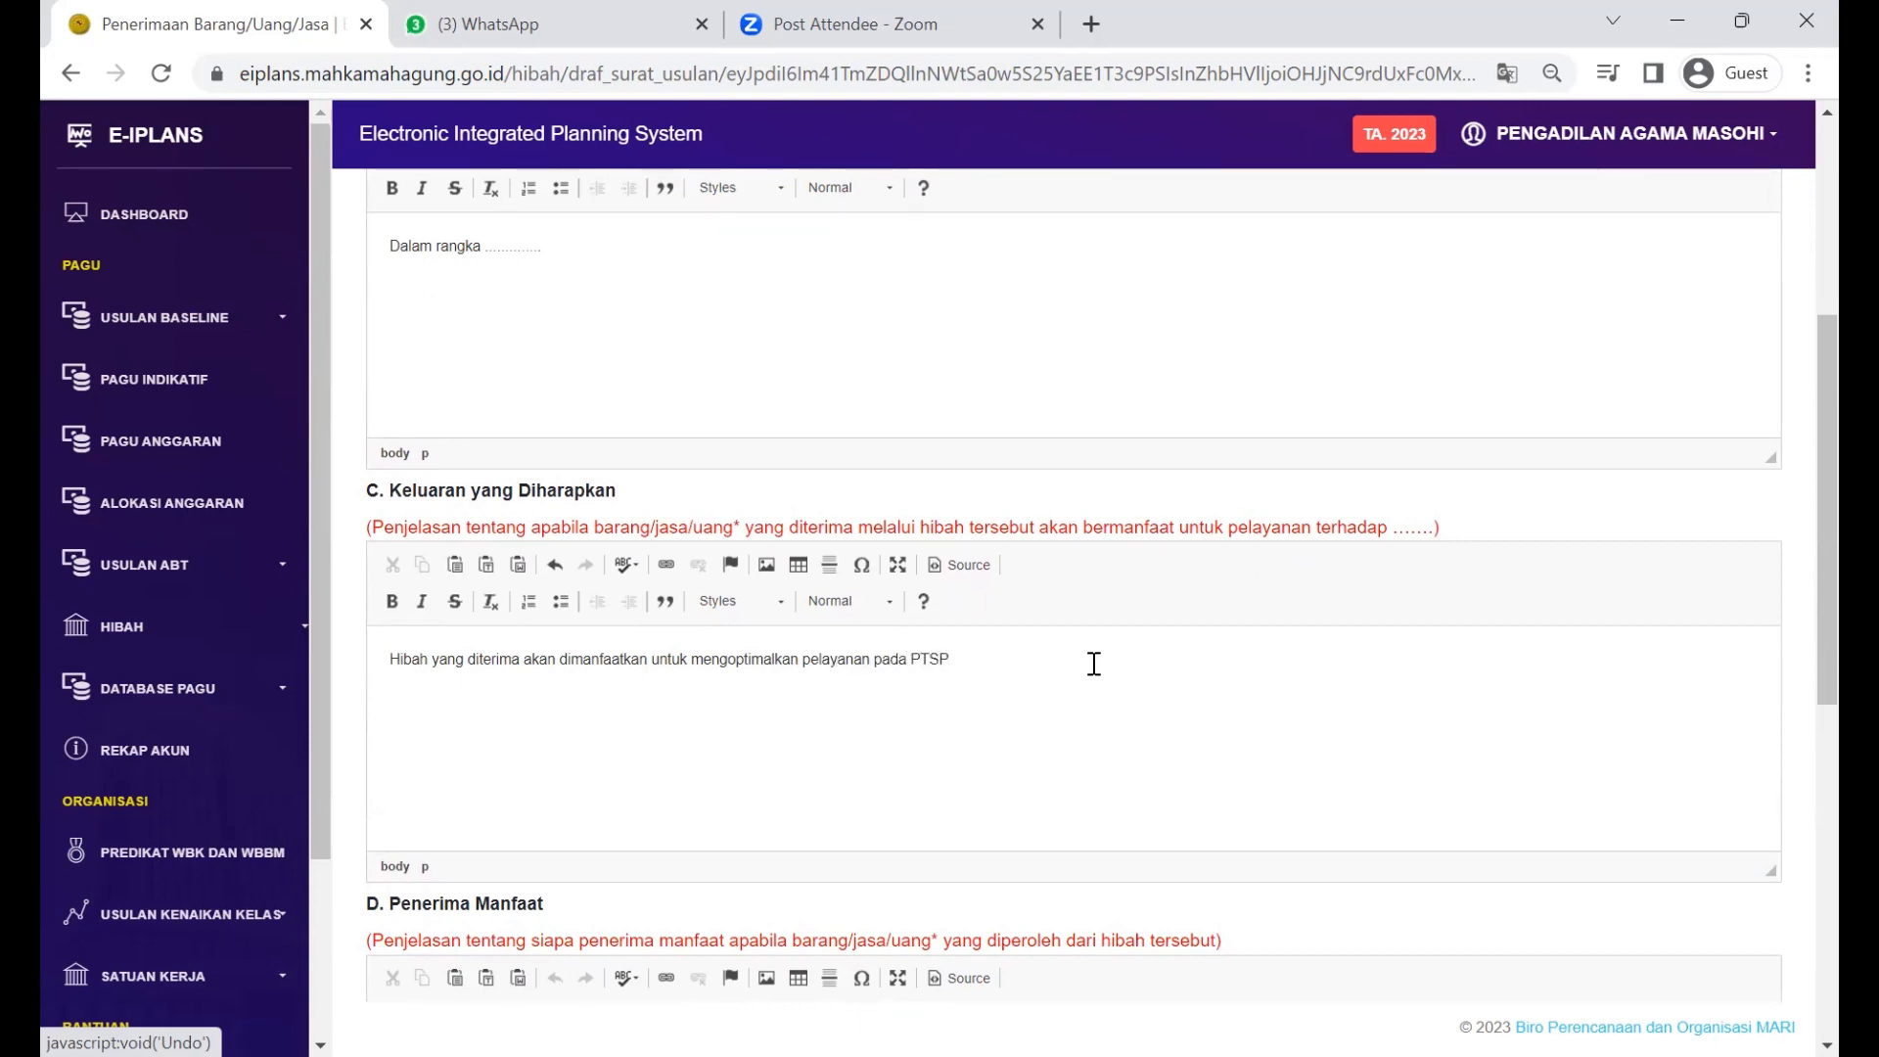
Step: Scroll through the KAK form down toward the next section
scroll(1095, 664, "down", 1)
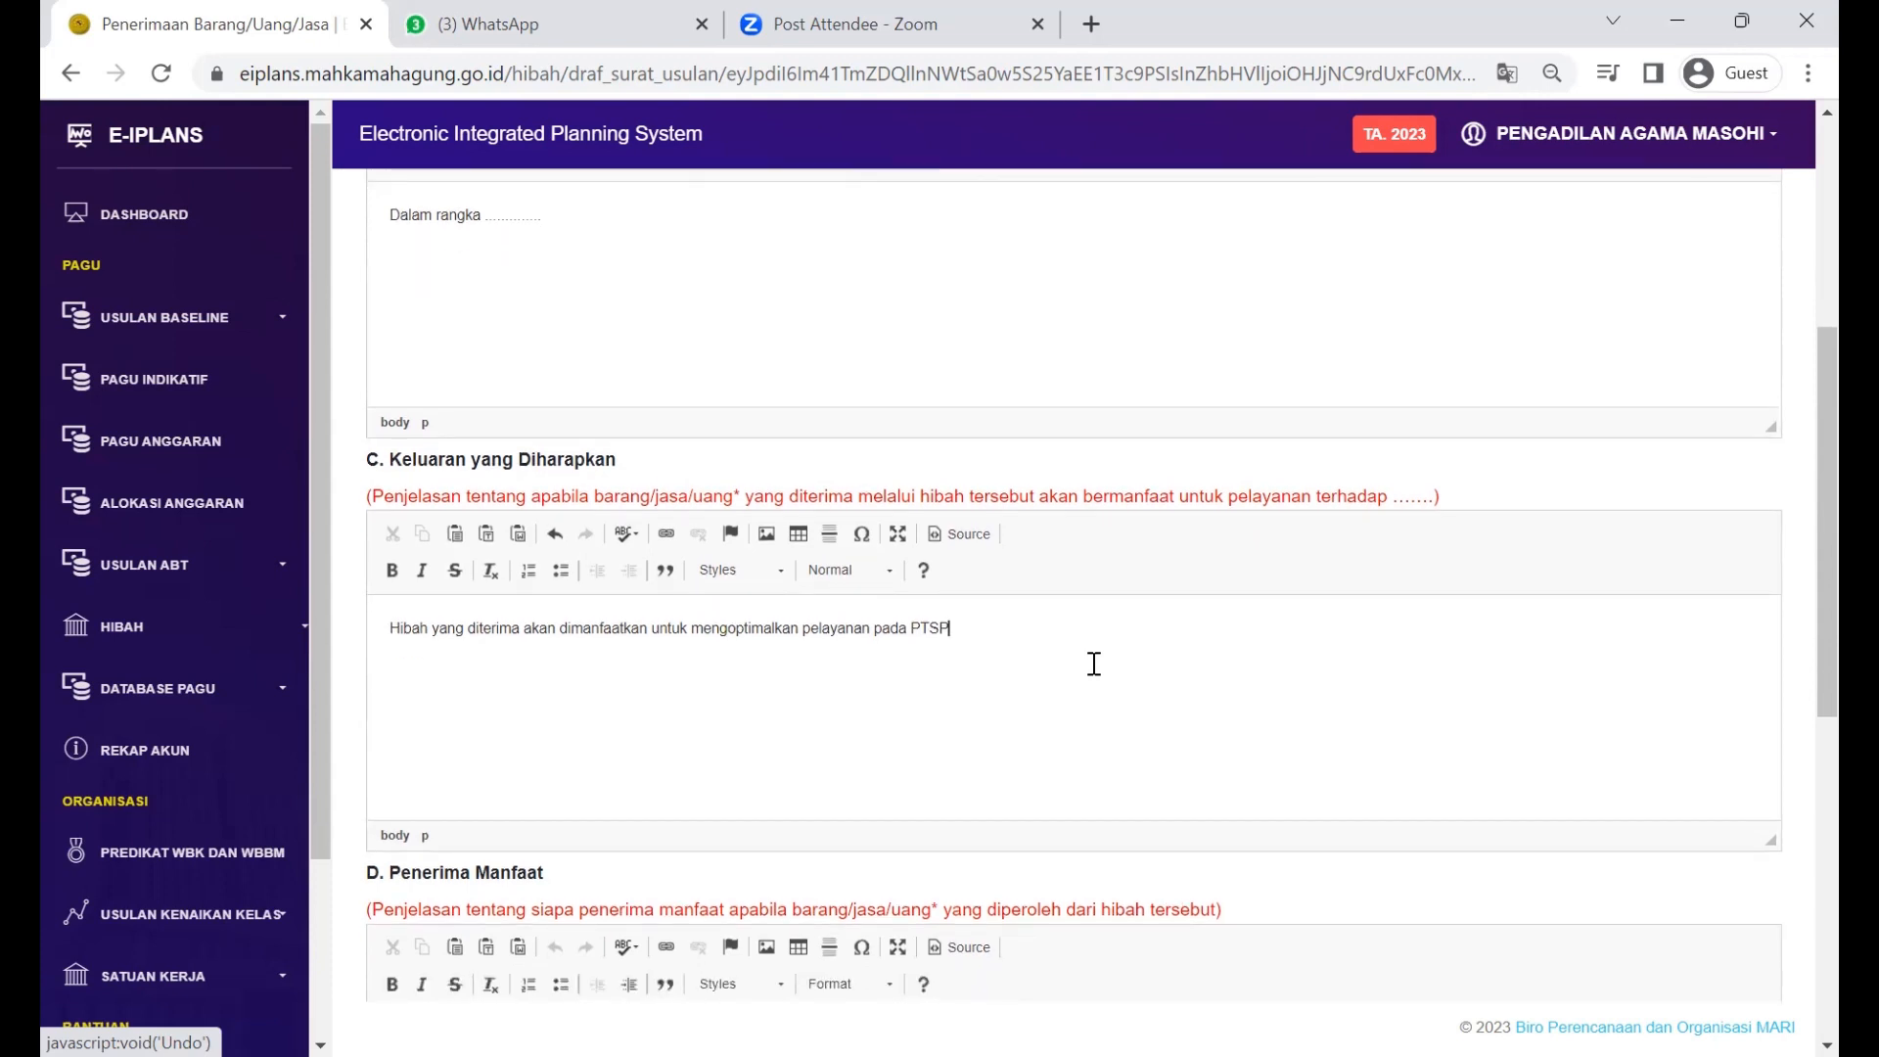
scroll(1094, 665, "down", 3)
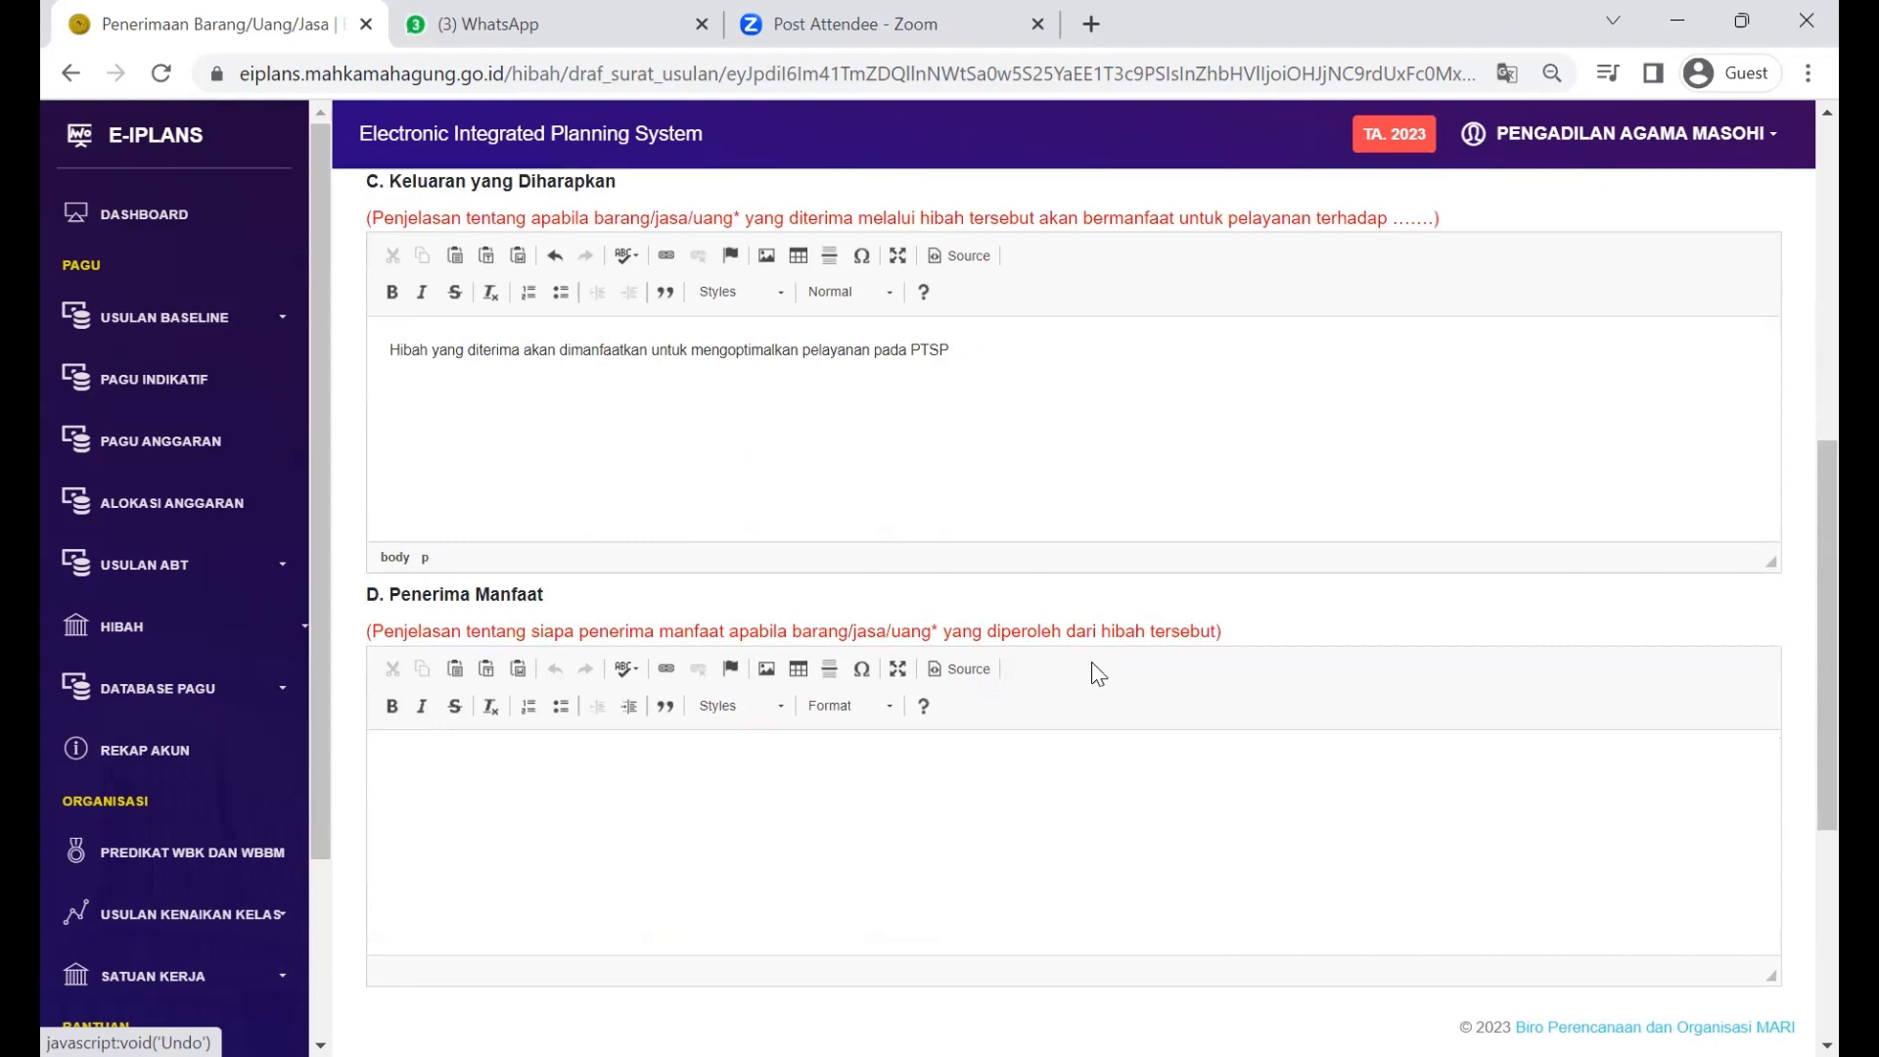
scroll(1096, 669, "up", 2)
scroll(1094, 664, "down", 2)
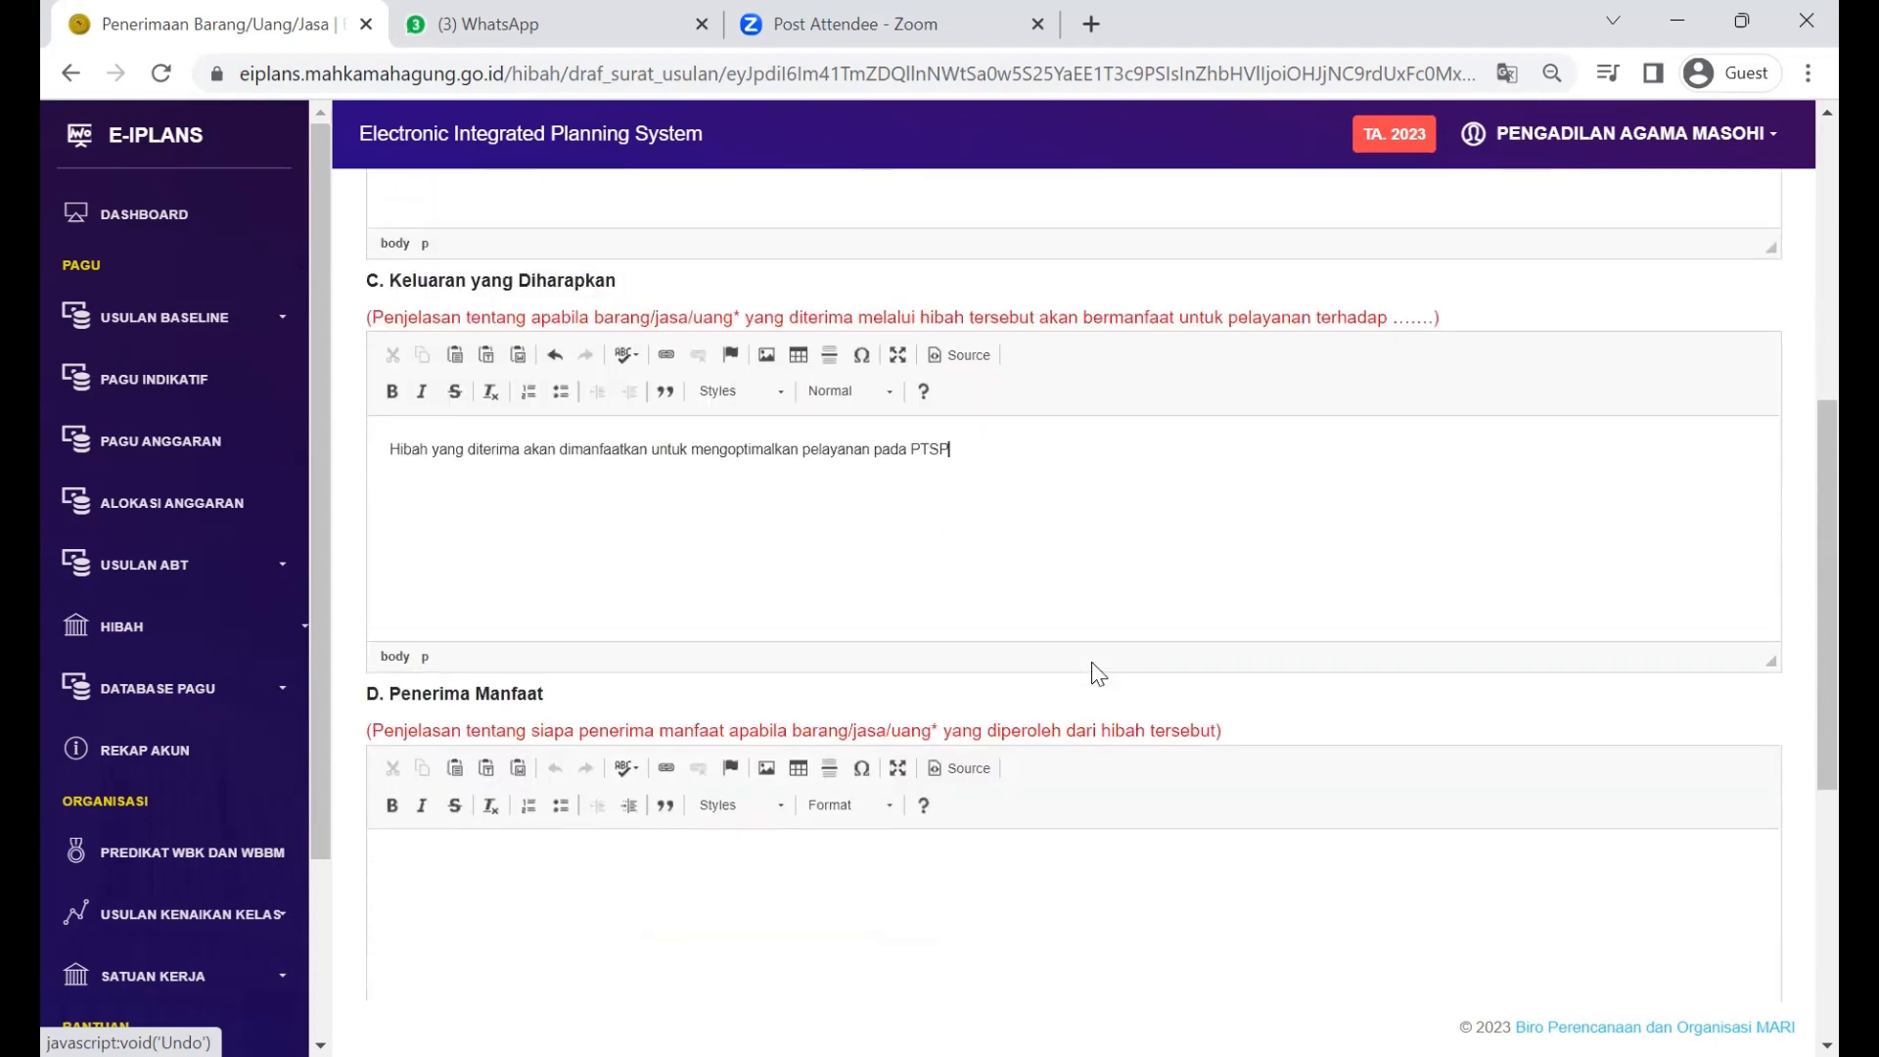
scroll(1094, 665, "up", 1)
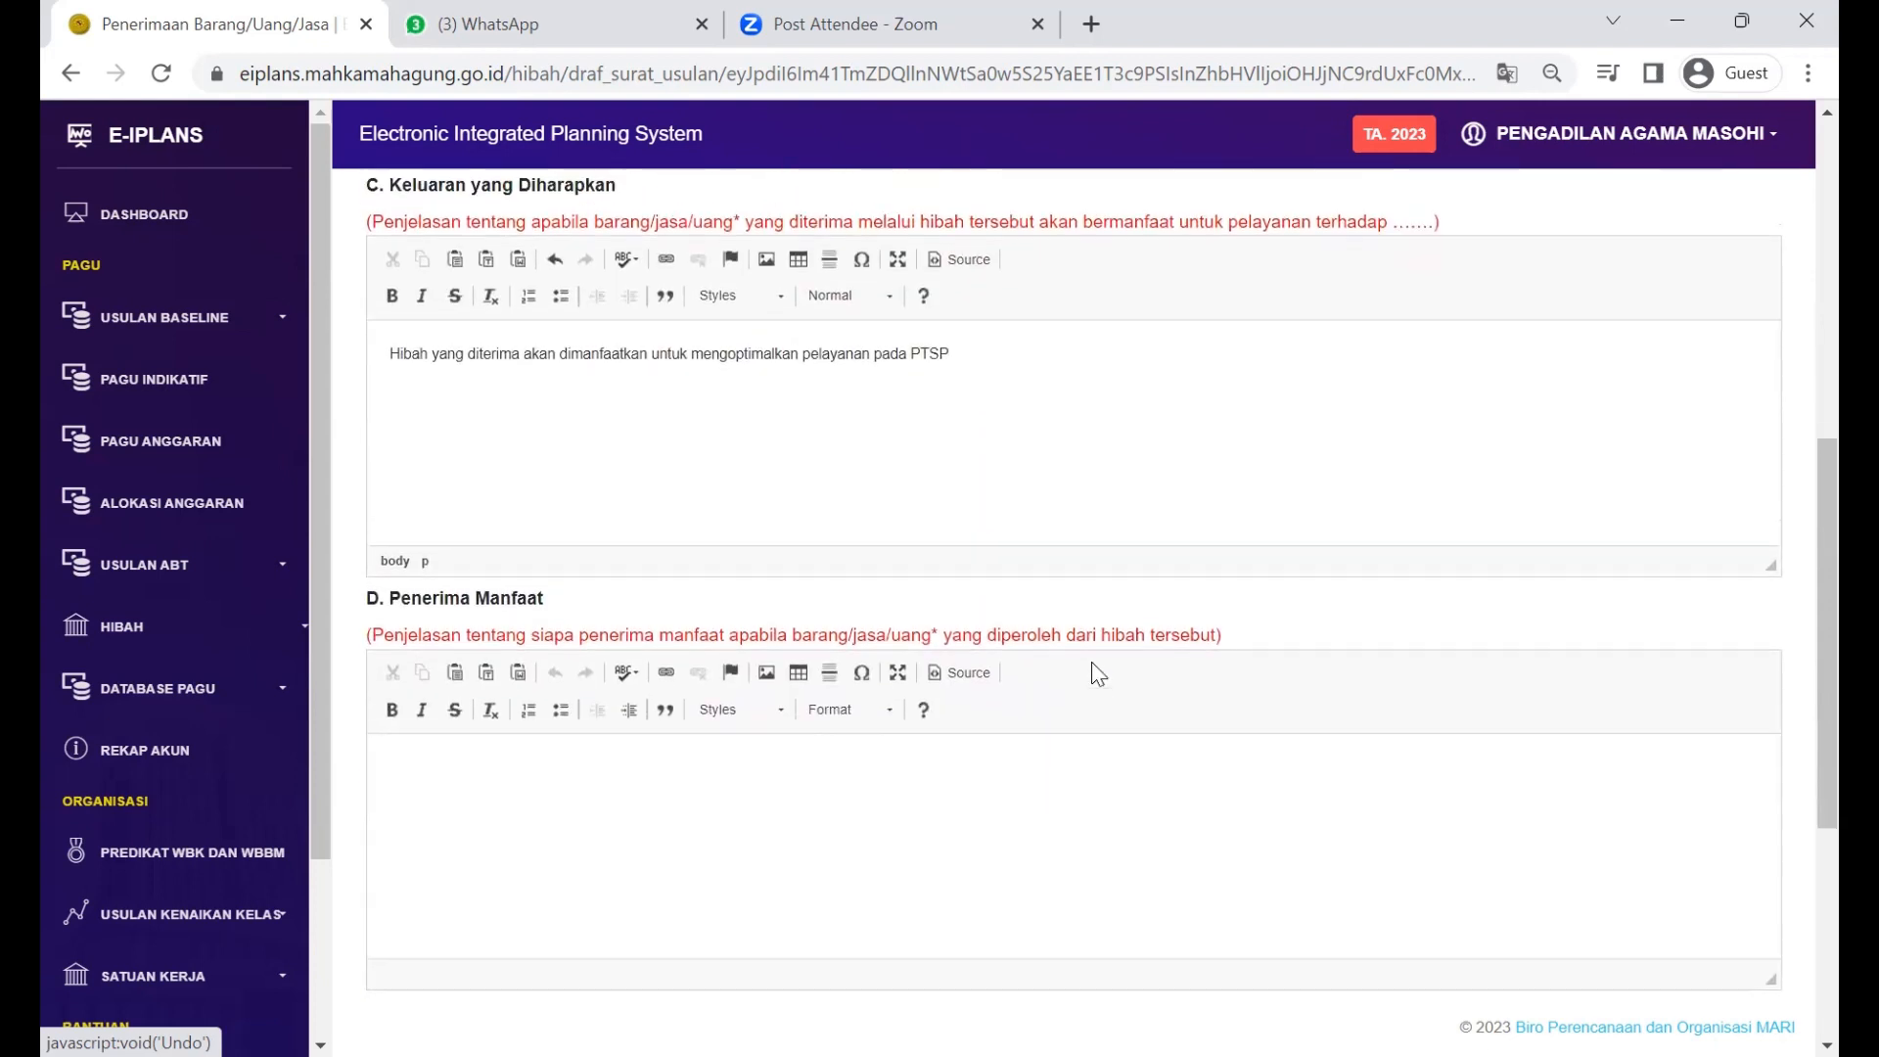
scroll(1096, 670, "down", 1)
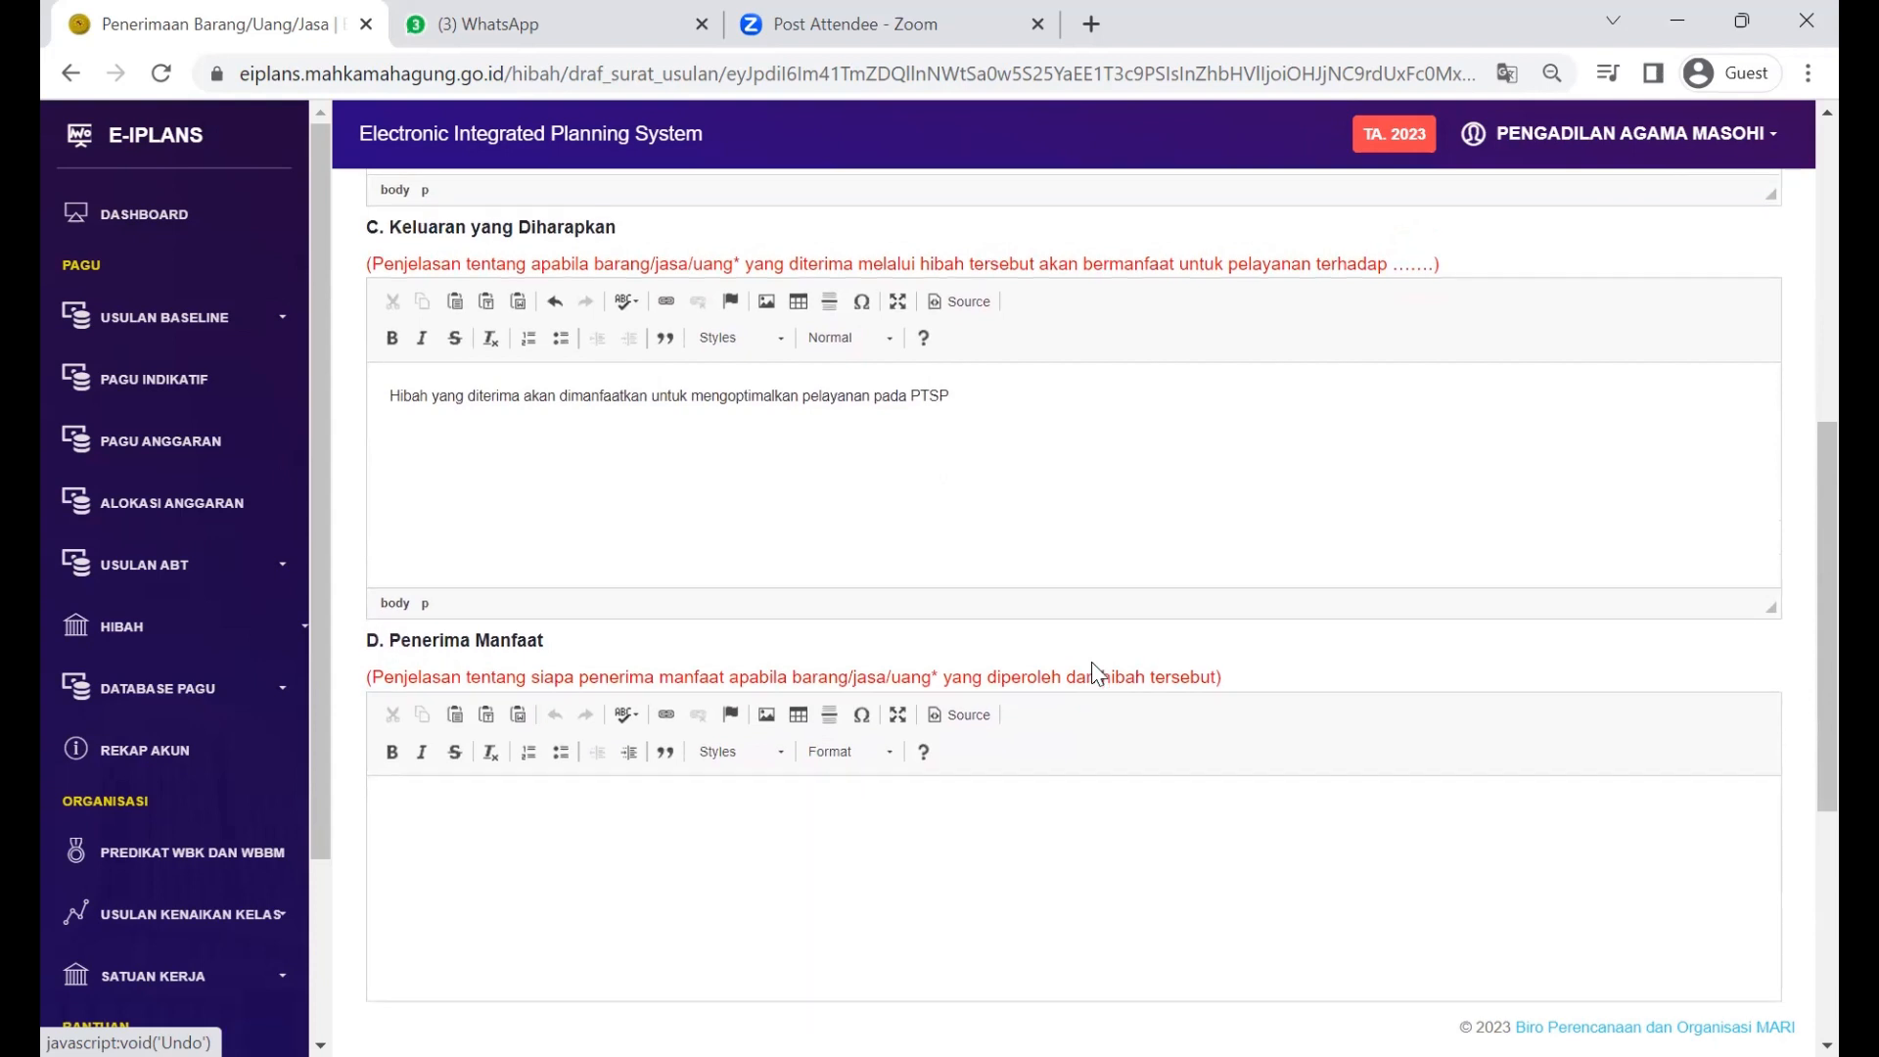
scroll(1094, 666, "down", 1)
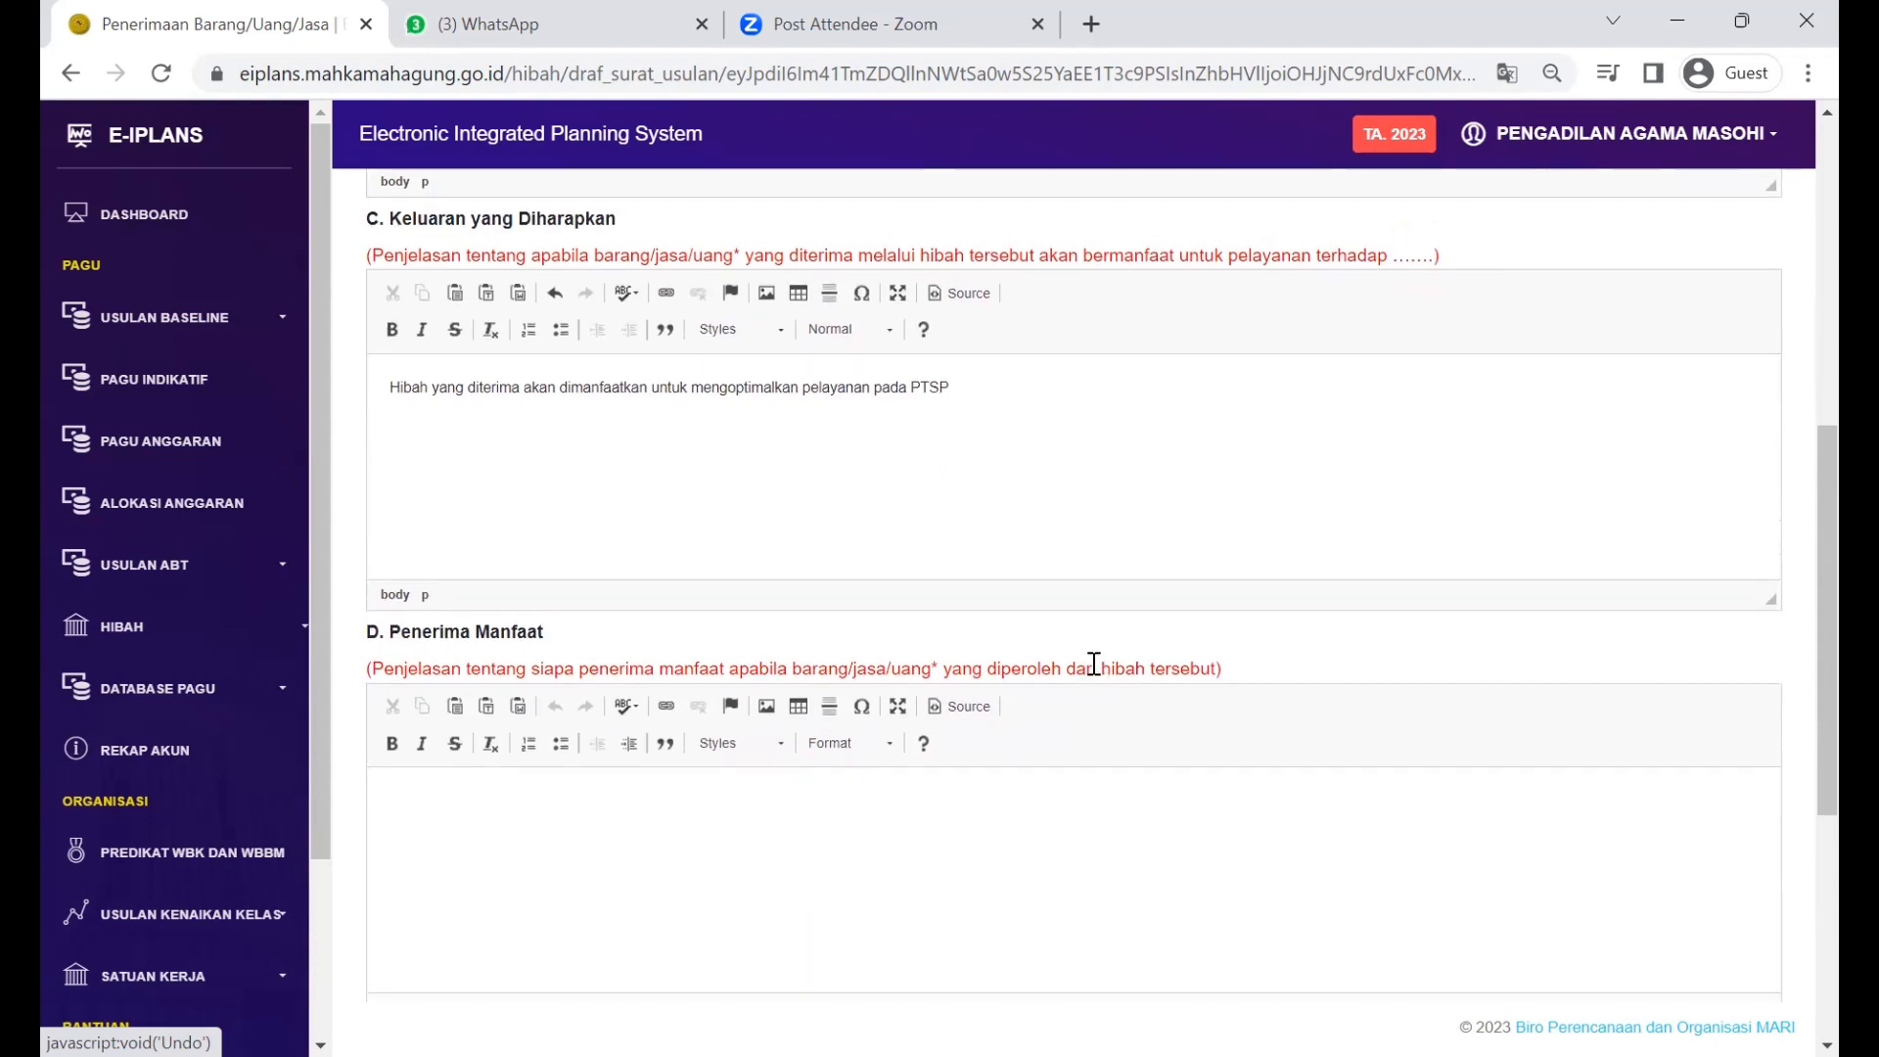
scroll(1076, 594, "up", 1)
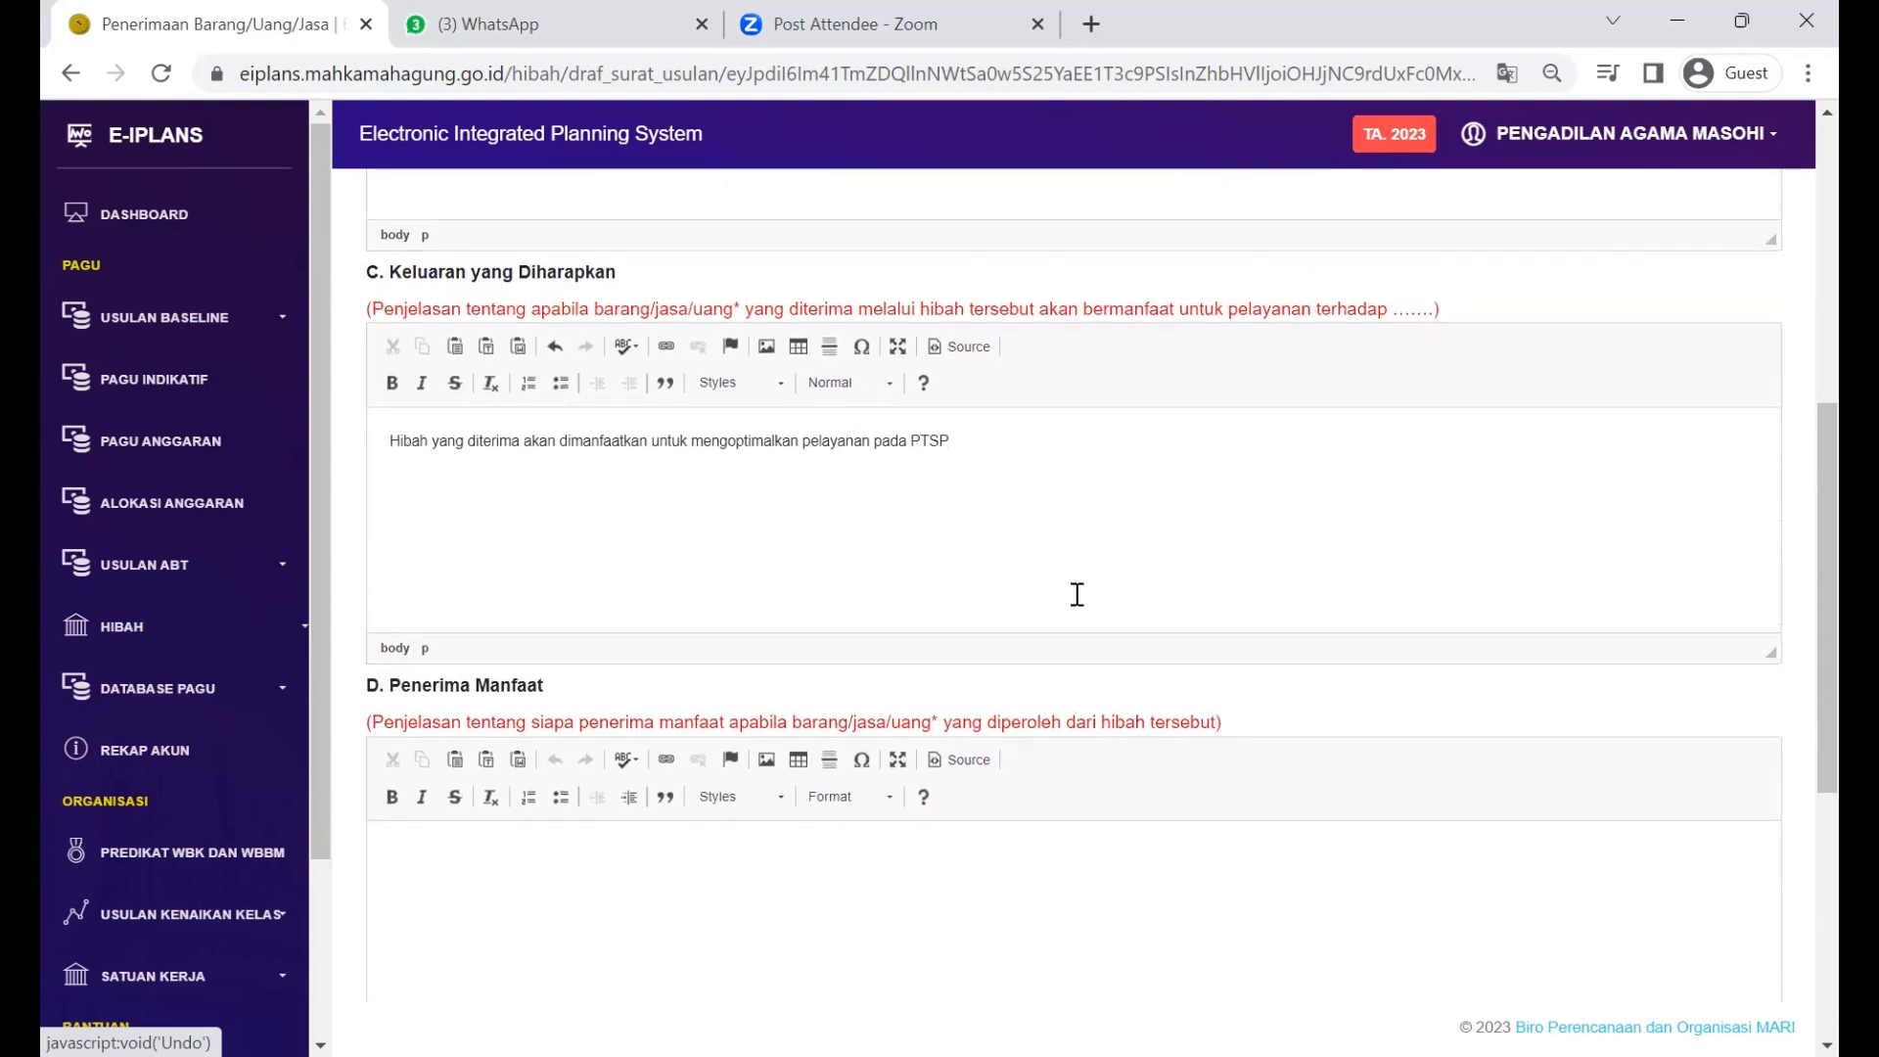
scroll(1045, 566, "down", 1)
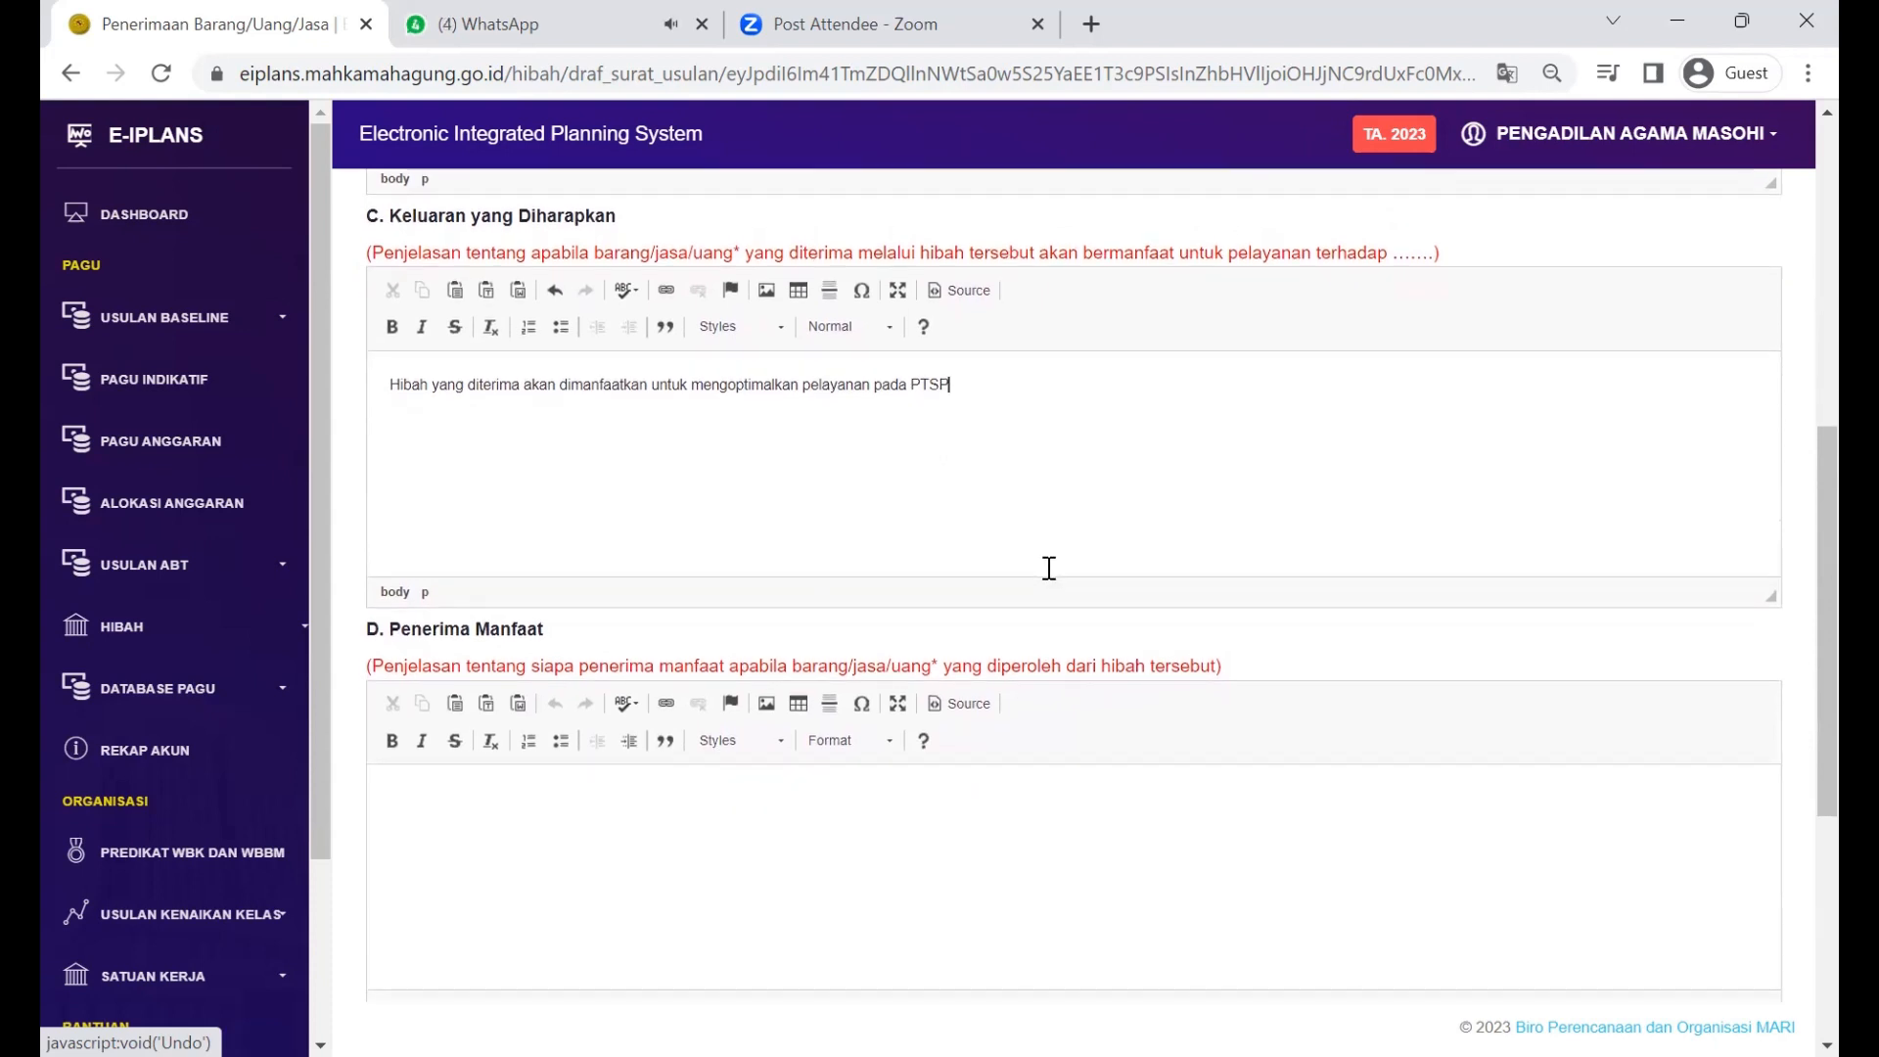
scroll(1048, 567, "down", 1)
Step: Draft a section D sentence saying the beneficiaries are PTSP staff
left_click(968, 760)
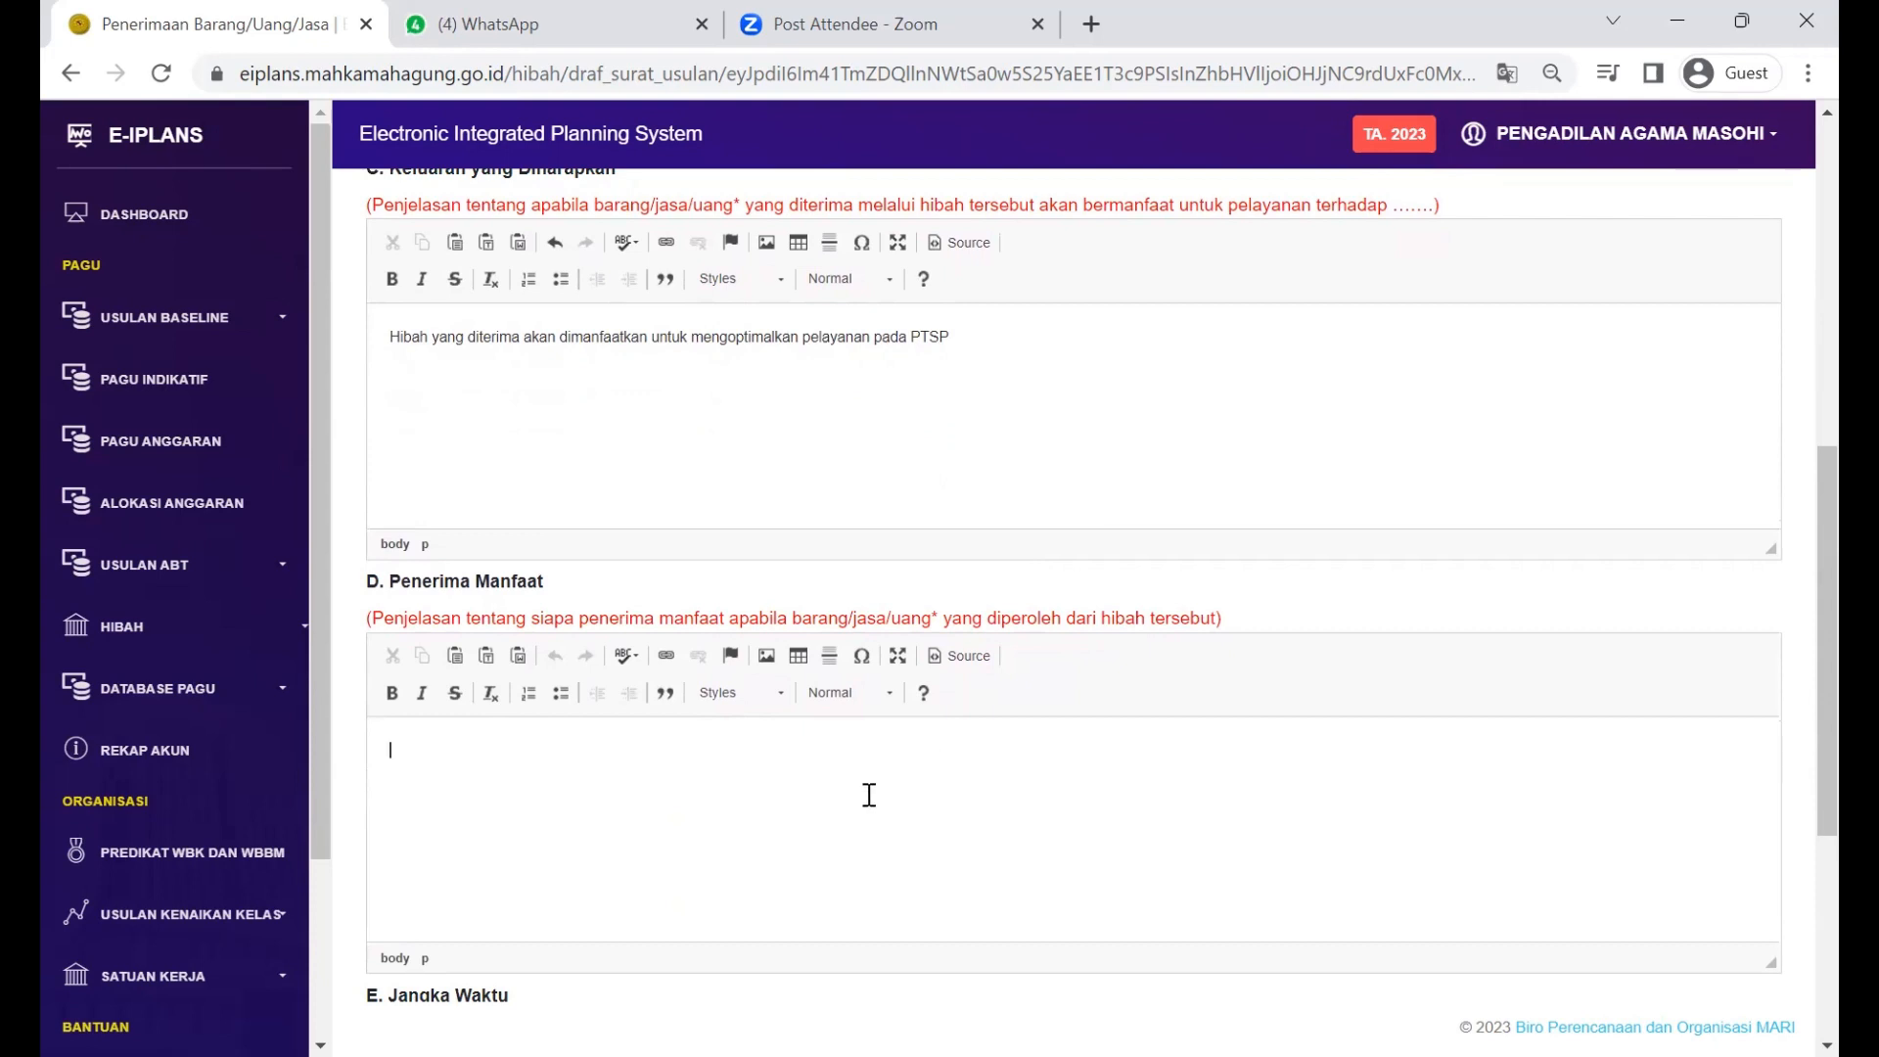
type("Y")
key("BackSpace")
type("Yan")
key("BackSpace")
key("BackSpace")
key("BackSpace")
type("Penerima hibah tsb diantar")
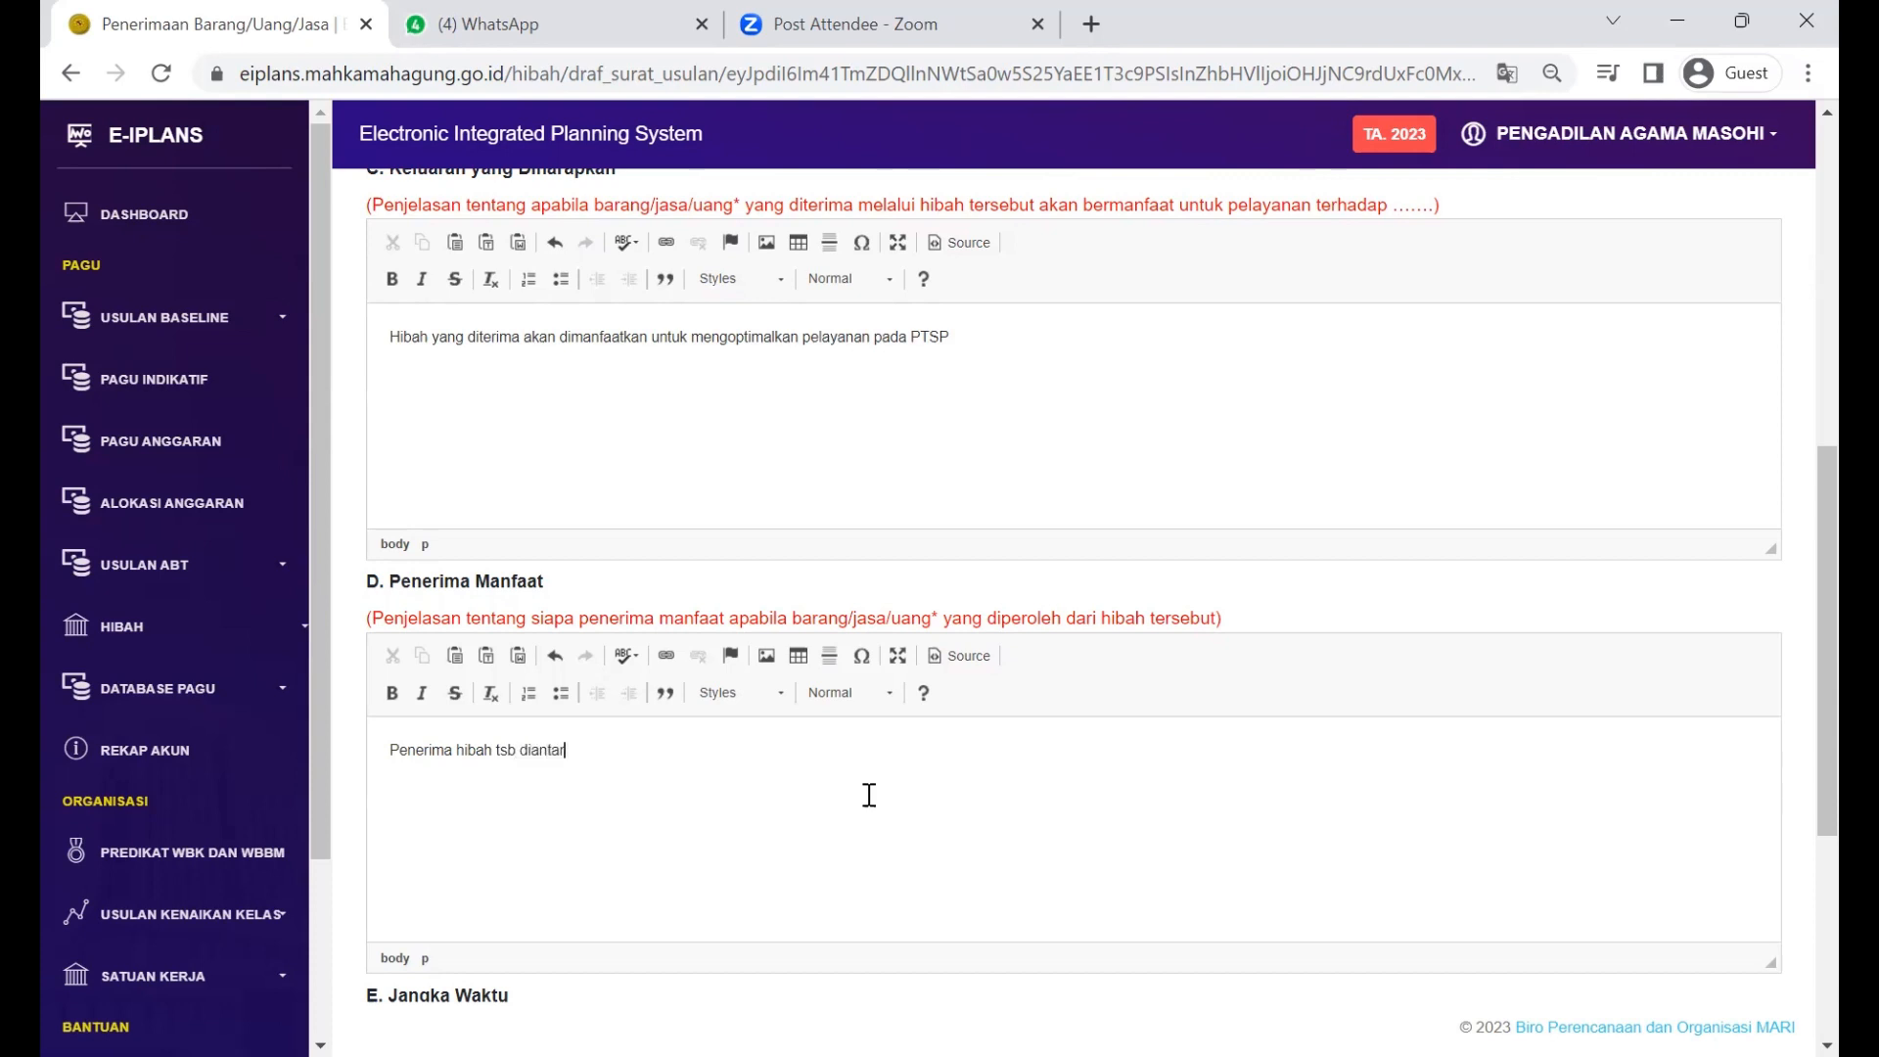
type("anya adalah untuk staff PTSP")
key("BackSpace")
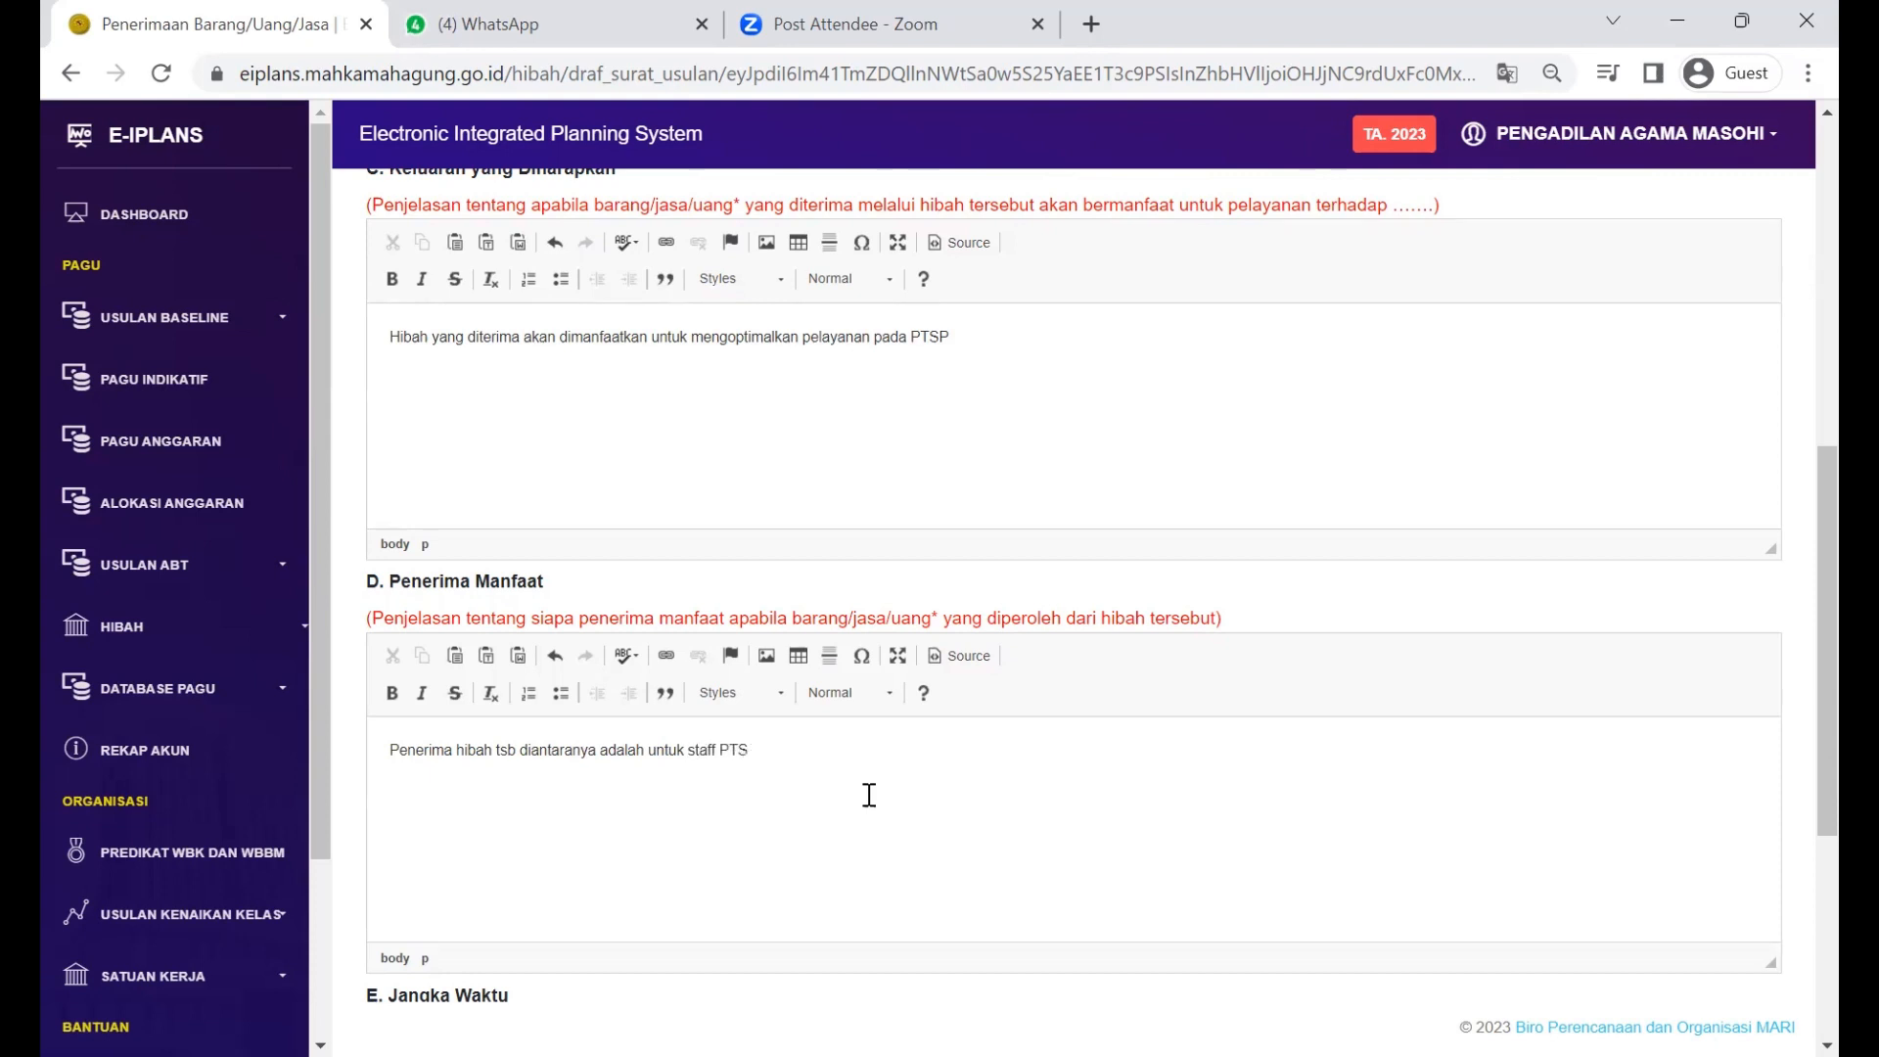
key("BackSpace")
key("BackSpace")
key("BackSpace")
key("BackSpace")
key("BackSpace")
key("BackSpace")
key("BackSpace")
key("BackSpace")
key("BackSpace")
key("BackSpace")
key("BackSpace")
key("BackSpace")
key("BackSpace")
key("BackSpace")
key("BackSpace")
key("BackSpace")
key("BackSpace")
key("BackSpace")
key("BackSpace")
key("BackSpace")
key("BackSpace")
Step: Replace the draft with 'Para pegawai pada Pengadilan .....' in Penerima Manfaat
key("BackSpace")
key("BackSpace")
key("BackSpace")
key("BackSpace")
key("BackSpace")
key("BackSpace")
key("BackSpace")
key("BackSpace")
key("BackSpace")
key("BackSpace")
key("BackSpace")
key("BackSpace")
key("BackSpace")
key("BackSpace")
key("BackSpace")
key("BackSpace")
key("BackSpace")
key("BackSpace")
key("BackSpace")
key("BackSpace")
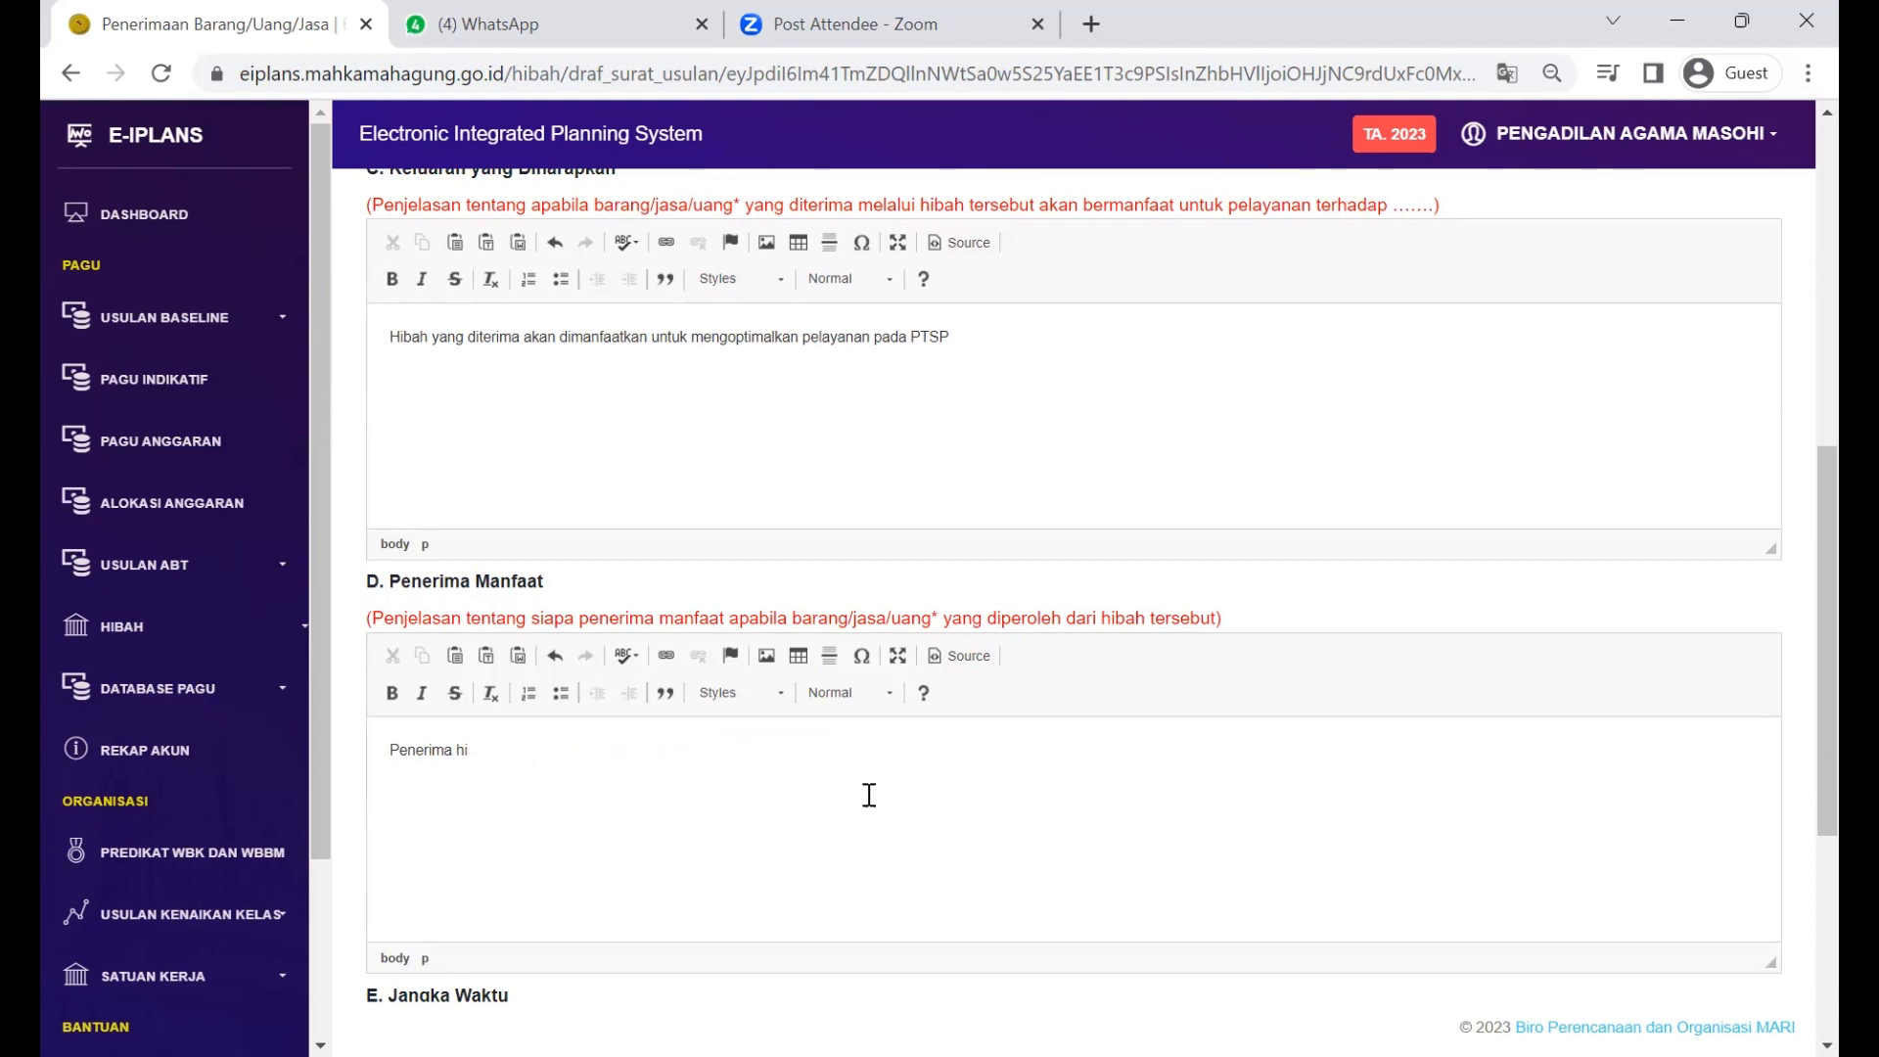
key("shift+Home")
type("Pa")
key("BackSpace")
key("BackSpace")
type("Para pegawai pada Pengadila")
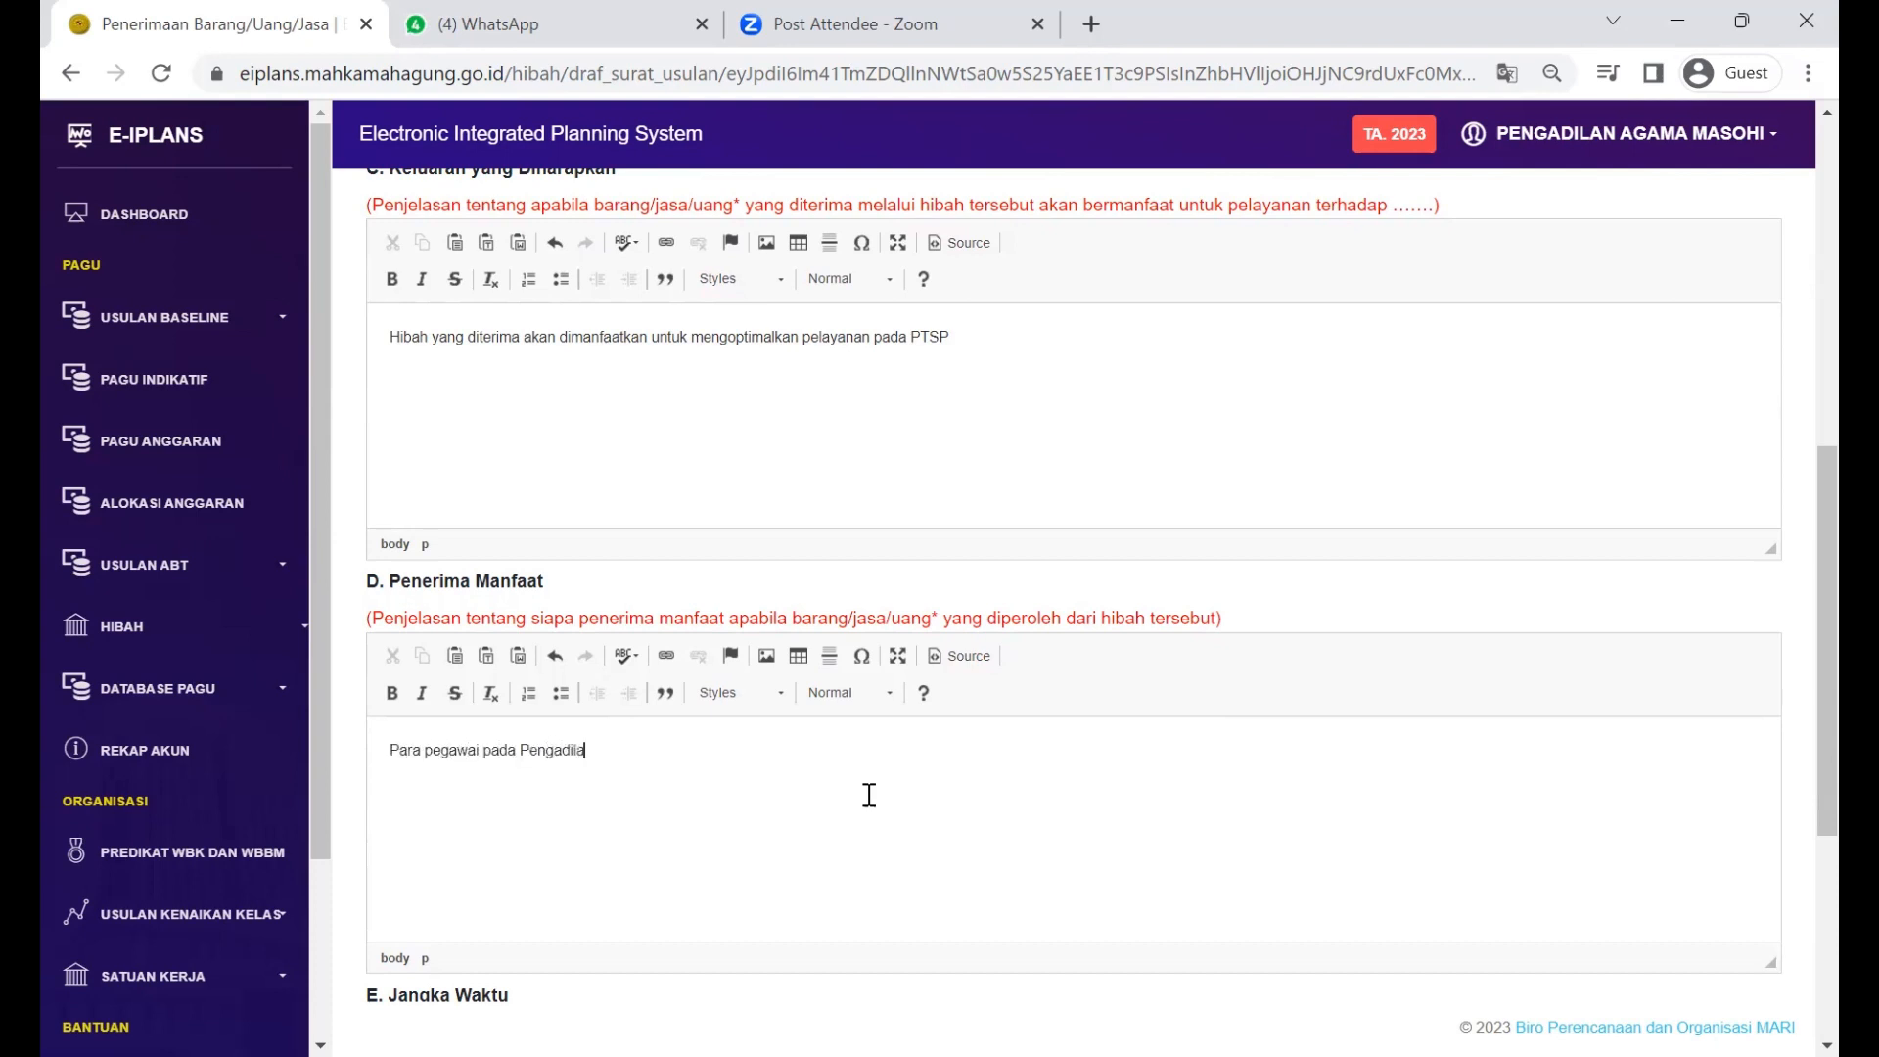
type("n .....")
scroll(869, 795, "down", 1)
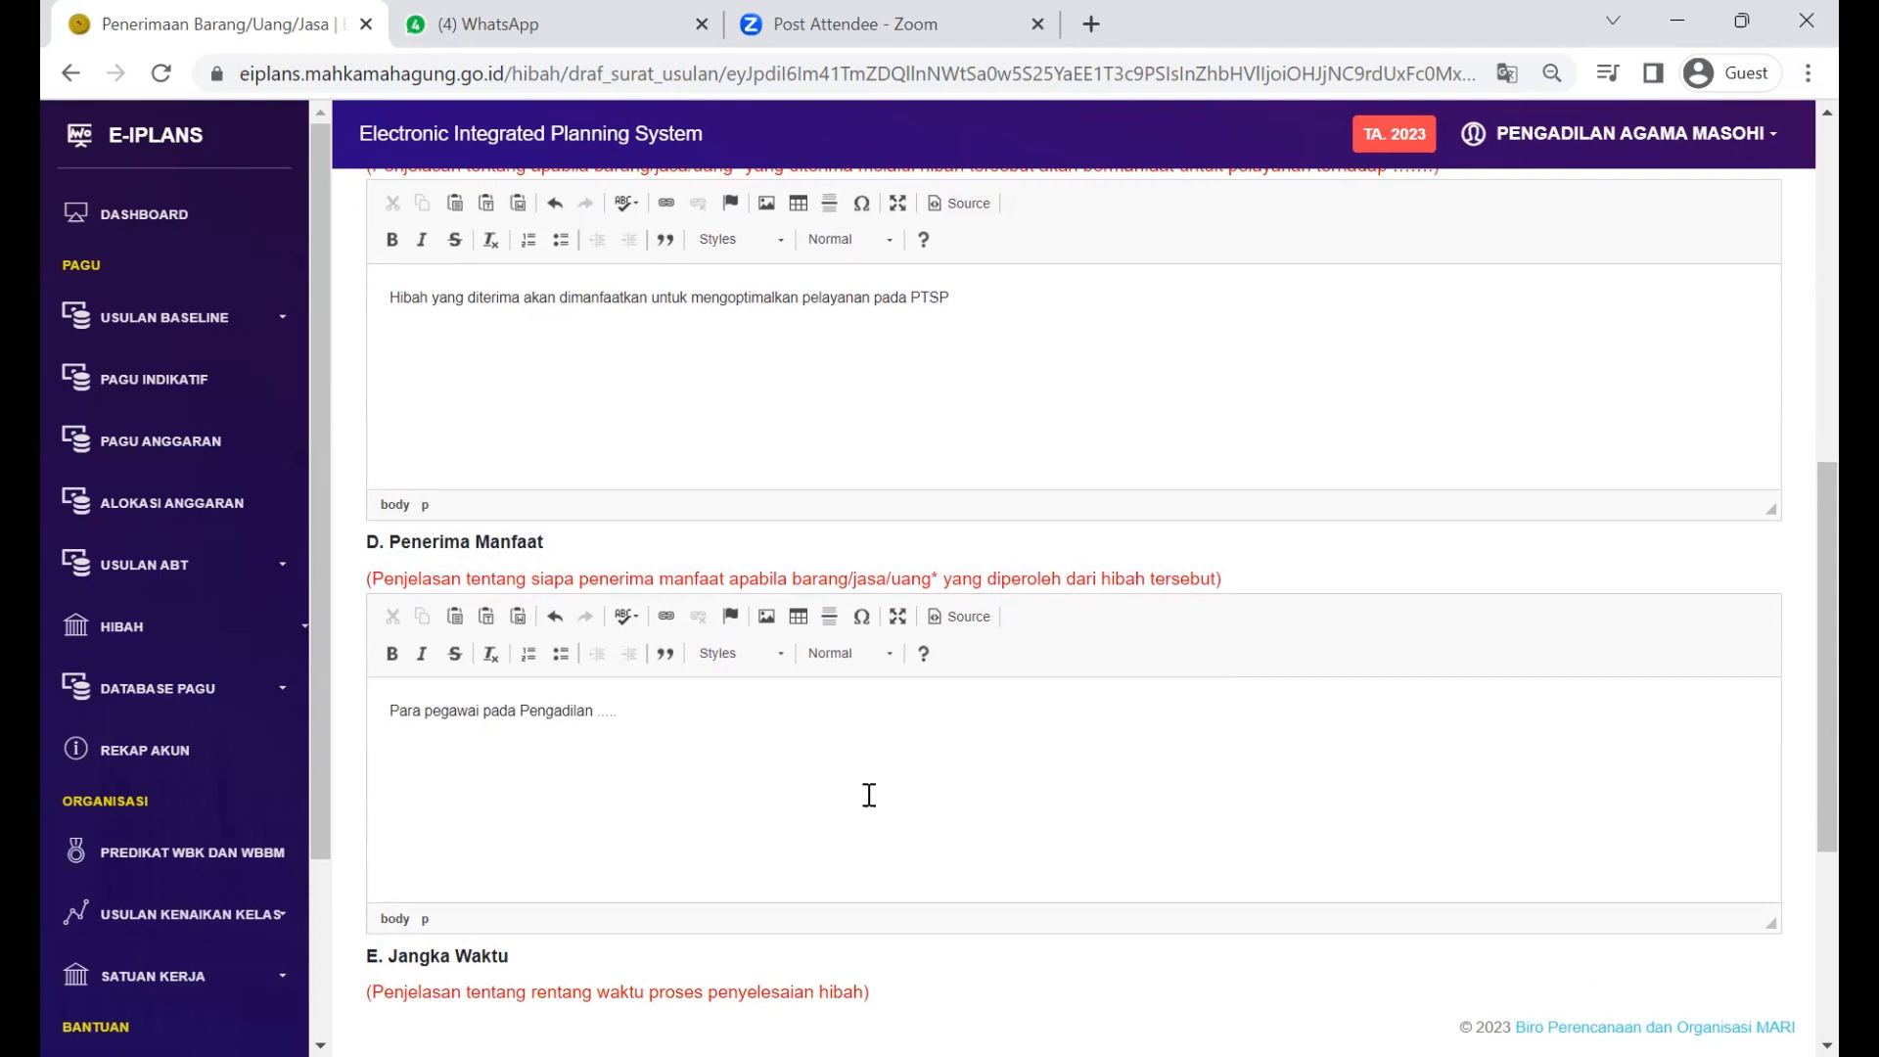
Step: Select and delete the dotted placeholder before 'bulan' in Jangka Waktu
scroll(869, 794, "down", 5)
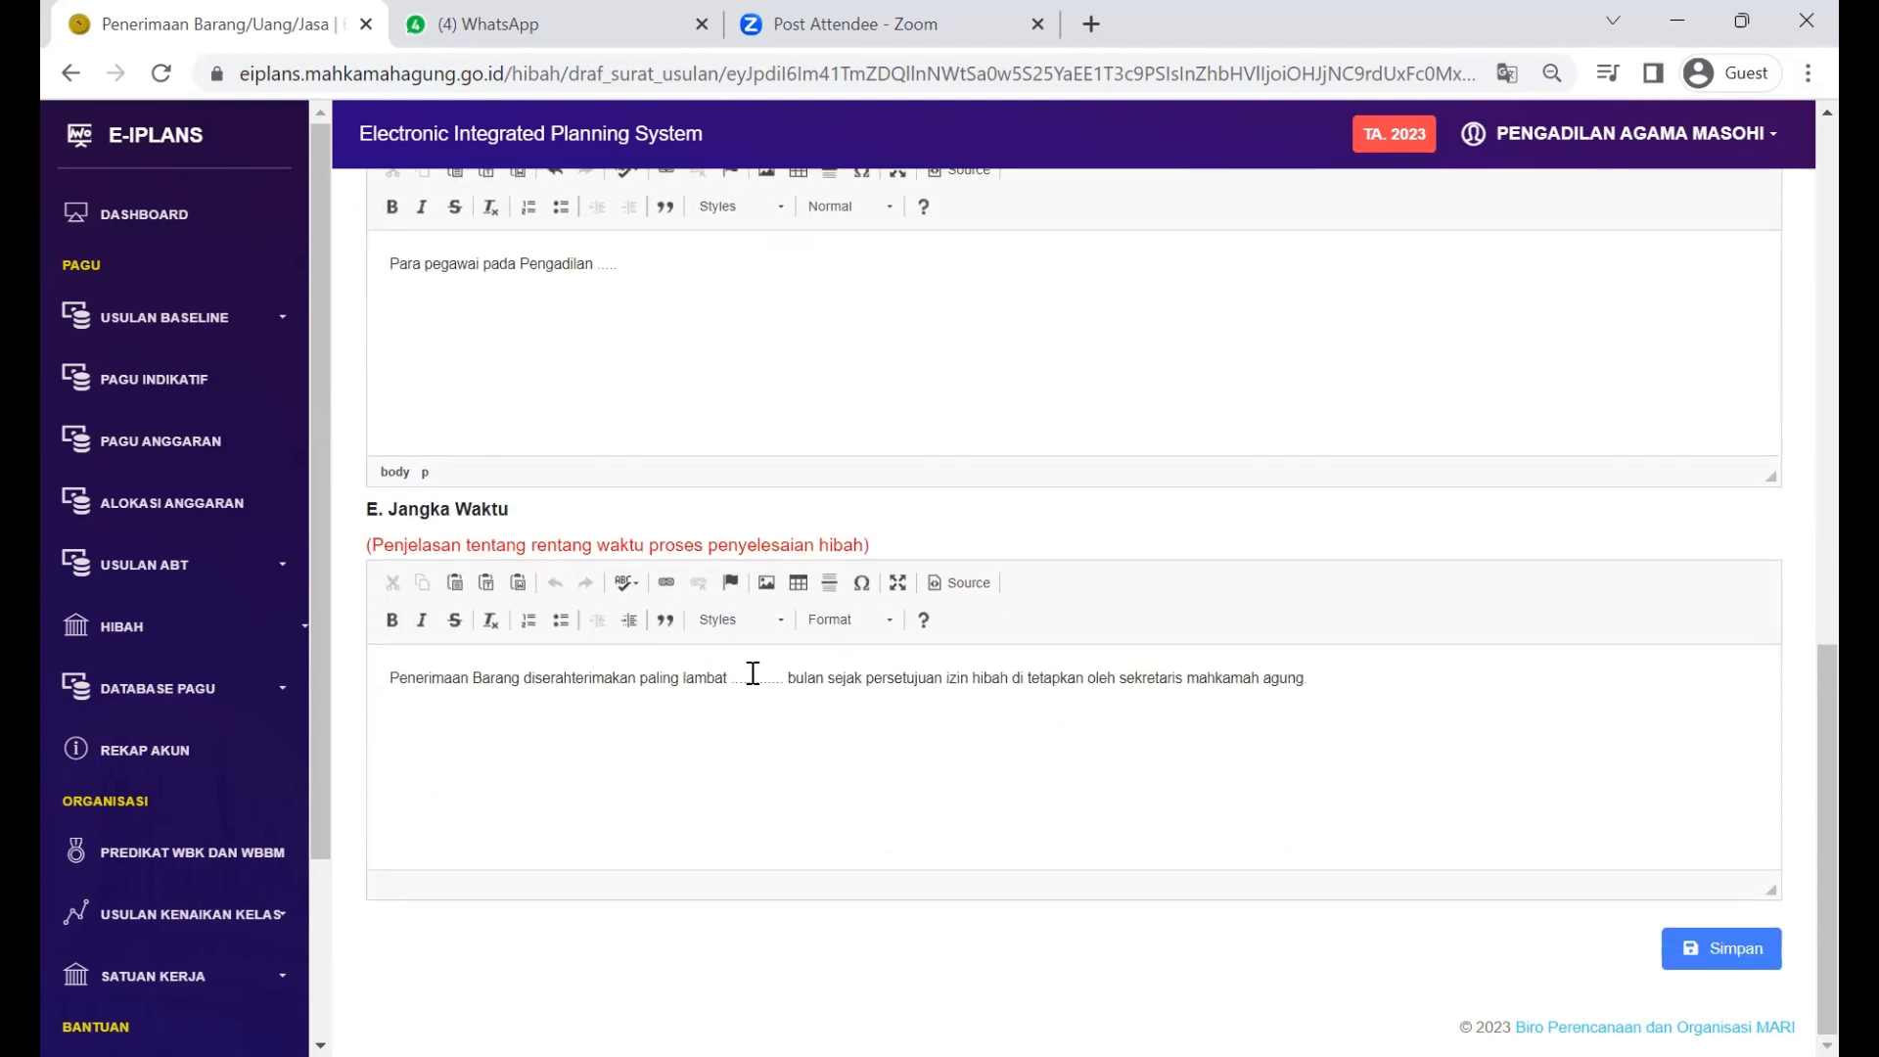
left_click(753, 673)
left_click_drag(736, 685, 780, 690)
key("Delete")
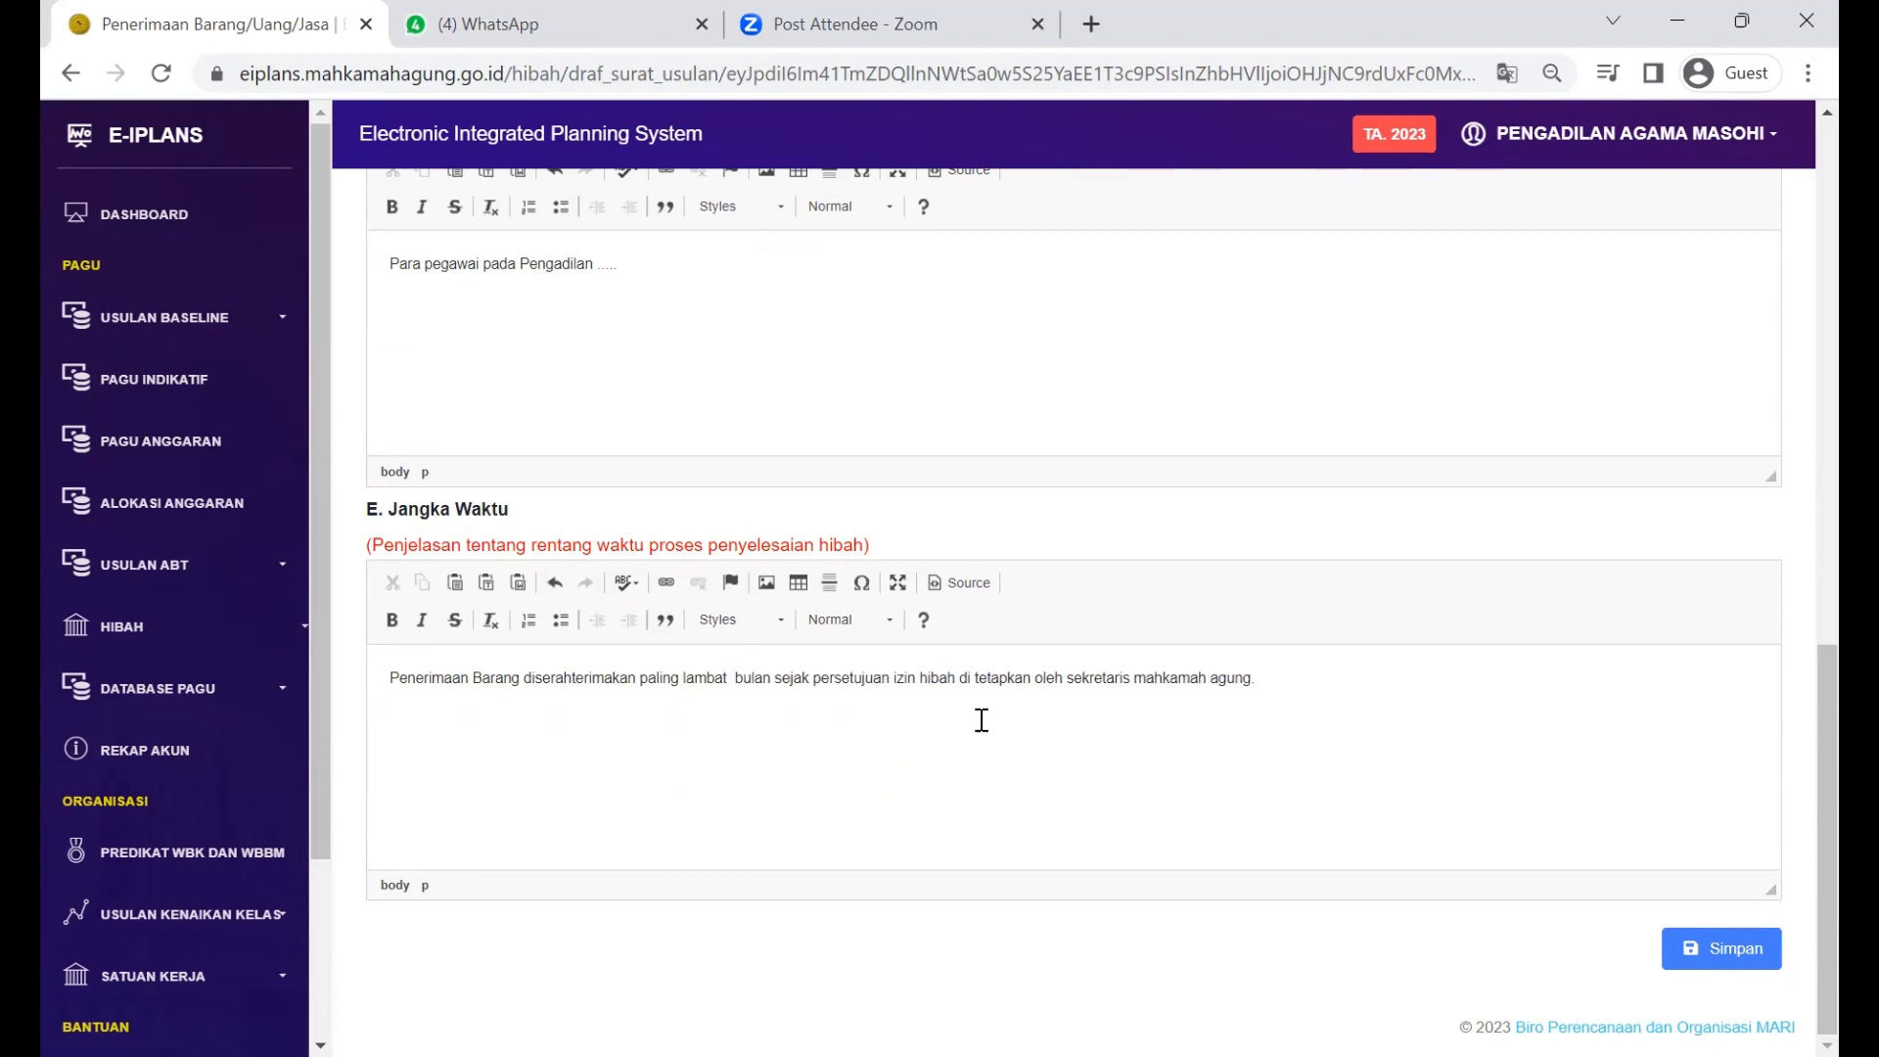
Step: Fill the month count before 'bulan' with 2 after trying 1 and 3
type("1")
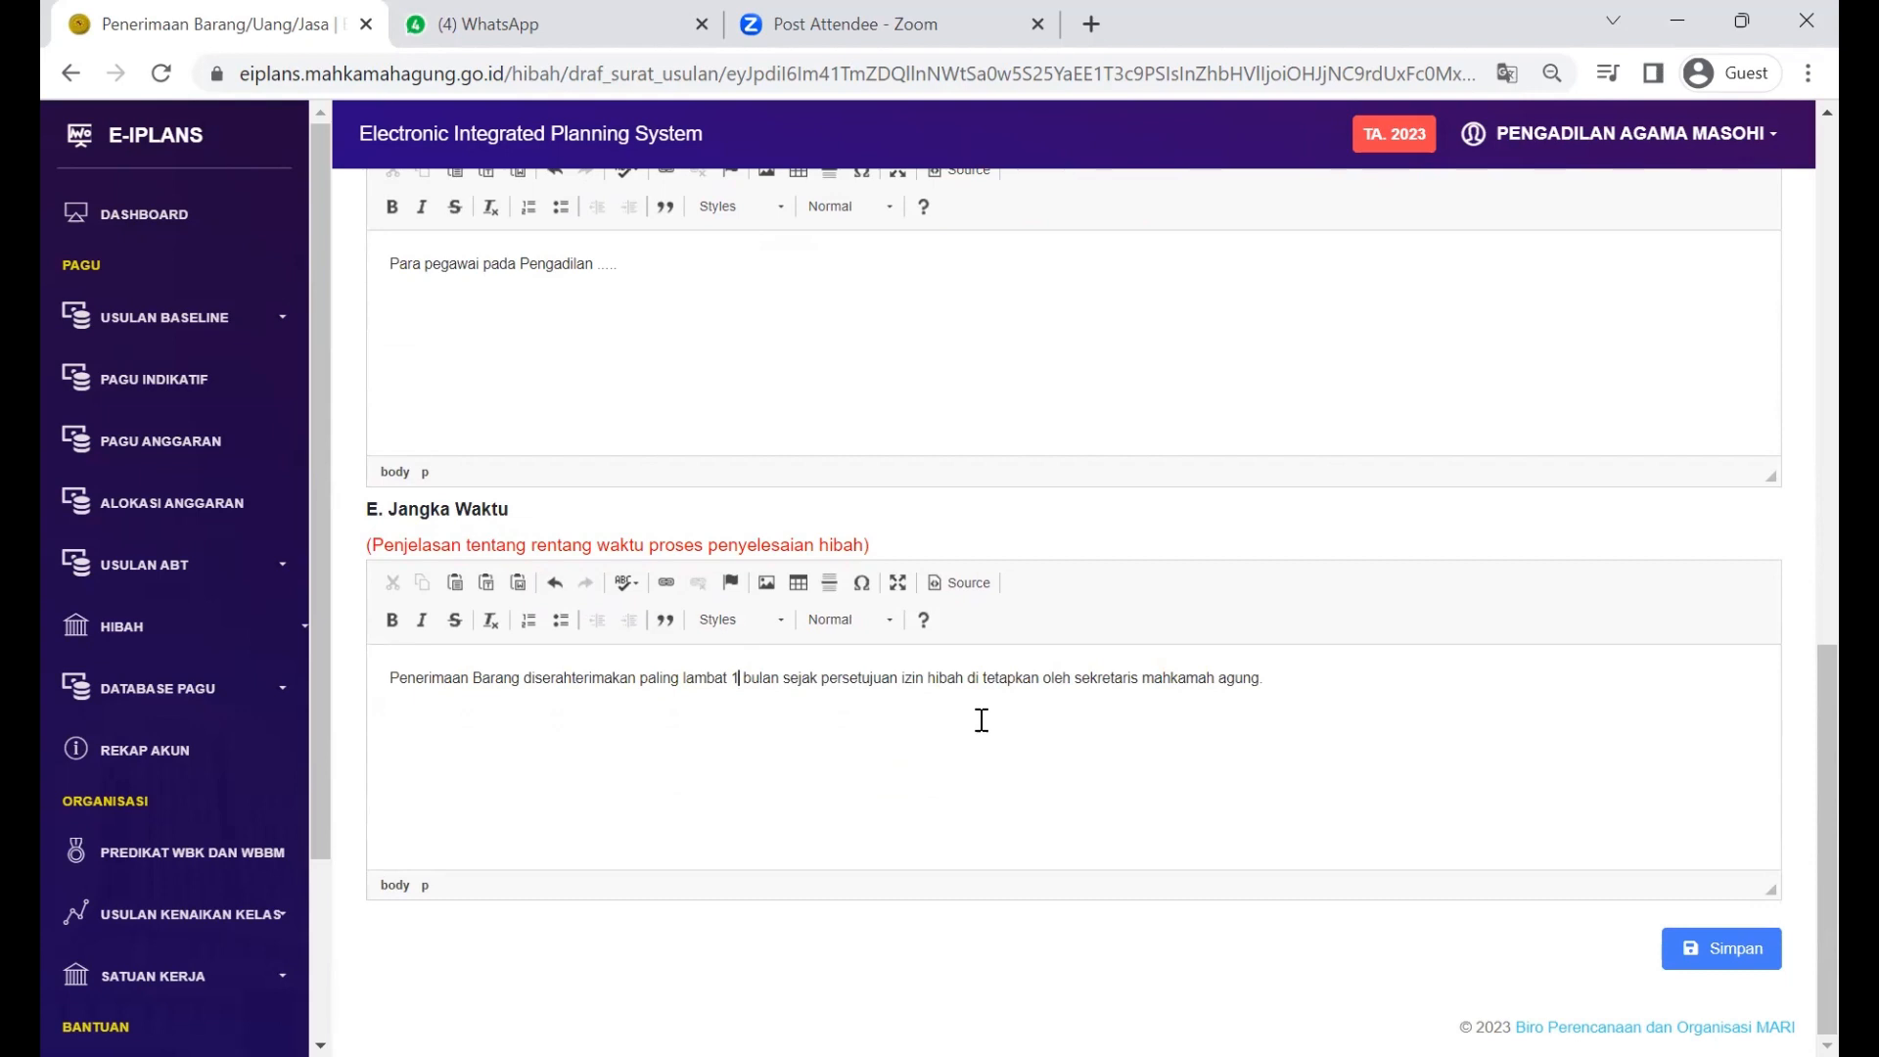
key("BackSpace")
type("2")
key("BackSpace")
type("3")
key("BackSpace")
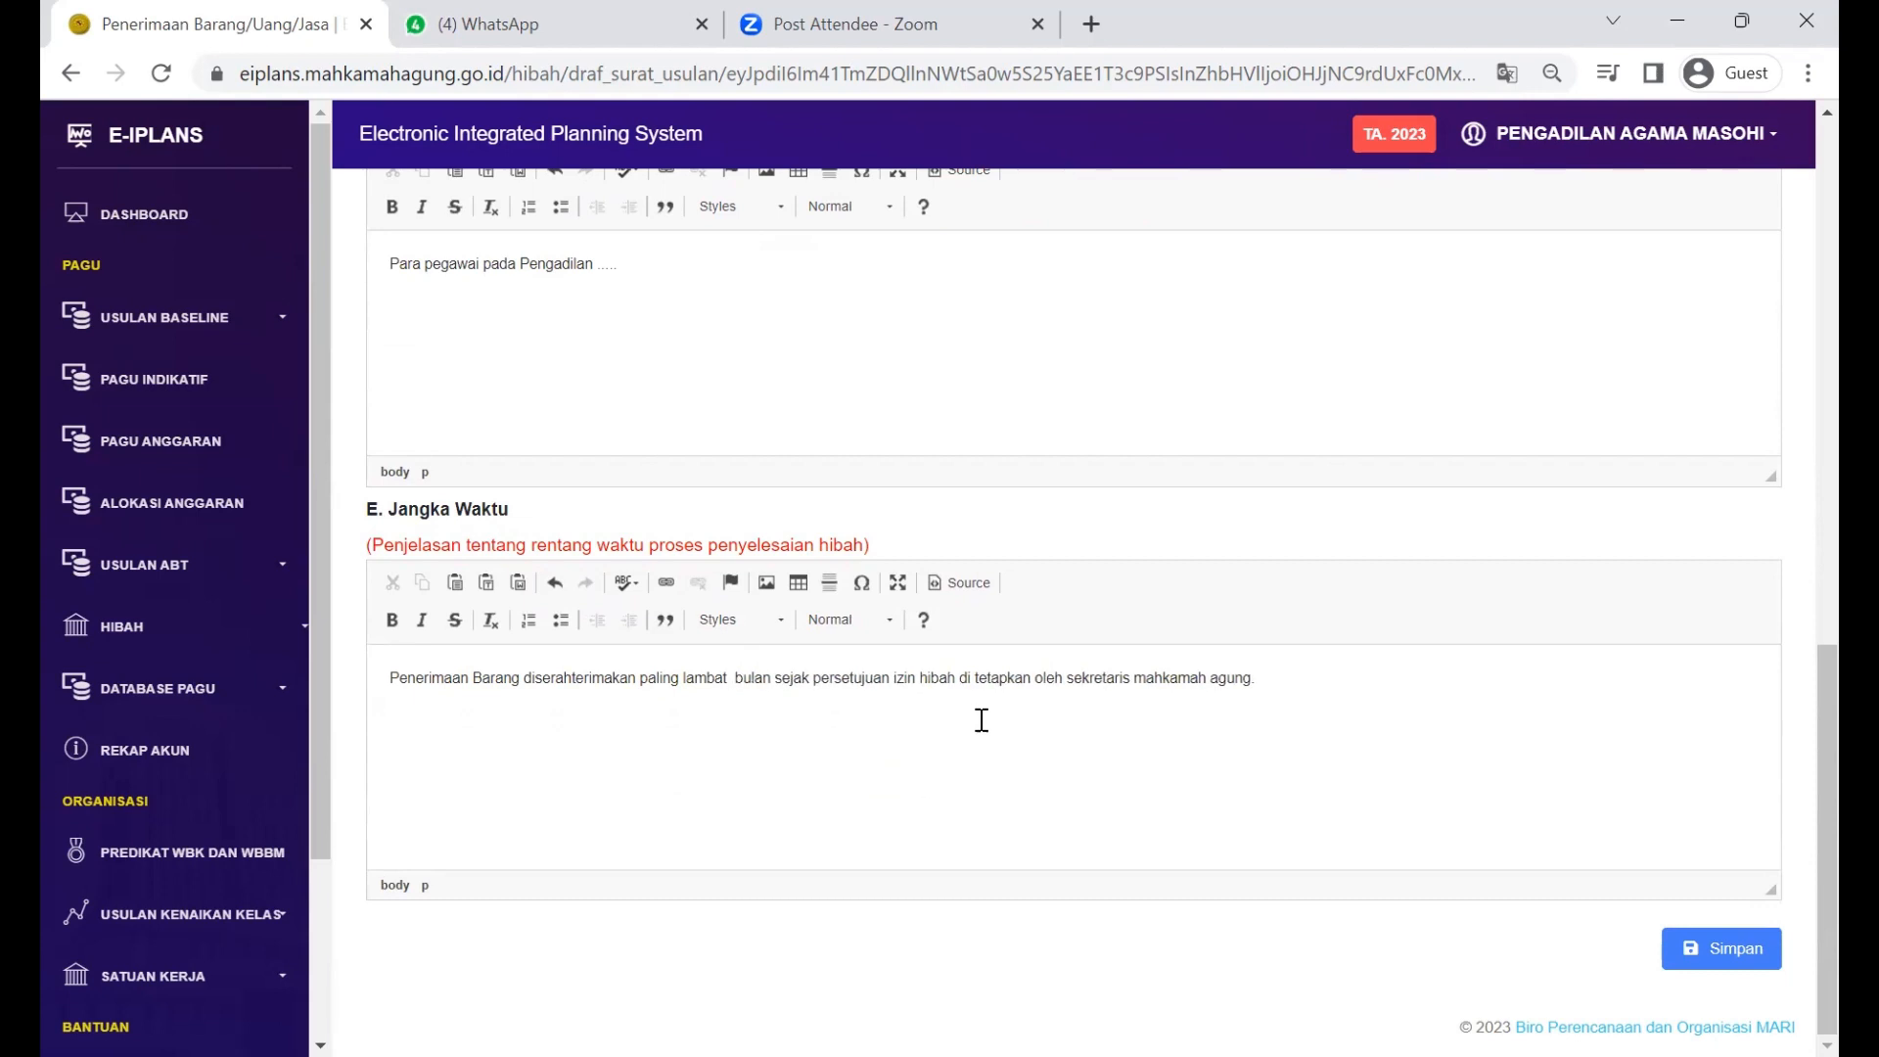
type("1")
key("BackSpace")
type("1")
key("BackSpace")
type("2")
key("BackSpace")
type("3")
key("BackSpace")
type("1")
key("BackSpace")
type("2")
key("BackSpace")
type("3")
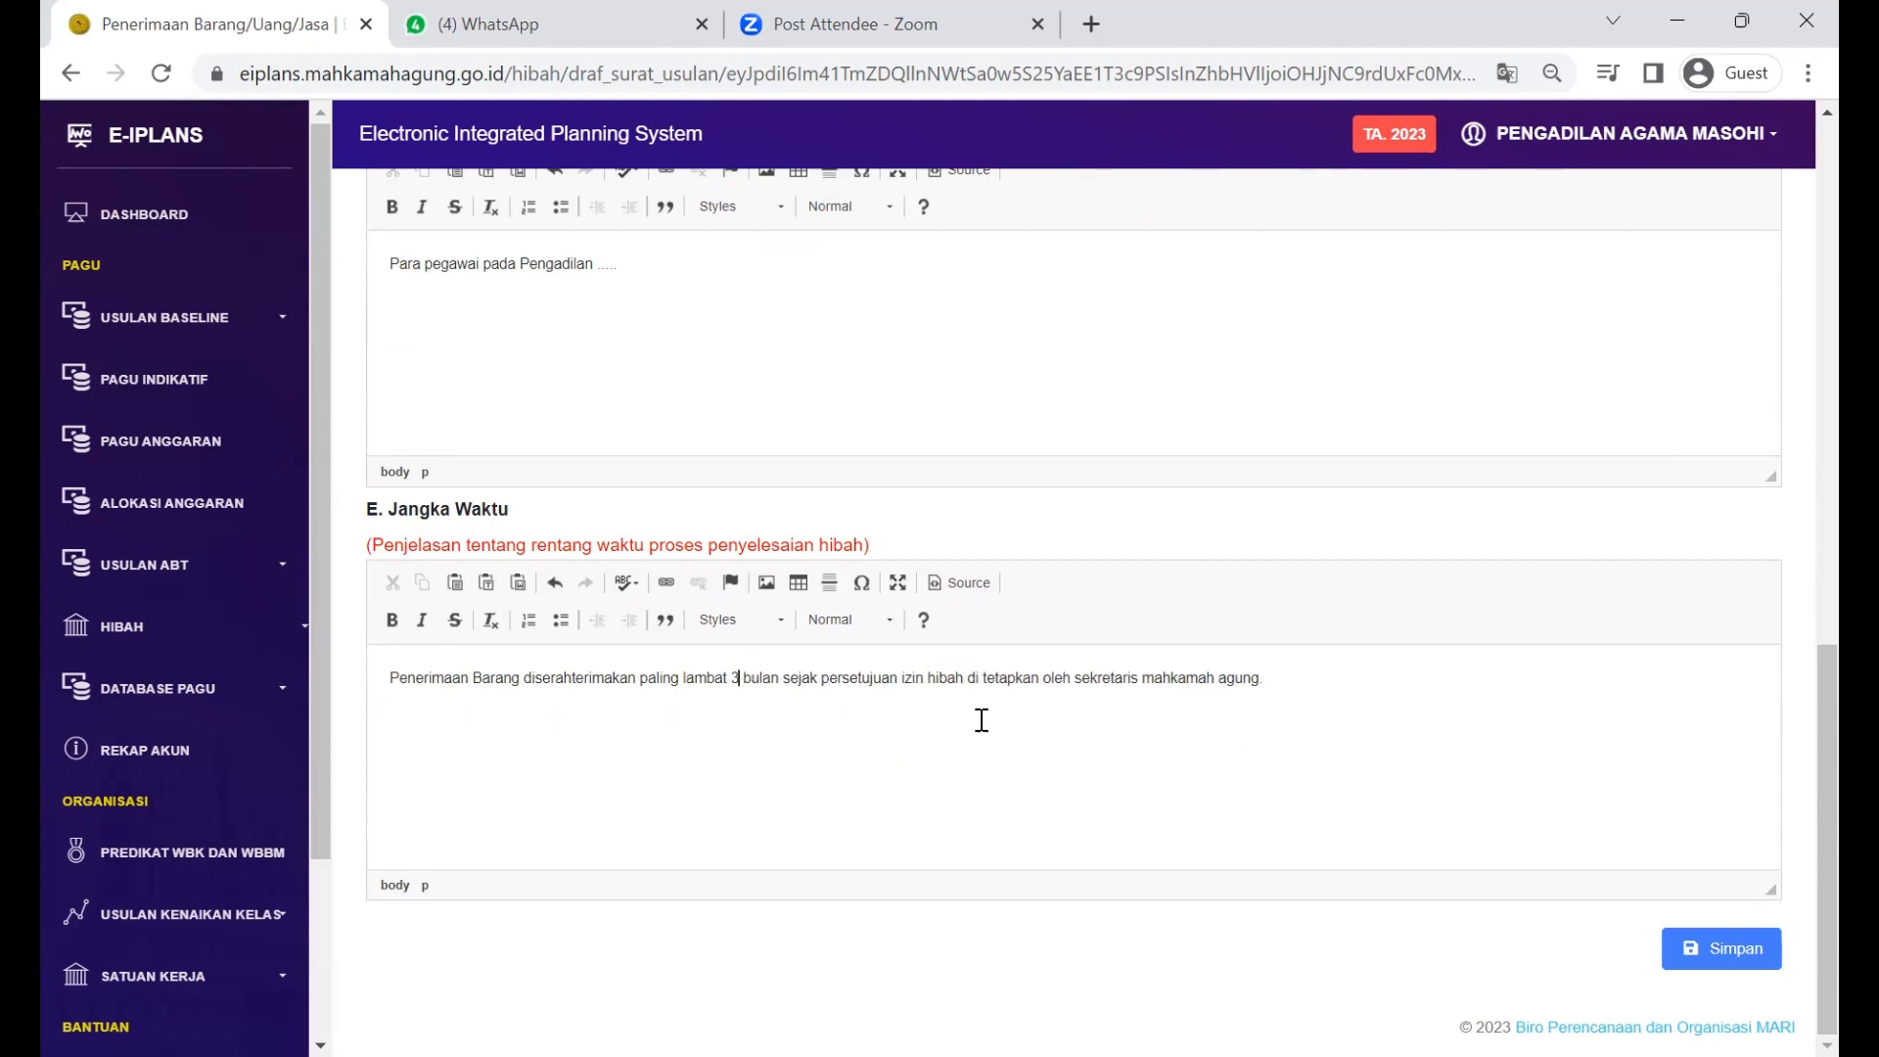
key("BackSpace")
type("1")
key("BackSpace")
type("2")
Step: Change the Jangka Waktu month count before 'bulan' to 1
key("BackSpace")
type("1")
key("BackSpace")
type("2")
Step: Capitalise the initials so the phrase reads 'Sekretaris Mahkamah Agung'
left_click_drag(1074, 678, 1255, 669)
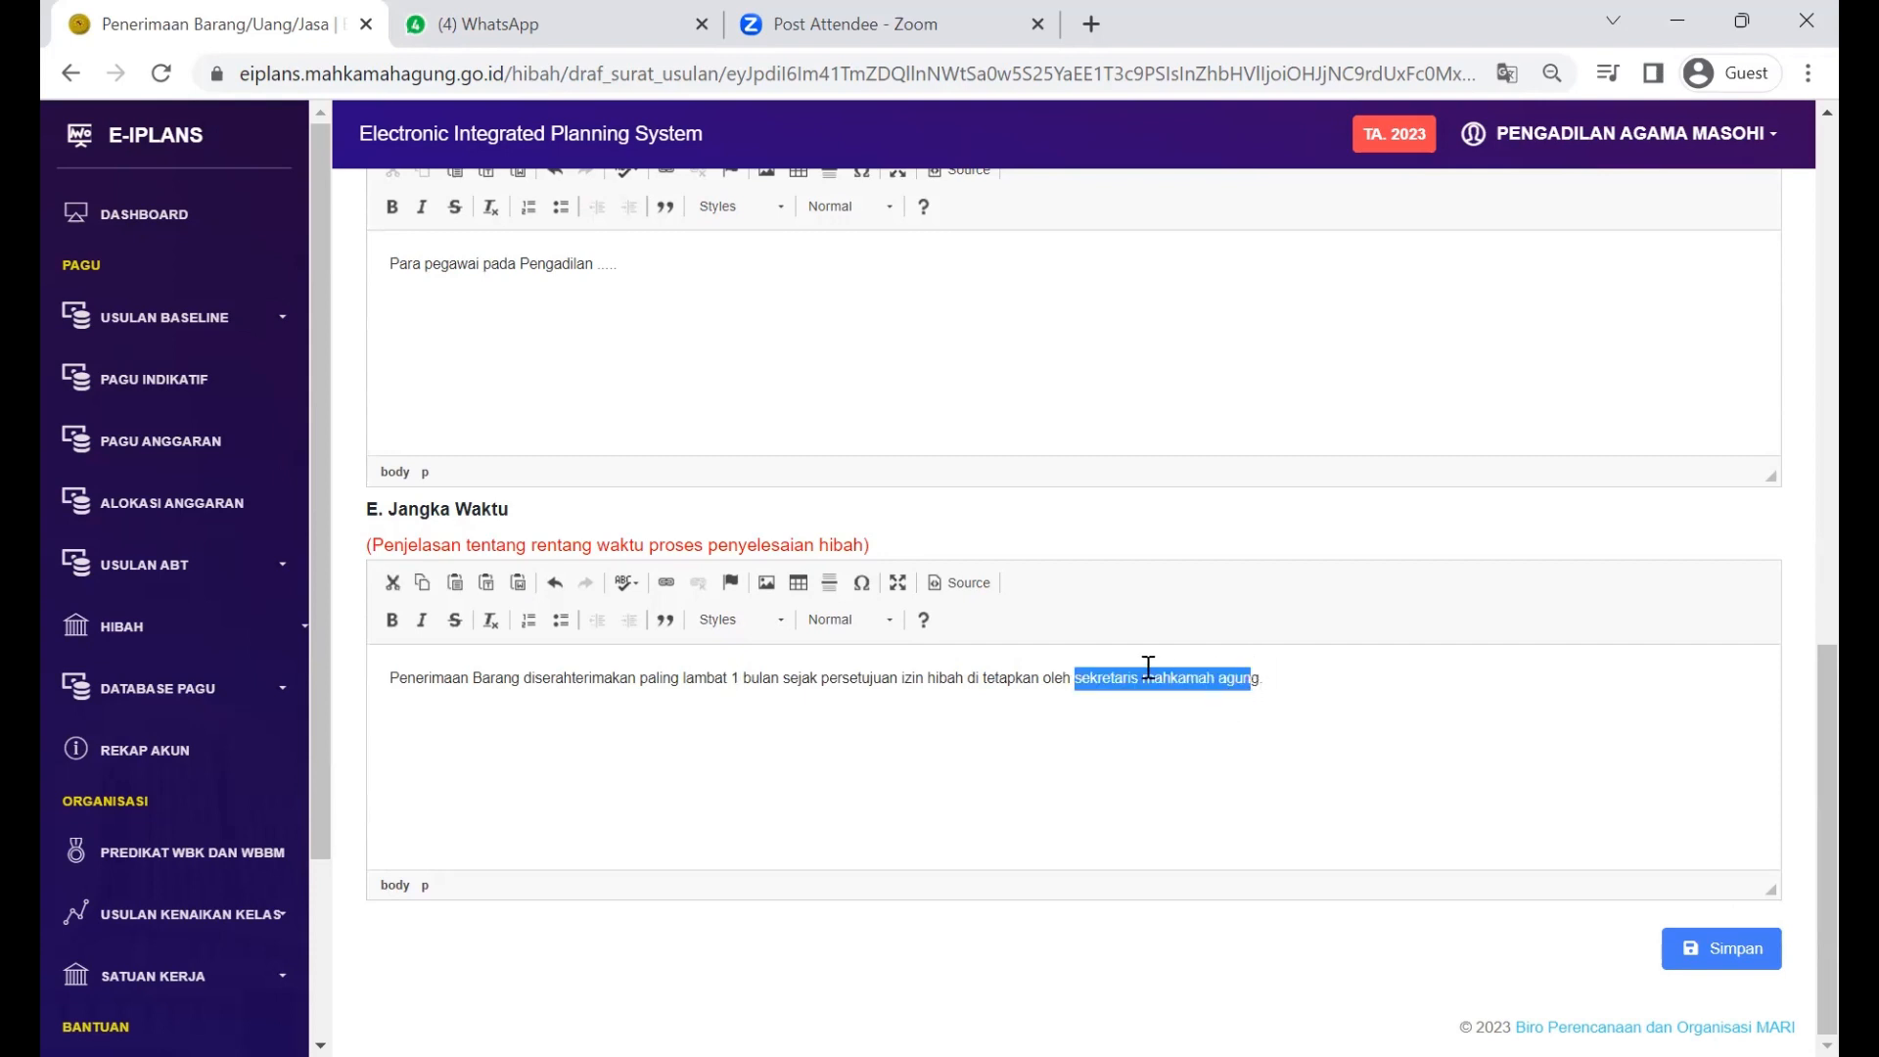
left_click(1084, 678)
key("BackSpace")
type("S")
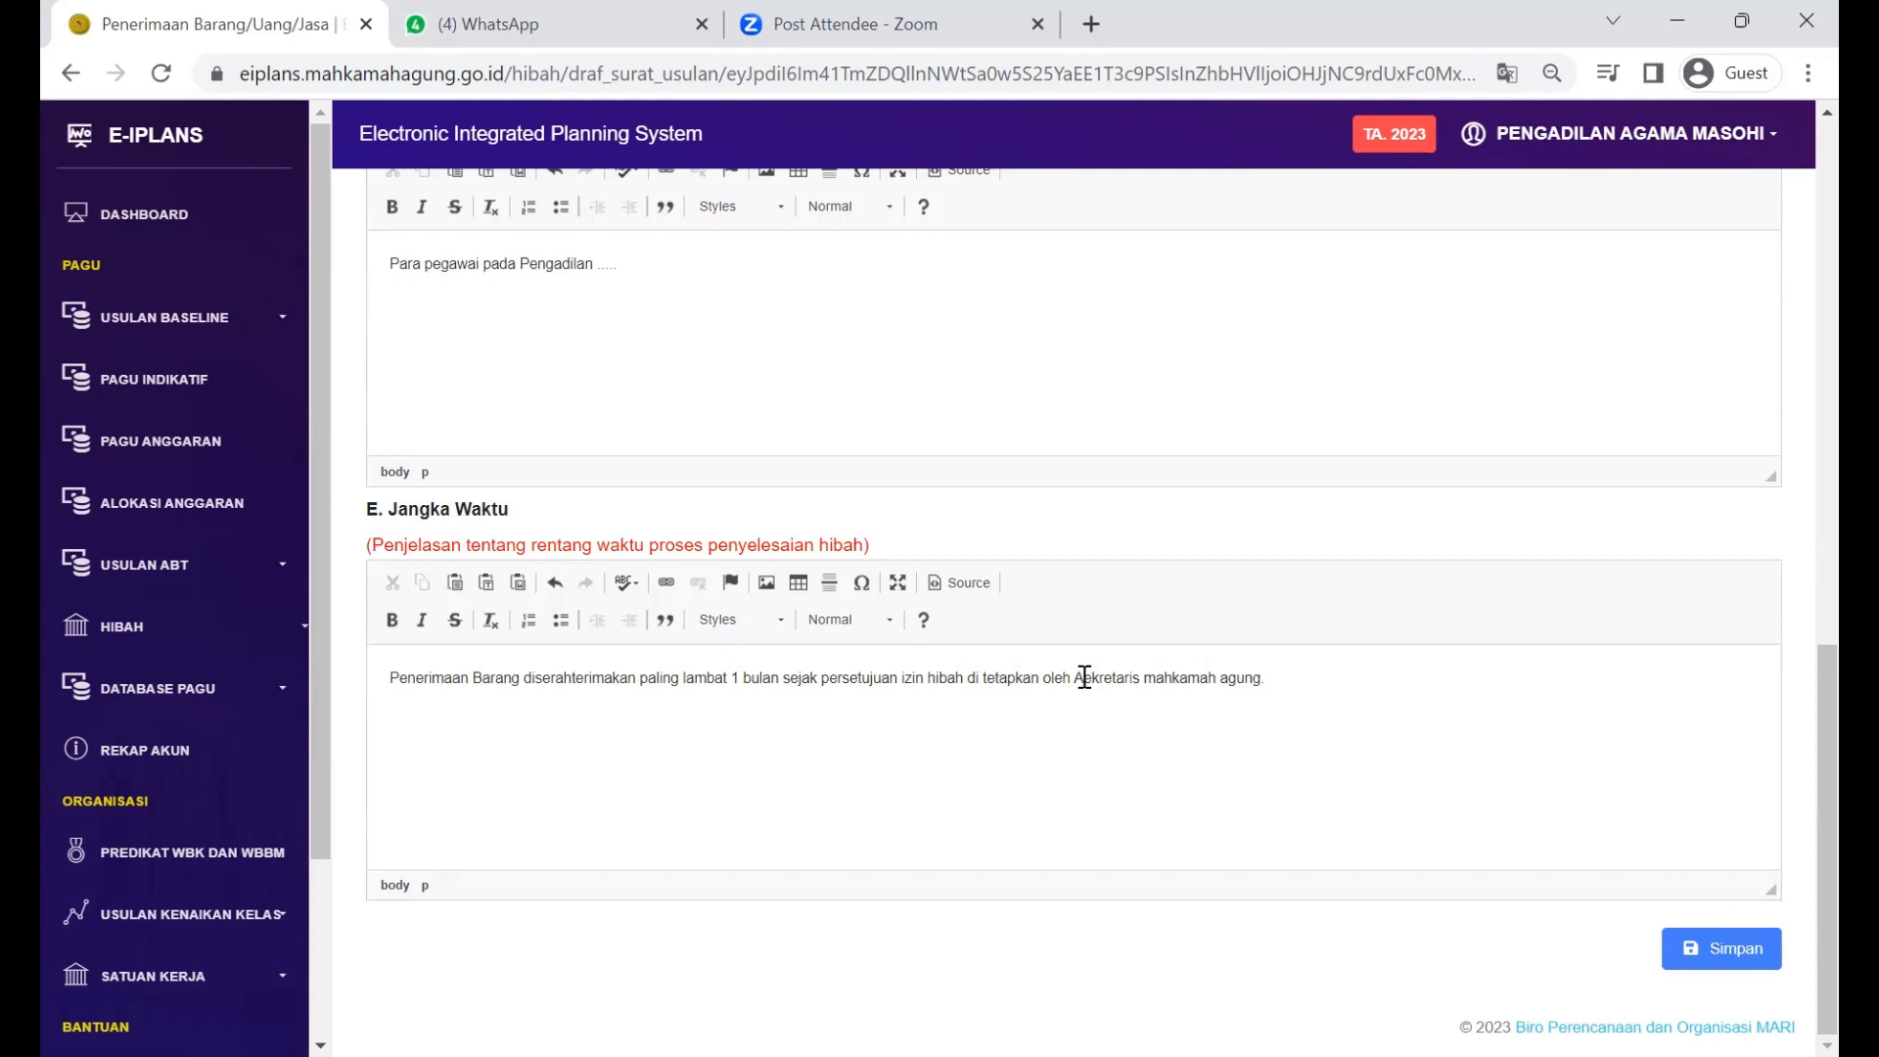
key("BackSpace")
type("S")
key("Right")
key("Right")
key("Right")
key("Right")
key("Delete")
type("M")
key("Right")
key("Right")
key("Right")
key("Right")
key("Delete")
type("A")
Step: Check the month number 1 in the Jangka Waktu sentence
left_click(1308, 750)
double_click(736, 678)
left_click(824, 714)
Step: Save the proposal so the draf_usulan_hibah PDF downloads, then switch to WhatsApp
left_click(1727, 948)
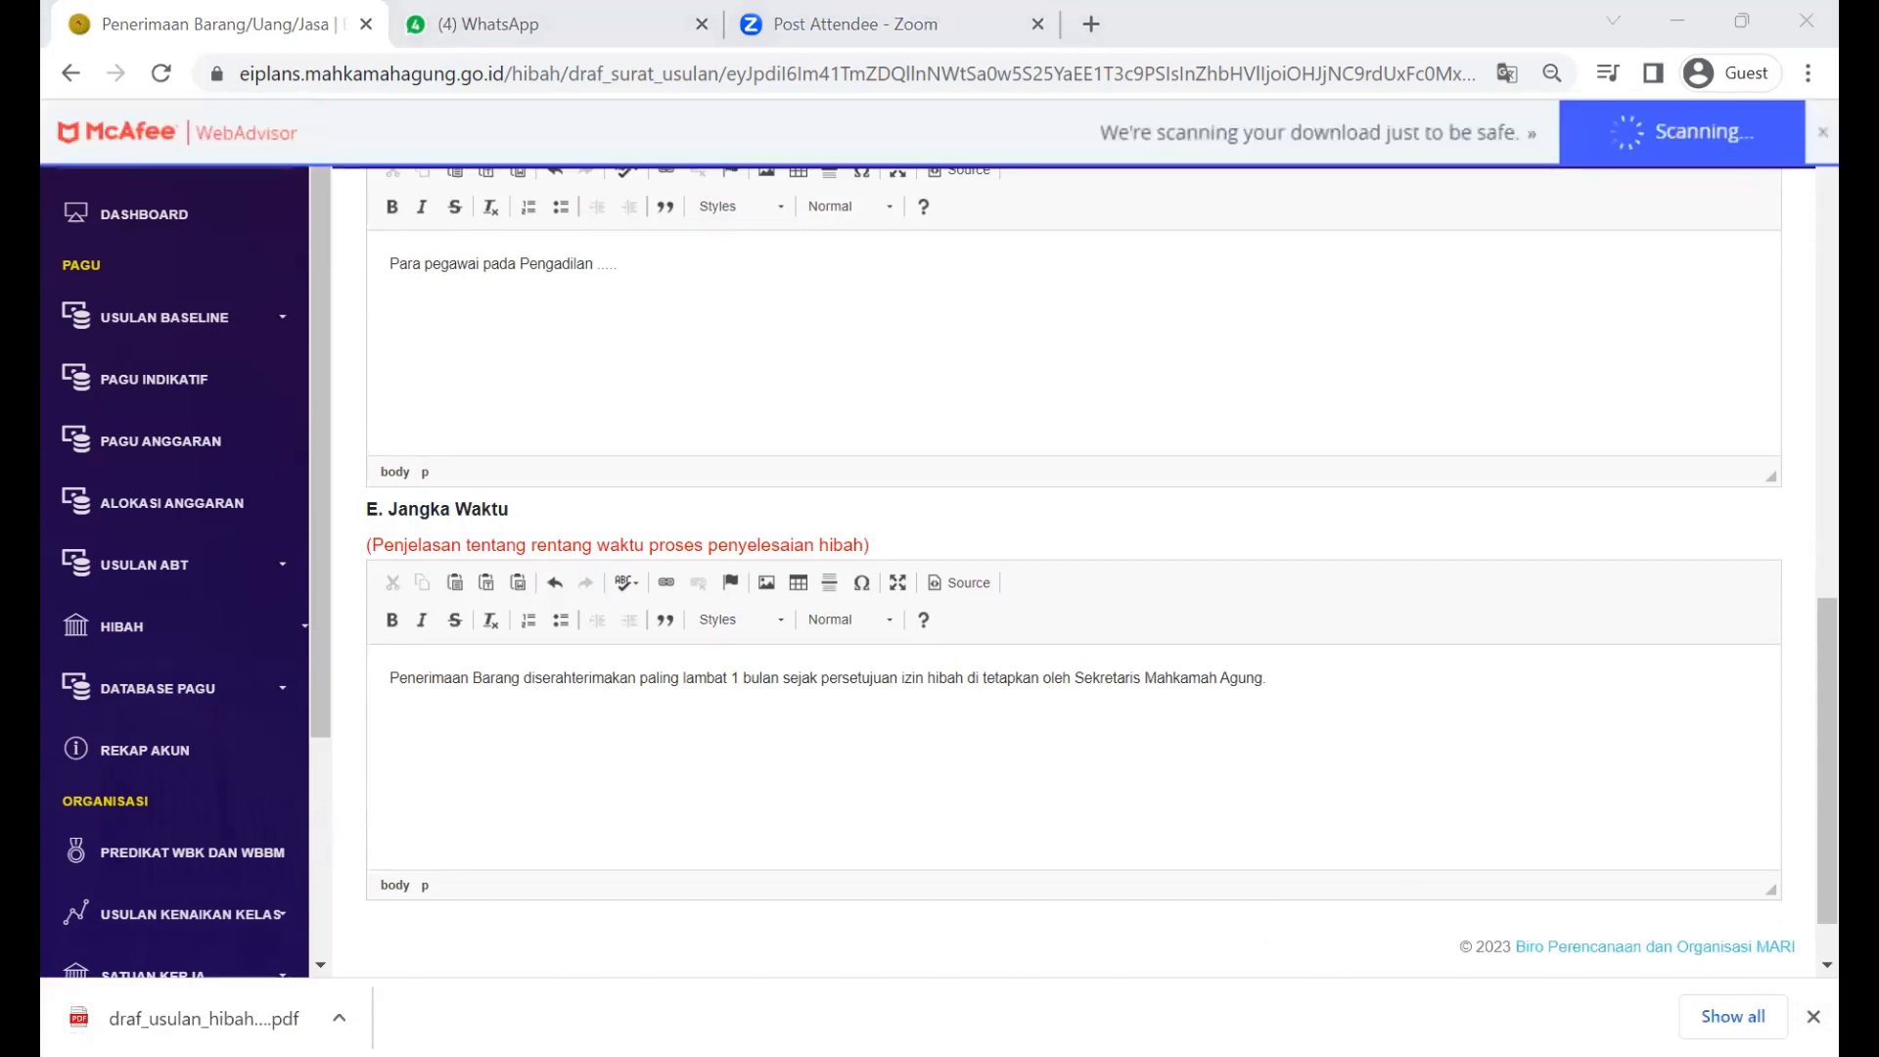
left_click(1814, 1017)
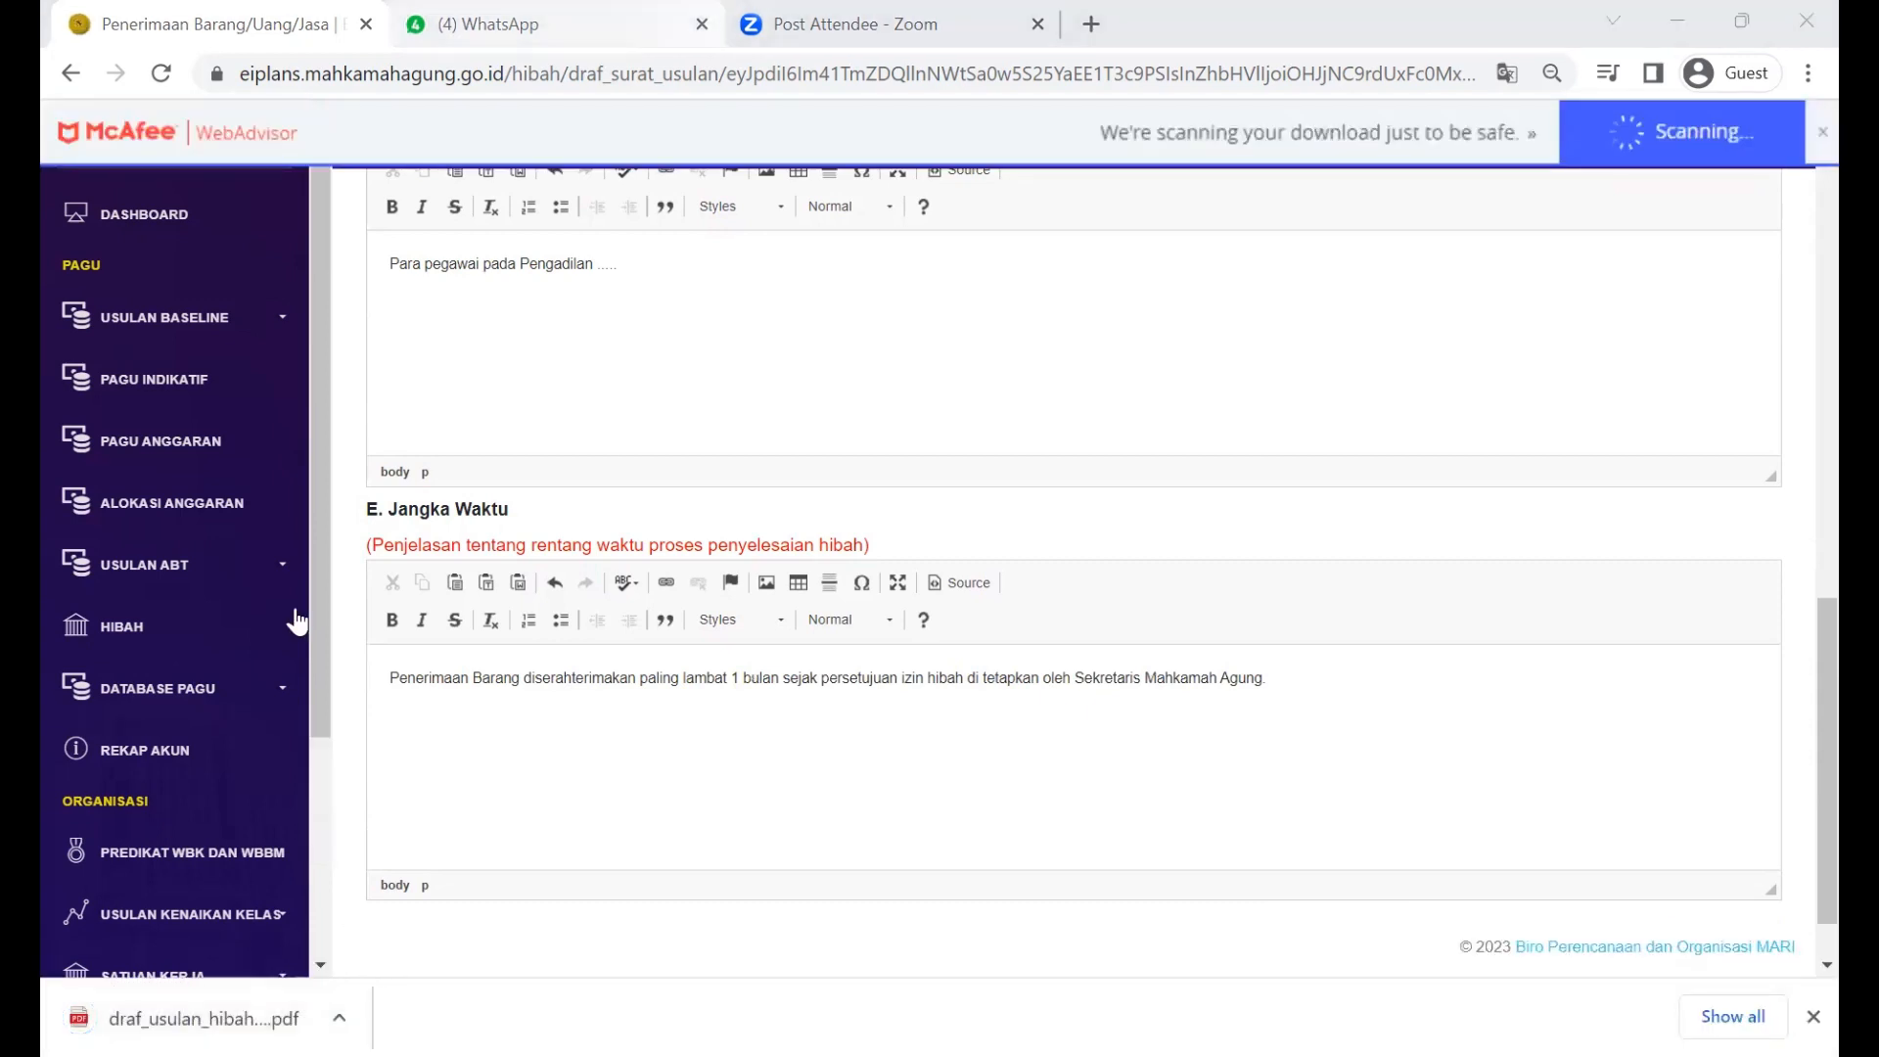
key("ctrl+Tab")
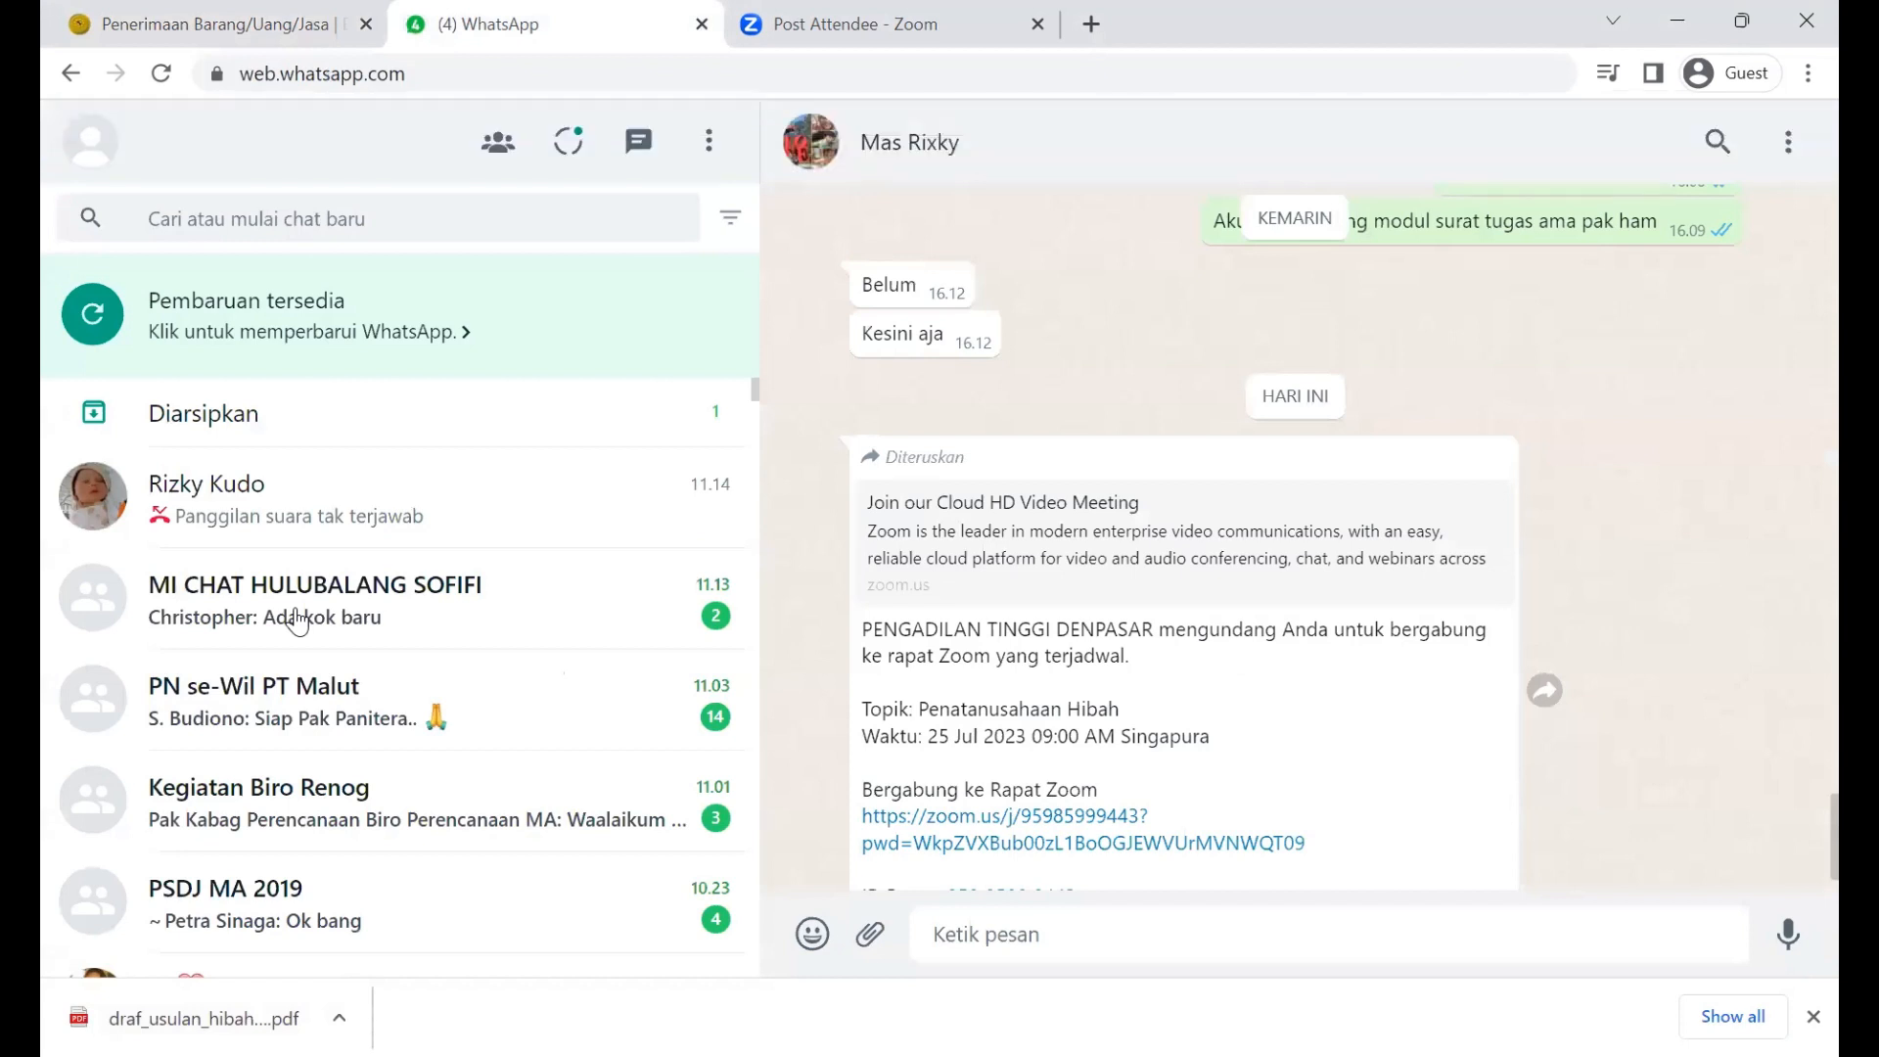
key("ctrl+w")
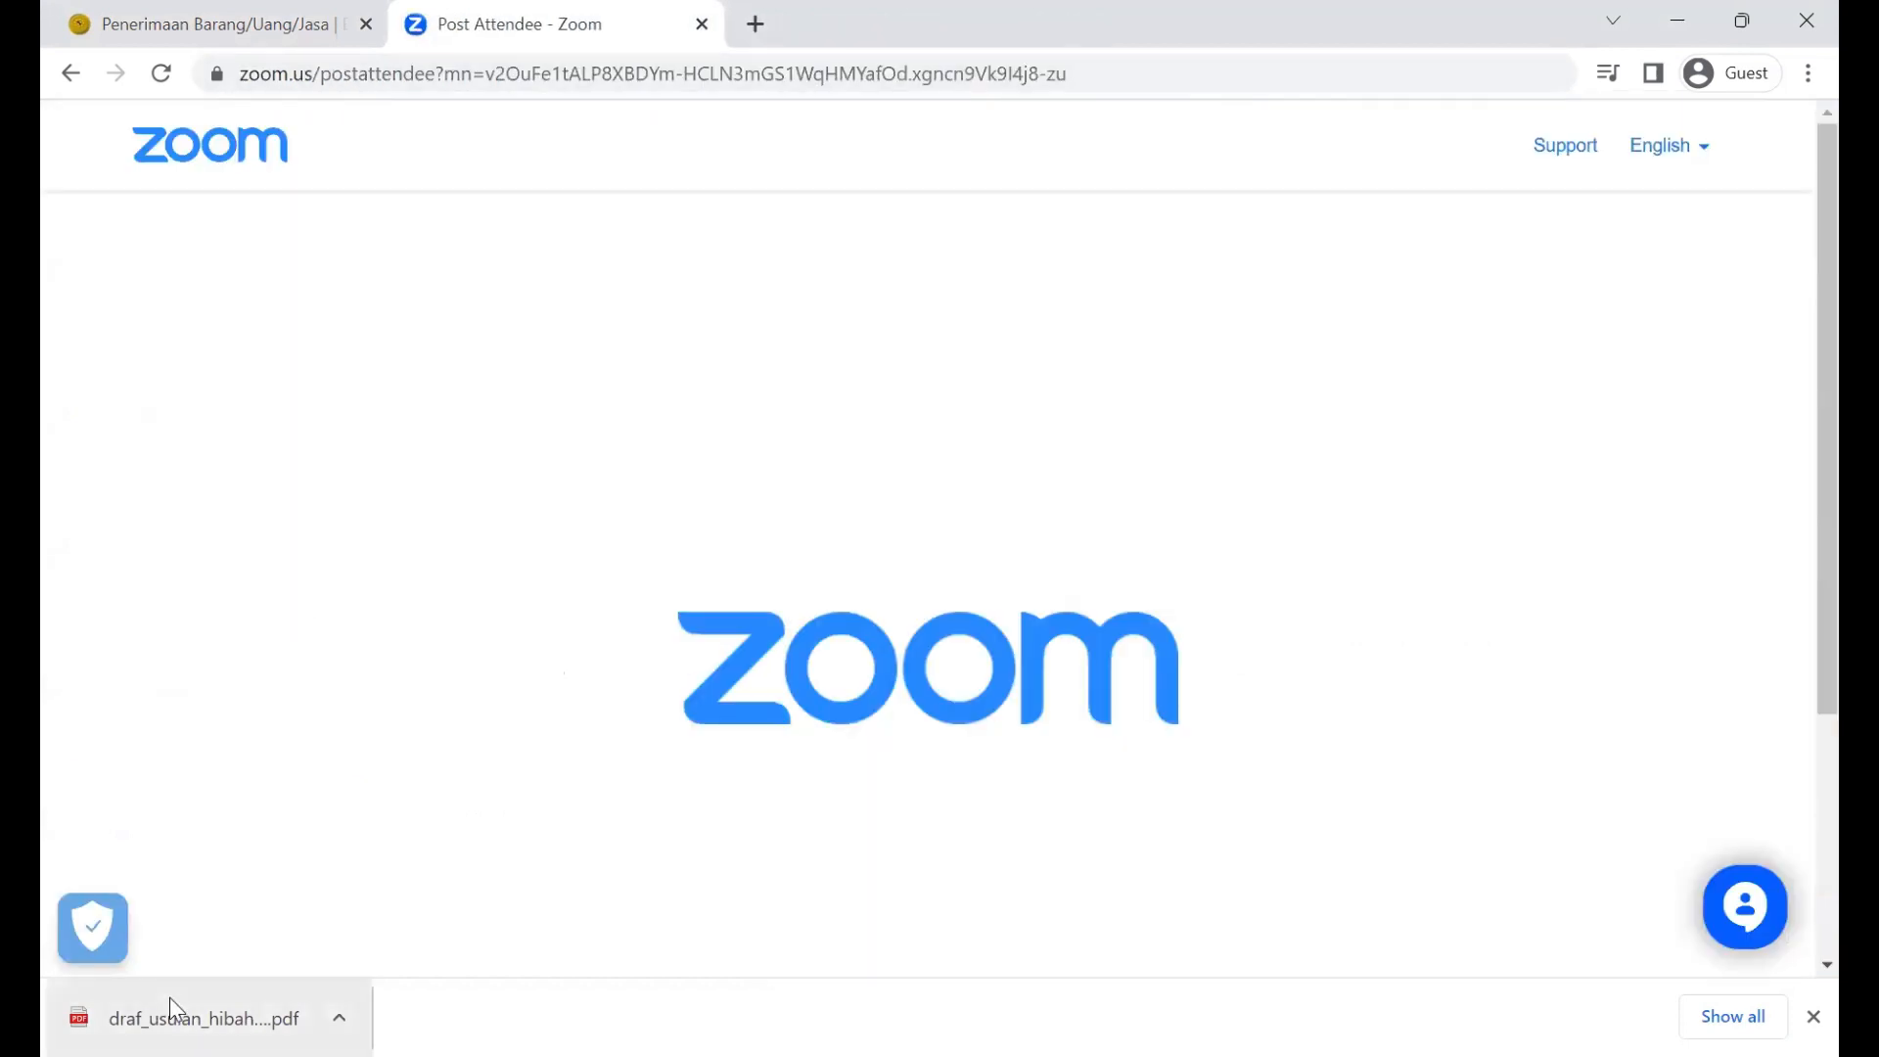
Step: Open the draf_usulan_hibah PDF and read pages 1–3 down to the Keterangan note
left_click(172, 998)
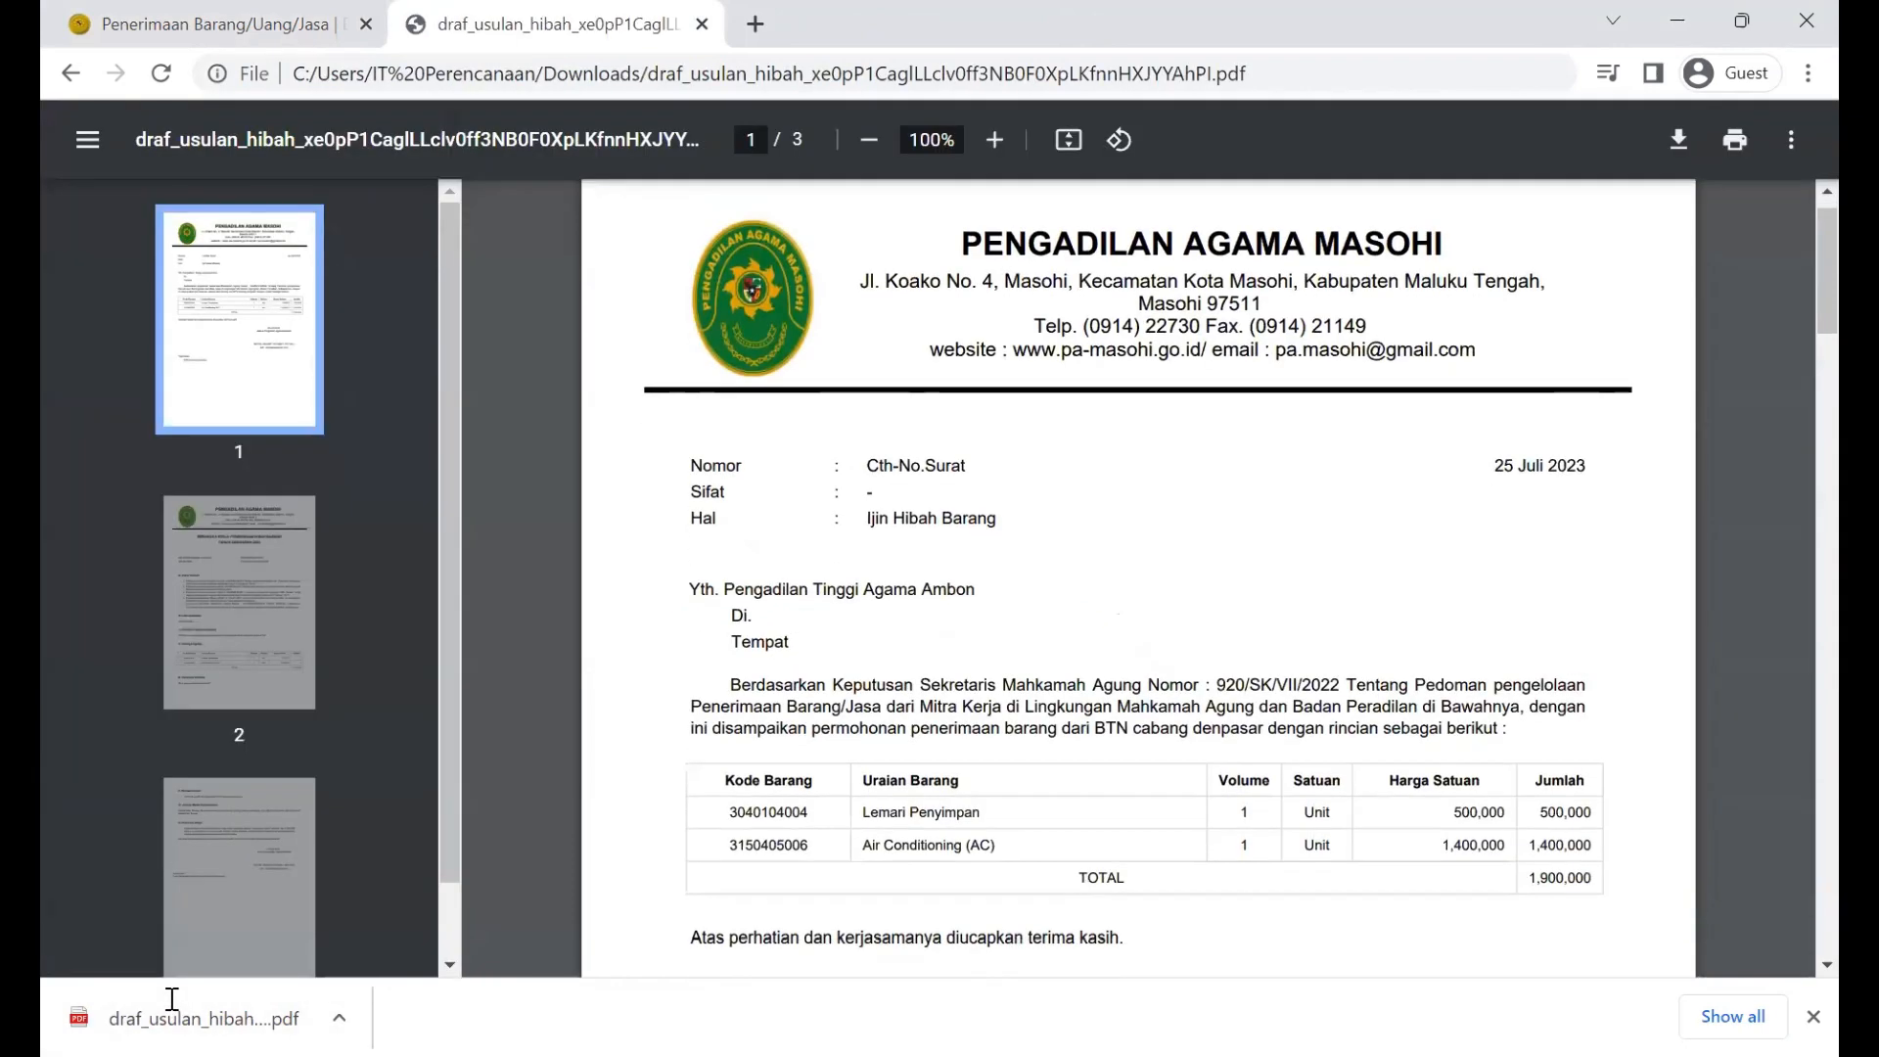
scroll(860, 493, "down", 1)
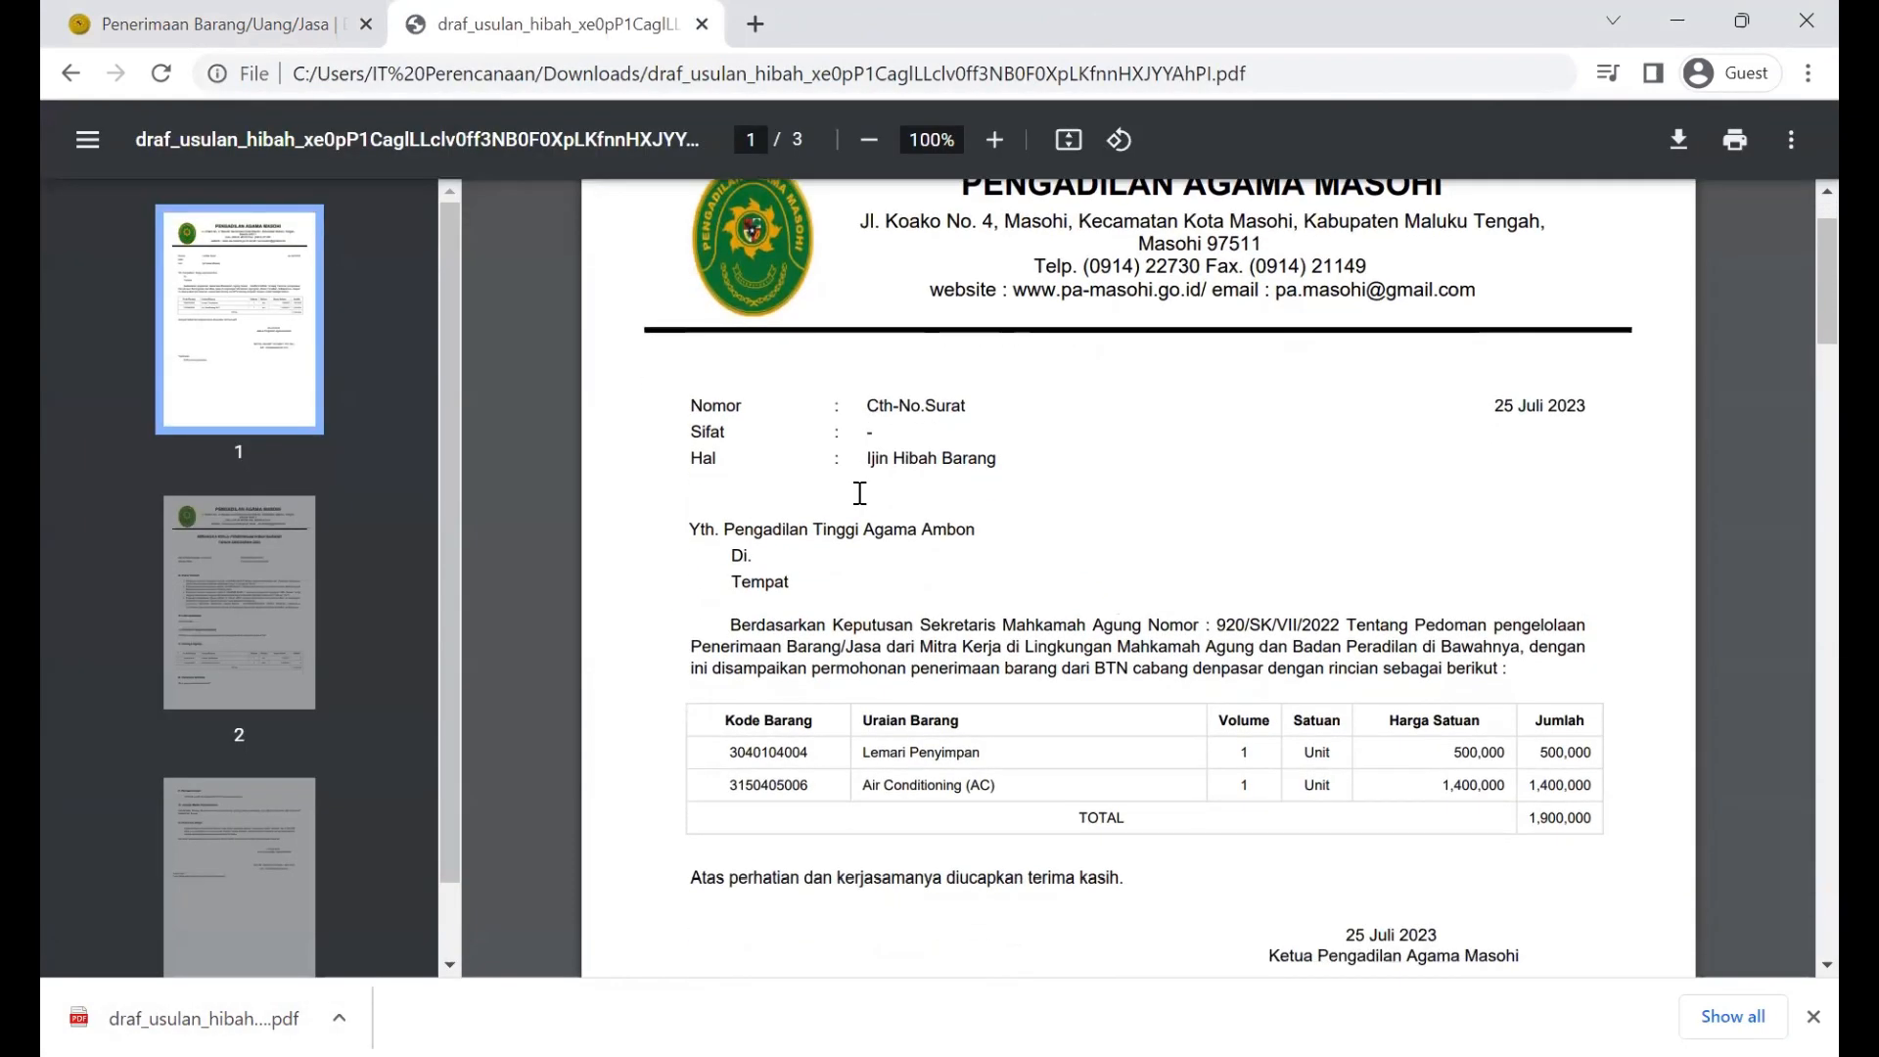
scroll(859, 493, "down", 1)
scroll(859, 493, "up", 2)
scroll(860, 493, "down", 3)
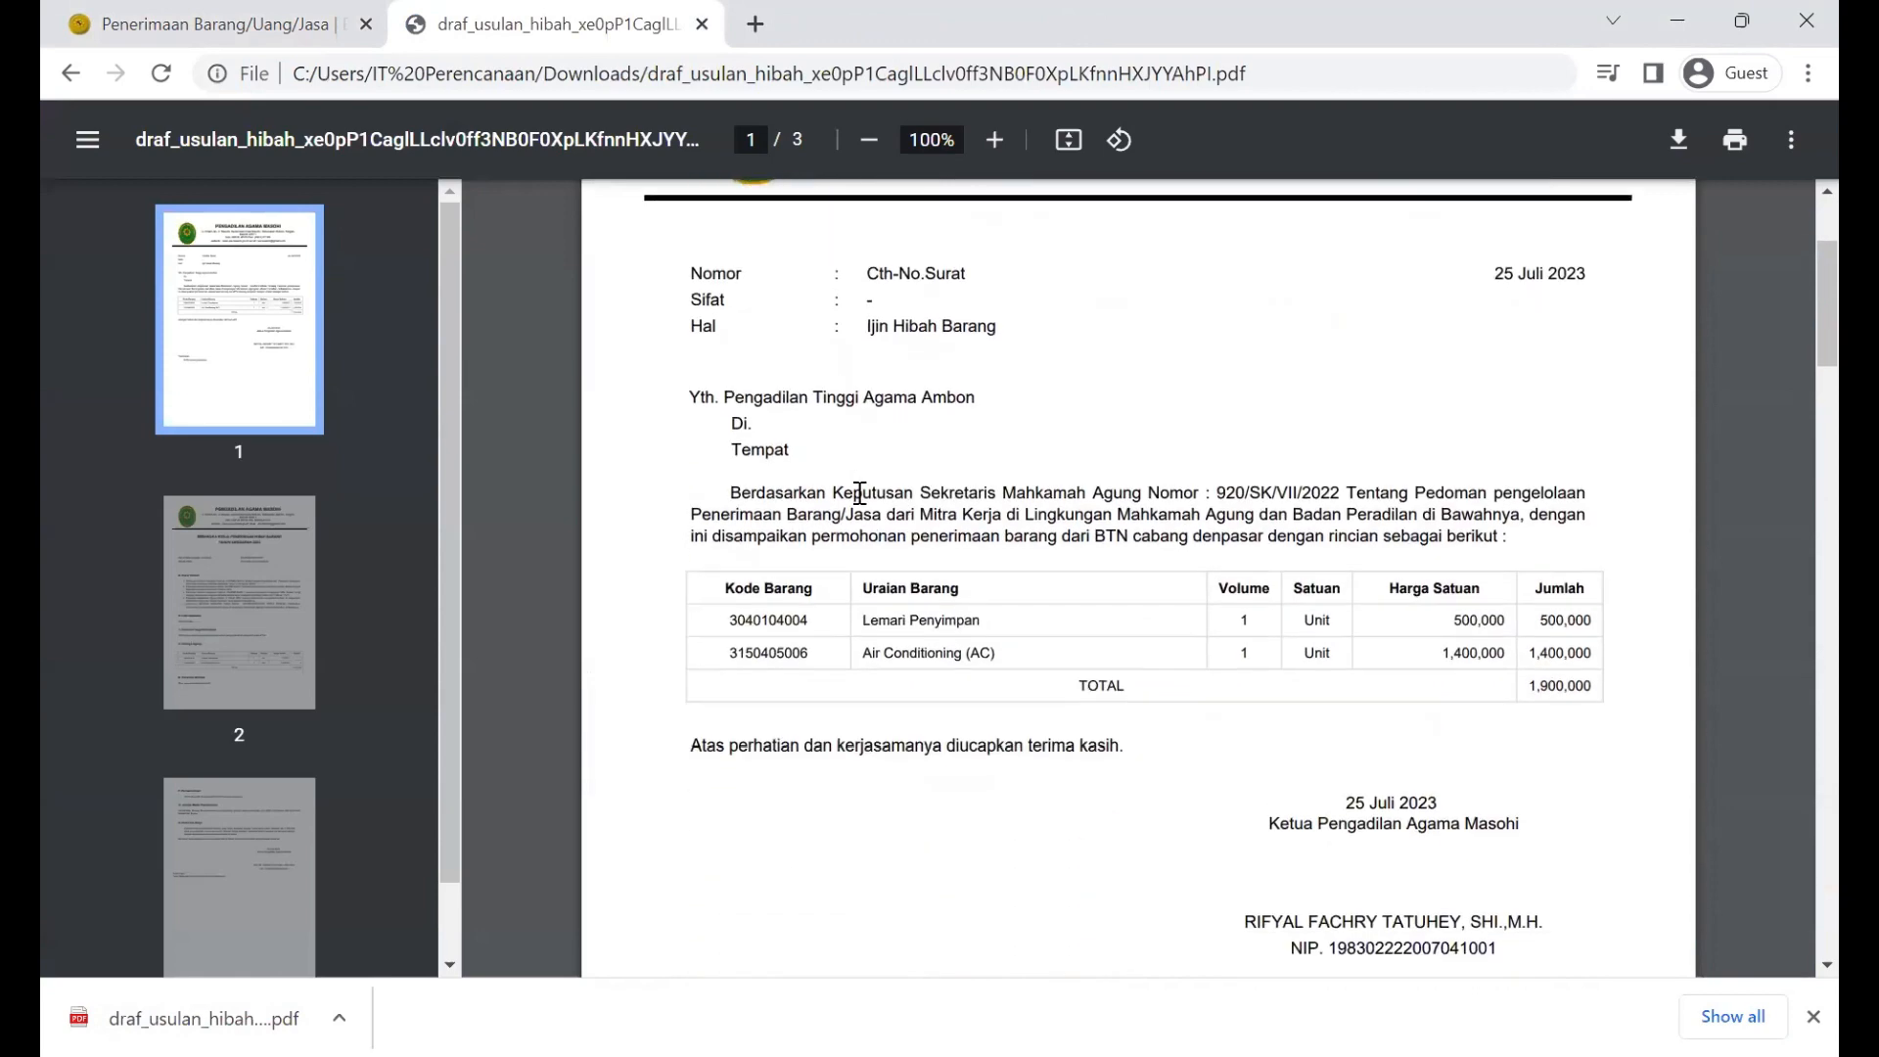
scroll(860, 493, "down", 1)
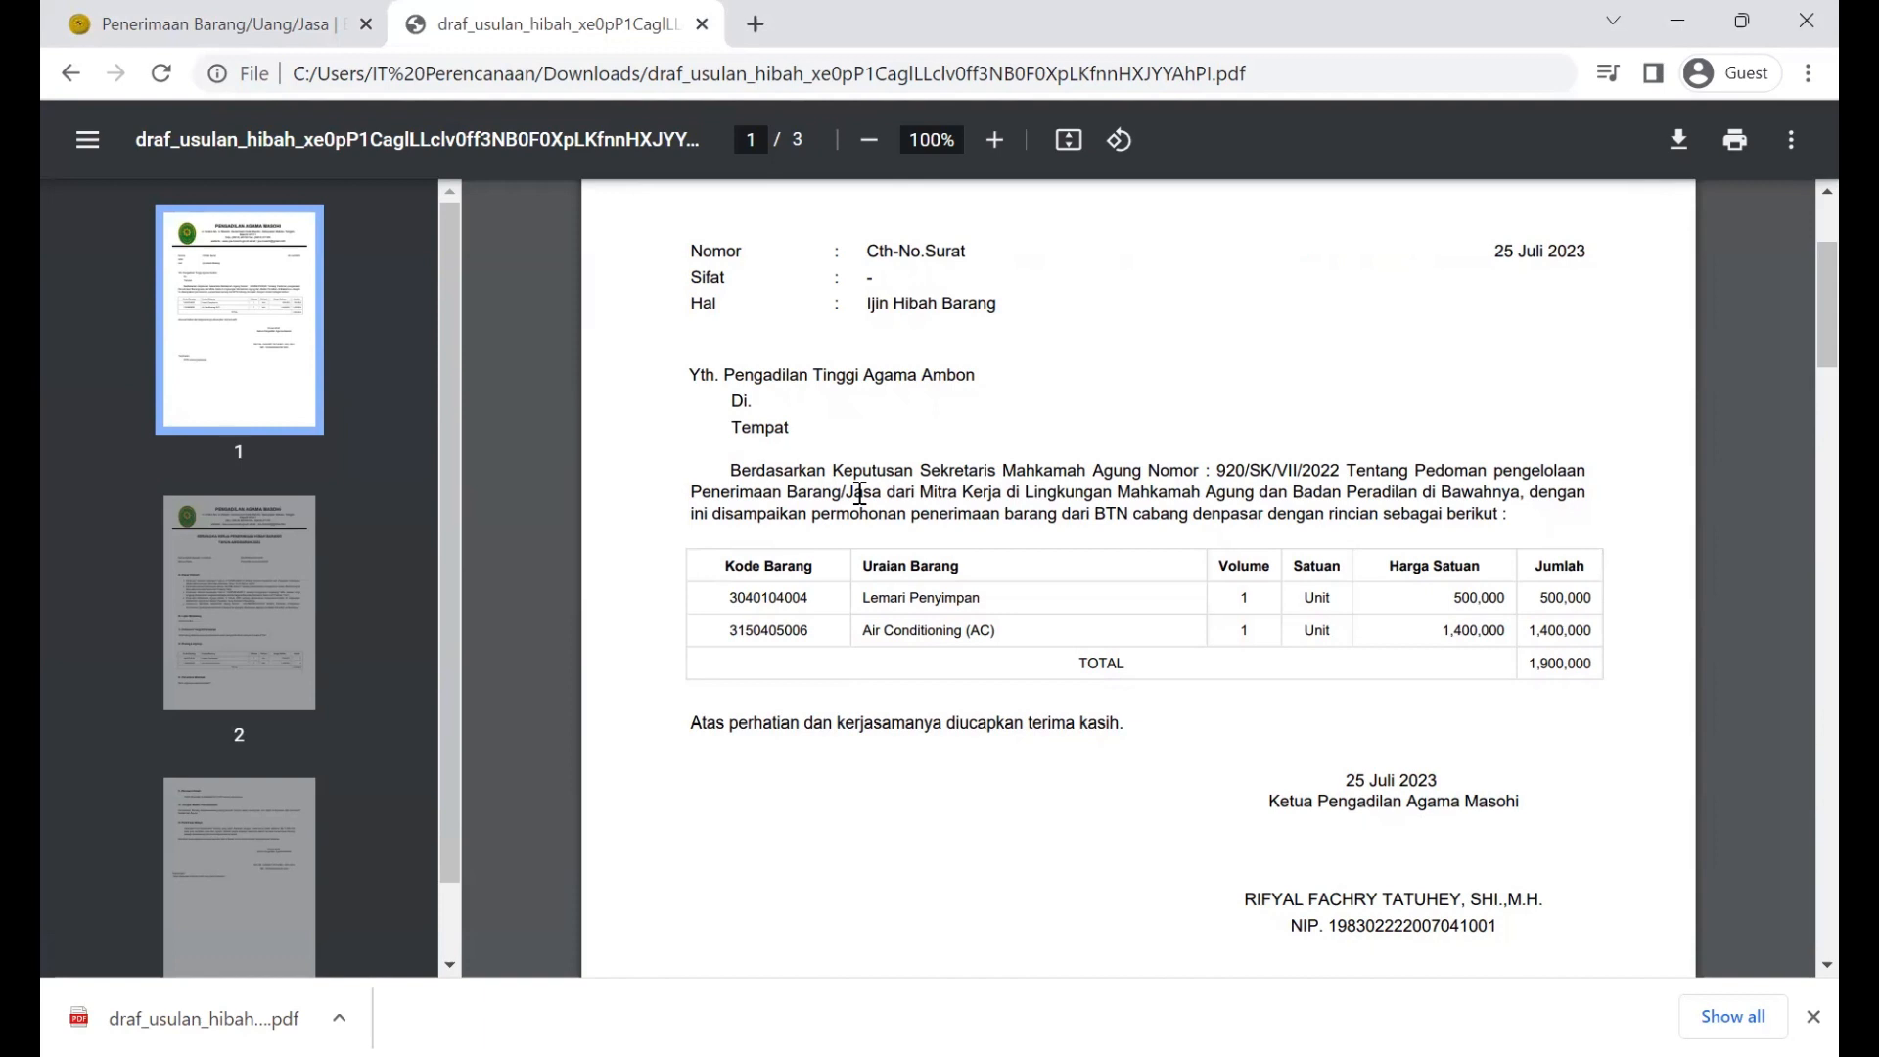
scroll(859, 492, "down", 1)
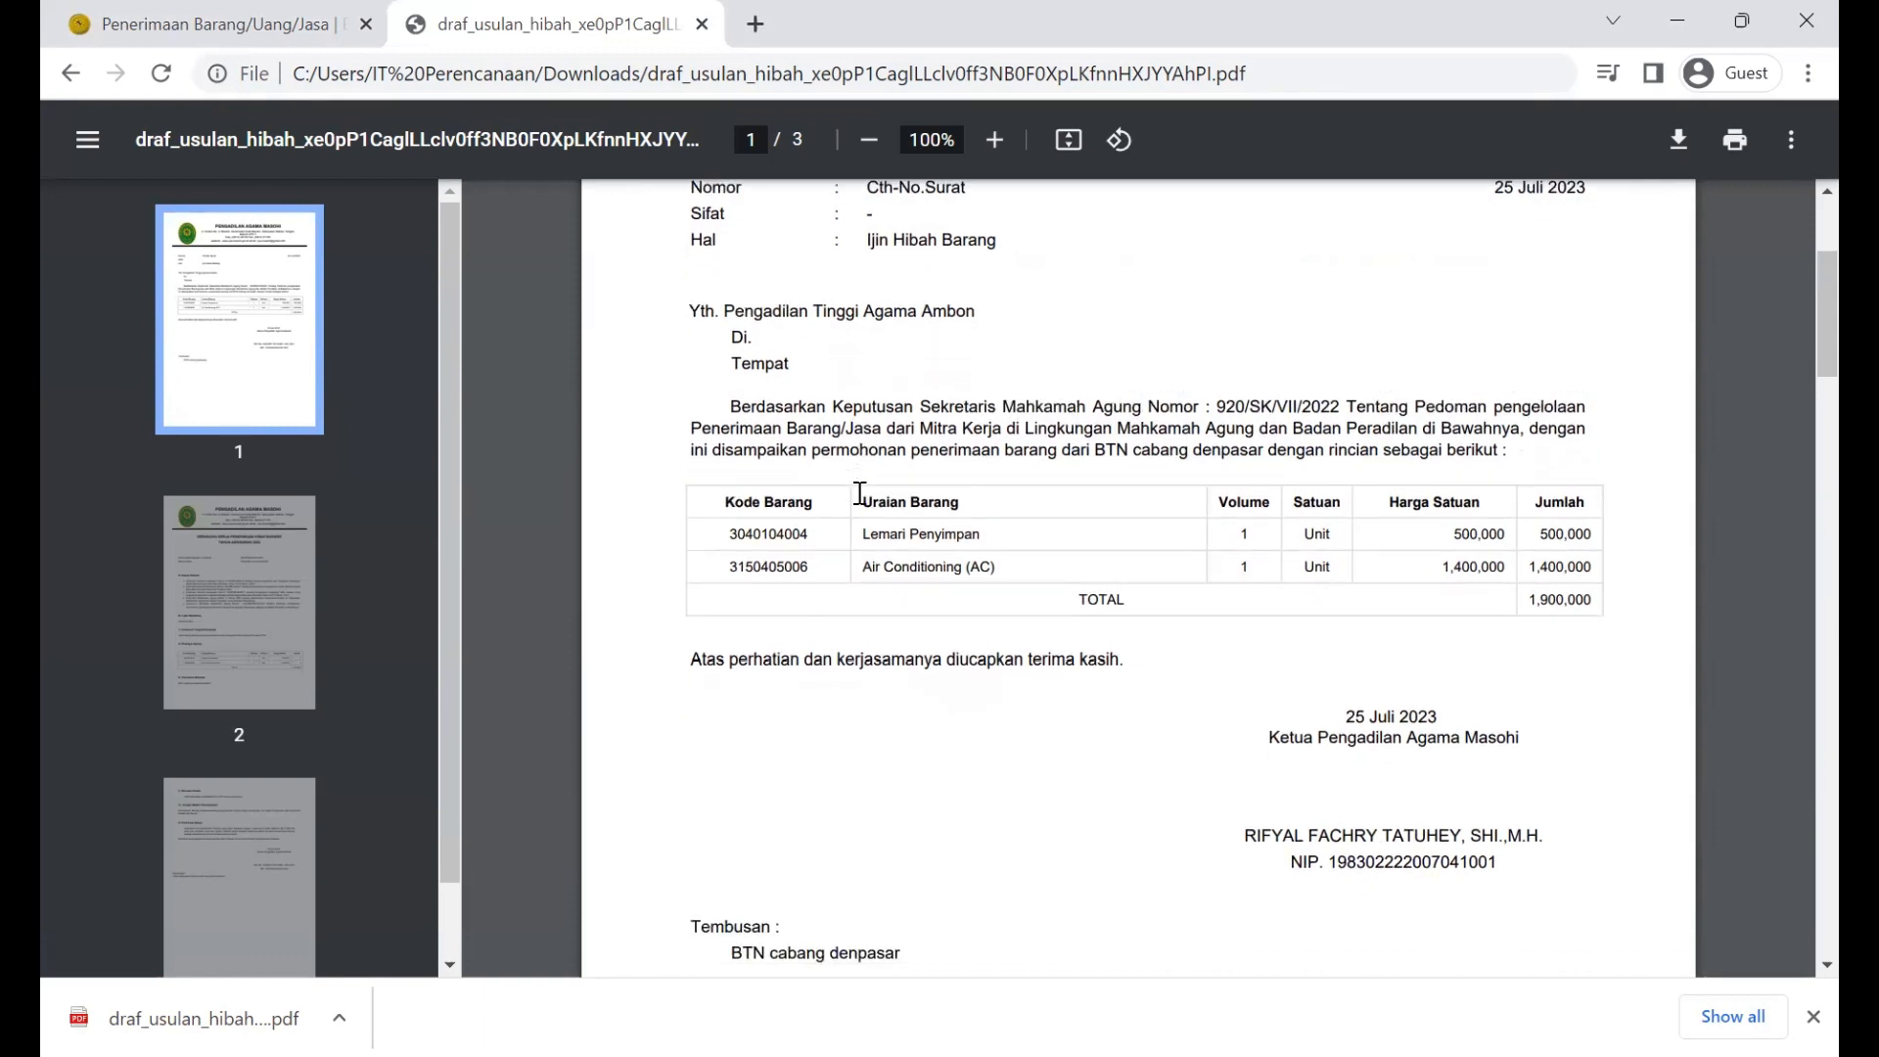
scroll(859, 492, "up", 3)
scroll(859, 492, "down", 12)
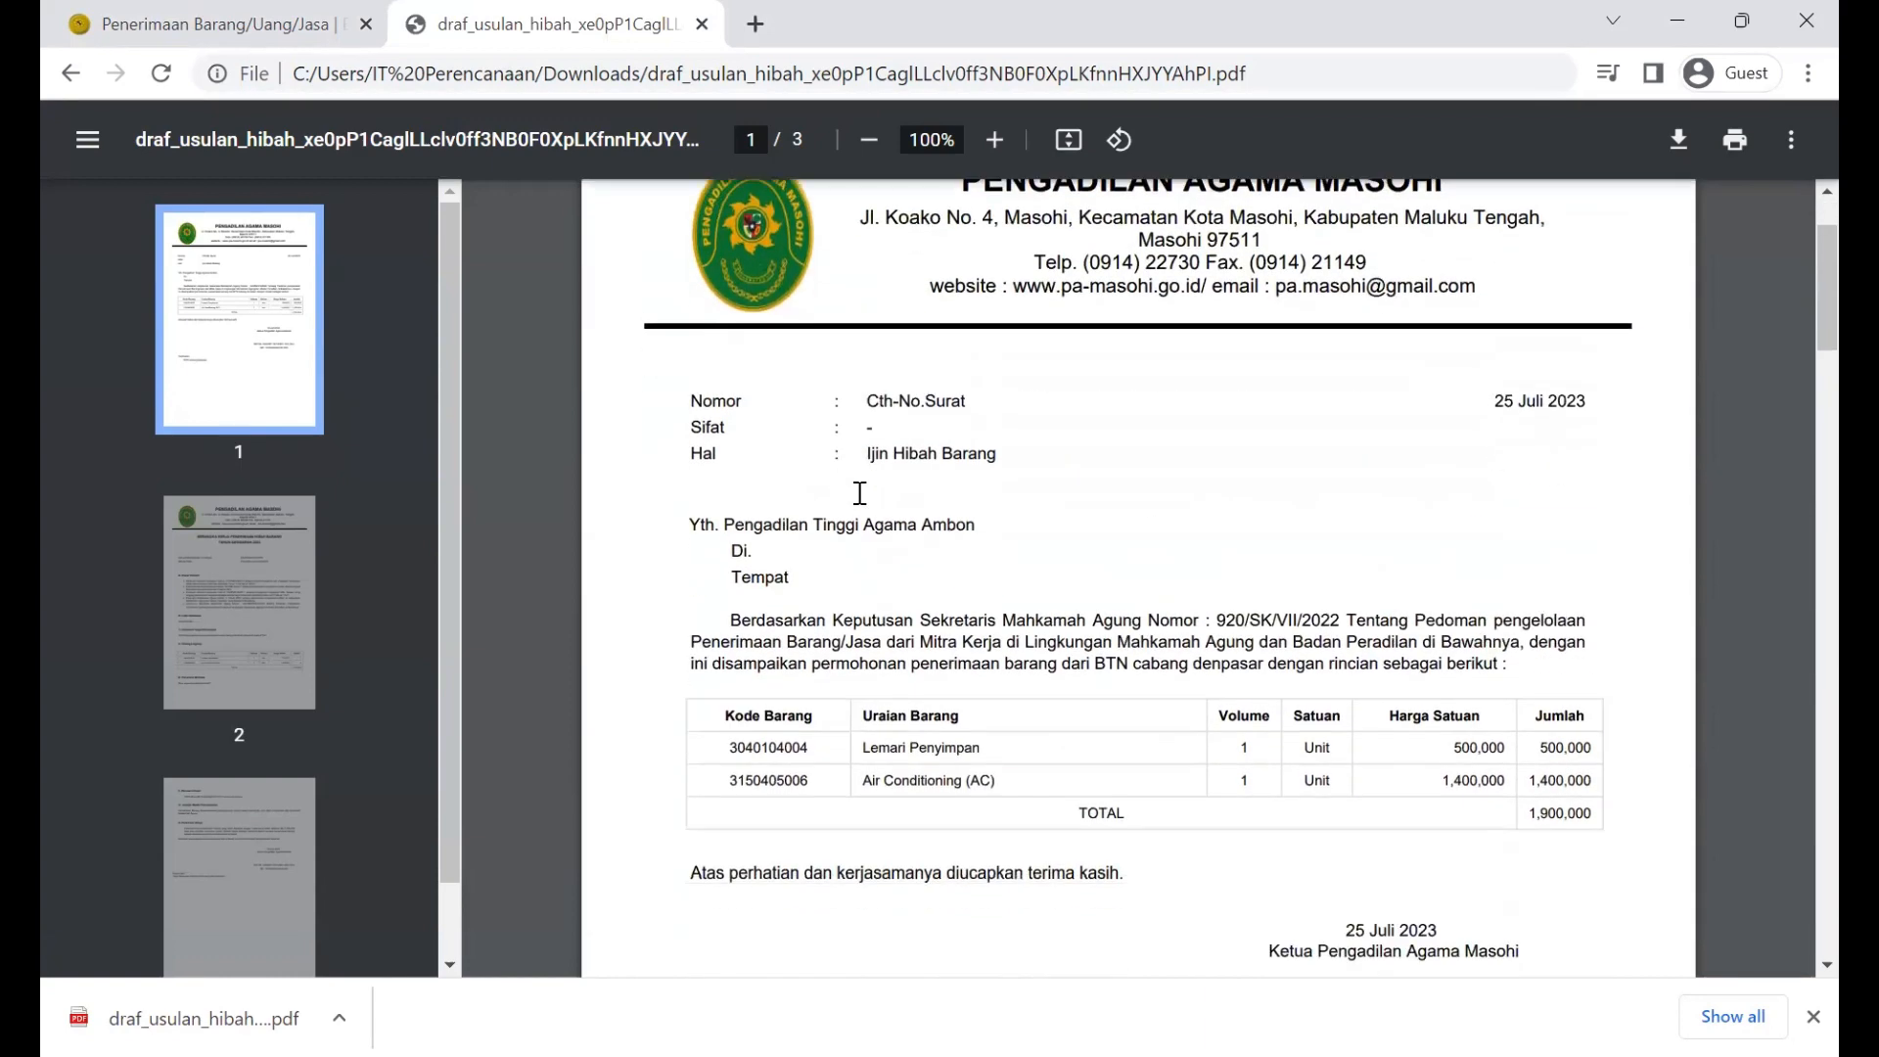
scroll(860, 493, "down", 14)
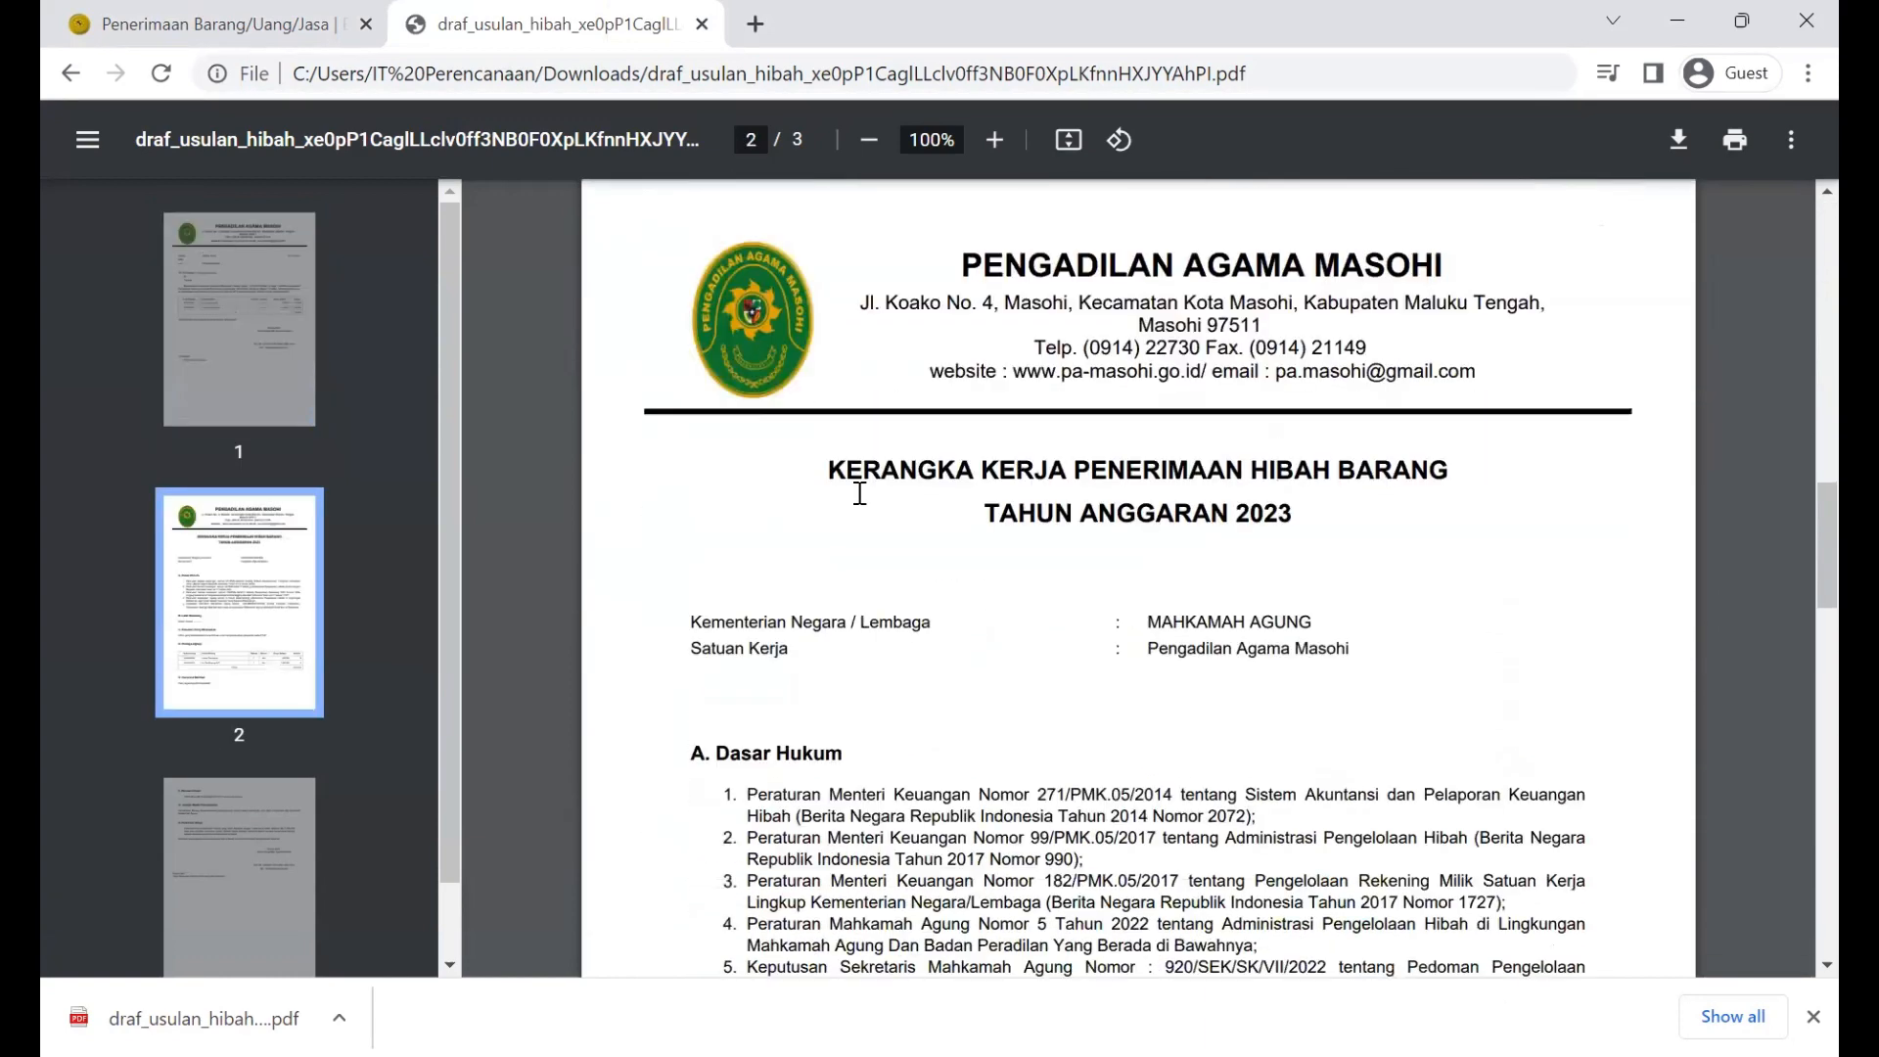
scroll(859, 492, "down", 3)
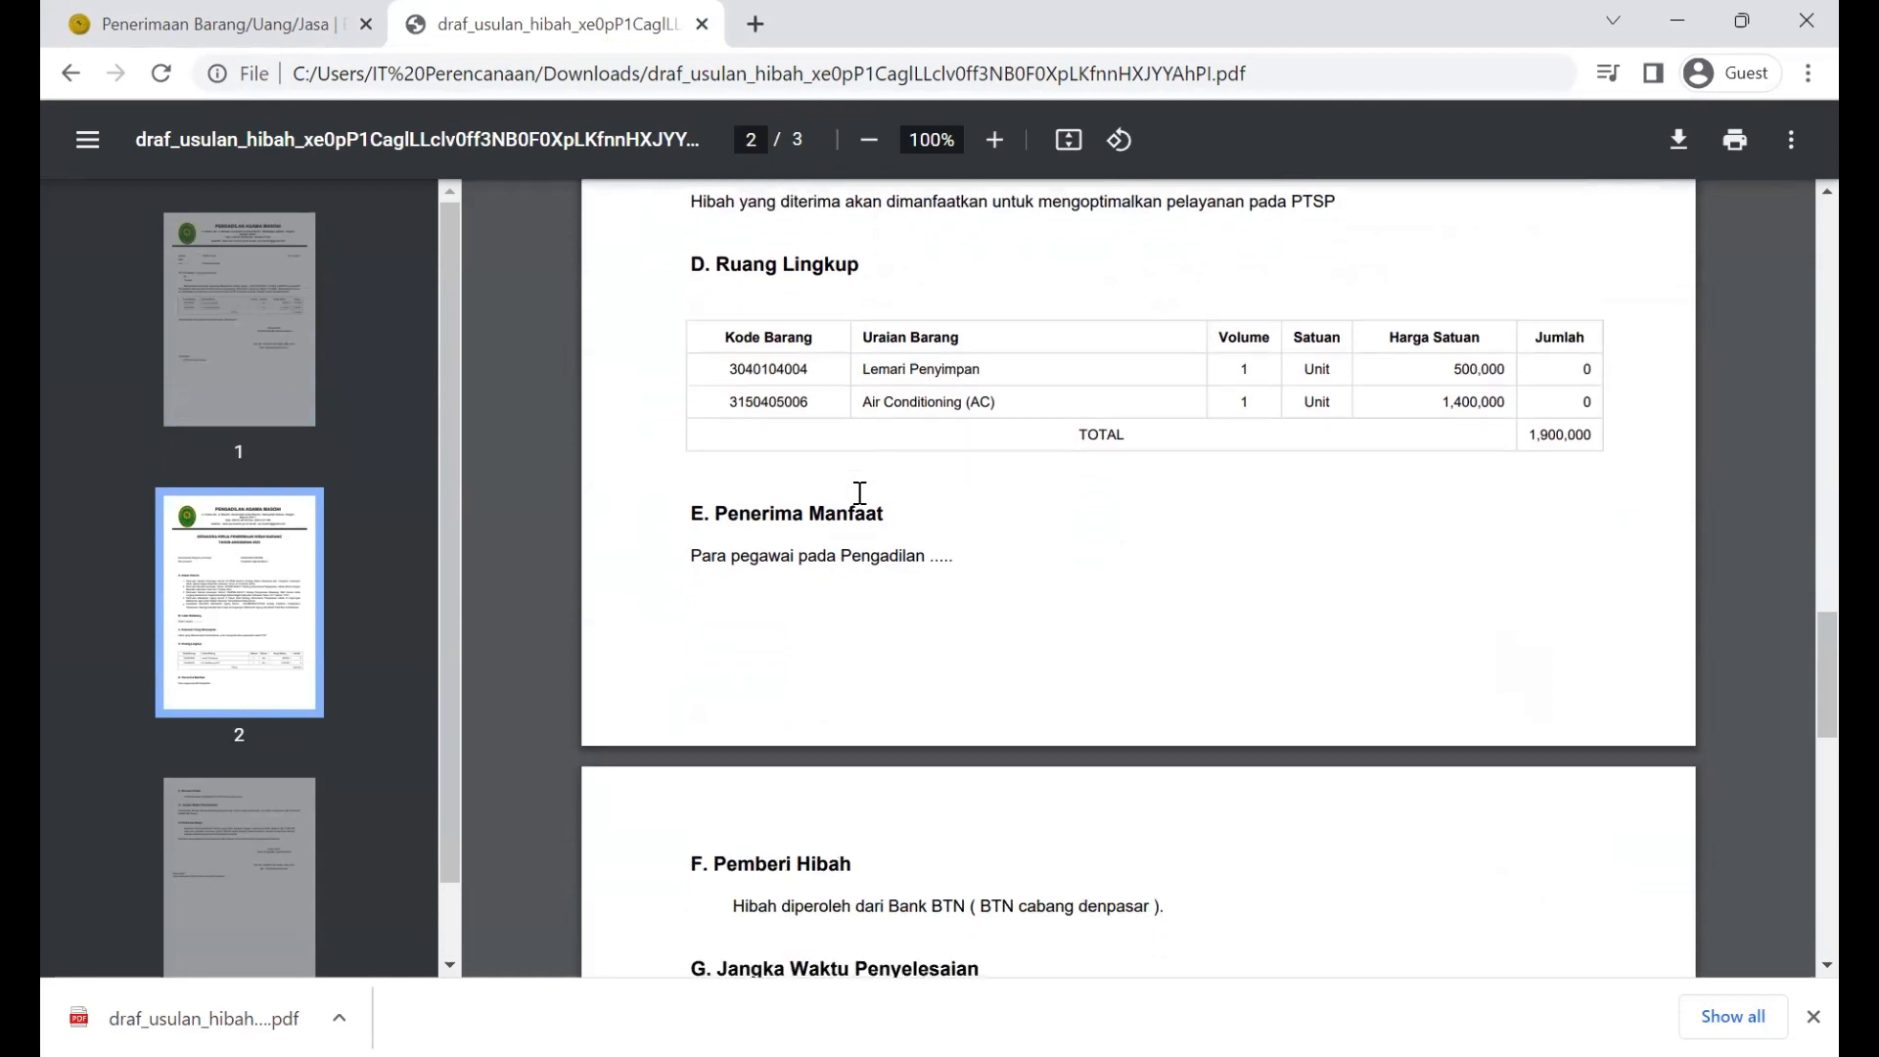
scroll(859, 493, "down", 4)
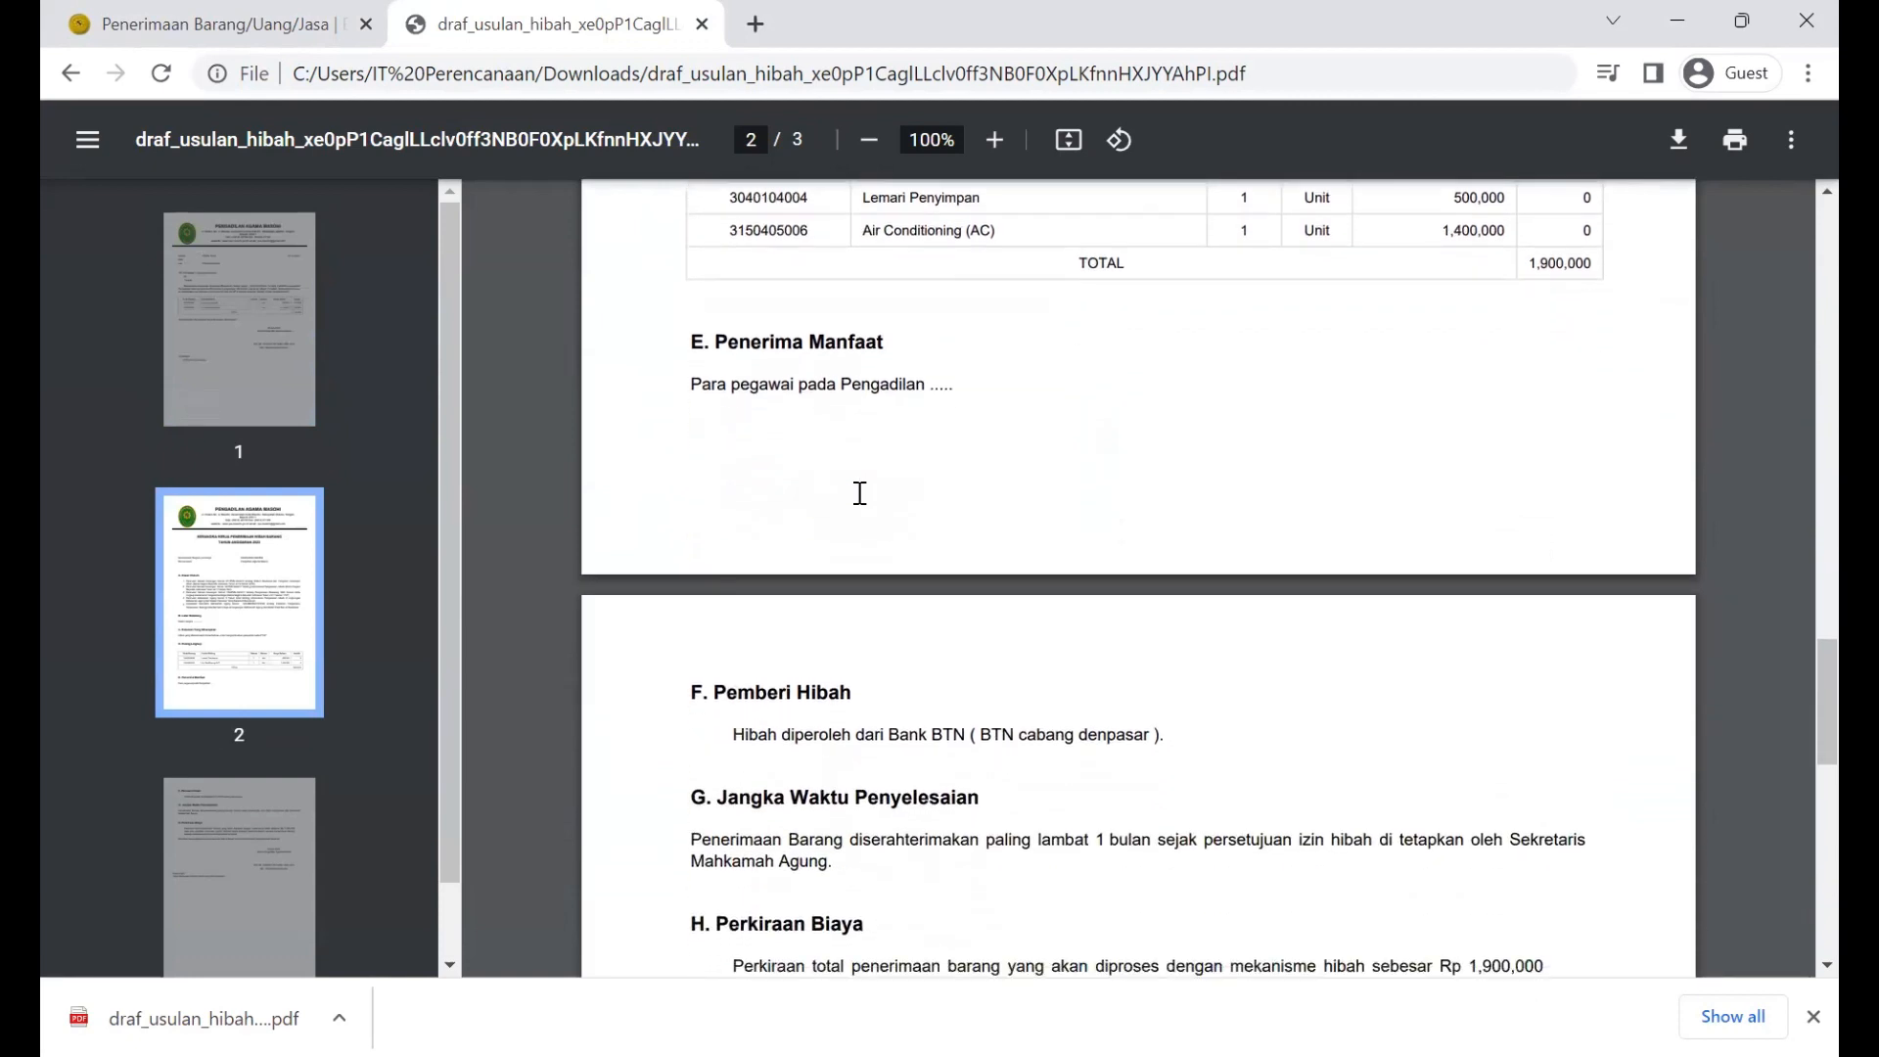
scroll(860, 492, "down", 1)
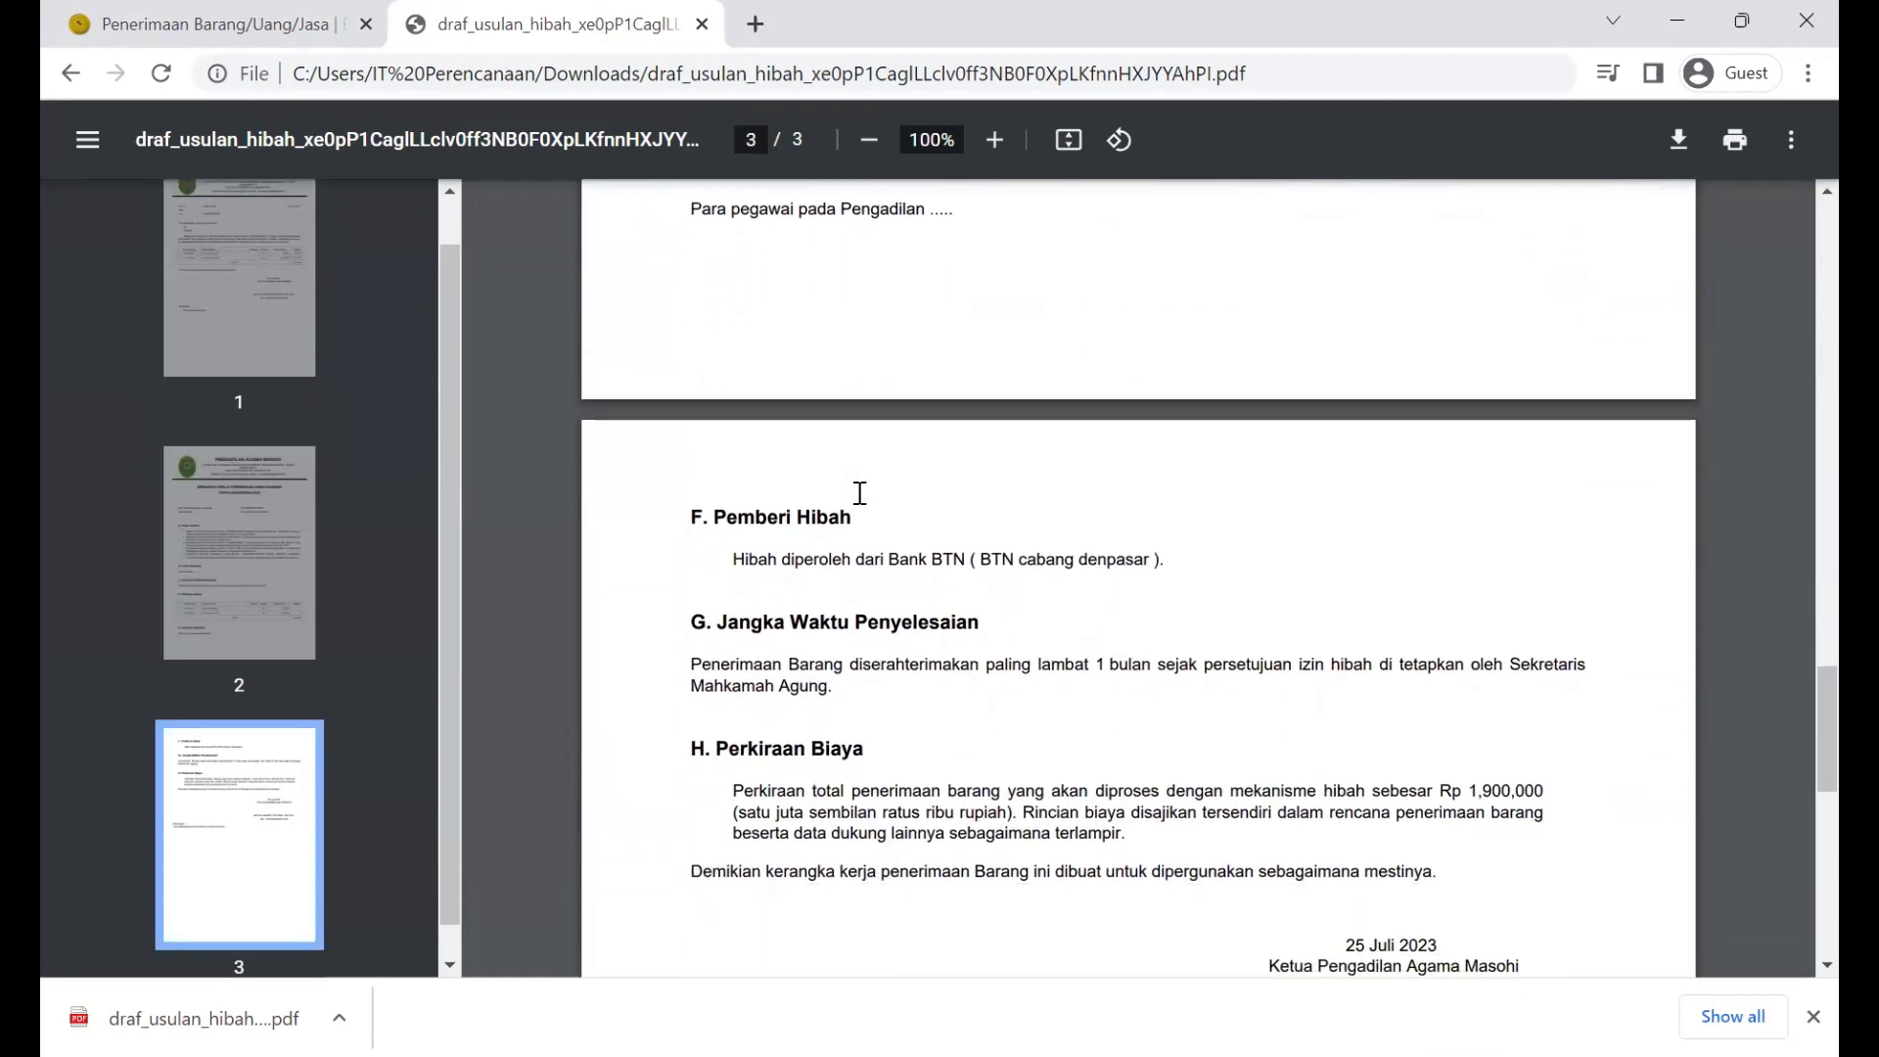
scroll(860, 492, "down", 2)
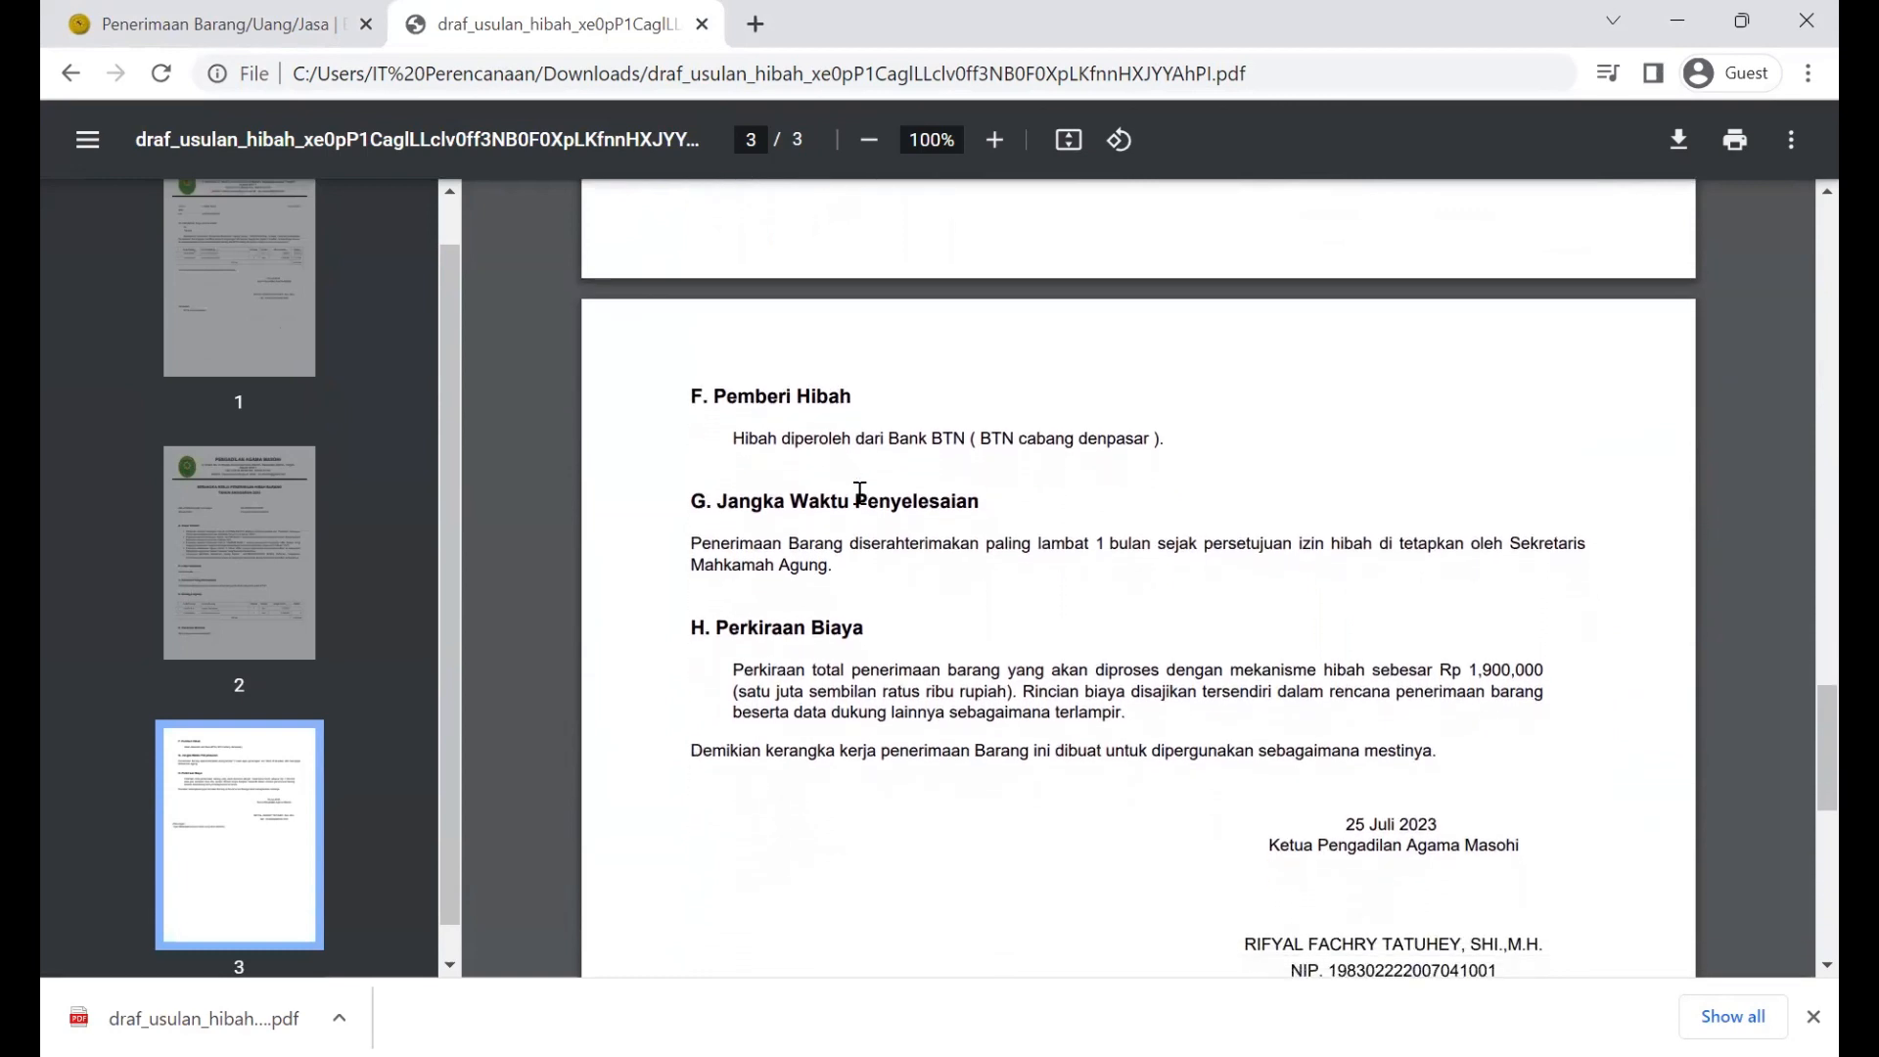
scroll(859, 492, "down", 2)
scroll(860, 493, "down", 1)
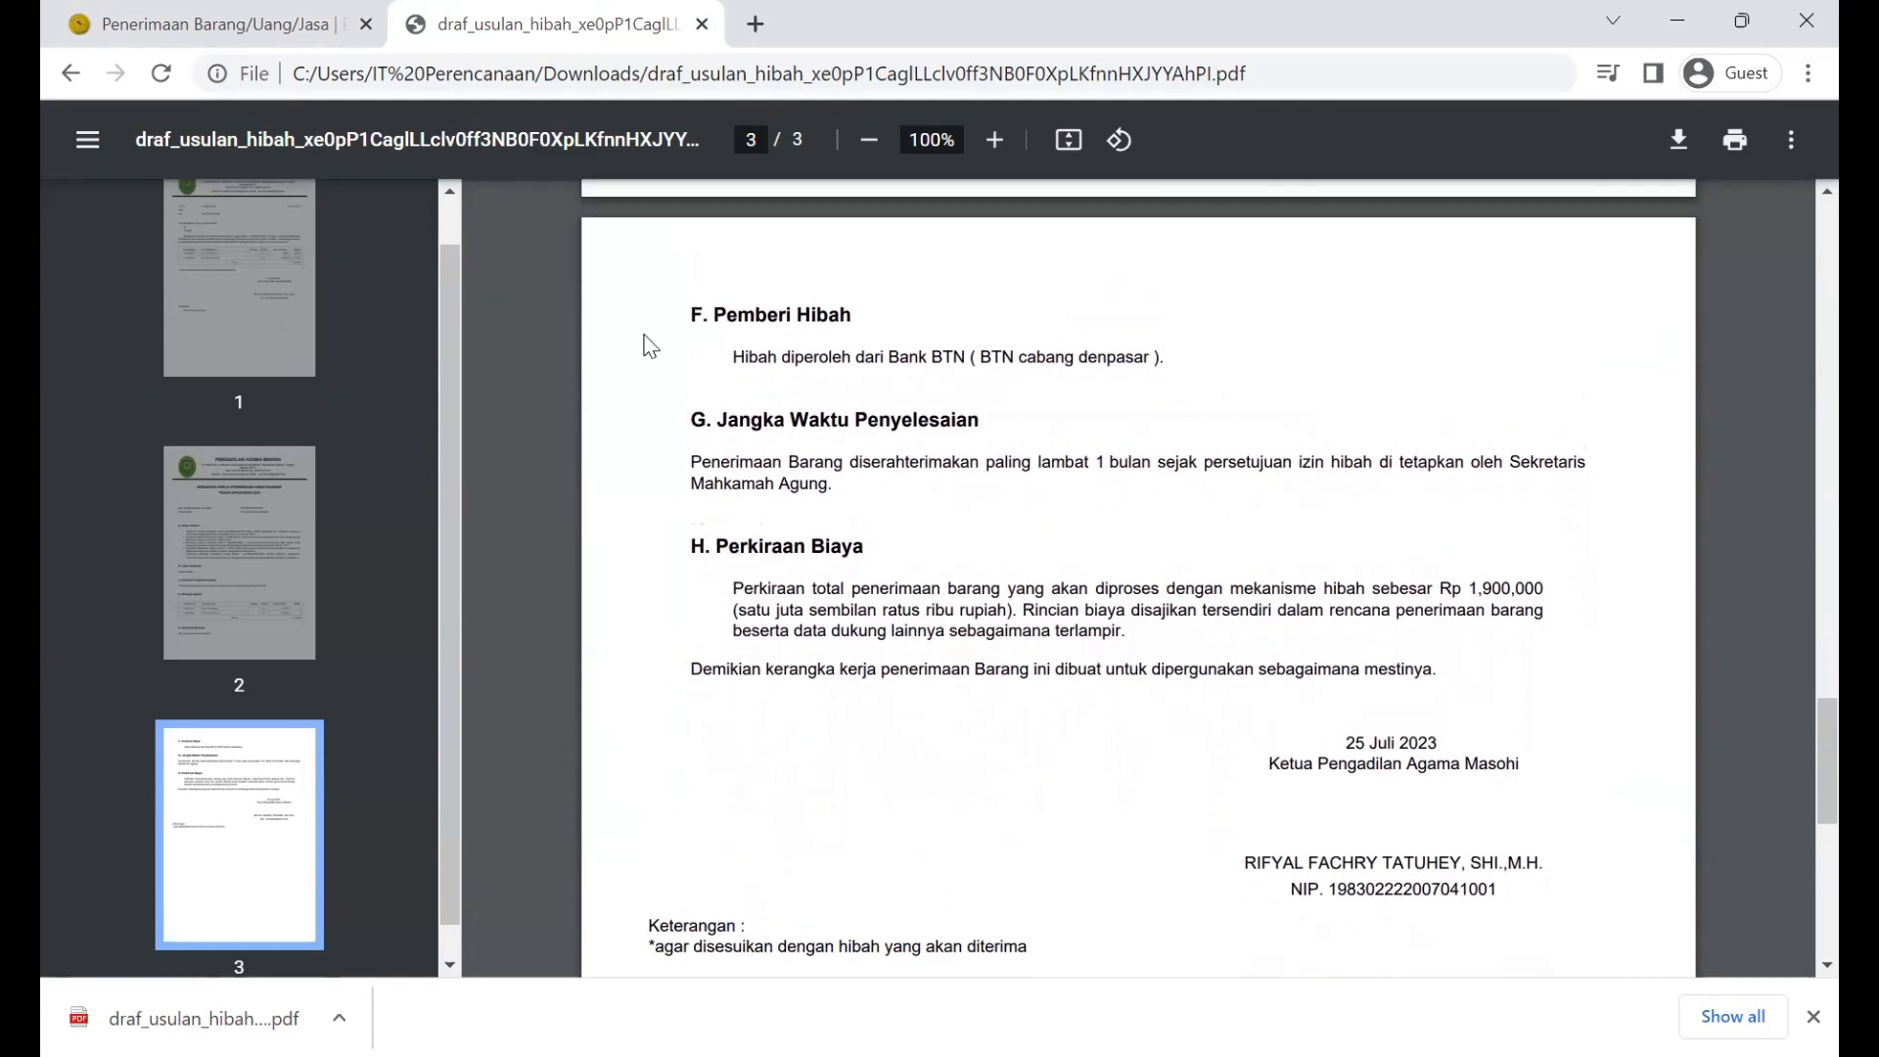
Step: Back in E-IPLANS, close the download list and save the letter and KAK form again
left_click(293, 19)
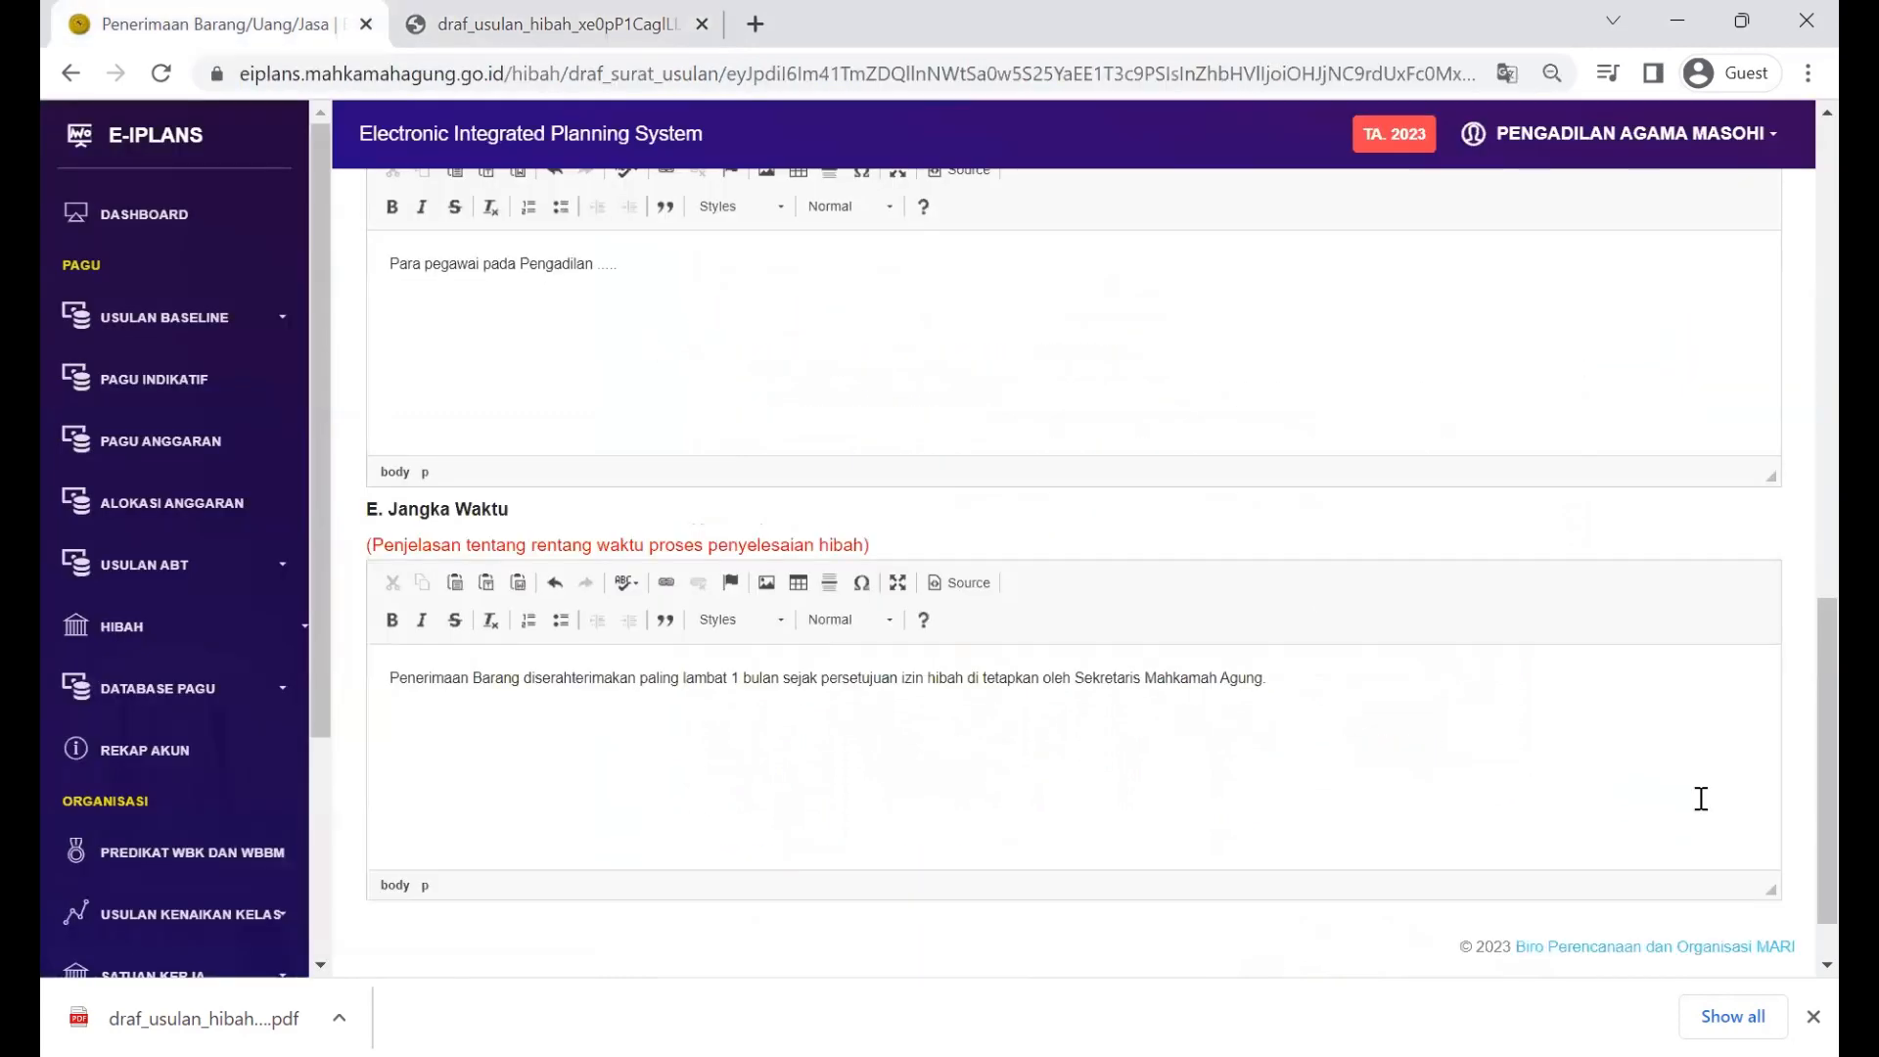
left_click(1814, 1016)
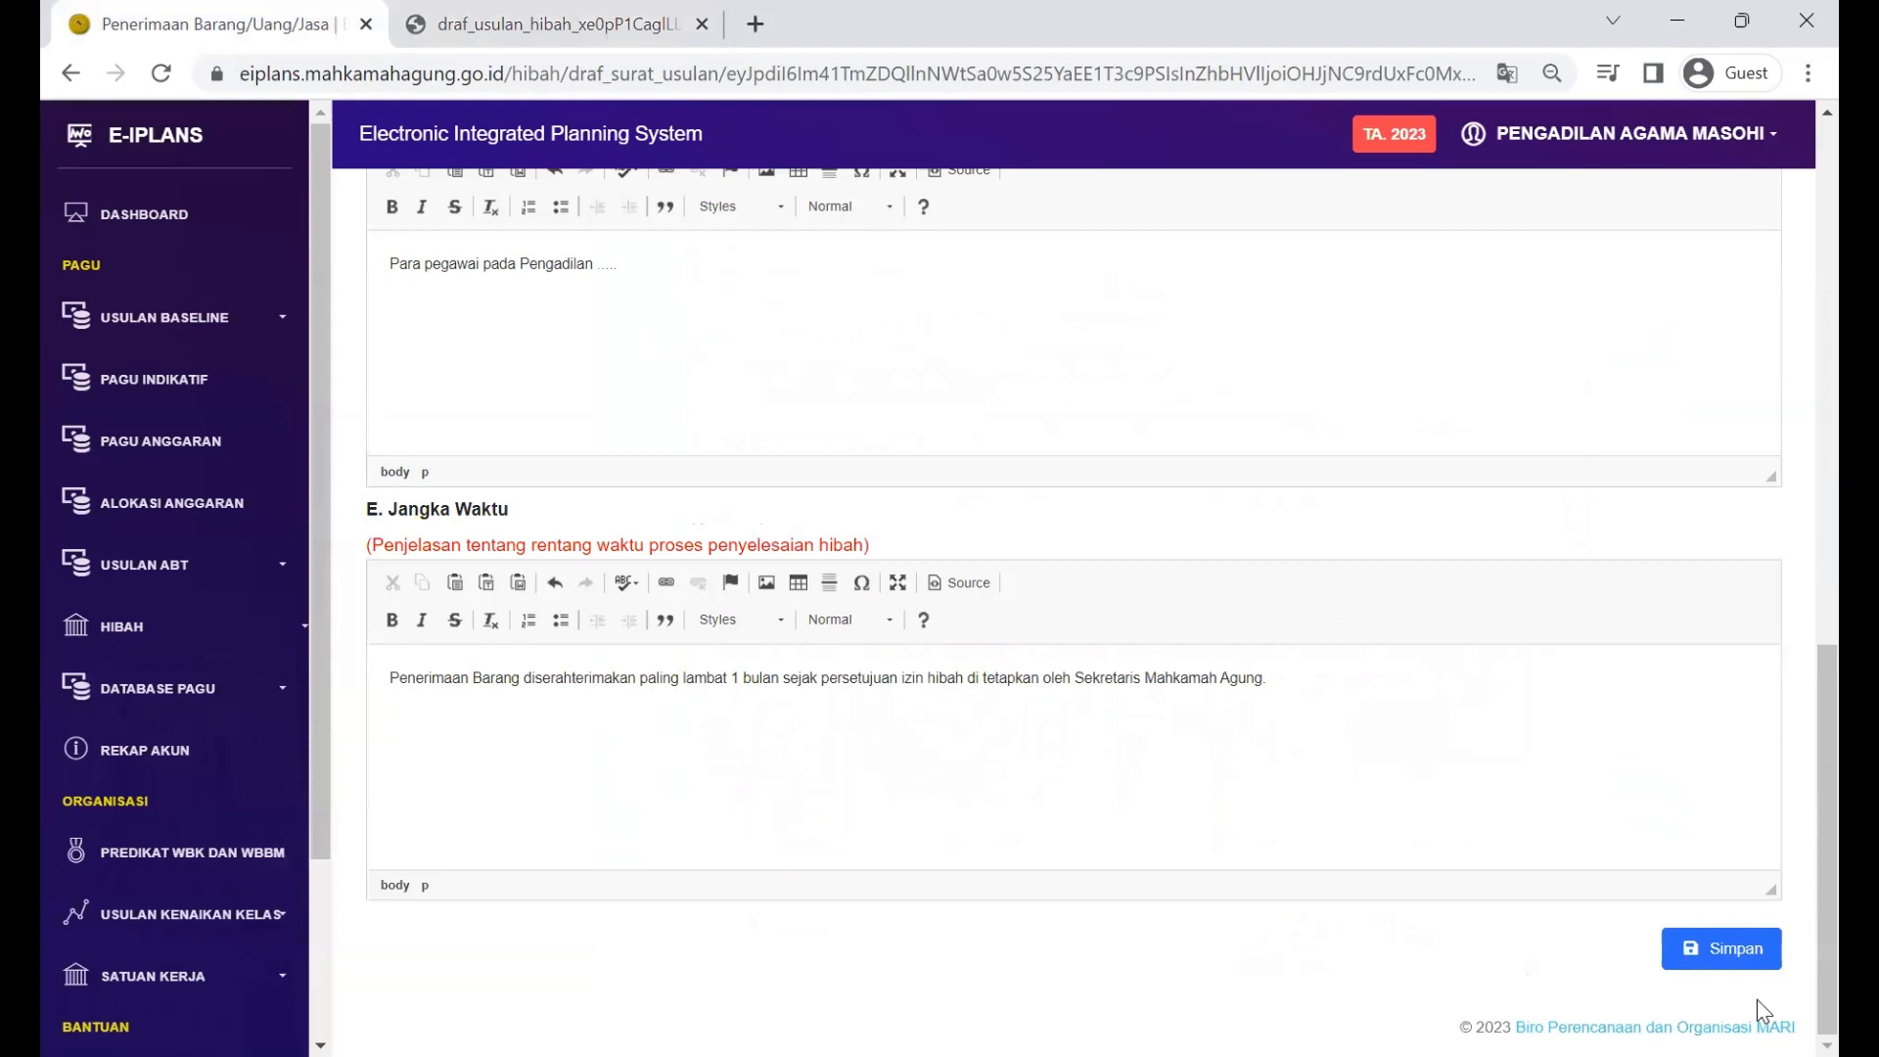
left_click(1732, 954)
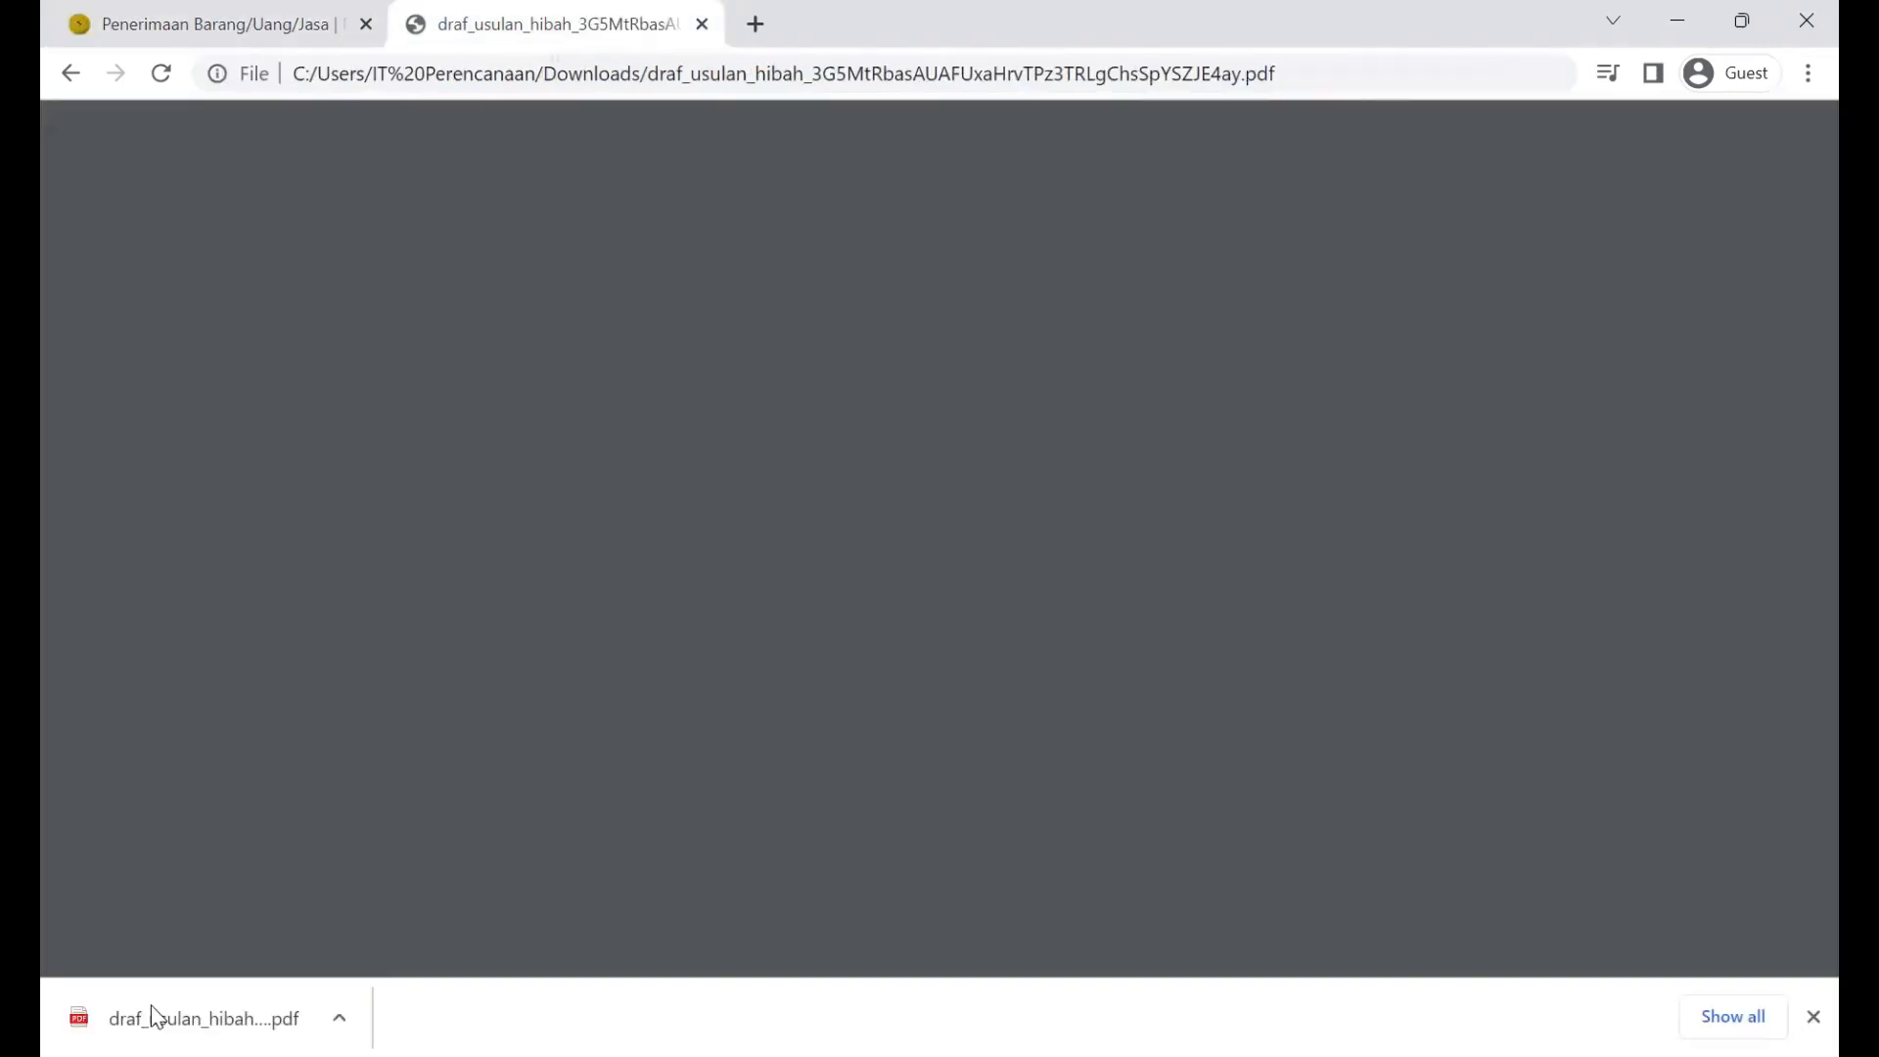
Step: Save the regenerated PDF as 'Draft yang sudah ditandatangani' and return to E-IPLANS
scroll(791, 617, "down", 5)
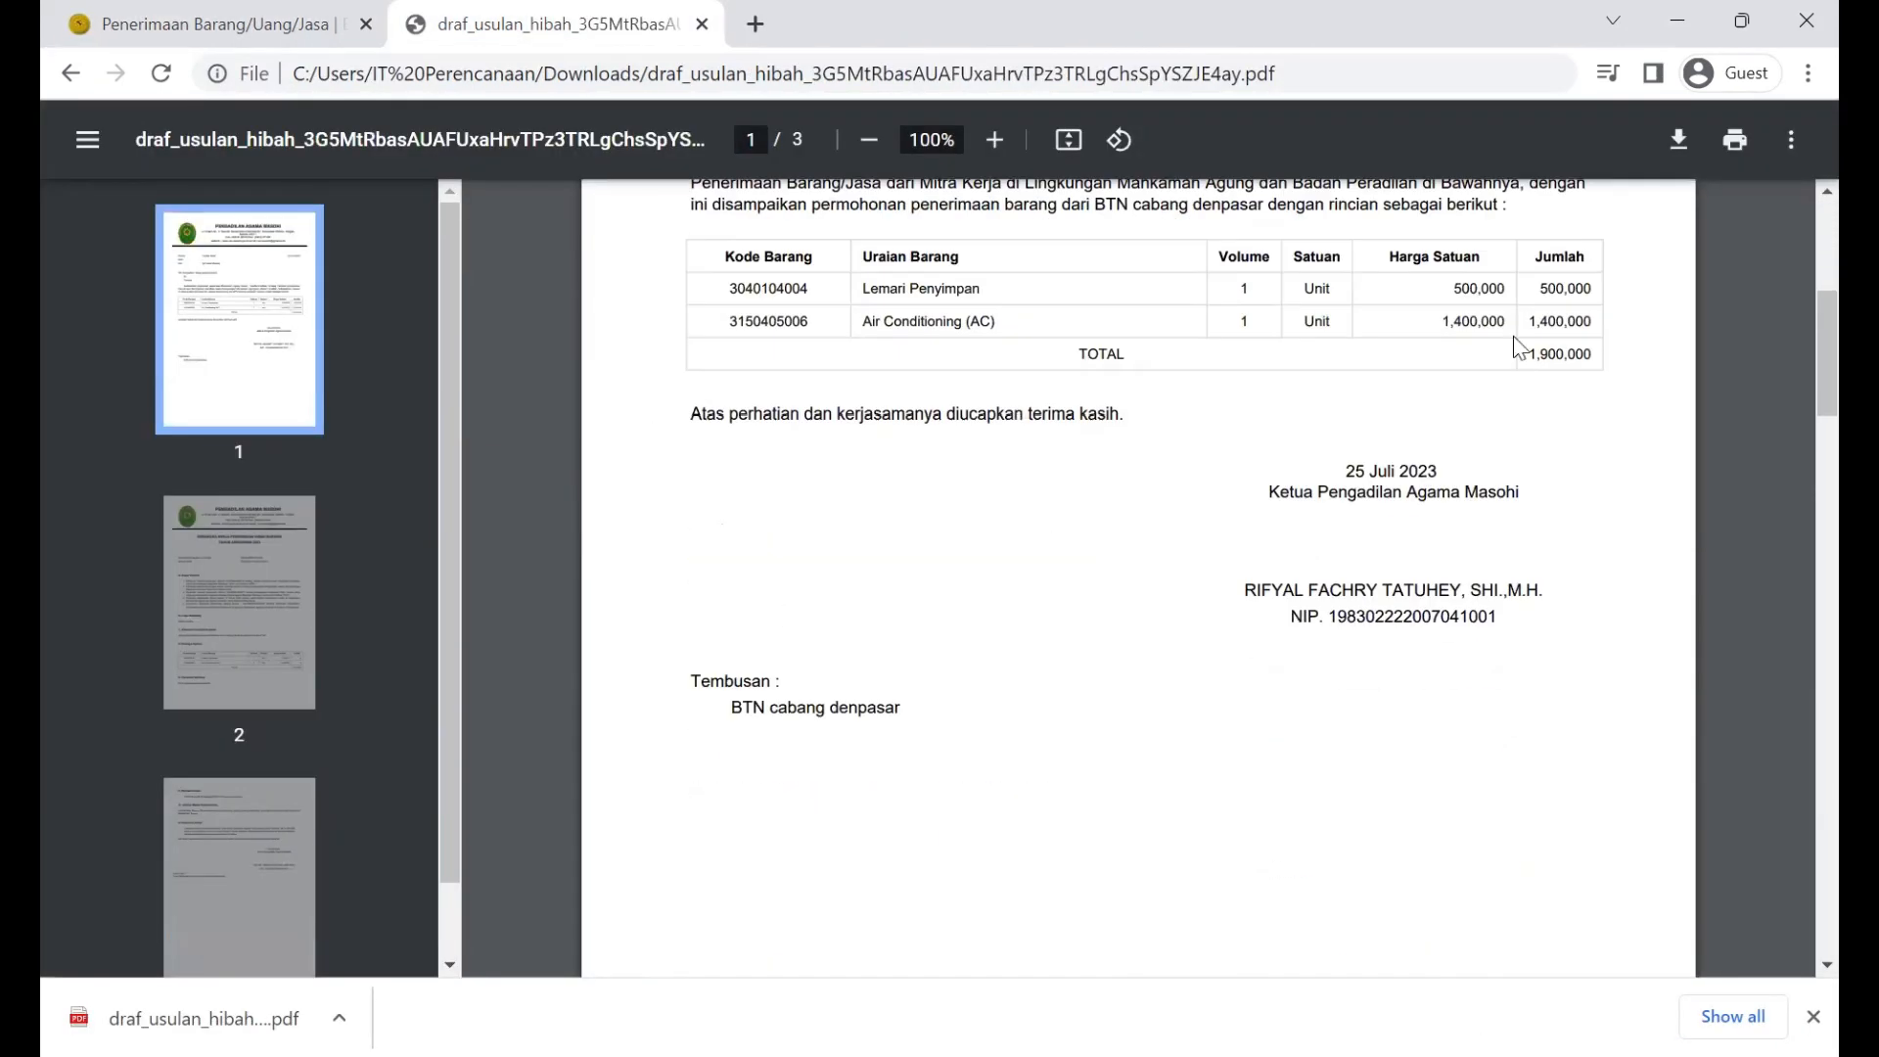
left_click(1676, 142)
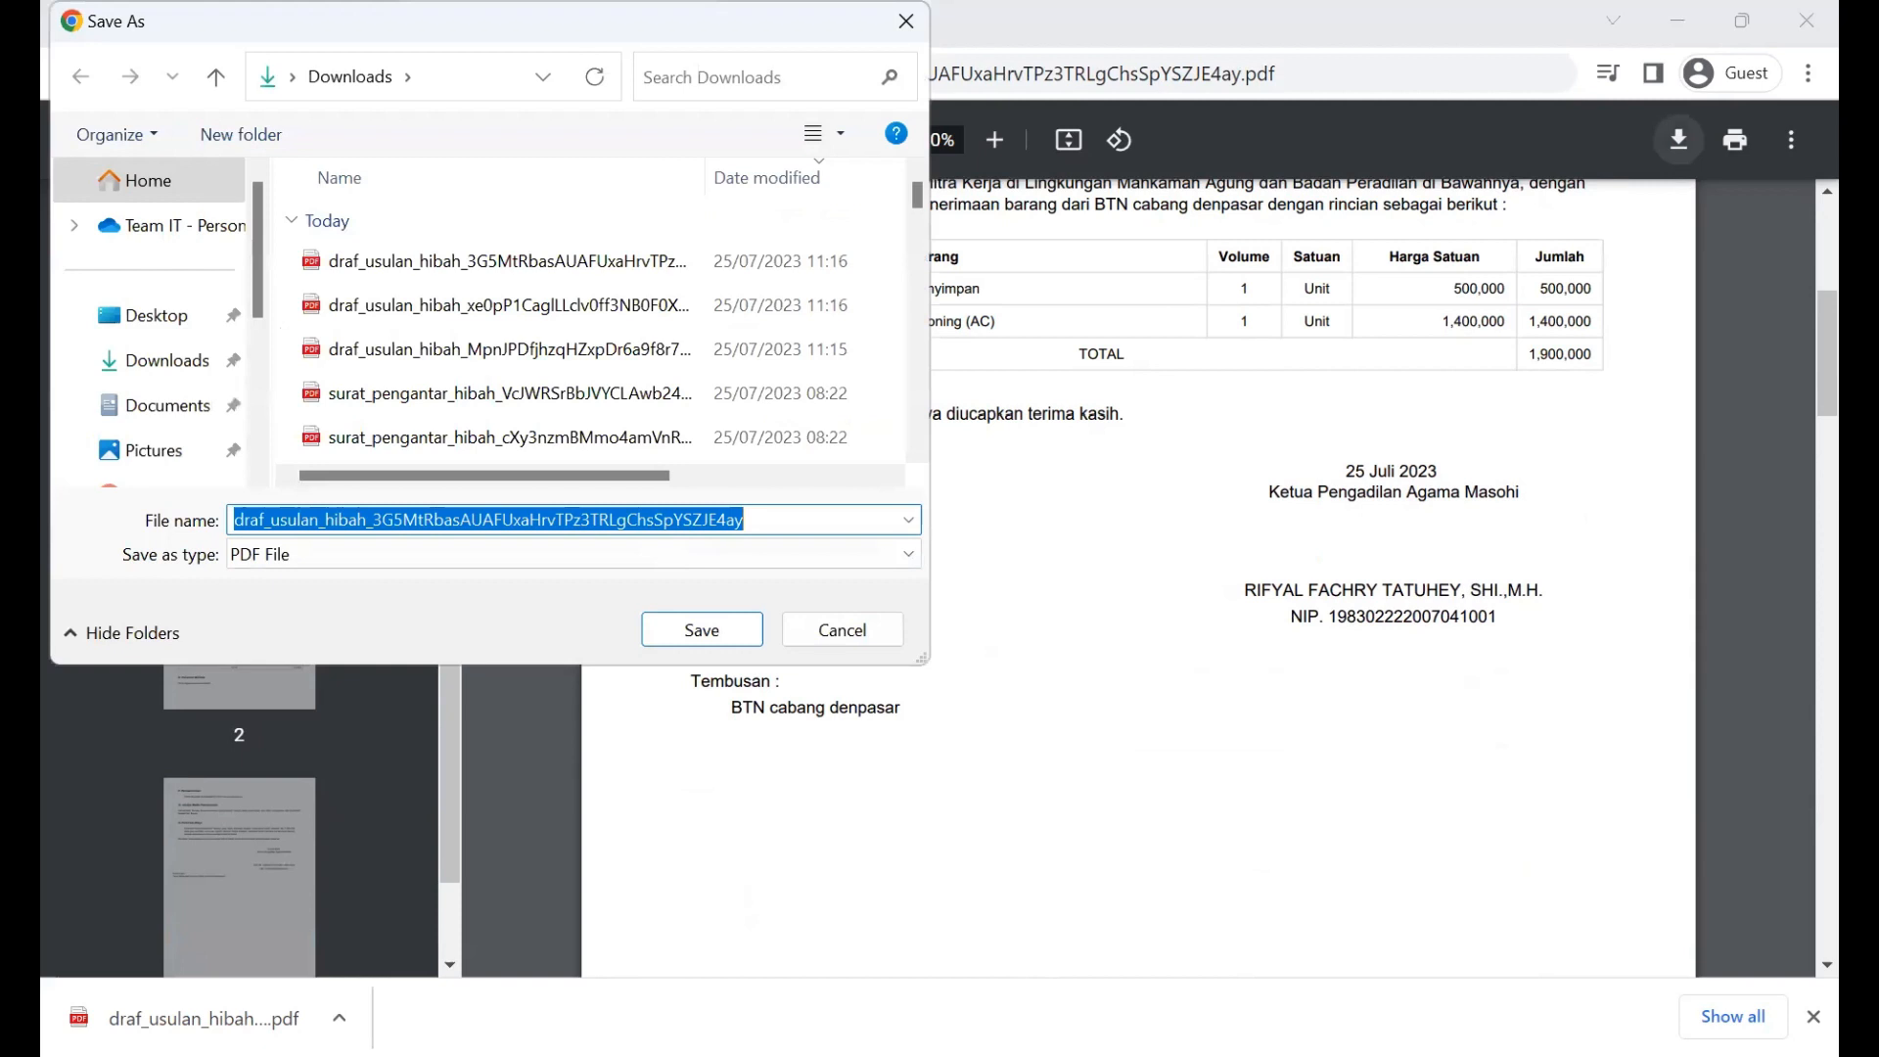
type("Draft yang sudah ditan")
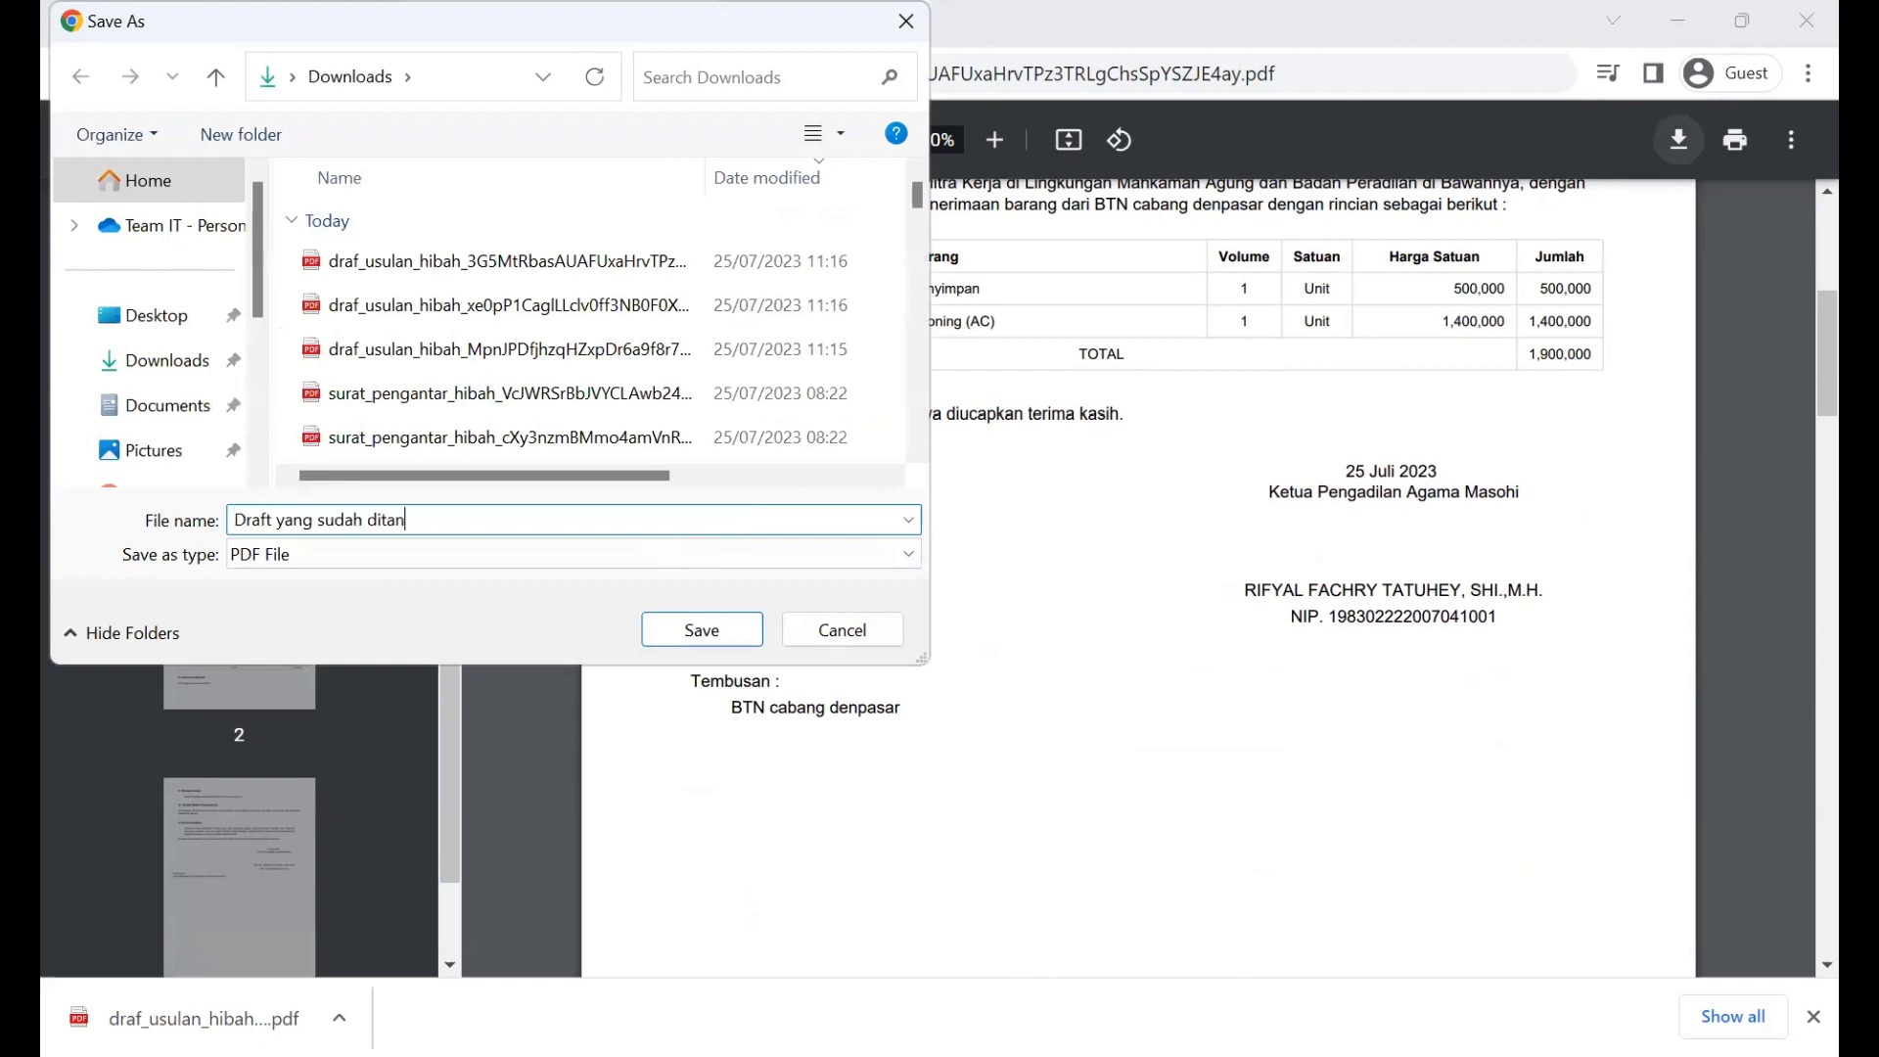
type("datangani")
key("Return")
left_click(258, 5)
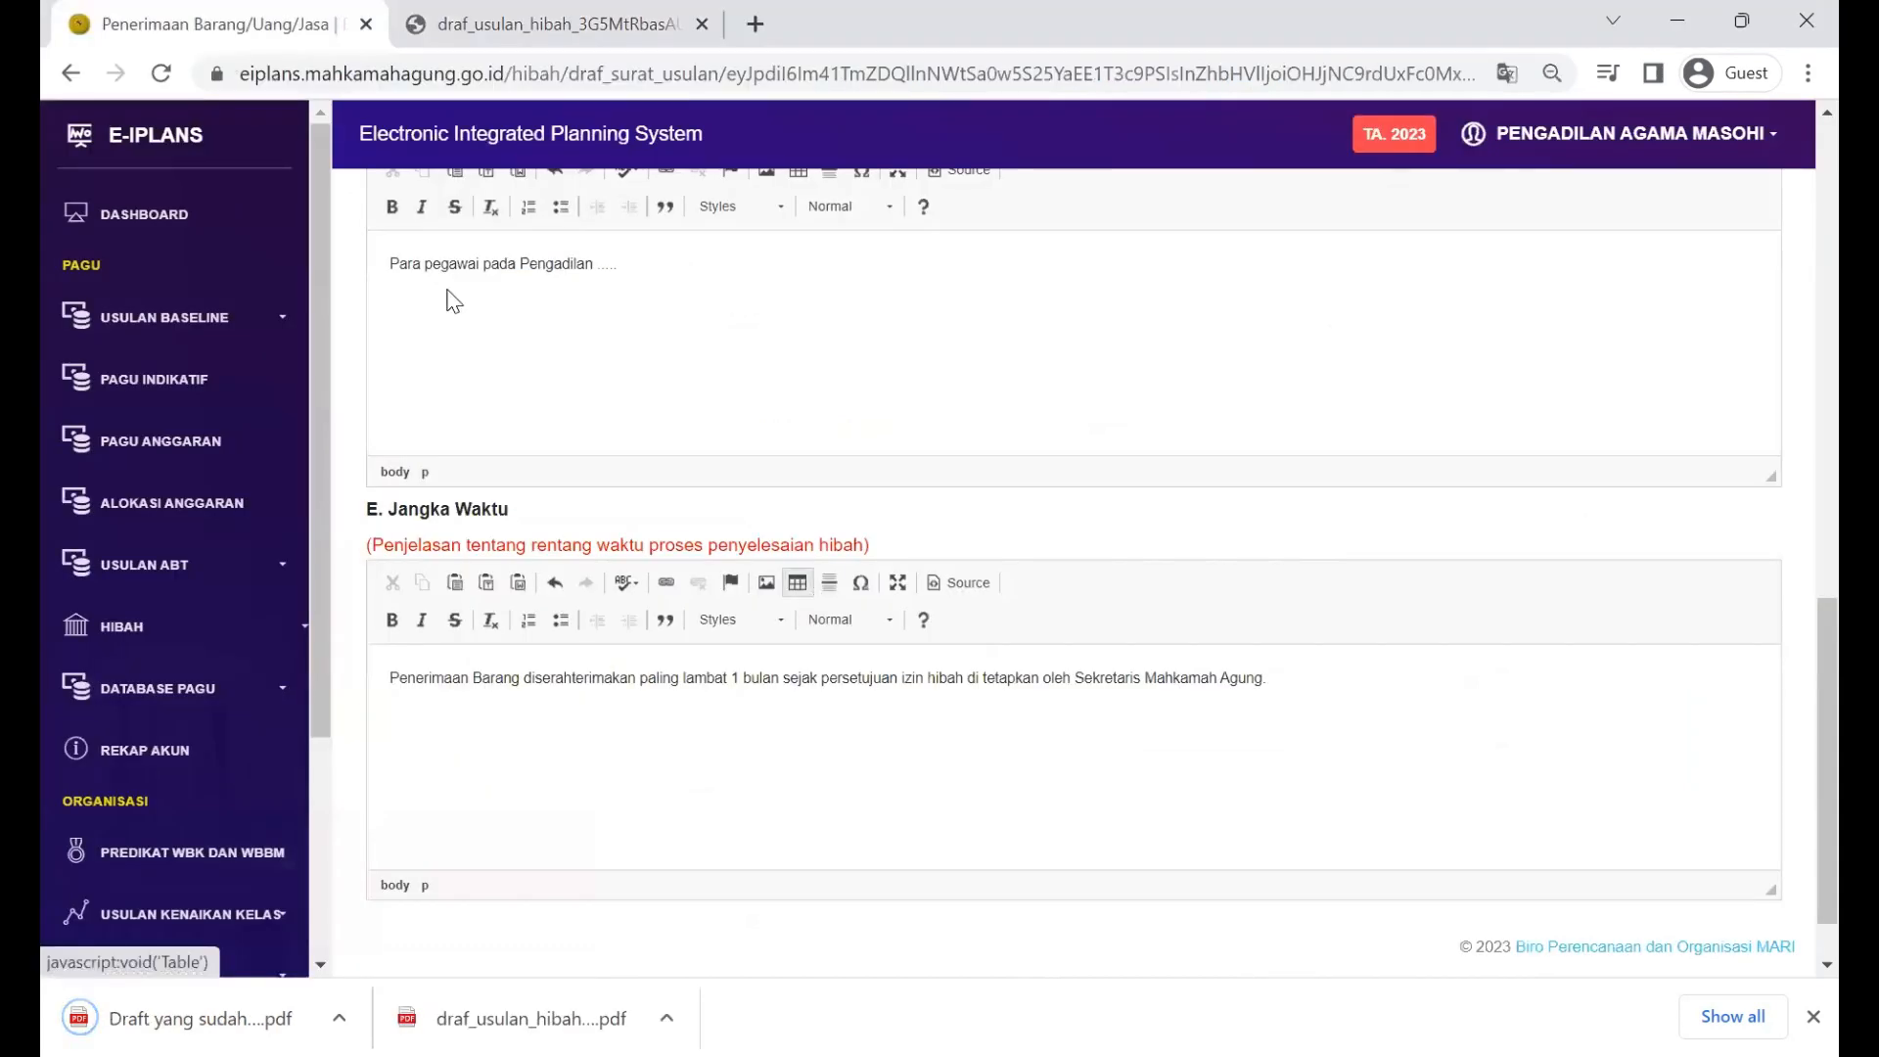
Step: Leave the letter editor via the hibah plan summary back to the Daftar Usulan Penerimaan Barang/Uang/Jasa list
scroll(474, 421, "up", 10)
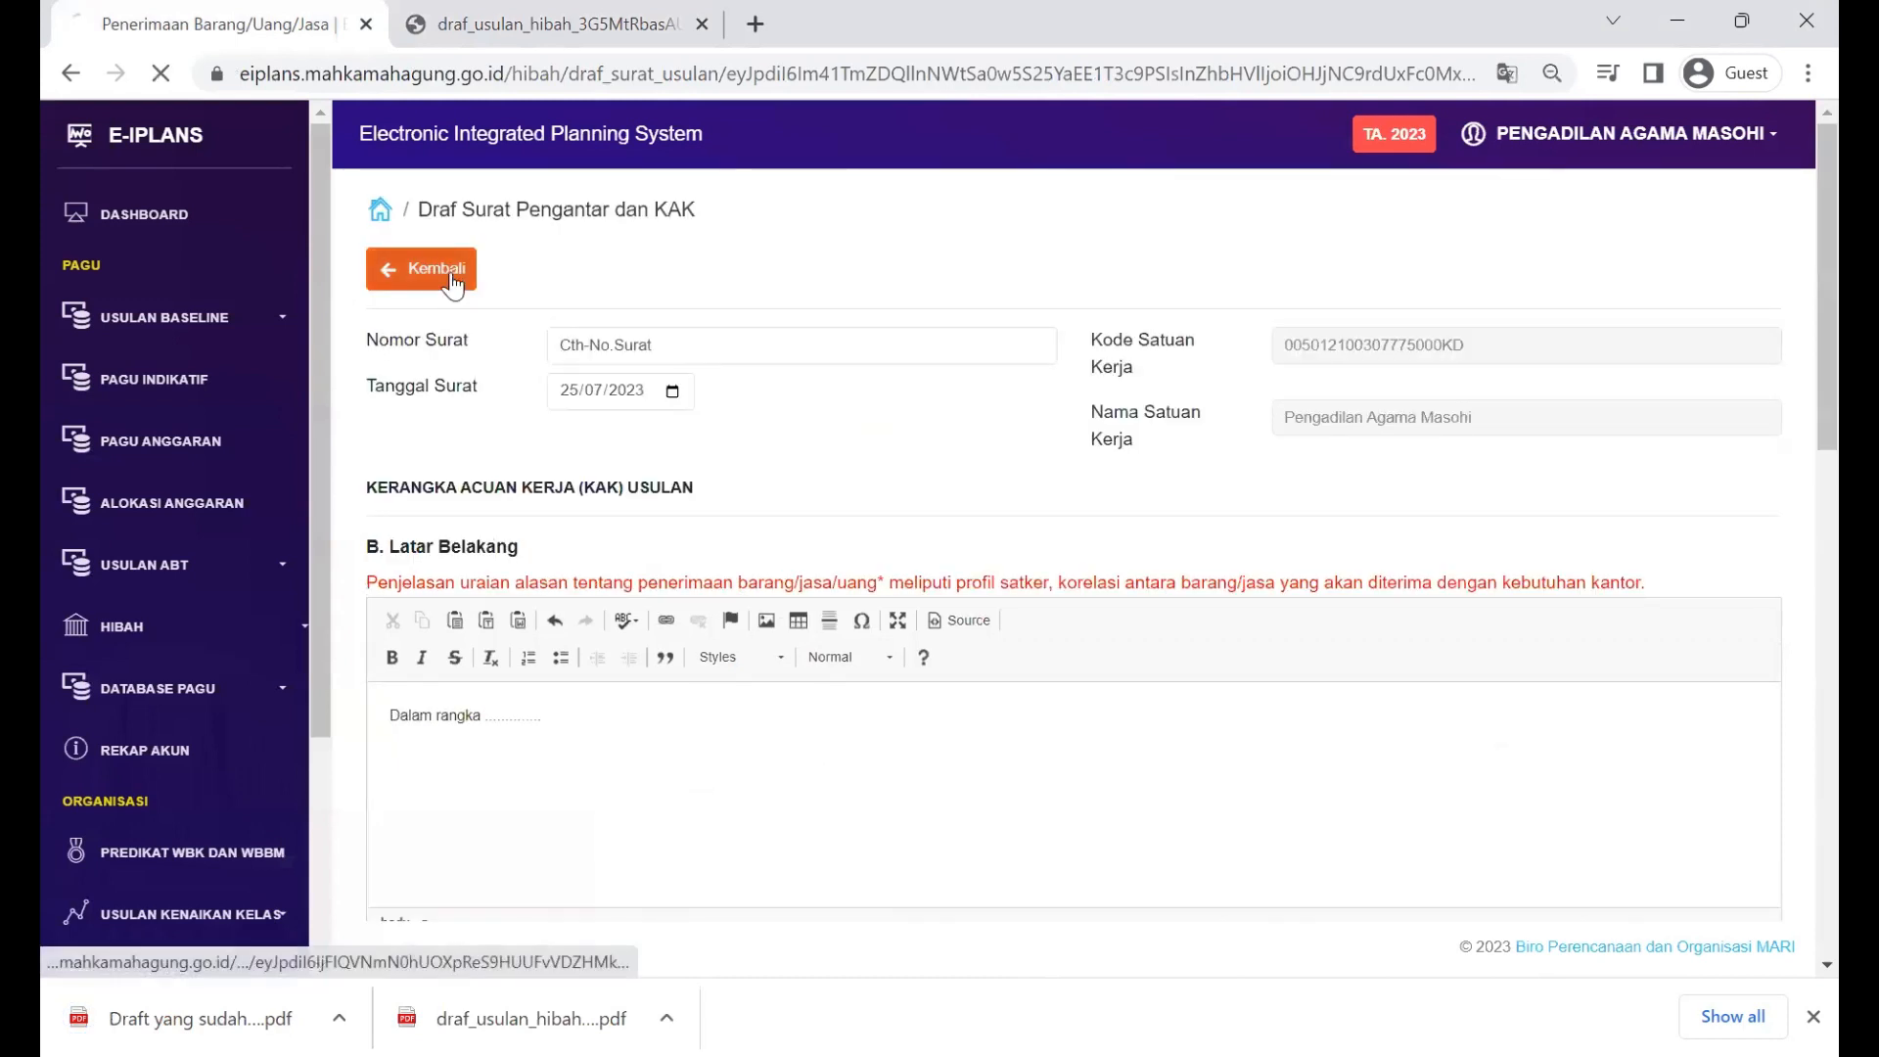
left_click(452, 282)
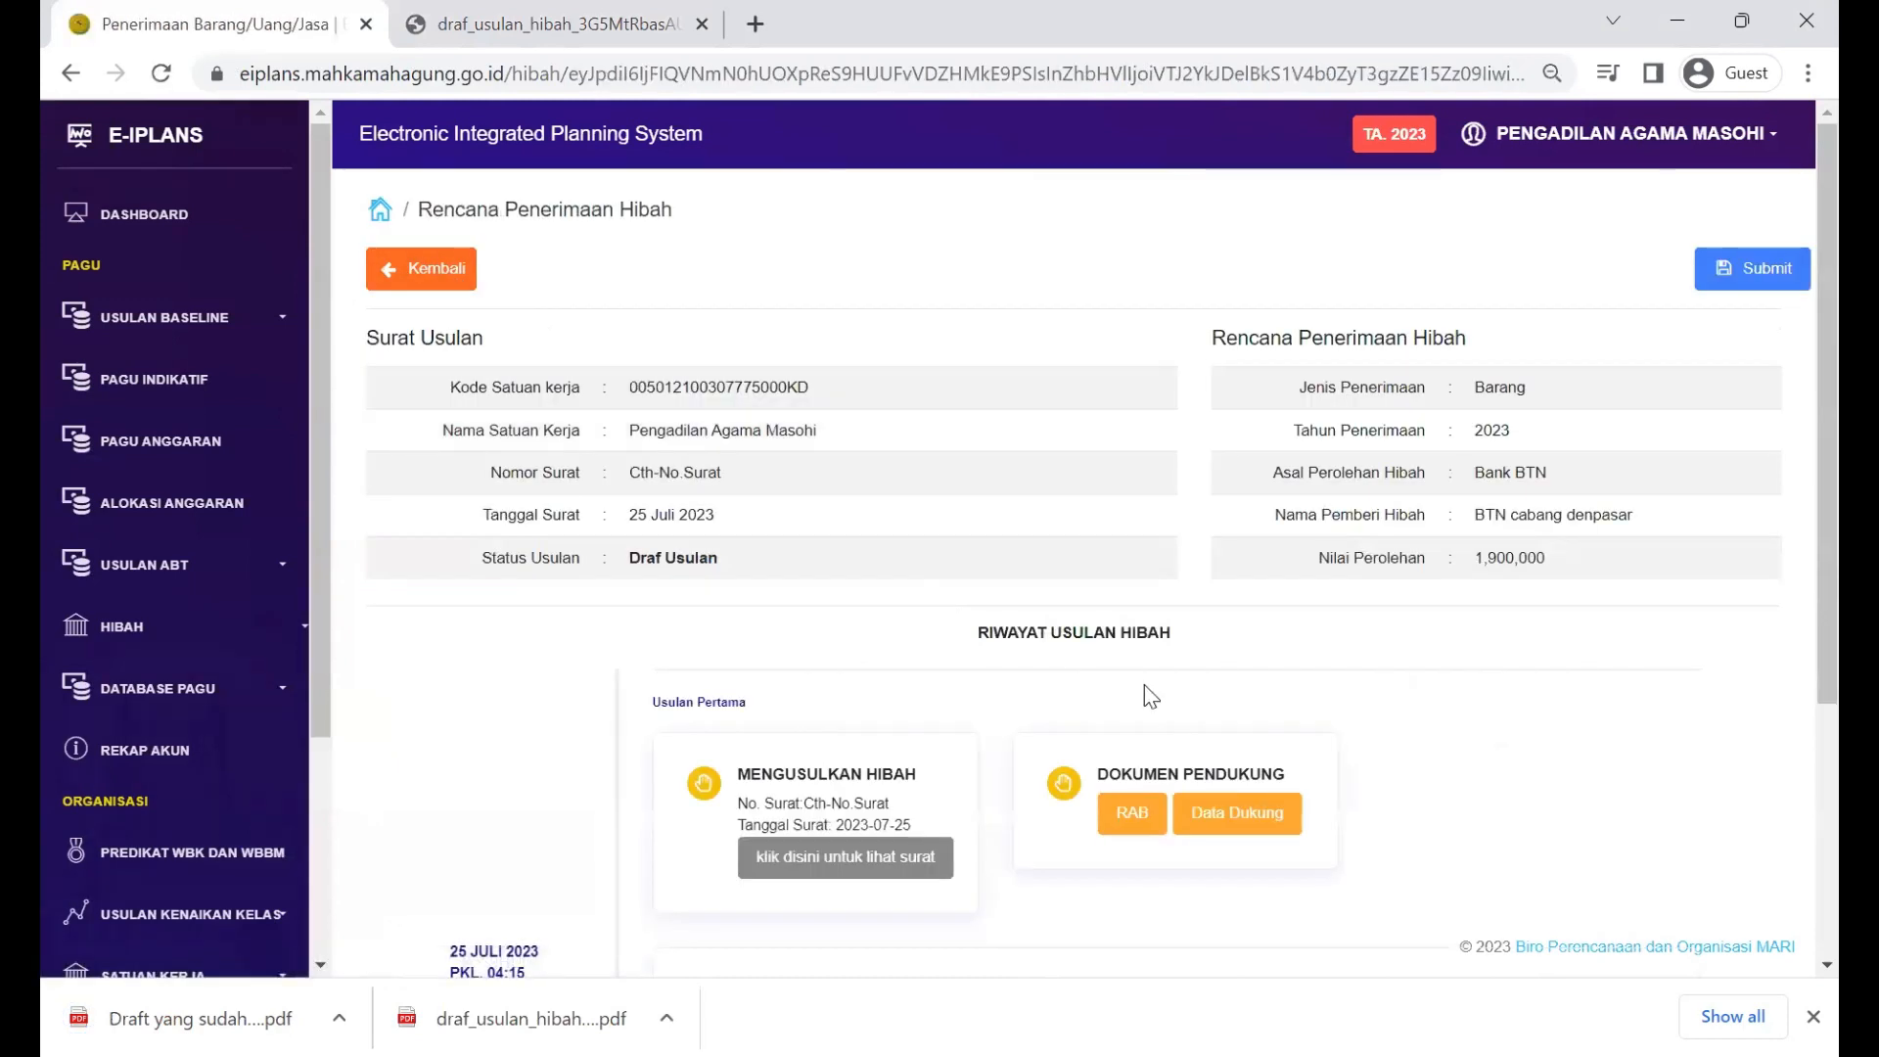
left_click(382, 262)
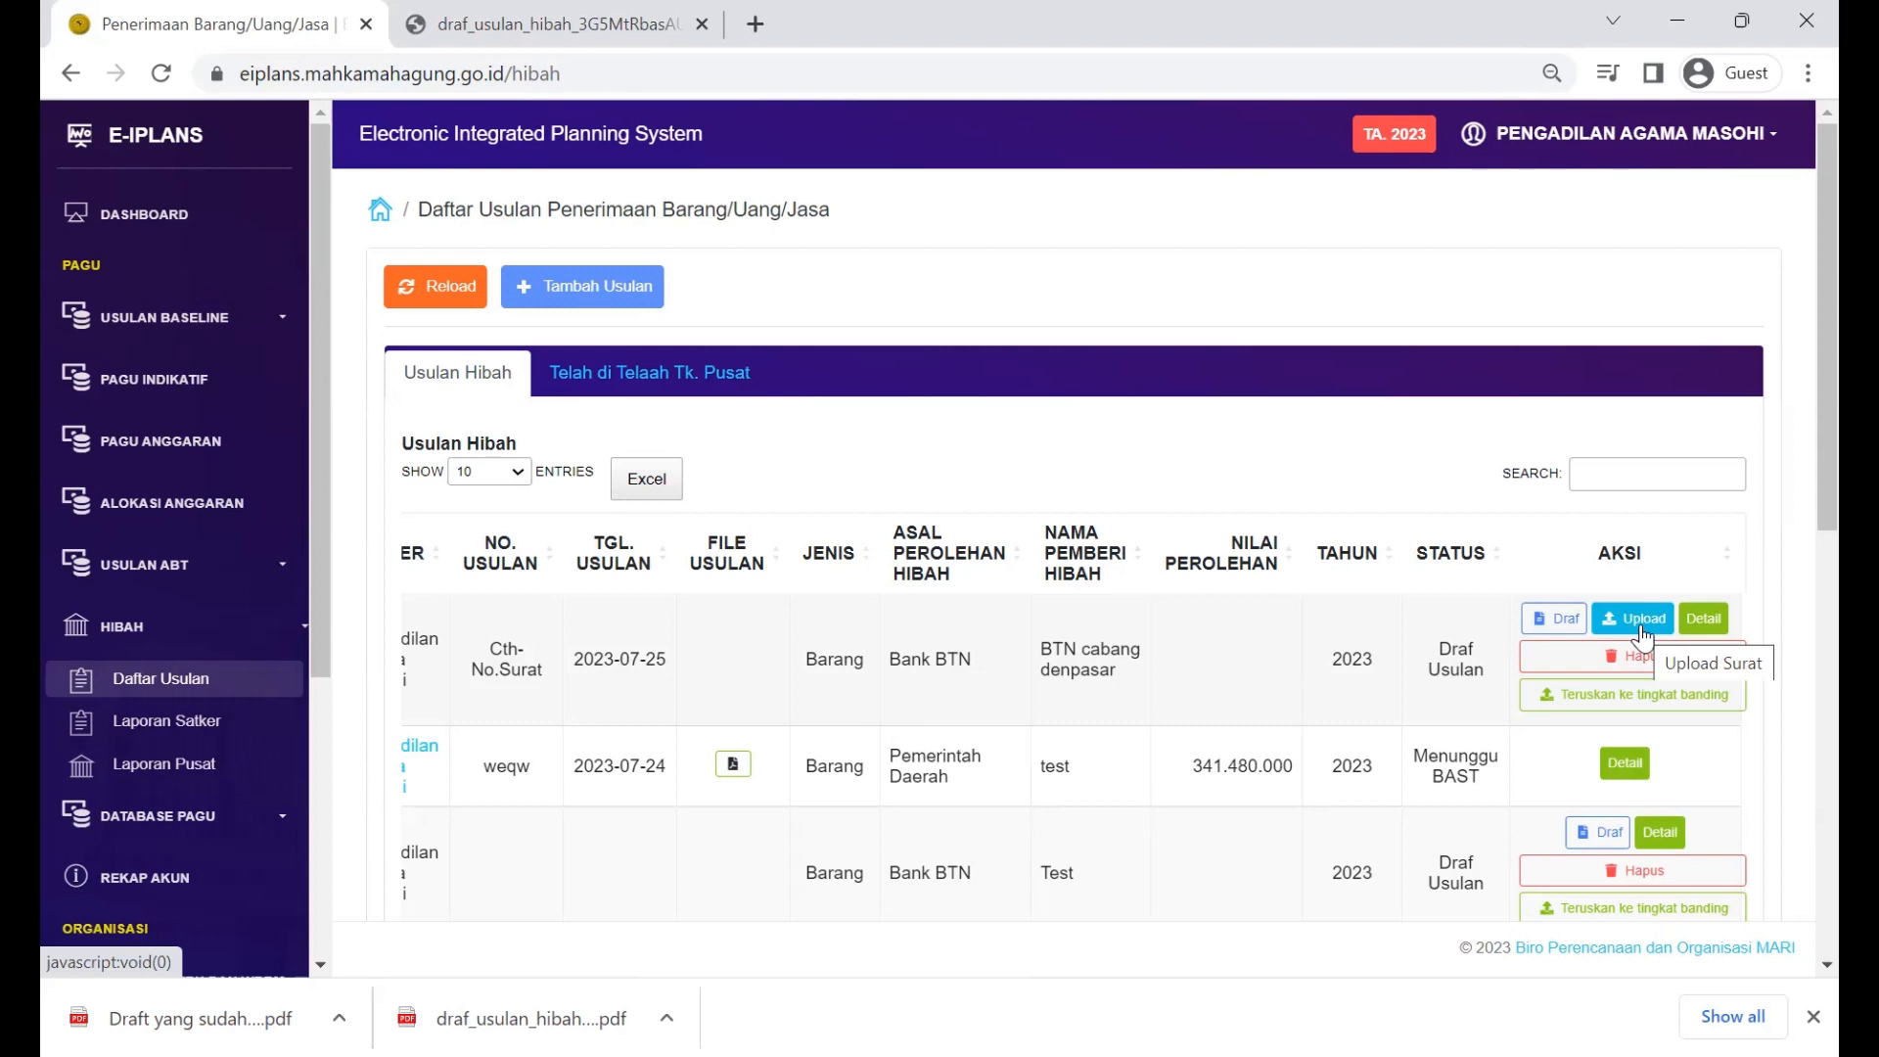
Step: For the Cth-No.Surat proposal, attach the signed draft file from Downloads as the proposal letter
left_click(1640, 627)
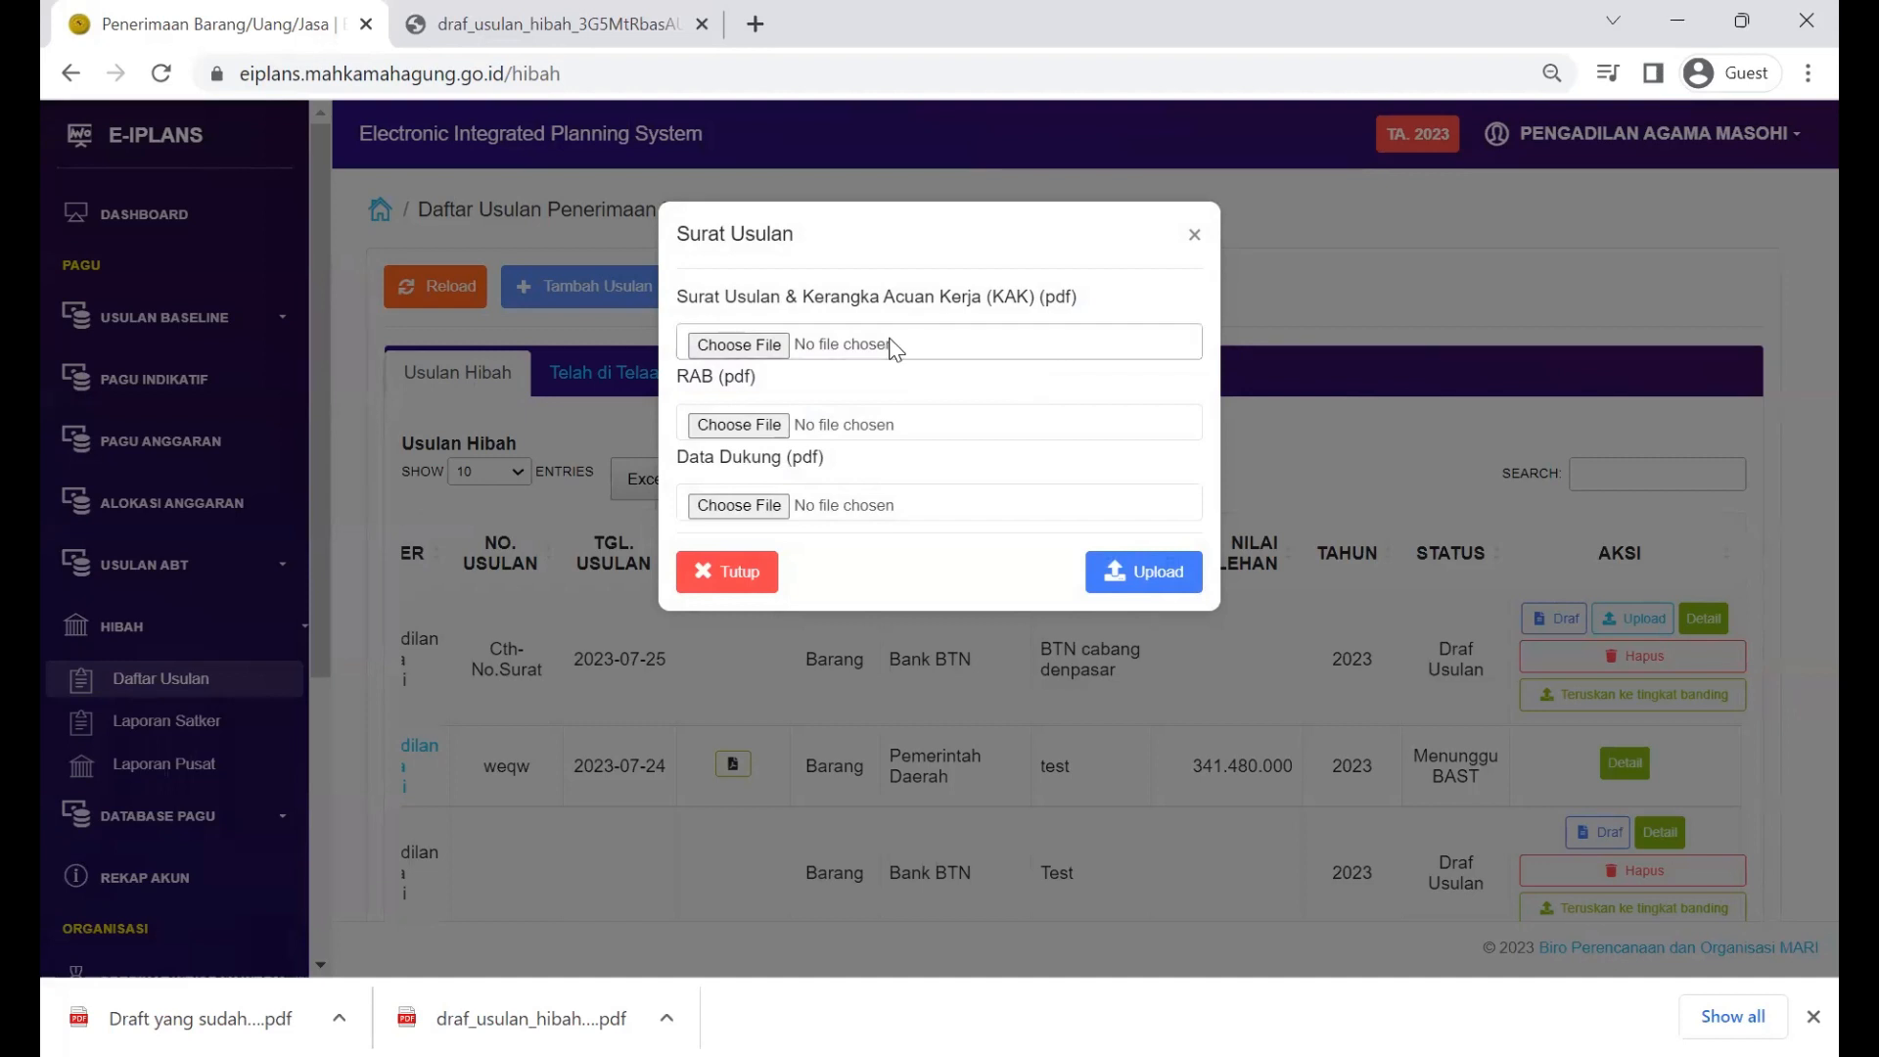
left_click(700, 355)
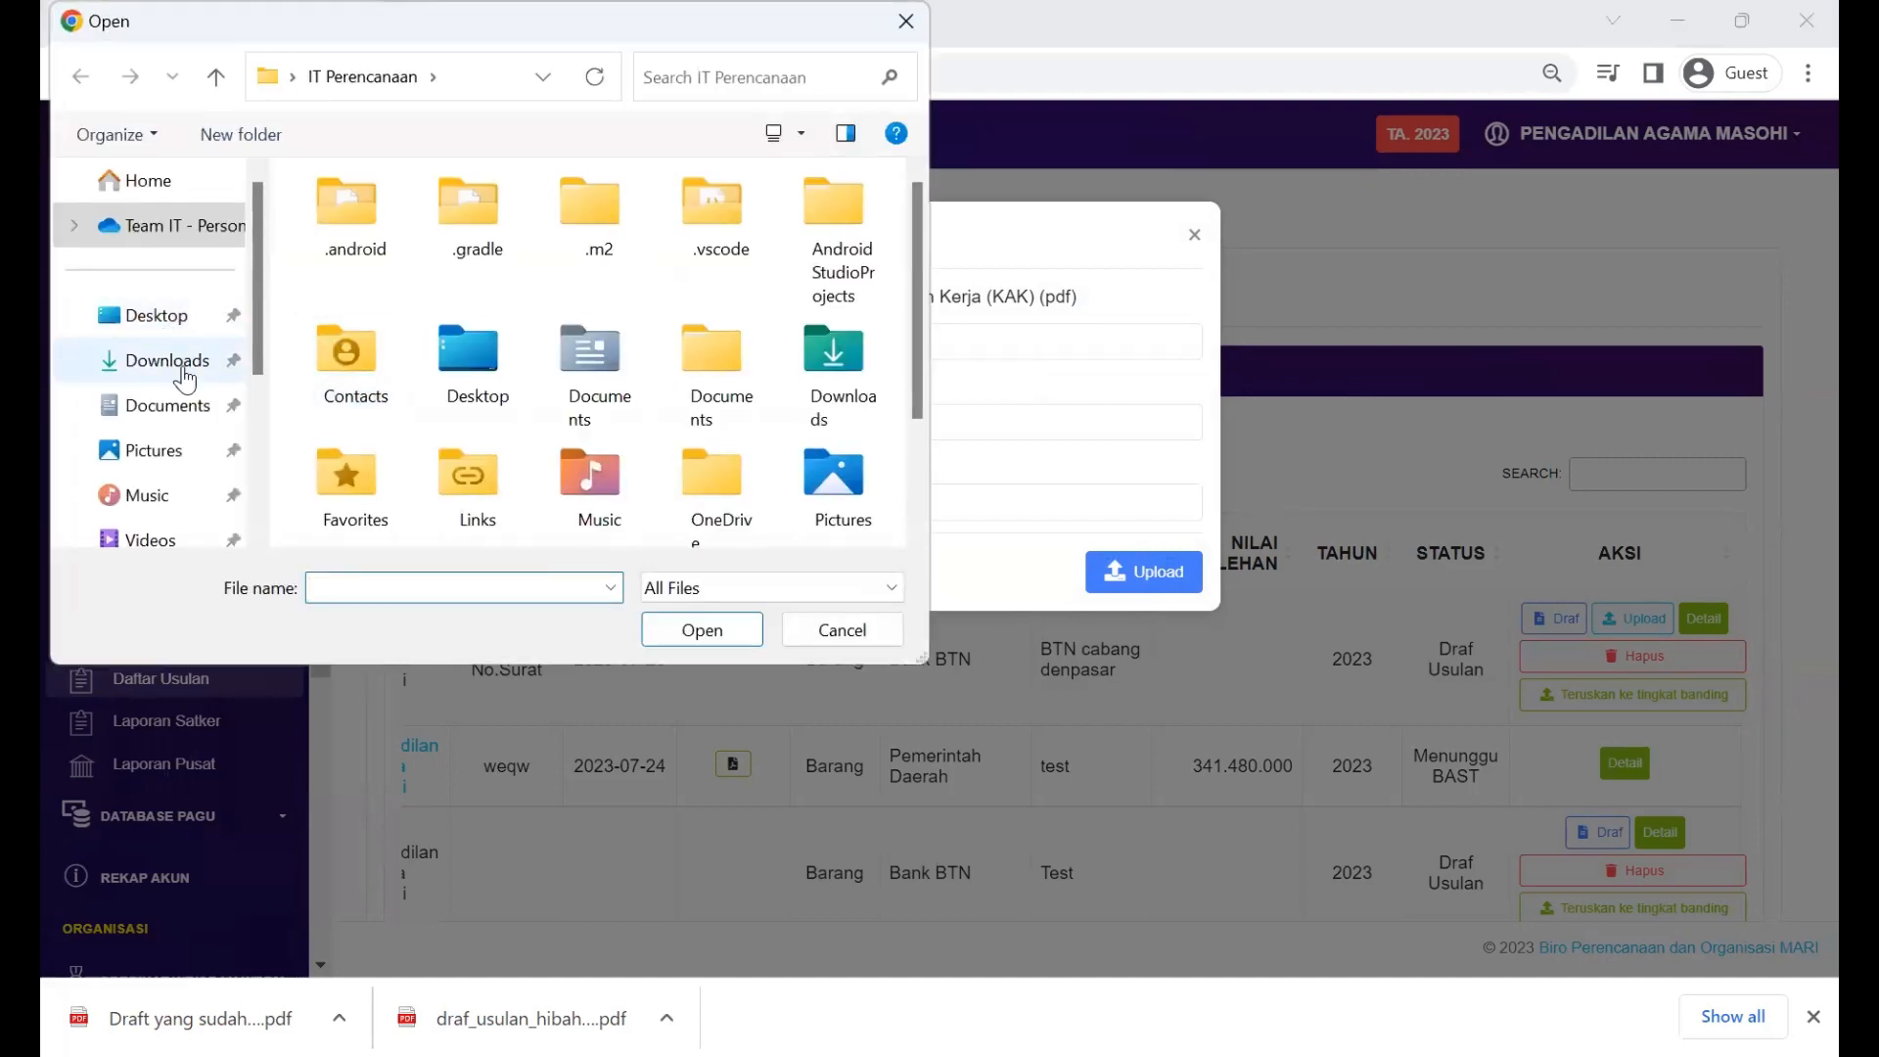
left_click(175, 361)
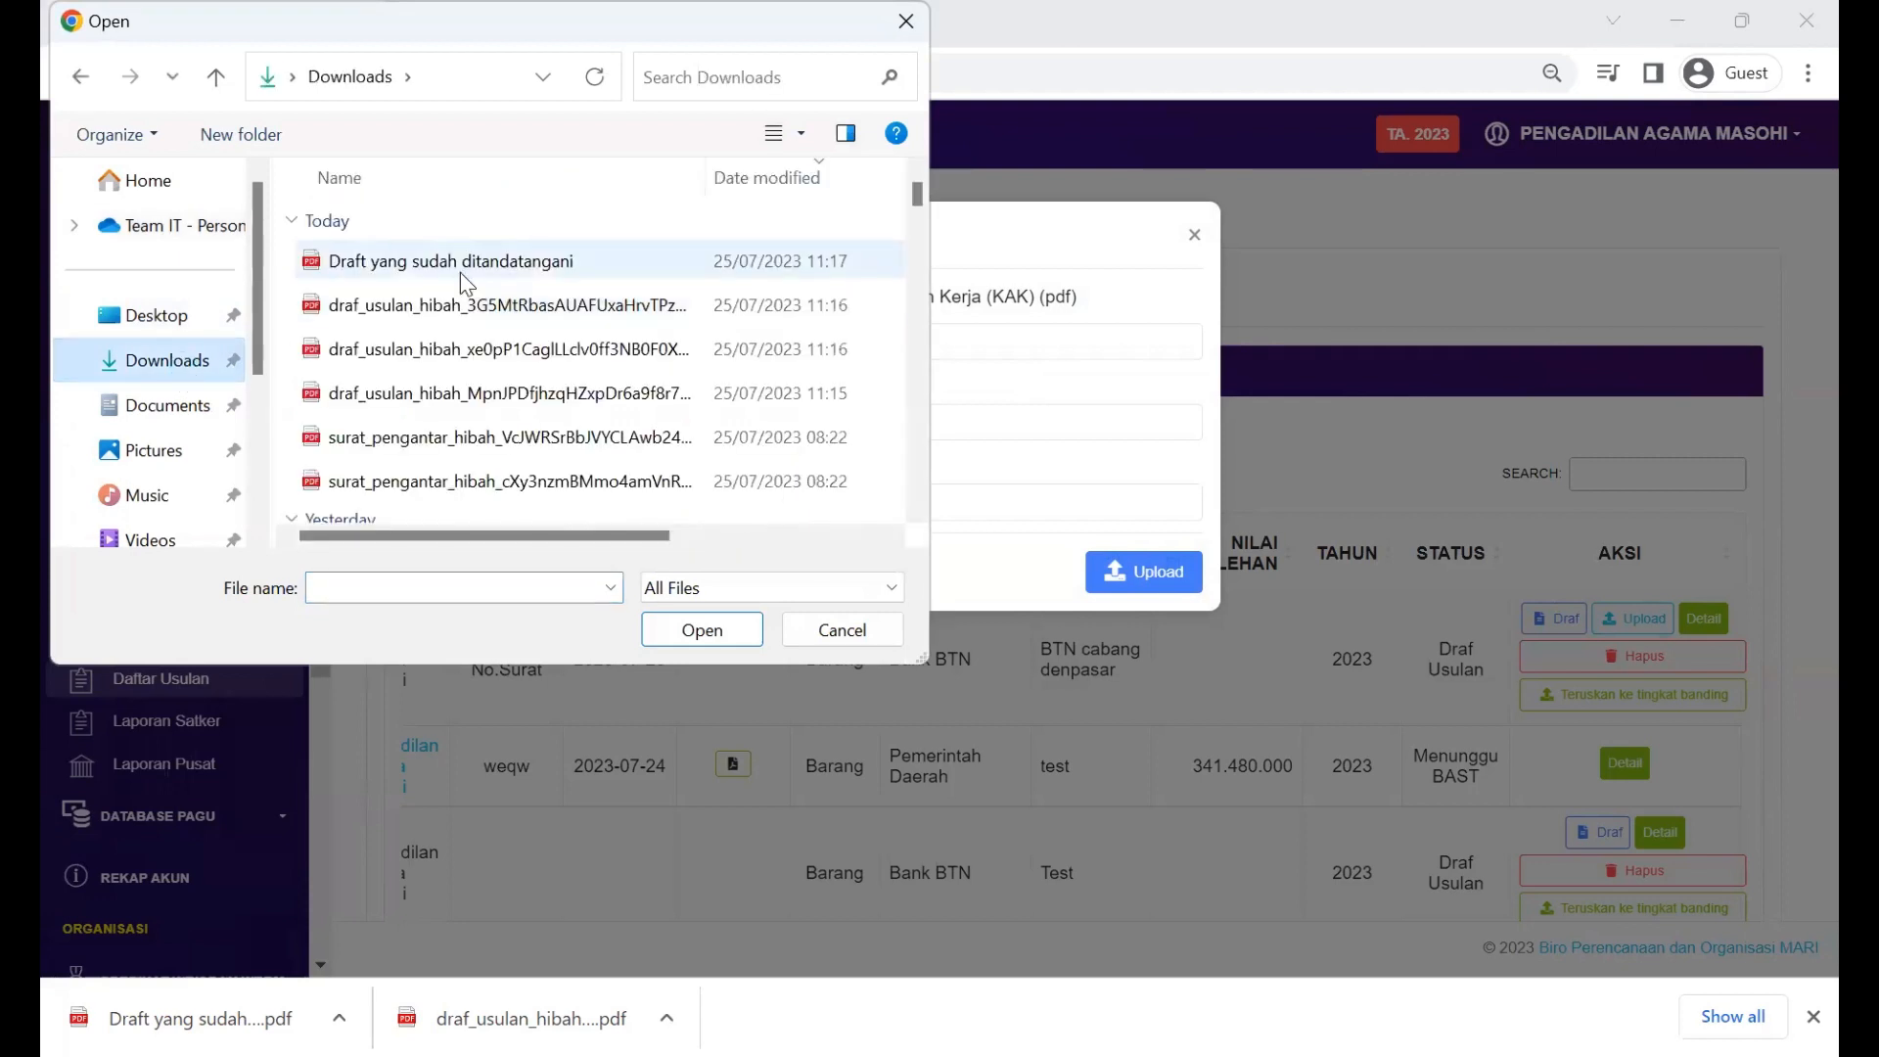
left_click(459, 272)
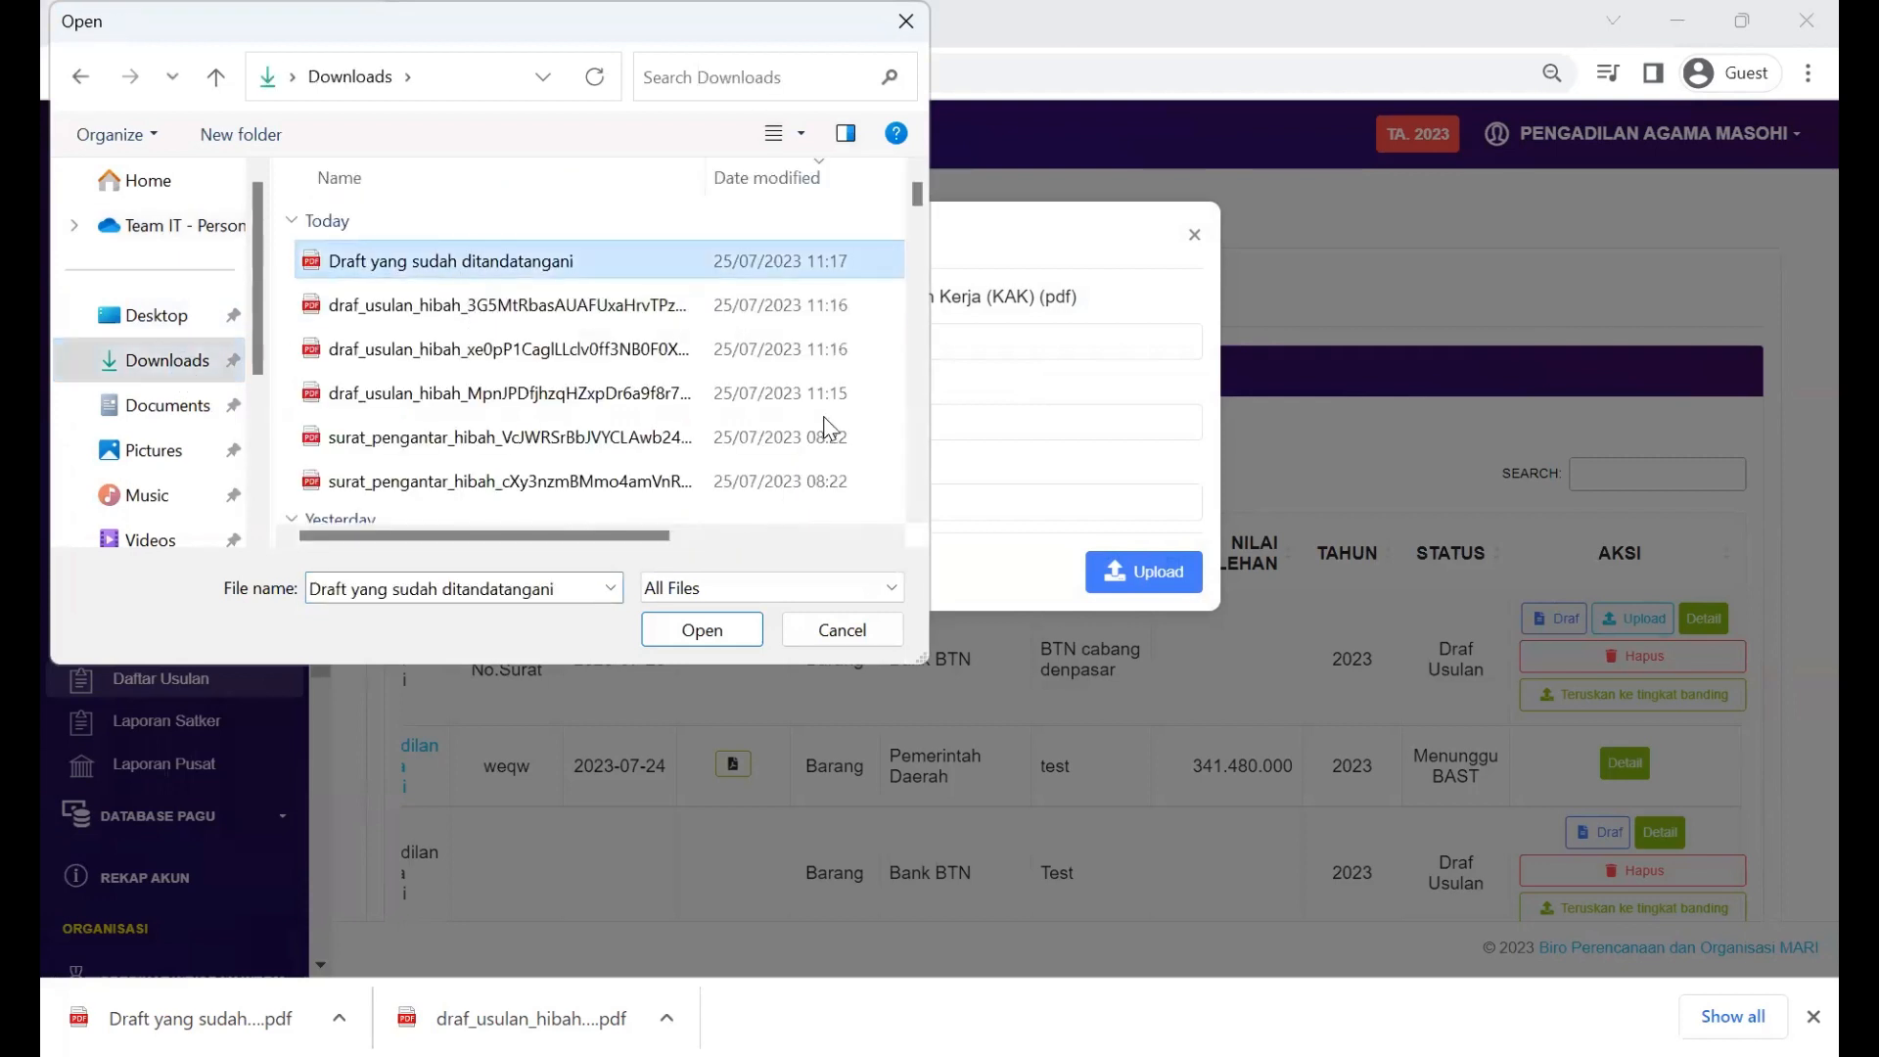
key("Return")
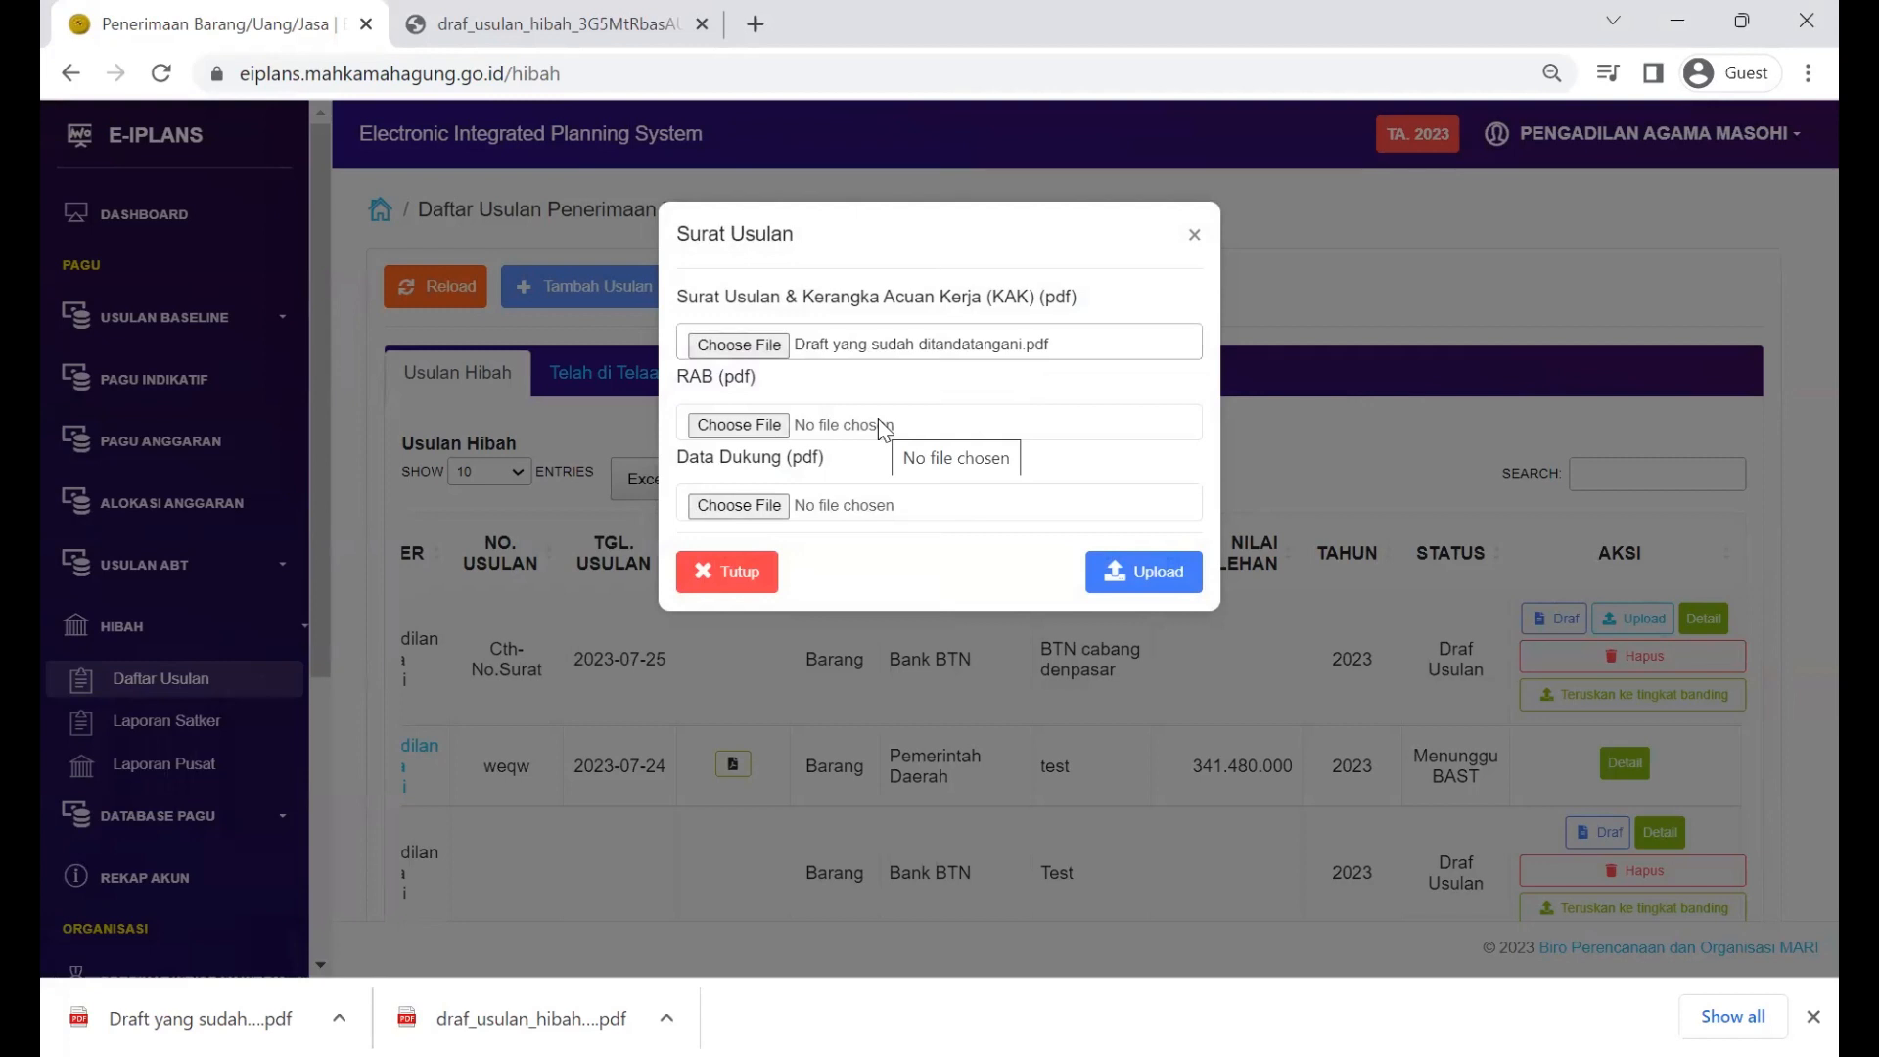
Step: Attach test.pdf from Downloads as the RAB file
left_click(884, 427)
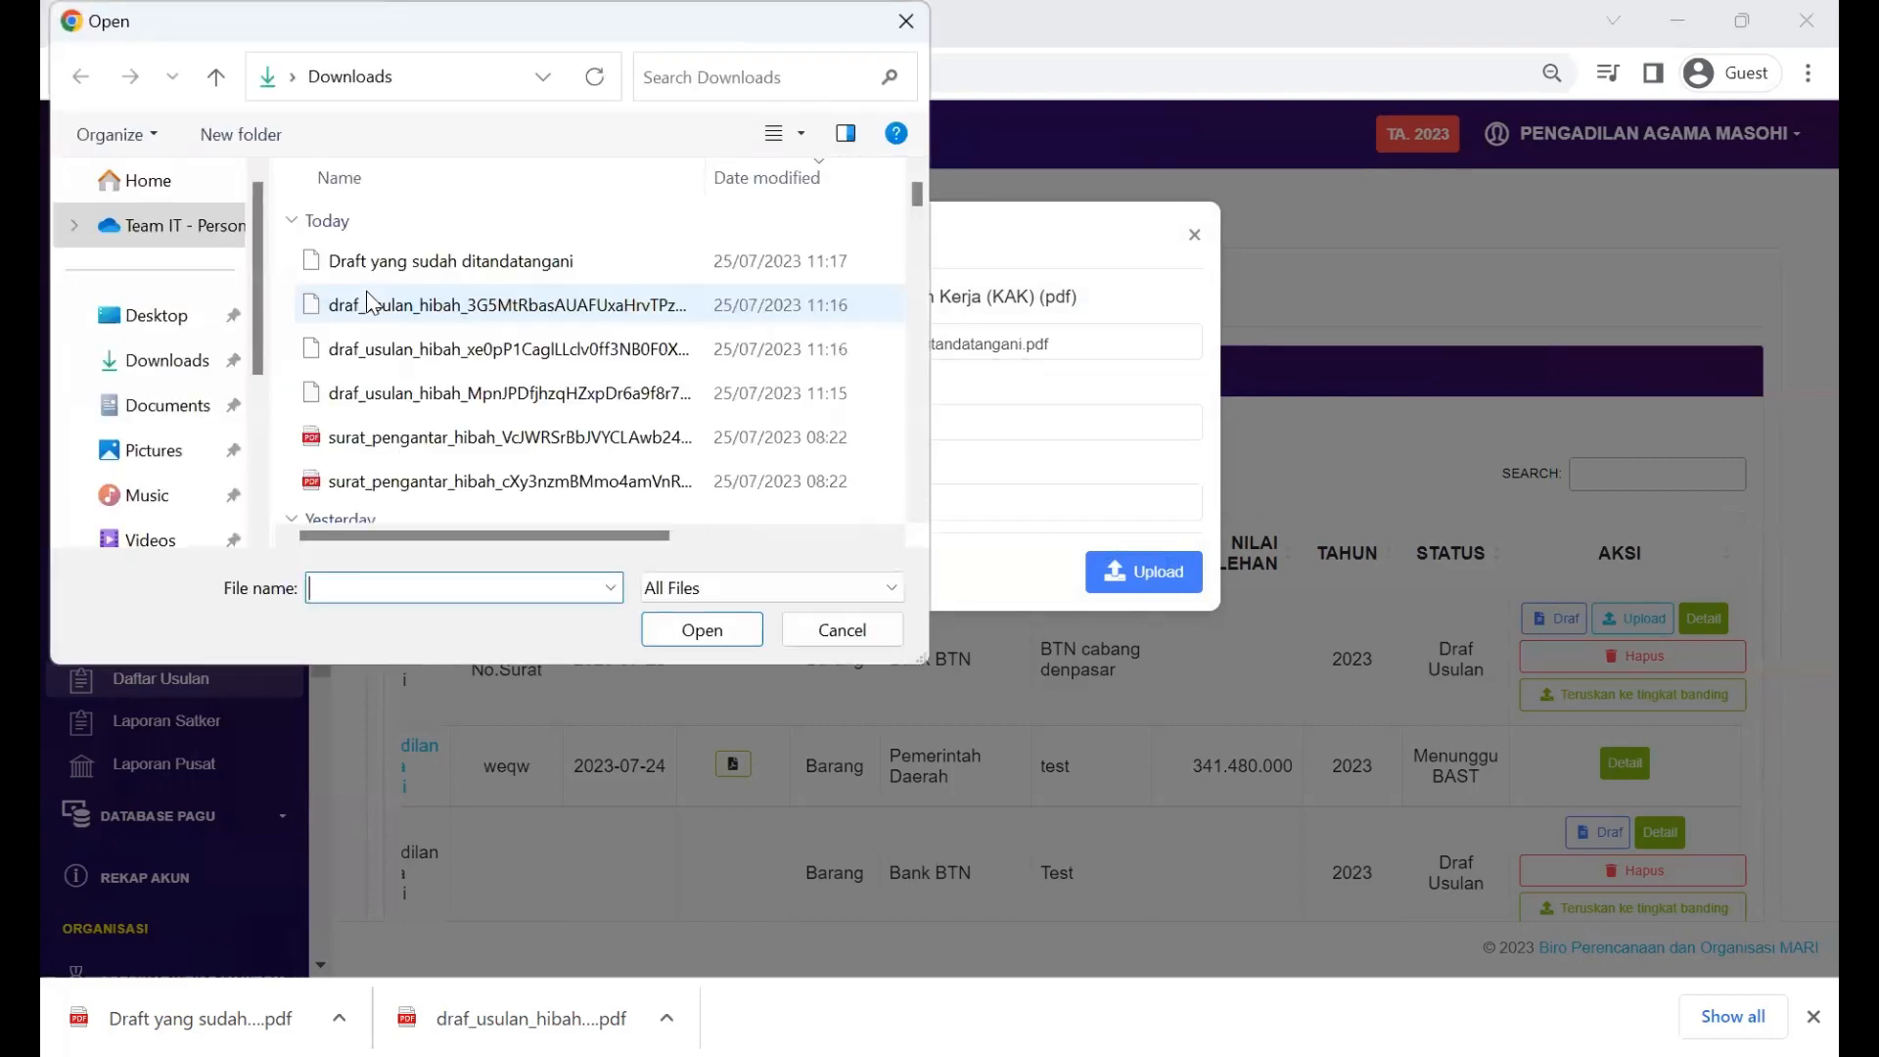
left_click(373, 266)
scroll(380, 278, "down", 3)
type("est")
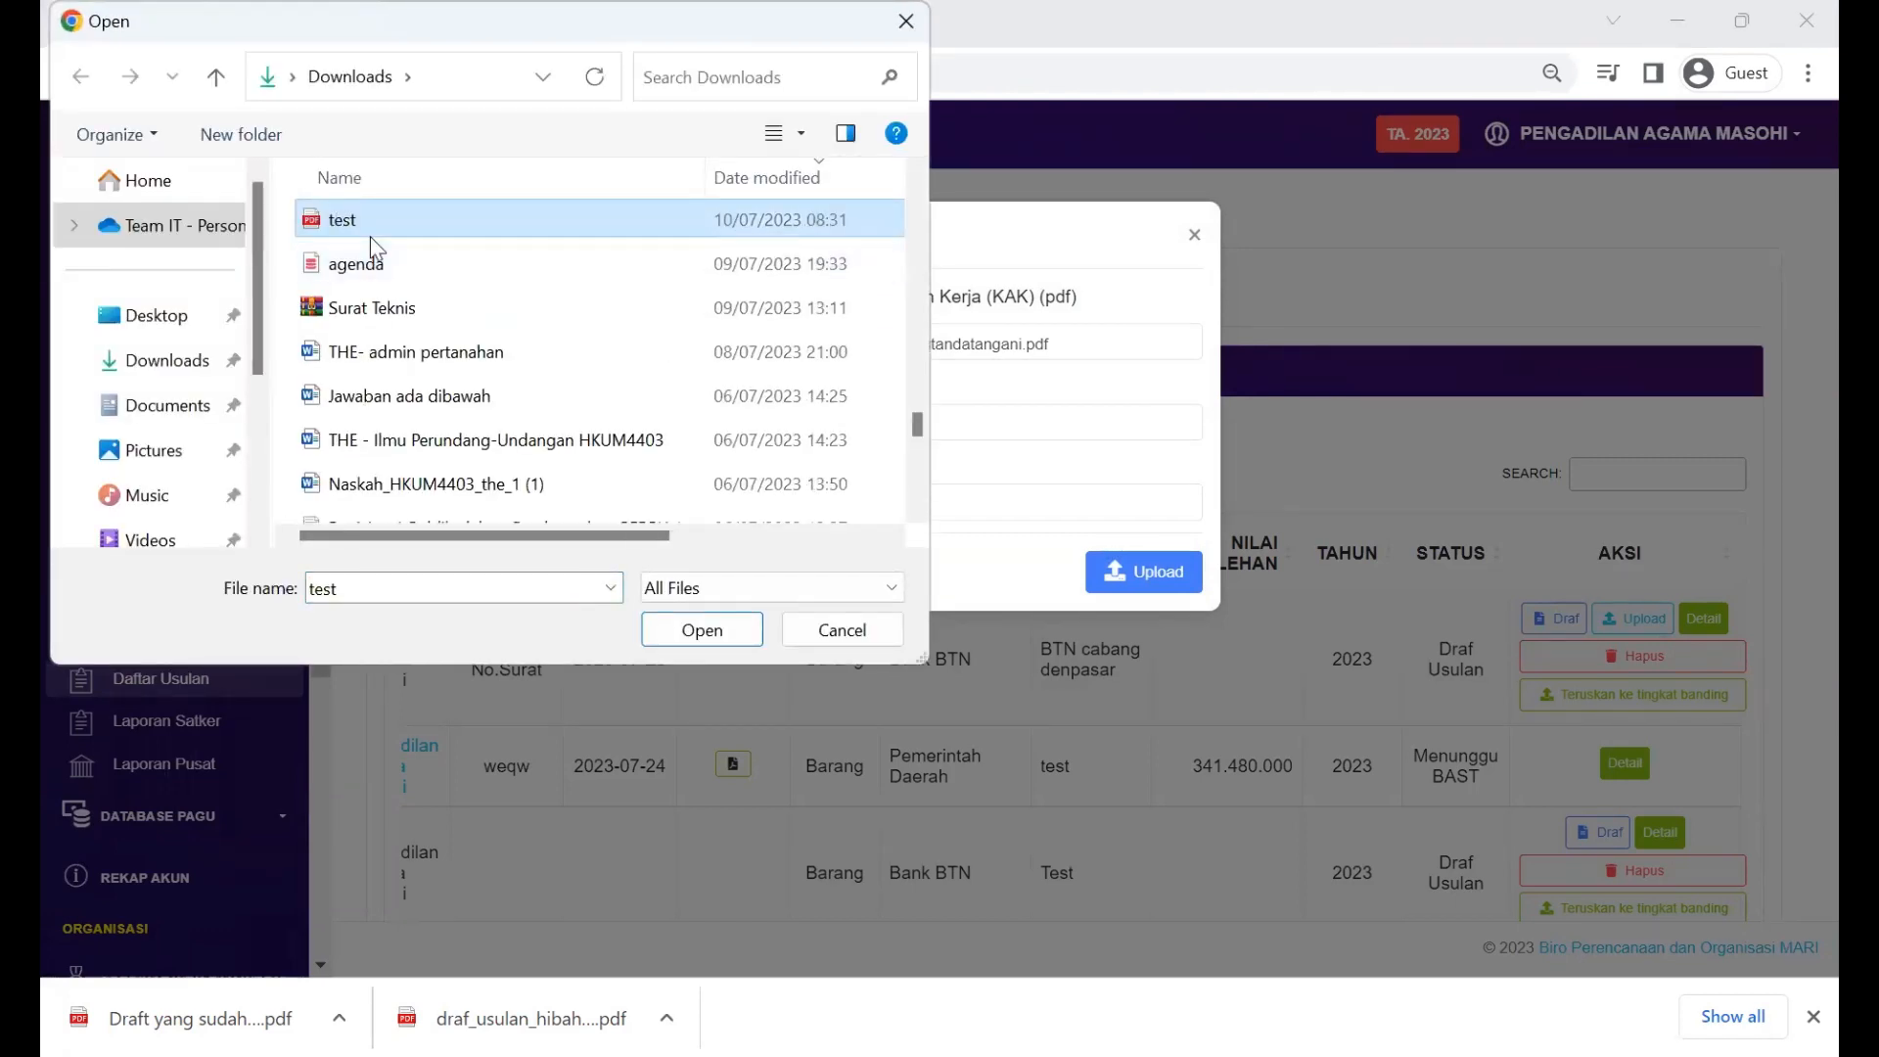
key("Return")
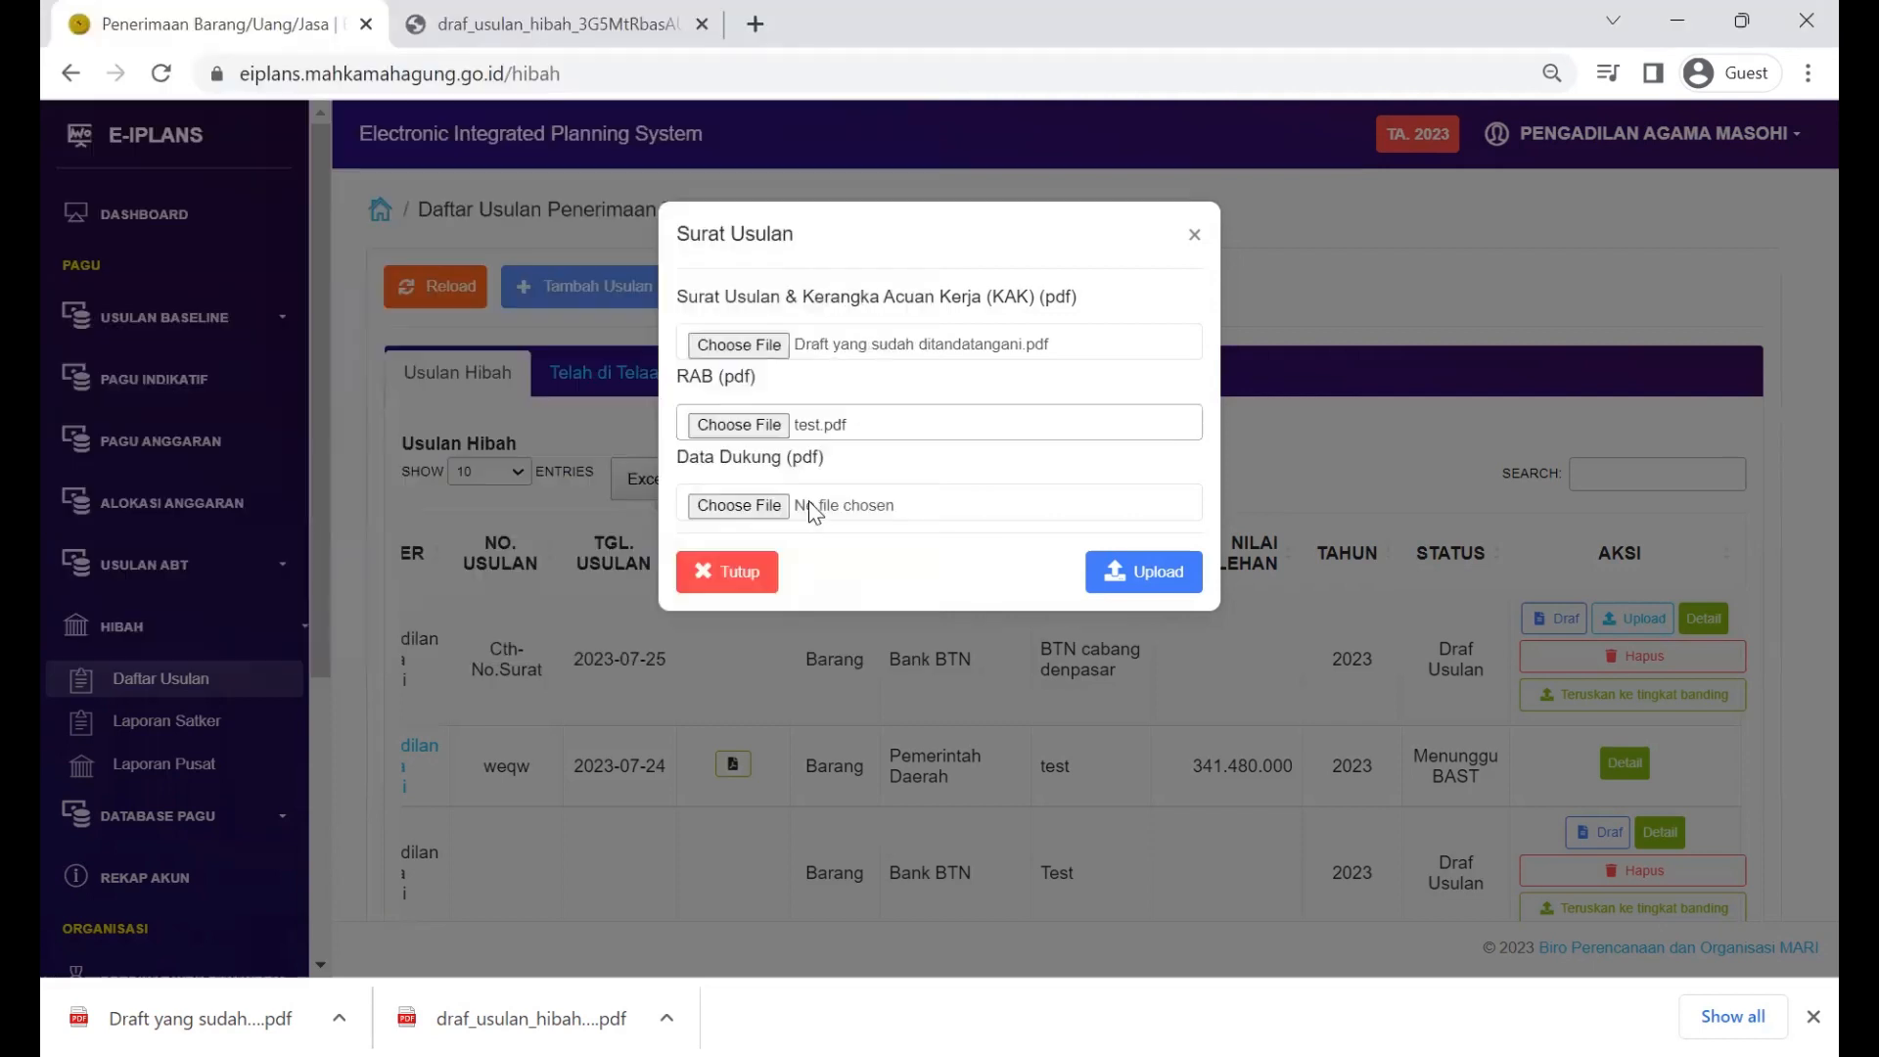
Step: Attach test.pdf as the supporting data and upload the letter, RAB and supporting files
left_click(747, 513)
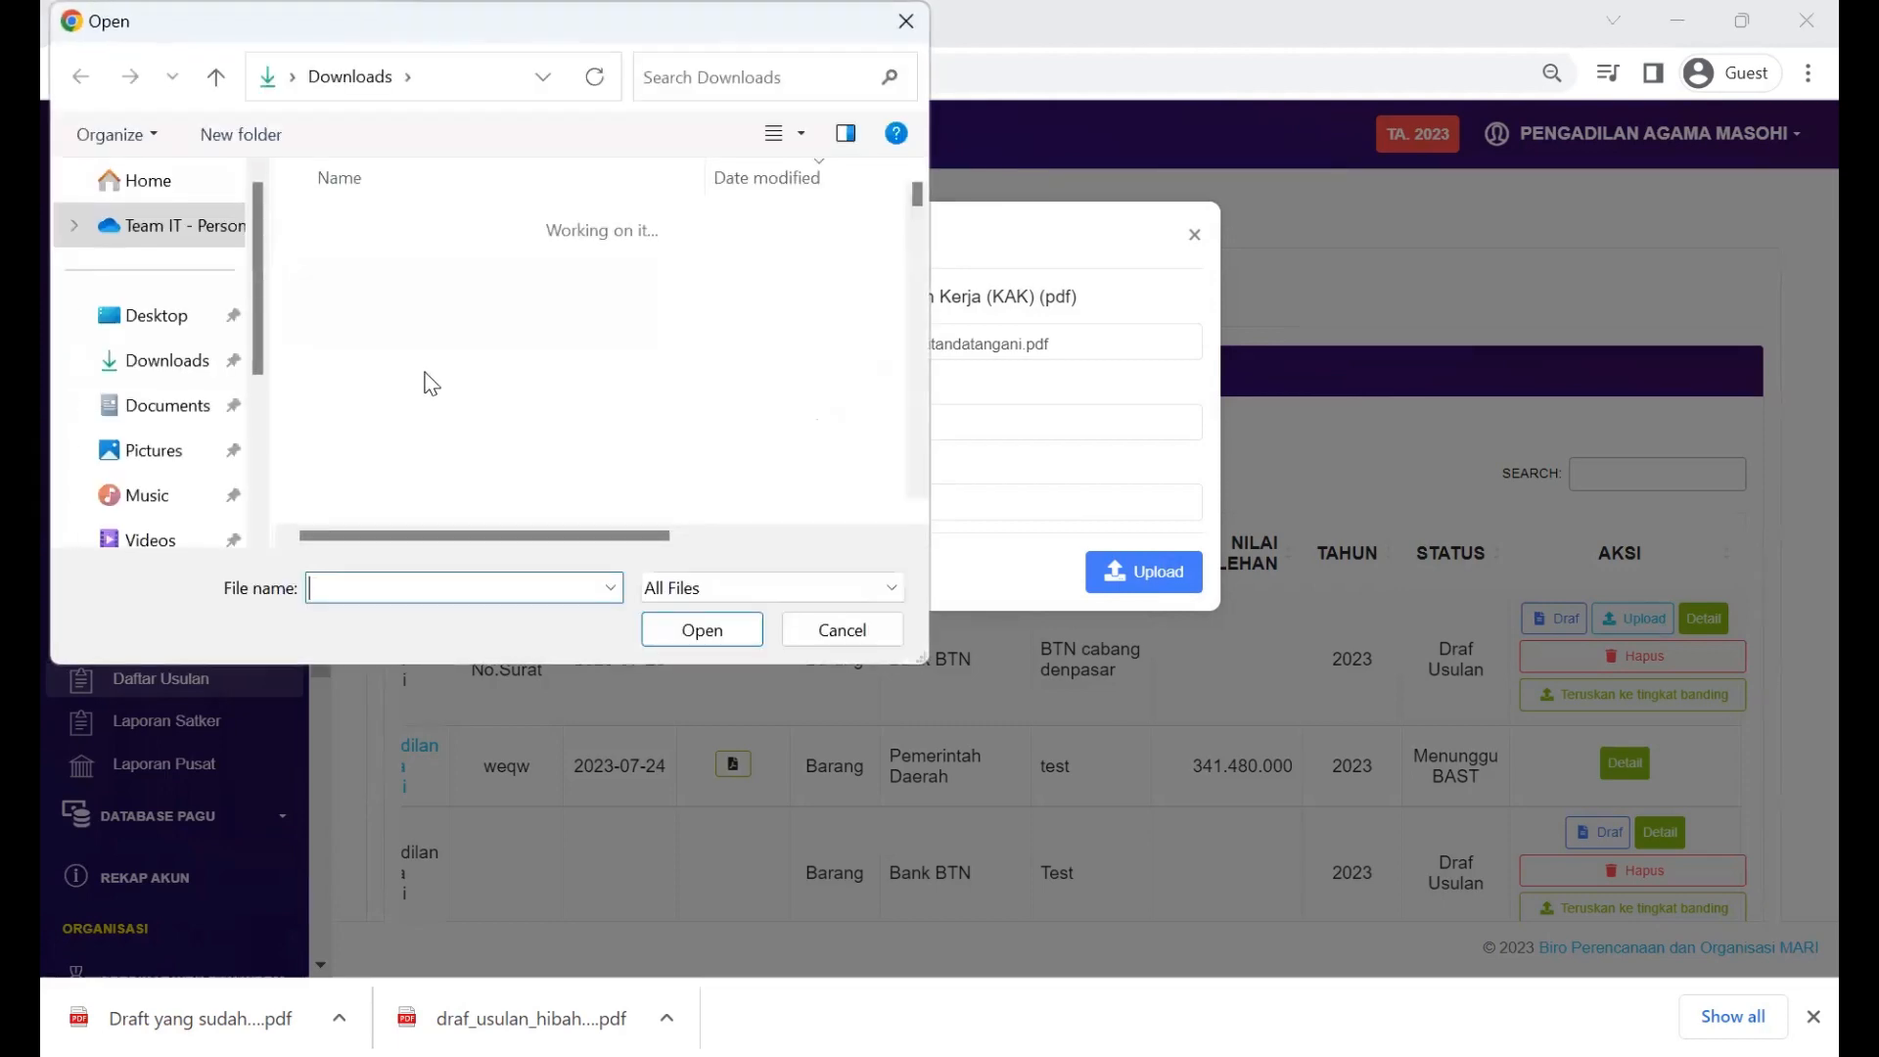
left_click(377, 304)
type("test")
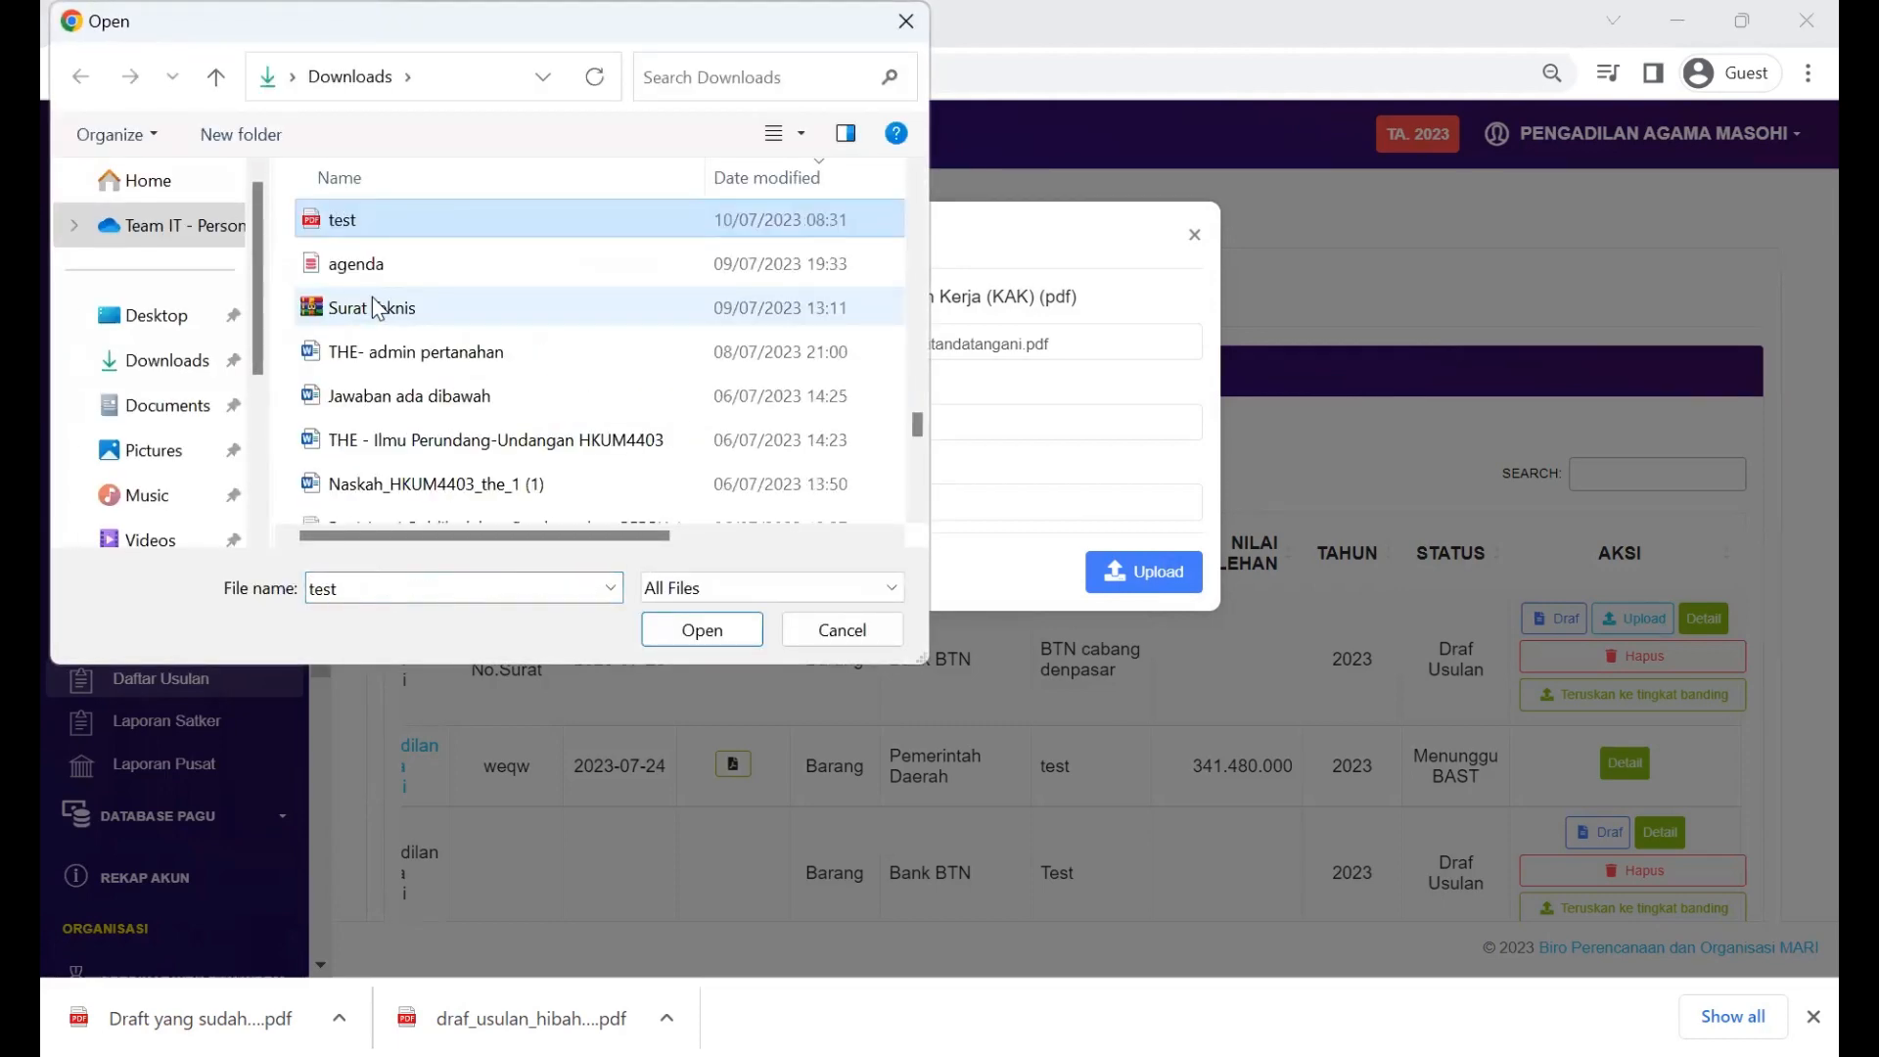
key("Return")
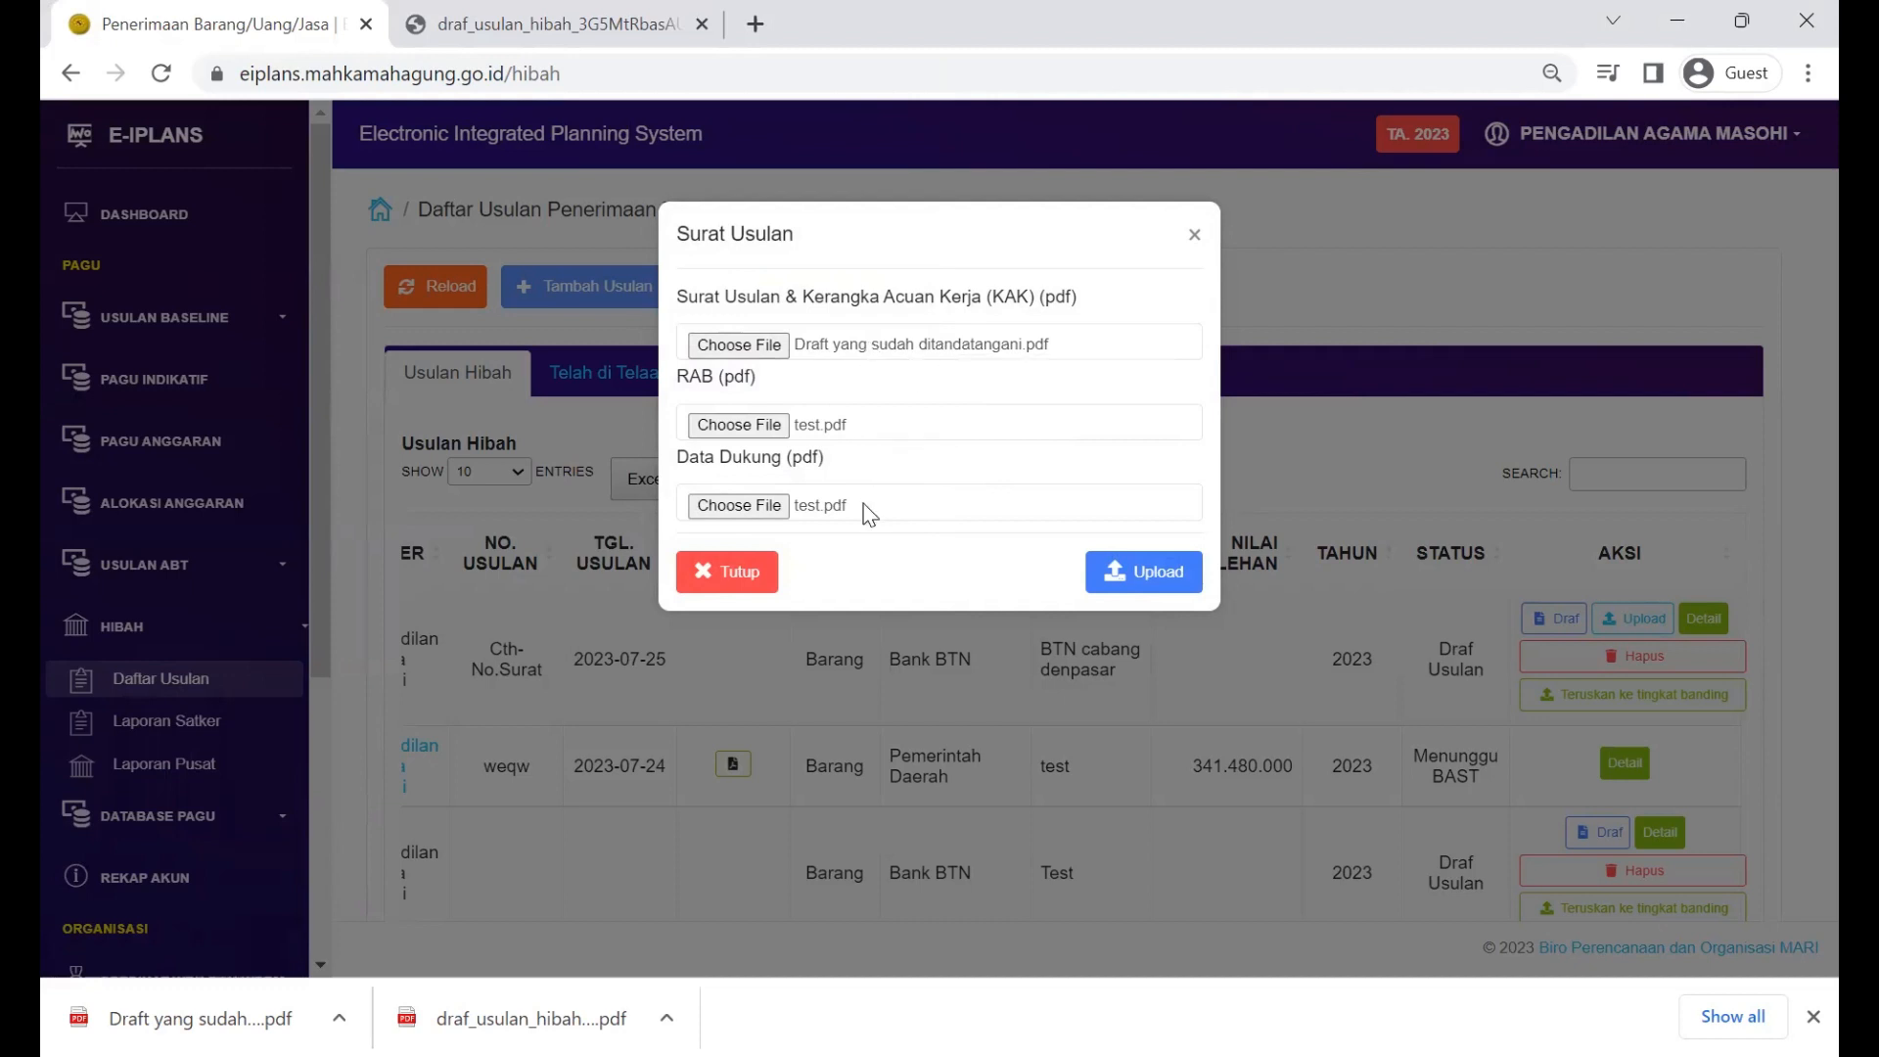
left_click(1134, 578)
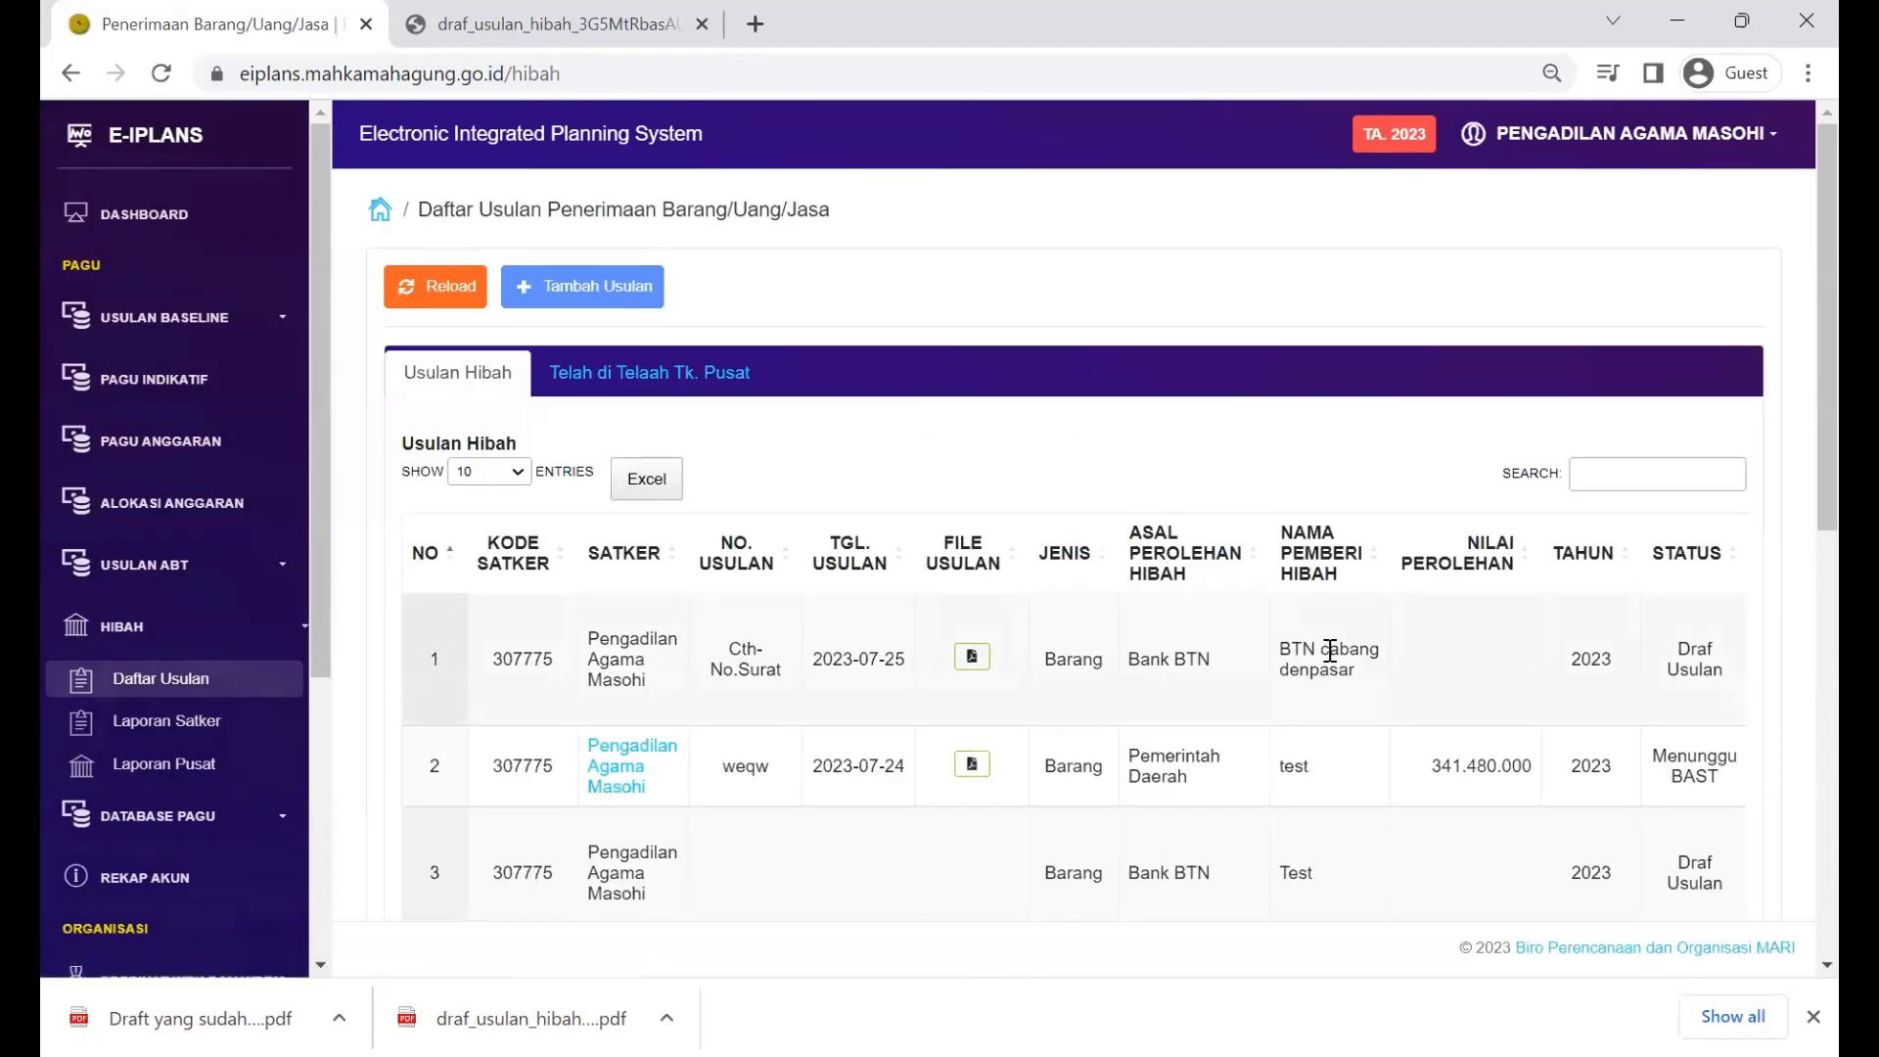
Step: Open the first proposal's details and preview the uploaded proposal letter PDF
scroll(1336, 661, "right", 3)
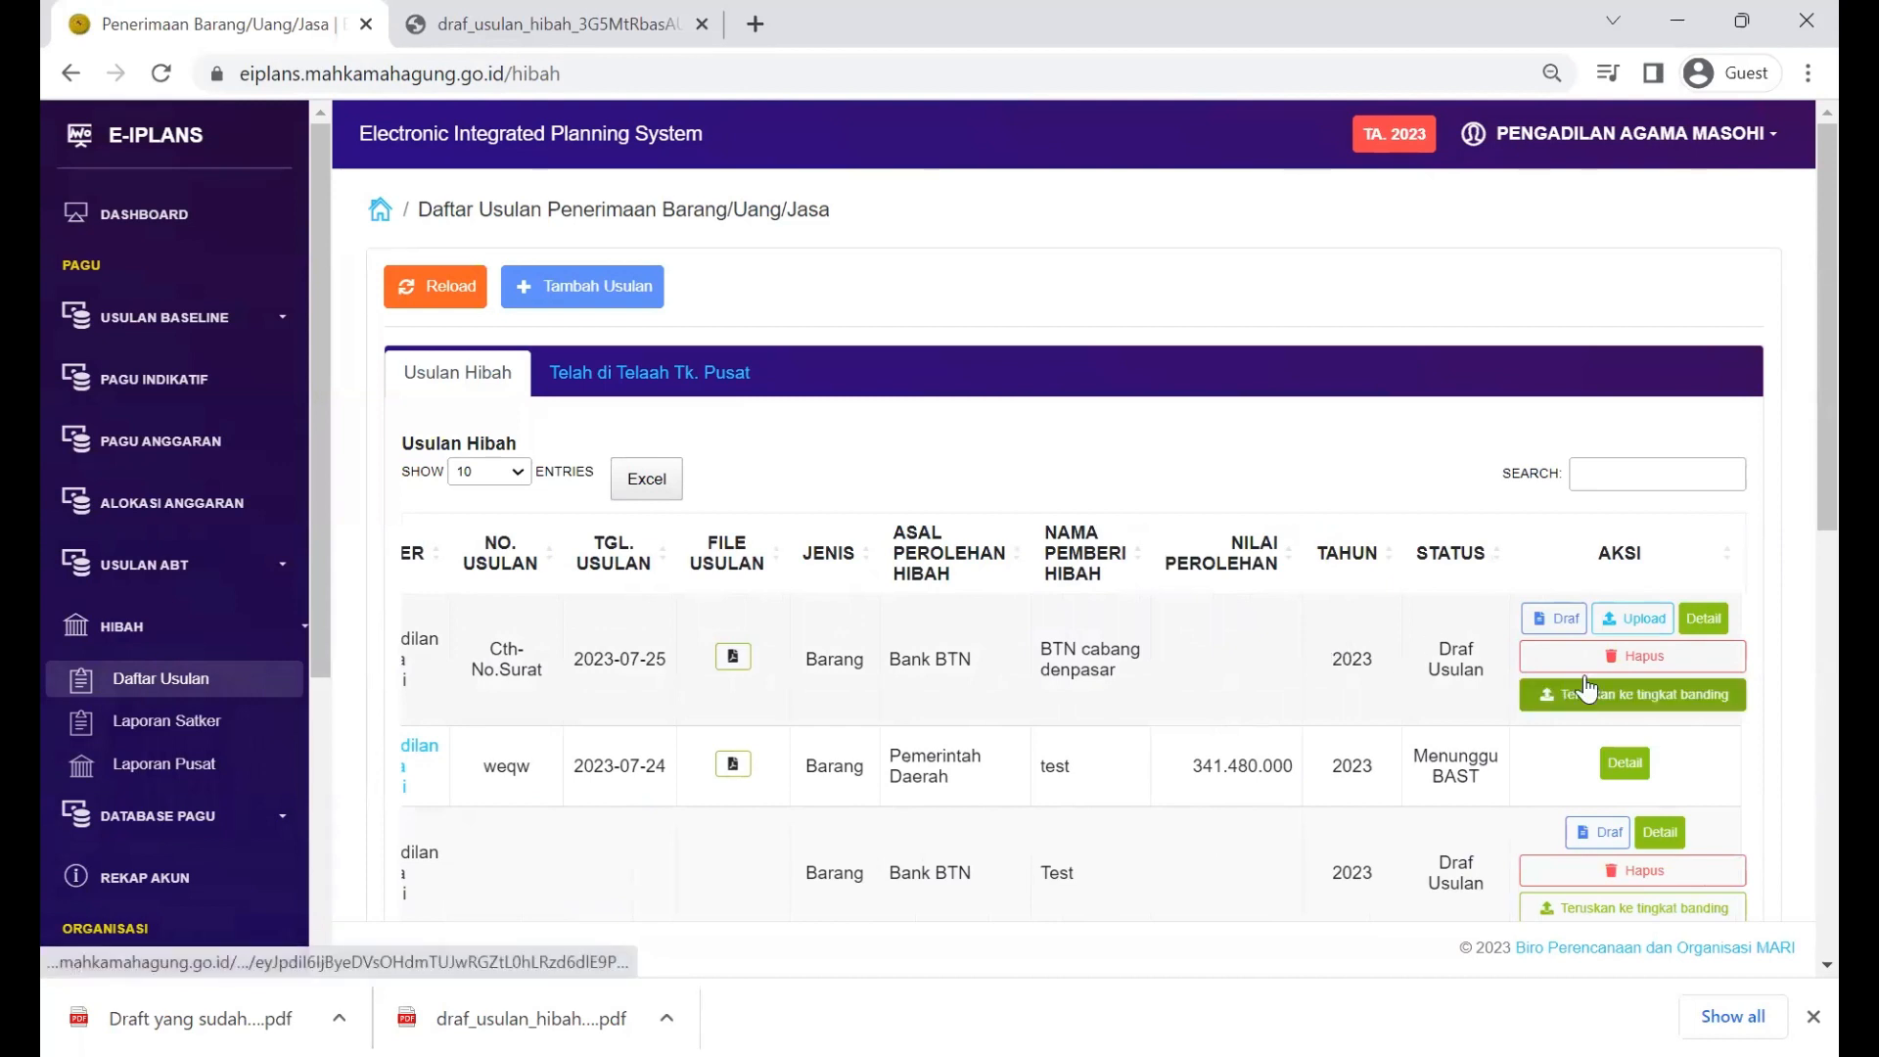
left_click(1720, 621)
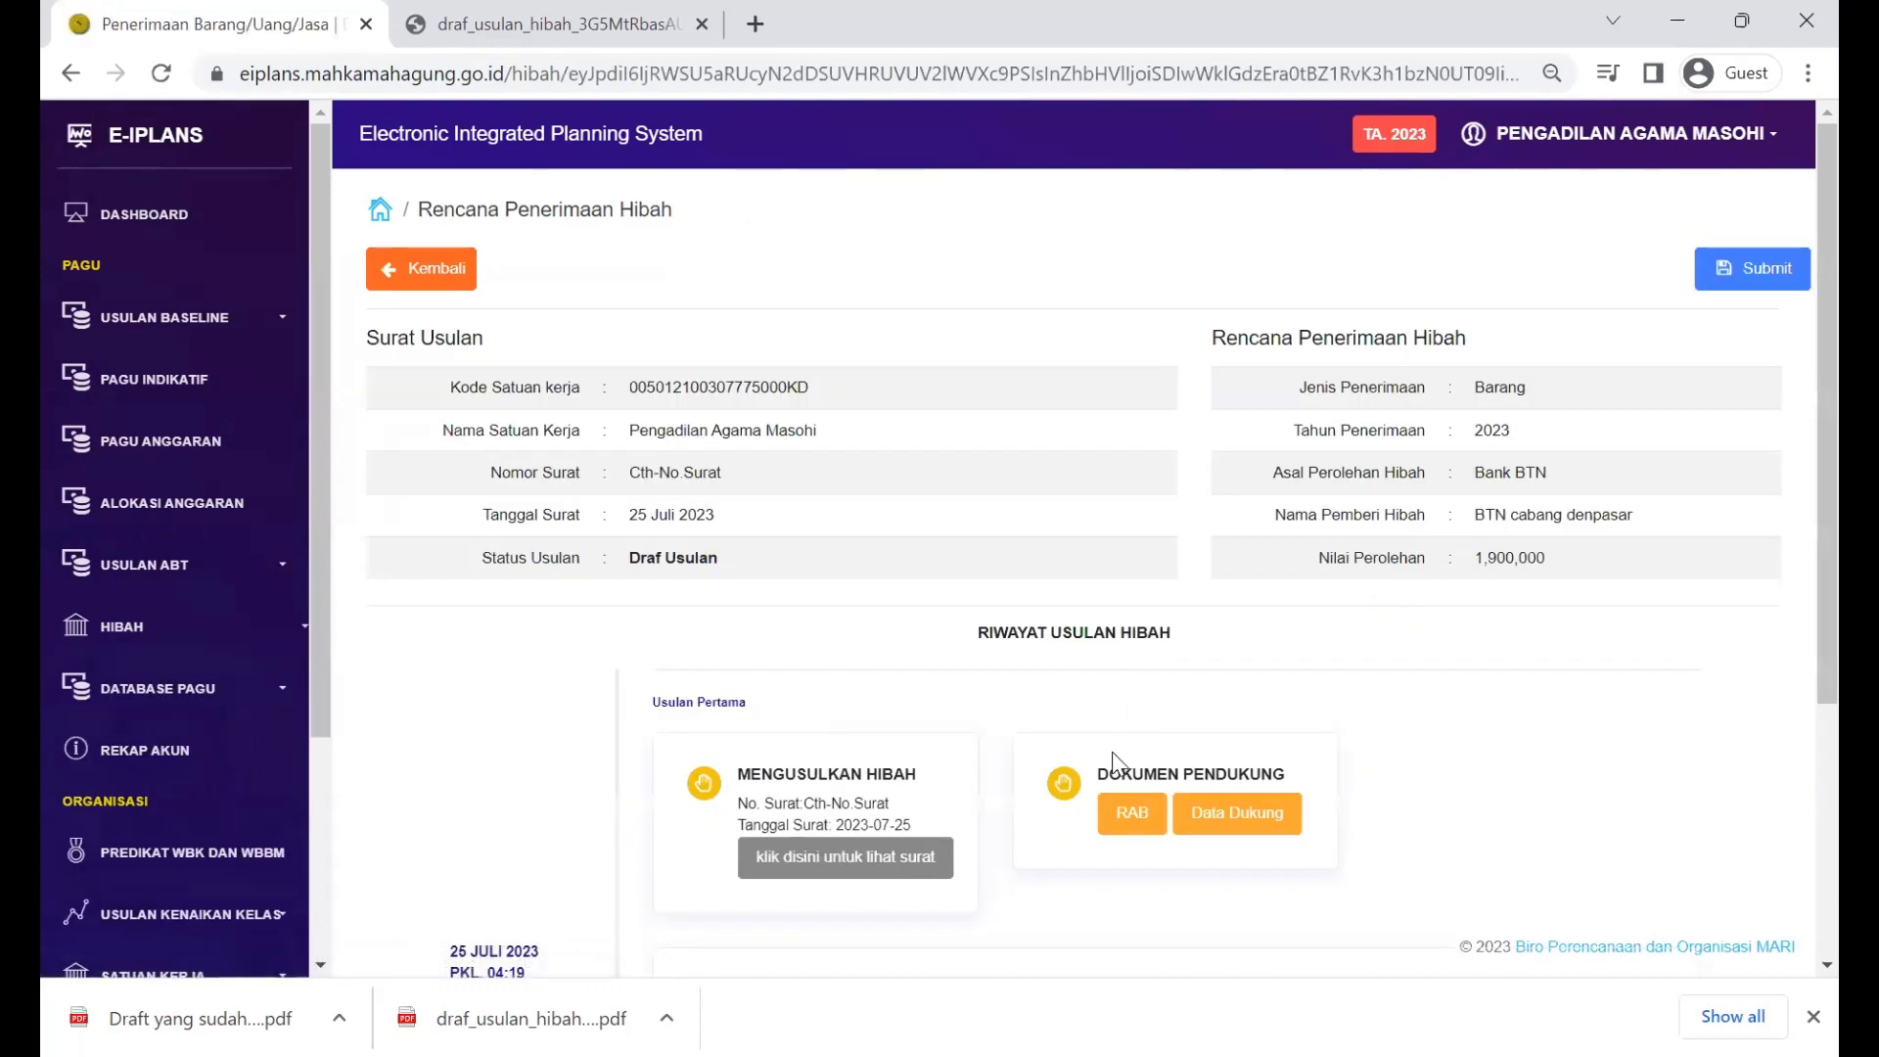
left_click(896, 865)
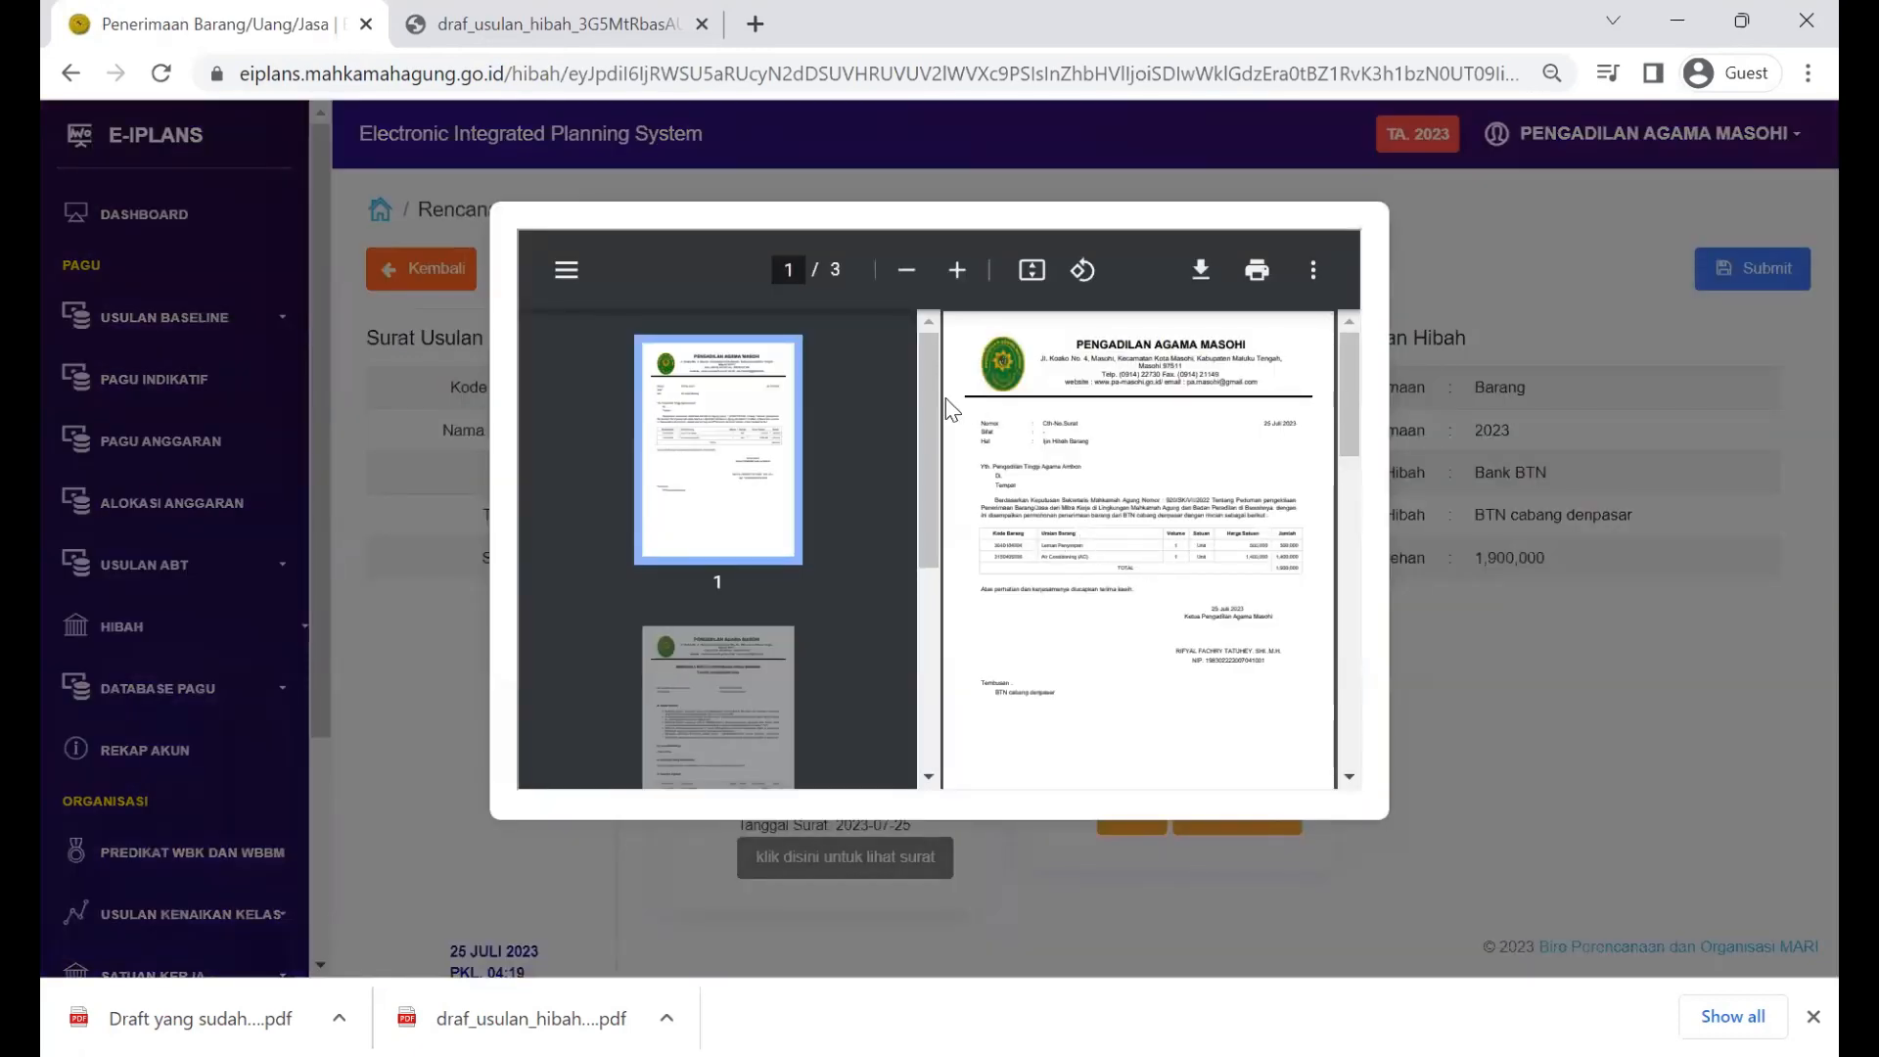
left_click(581, 285)
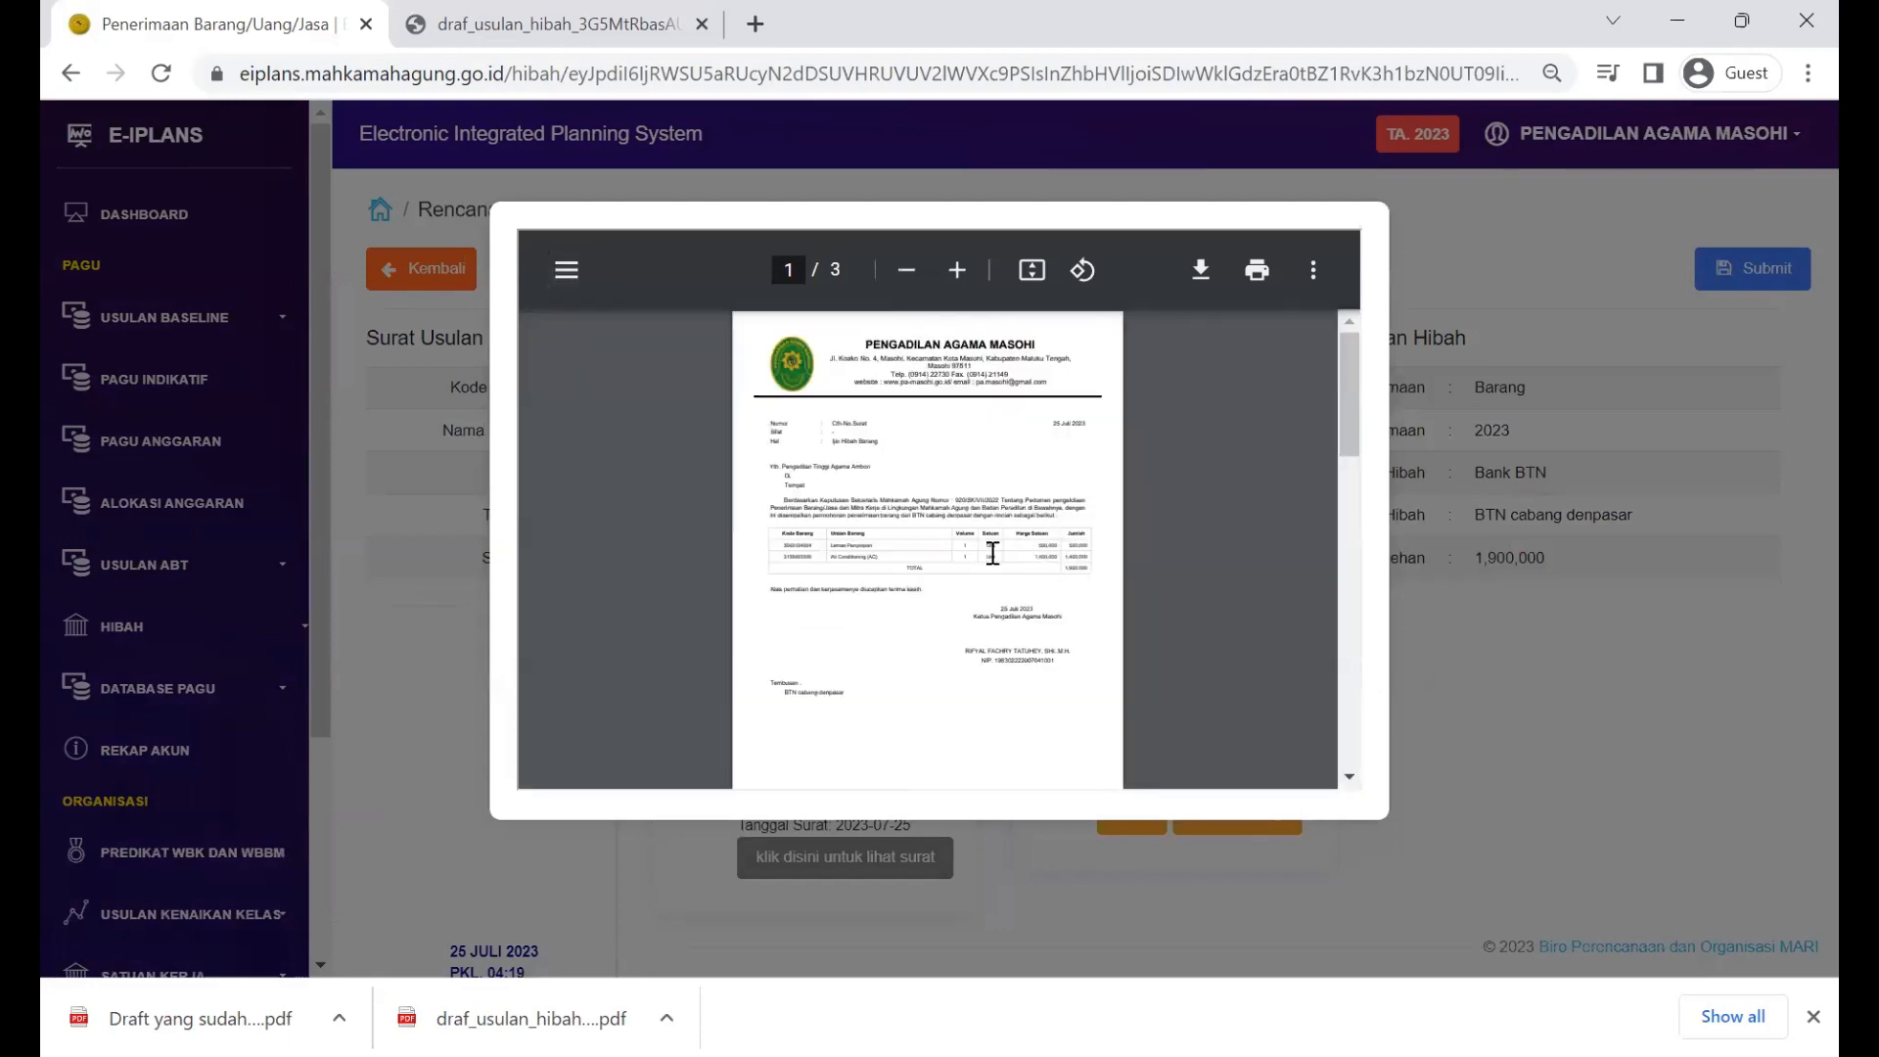
scroll(993, 553, "down", 15)
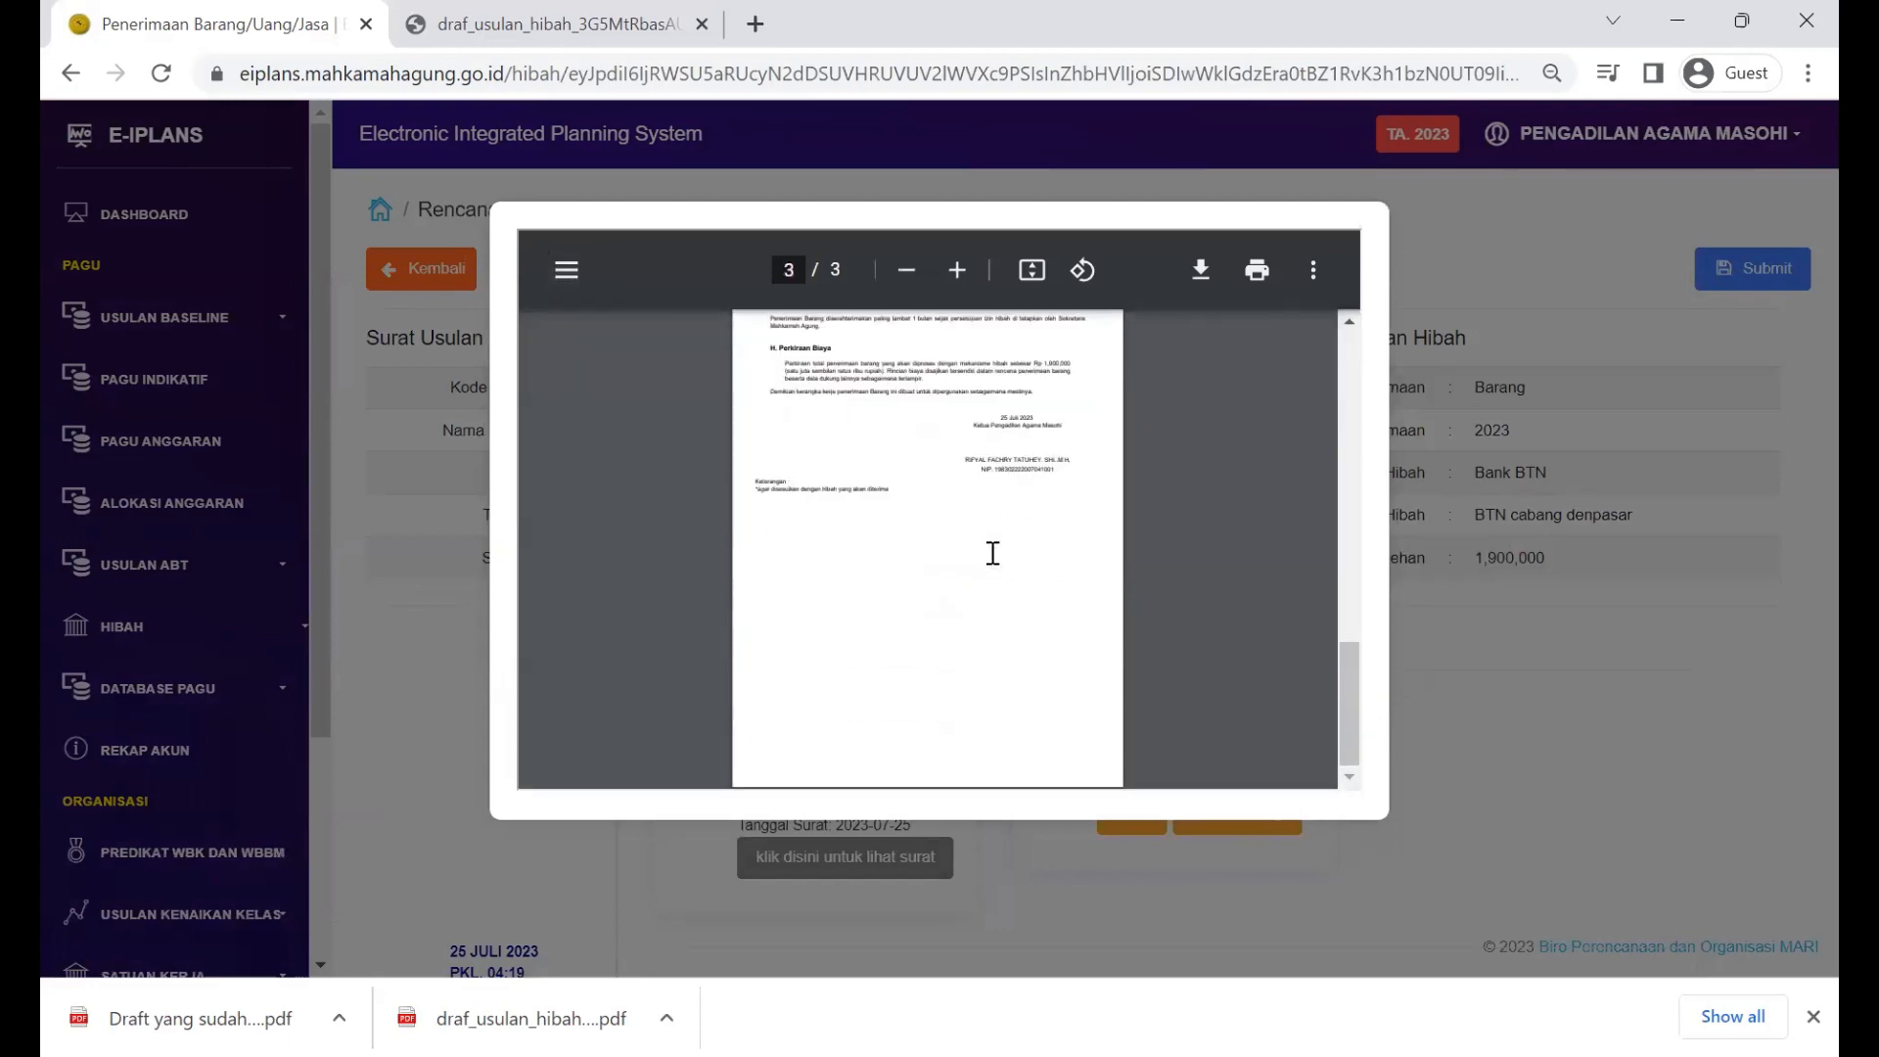
scroll(992, 553, "up", 20)
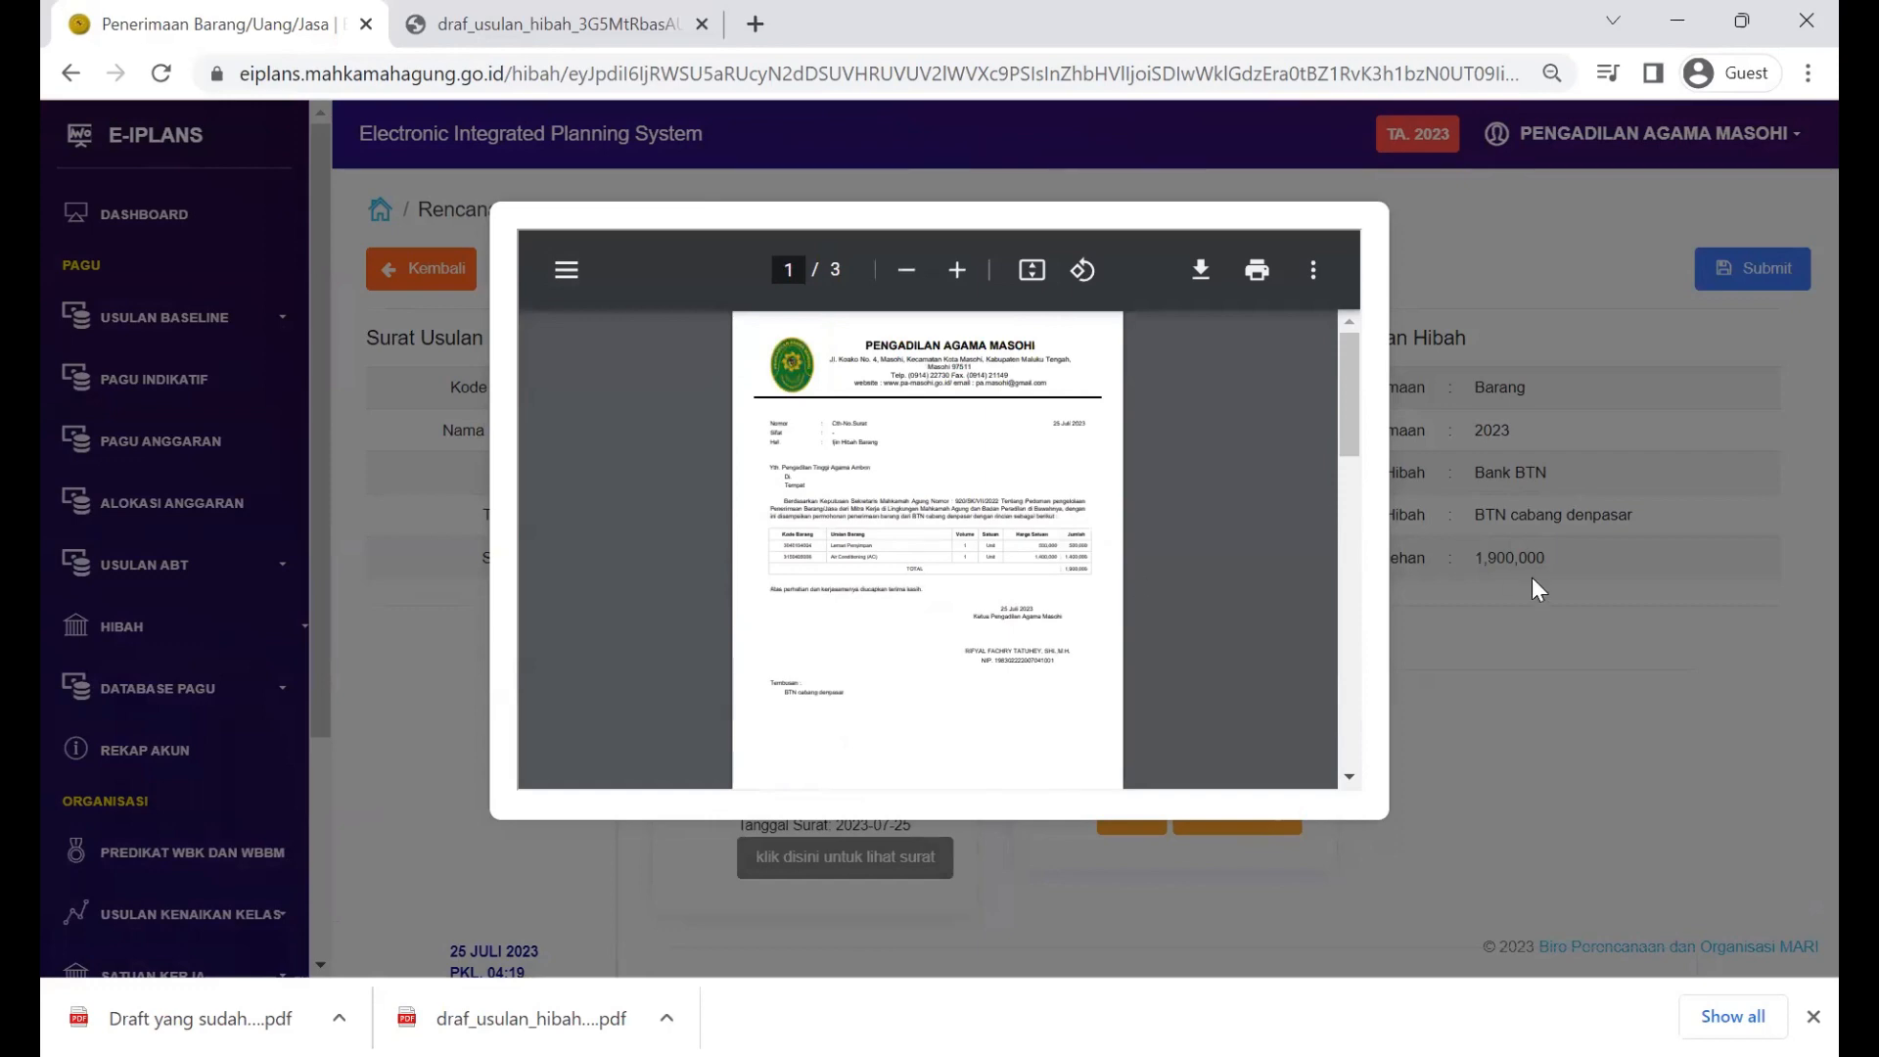
left_click(1503, 678)
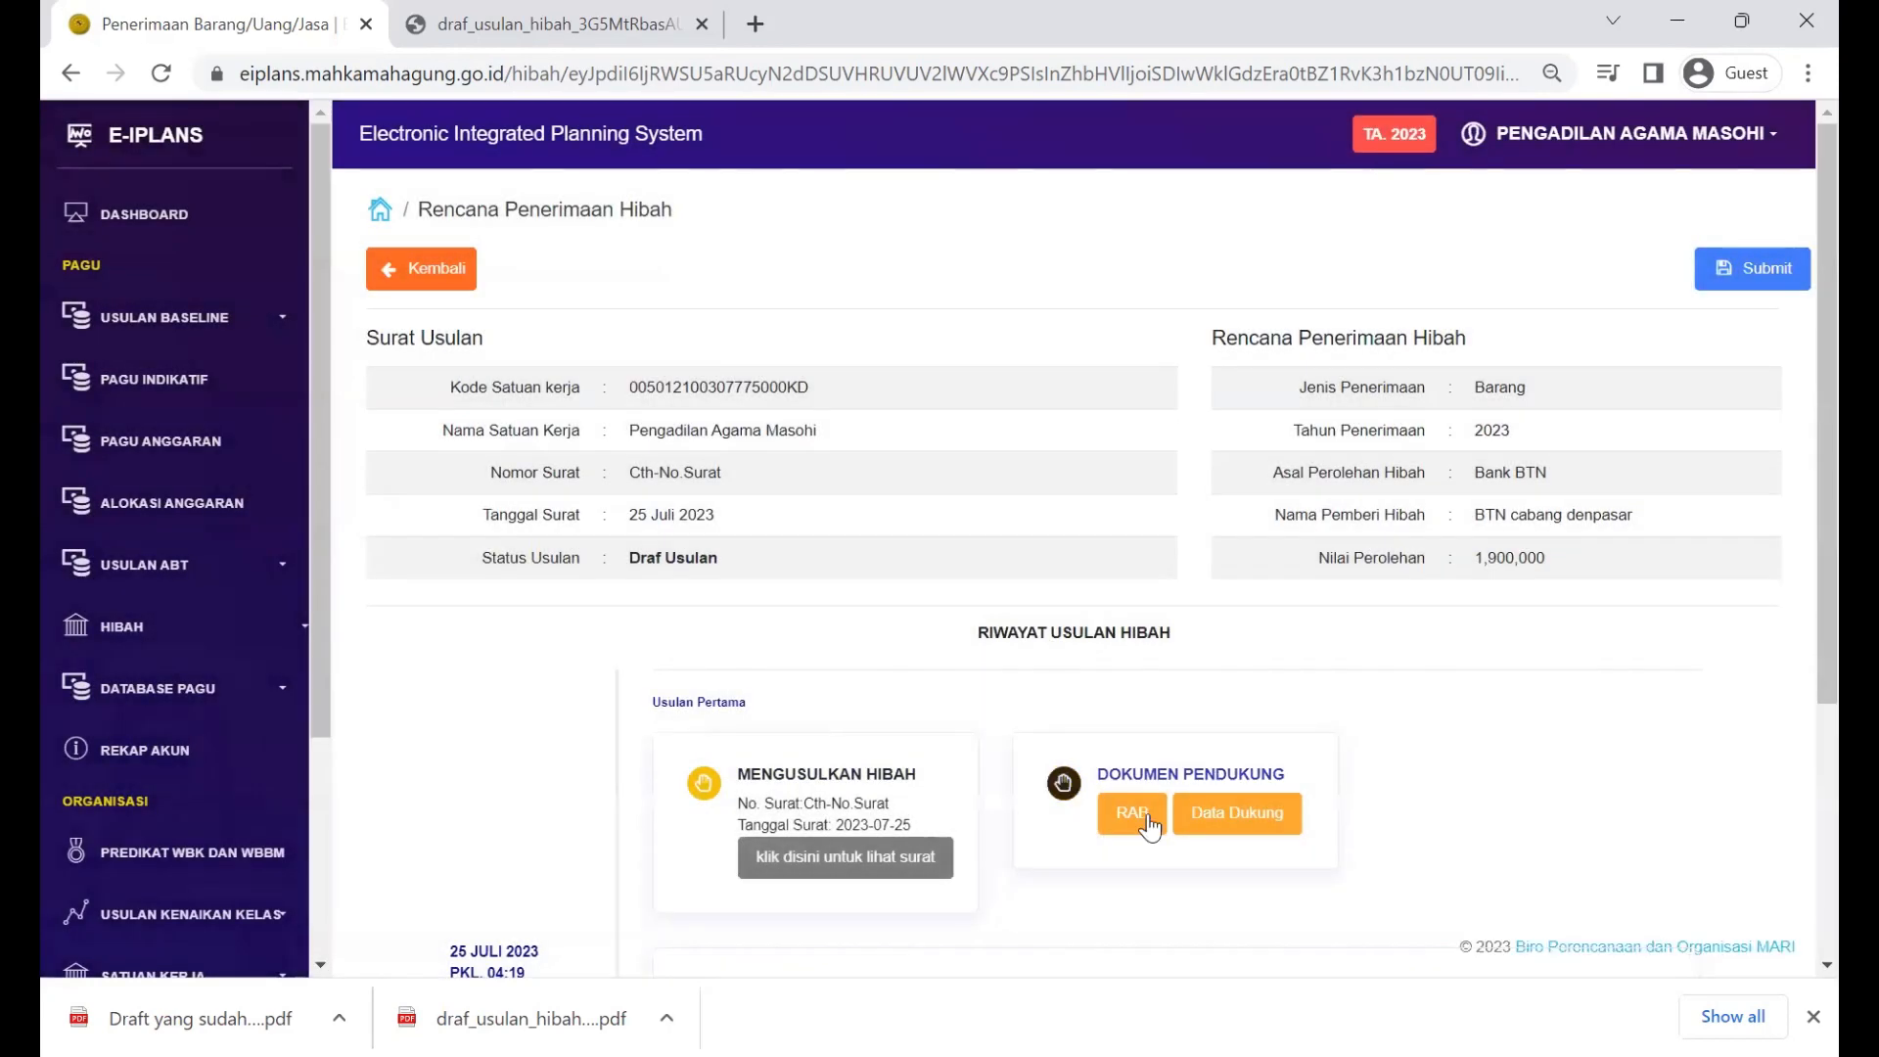
Step: Preview the uploaded RAB and Data Dukung PDFs
left_click(1148, 818)
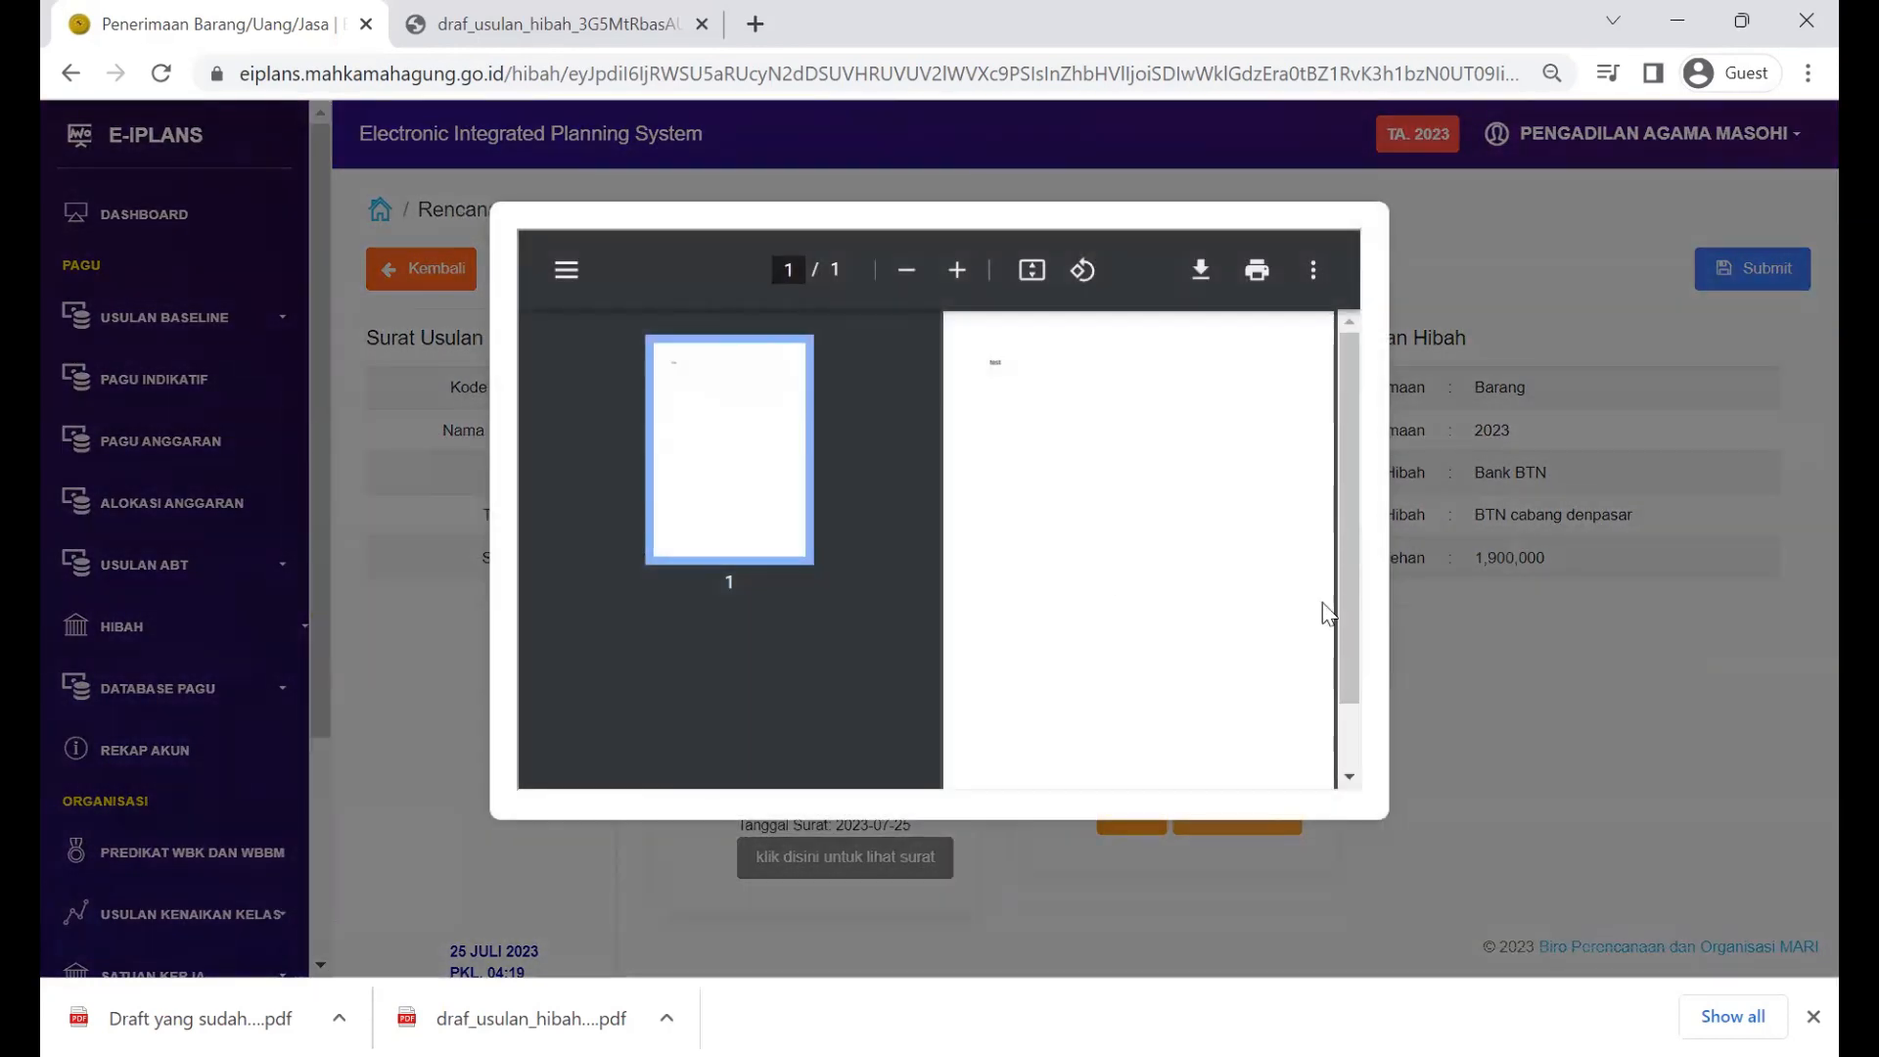
left_click(1462, 650)
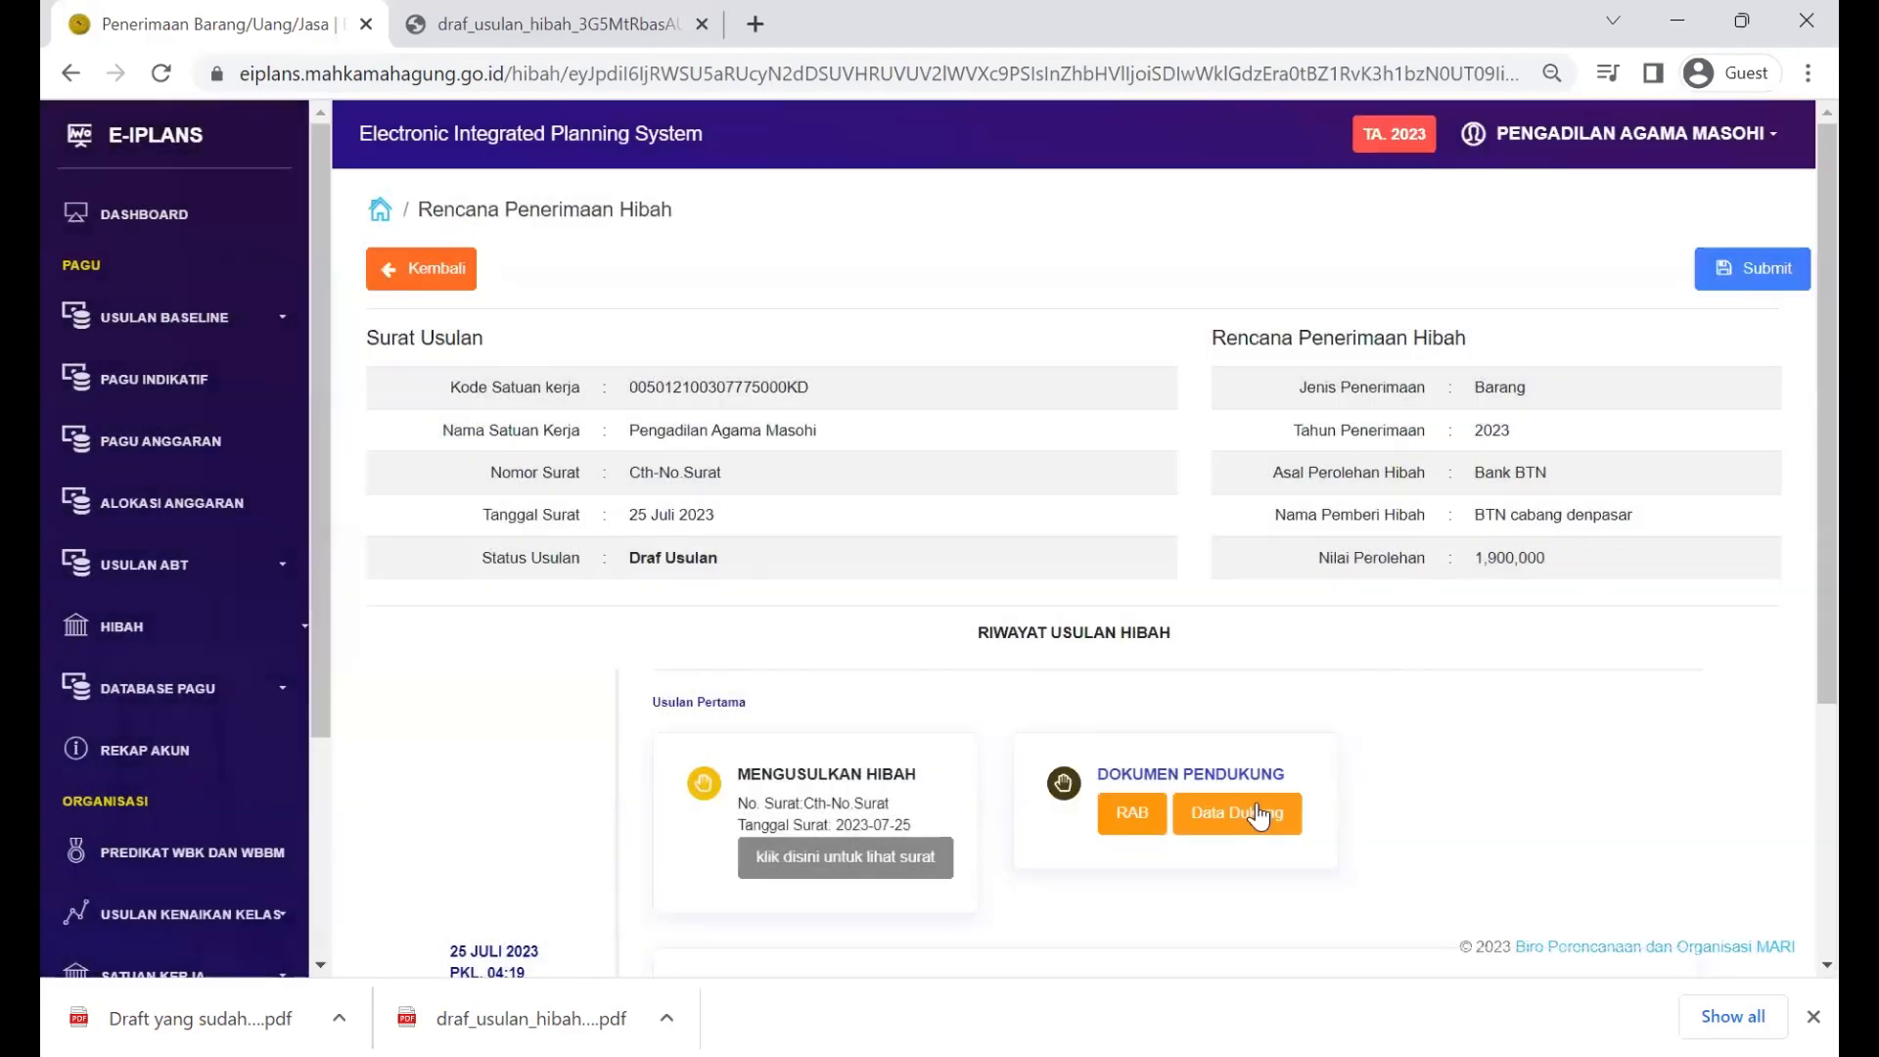
left_click(1235, 818)
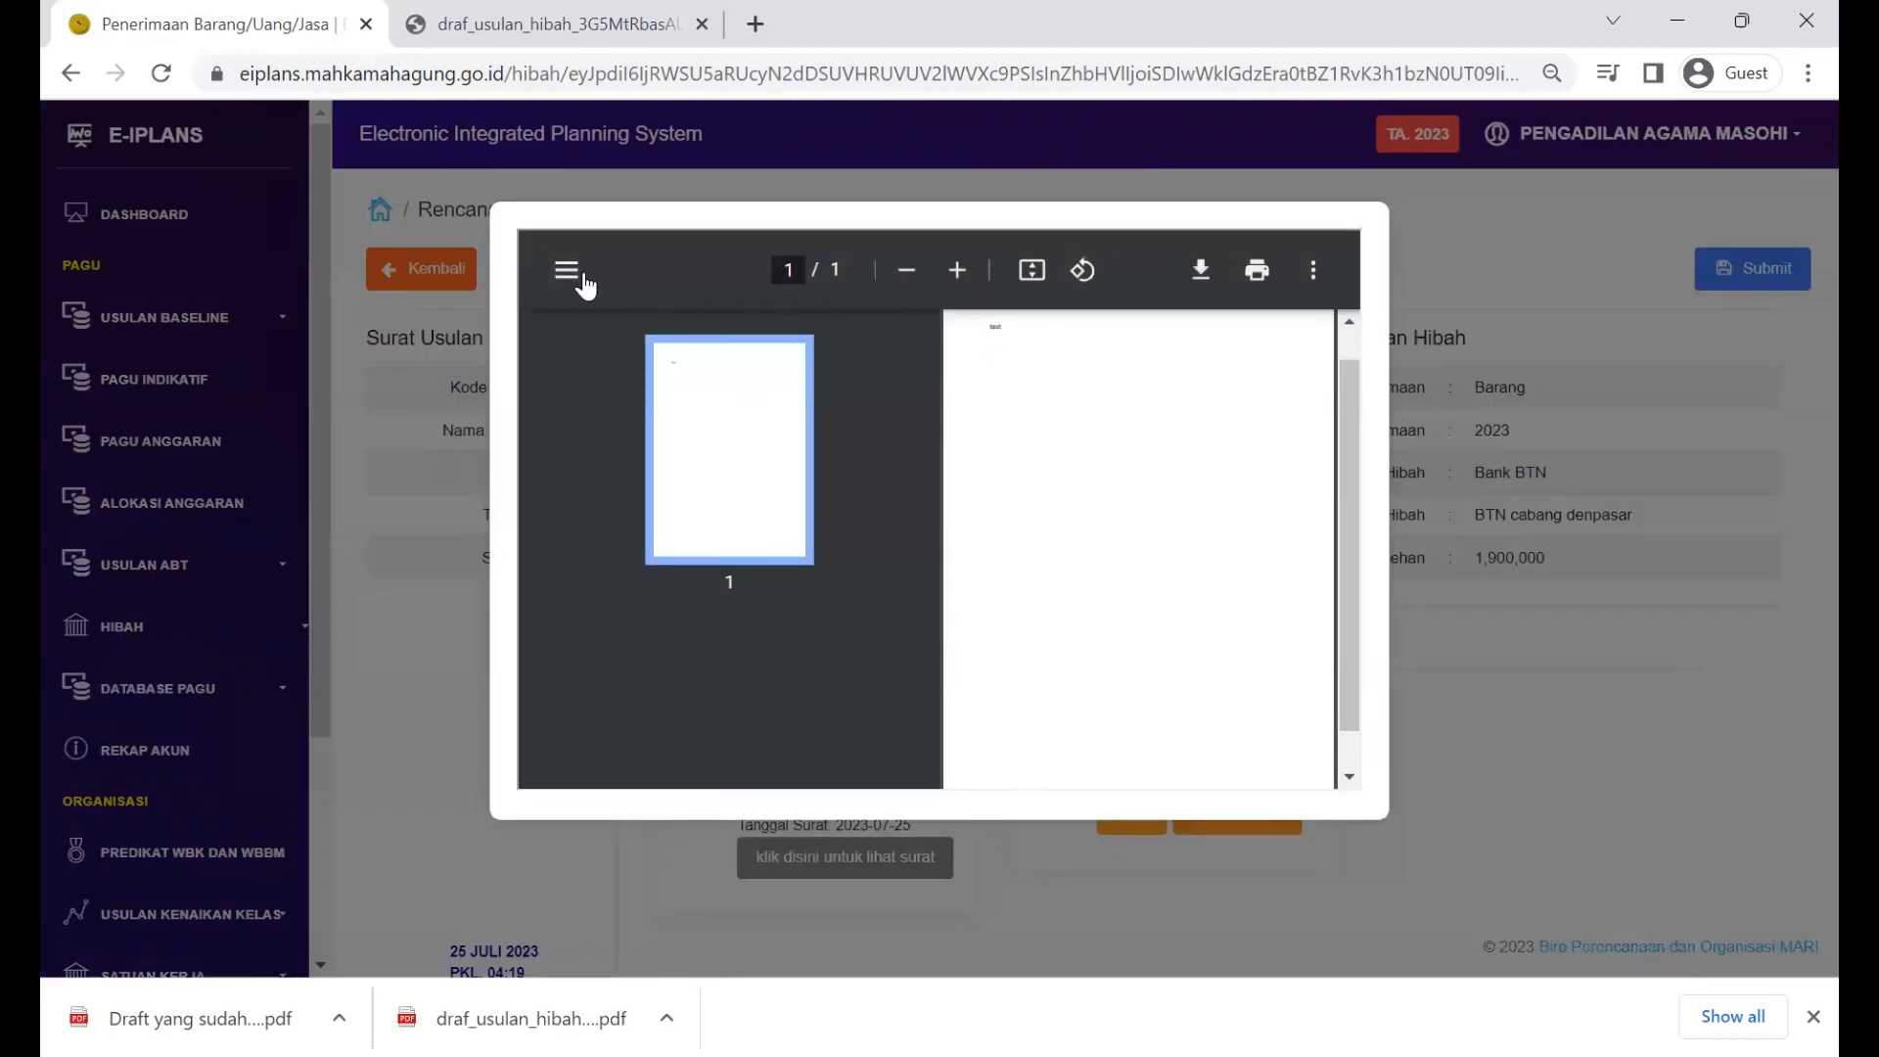
left_click(566, 271)
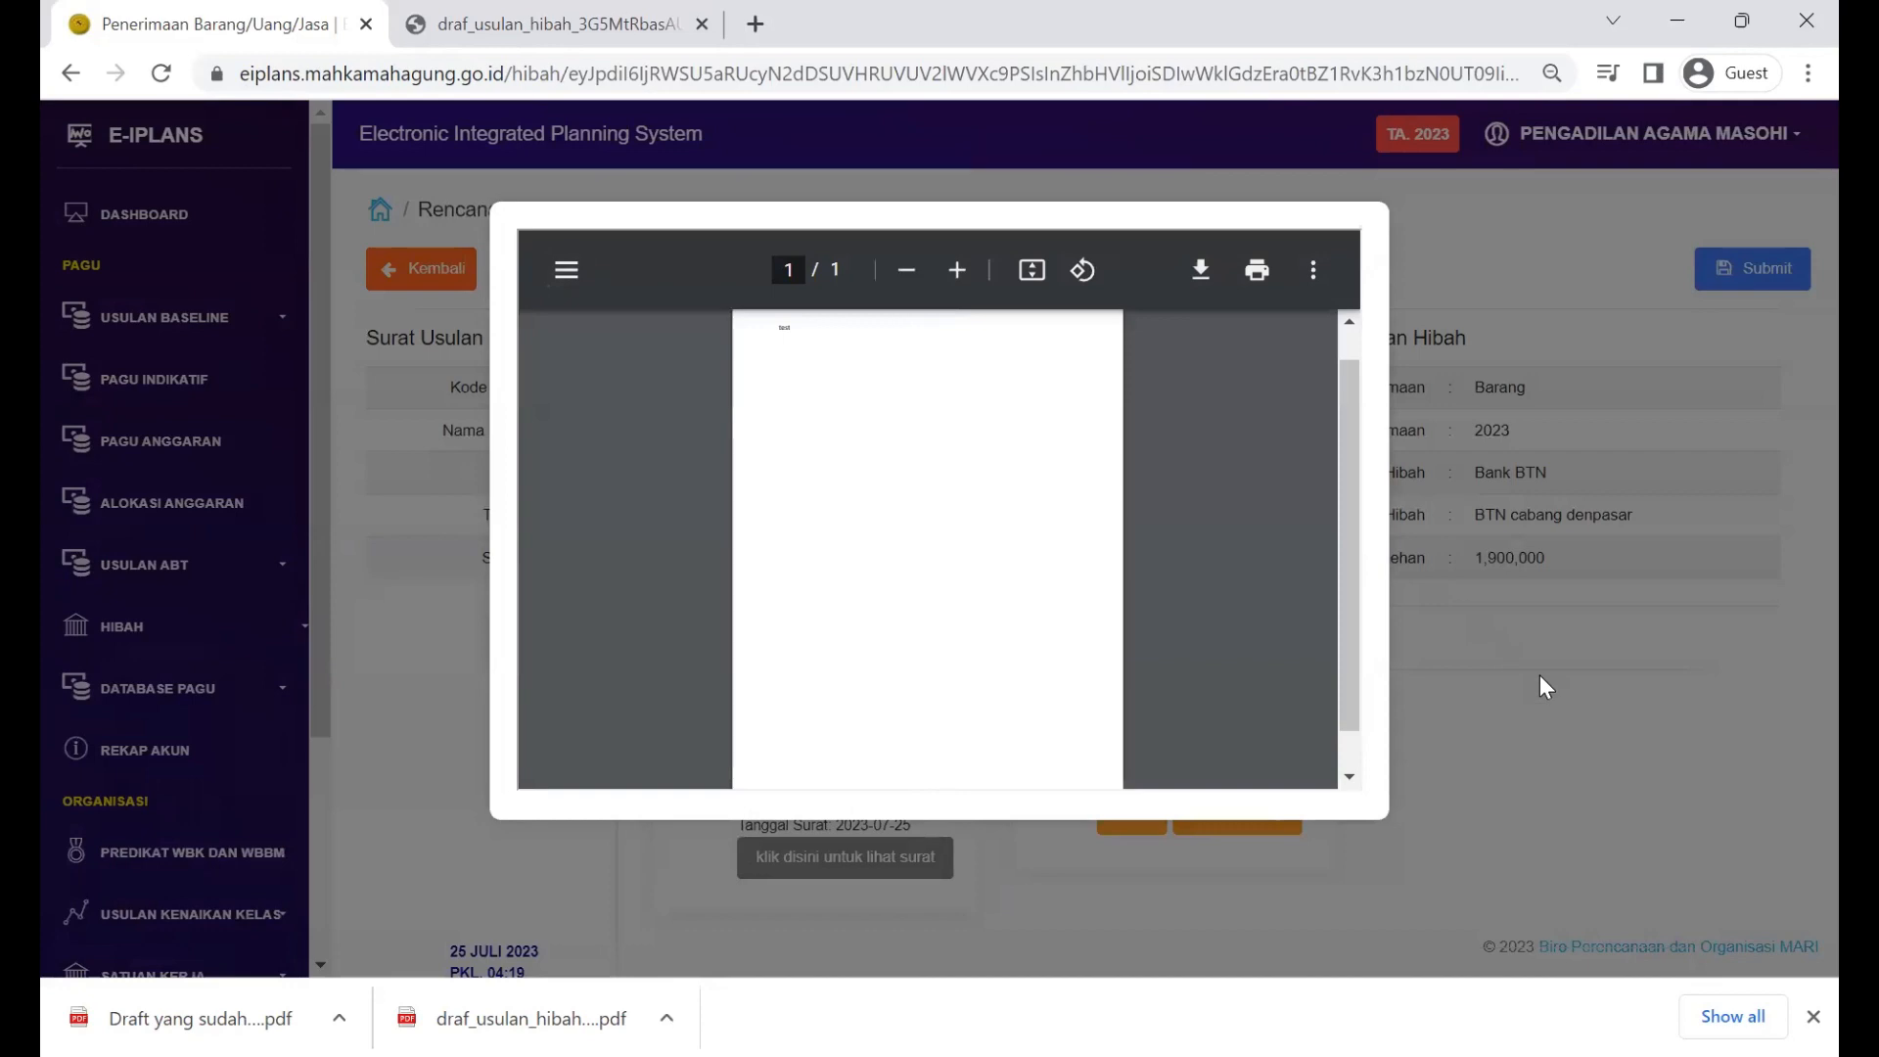
left_click(1541, 675)
Step: Recheck the RAB preview, then go back to the proposal list
scroll(1186, 729, "down", 3)
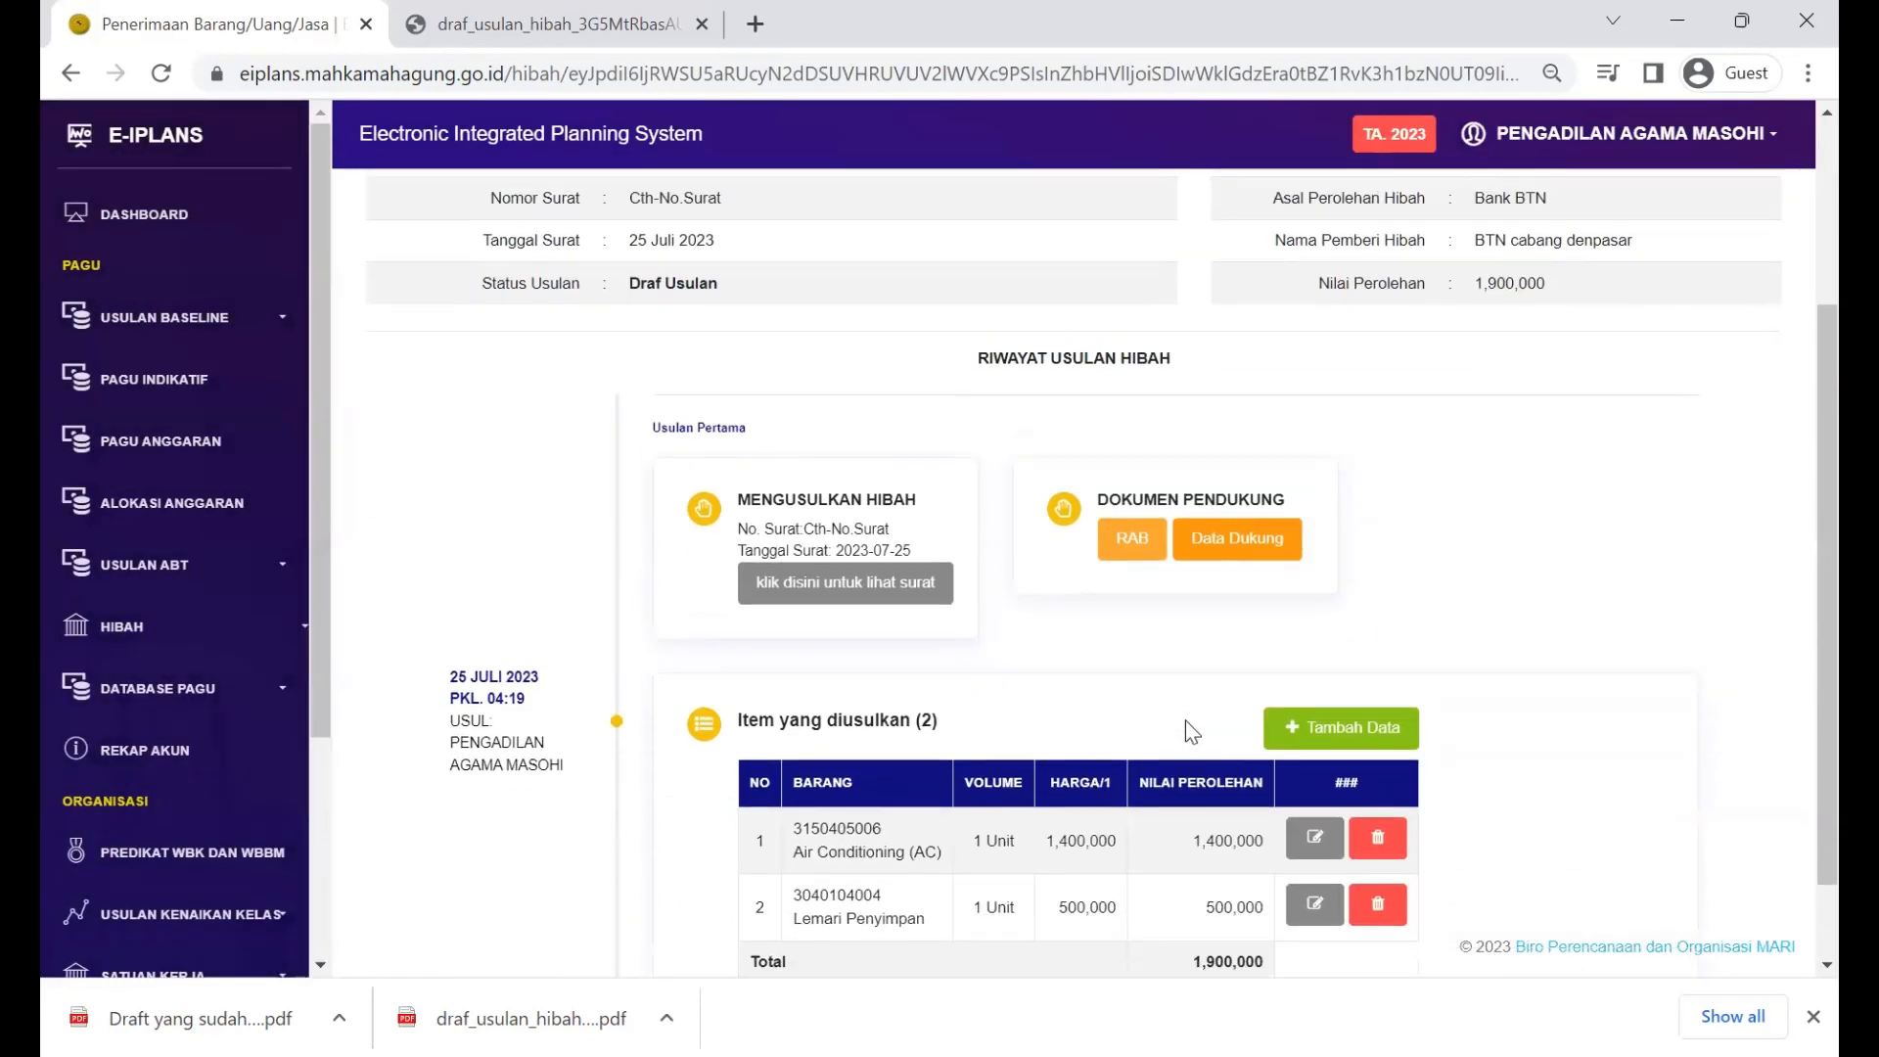
scroll(1186, 730, "up", 3)
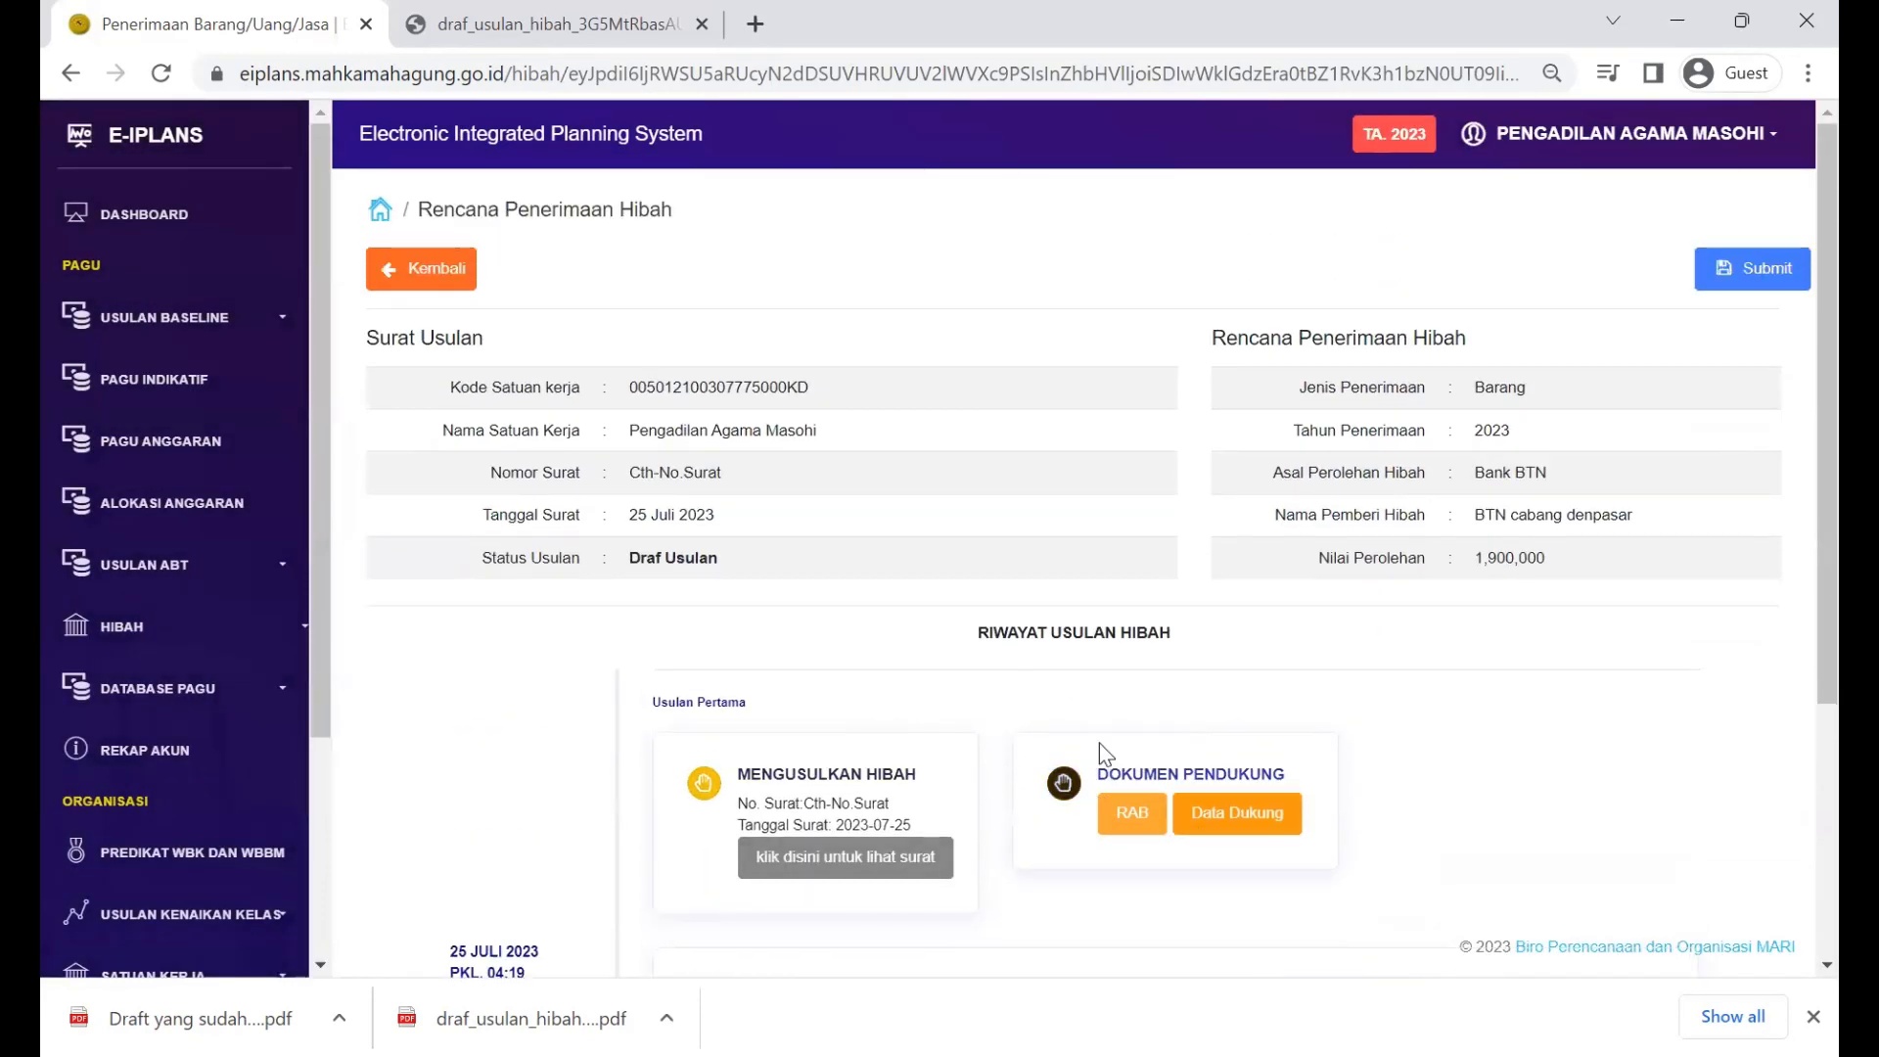
left_click(1157, 813)
left_click(384, 398)
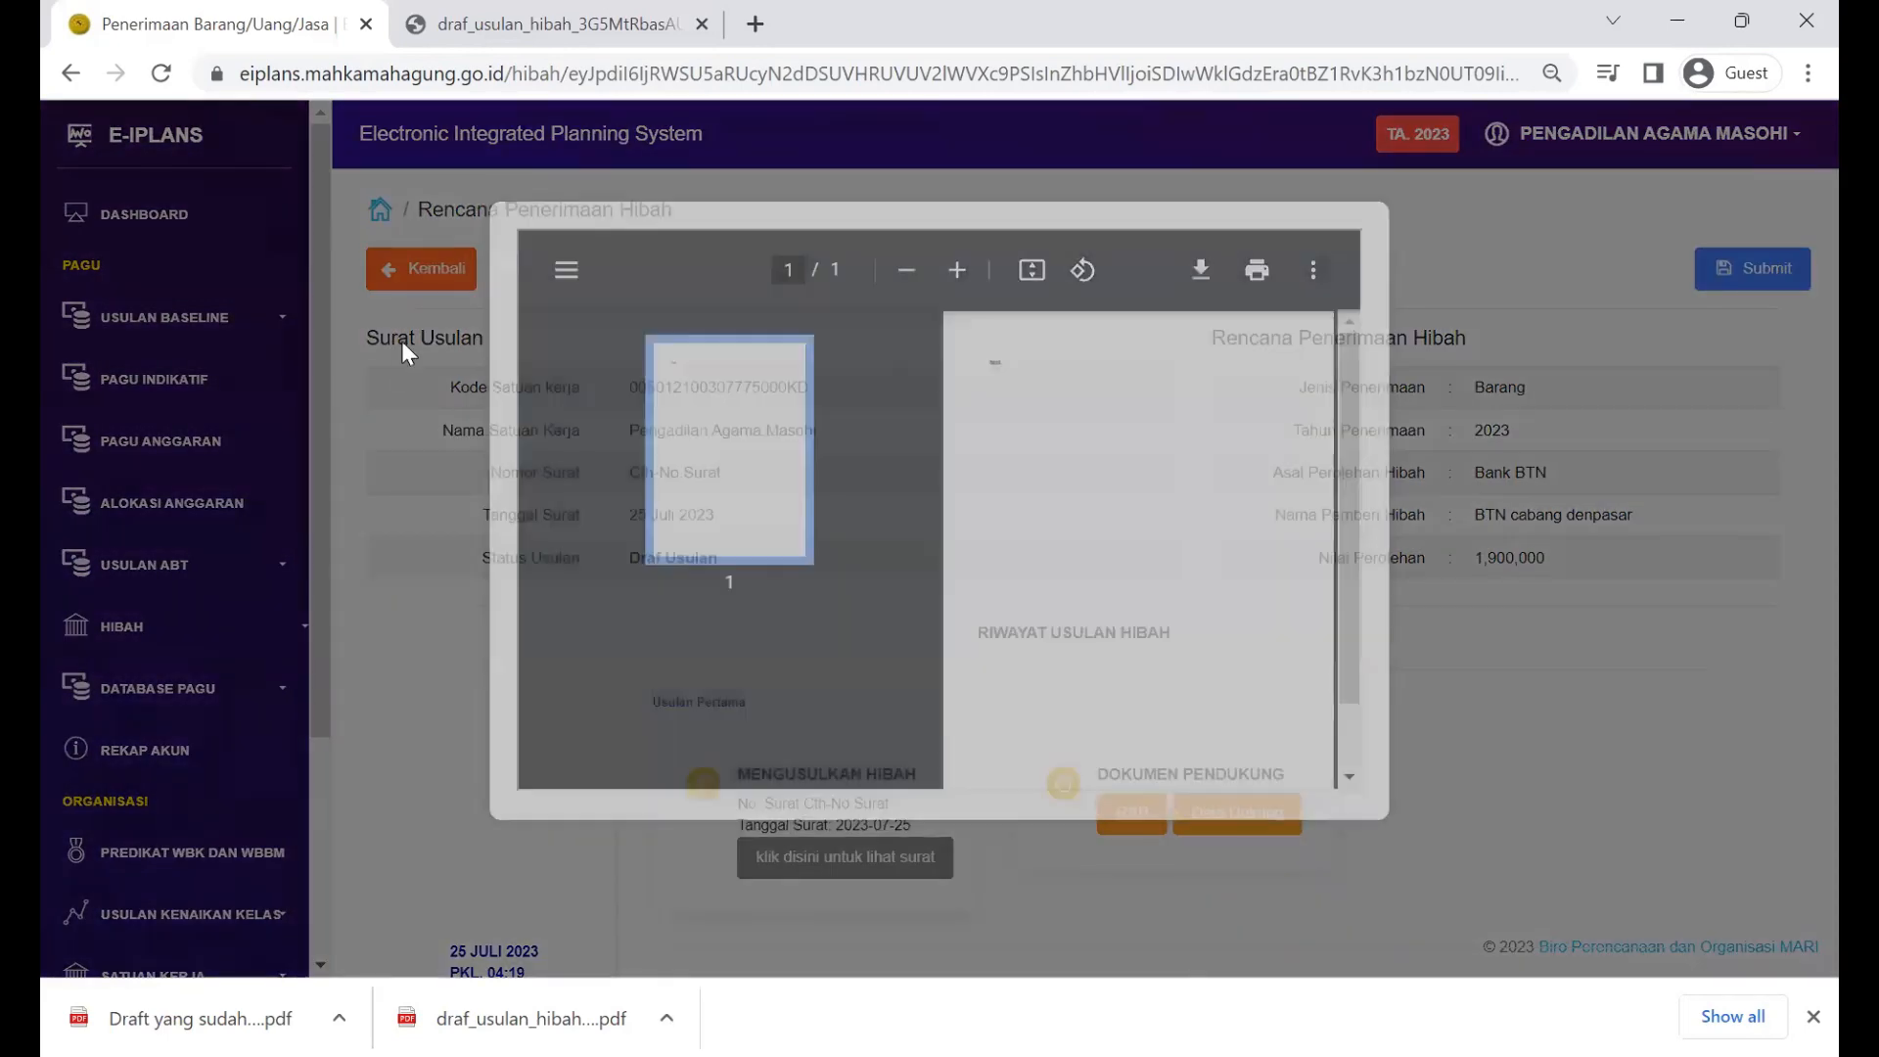
left_click(421, 268)
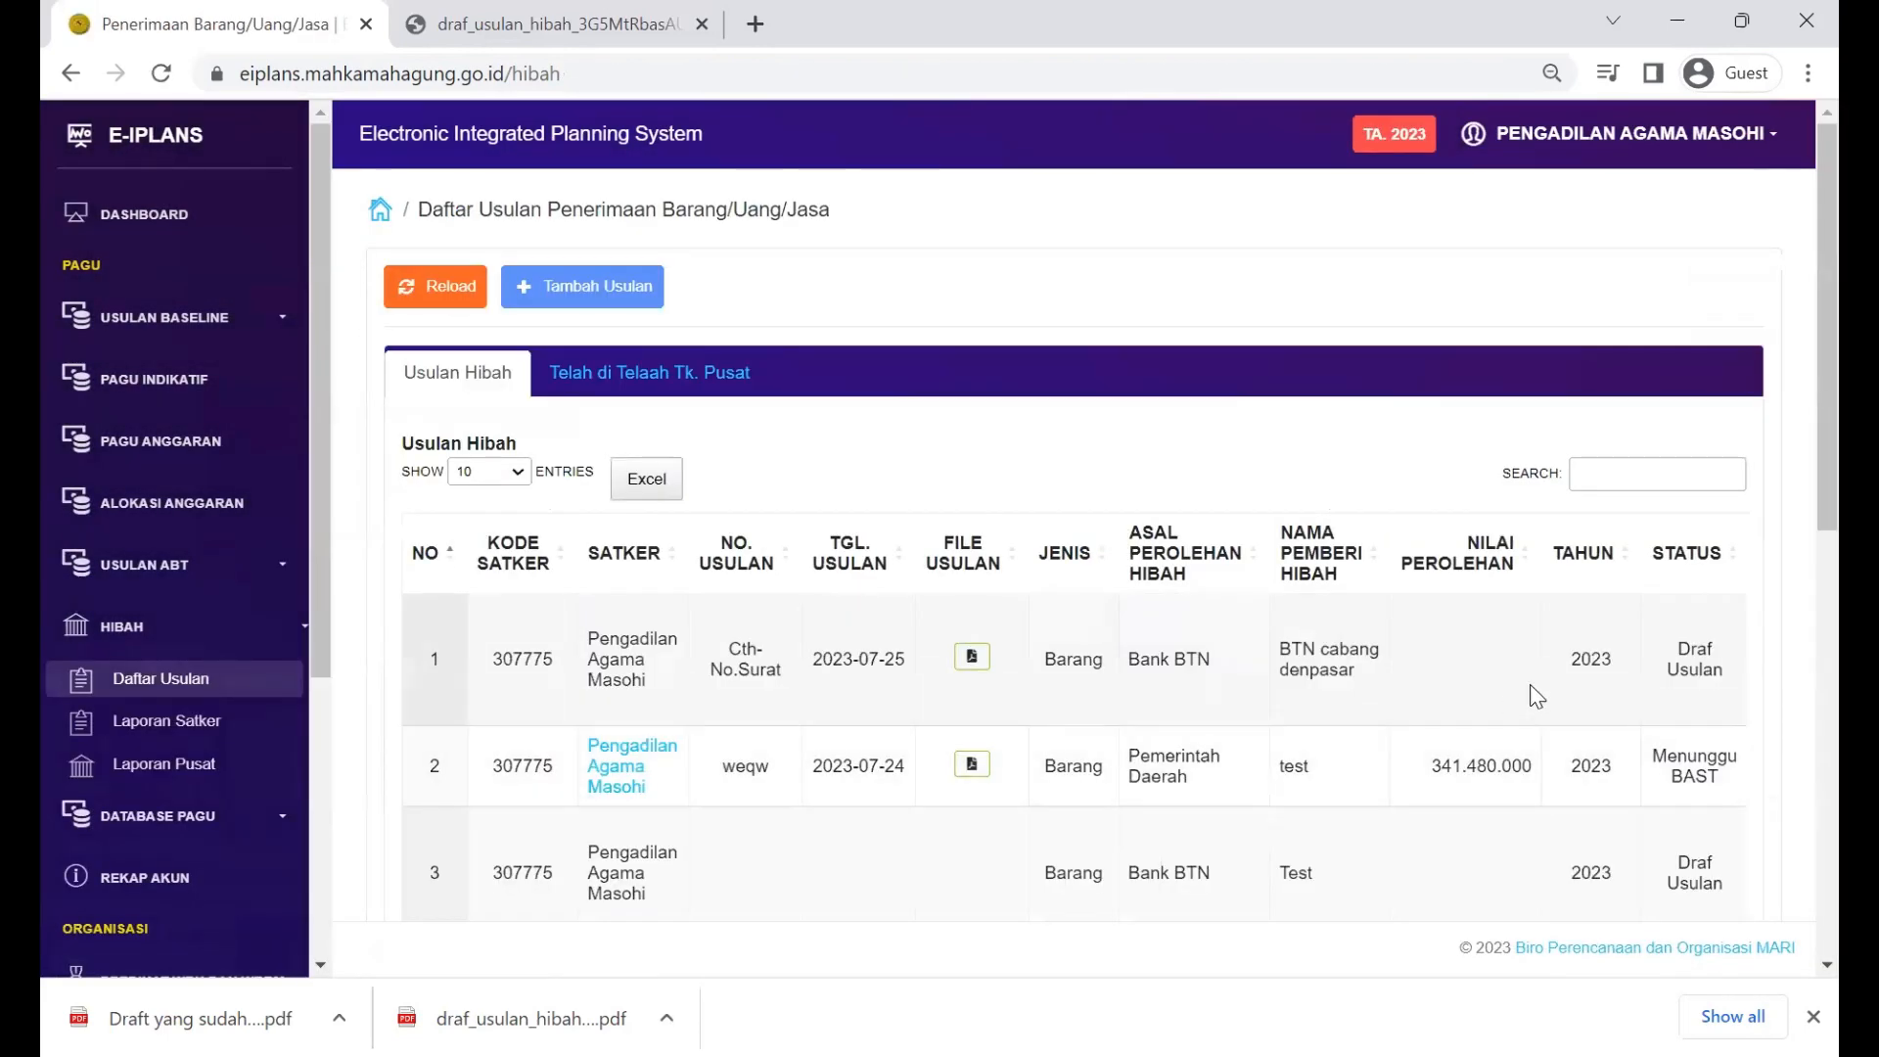
Step: Use 'Teruskan ke tingkat banding' on the first-row BTN cabang denpasar proposal
scroll(1536, 694, "right", 5)
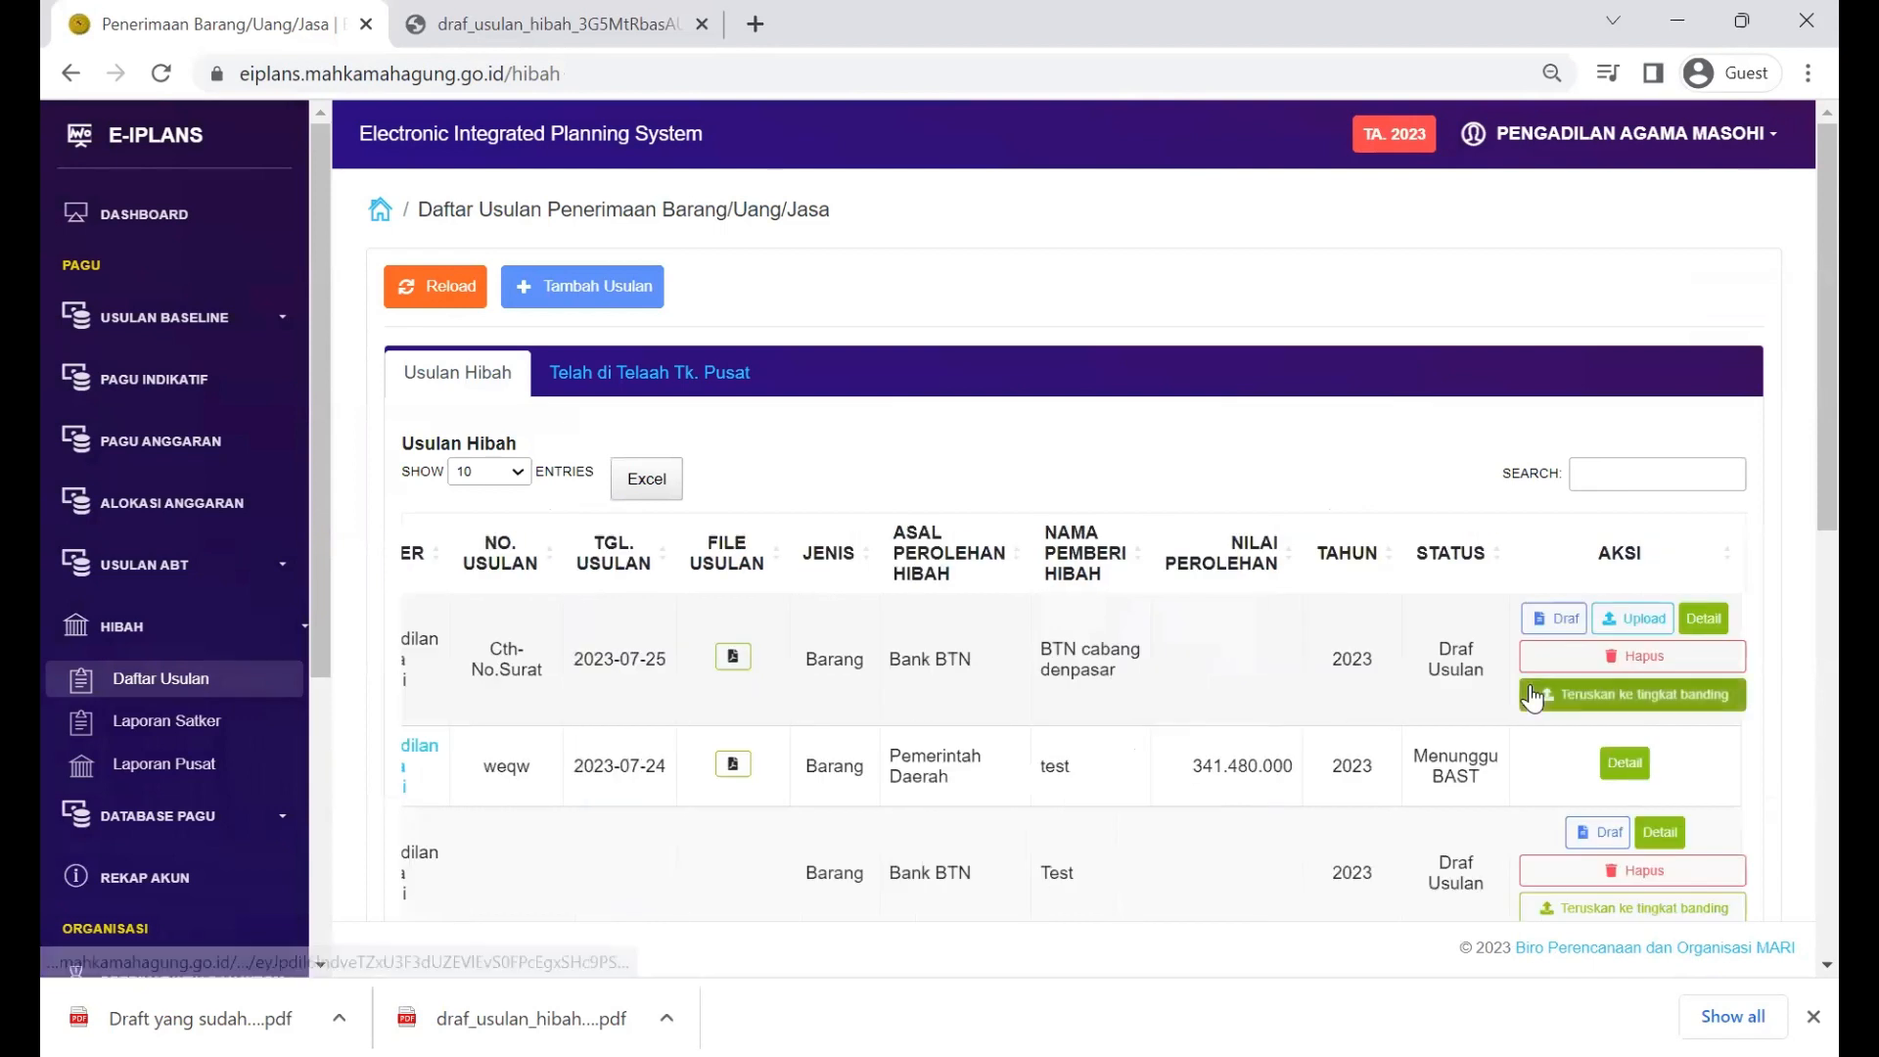
left_click(1632, 703)
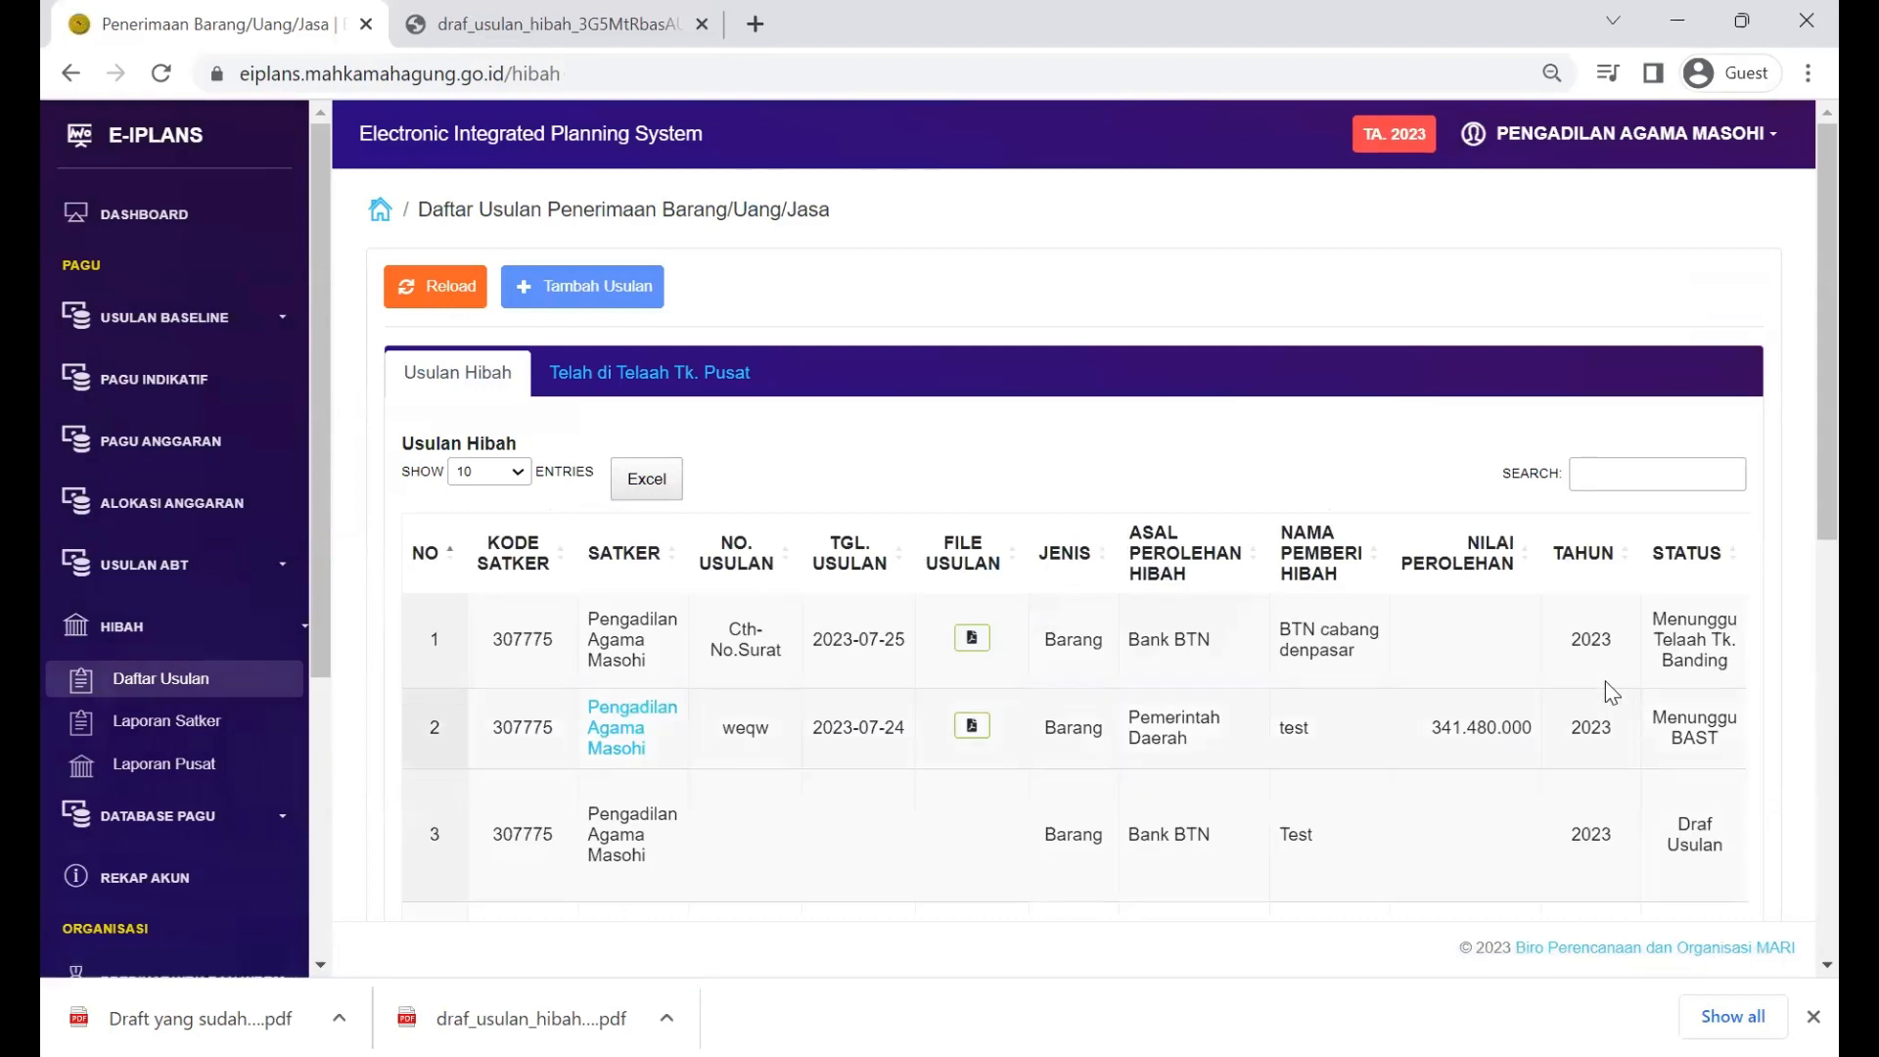
scroll(1563, 614, "right", 3)
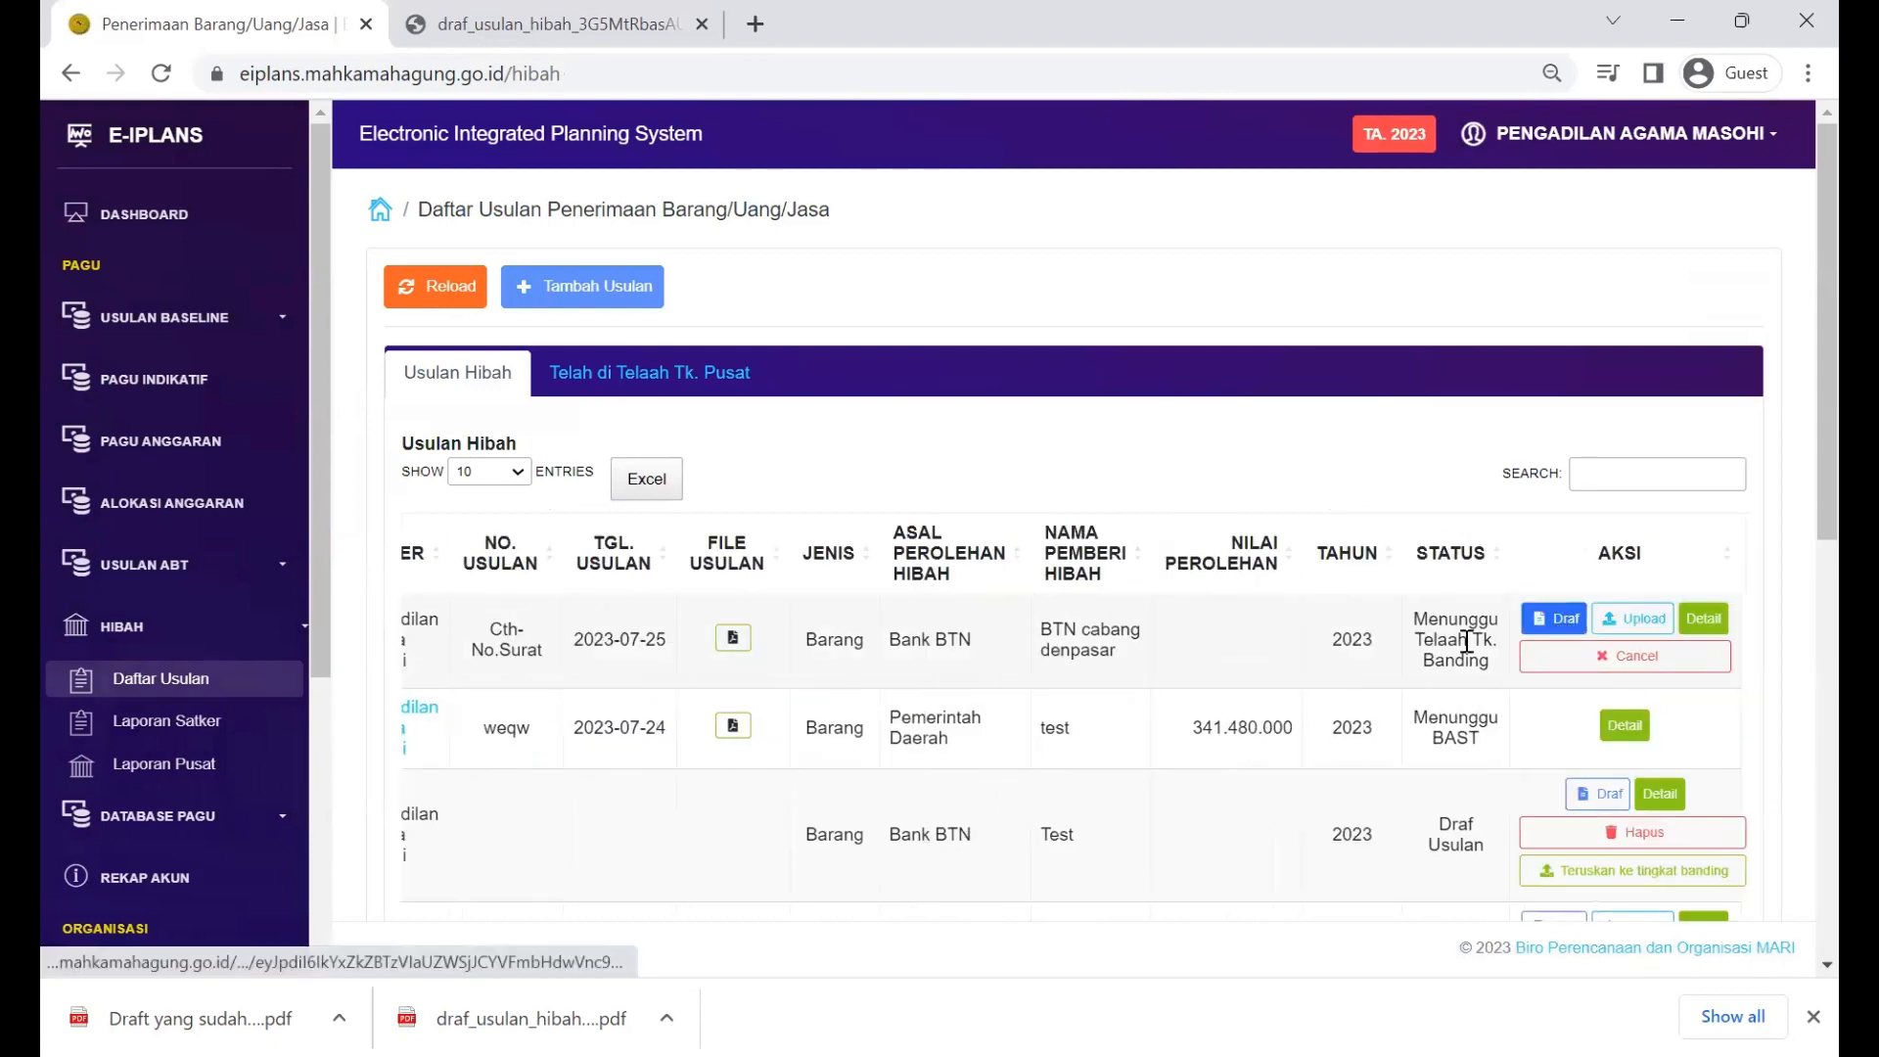
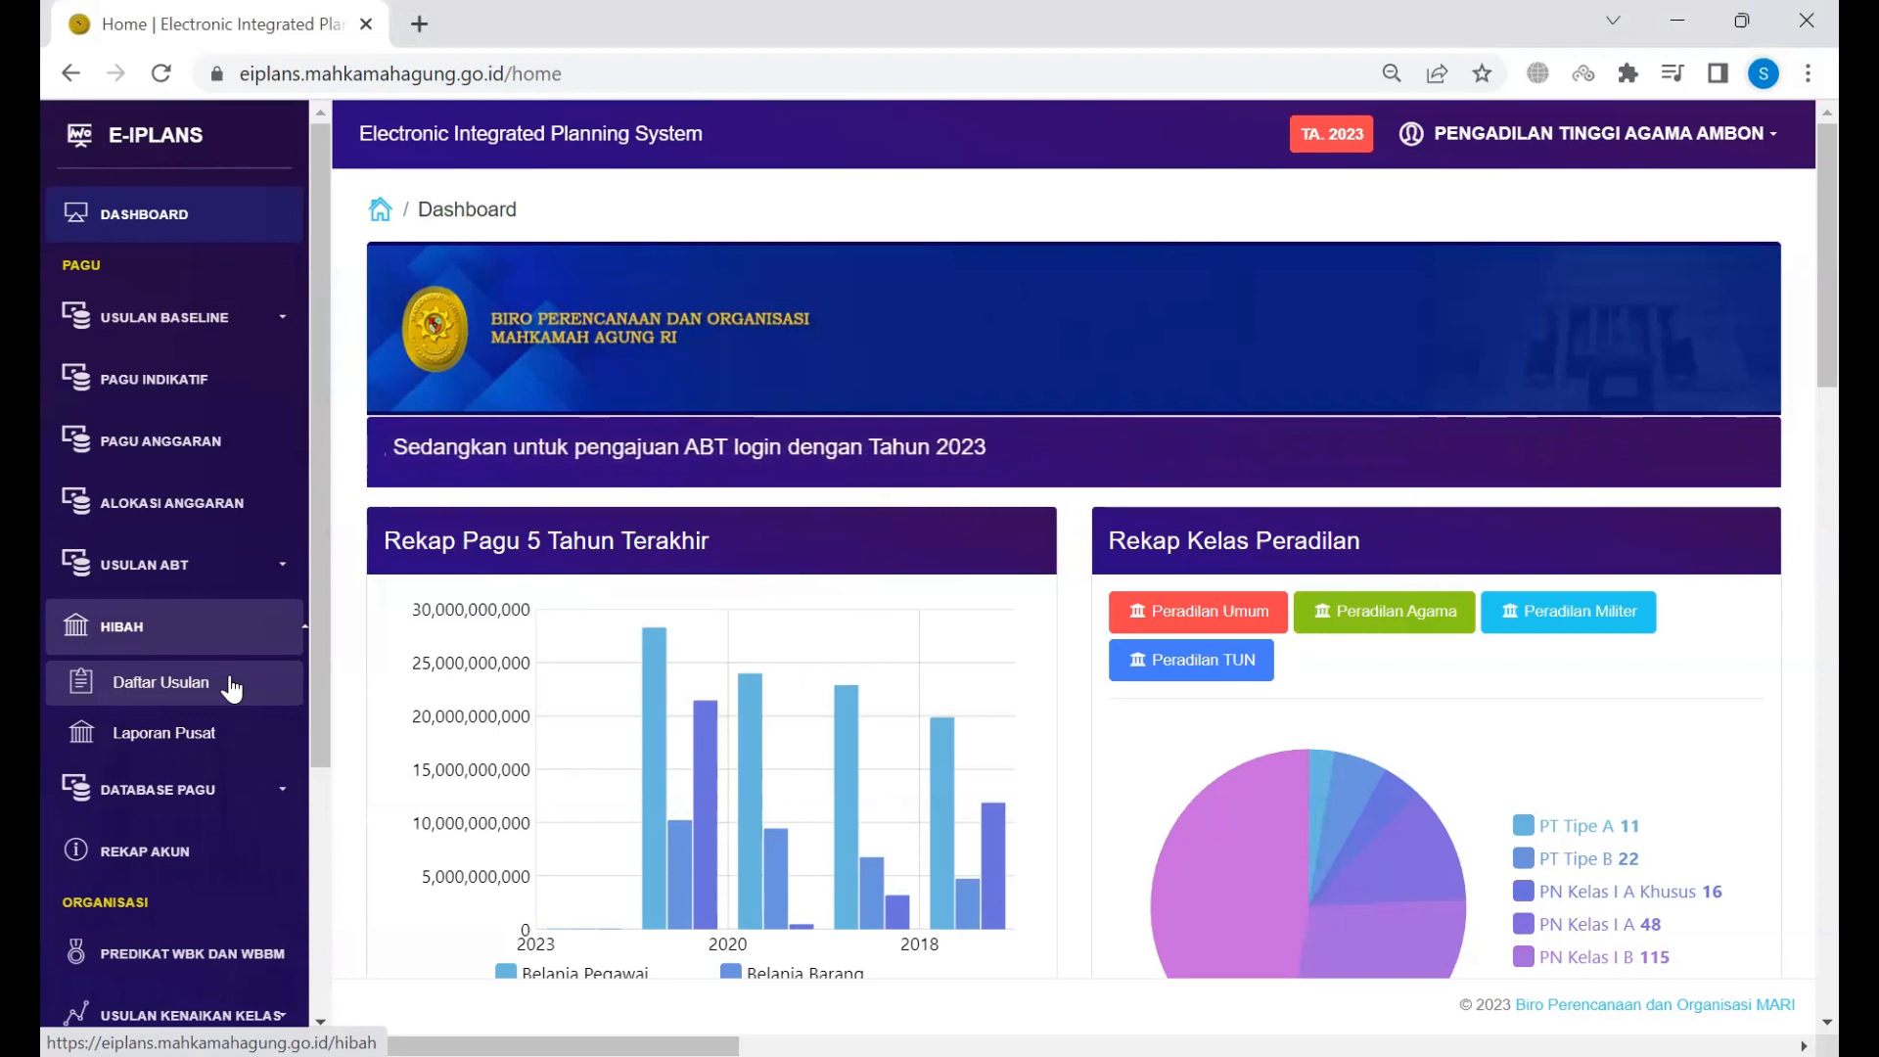
Step: Open the HIBAH Daftar Usulan list and review the proposal and verification login accounts
left_click(231, 685)
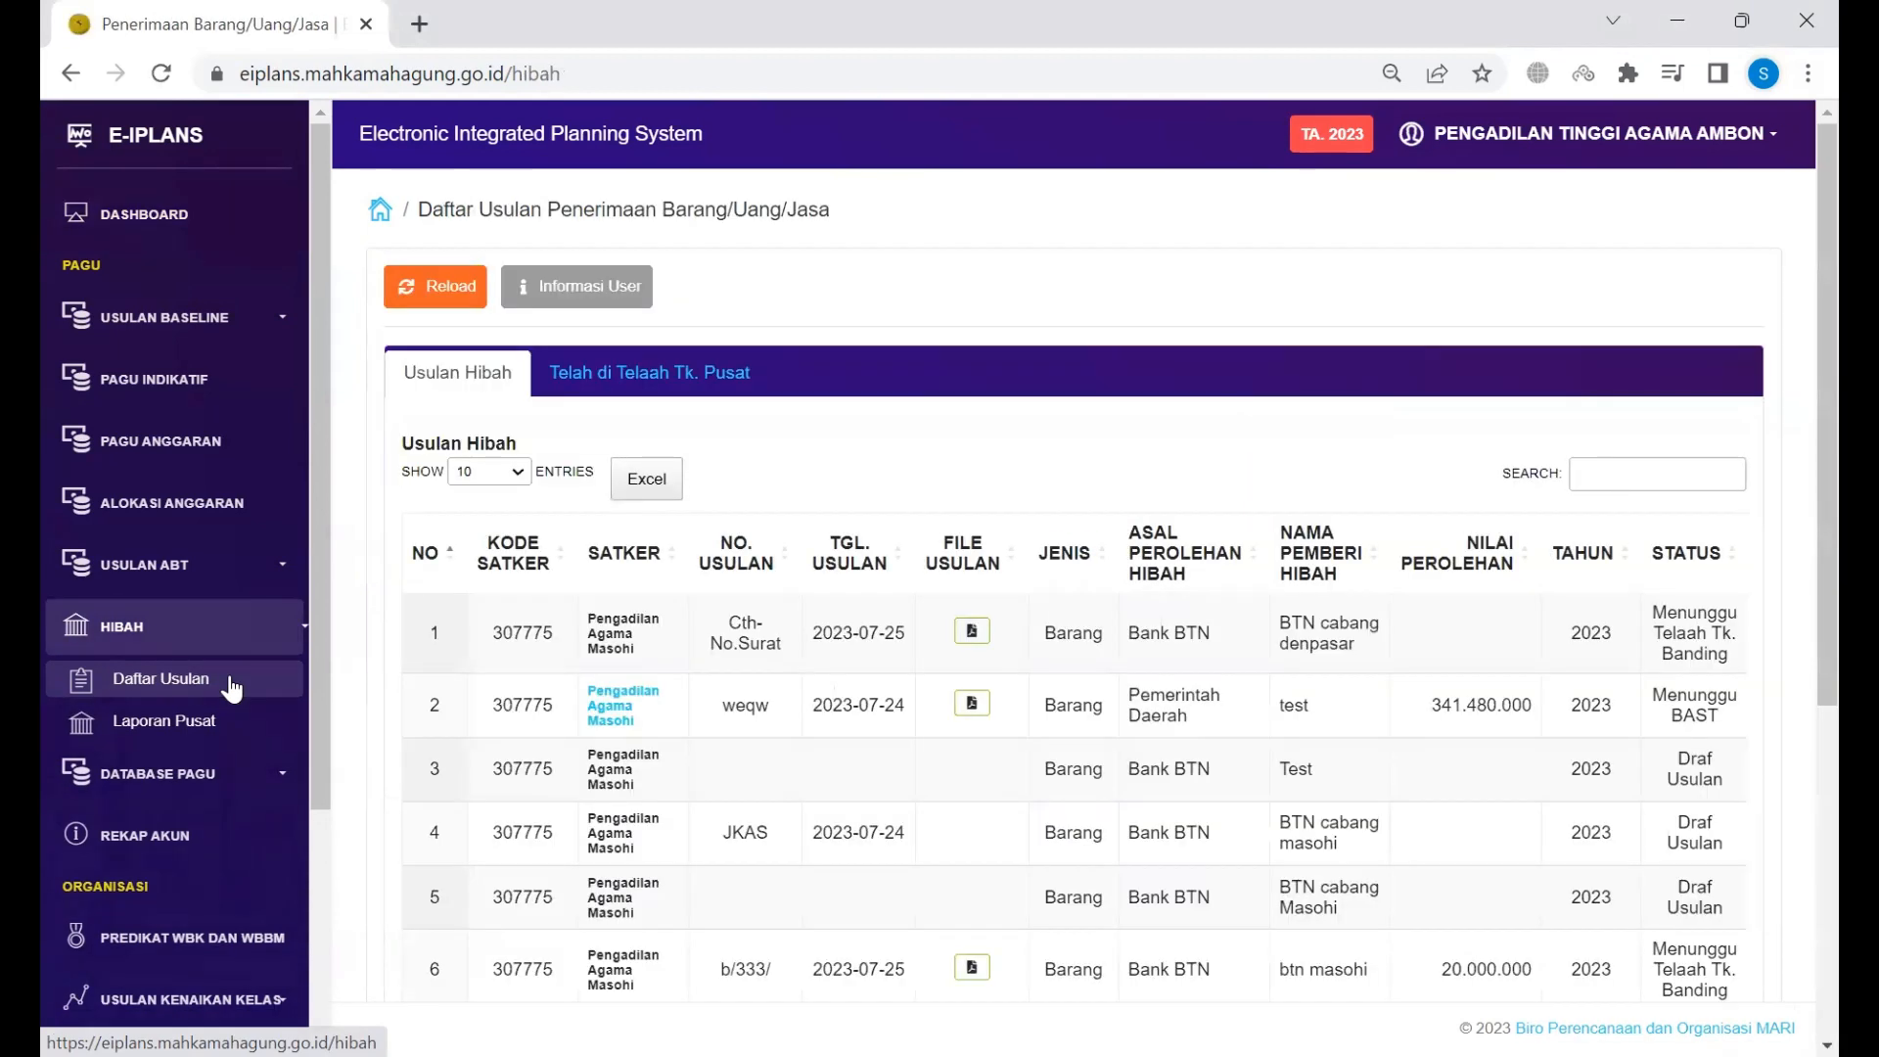
left_click(606, 299)
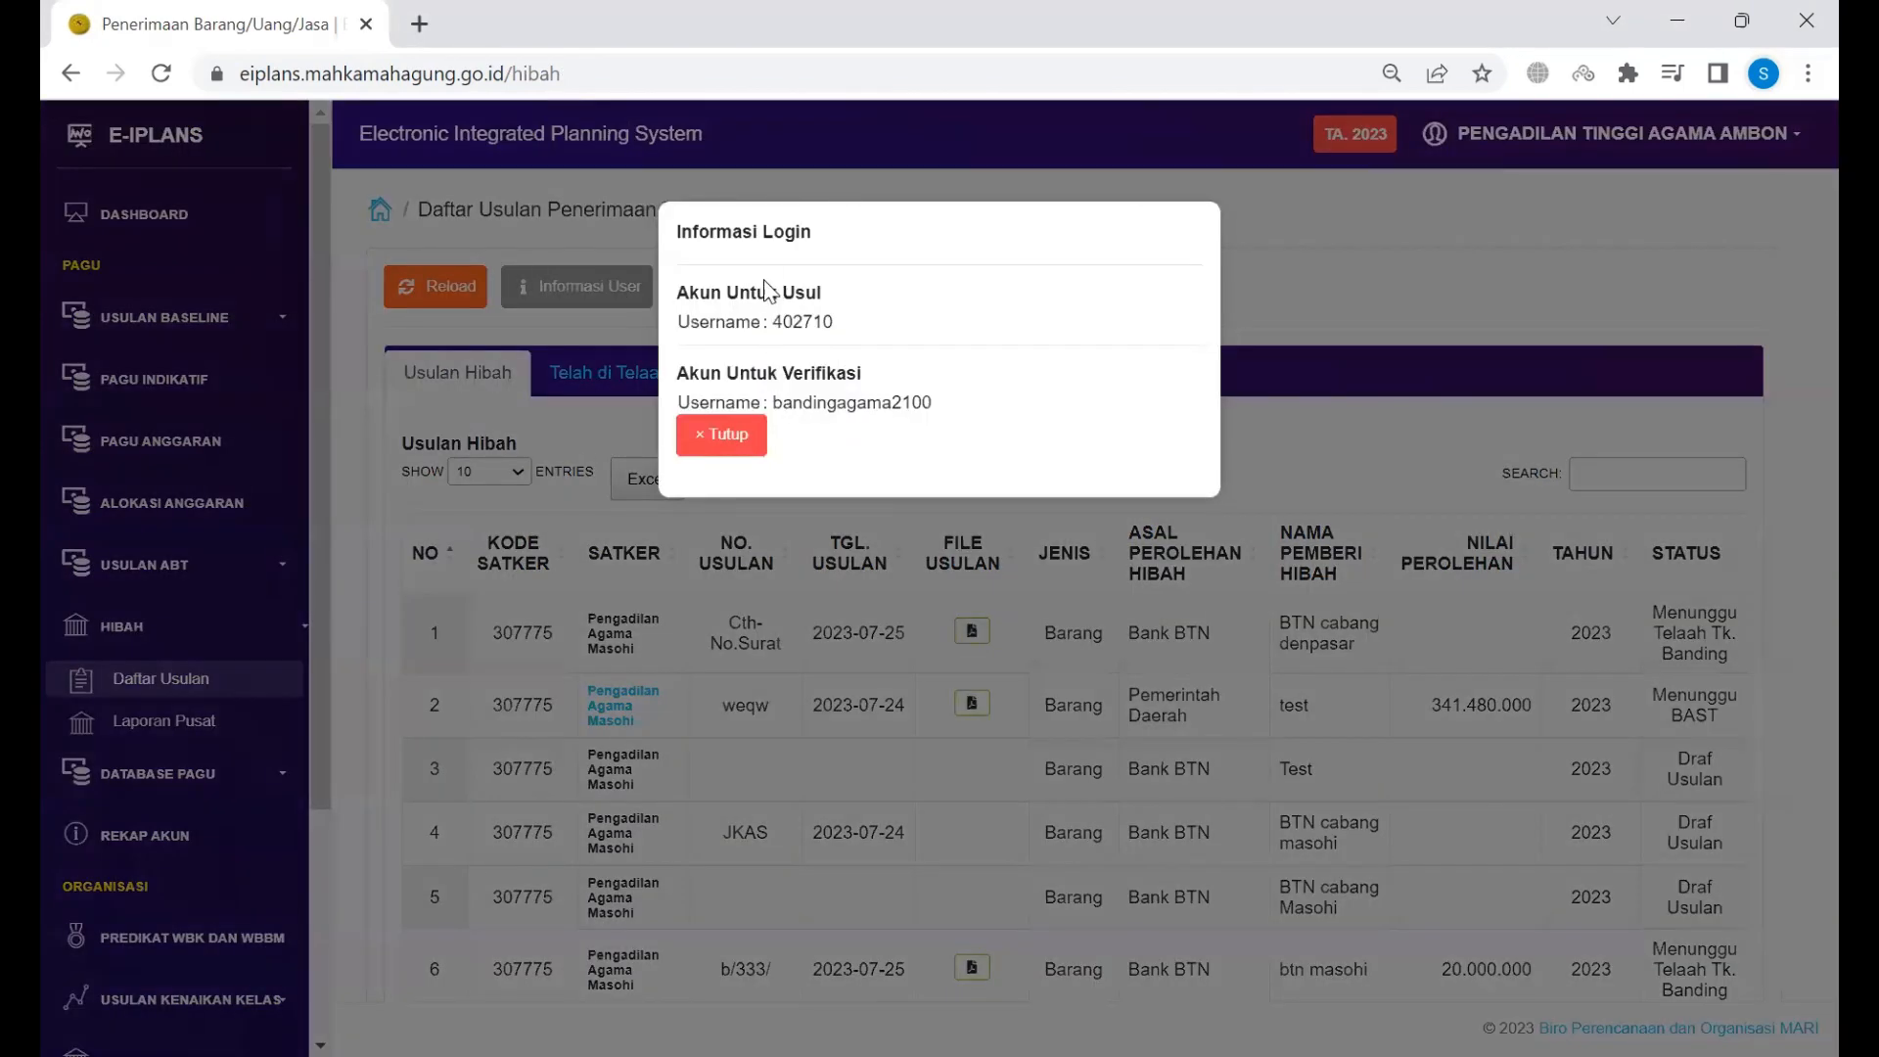
left_click_drag(740, 373, 768, 374)
left_click_drag(906, 405, 957, 411)
left_click(956, 411)
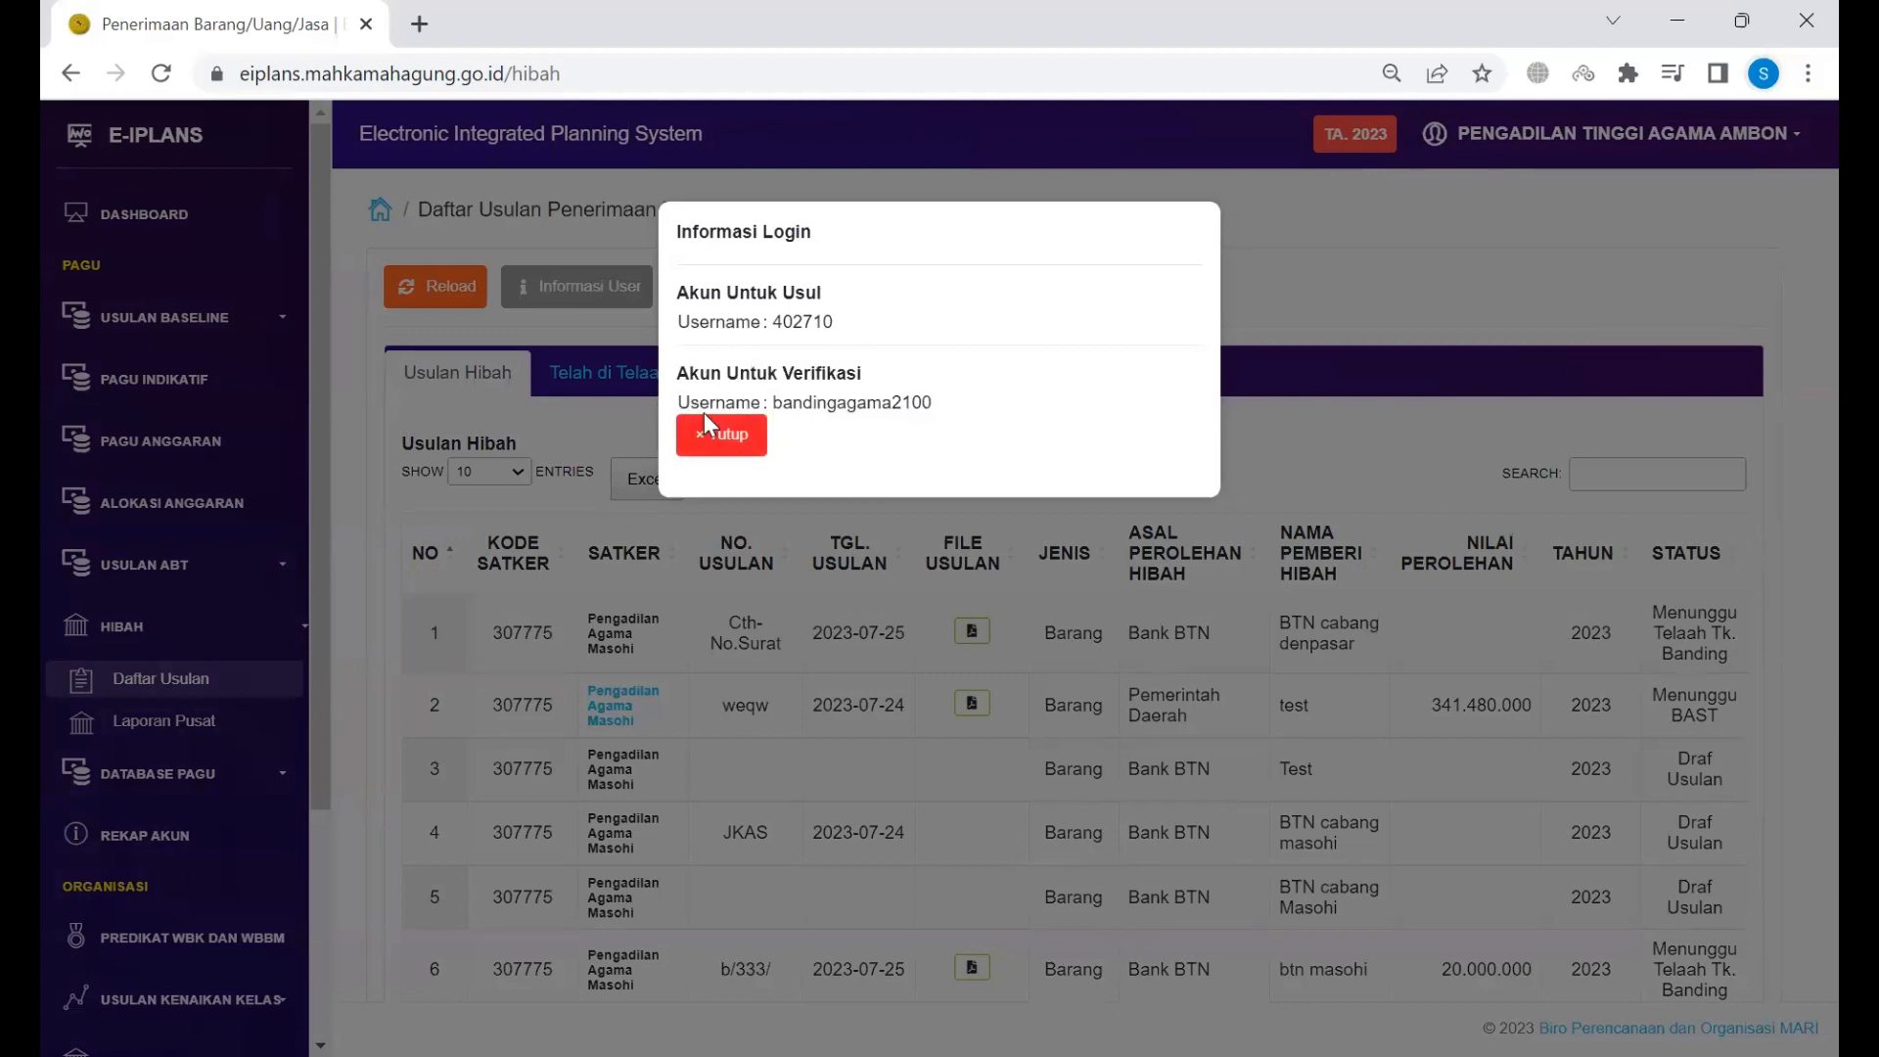
left_click_drag(685, 373, 863, 370)
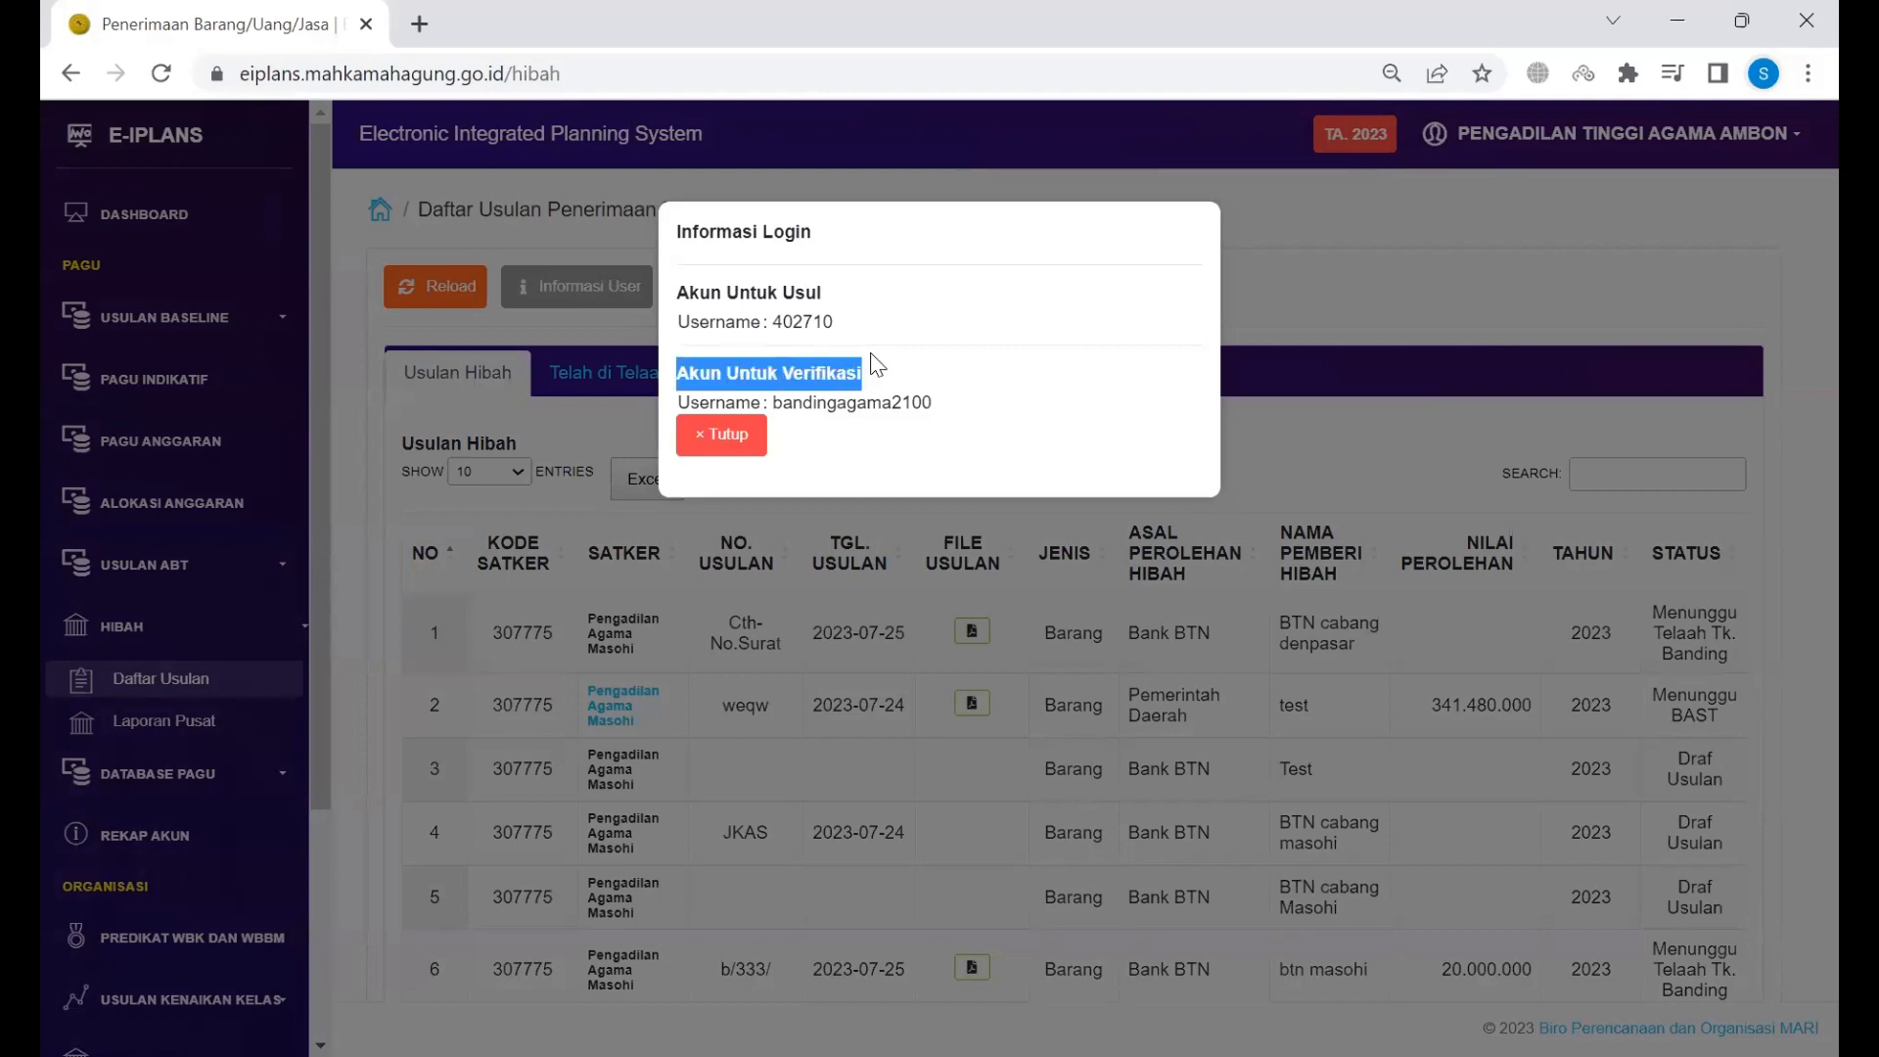
left_click_drag(683, 286, 838, 279)
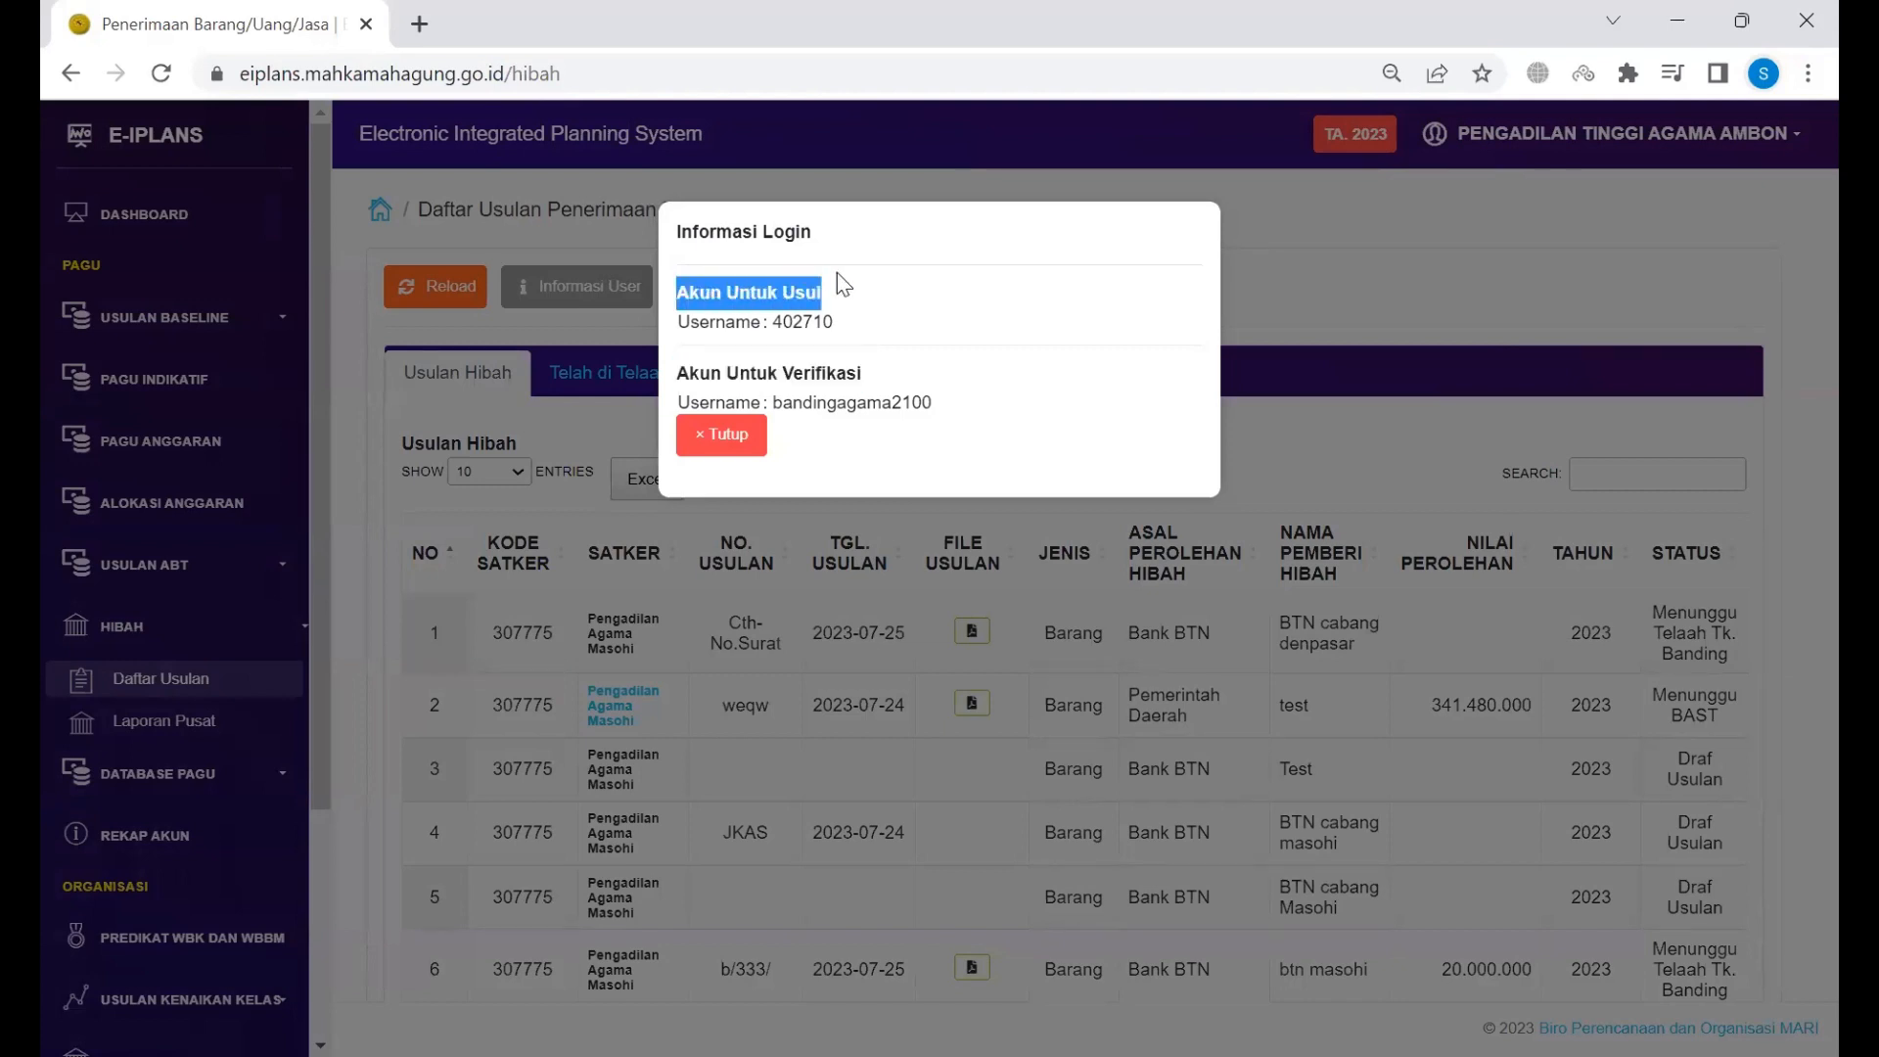
left_click_drag(739, 373, 791, 373)
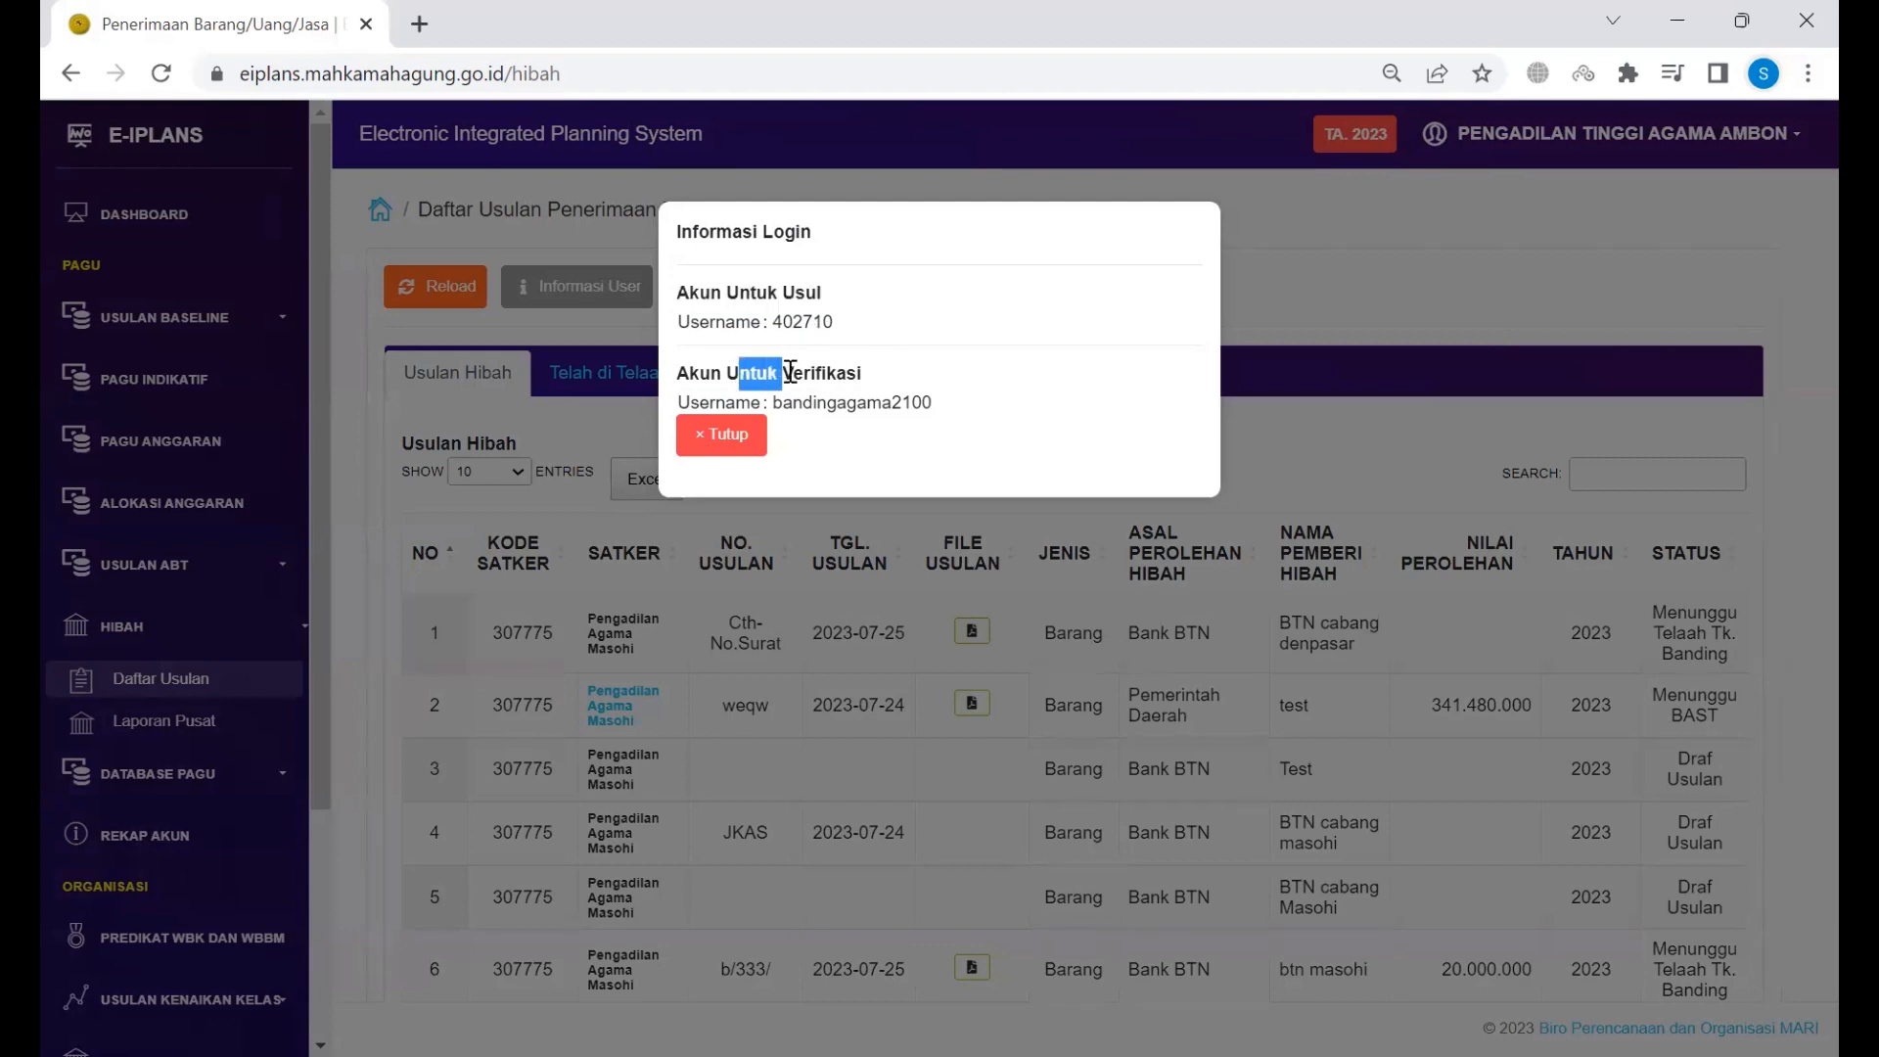
left_click_drag(767, 292, 691, 291)
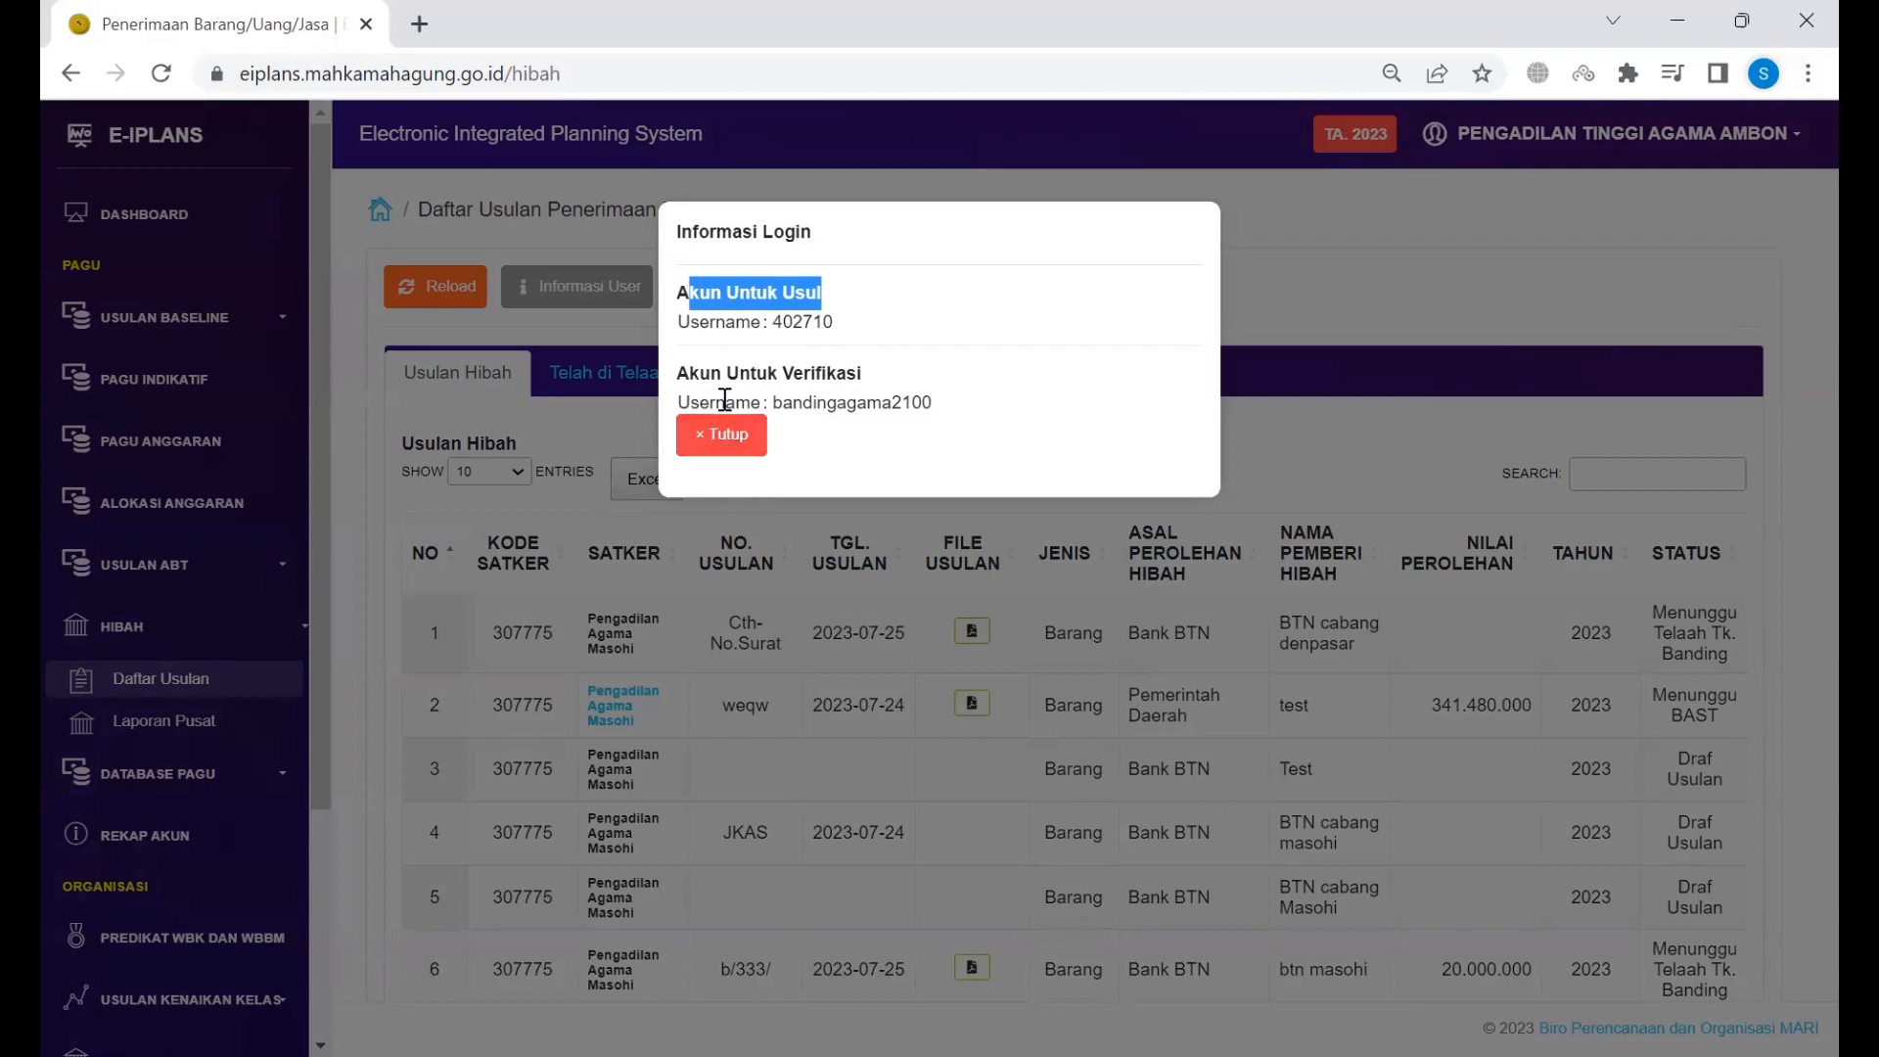
left_click_drag(713, 373, 857, 373)
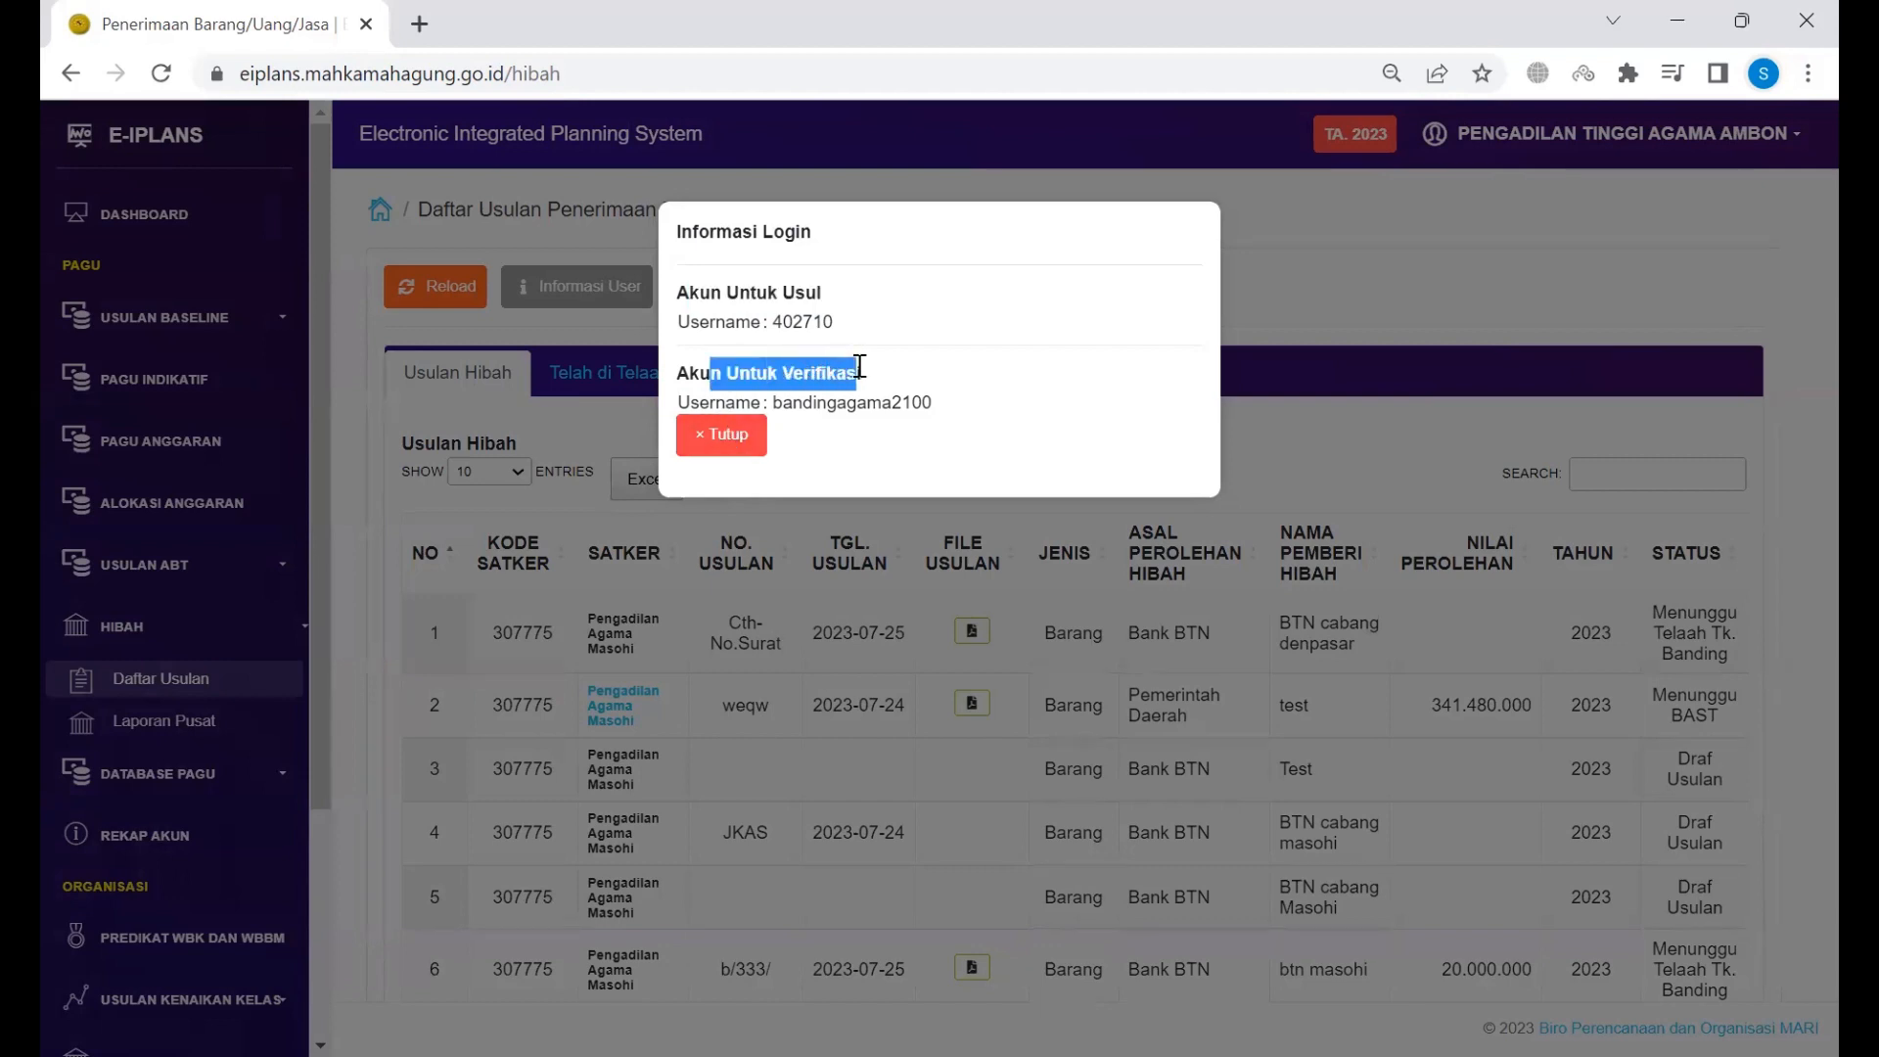
left_click(721, 438)
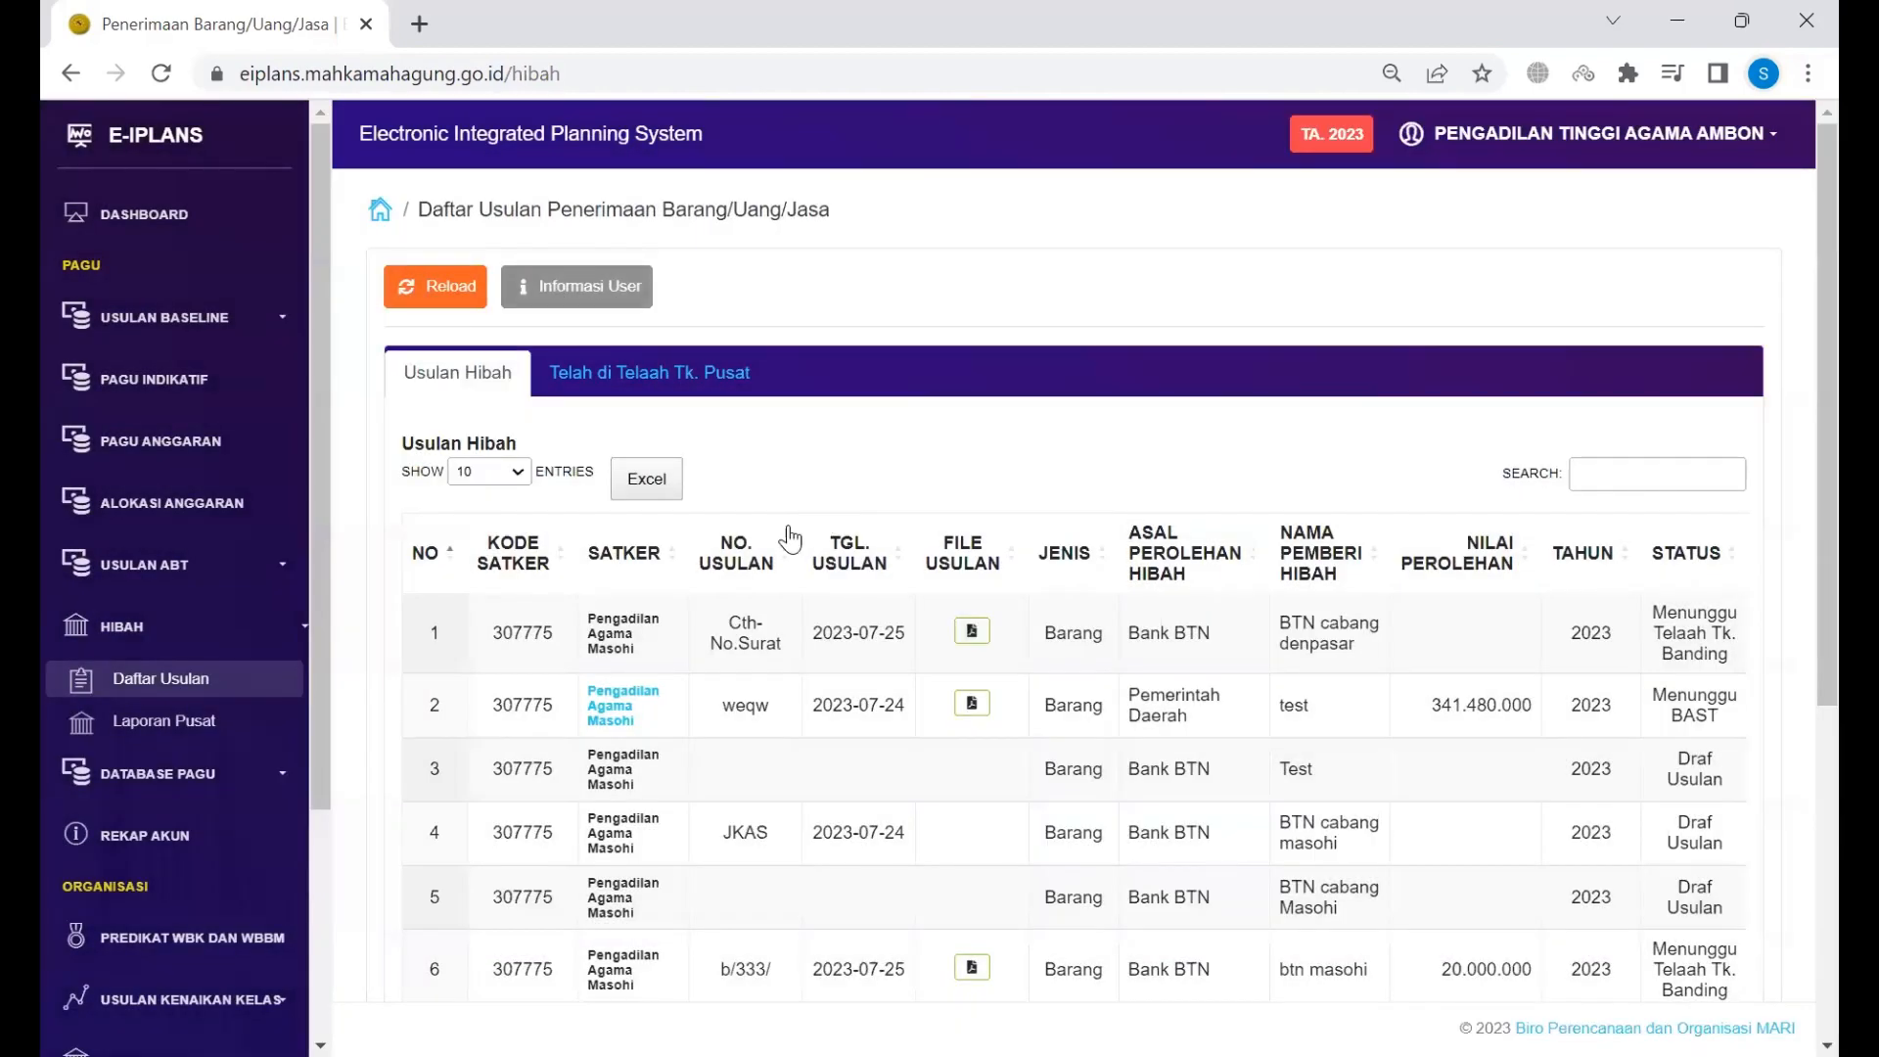
scroll(617, 654, "right", 2)
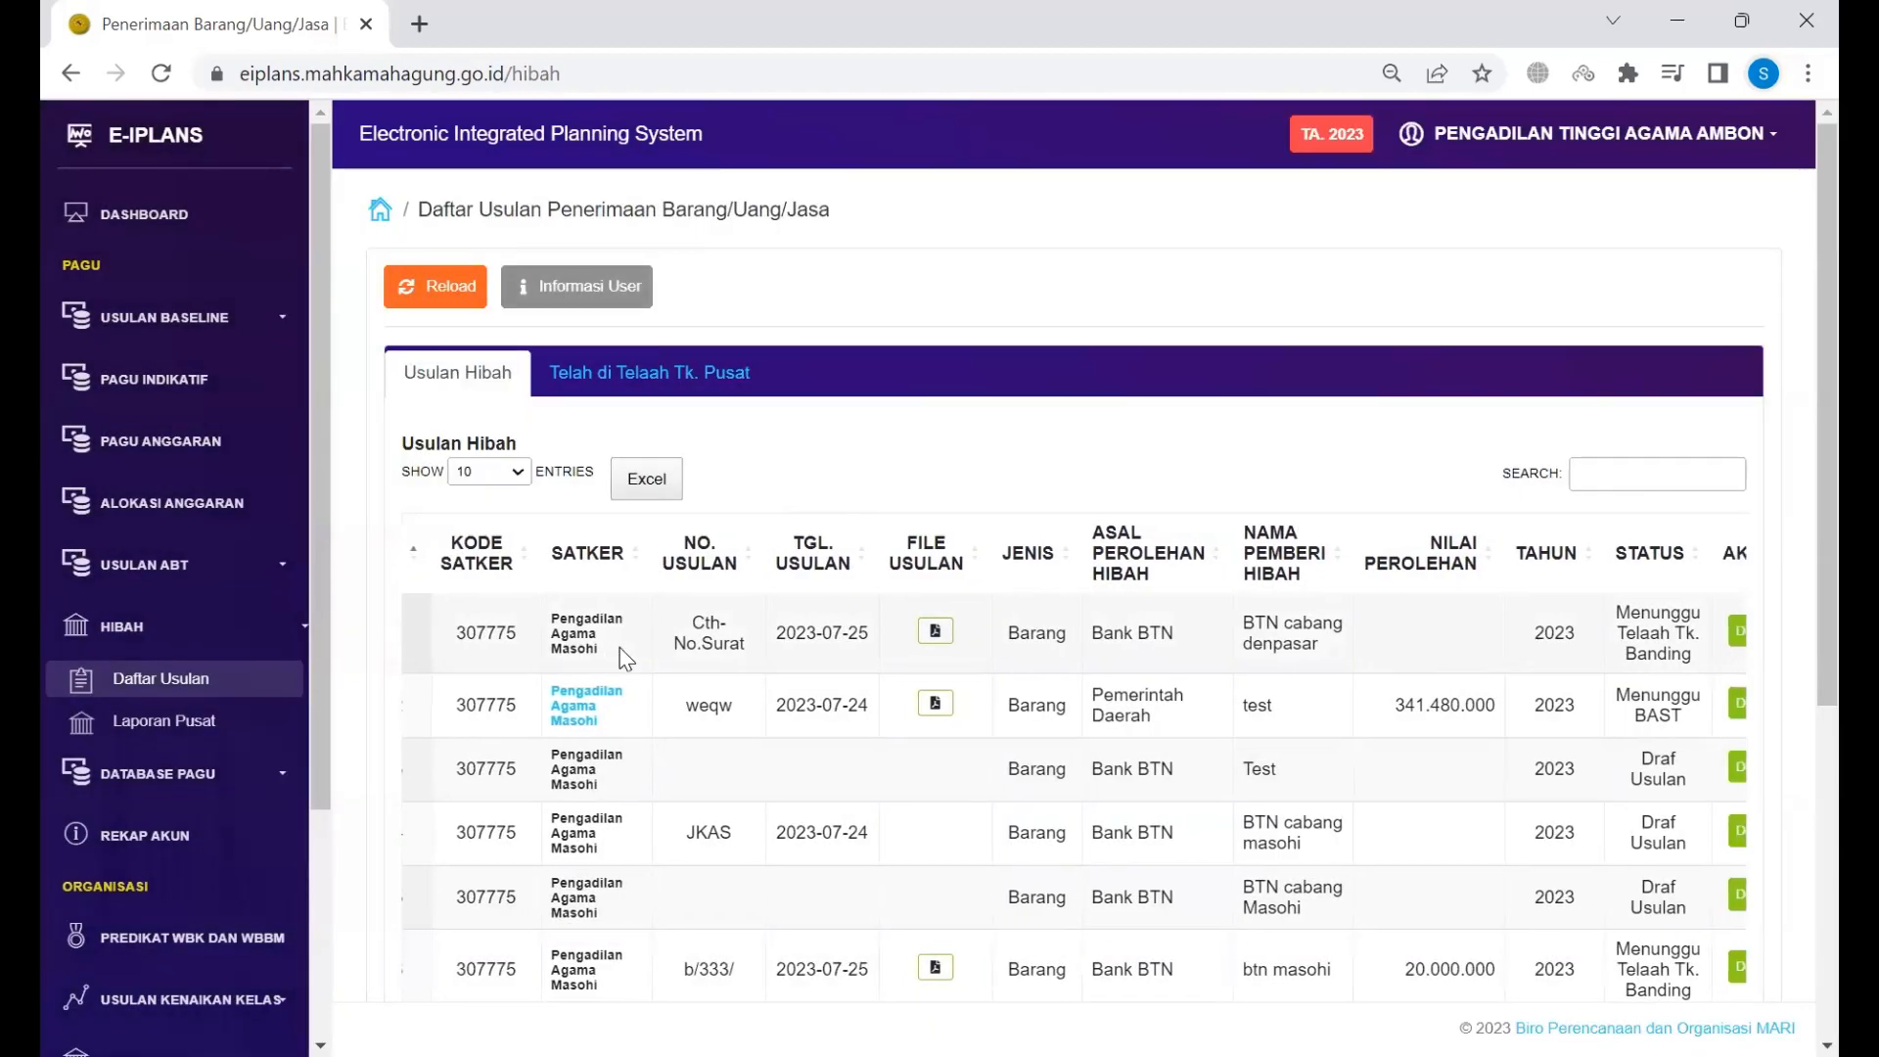
scroll(620, 657, "right", 2)
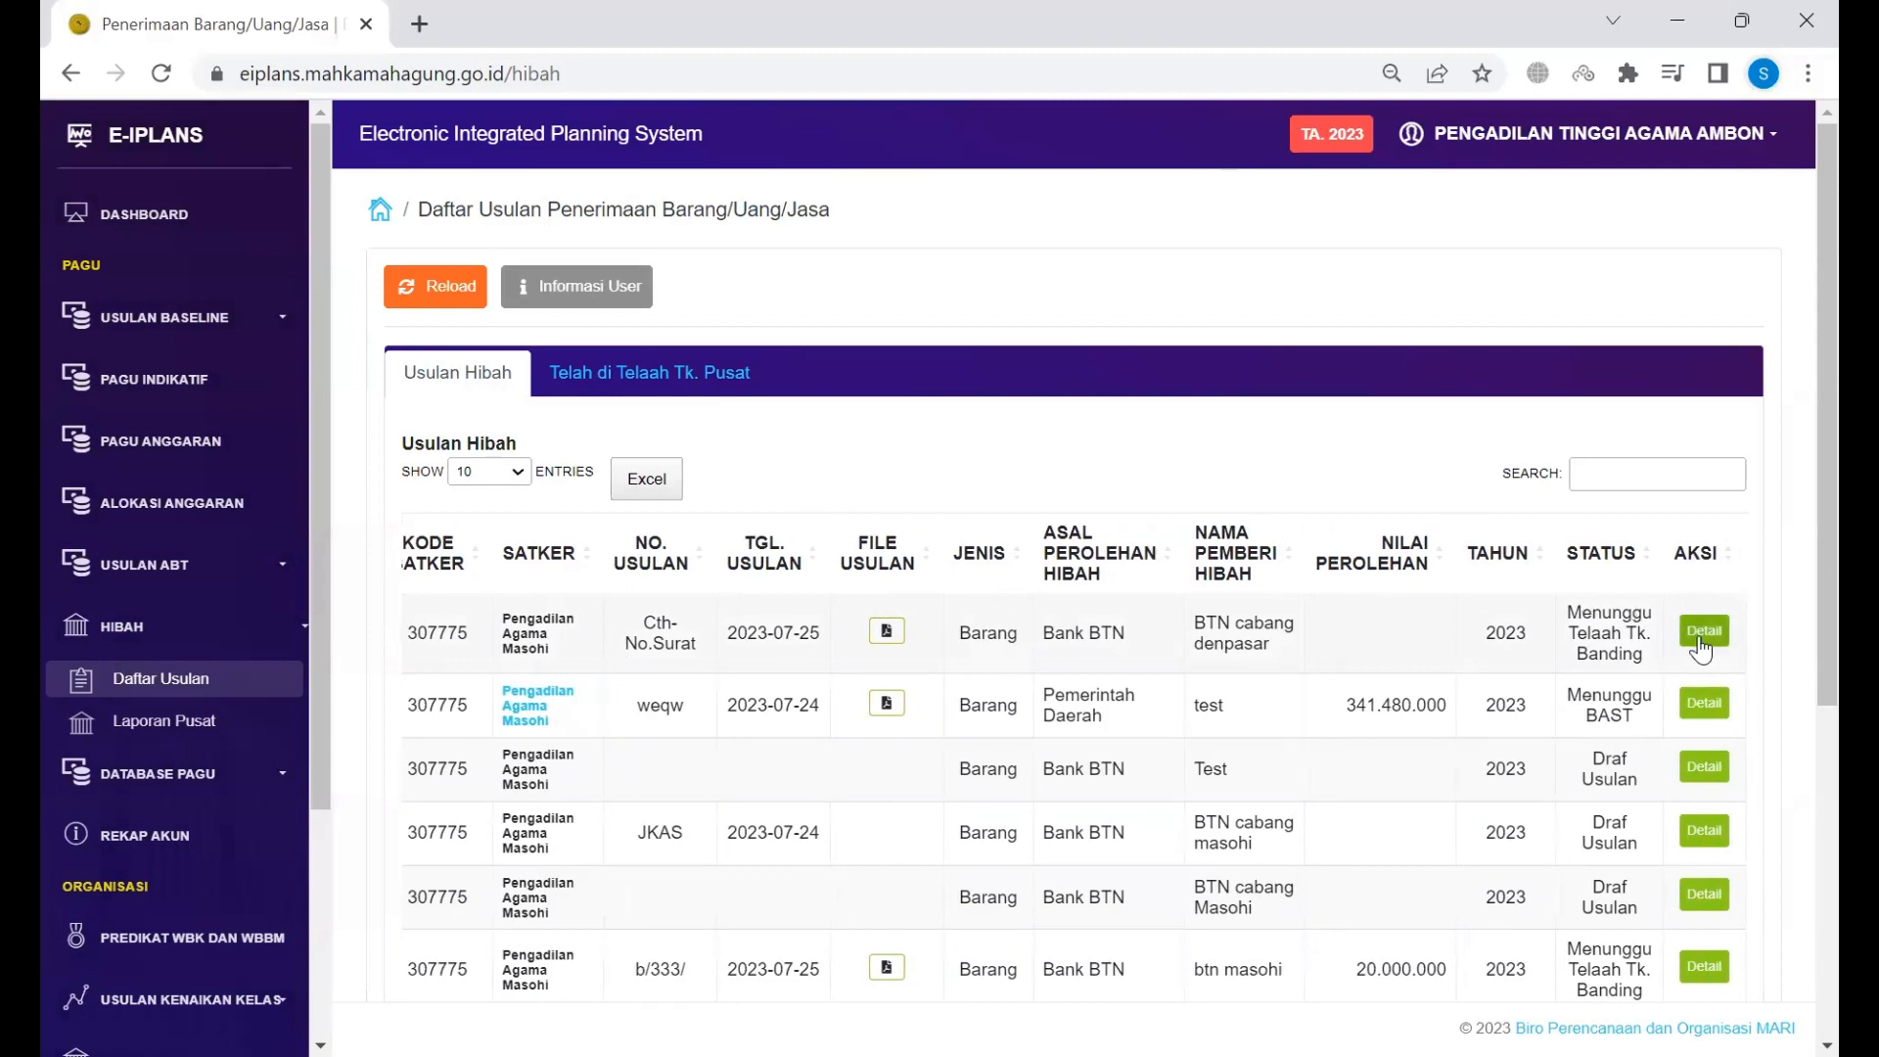
scroll(1192, 631, "left", 4)
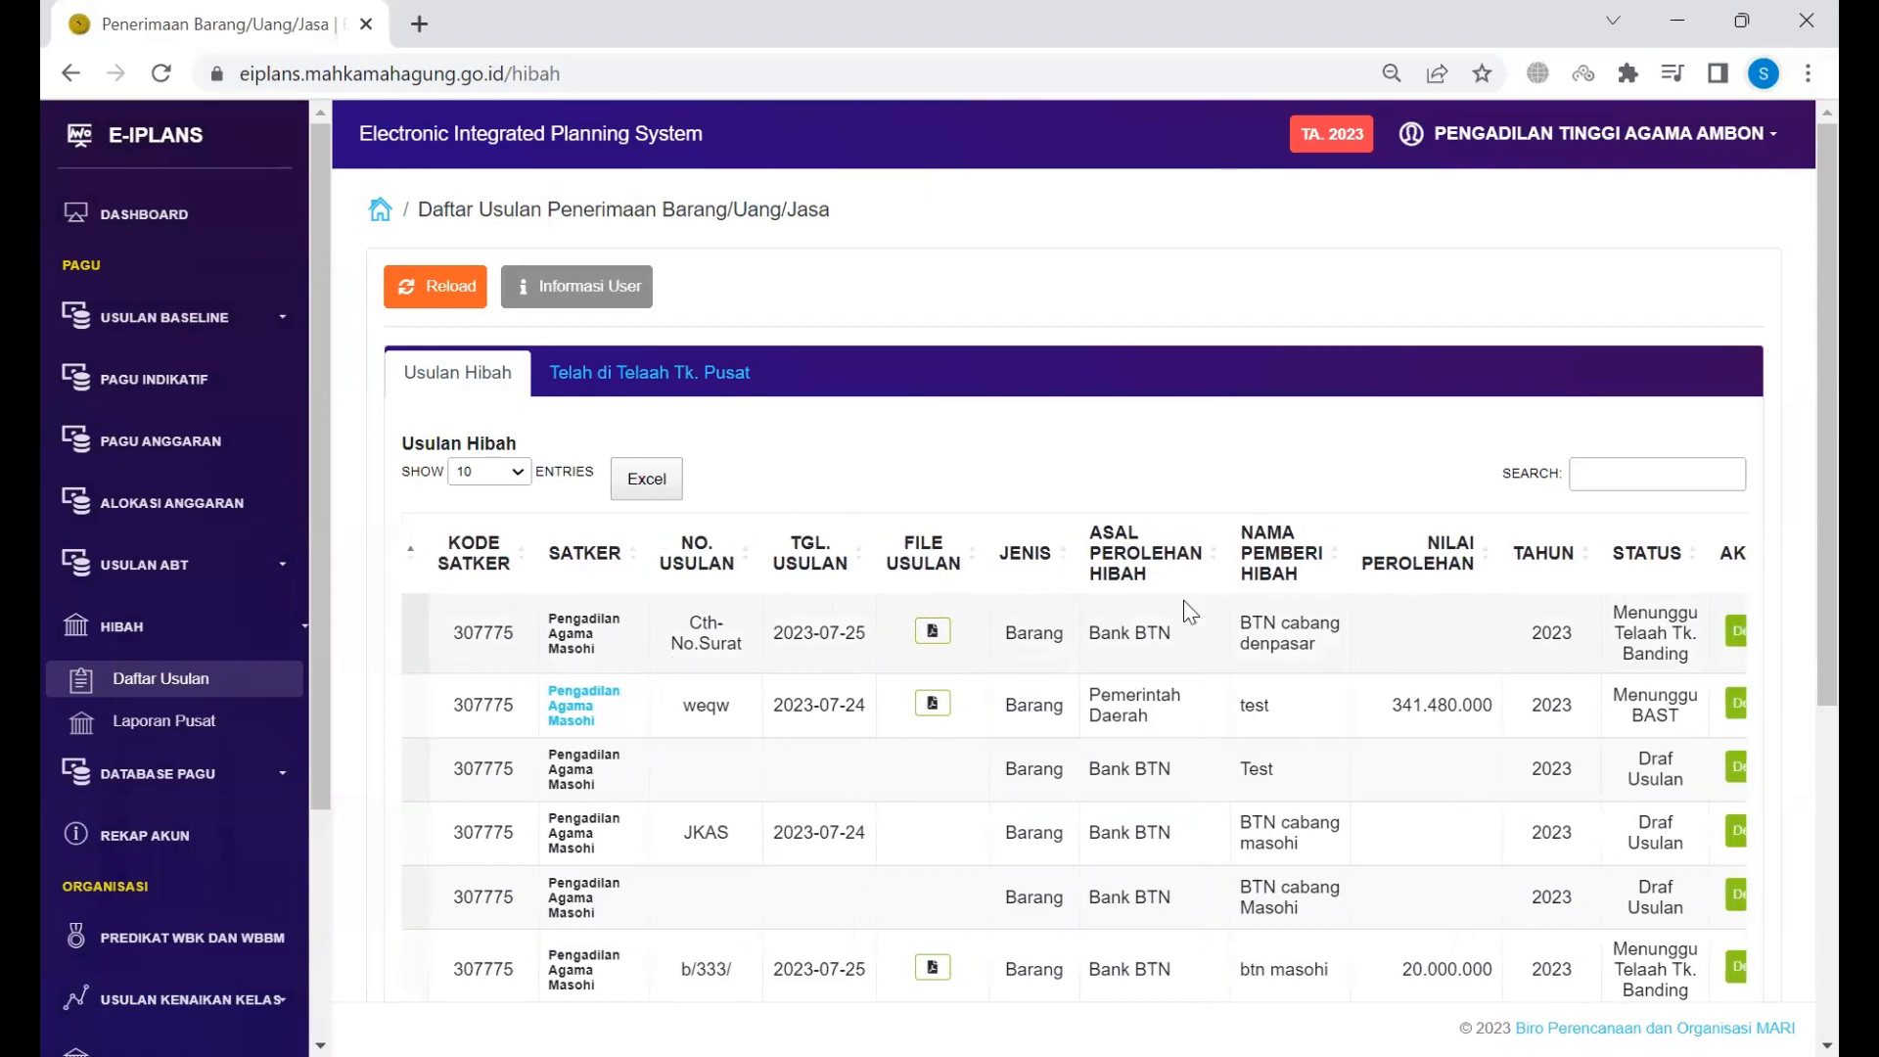
scroll(1200, 642, "right", 4)
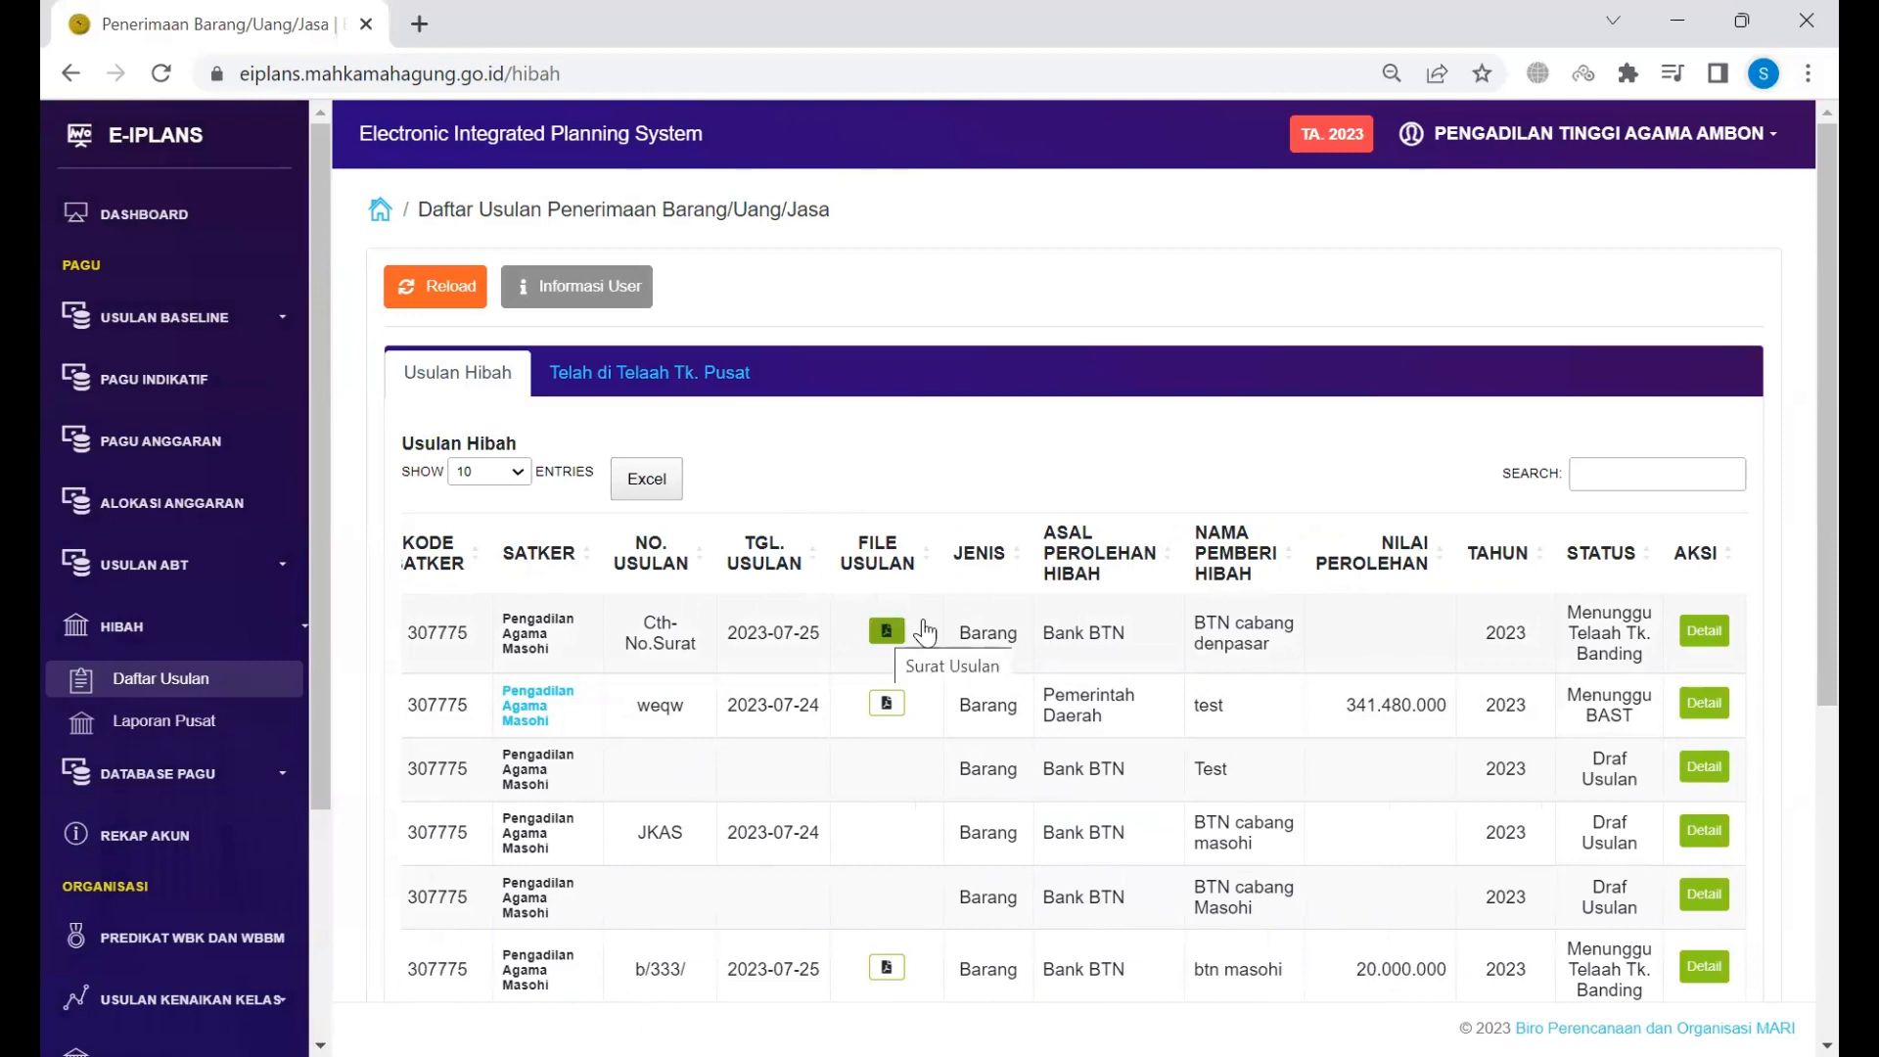
left_click_drag(1582, 613, 1632, 646)
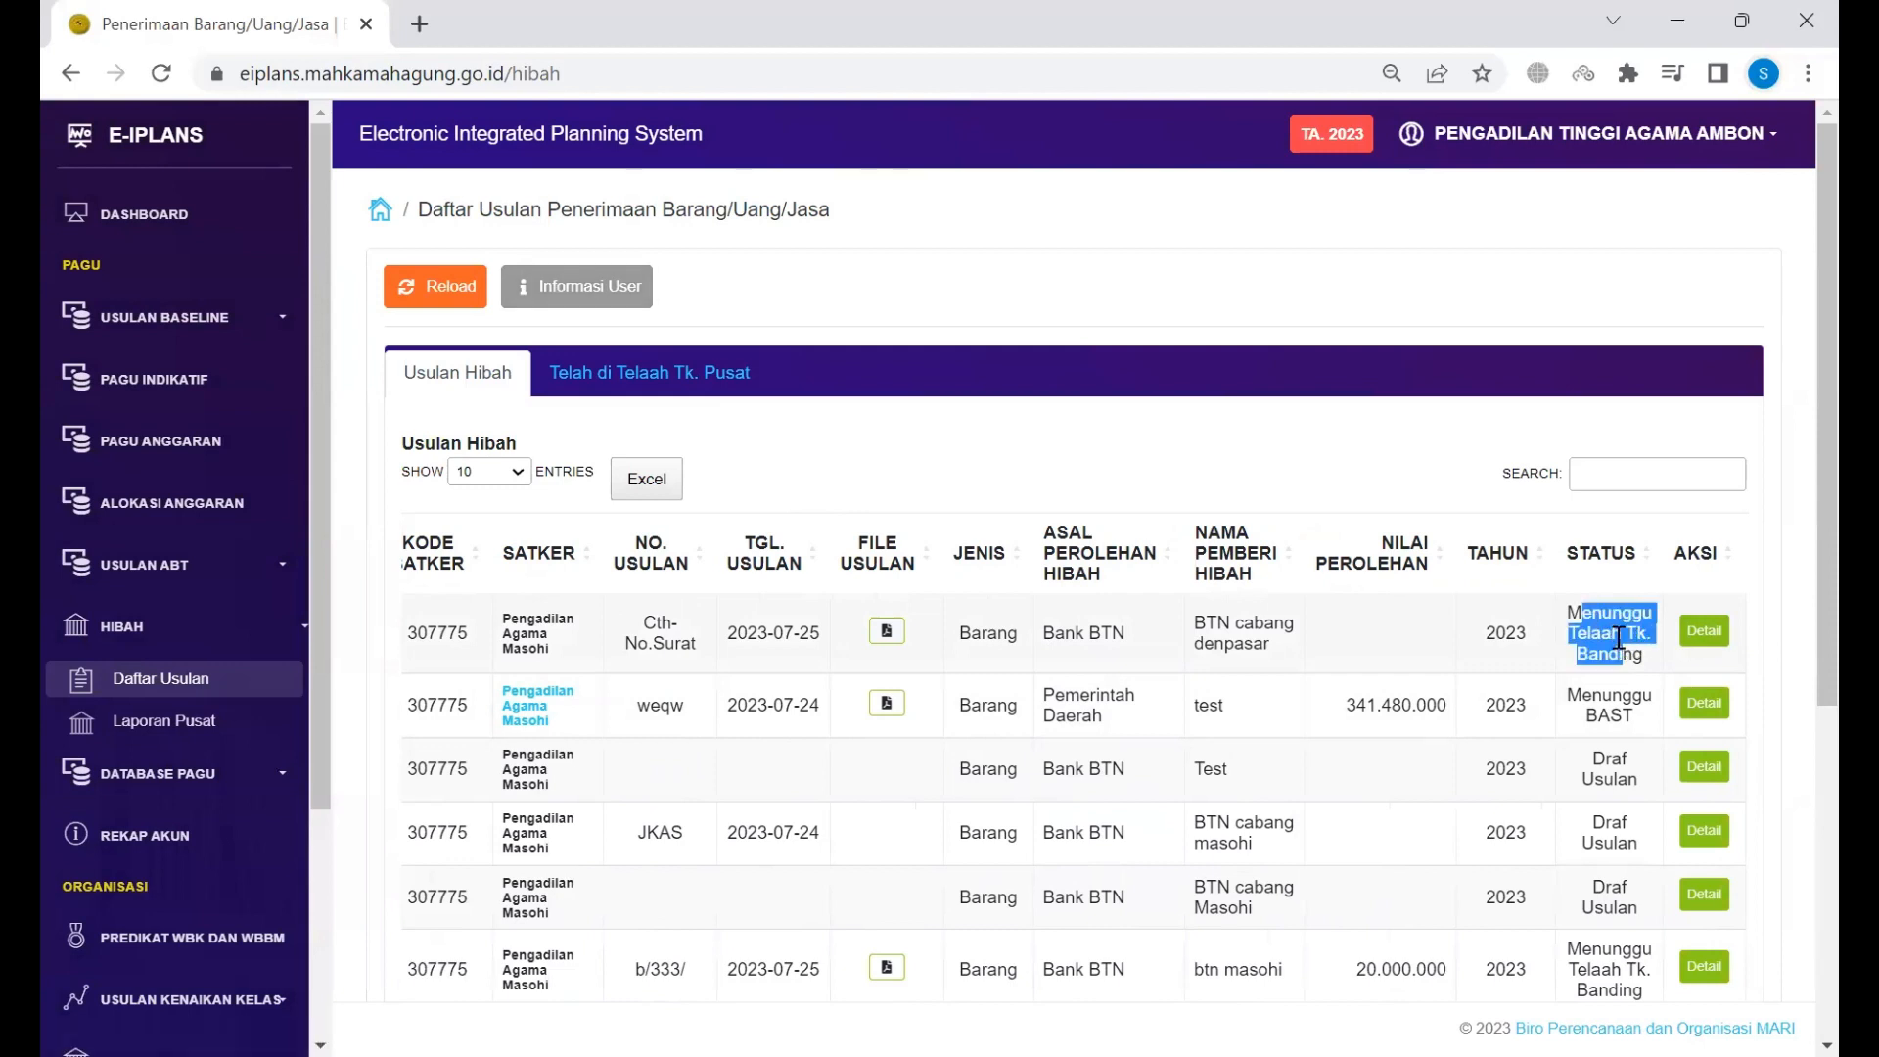
left_click(1637, 638)
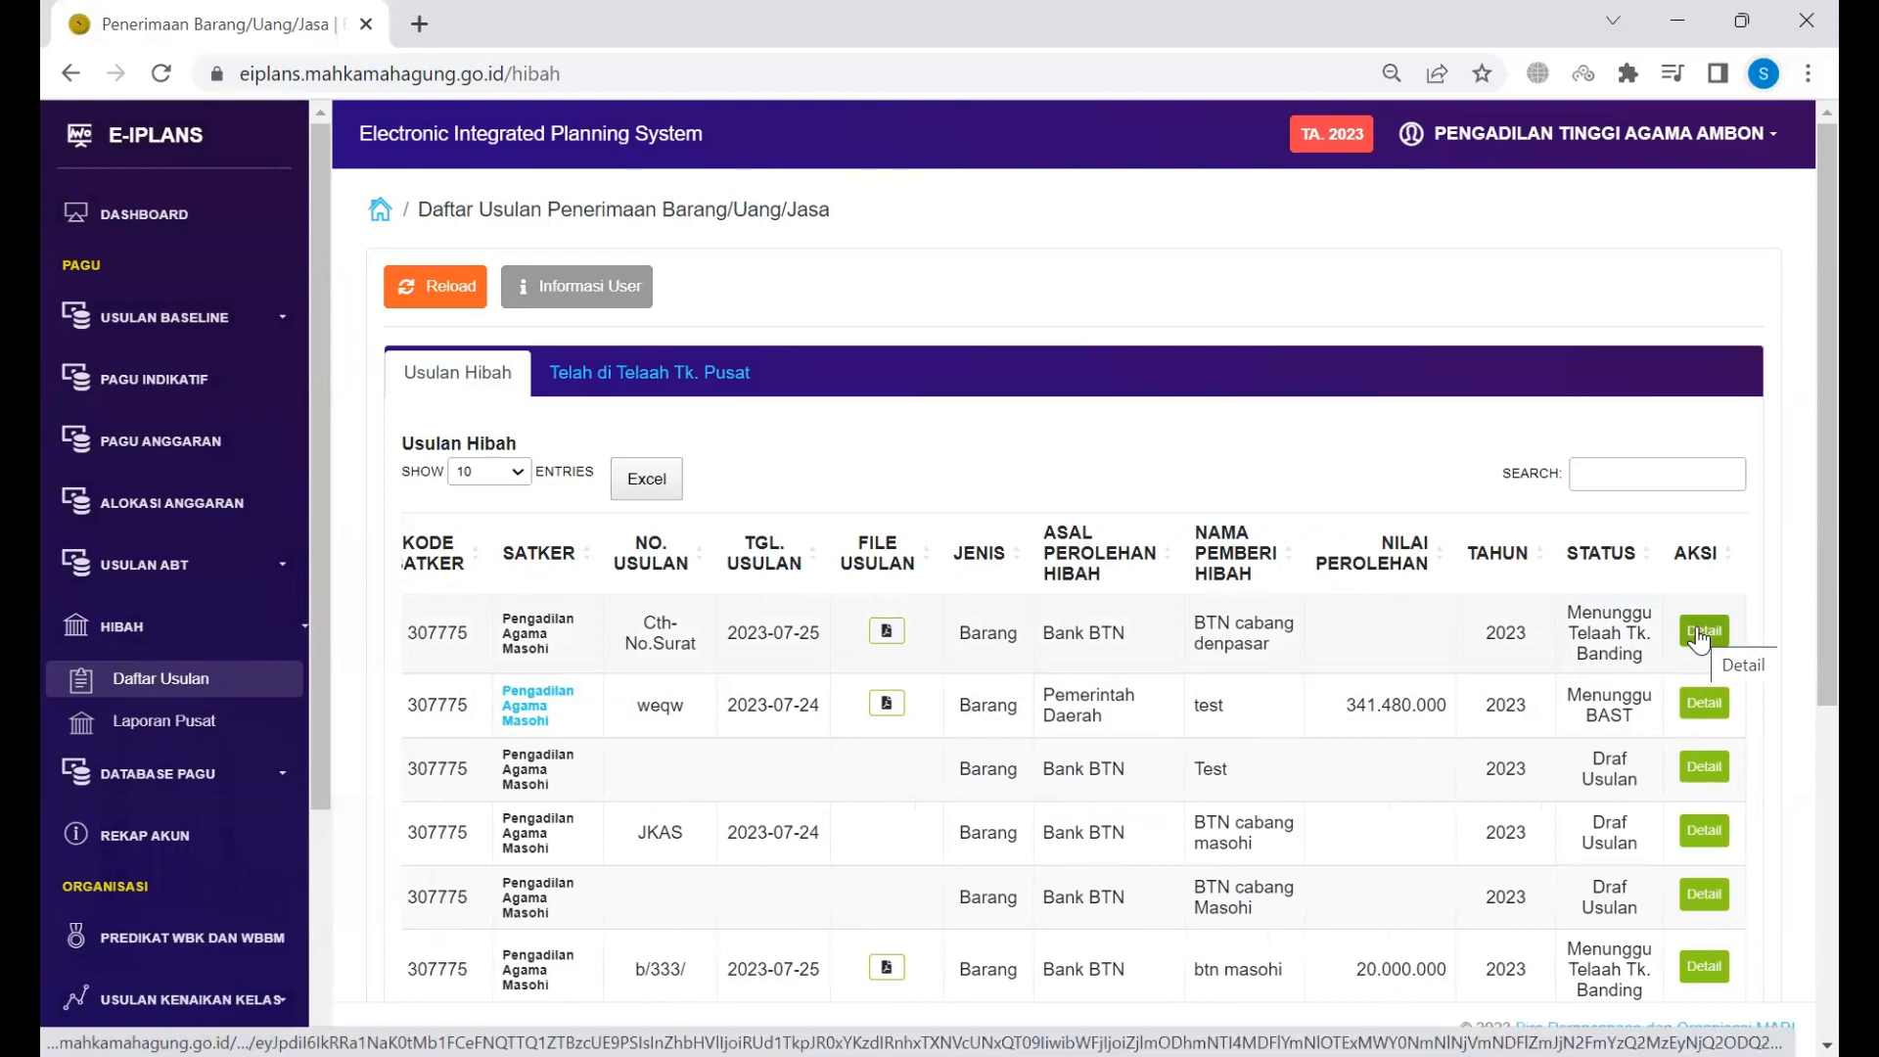
left_click(1703, 632)
scroll(1698, 629, "down", 3)
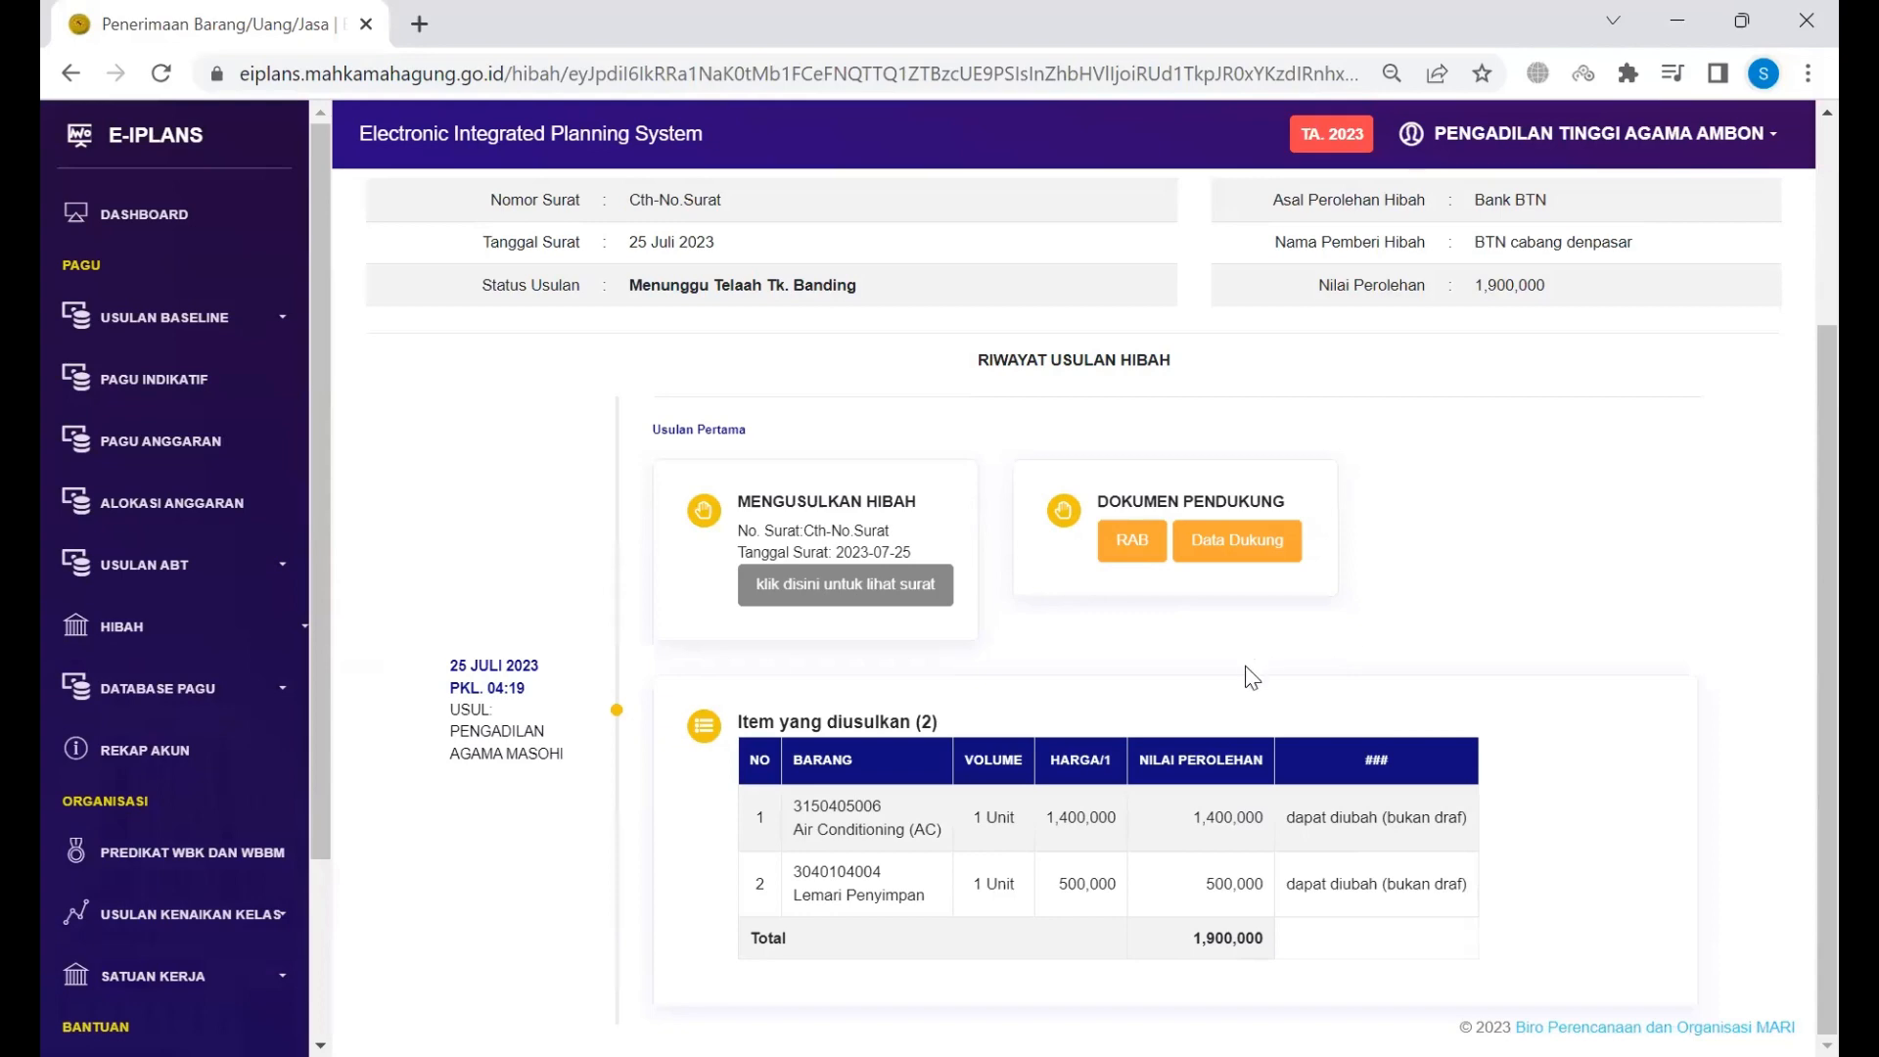
scroll(1250, 676, "up", 3)
scroll(1249, 675, "down", 3)
scroll(1252, 677, "up", 3)
scroll(1250, 675, "down", 3)
left_click(868, 585)
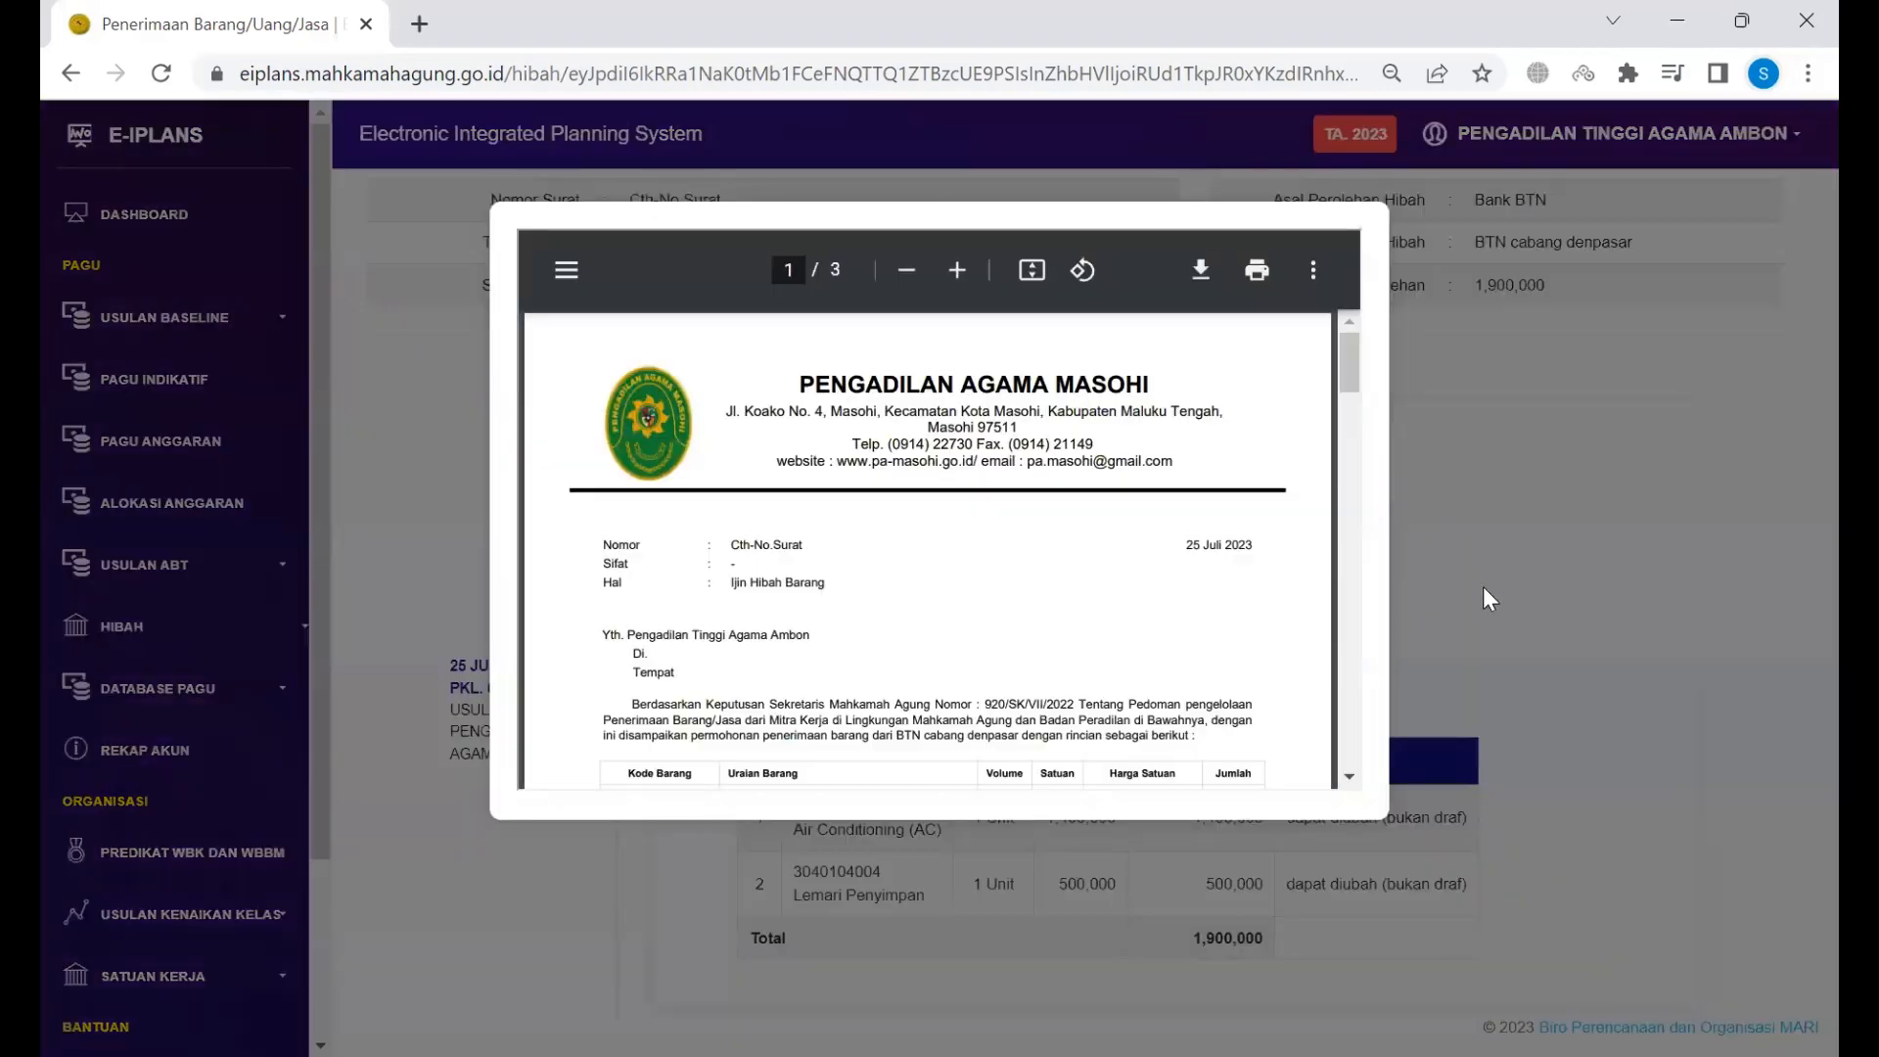
left_click(1483, 585)
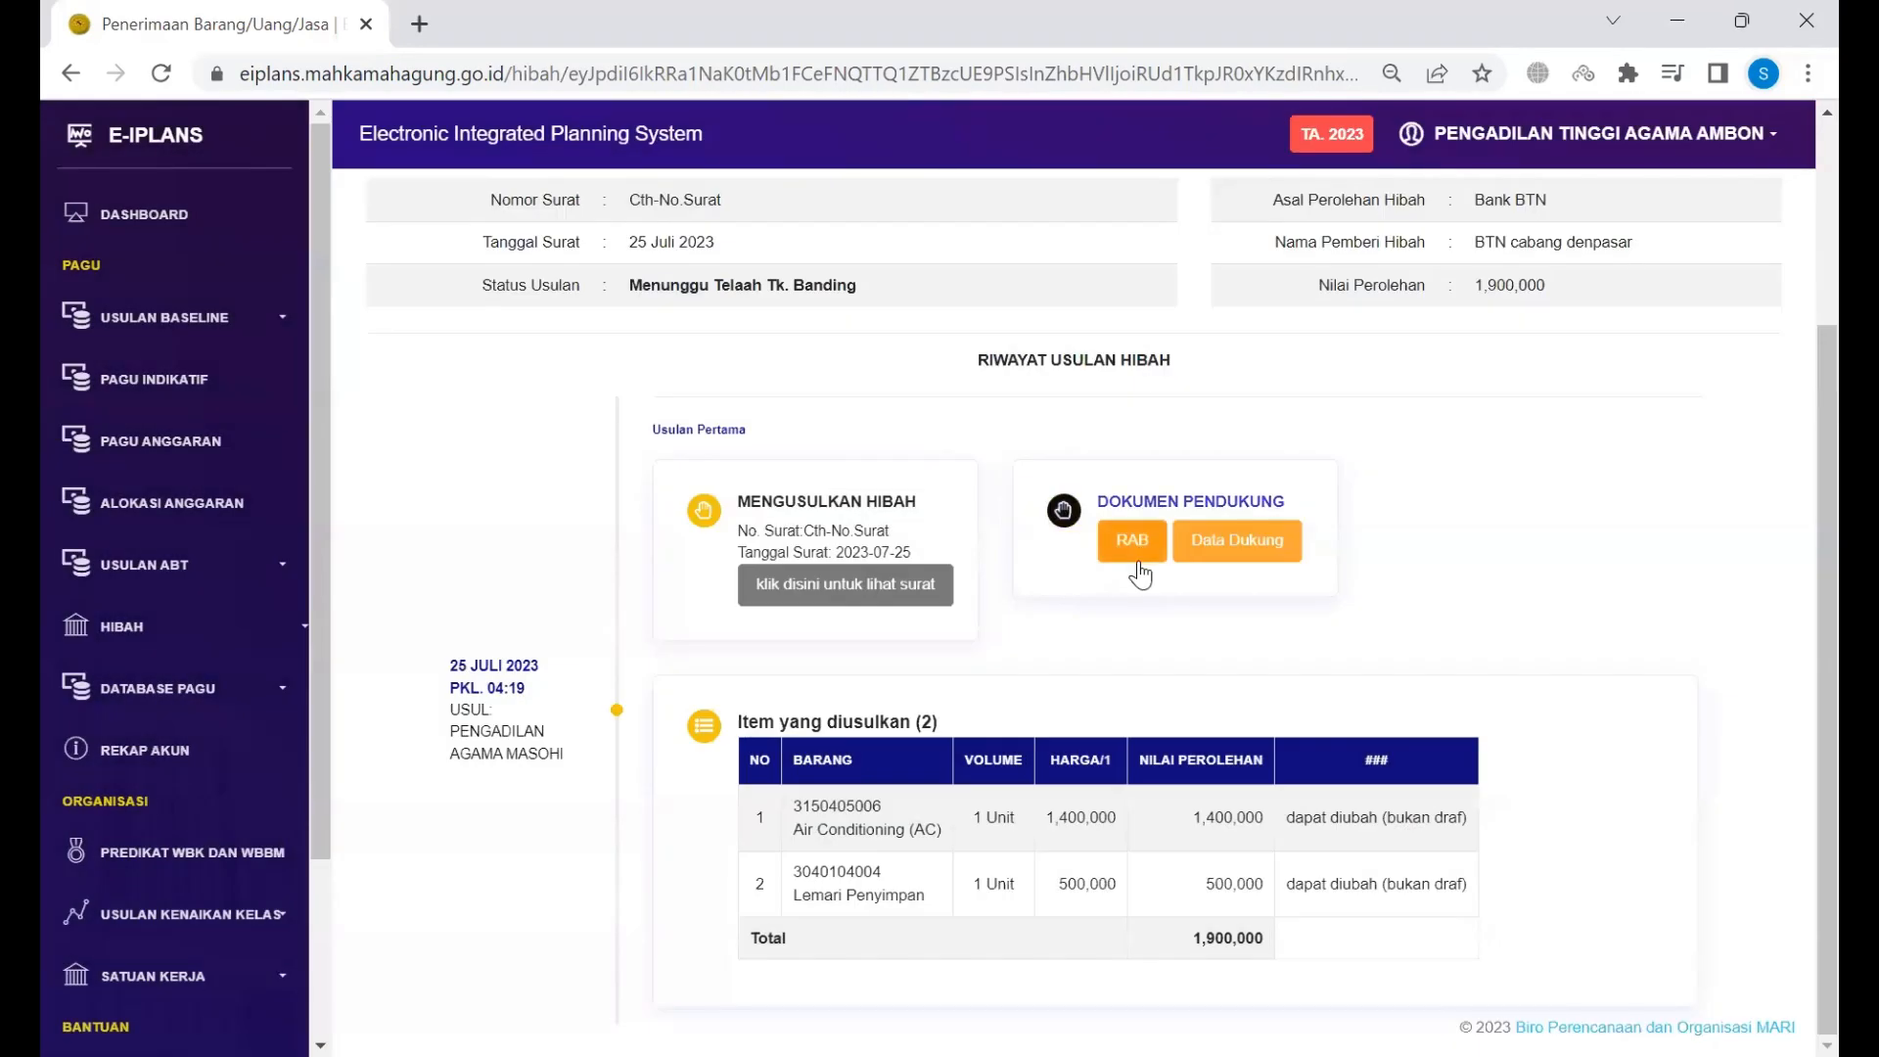
left_click(1138, 561)
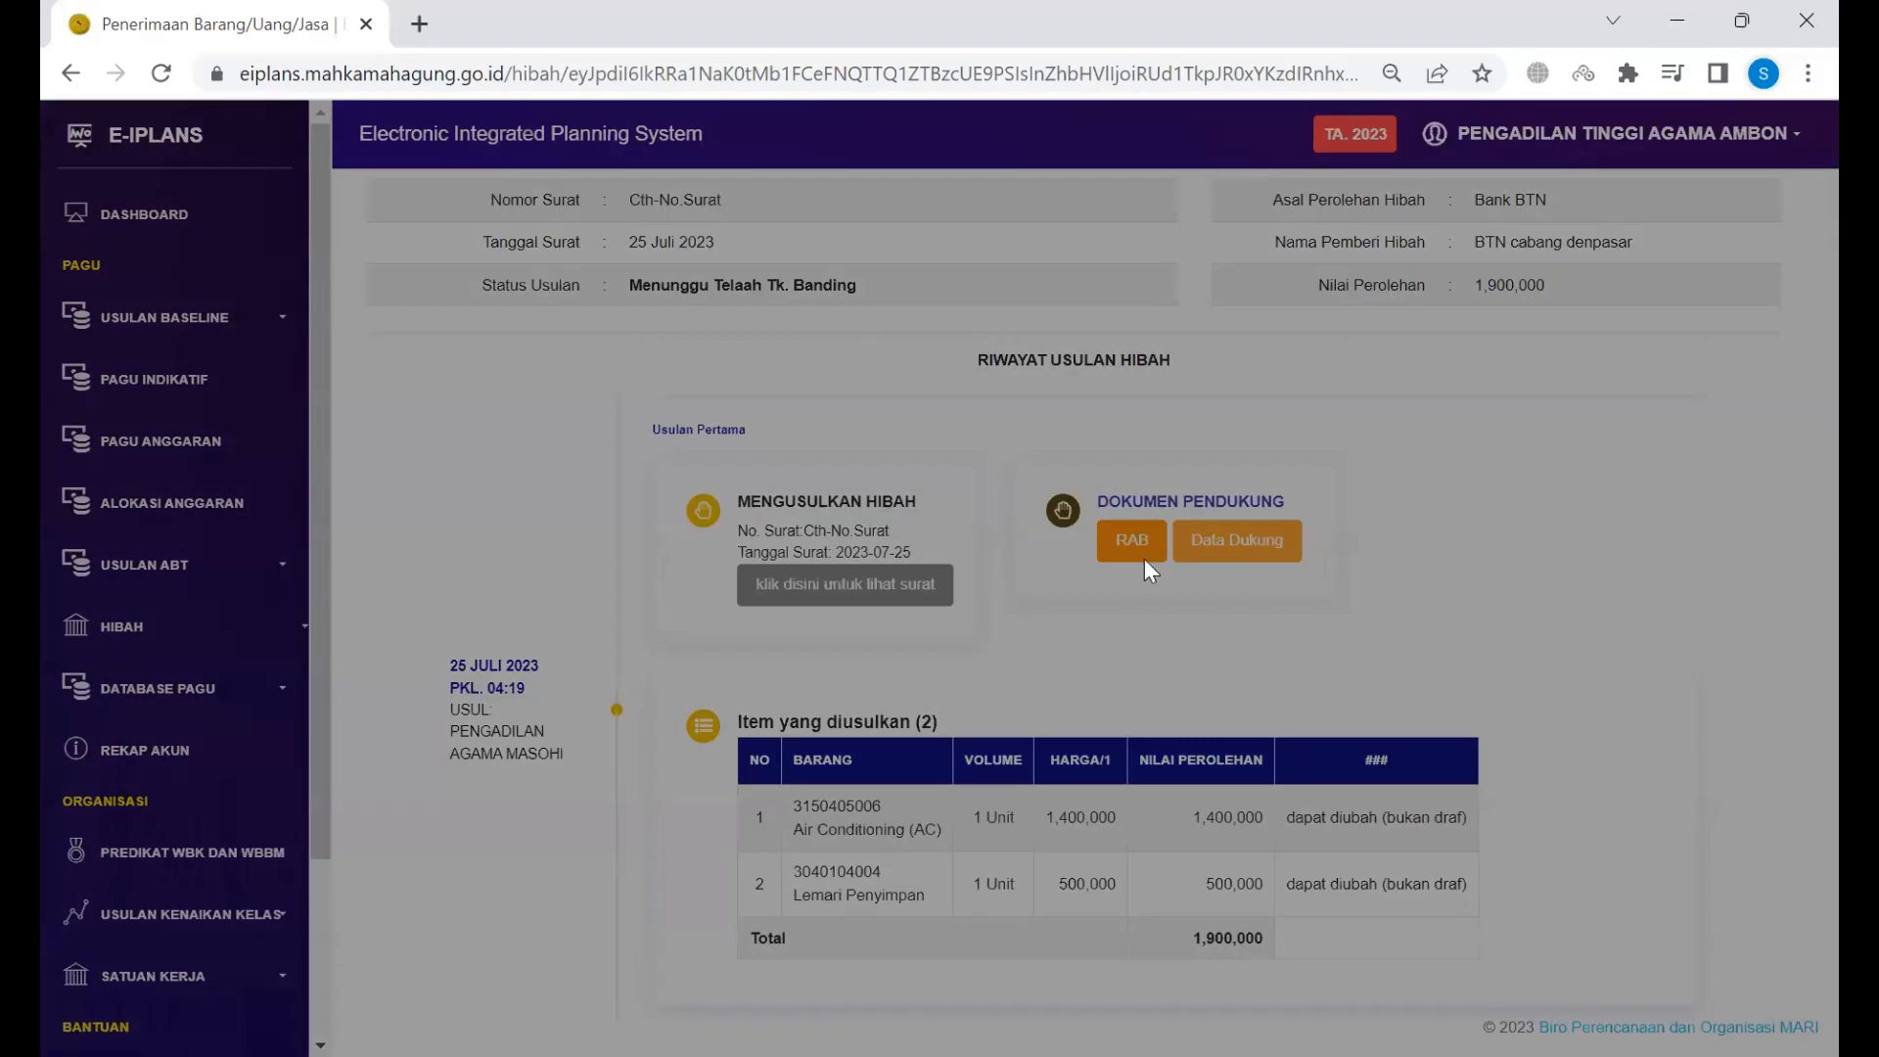
left_click(1504, 555)
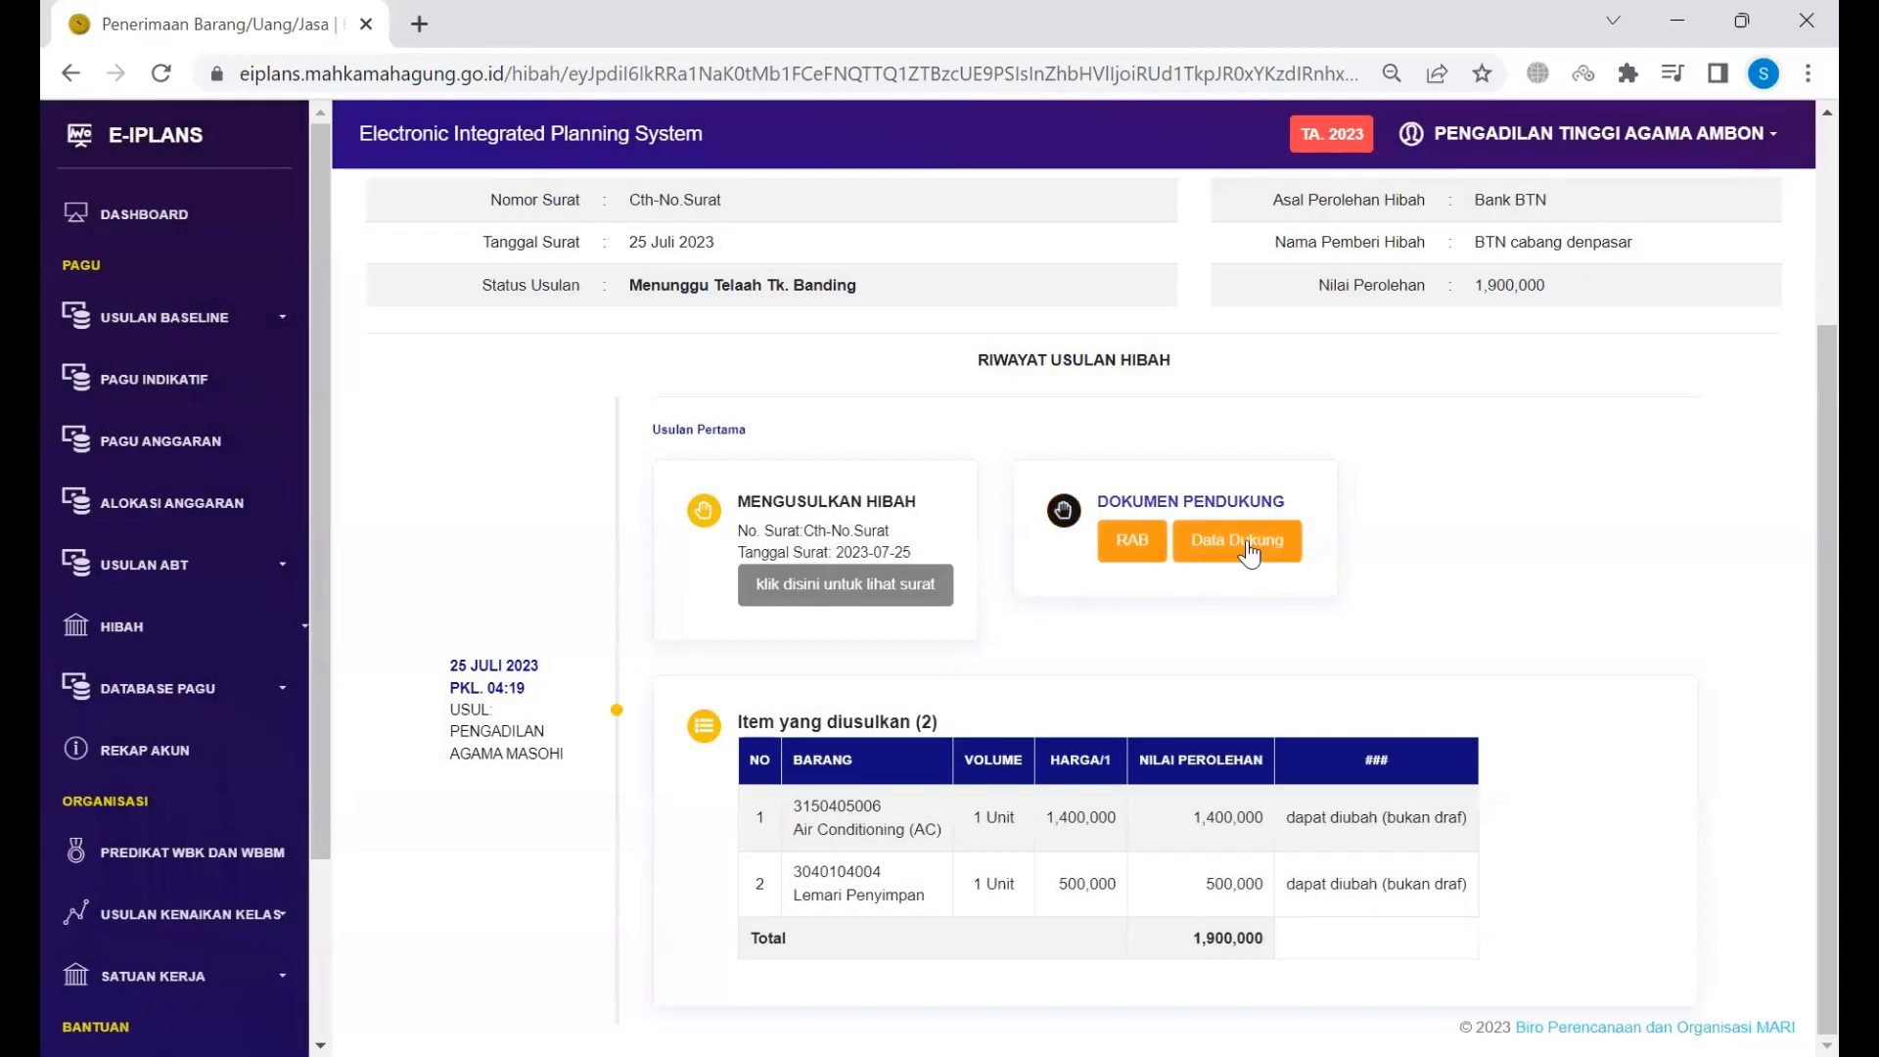
left_click(1241, 544)
left_click(1464, 519)
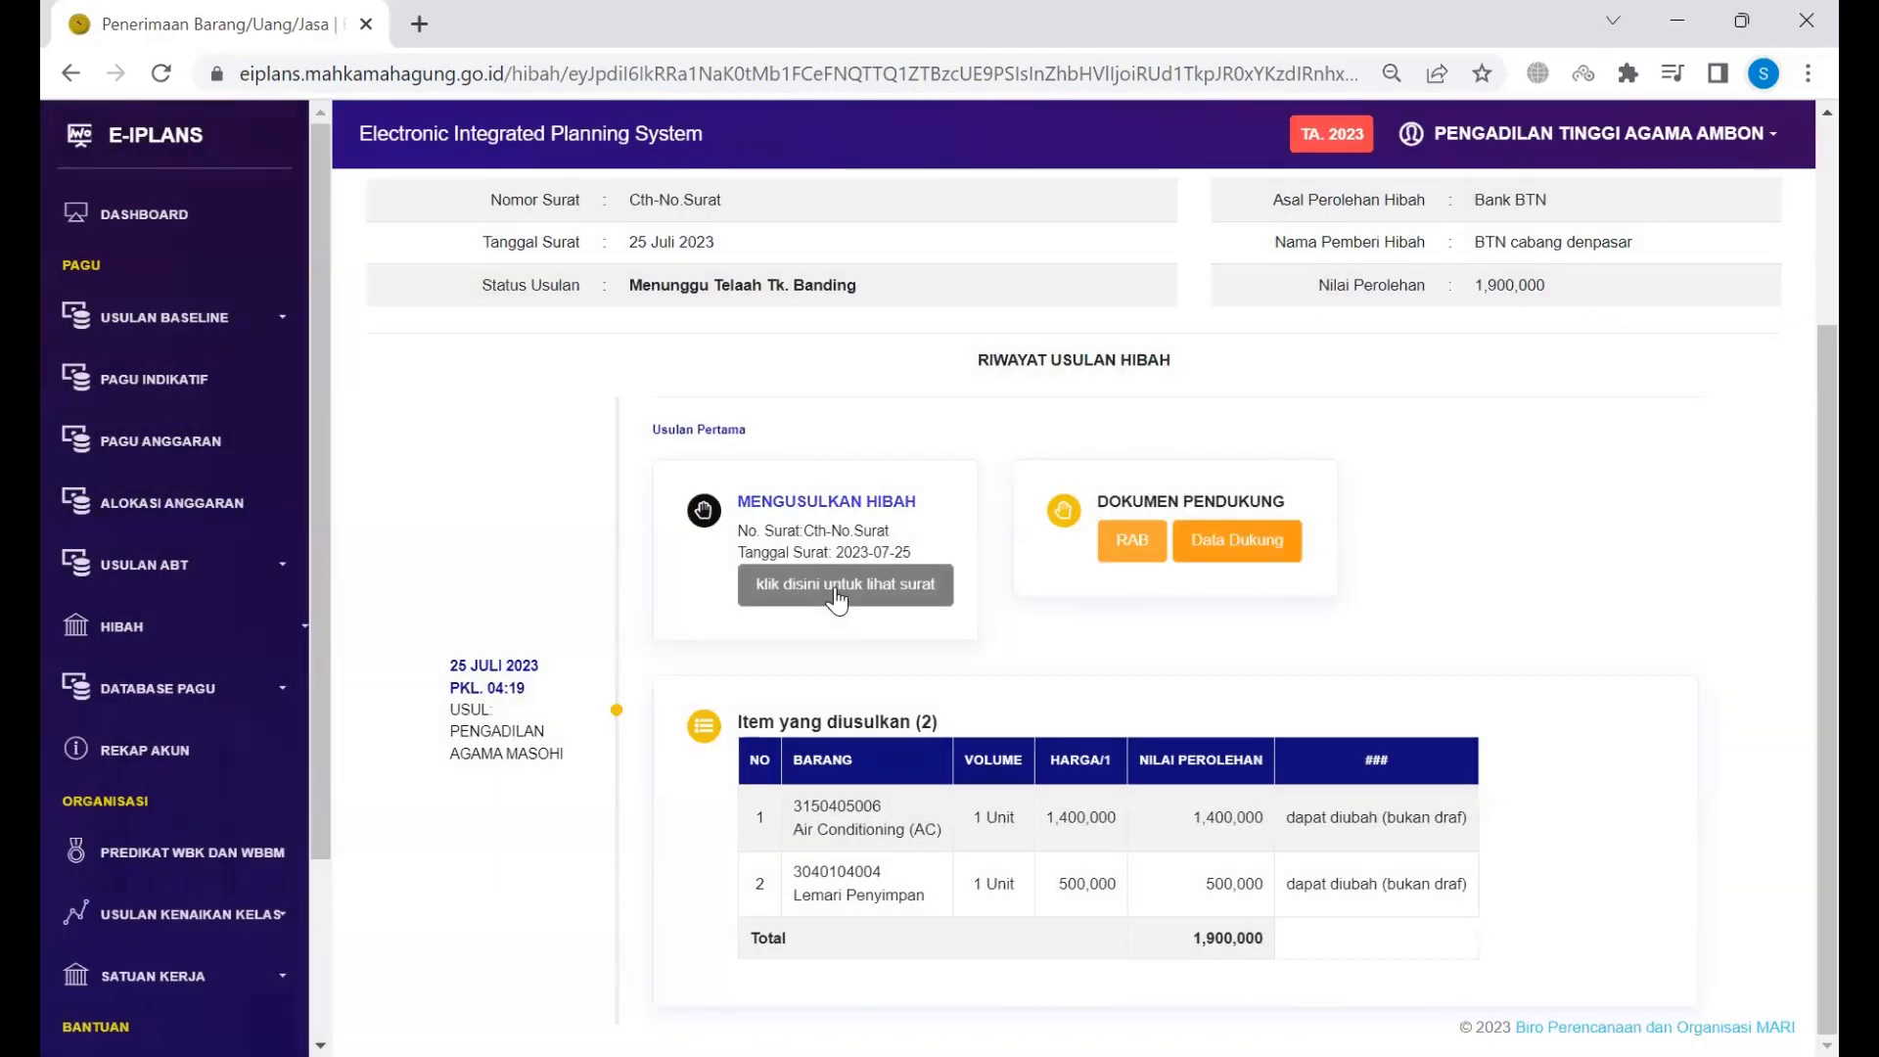
left_click(837, 587)
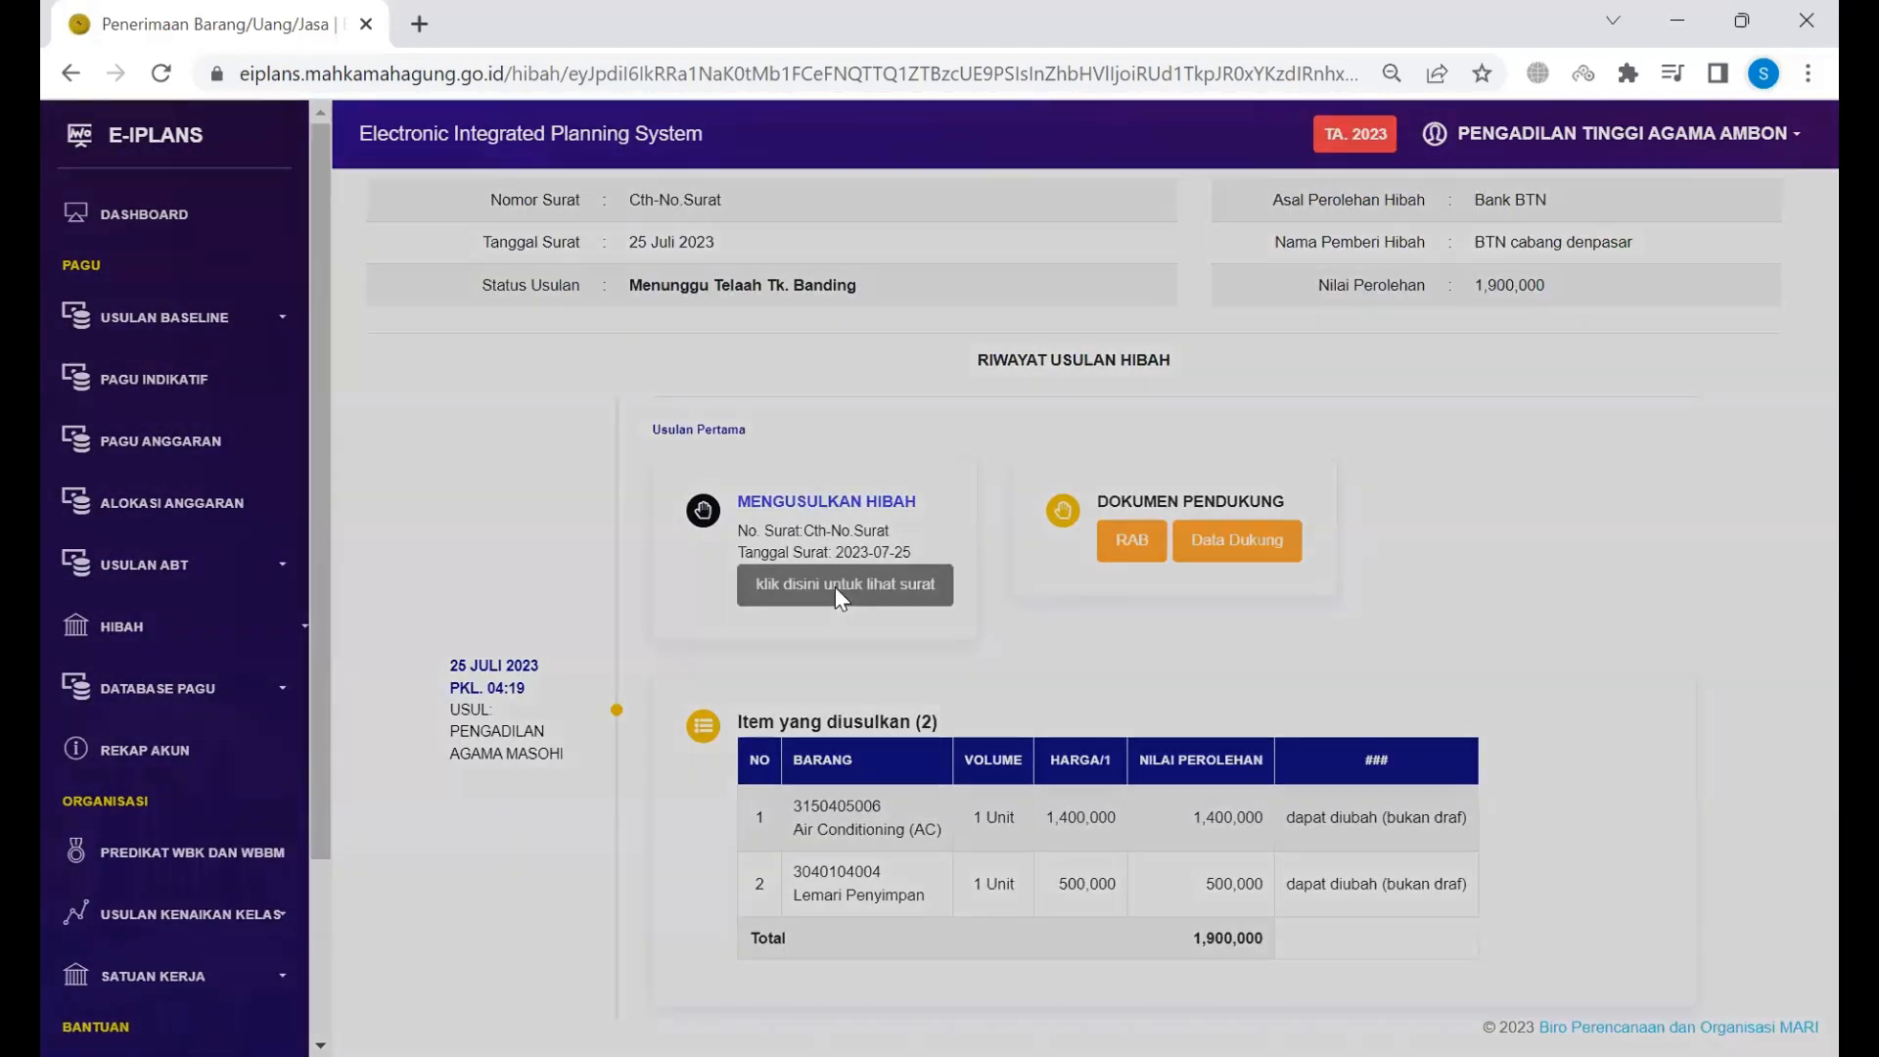
scroll(1055, 548, "down", 3)
scroll(1055, 548, "down", 8)
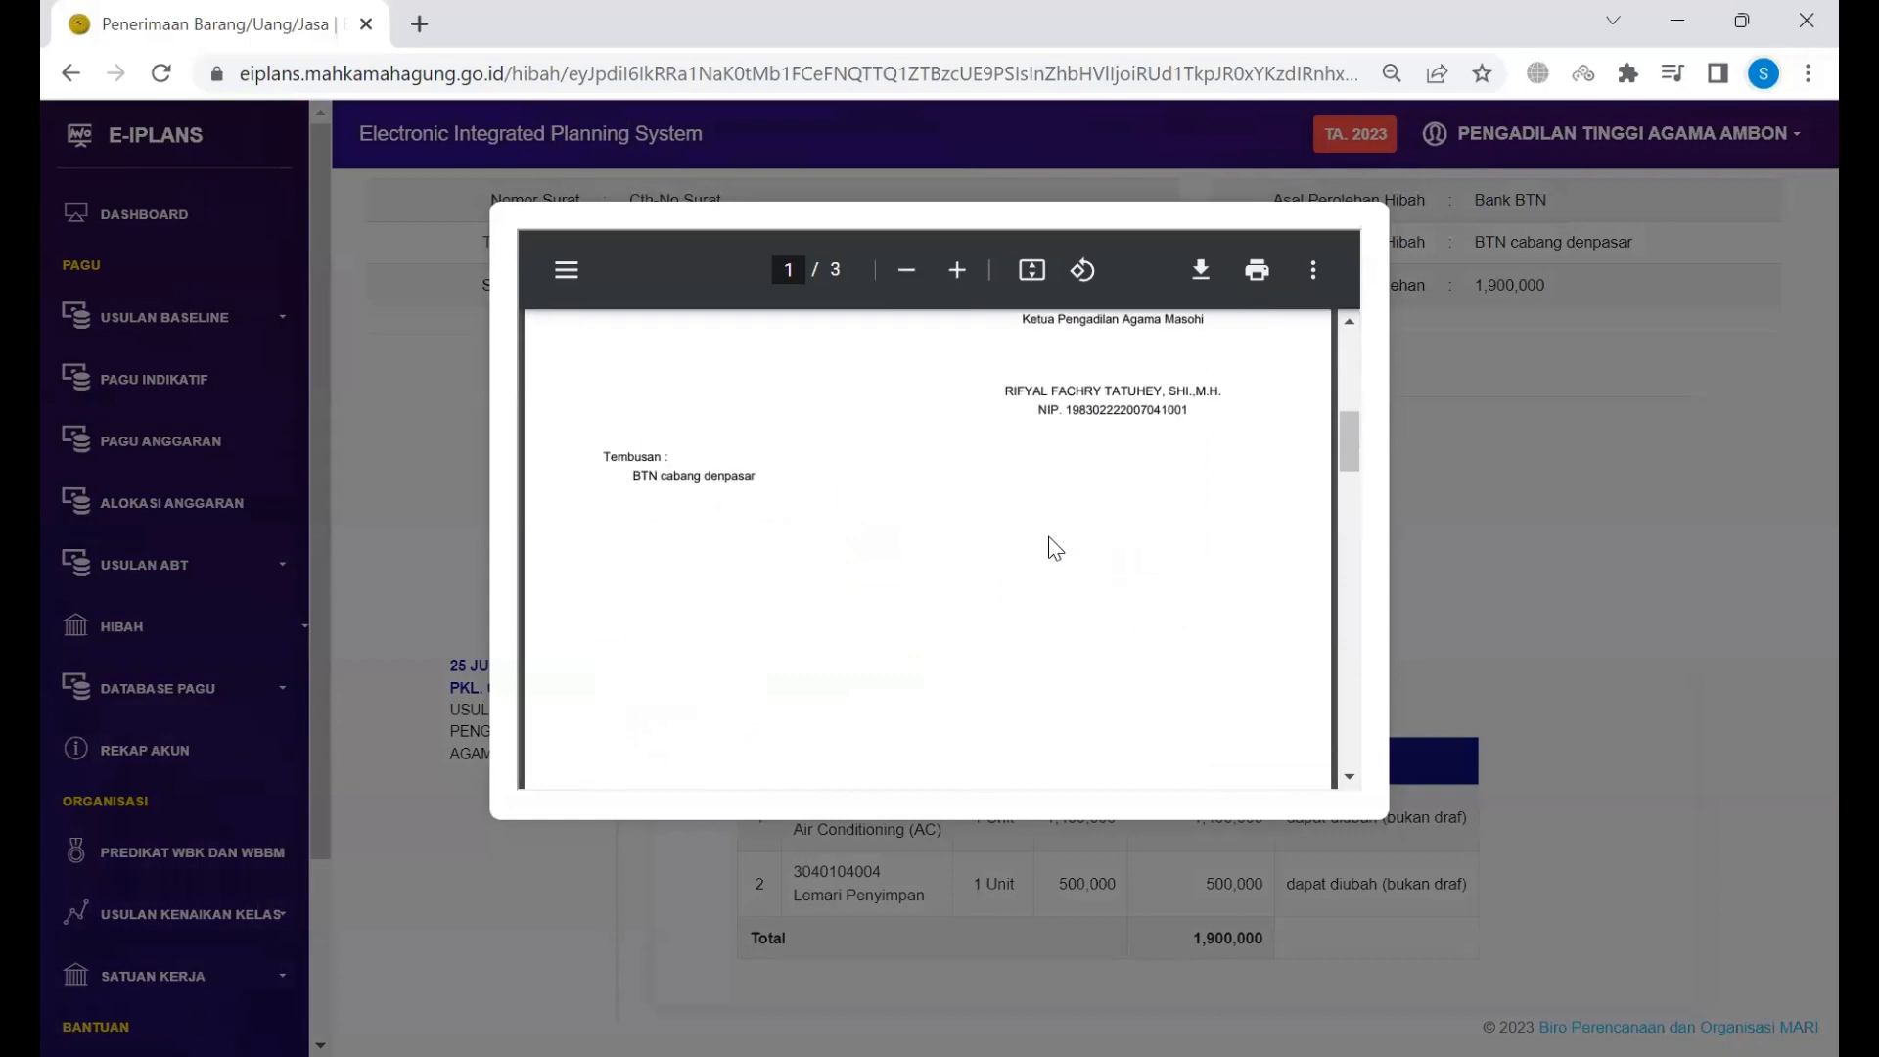
scroll(1053, 548, "down", 5)
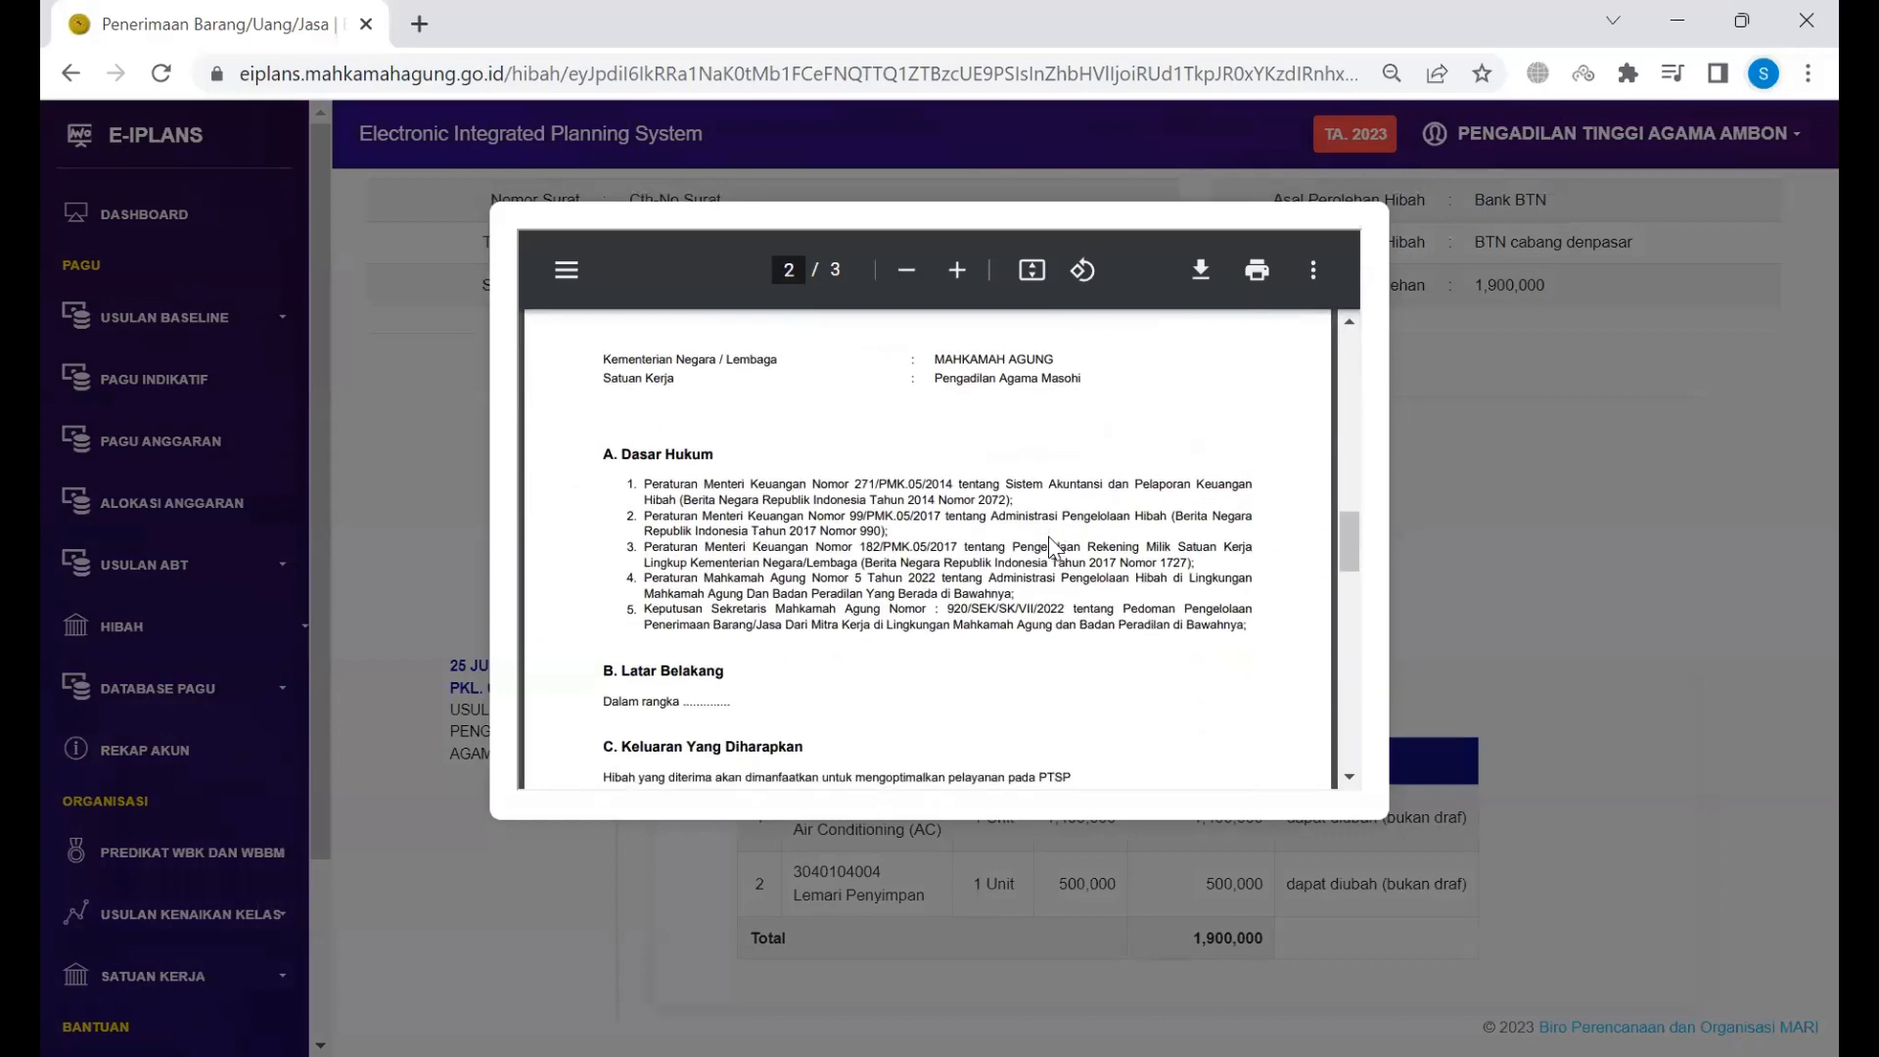
scroll(1053, 549, "down", 8)
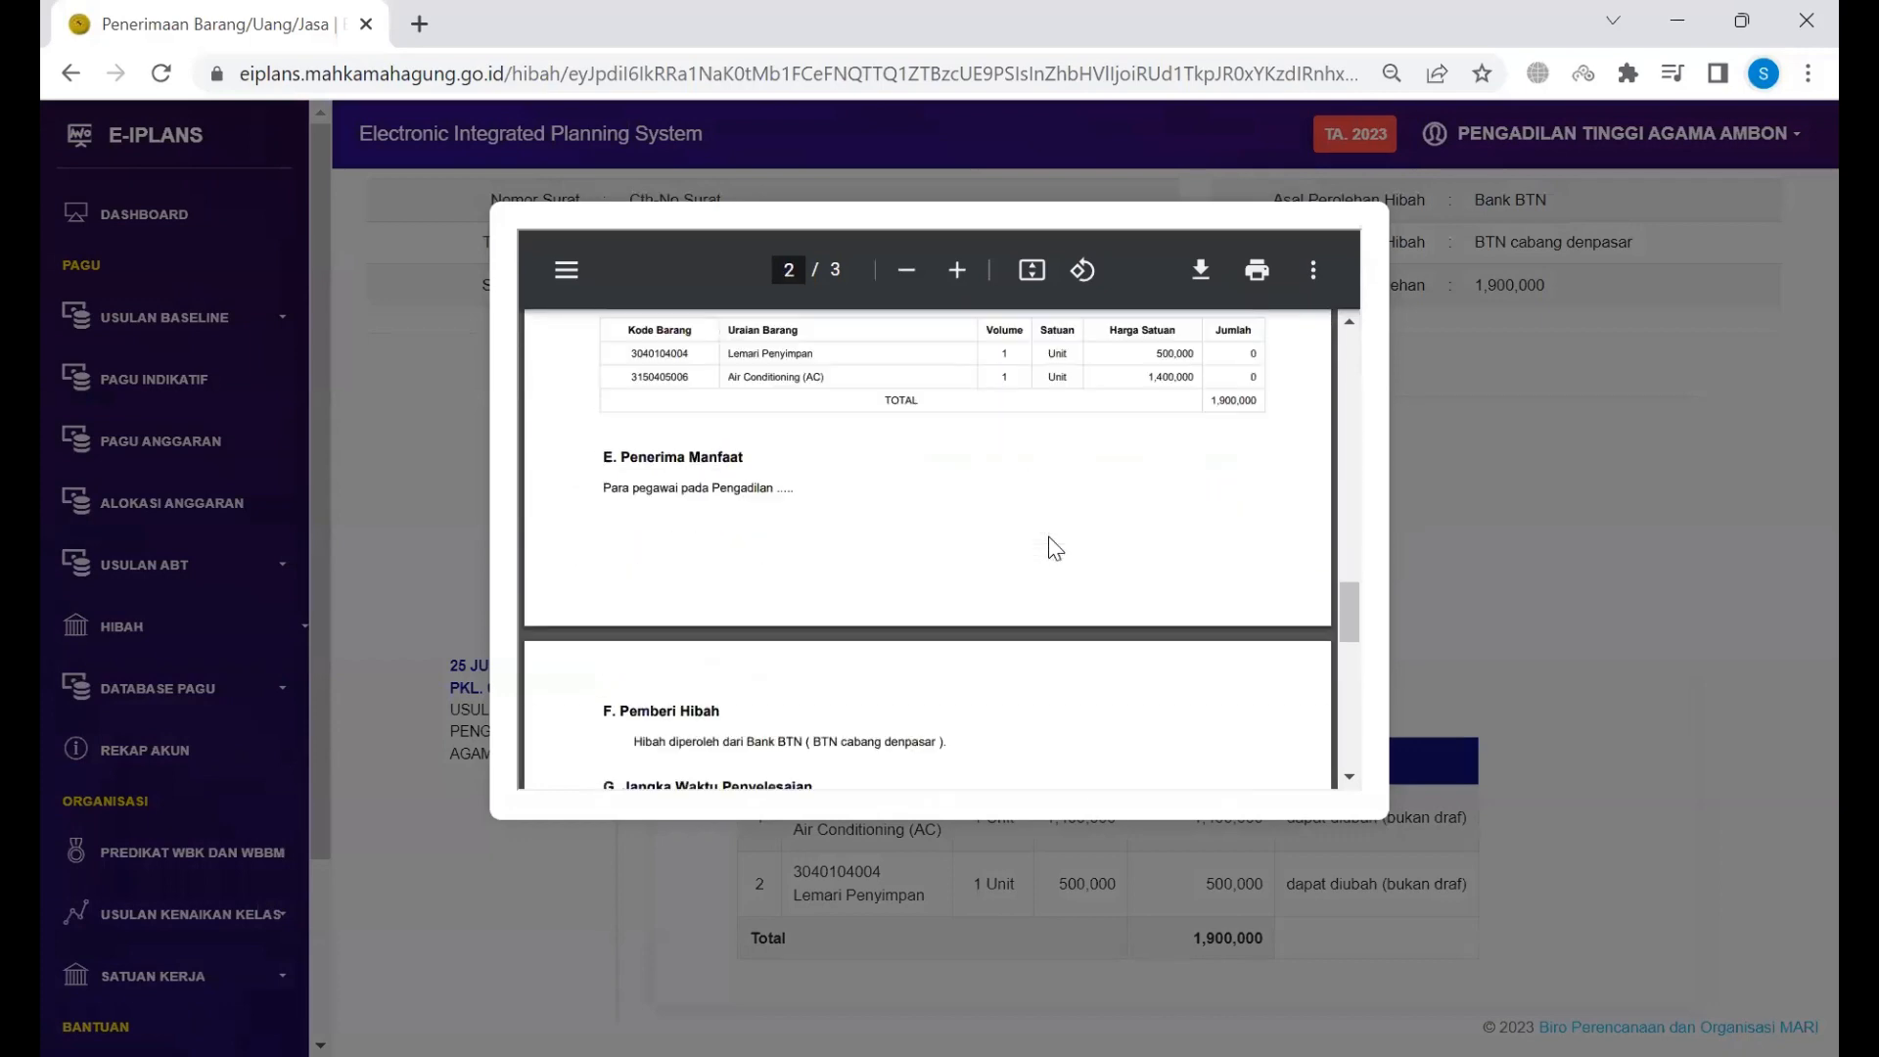
scroll(1053, 546, "down", 3)
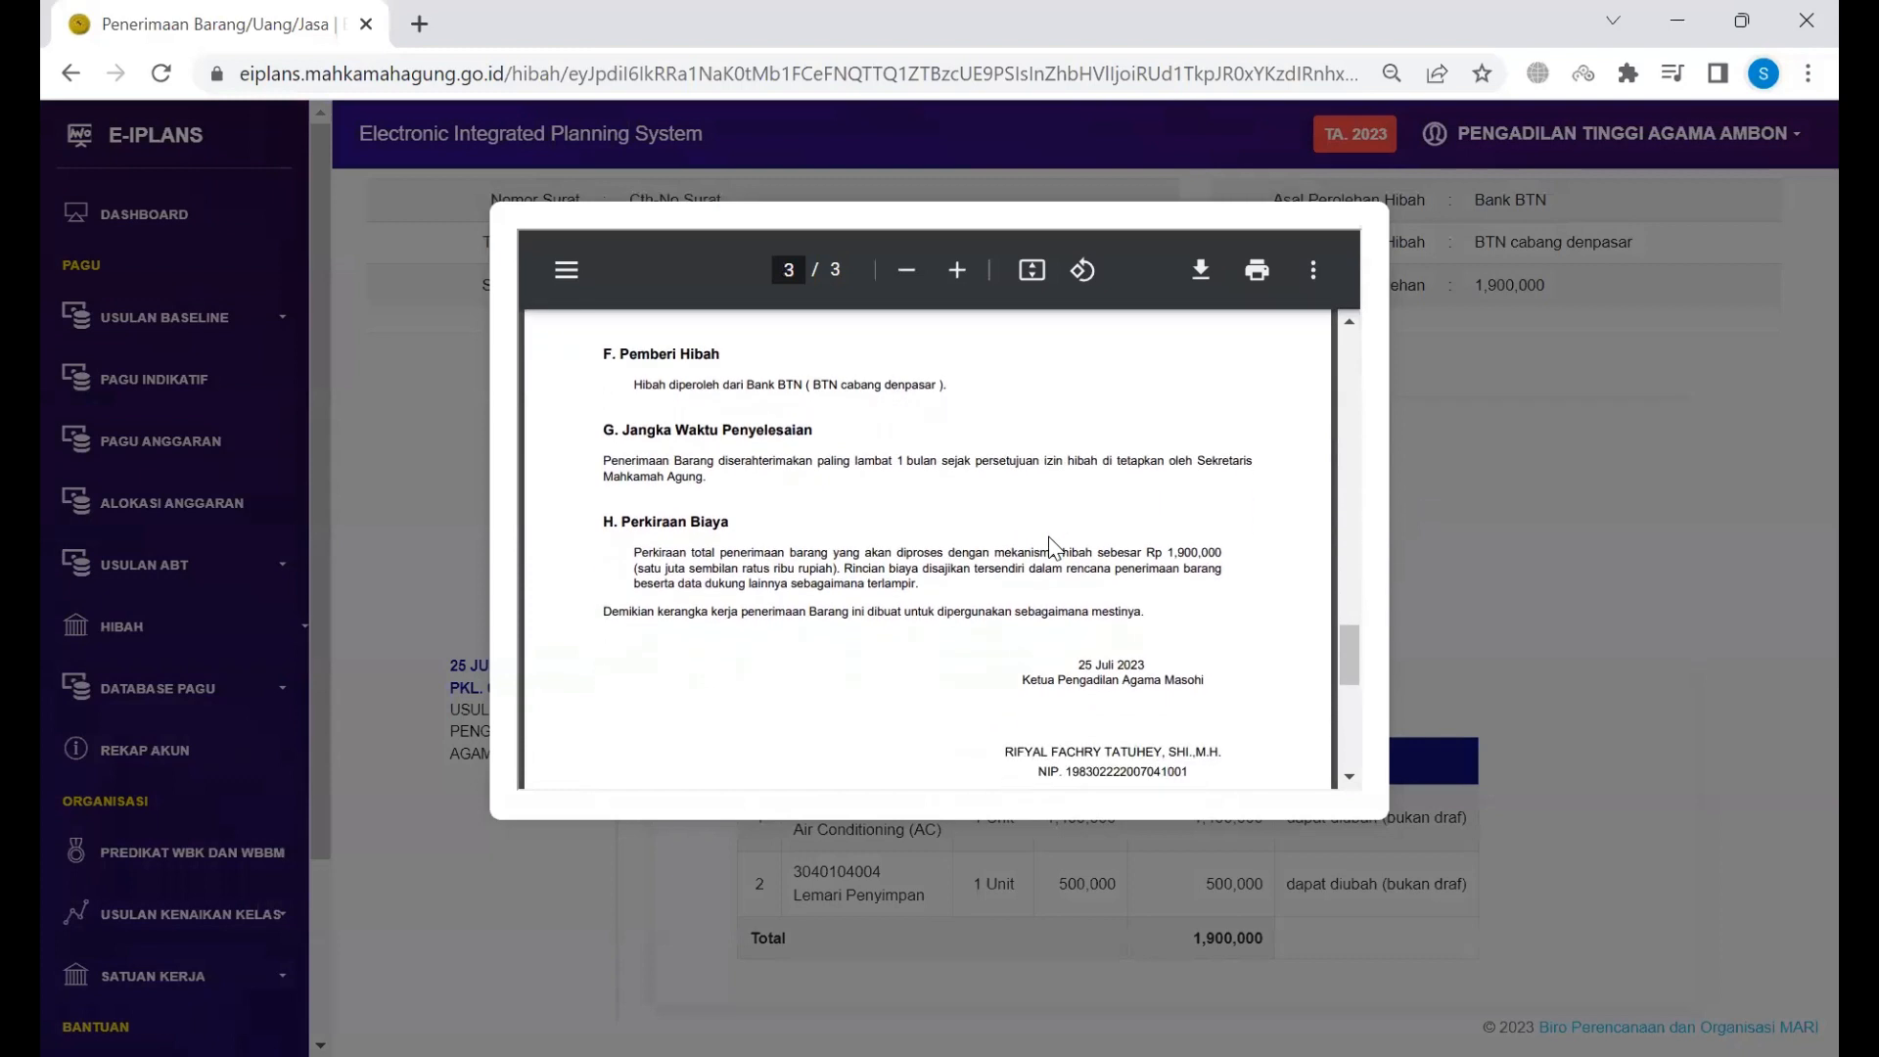
scroll(1055, 544, "down", 5)
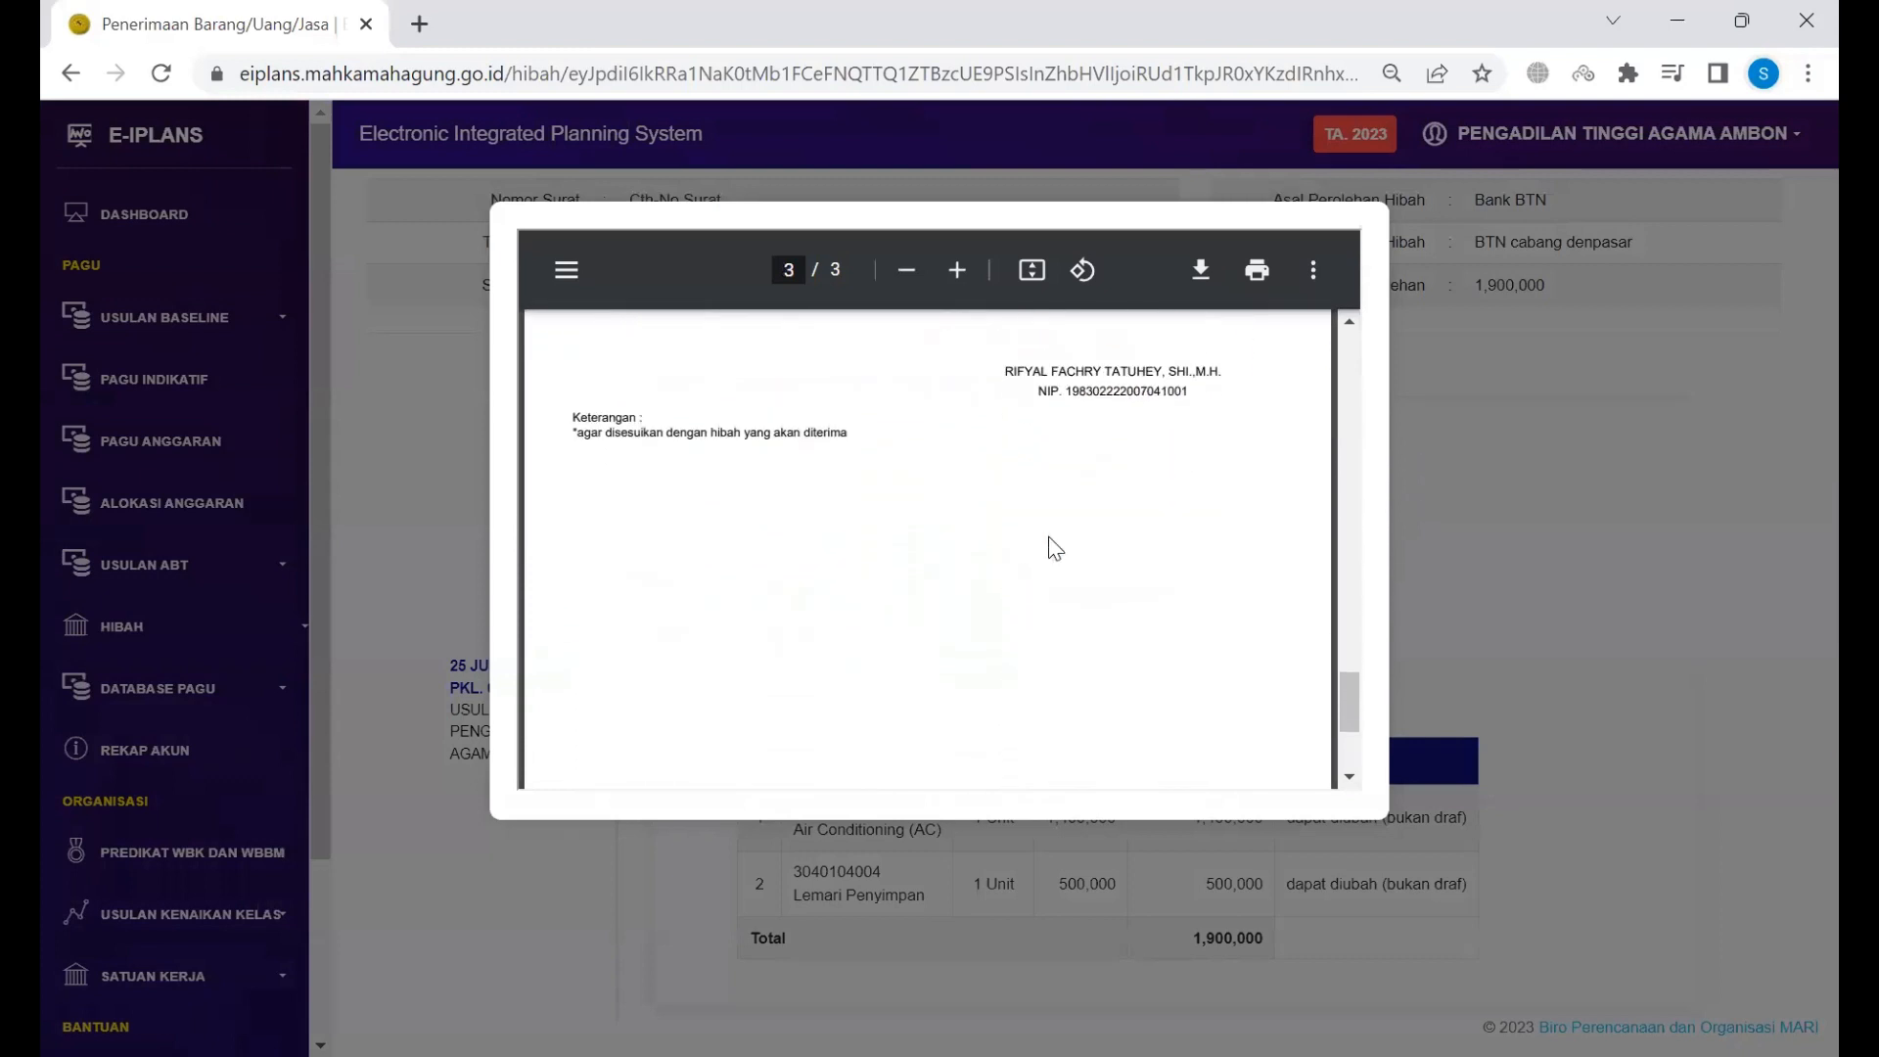
left_click(1441, 500)
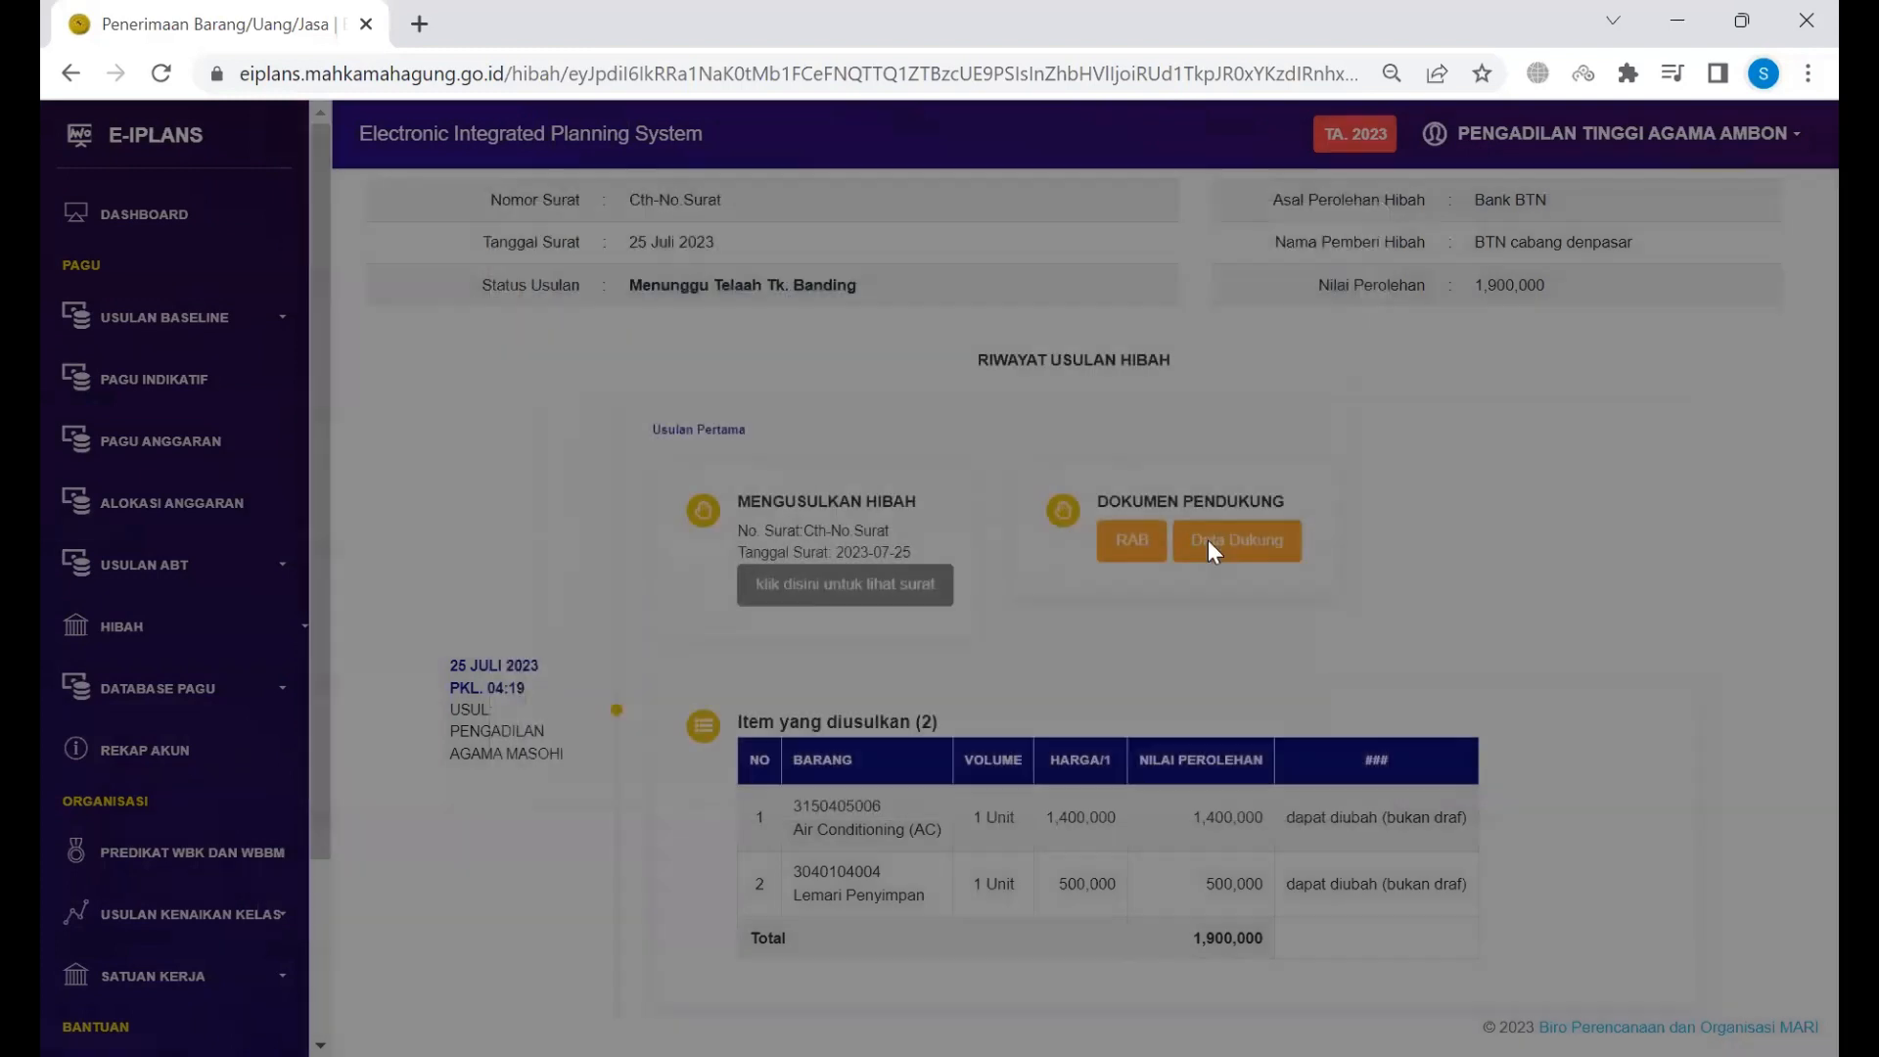
left_click(1138, 542)
scroll(1128, 548, "down", 5)
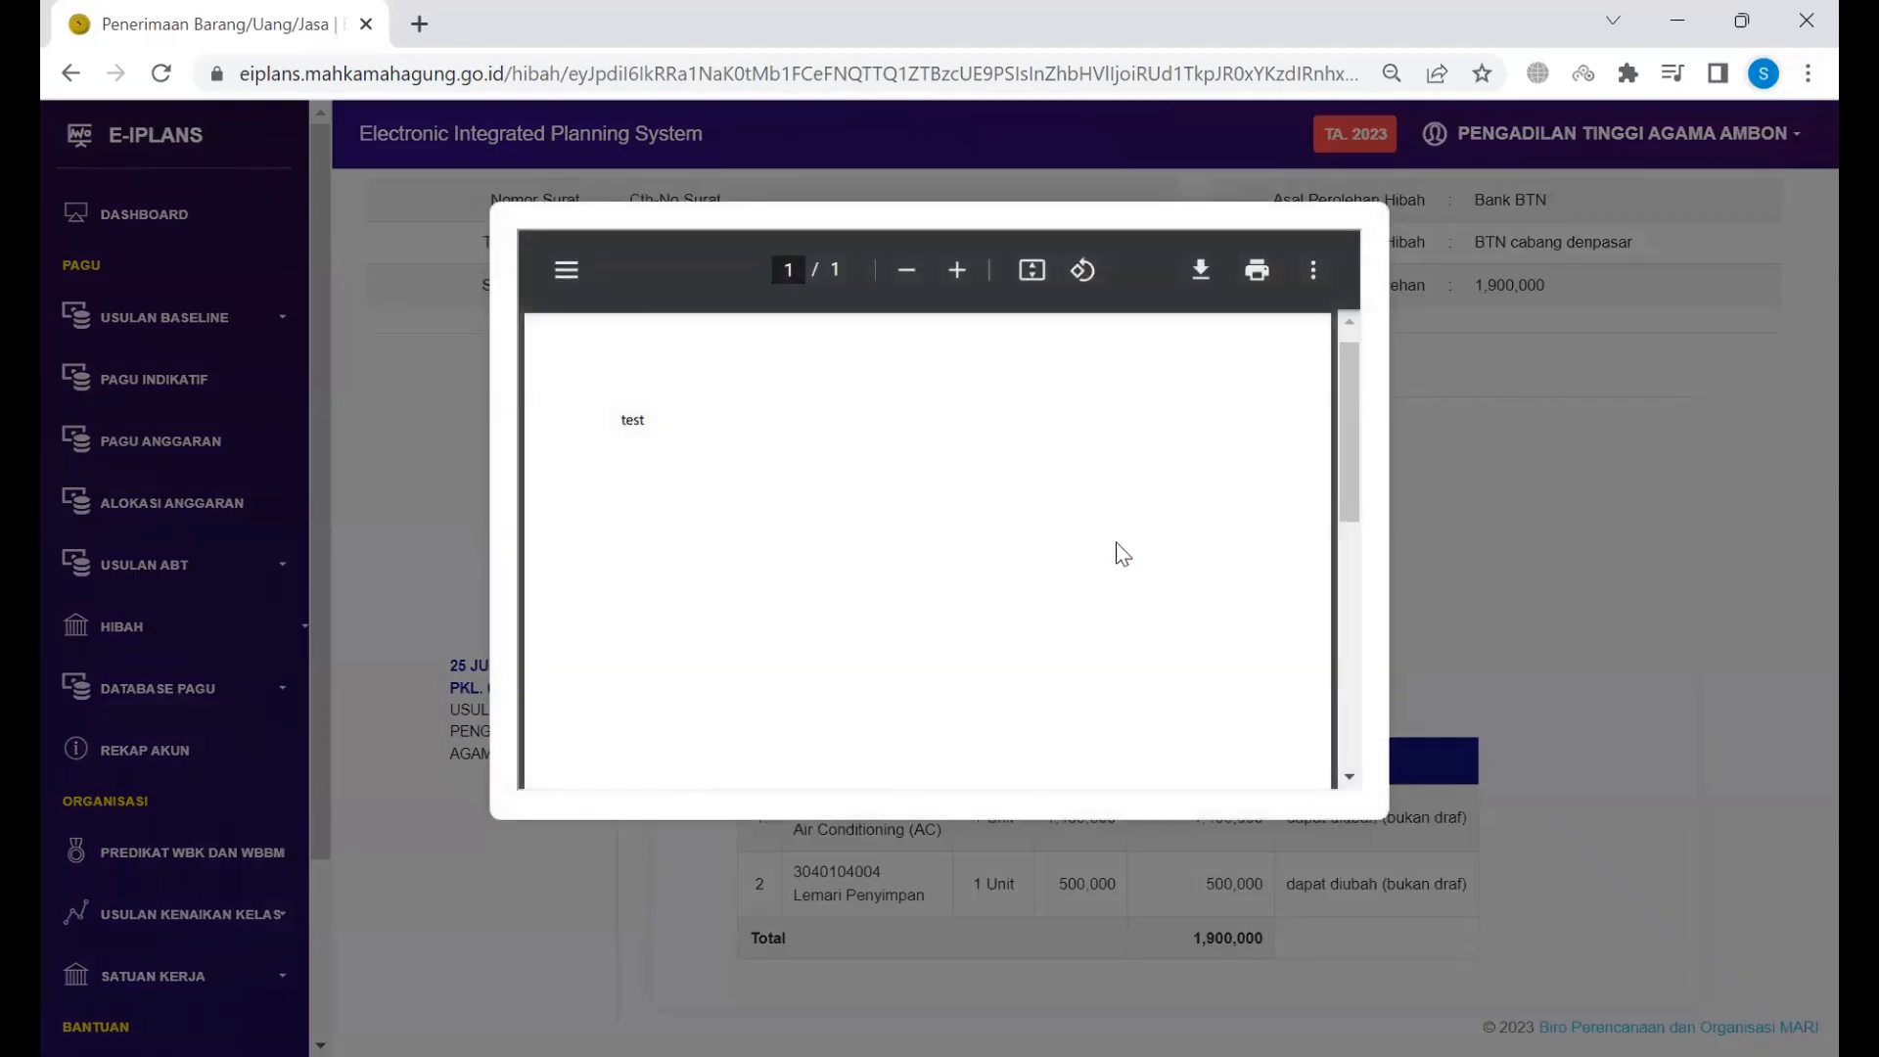
left_click(1685, 428)
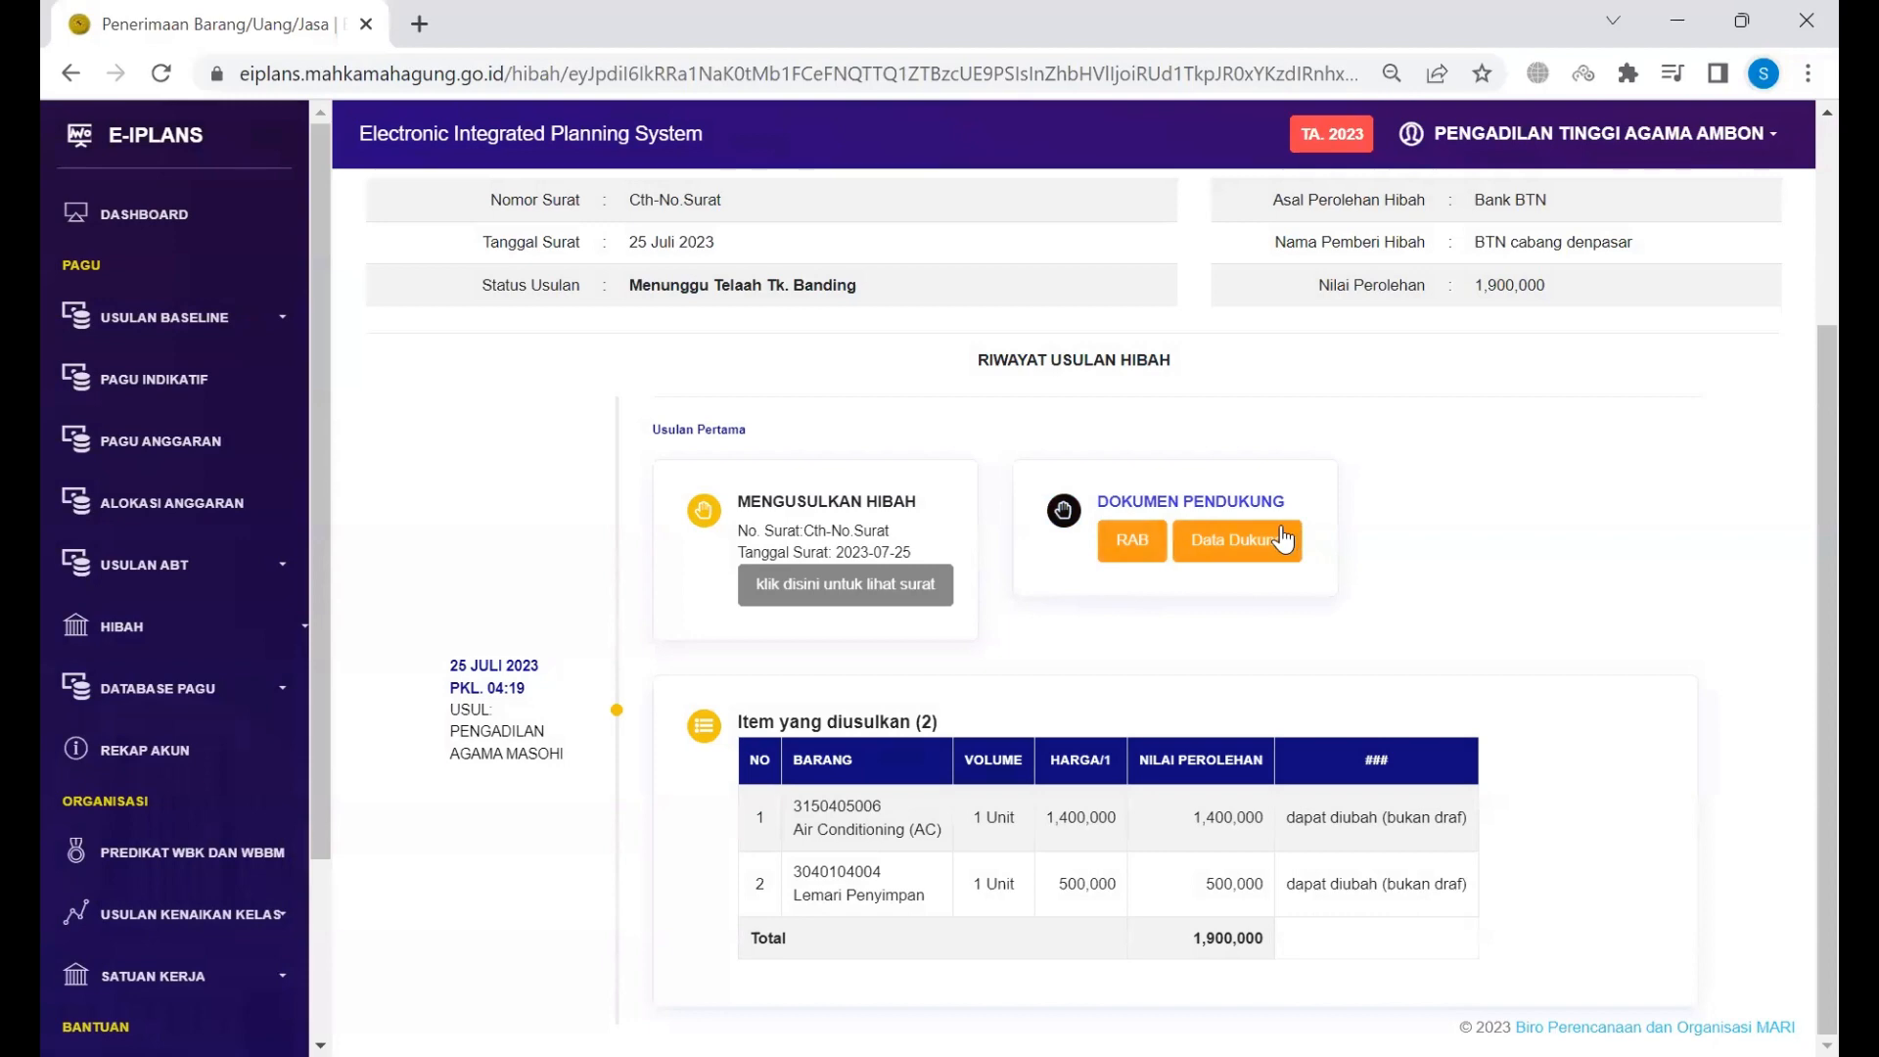
left_click(1282, 528)
left_click(1459, 483)
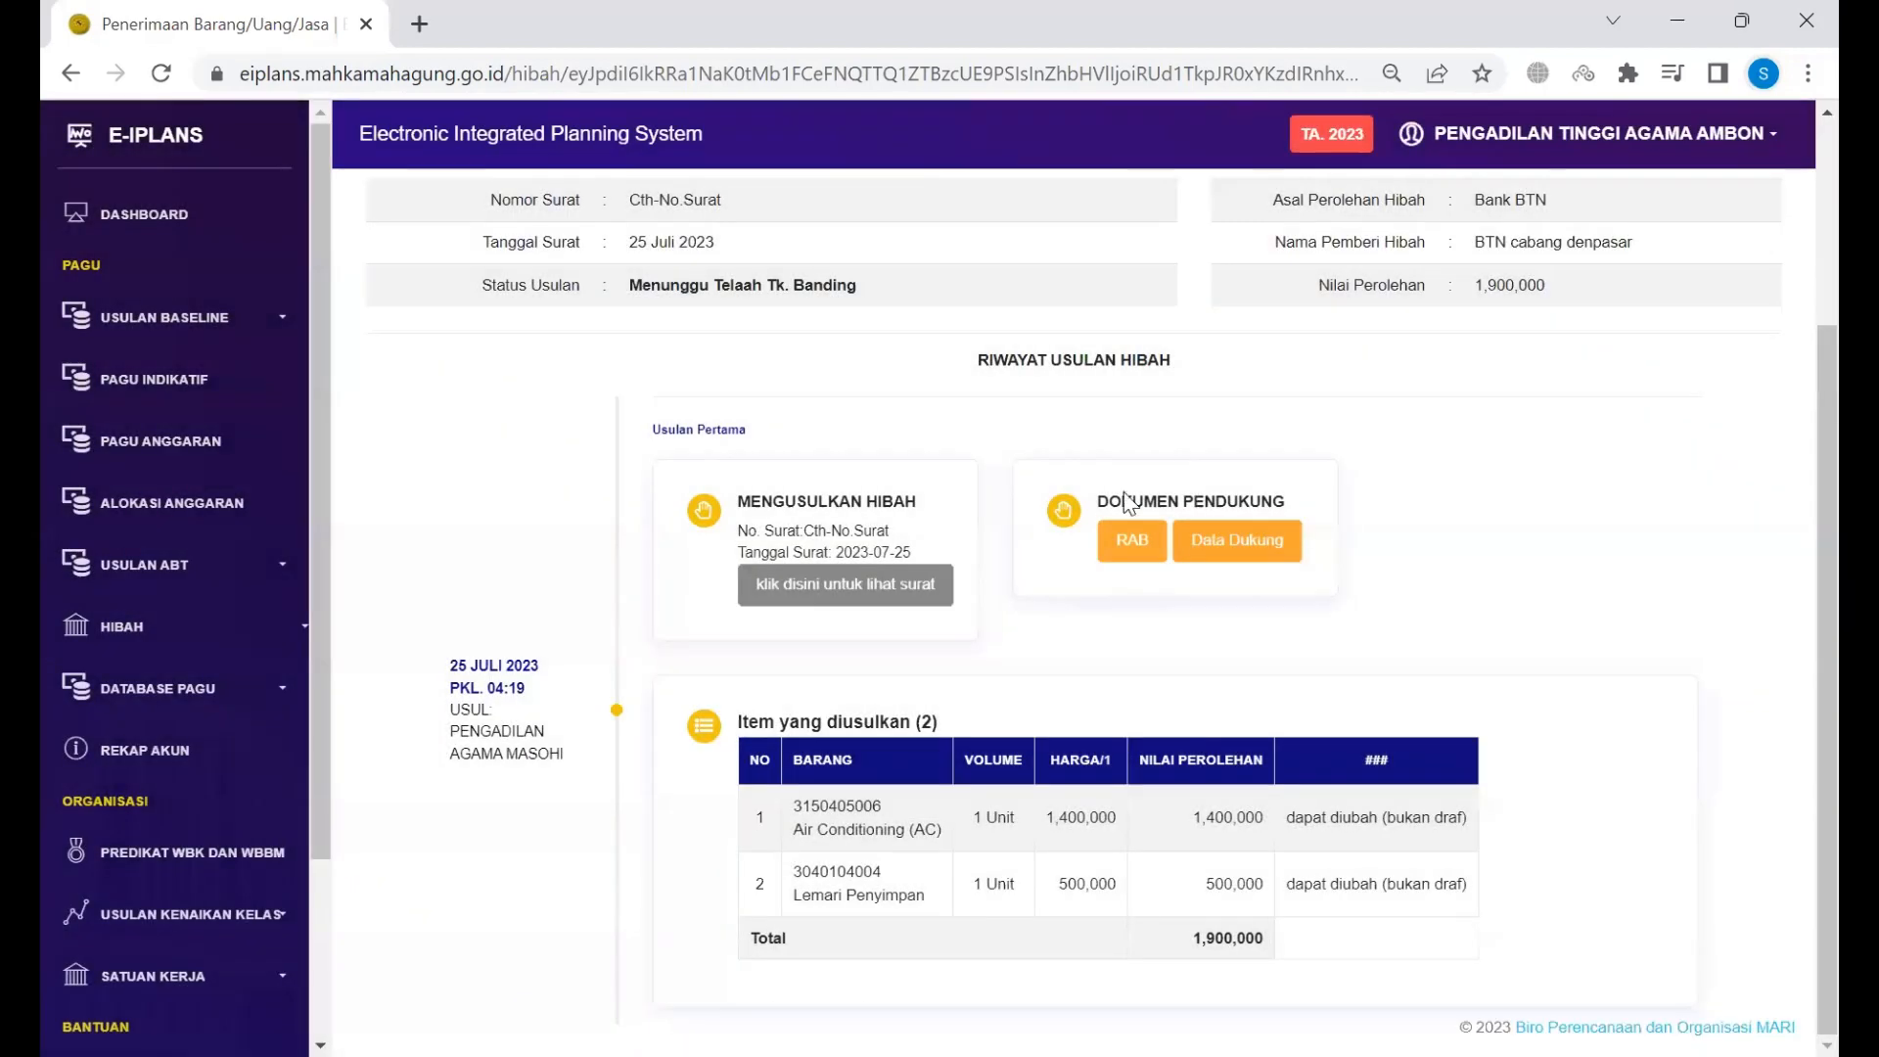
scroll(1057, 563, "up", 3)
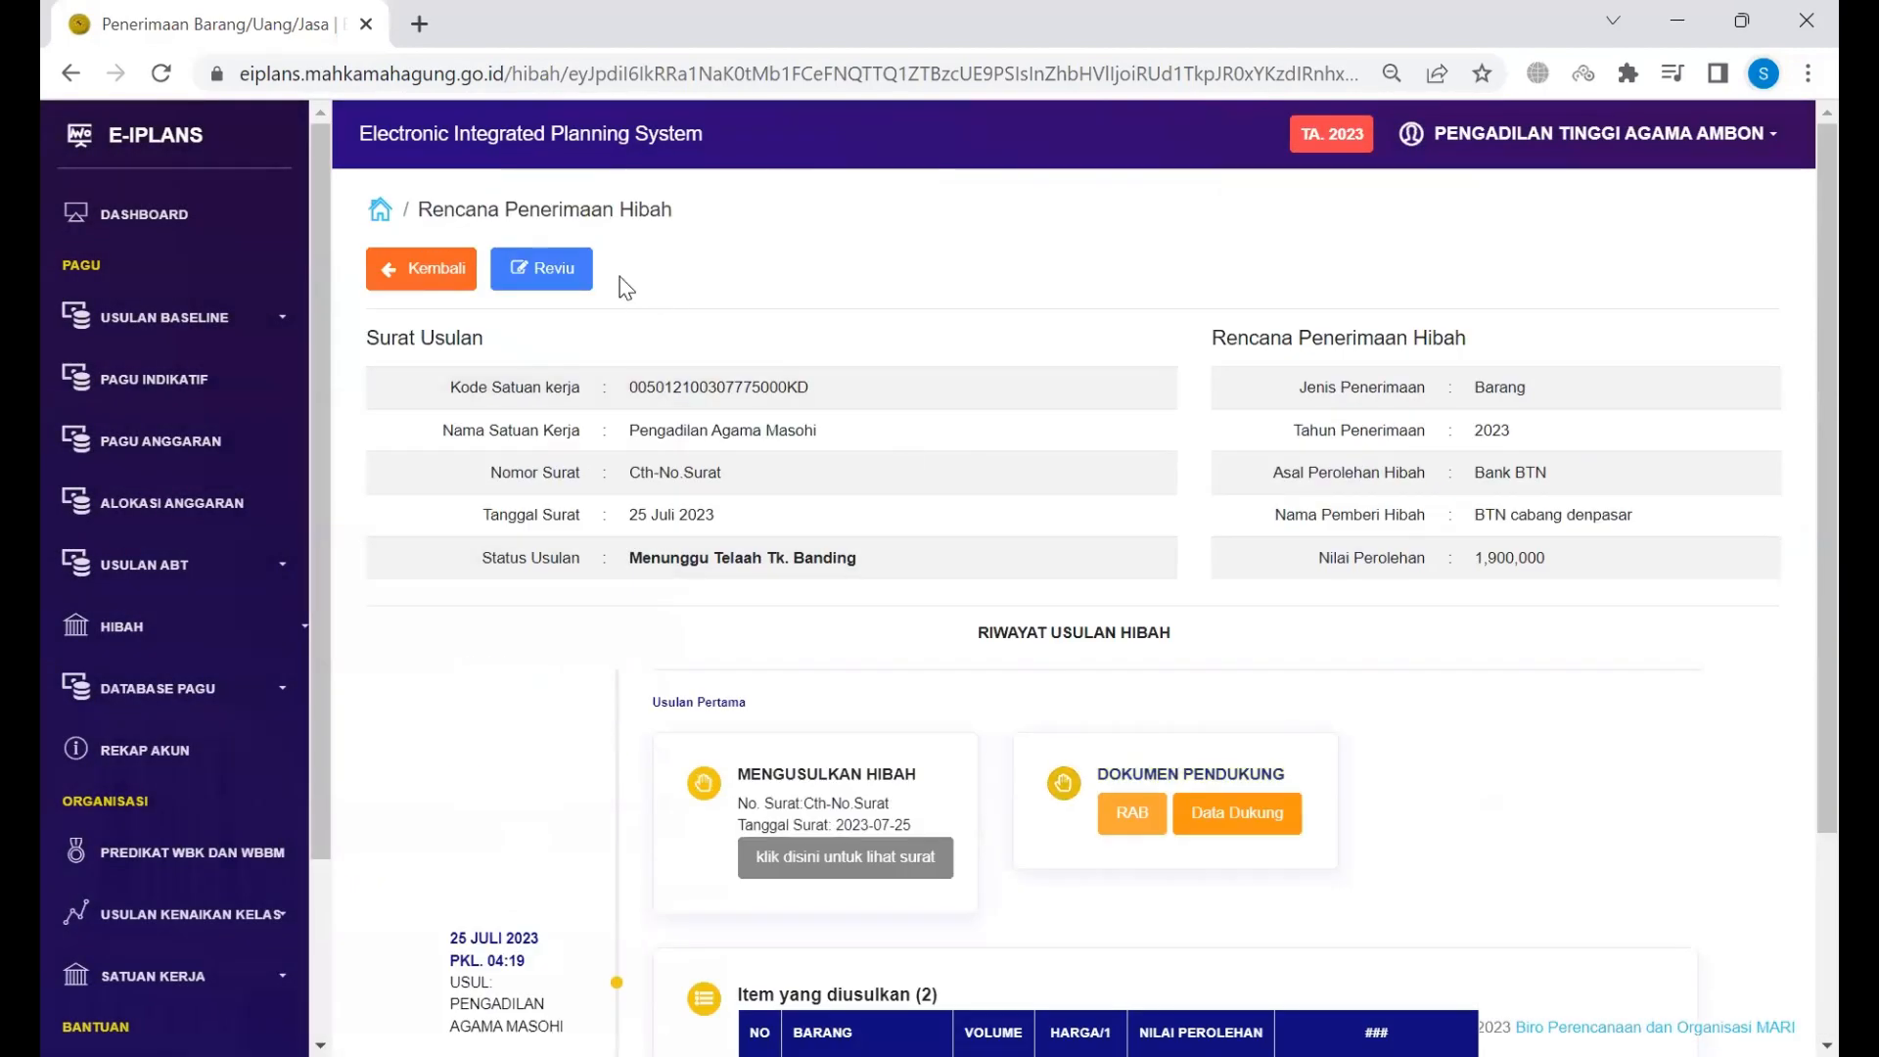
scroll(1099, 621, "down", 3)
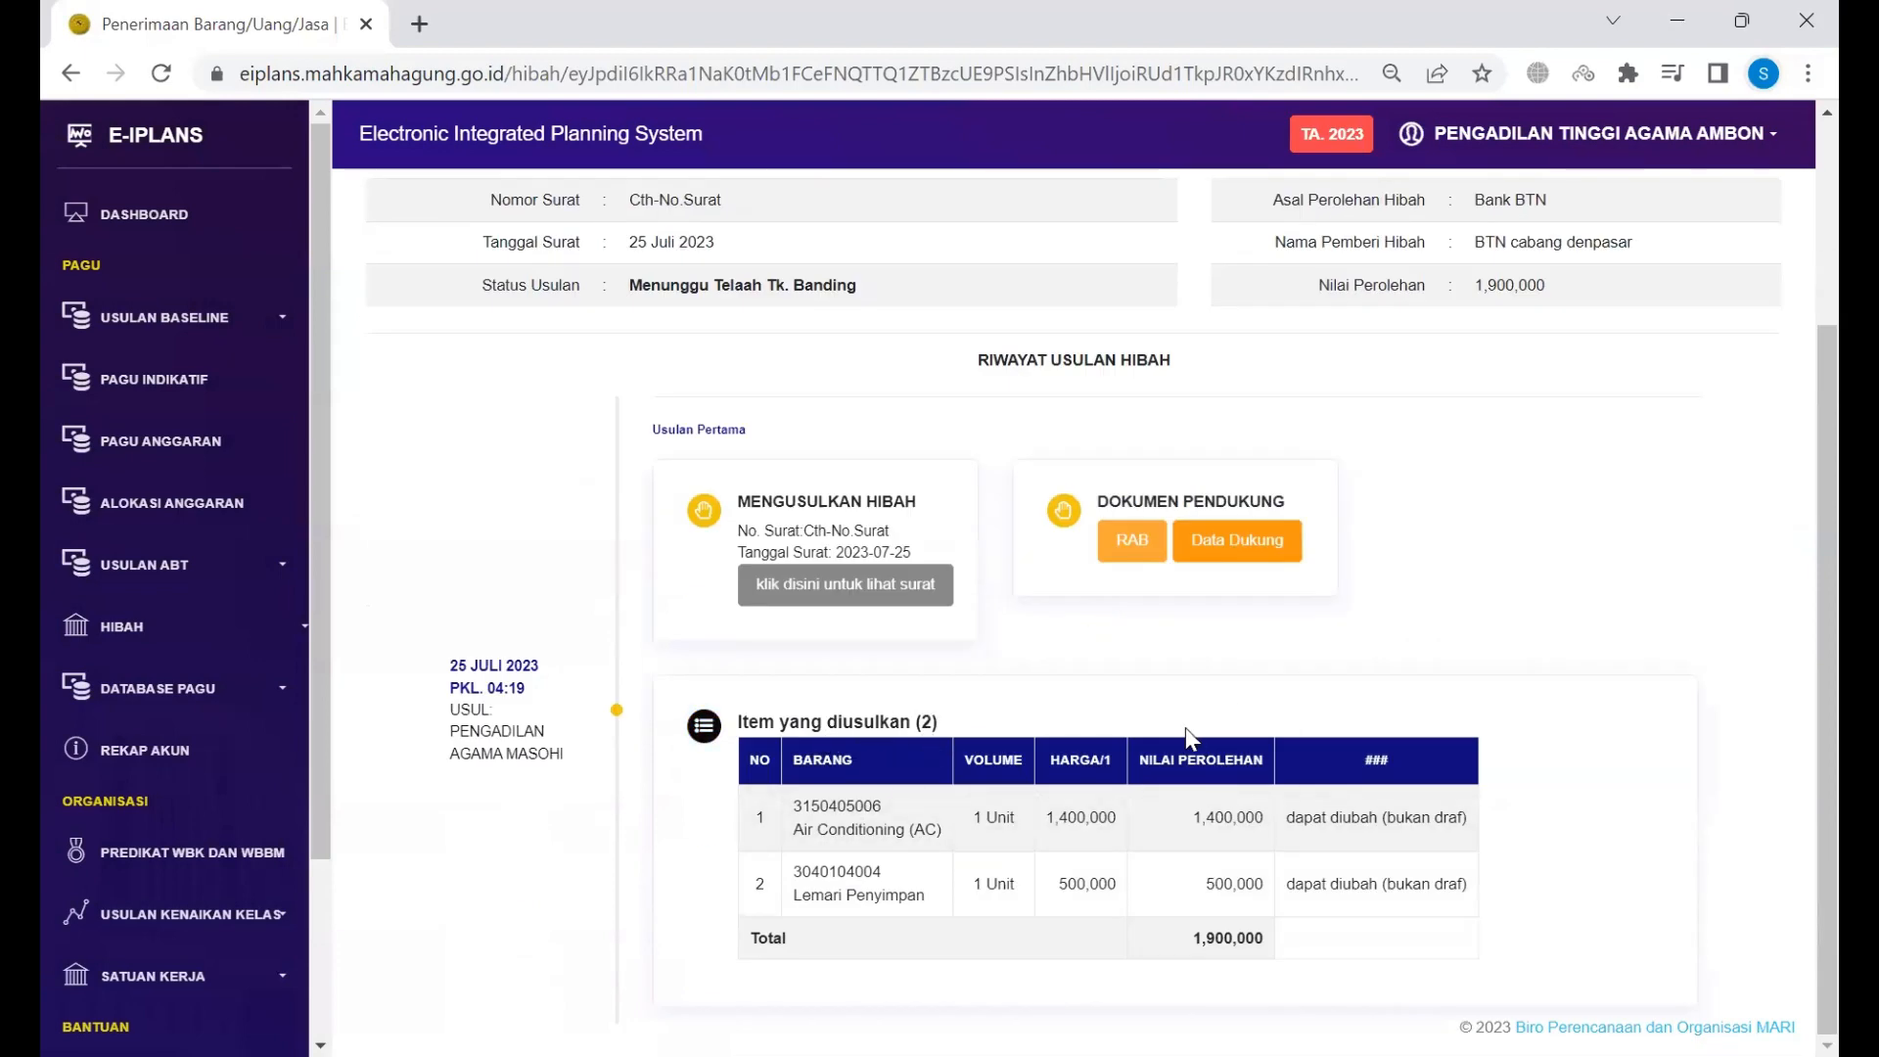
scroll(1184, 726, "up", 3)
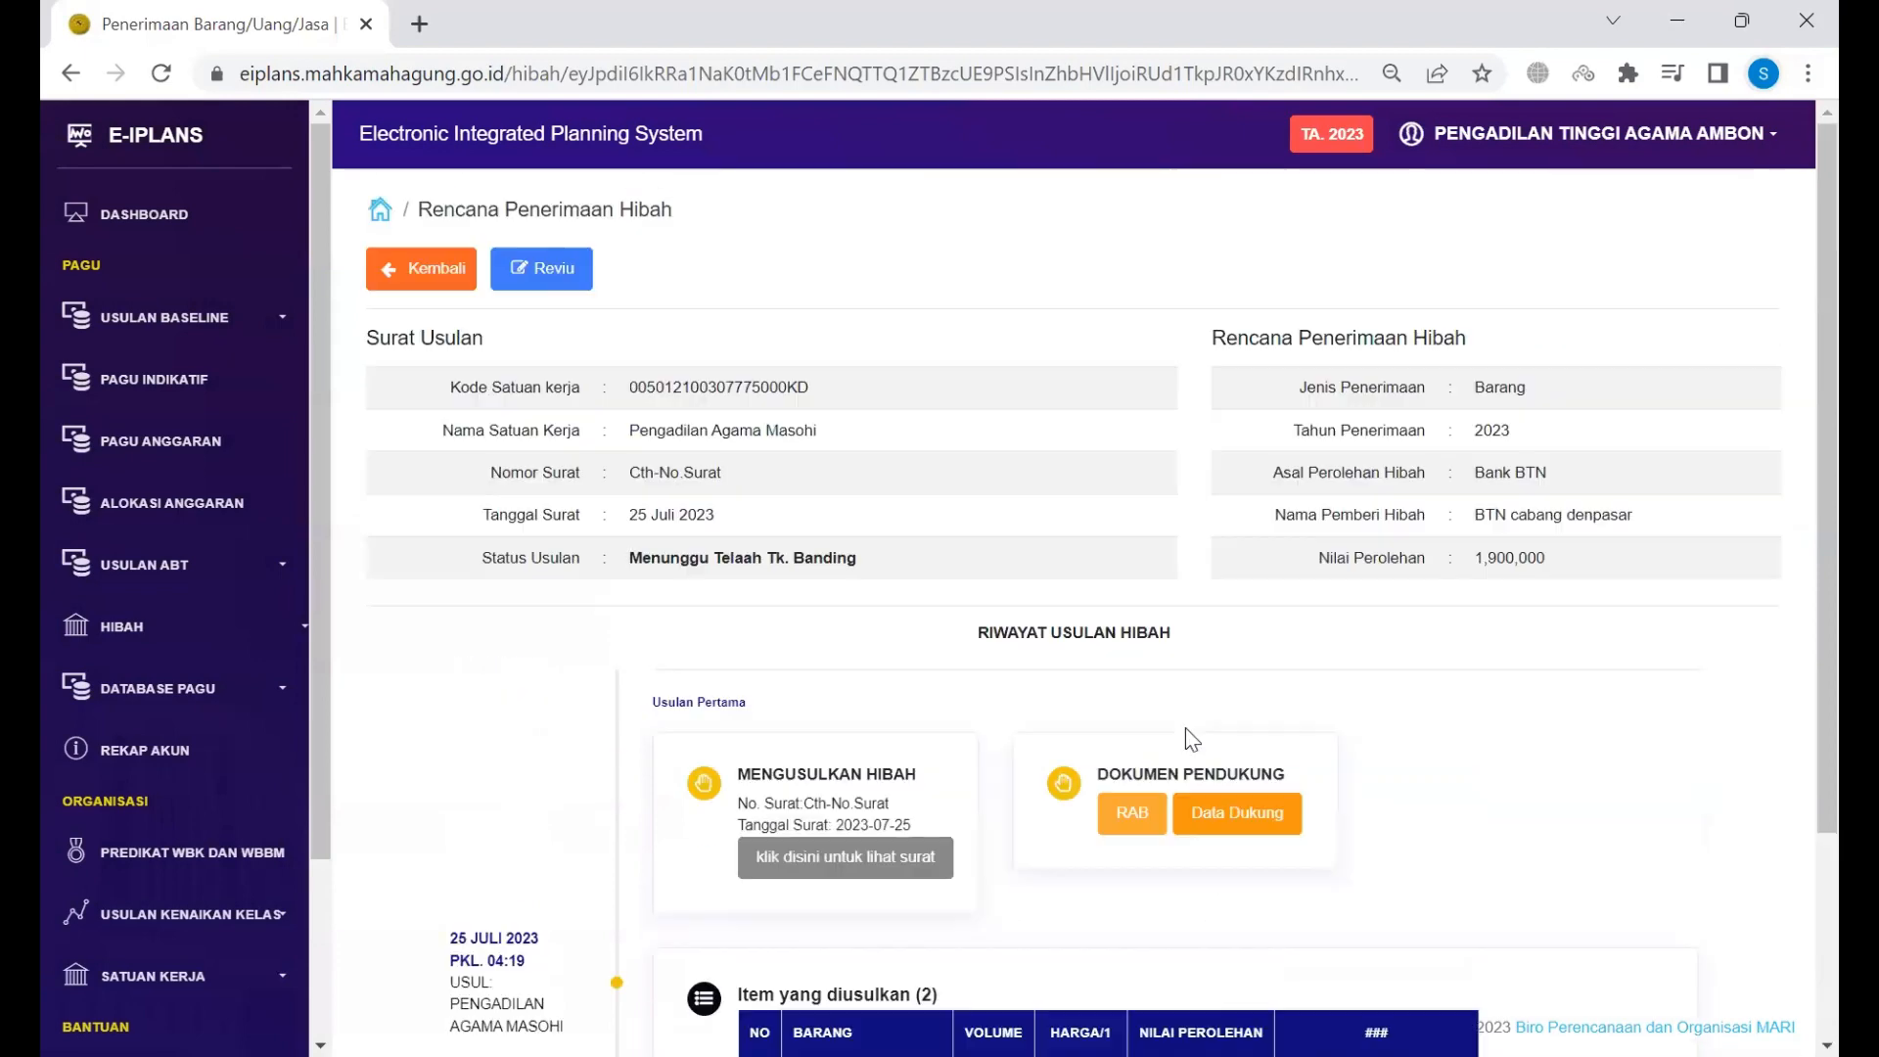
Step: Open the Telaah TK. Banding review and close the Air Conditioning check form unsaved
left_click(579, 266)
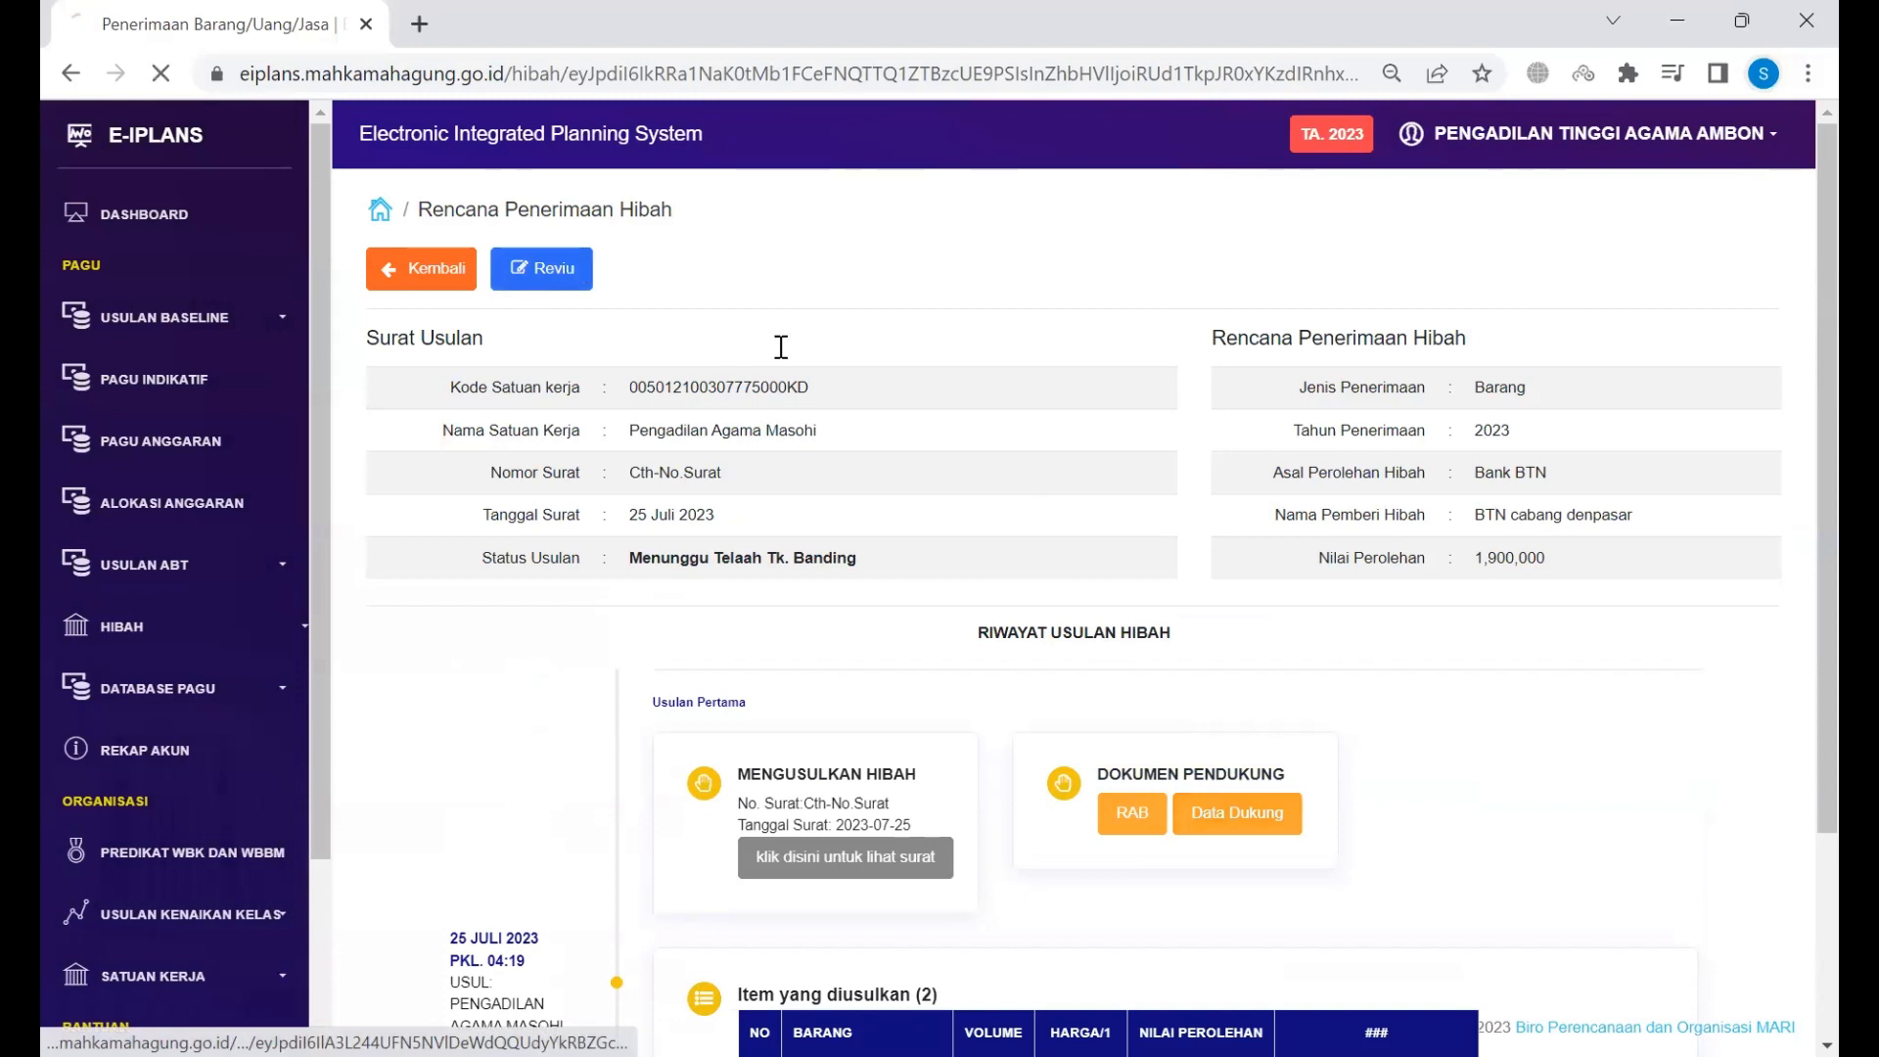
scroll(840, 451, "right", 2)
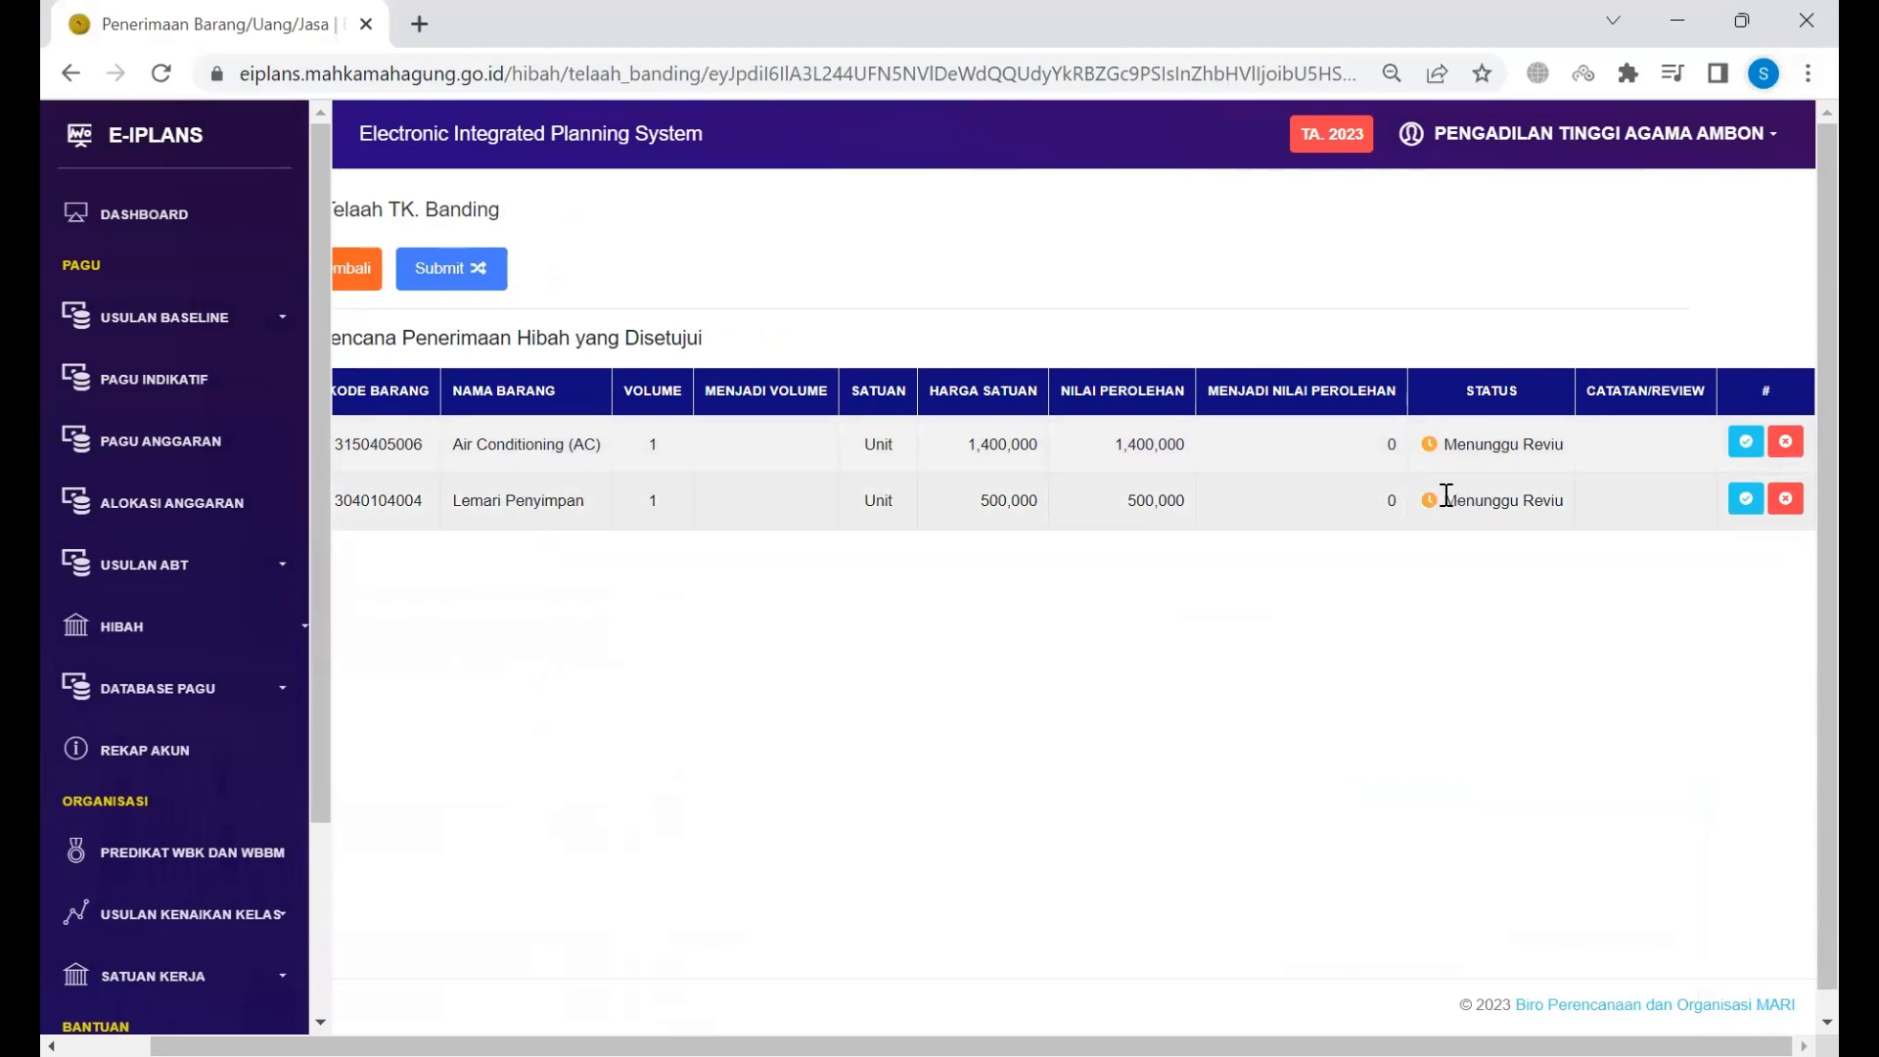
scroll(1446, 495, "left", 2)
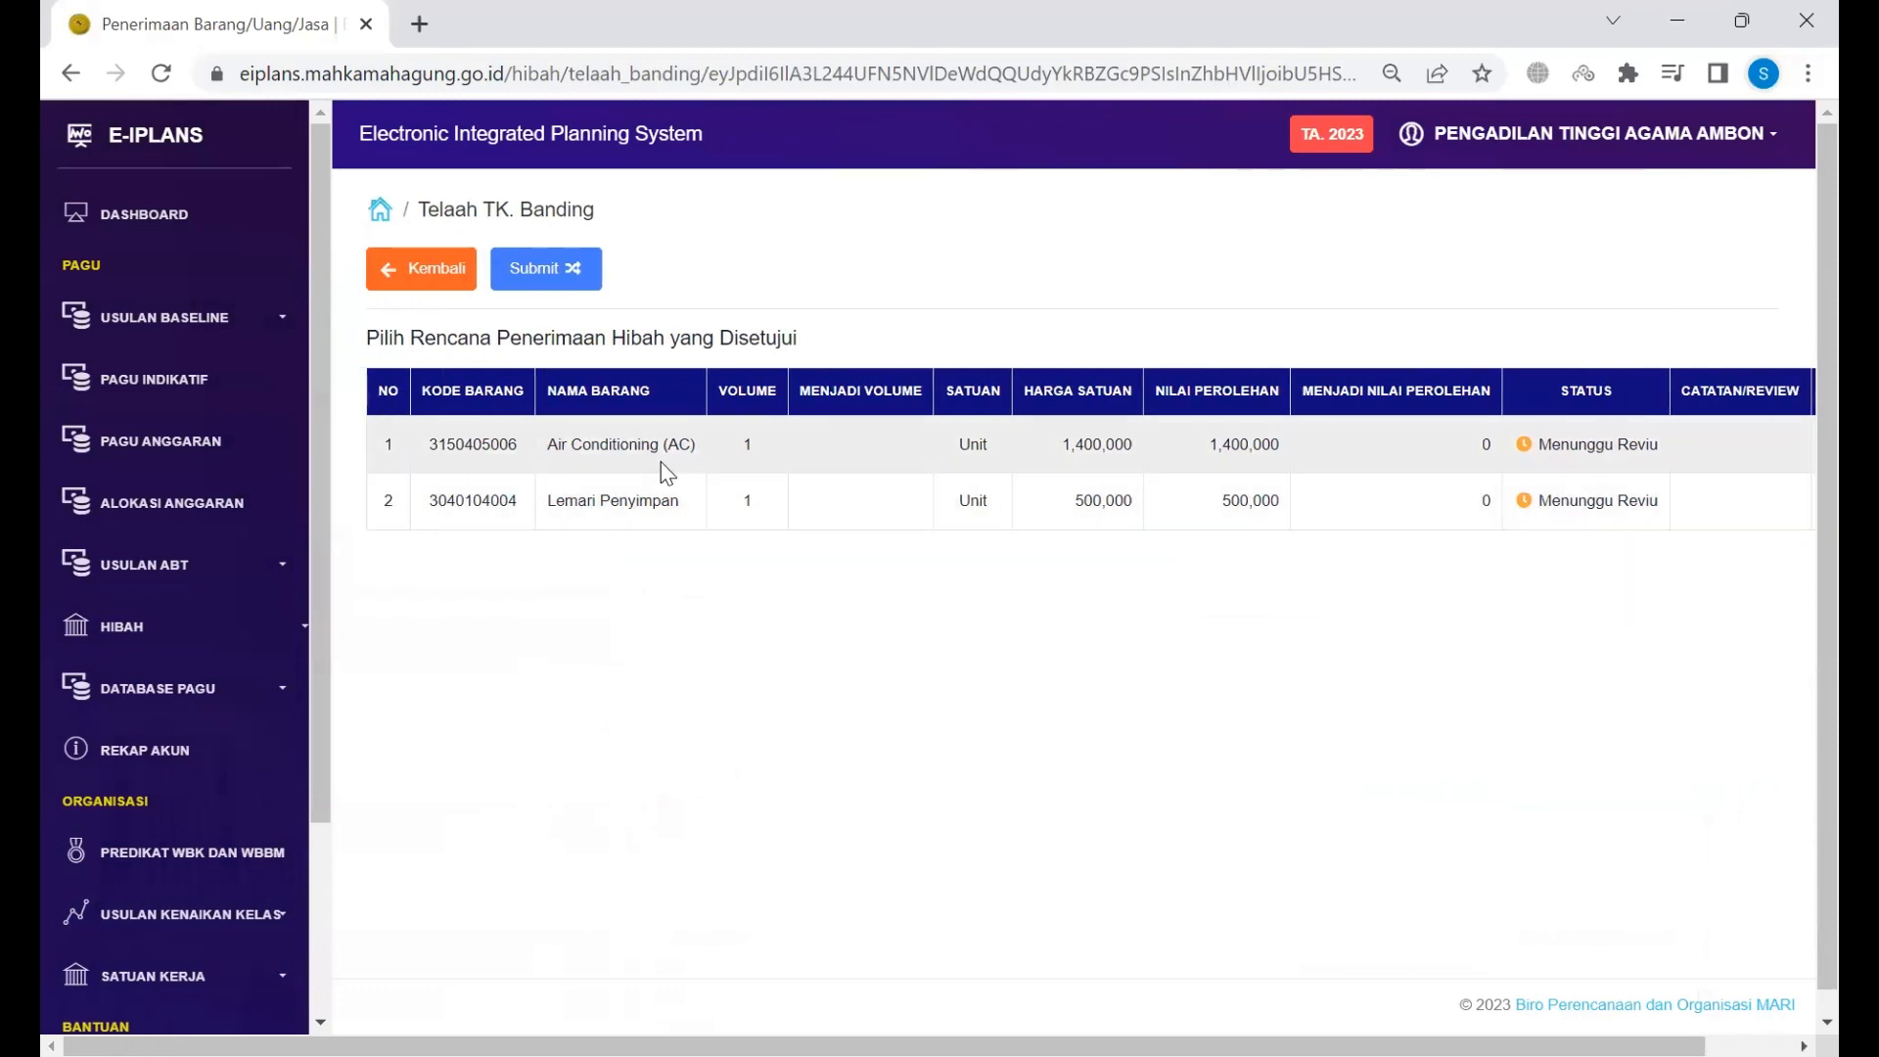
left_click_drag(620, 442, 658, 445)
scroll(1045, 492, "right", 2)
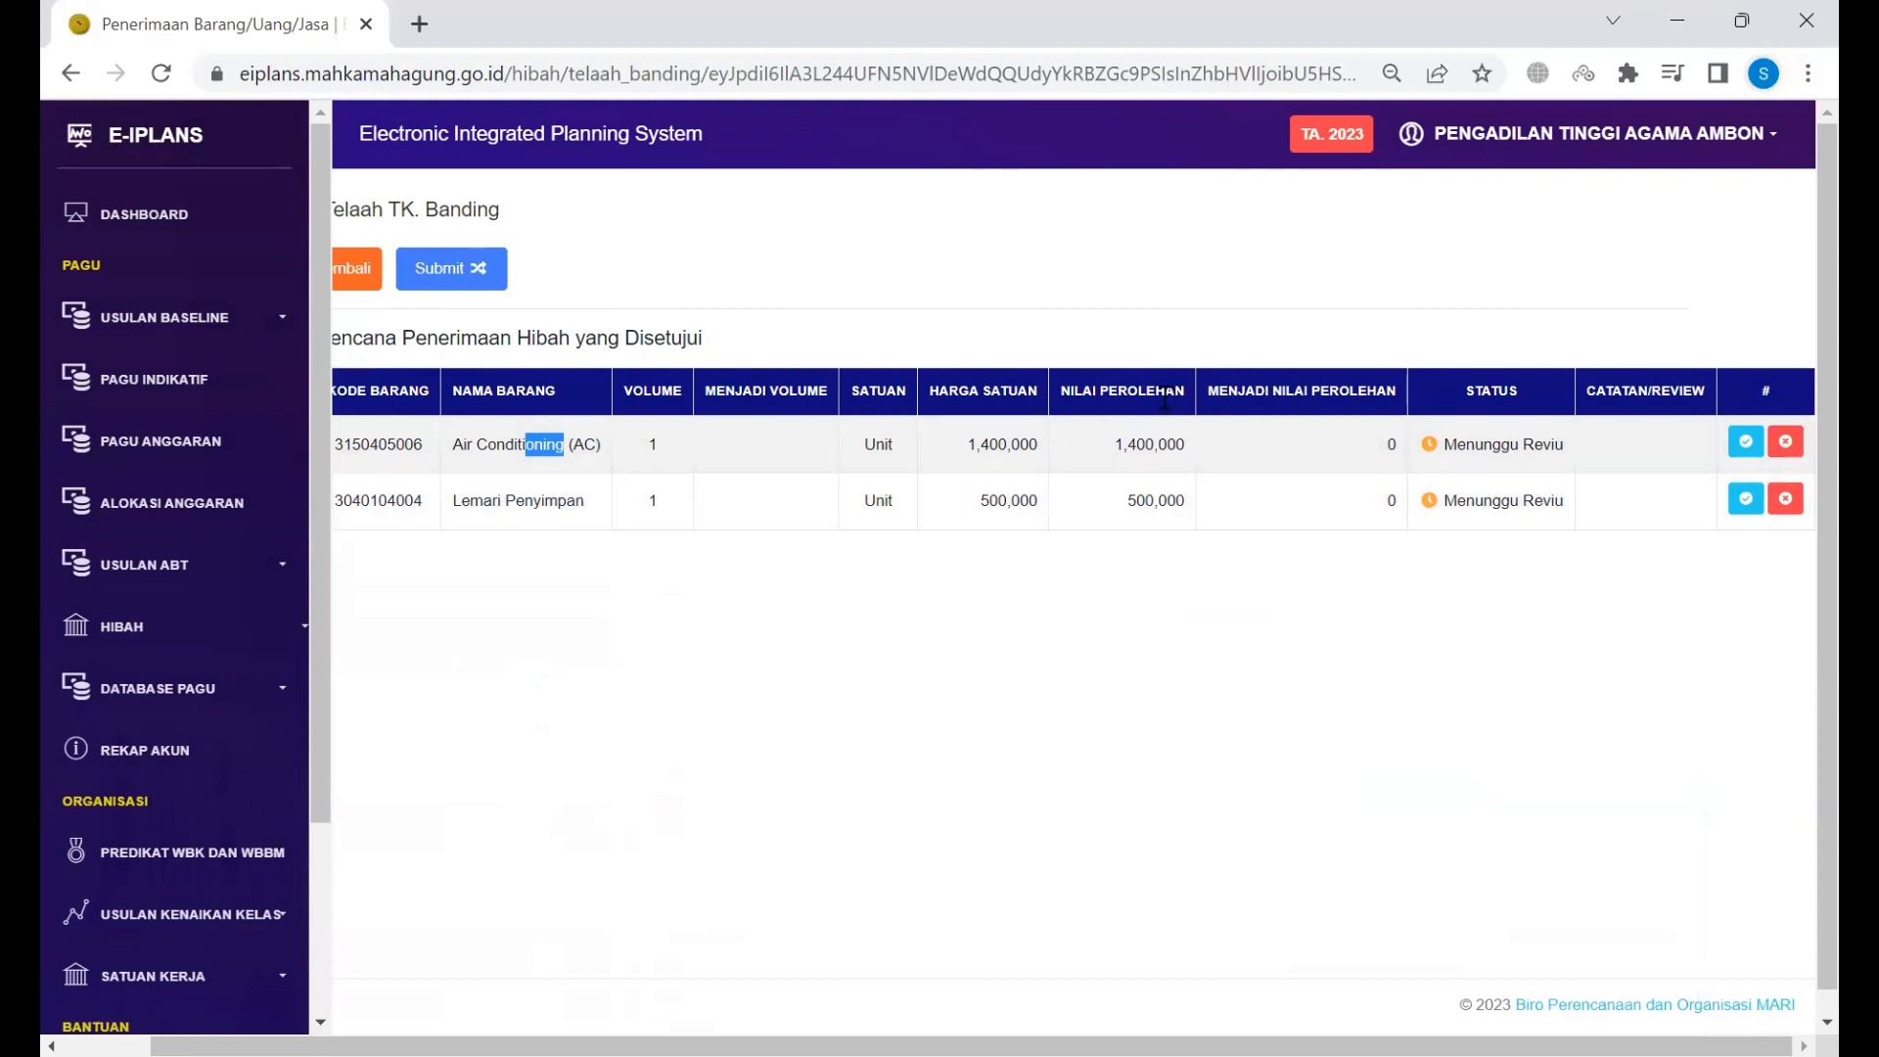
left_click(1406, 502)
left_click(1746, 442)
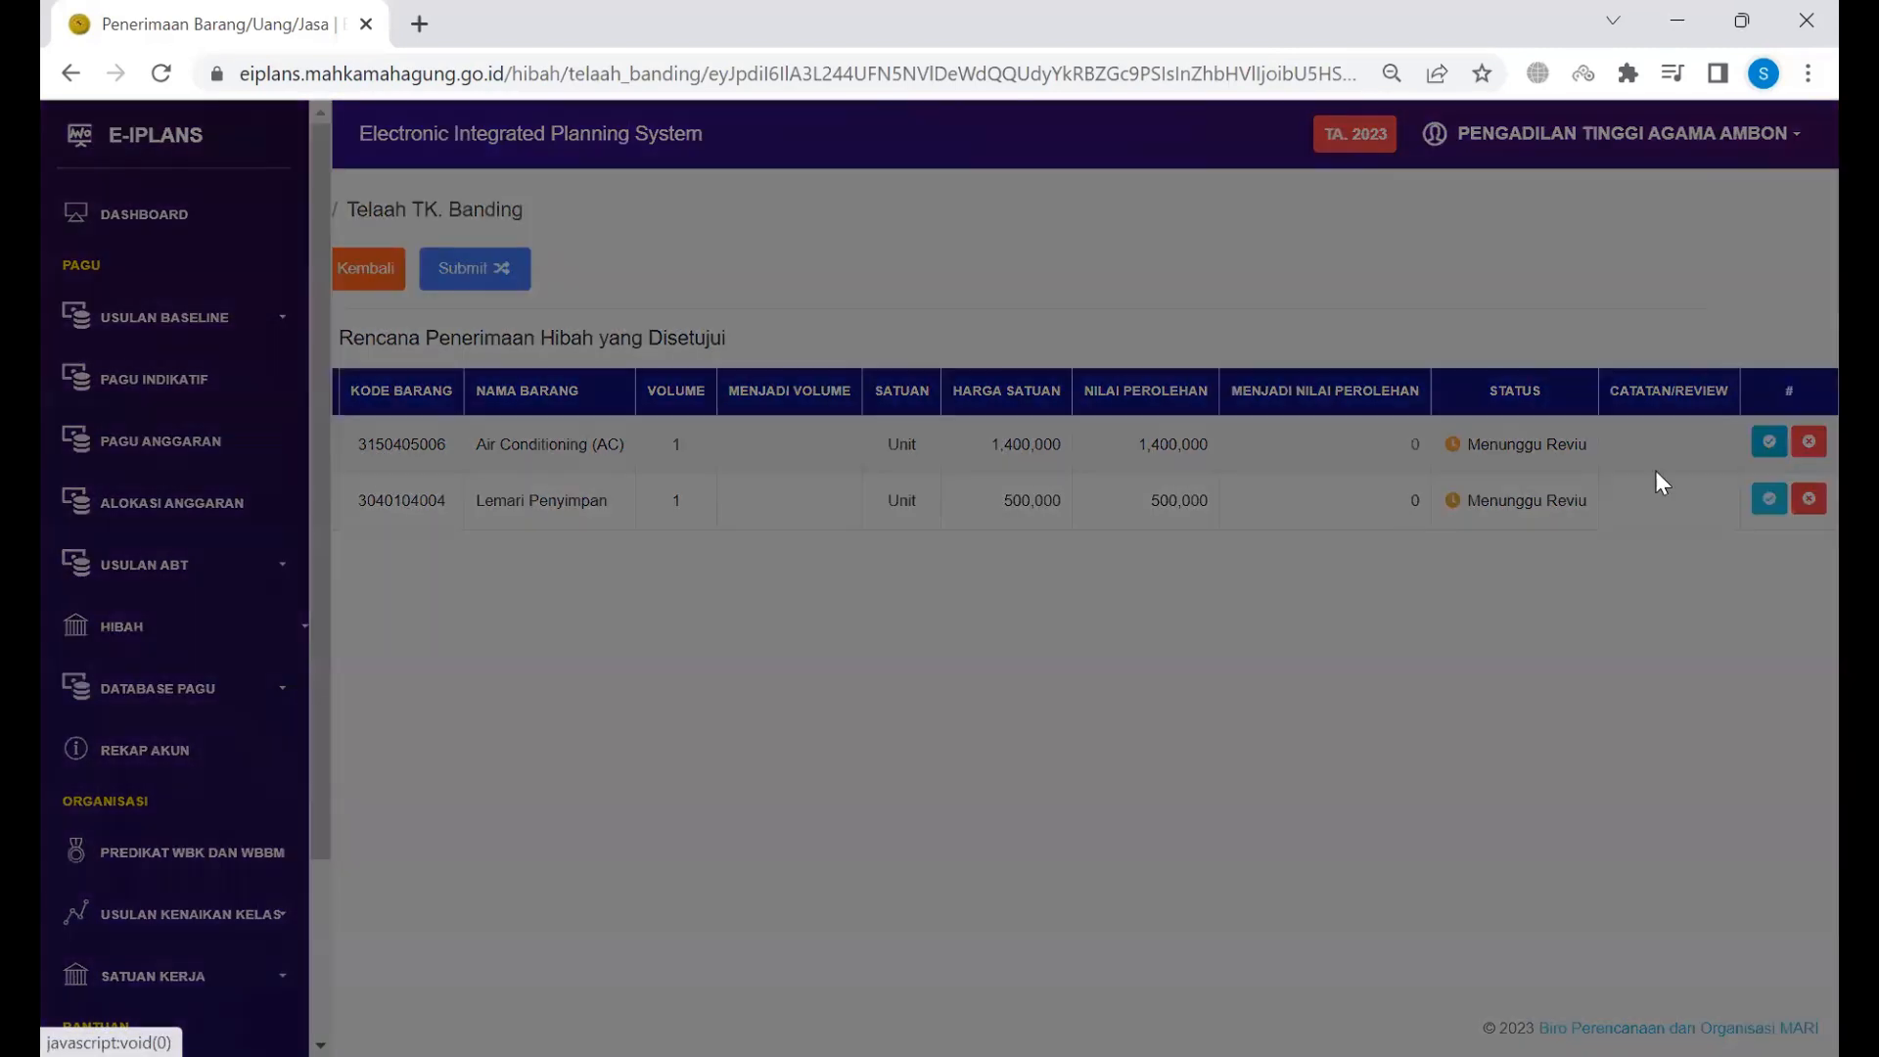
left_click(1196, 230)
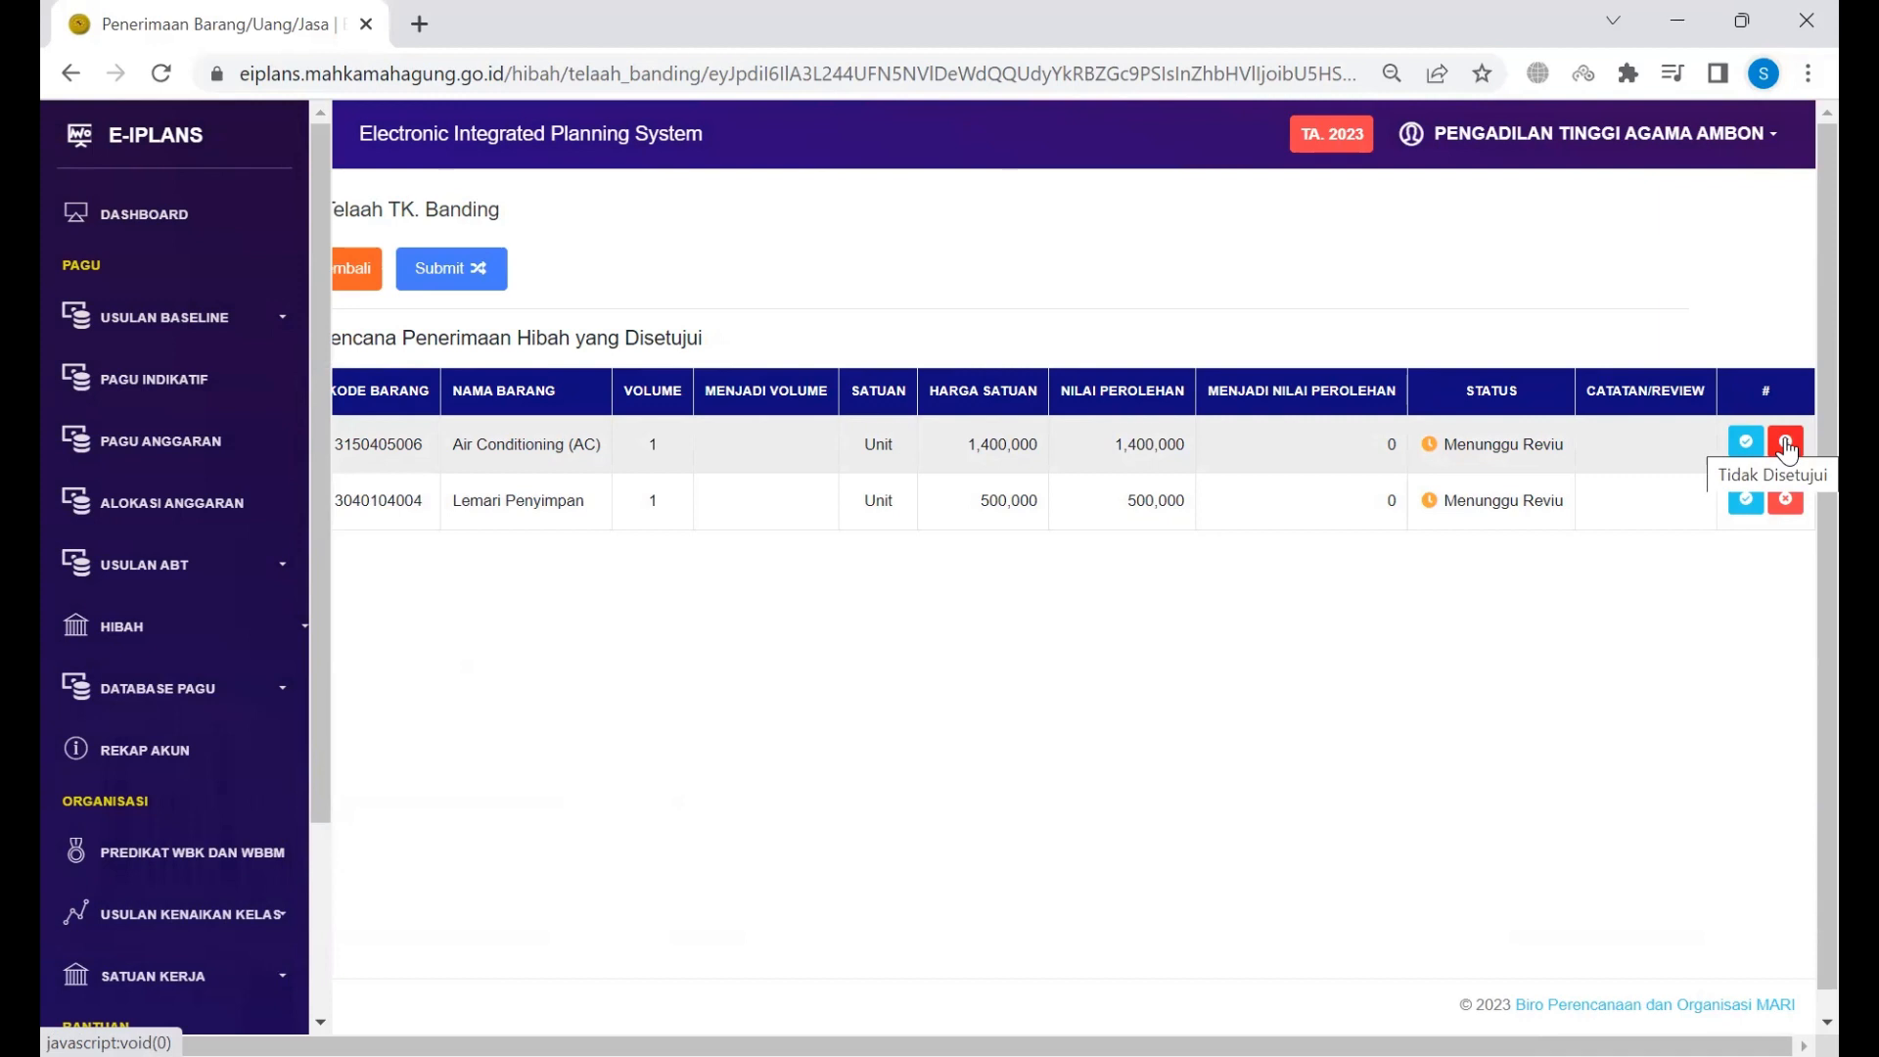
Step: Abandon rejecting Air Conditioning with reason 'Alasan' and open its approval form instead
left_click(1785, 445)
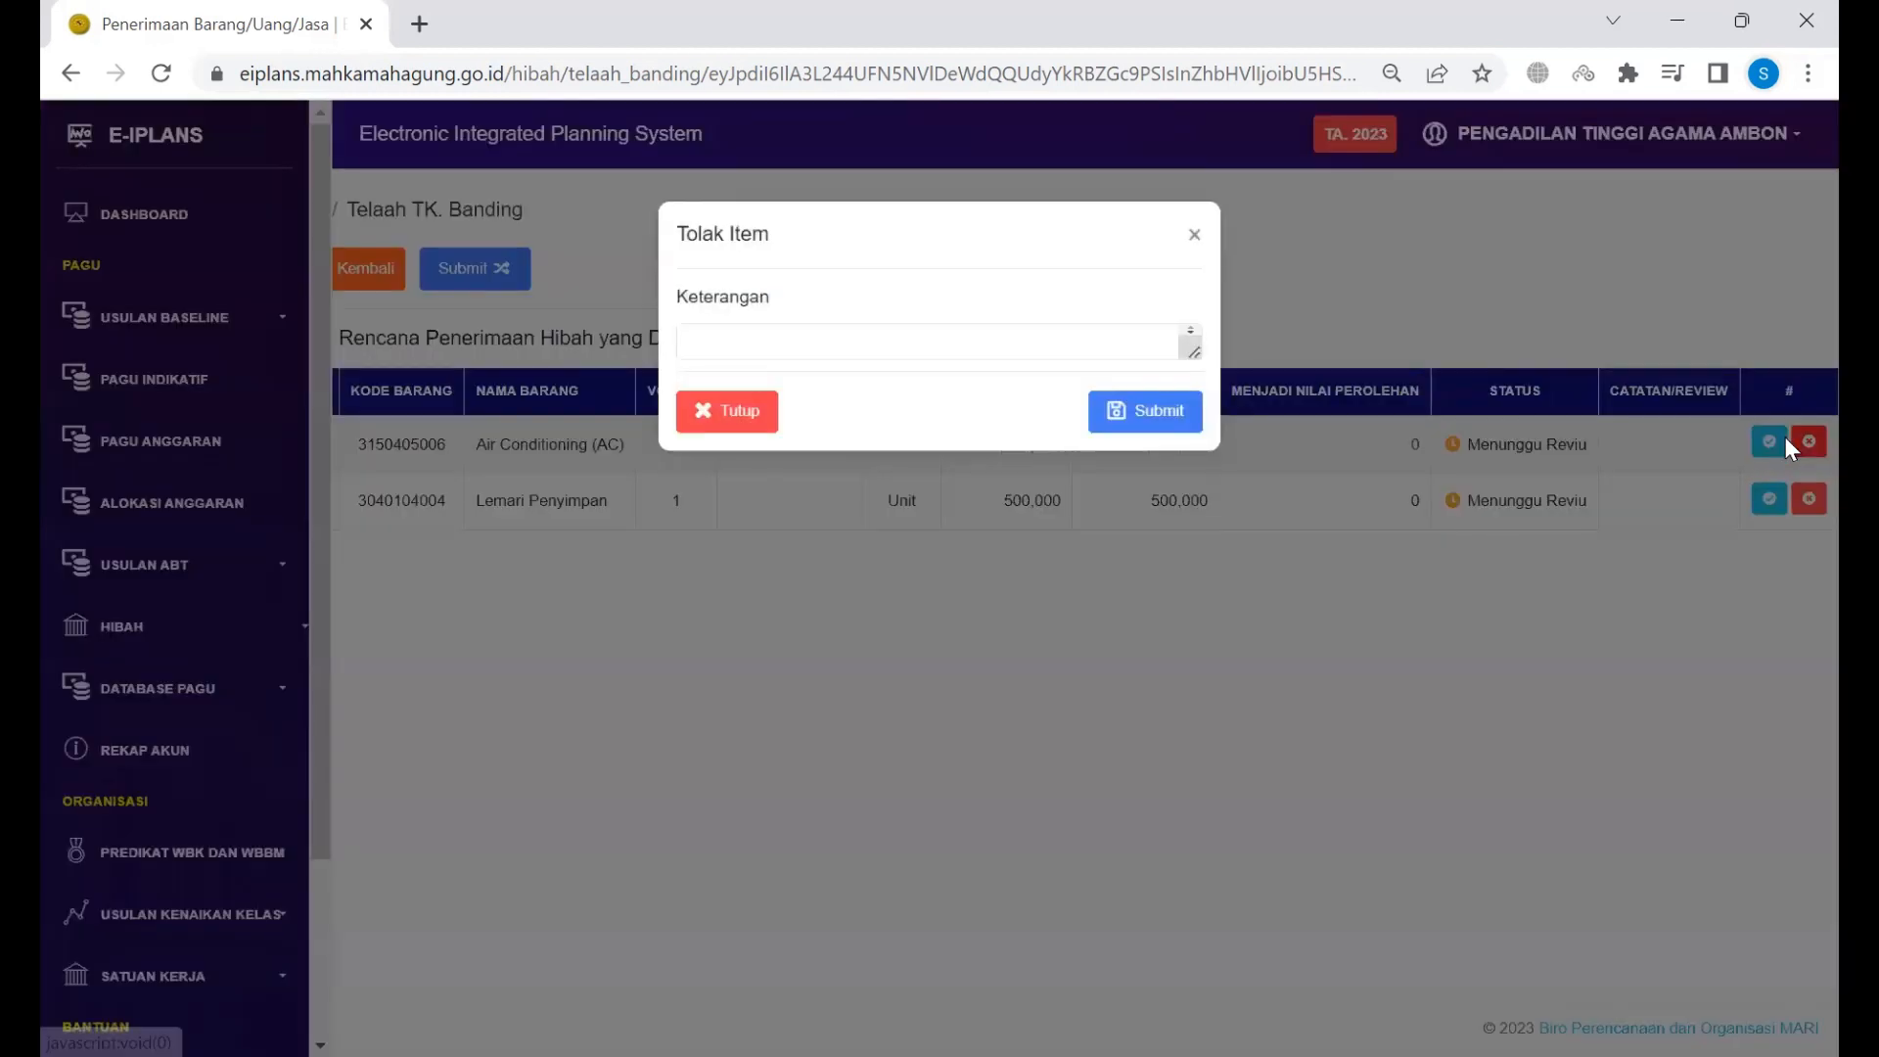
left_click(1008, 336)
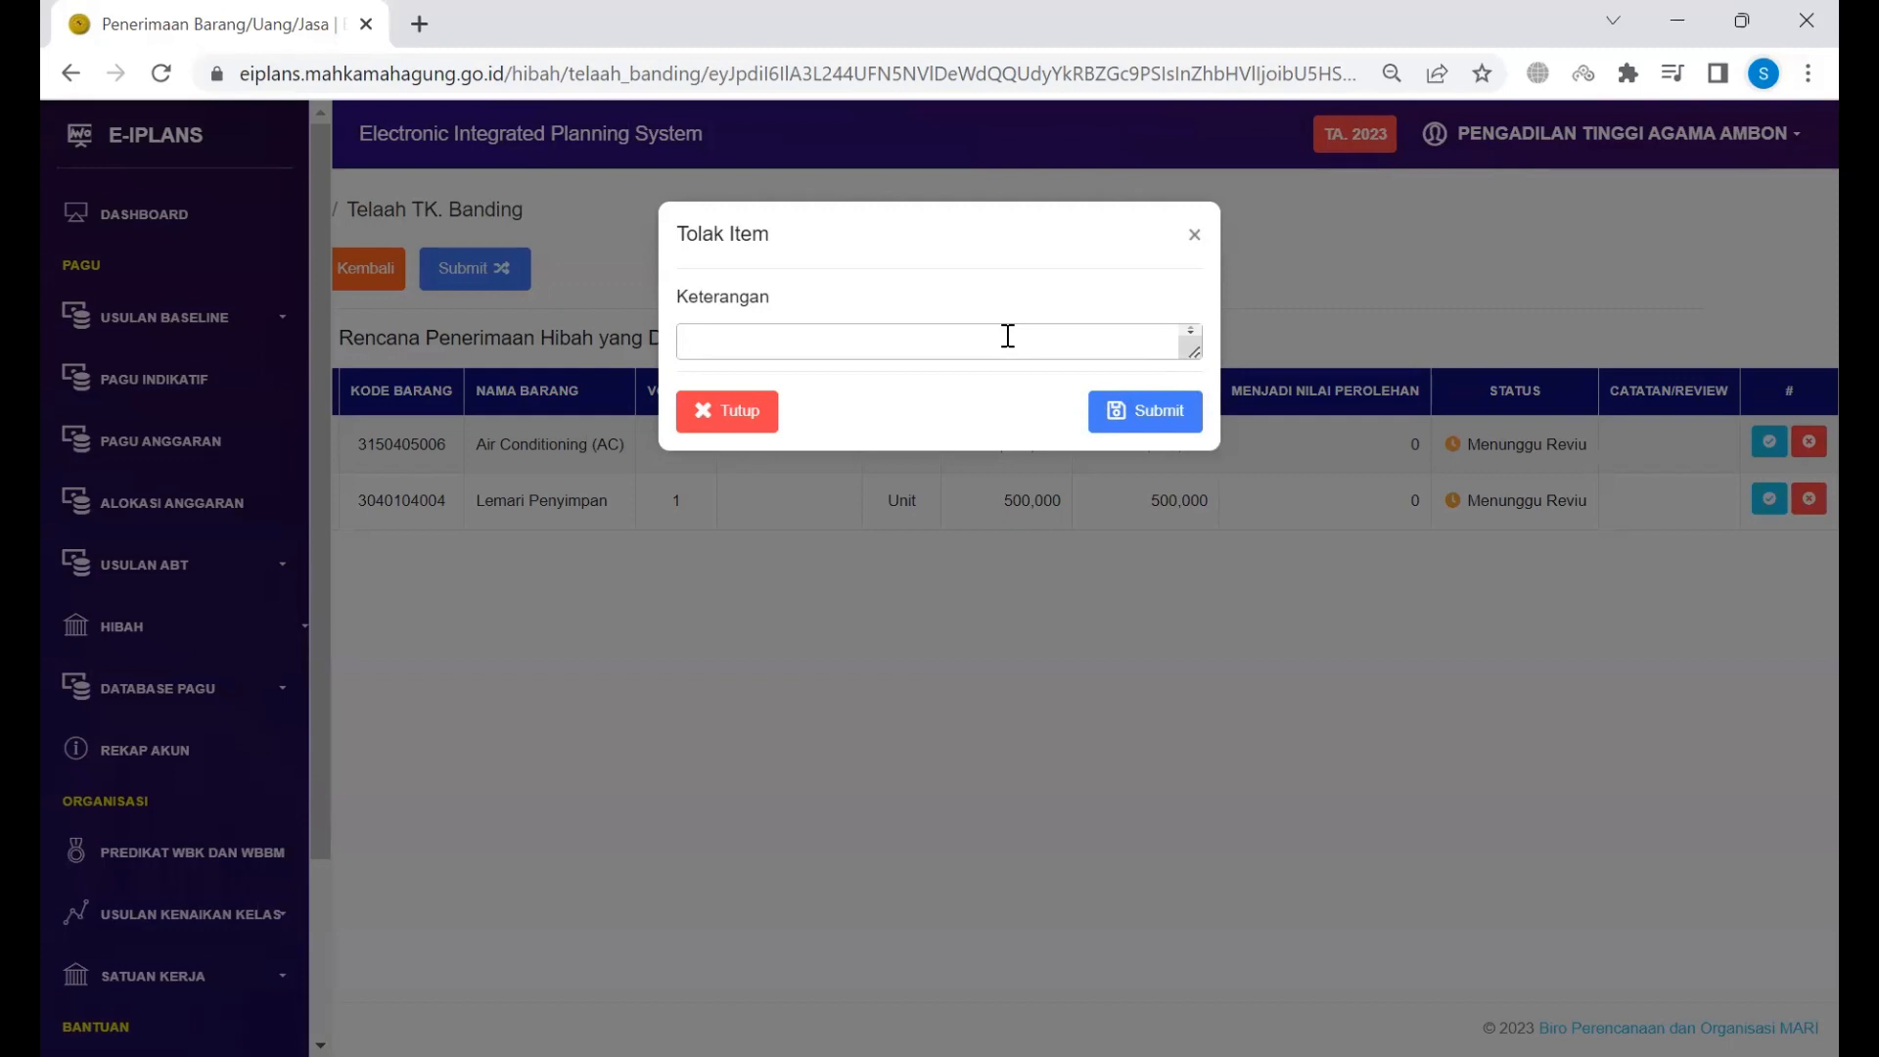
type("ALasan")
key("ctrl+a")
type("Alasan")
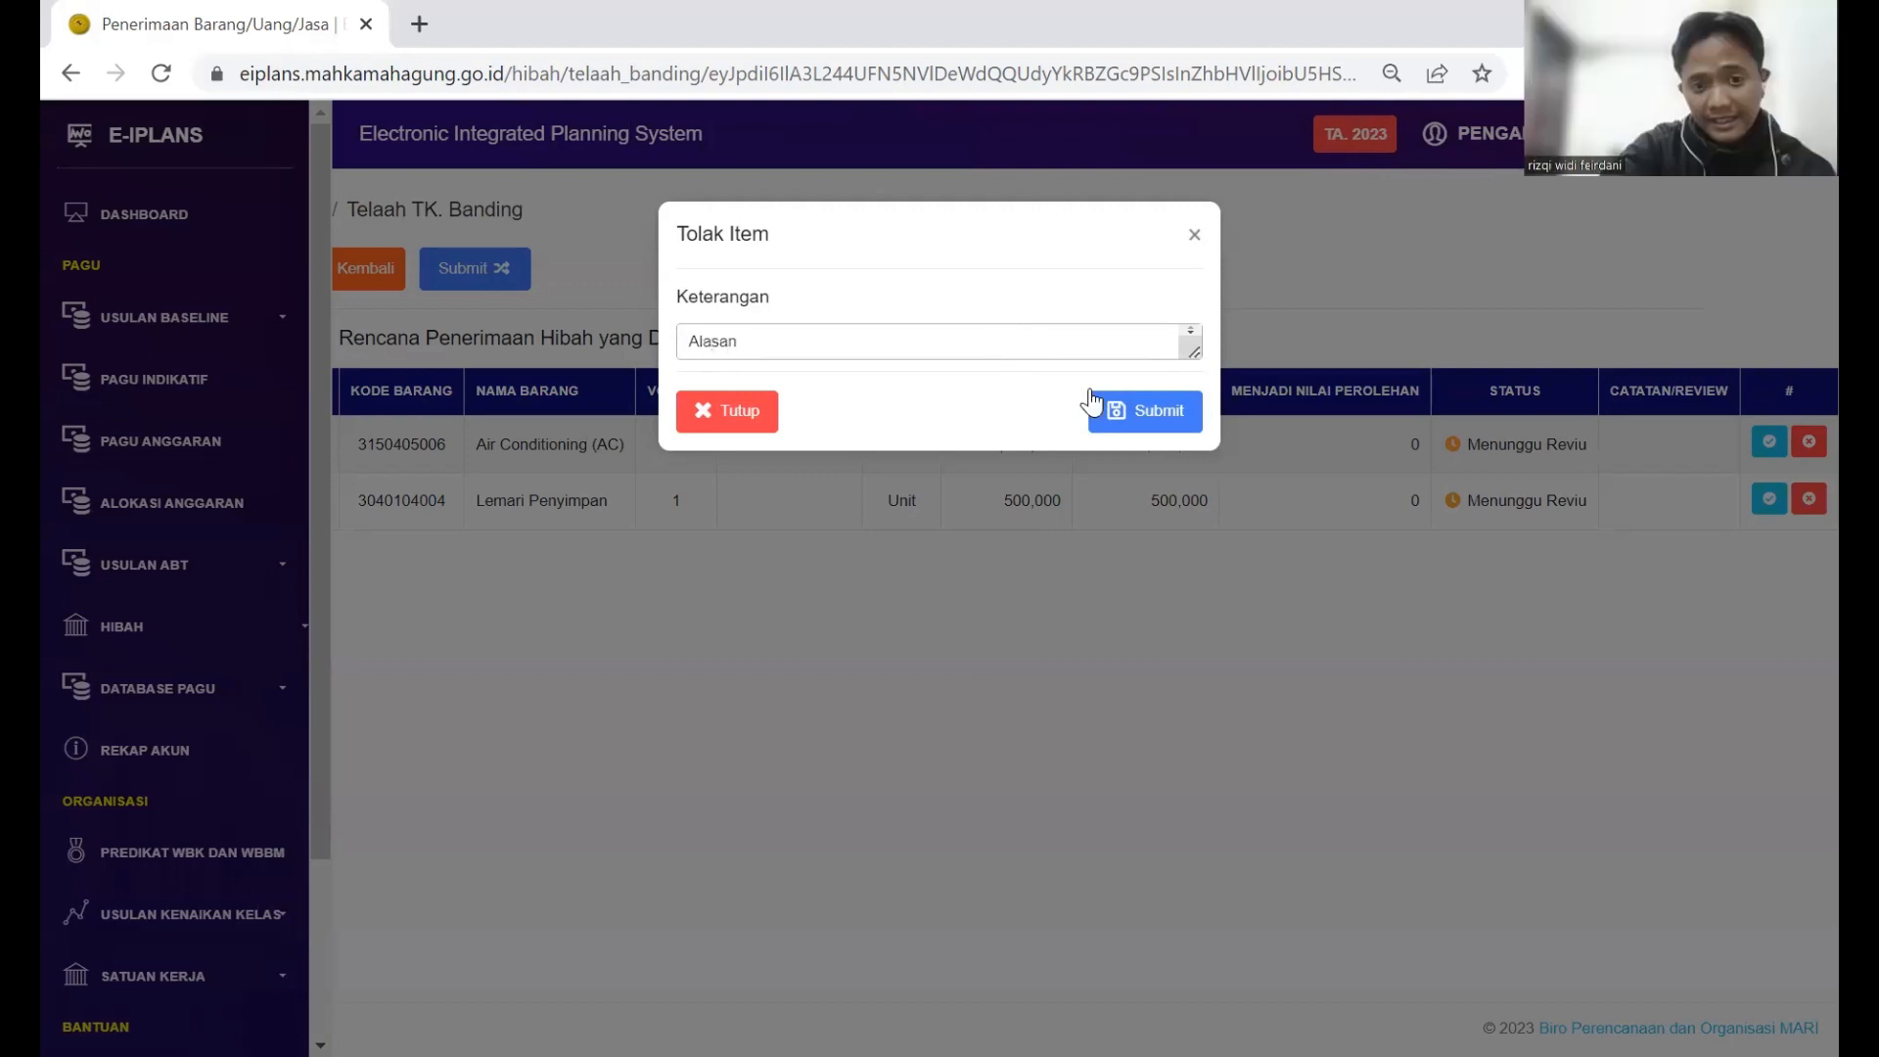
left_click(1135, 422)
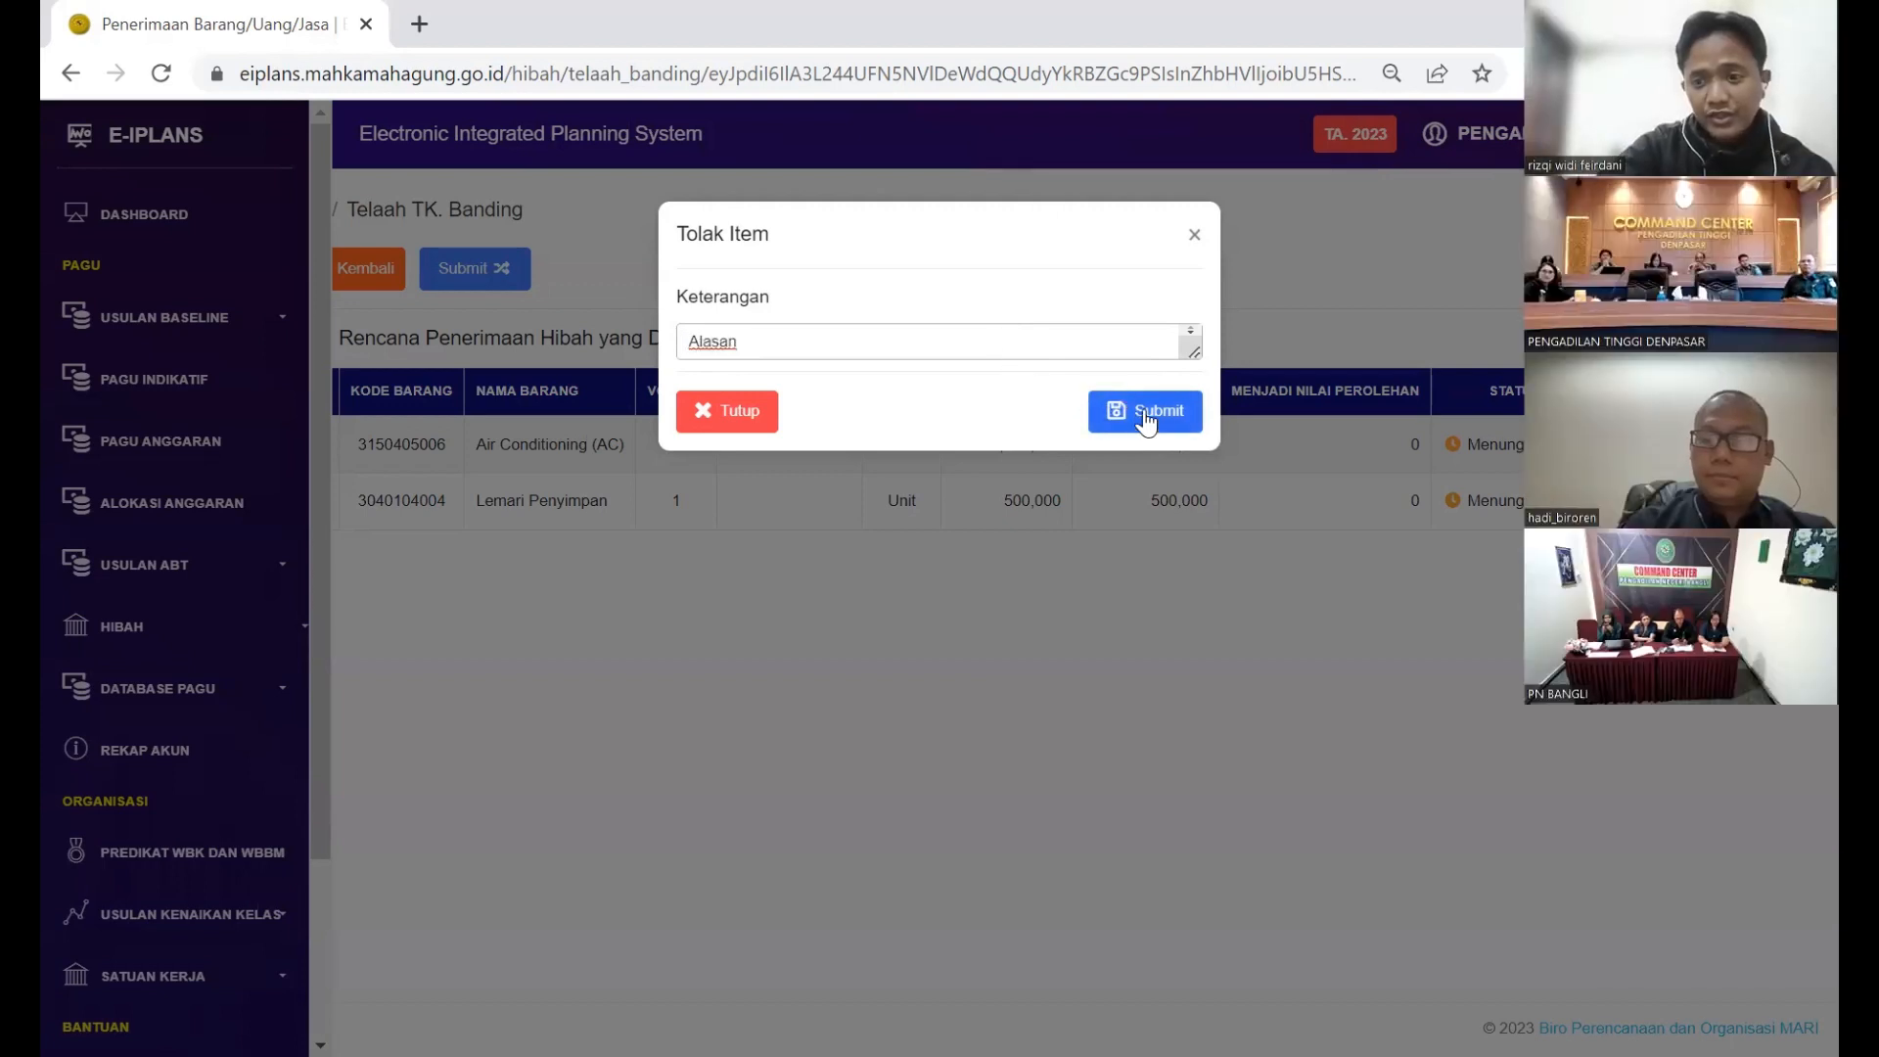
left_click(1194, 235)
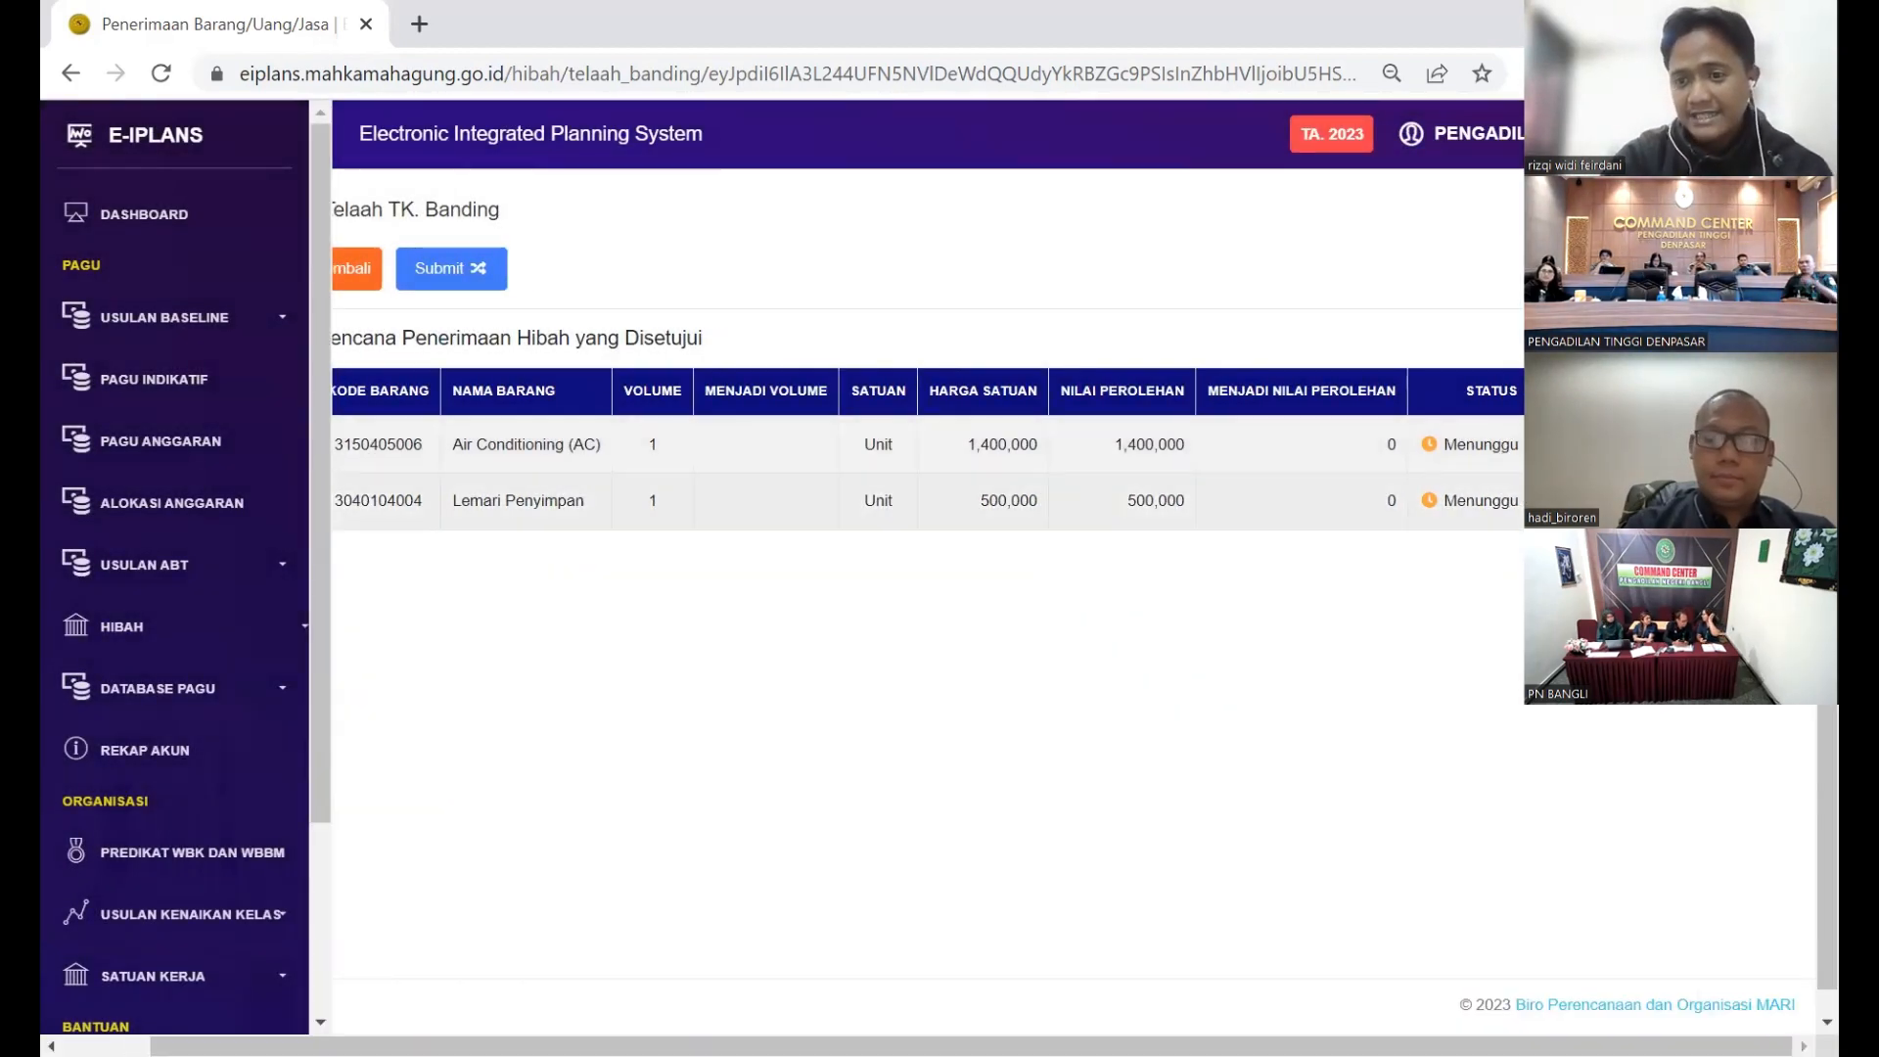
left_click(1664, 445)
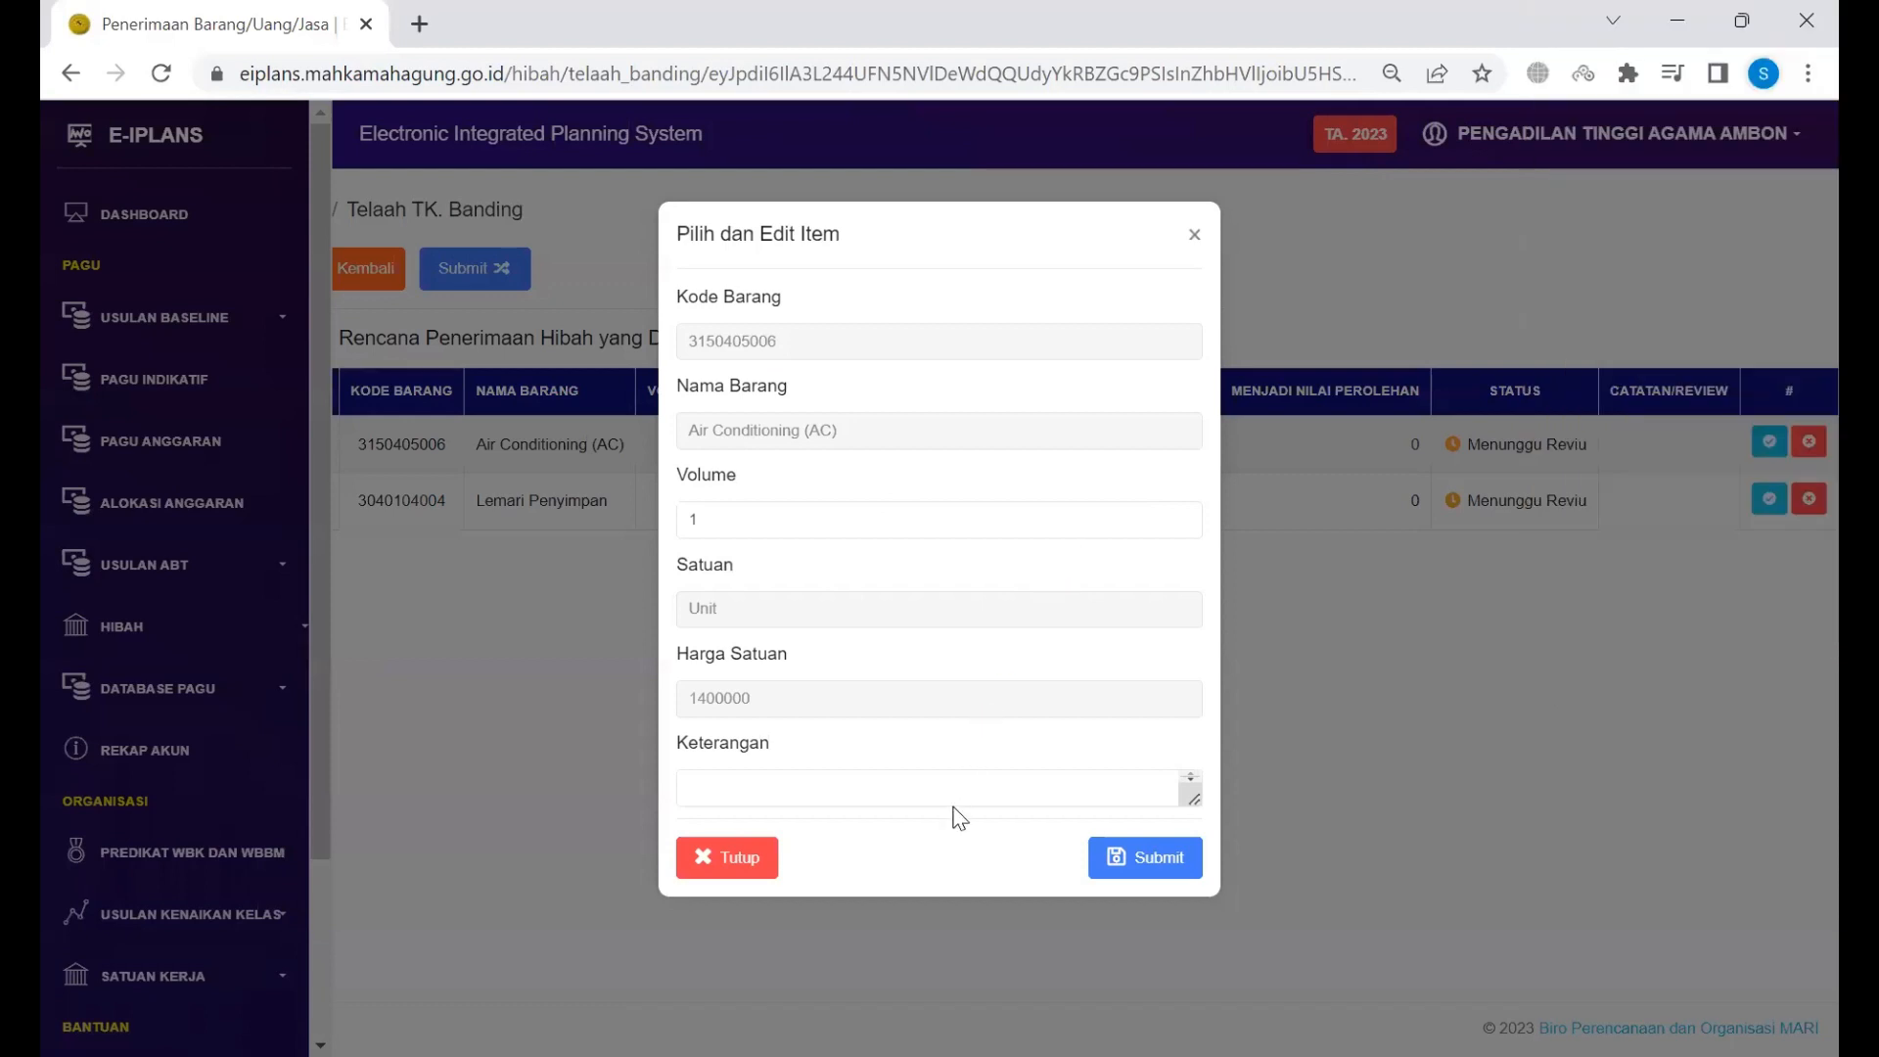
Step: Approve Air Conditioning (1,400,000) and Lemari Penyimpan (500,000), each at volume 1
left_click(983, 781)
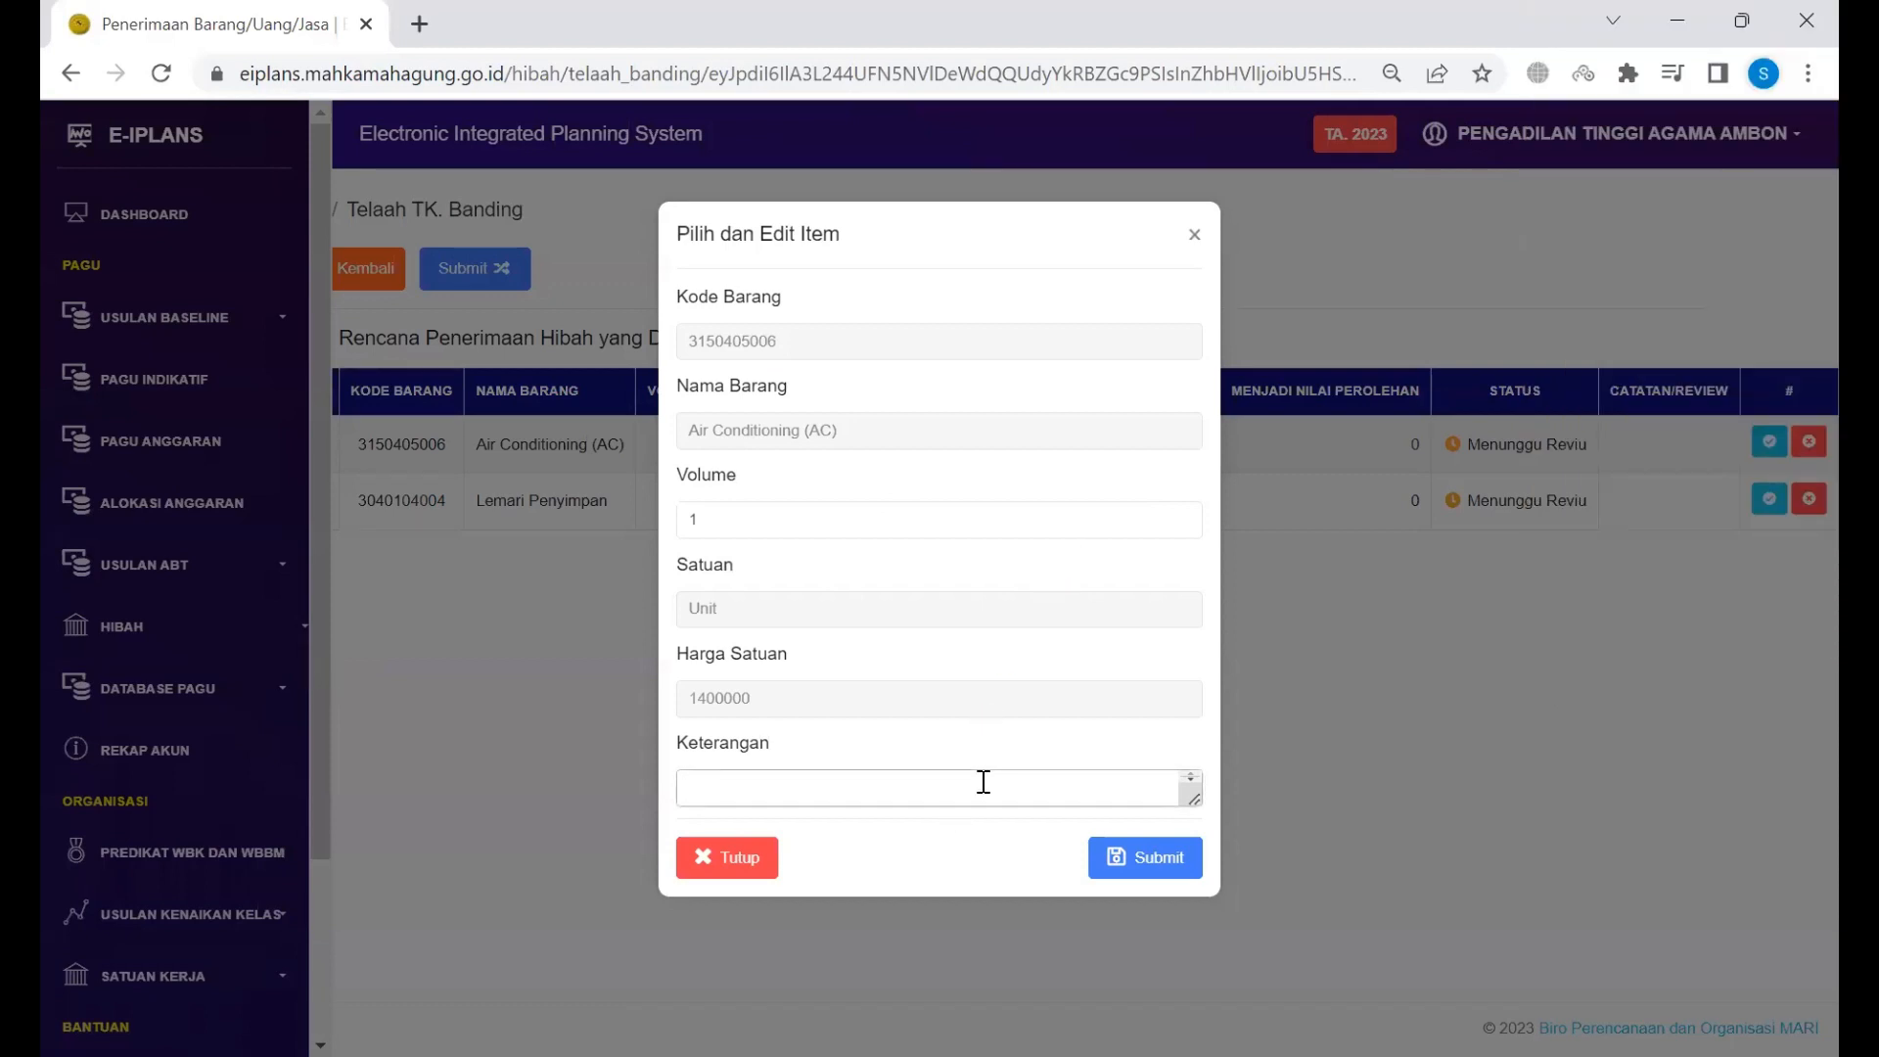
left_click(1123, 879)
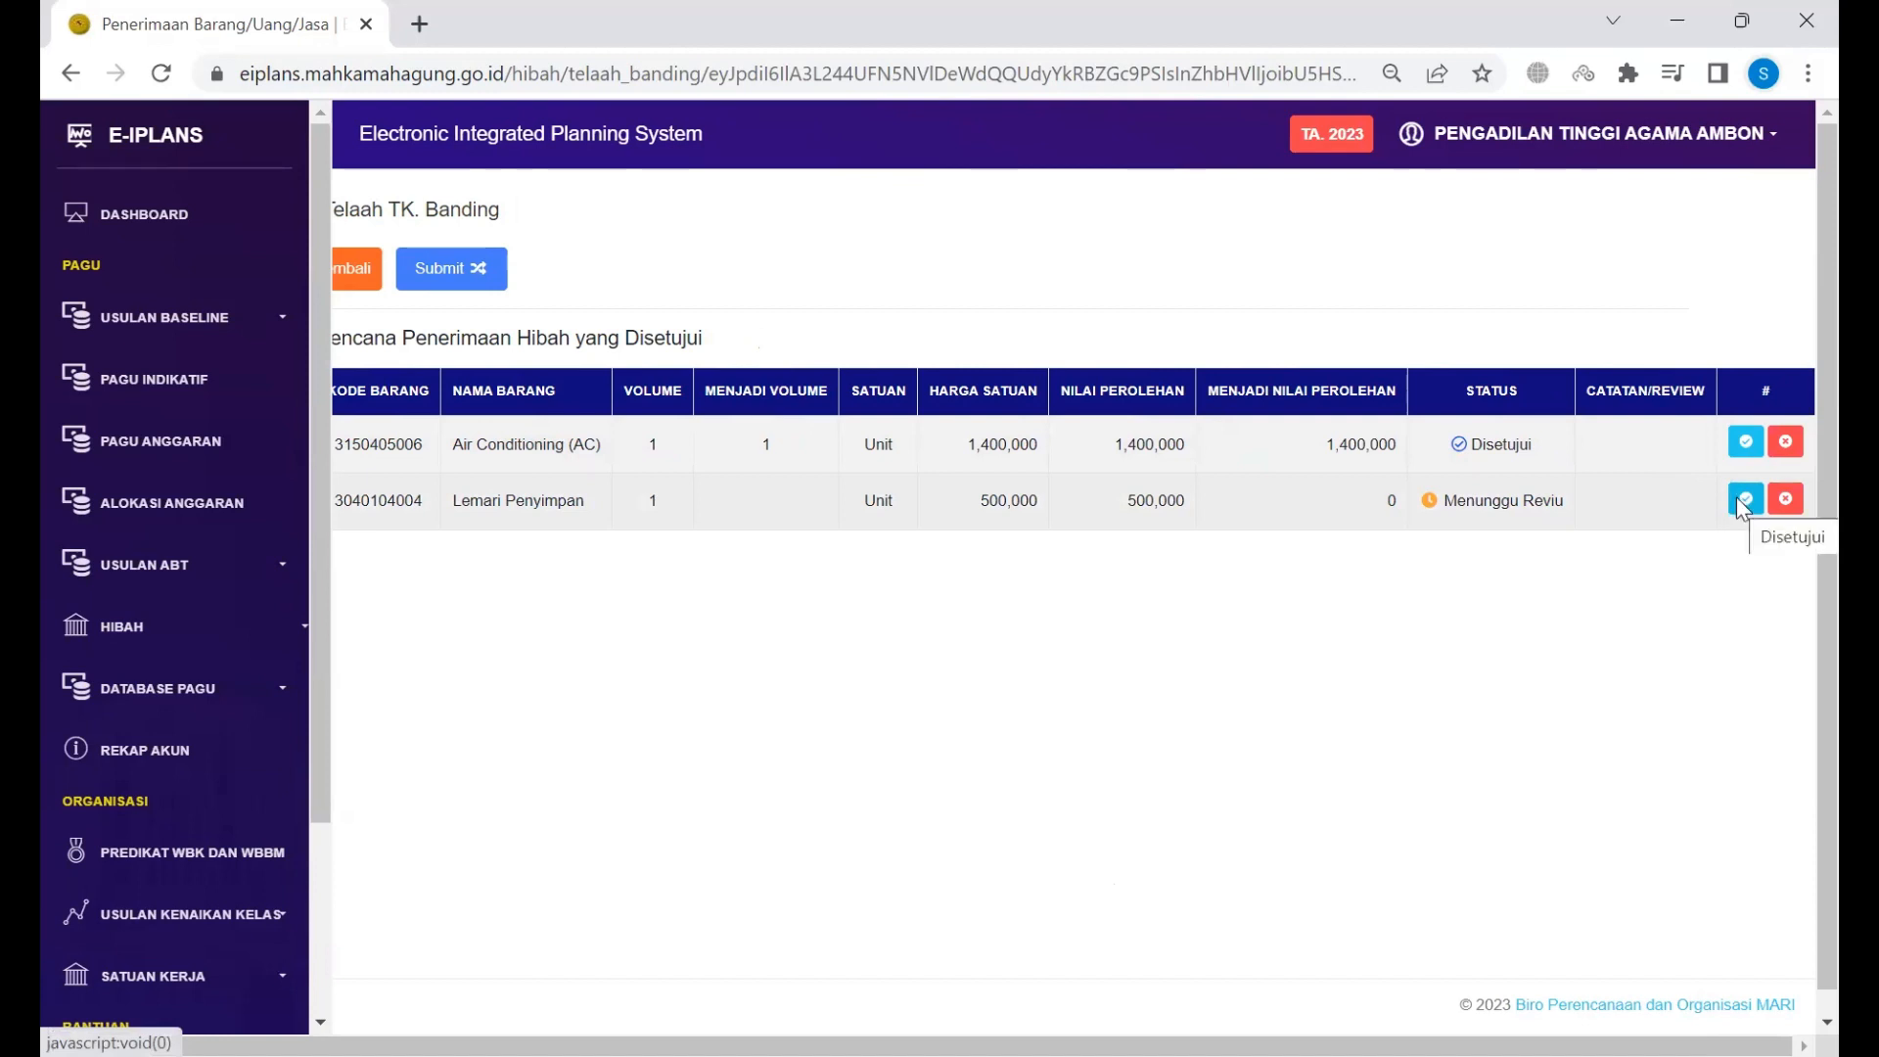
left_click(1741, 501)
left_click(1155, 874)
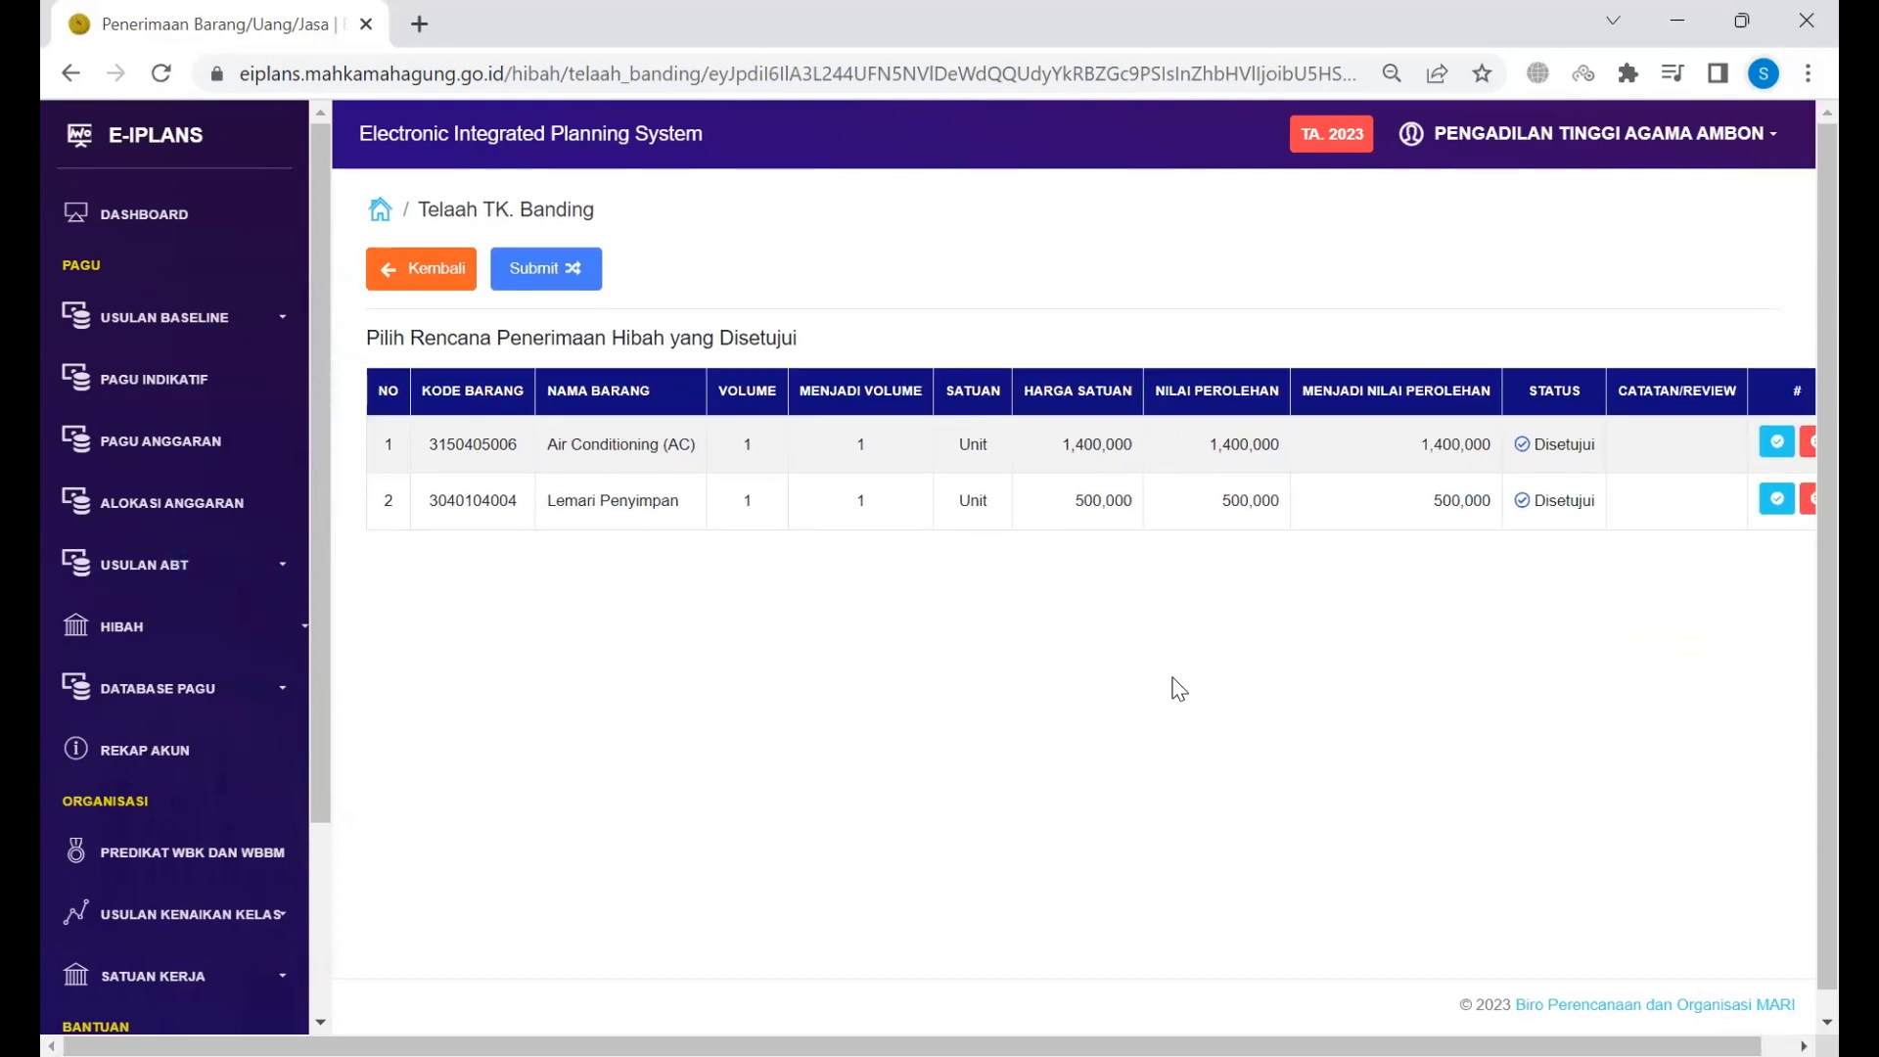
scroll(945, 402, "right", 1)
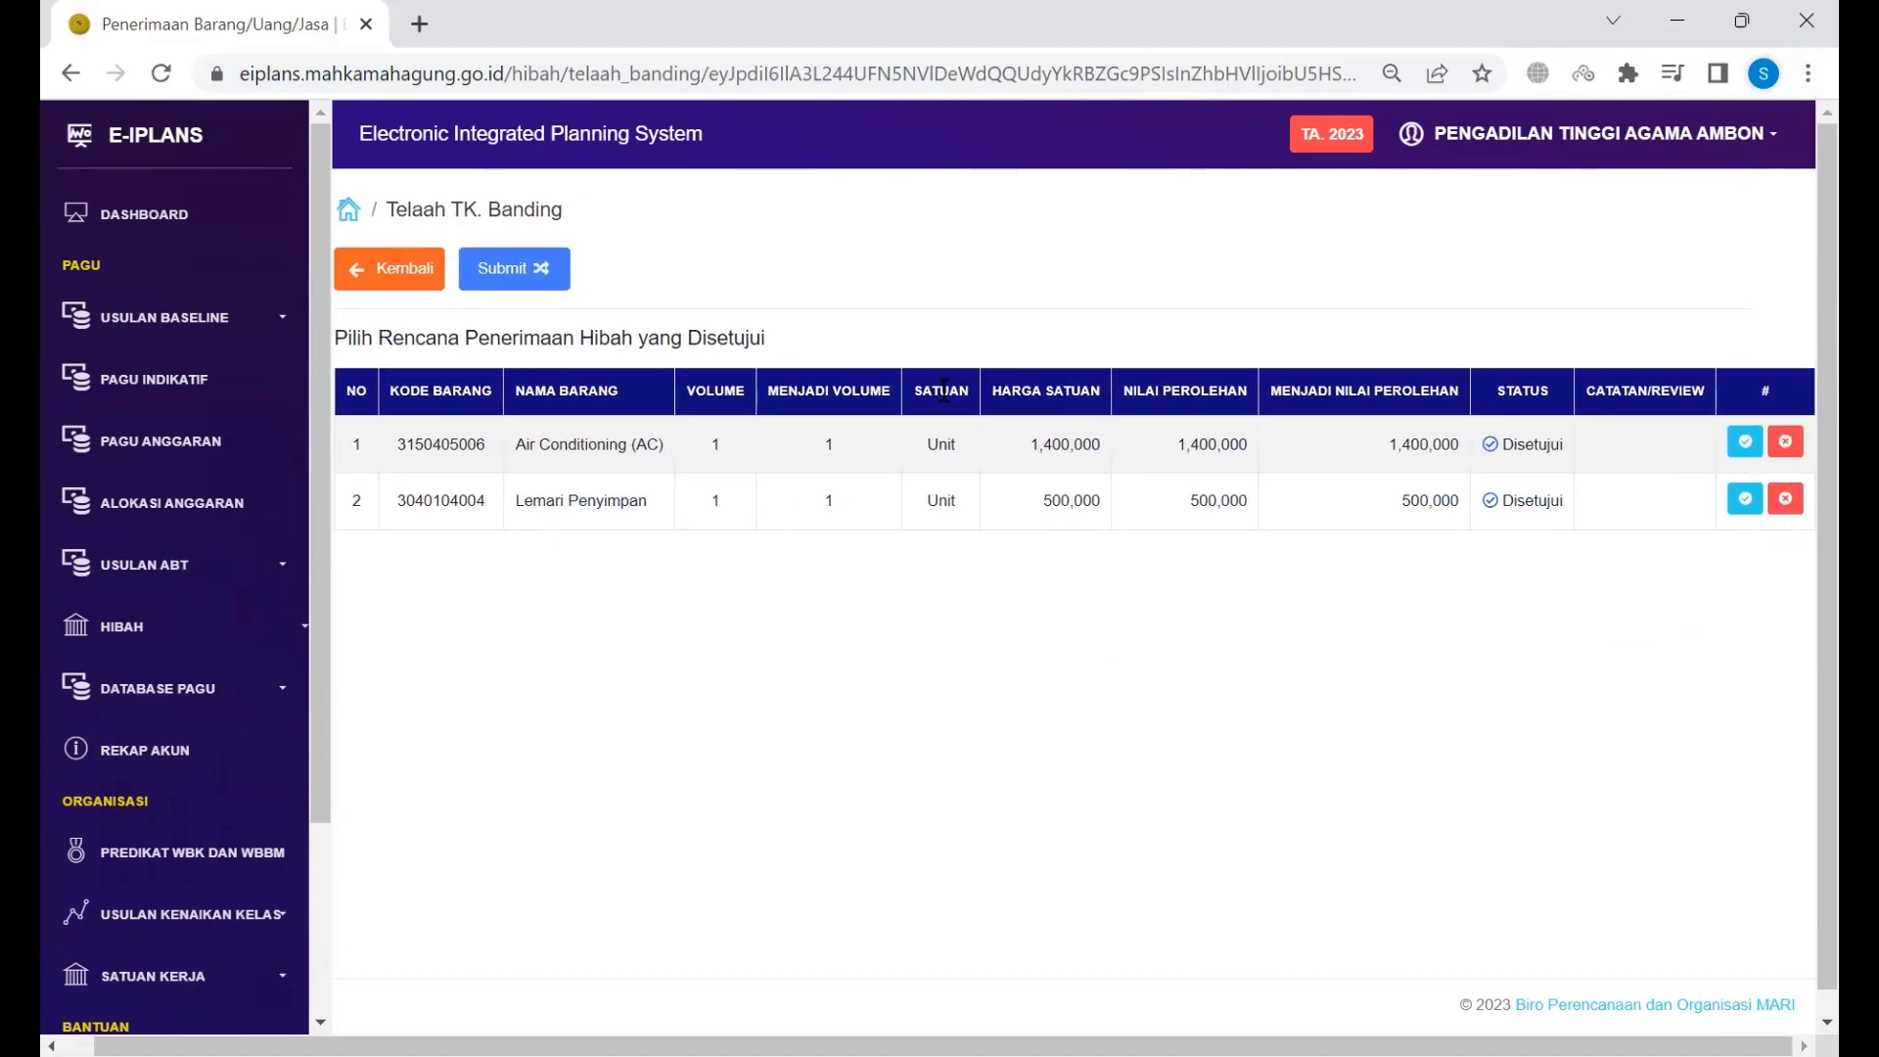
scroll(538, 313, "left", 1)
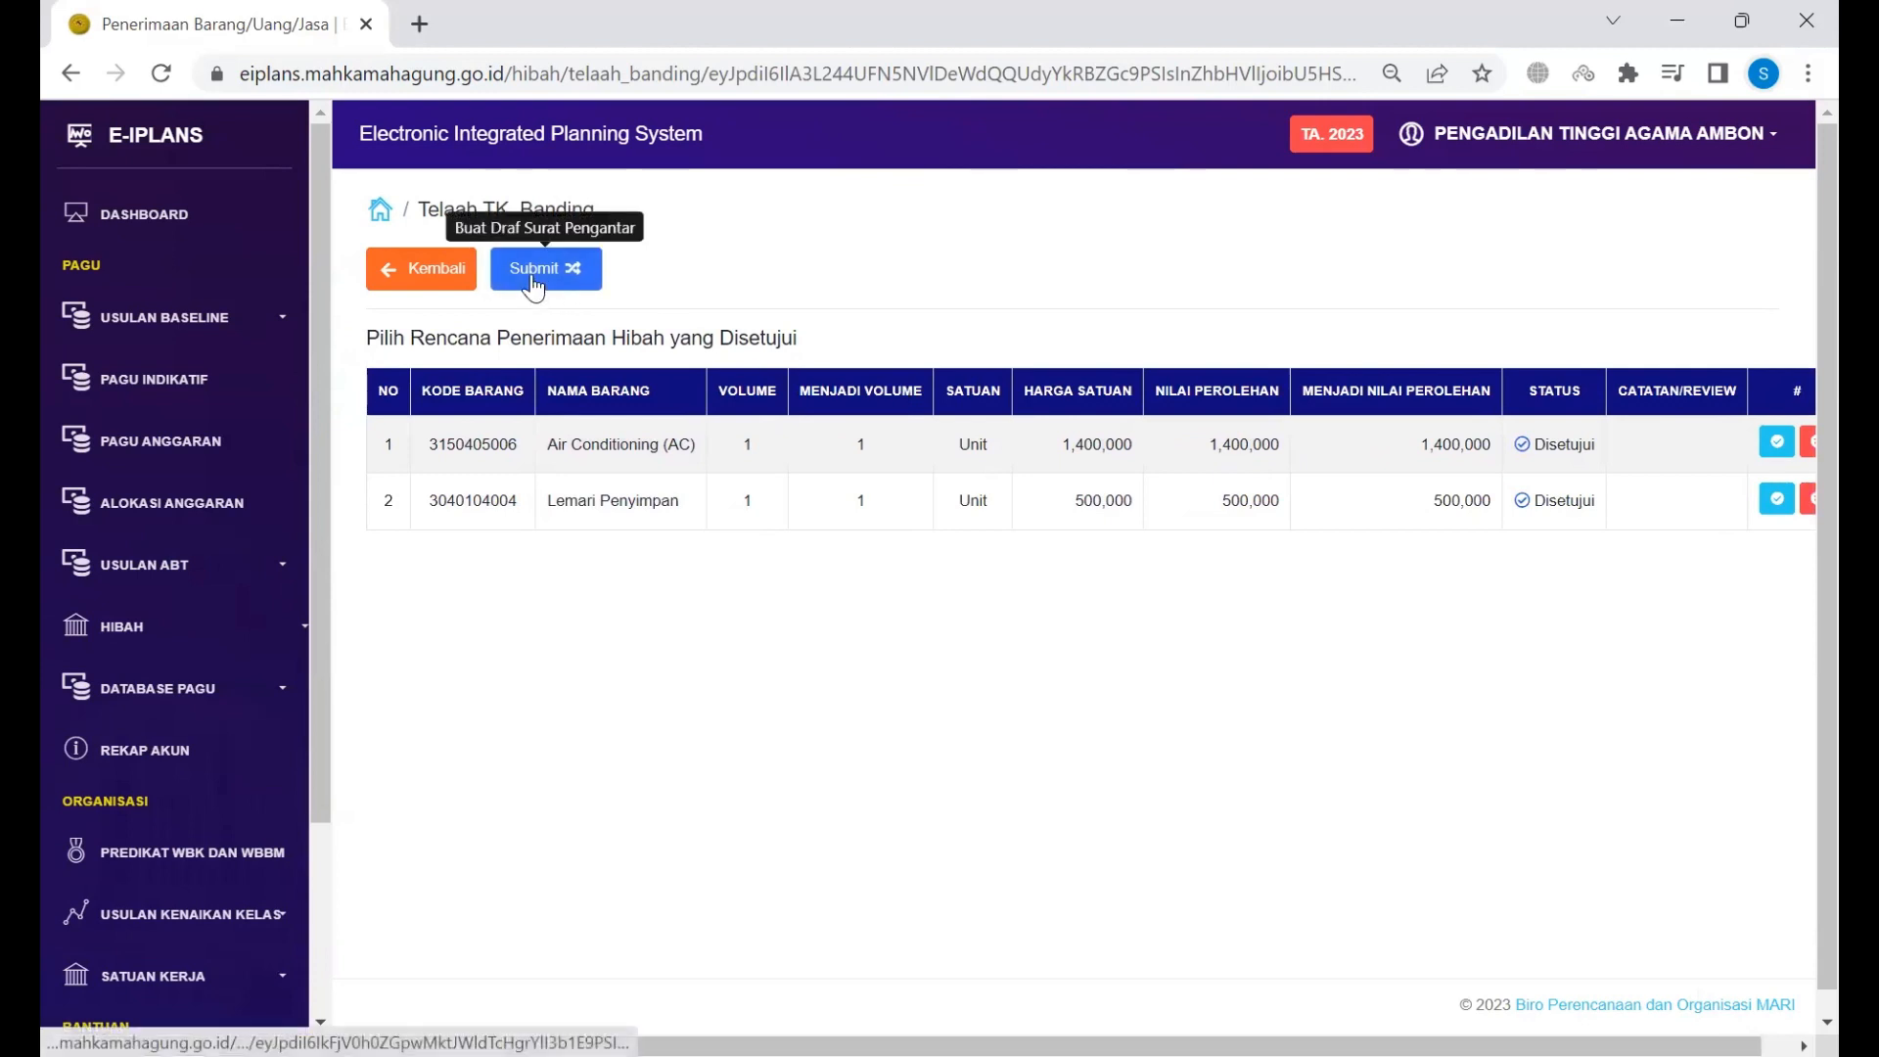
Step: Open the Buat Draf Surat Pengantar form for the approved items
left_click(533, 283)
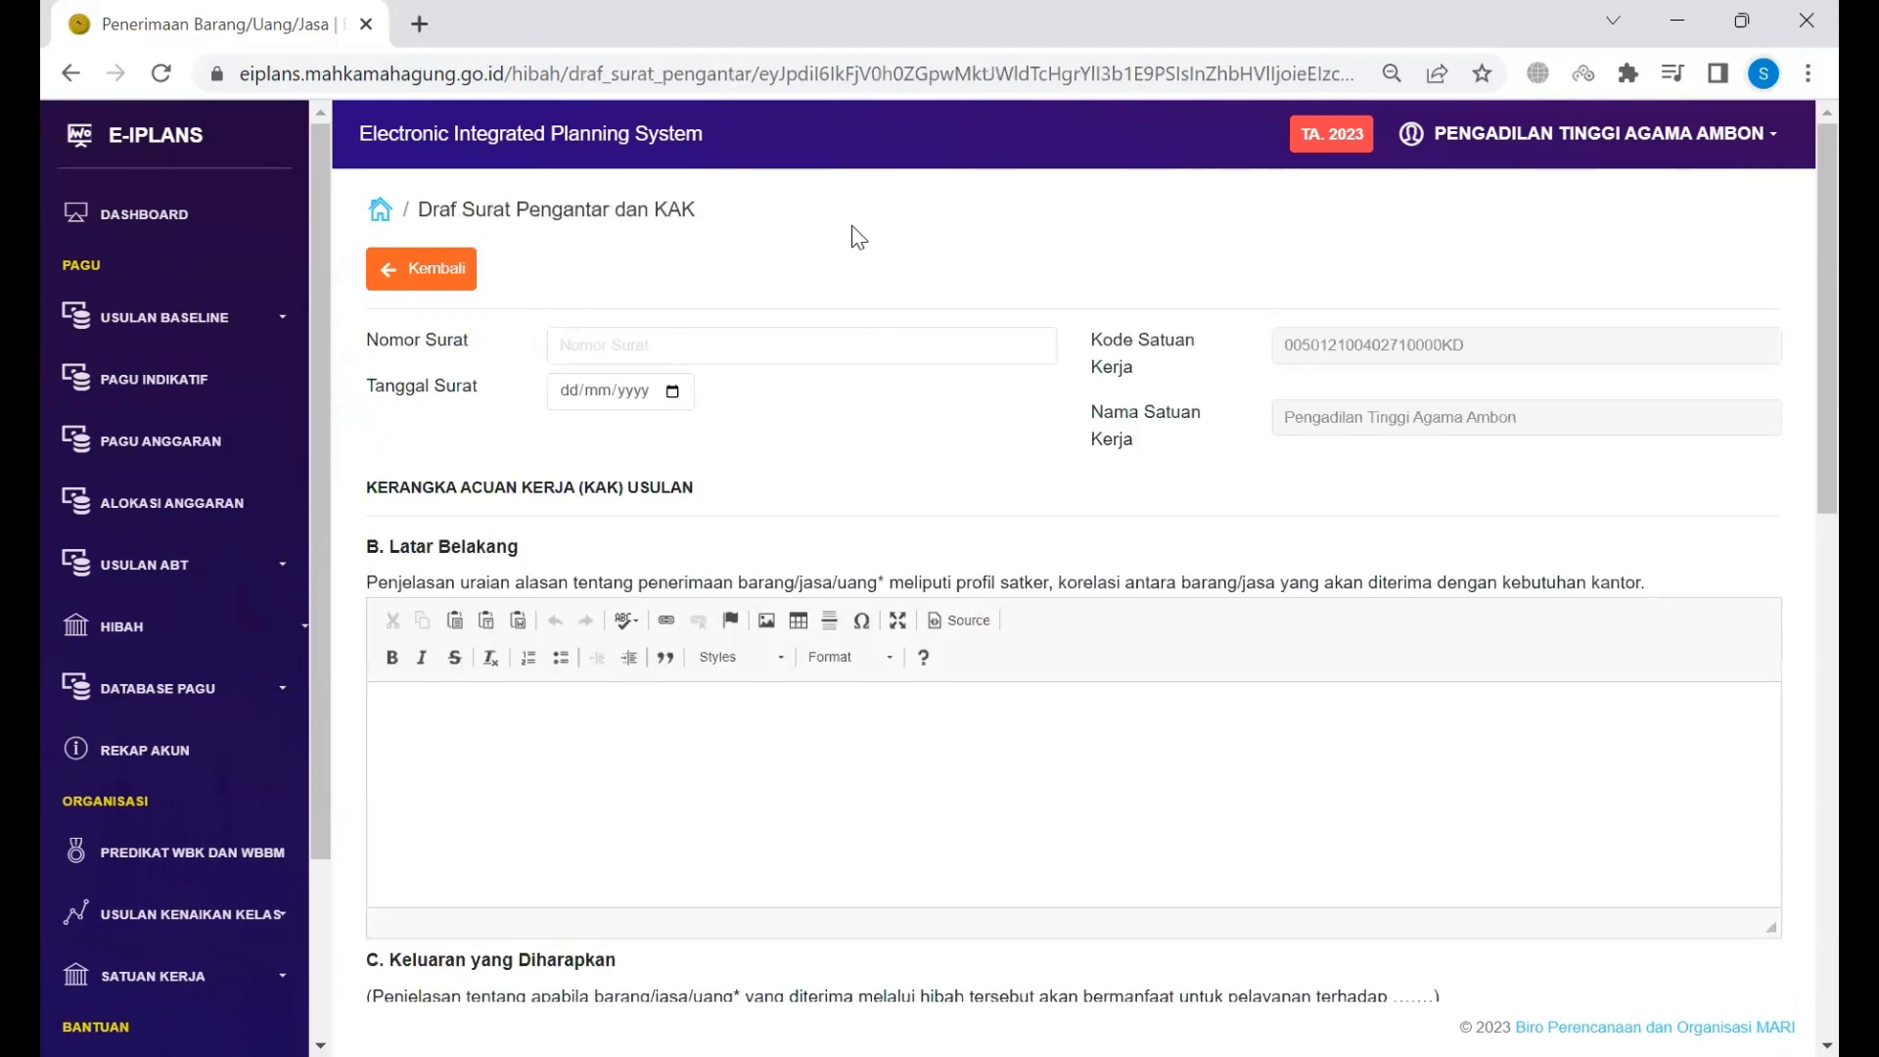
scroll(832, 263, "down", 3)
scroll(832, 255, "down", 9)
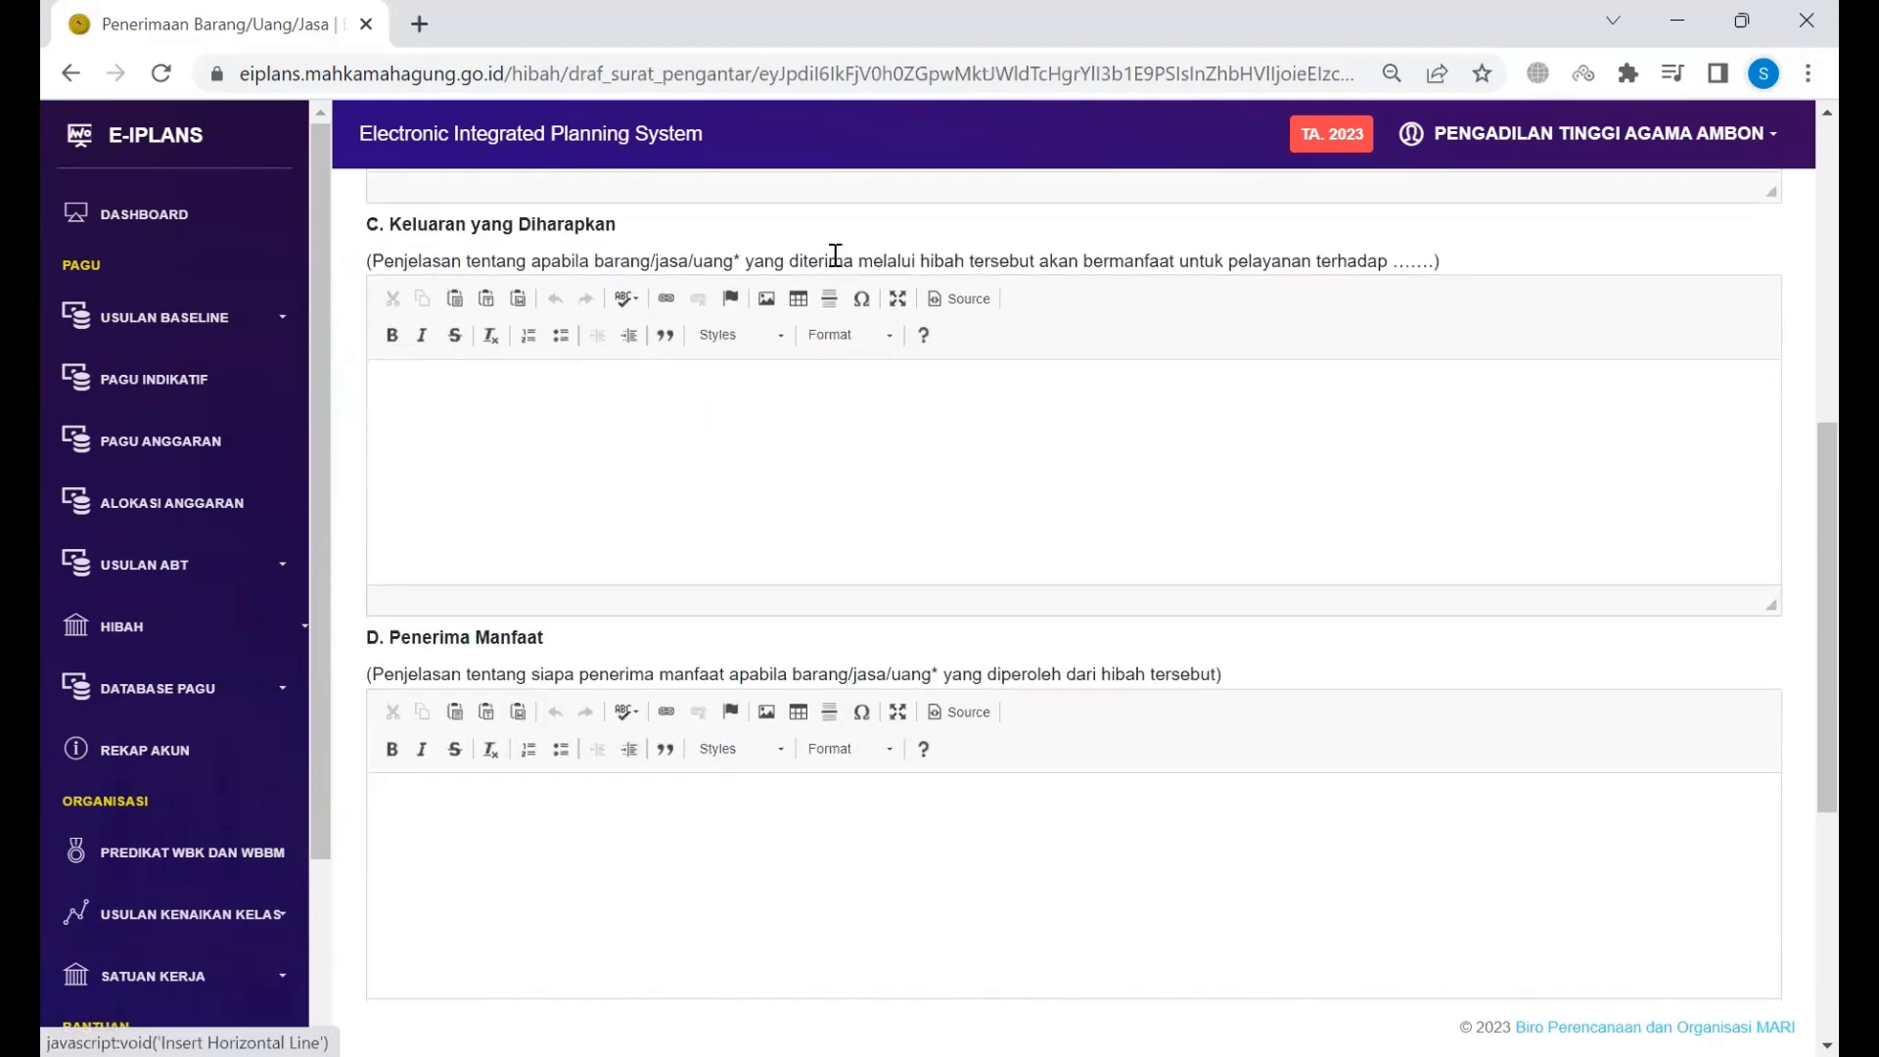
scroll(835, 256, "up", 4)
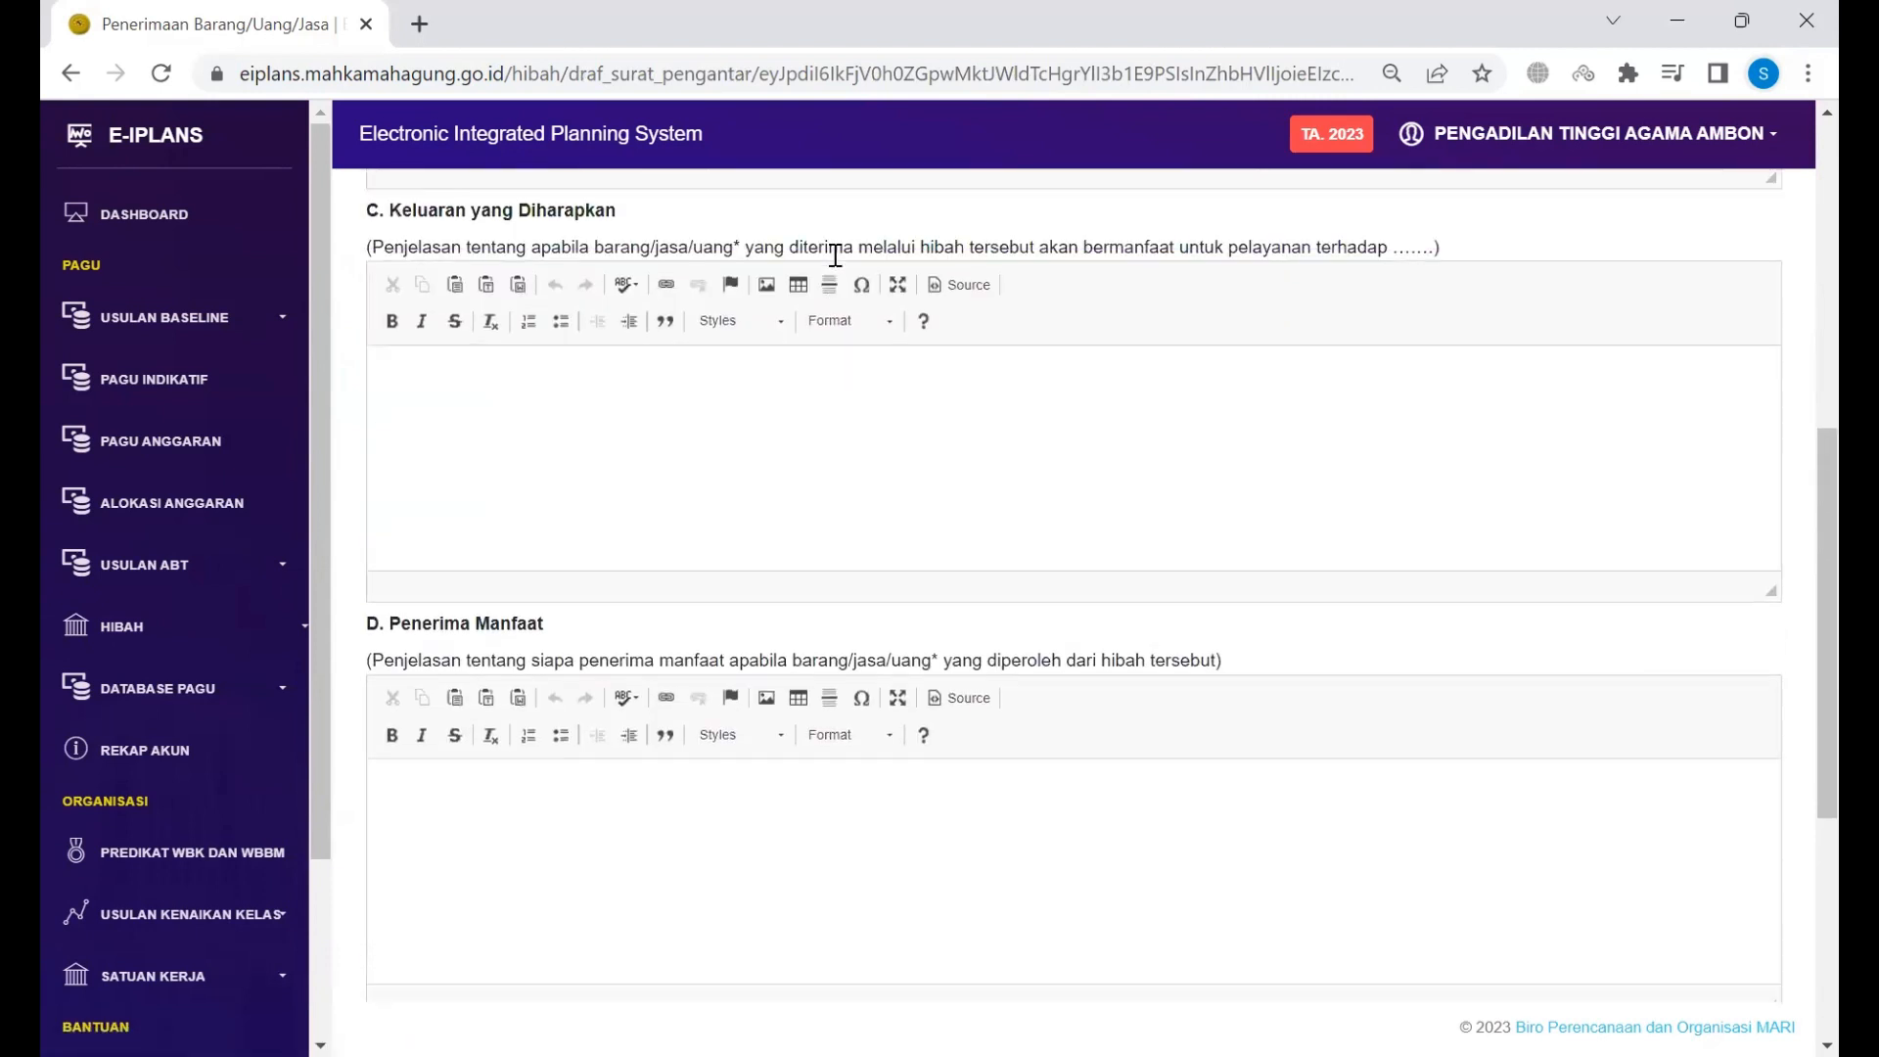
scroll(835, 255, "up", 8)
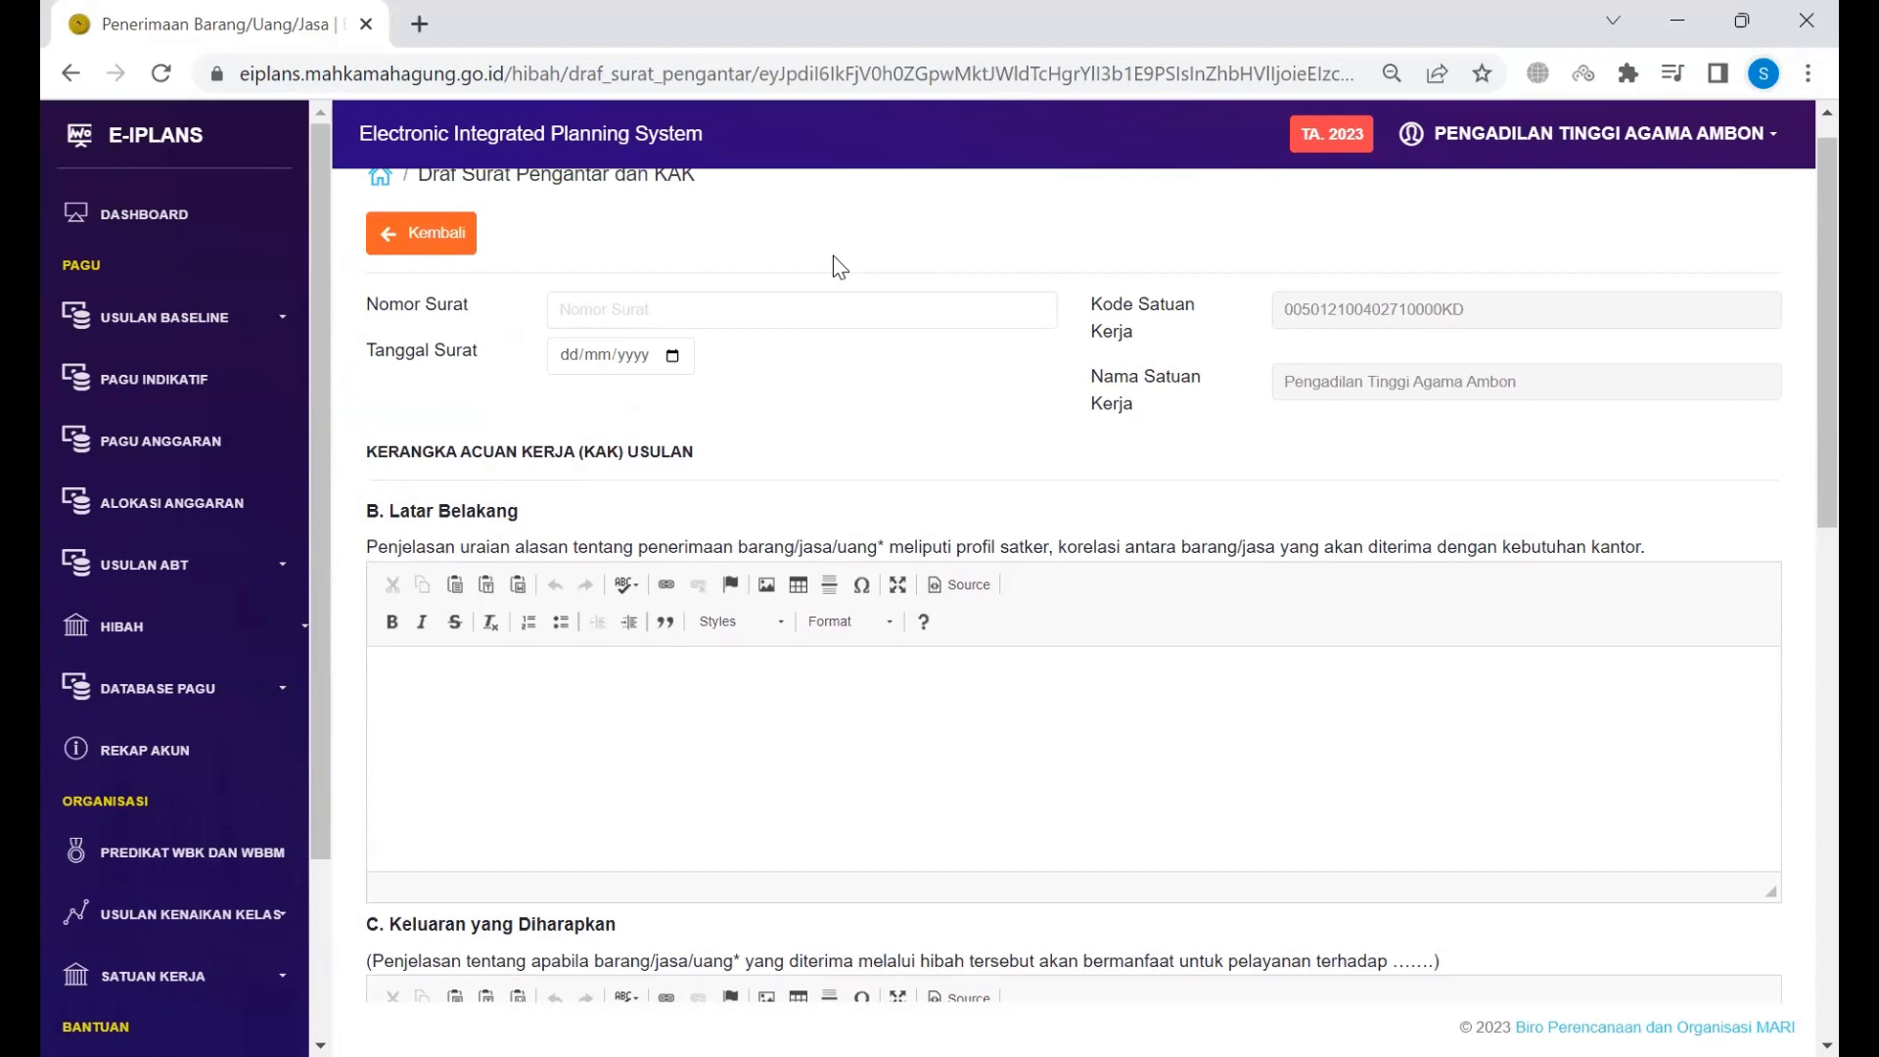
Step: Enter letter number W999 and set the letter date to 27/07/2023
left_click(797, 299)
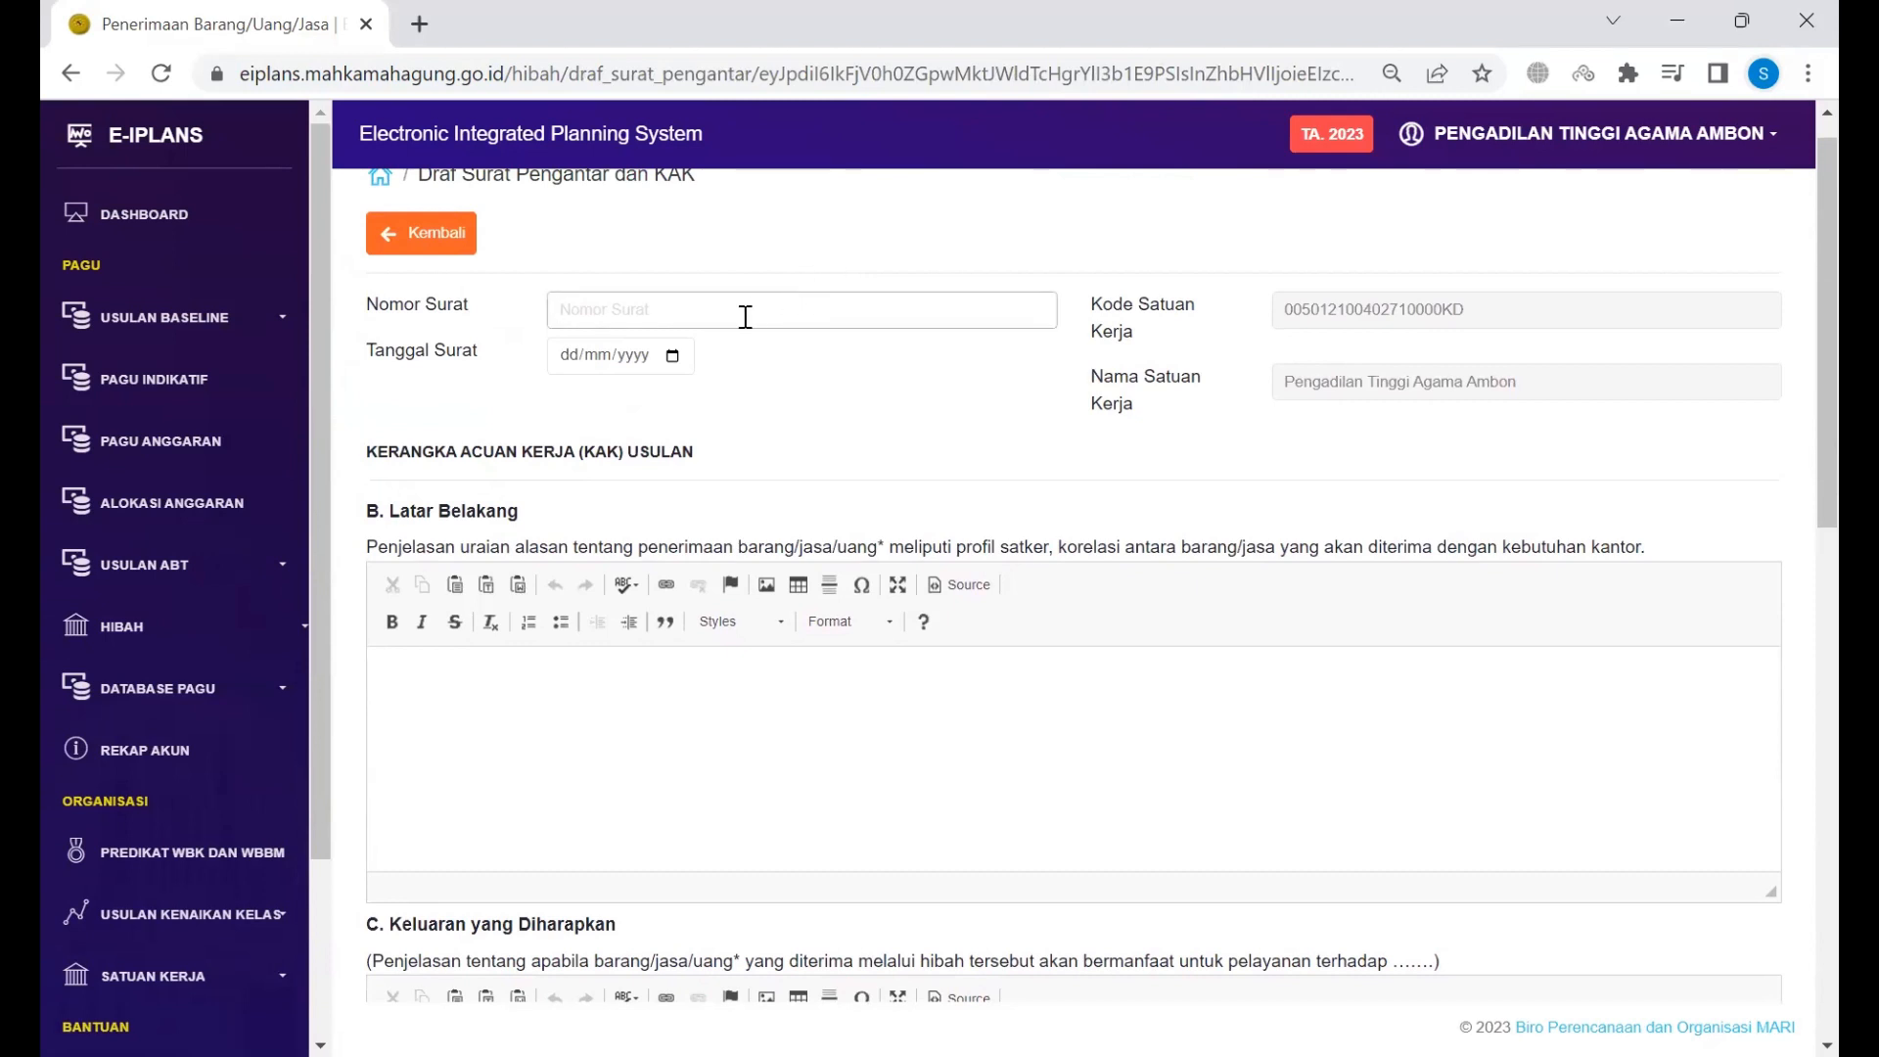
type("Pengantar")
key("Tab")
key("alt+Down")
key("Right")
key("Right")
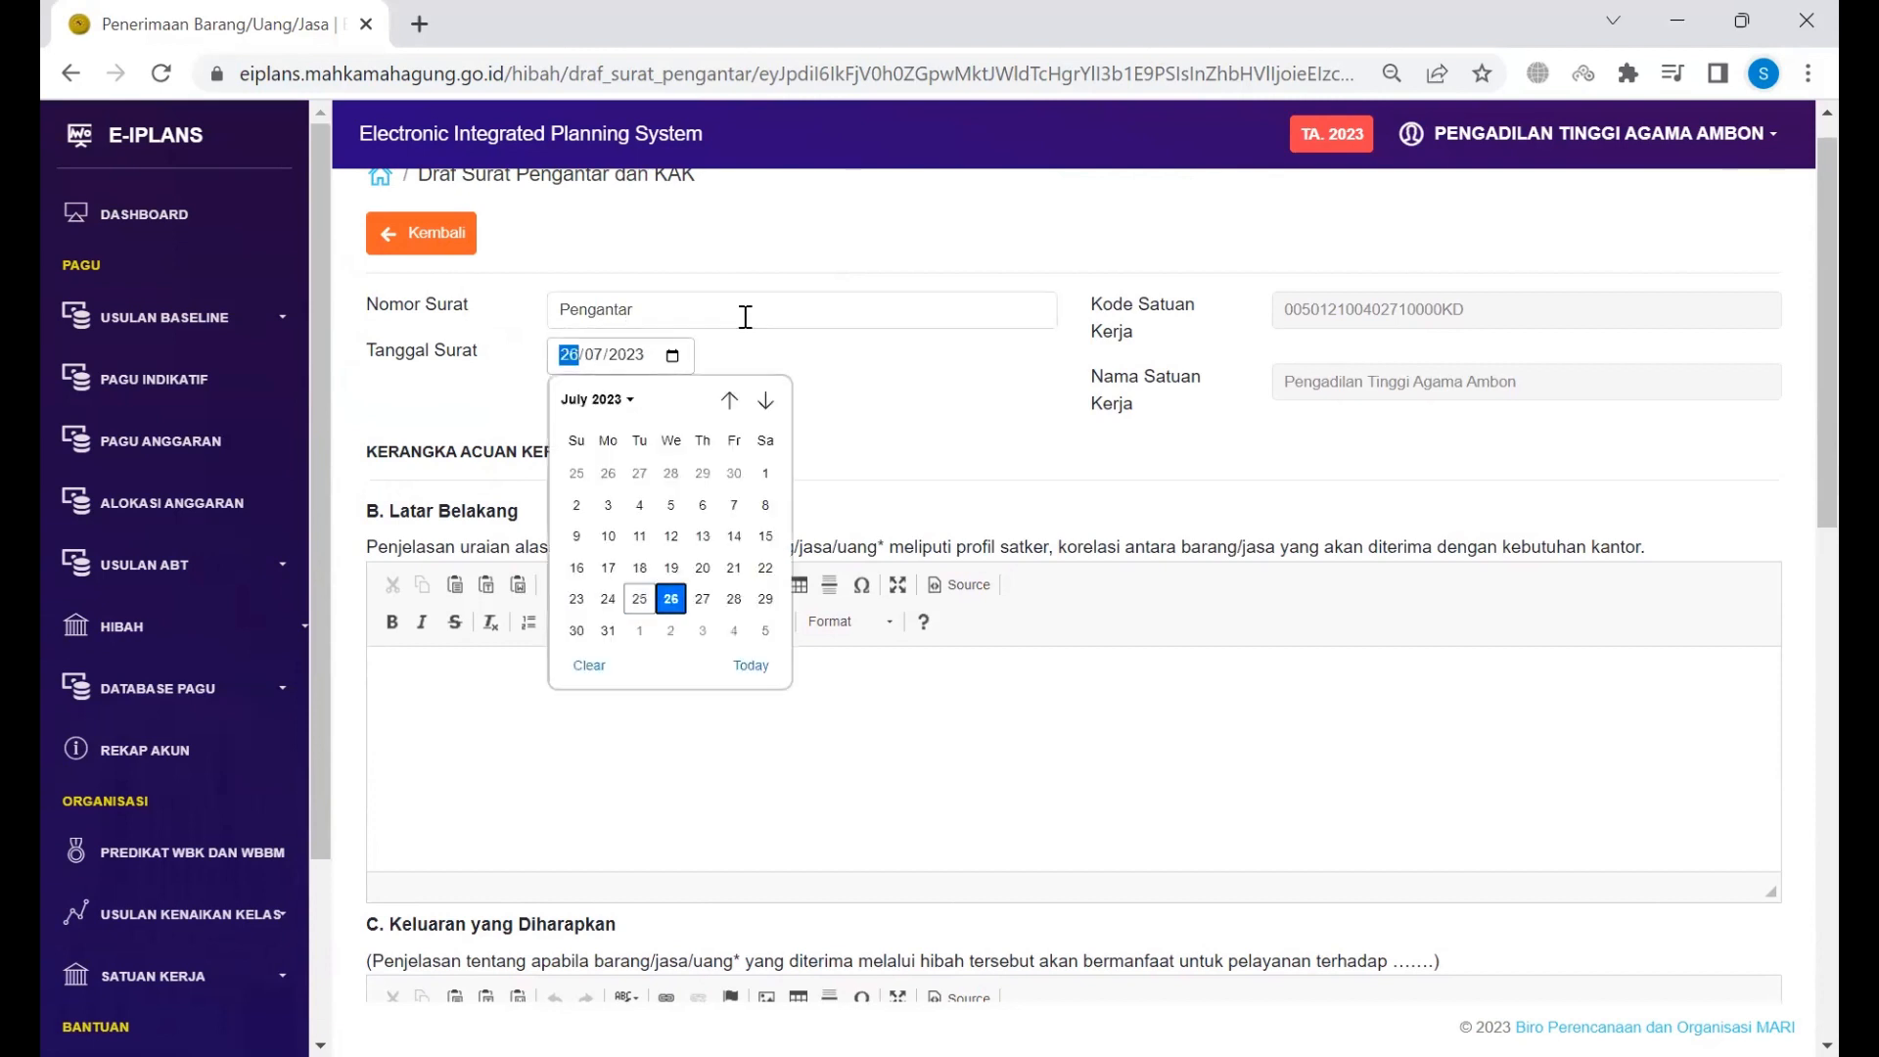
key("Return")
key("shift+Tab")
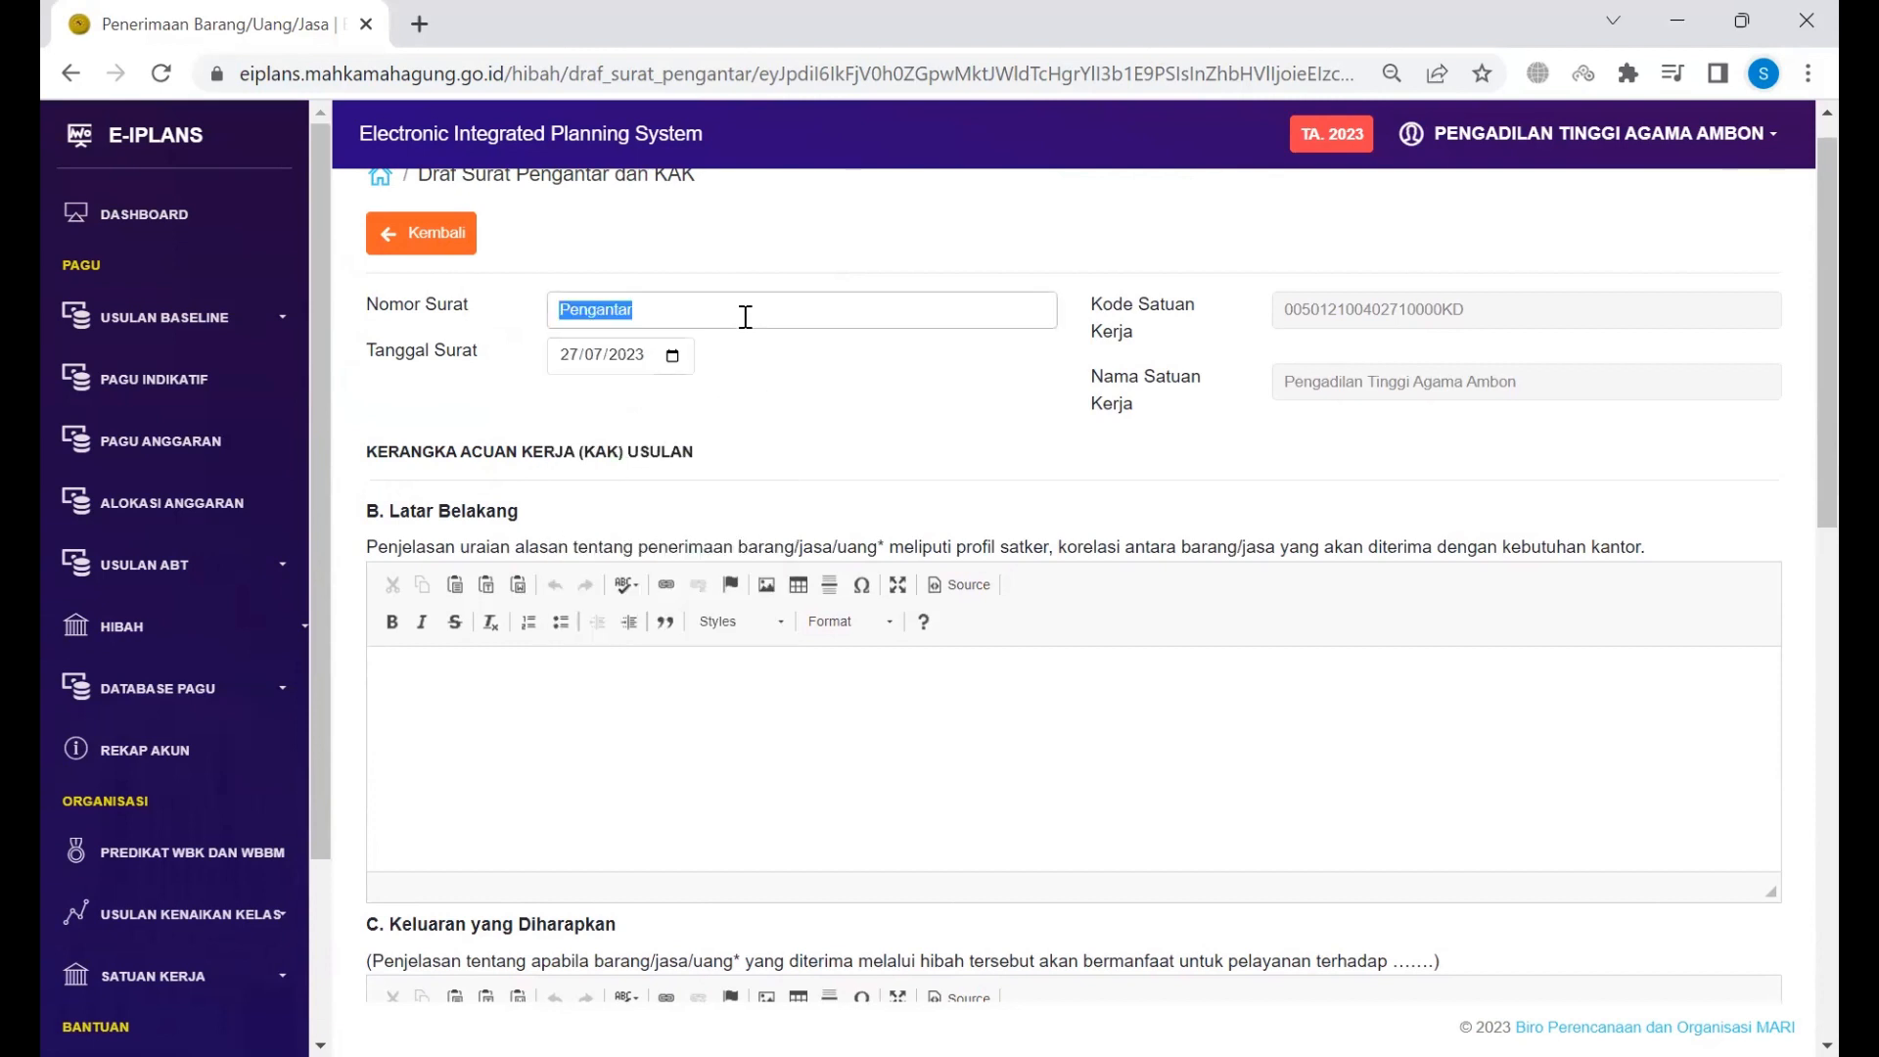
type("W999")
key("Tab")
key("Tab")
key("Tab")
scroll(746, 317, "down", 4)
scroll(746, 317, "up", 5)
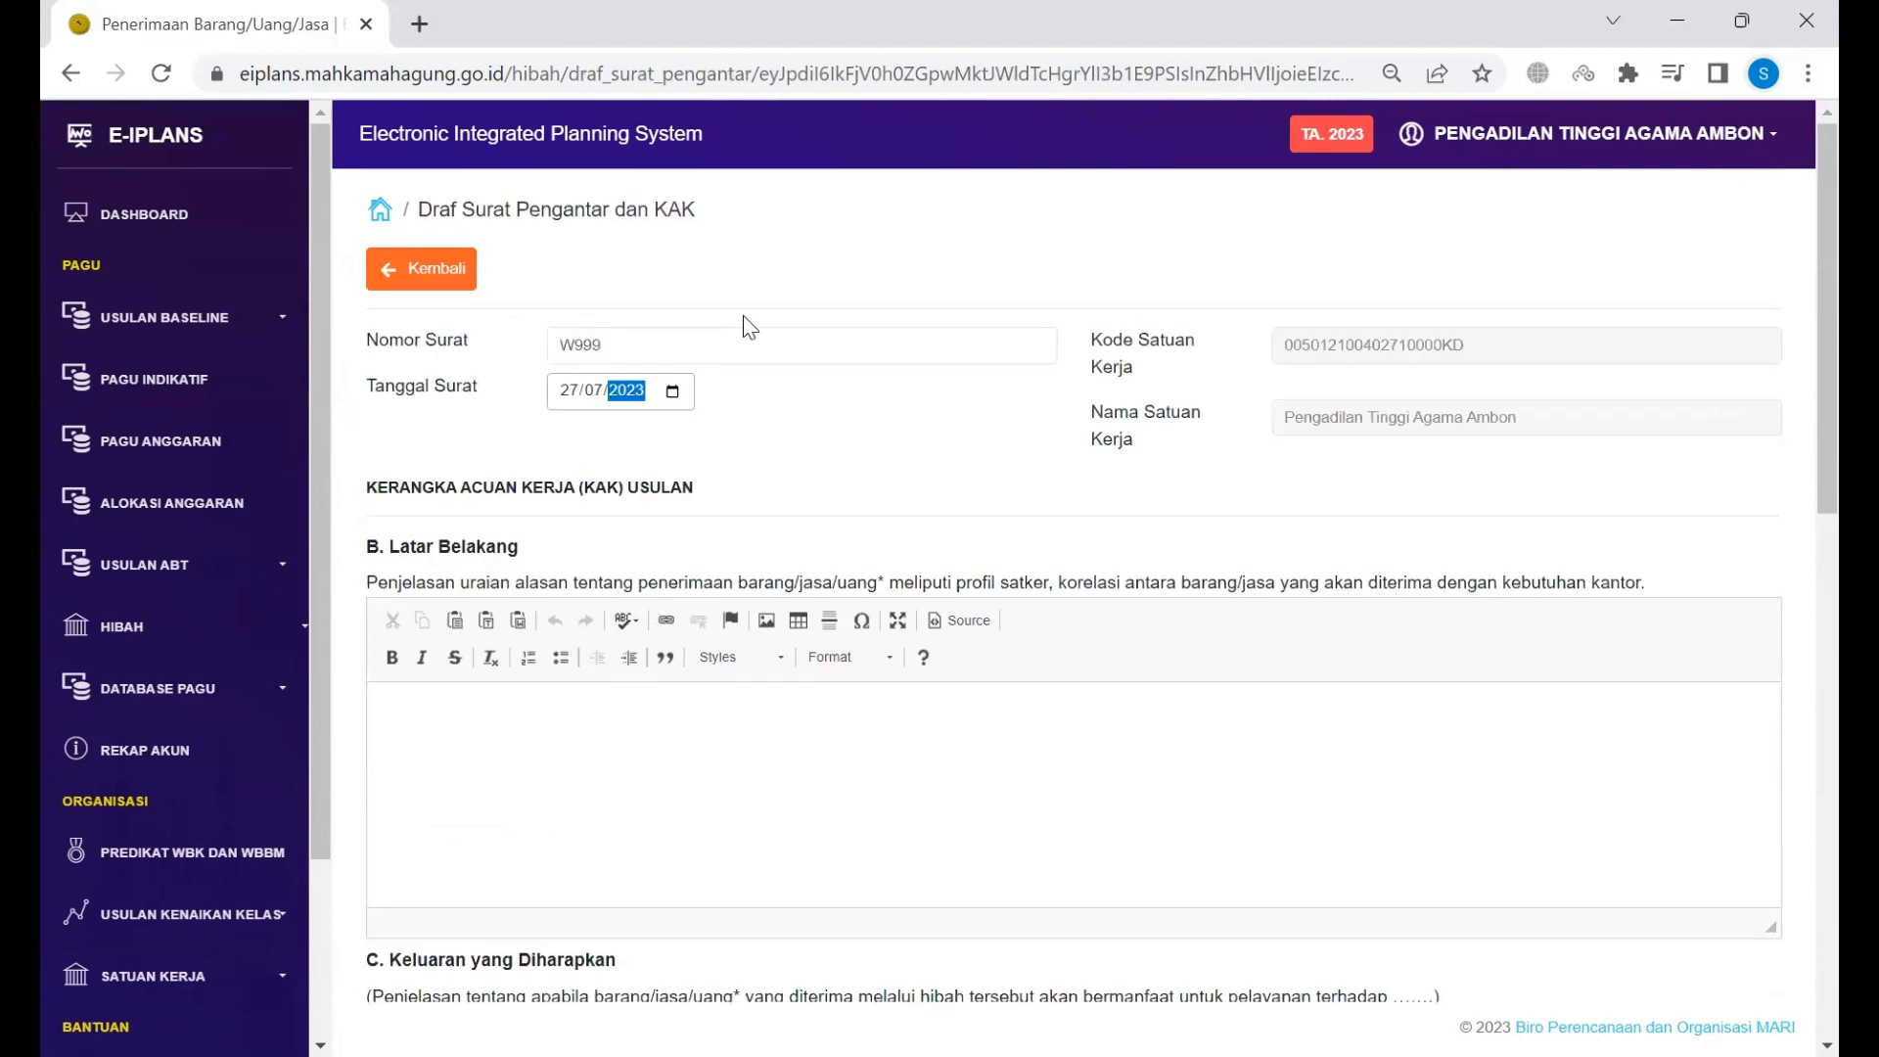
Step: Fill Latar Belakang with 'Dalam rangka..... meneruskan u=hibah dari PN ...' and outputs with 'Hibah akan...'
key("Tab")
type("Dalam rangka")
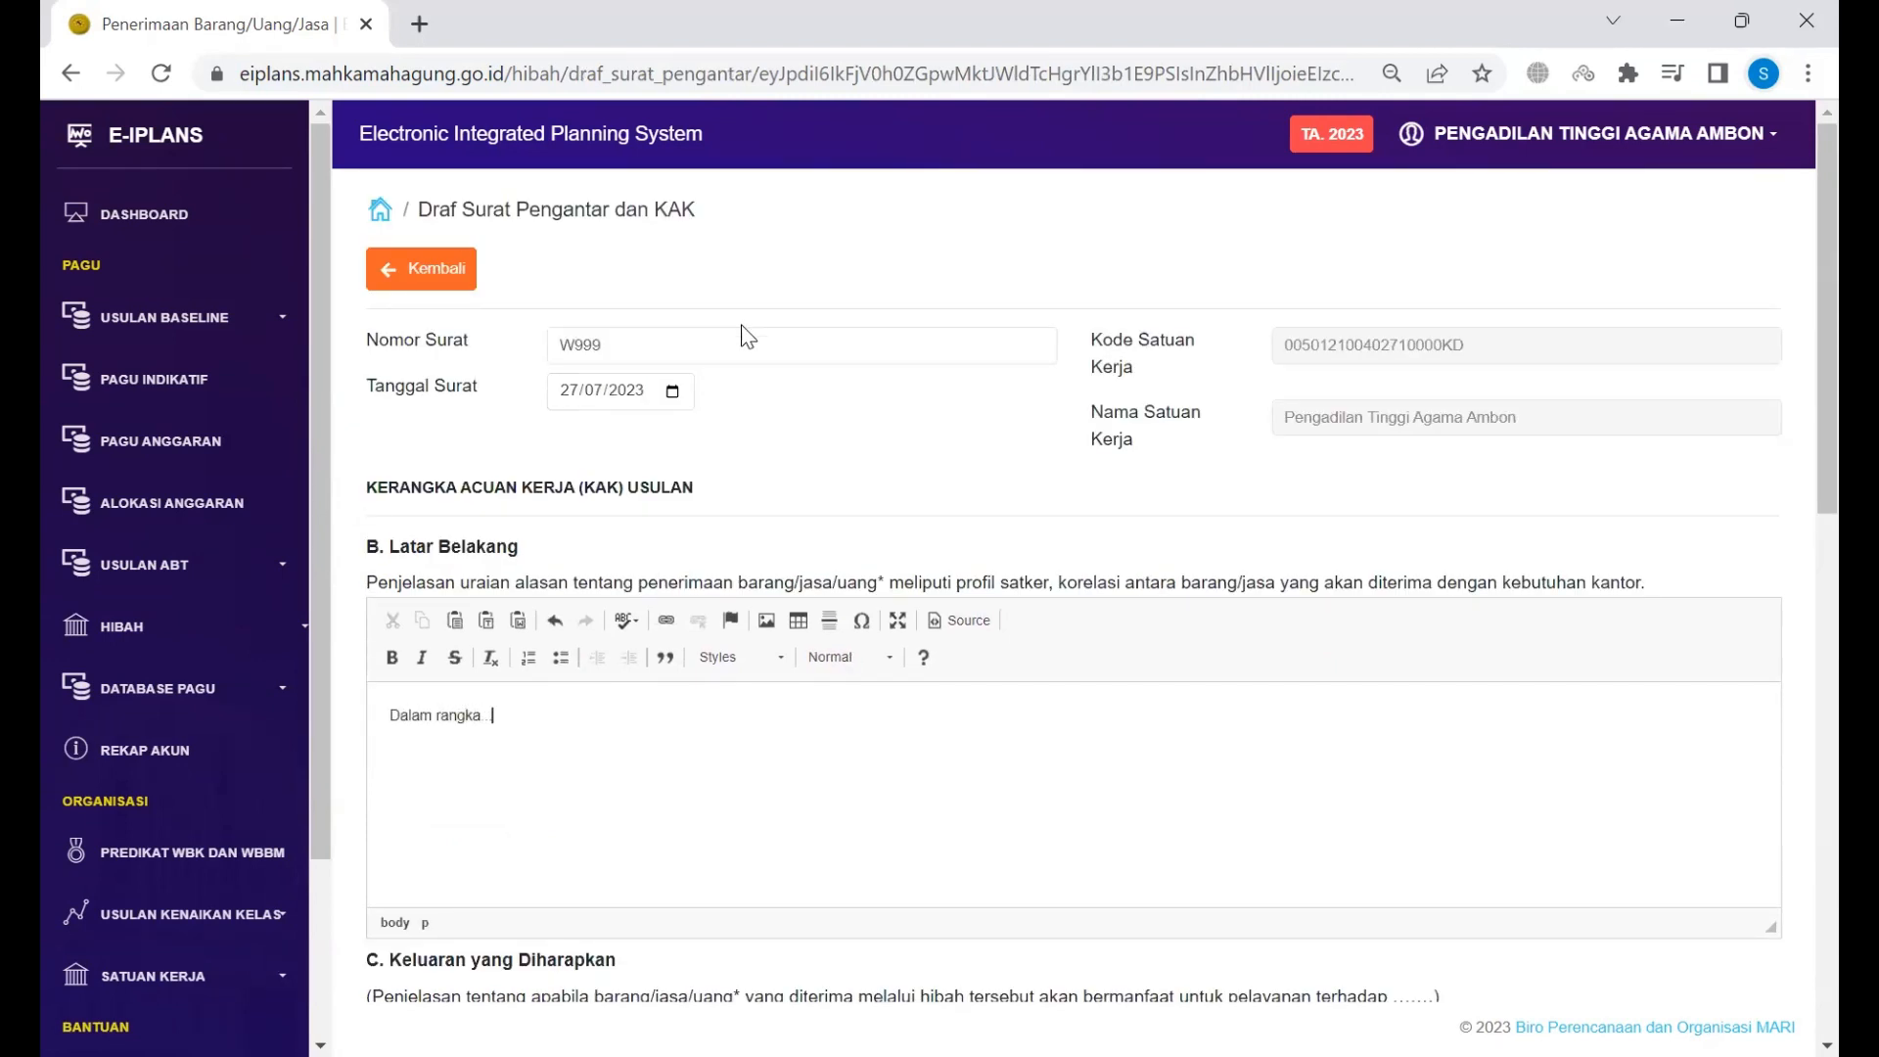
type("..... meneruskan u=hibah dari P")
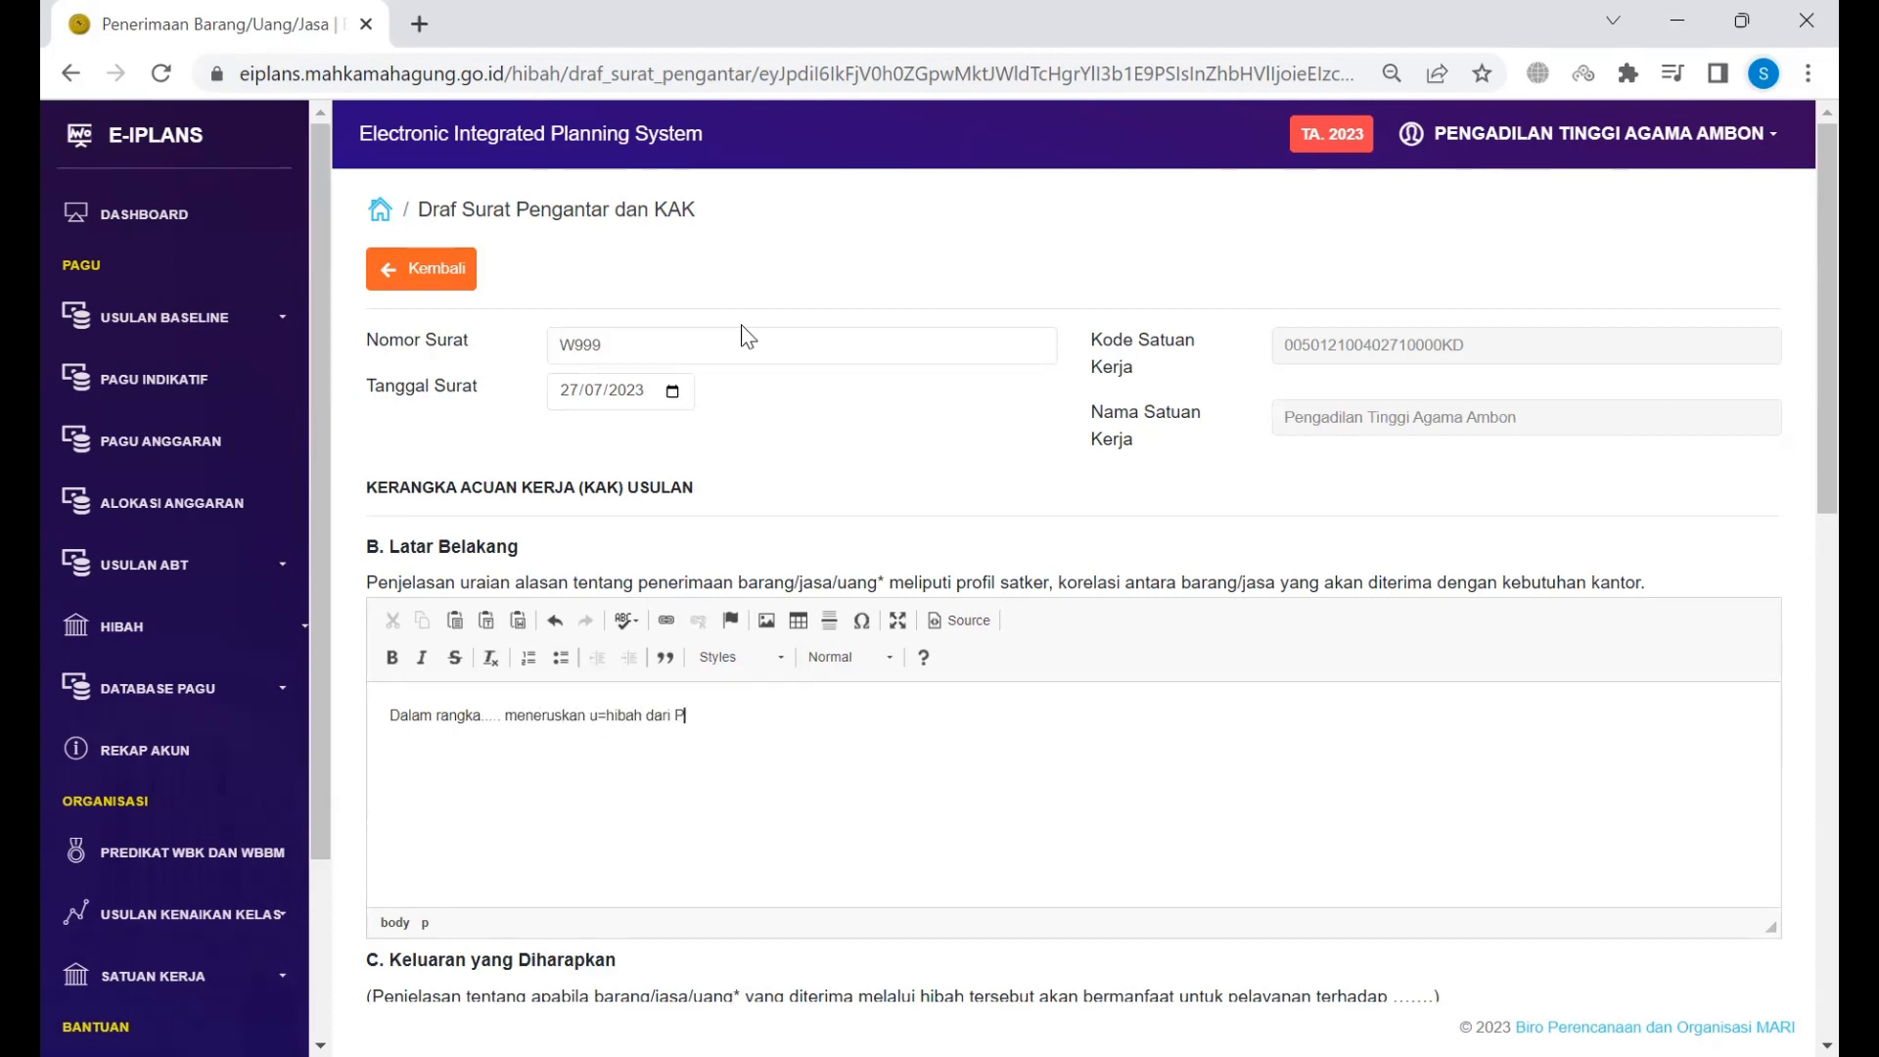
type("N ...")
scroll(749, 337, "down", 5)
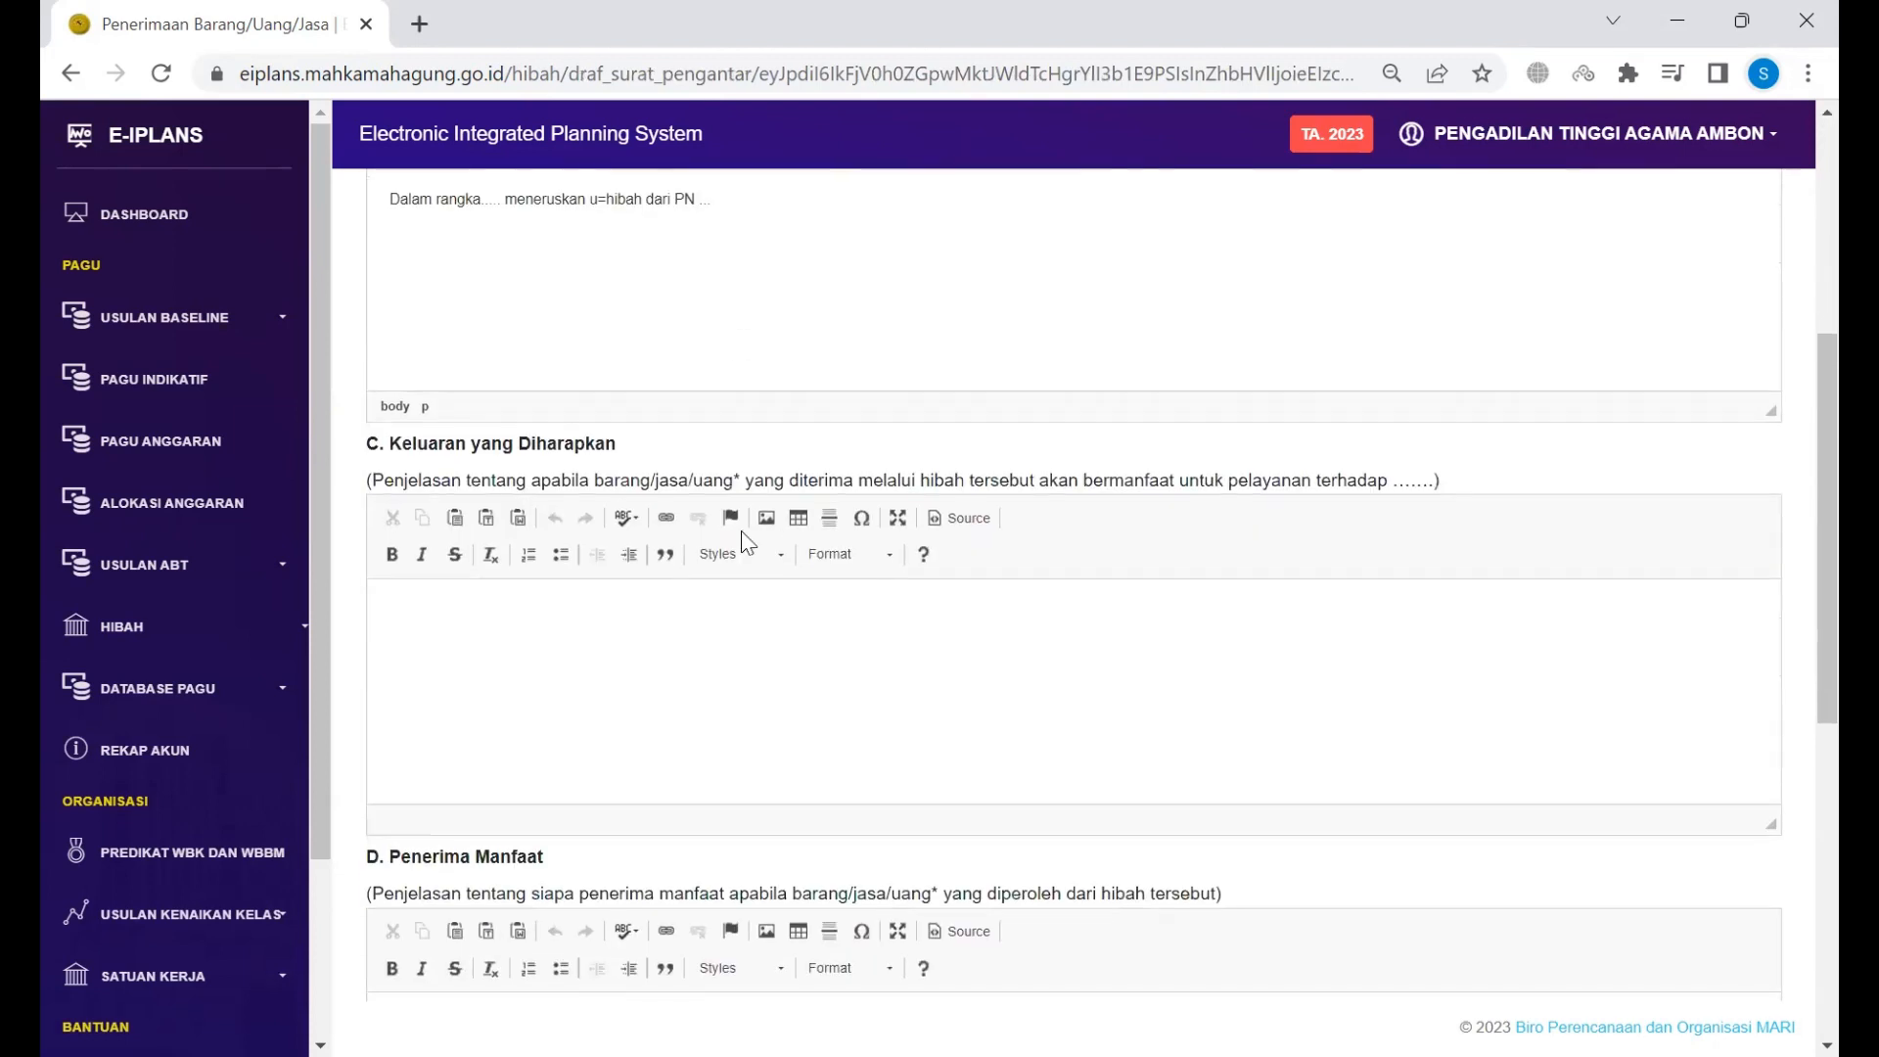
left_click(762, 639)
type("Hibah akan...")
scroll(762, 631, "down", 4)
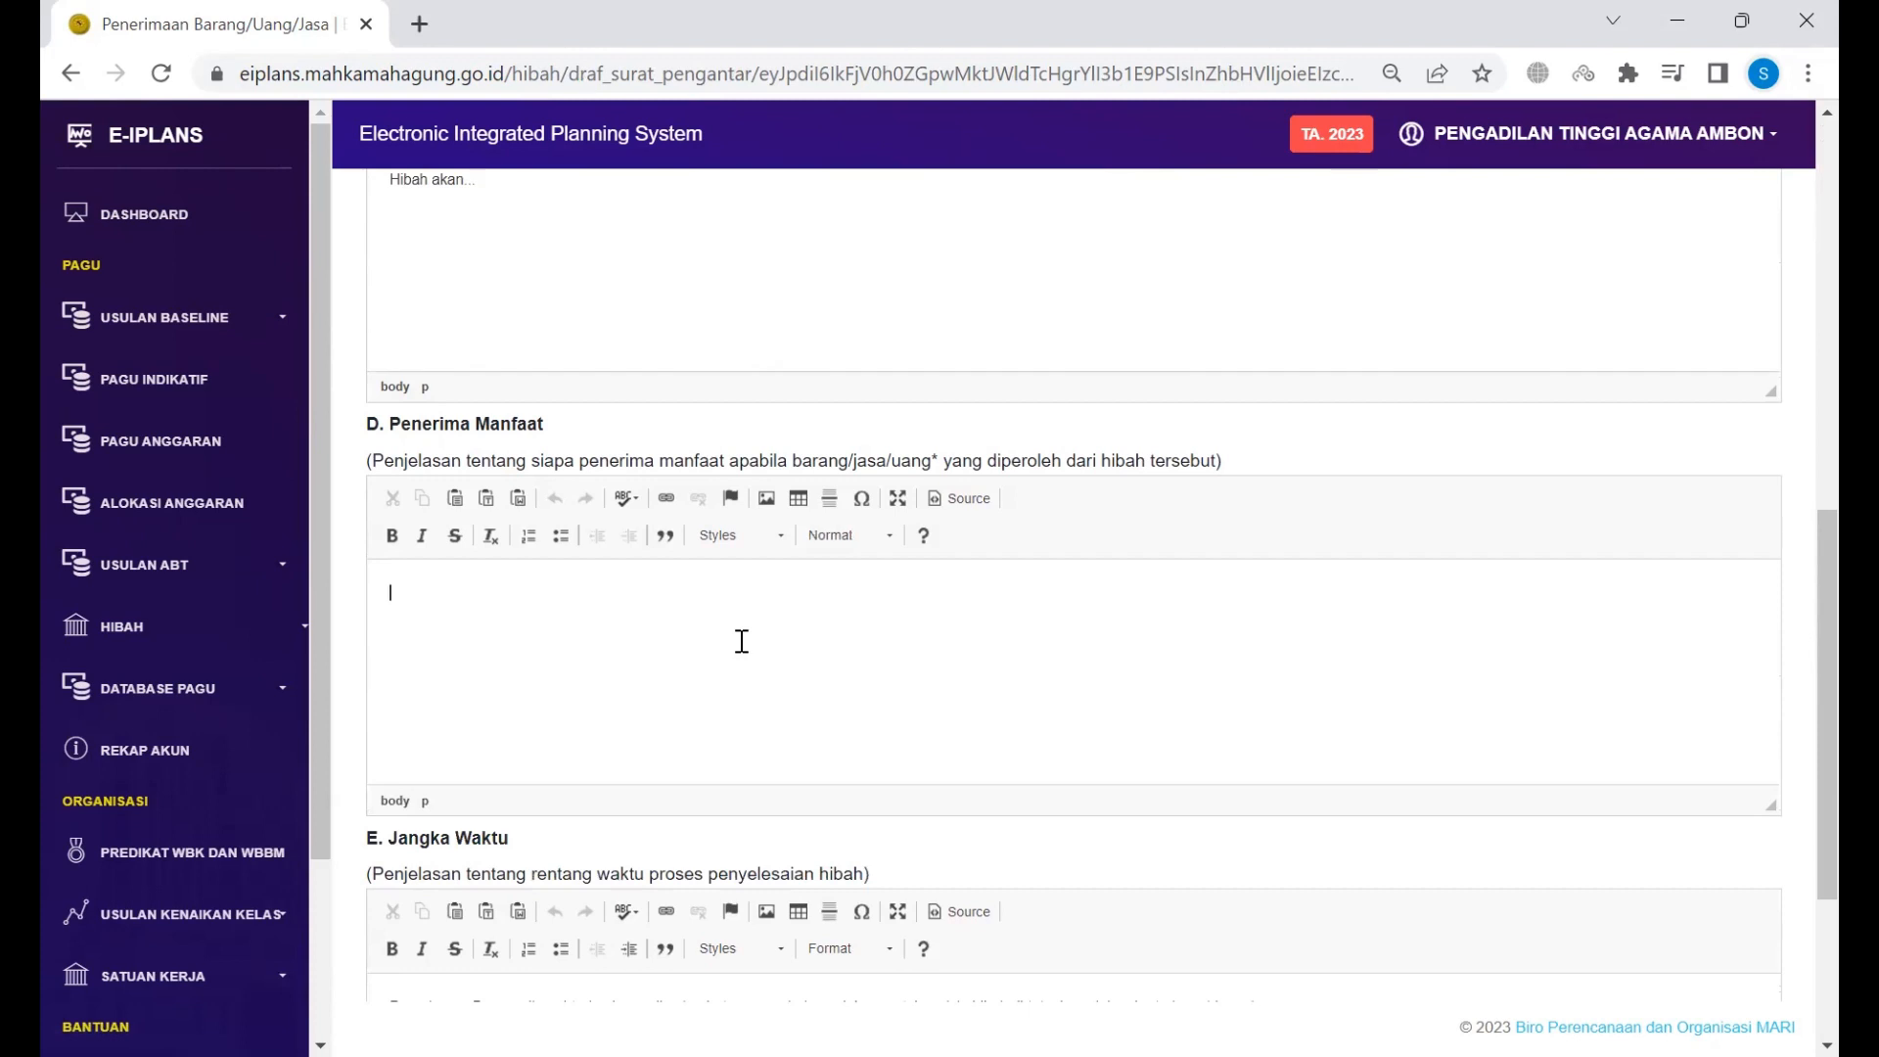
Step: Enter 'Penerima manfaa' in the beneficiaries section
left_click(742, 641)
type("PN")
key("ctrl+a")
type("Penerima manfaa")
scroll(742, 641, "down", 3)
Step: Replace the dotted placeholder after 'paling lambat' in Jangka Waktu with 2
left_click(742, 734)
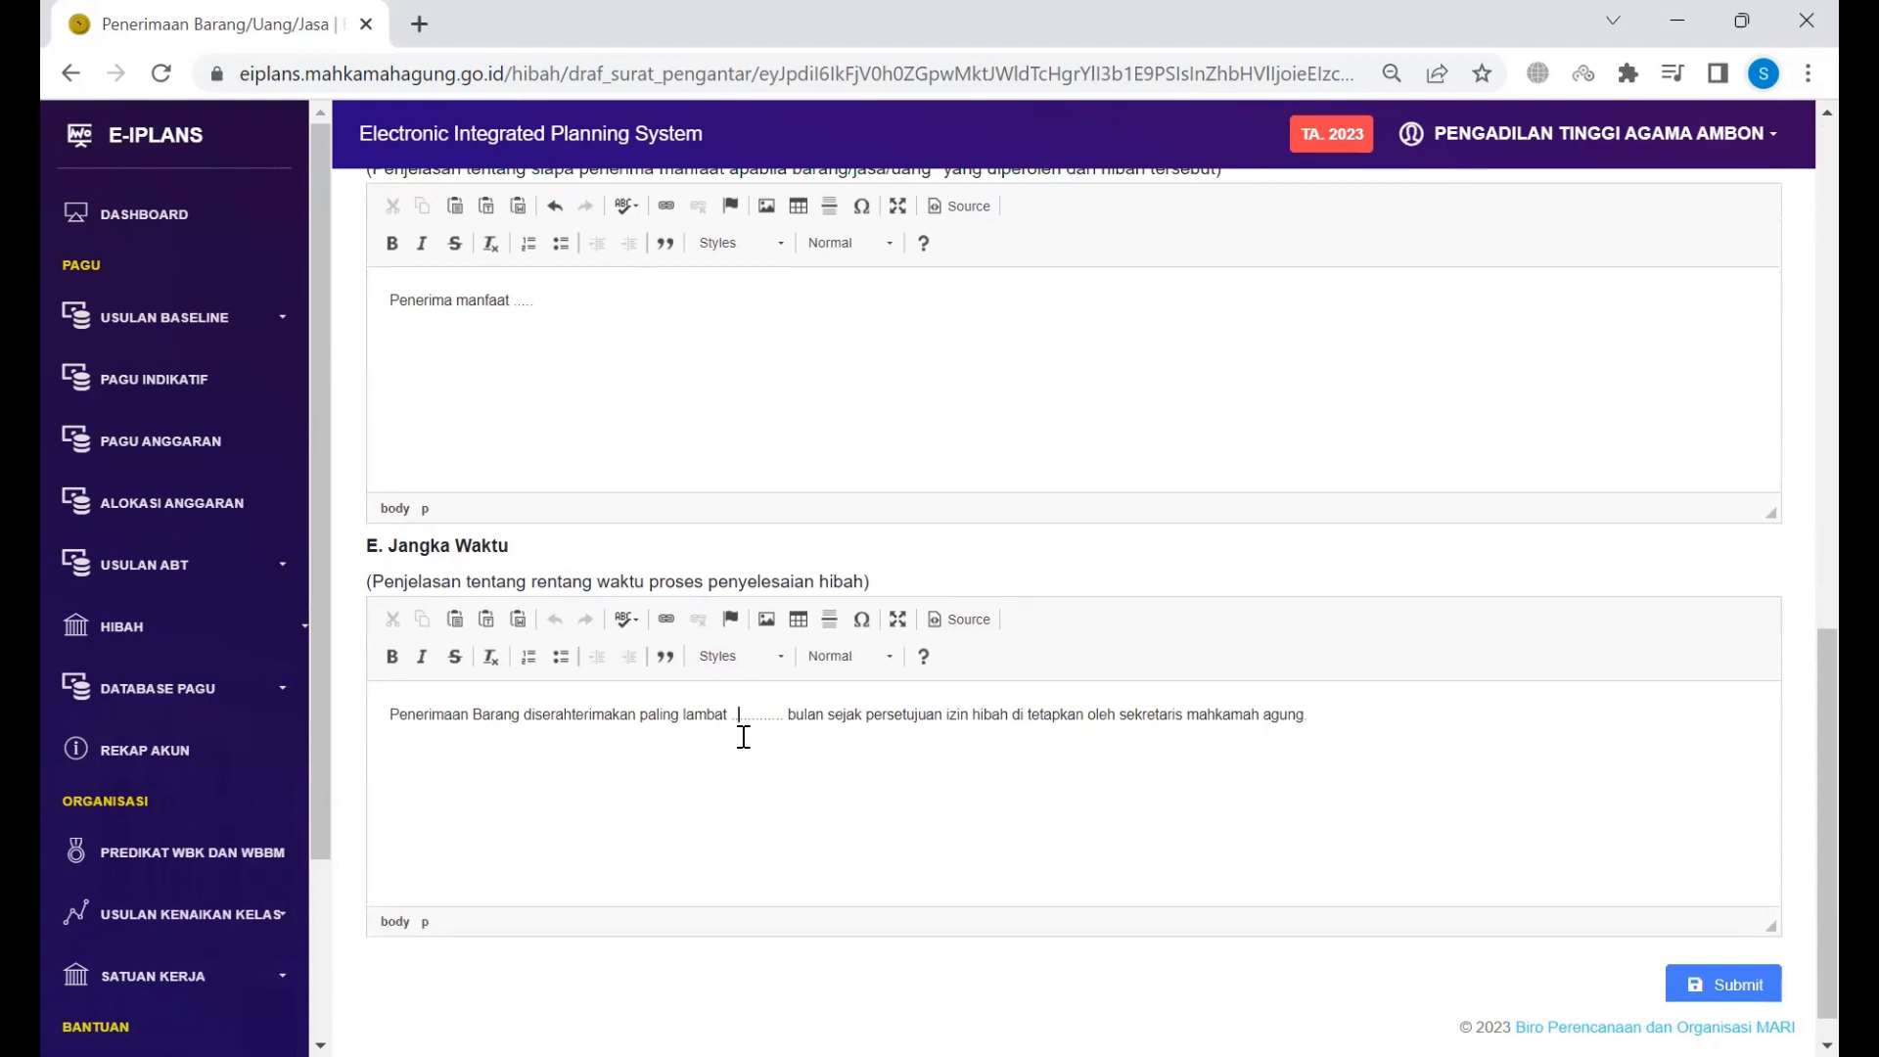
double_click(746, 716)
double_click(765, 716)
key("BackSpace")
key("BackSpace")
key("BackSpace")
key("BackSpace")
key("BackSpace")
key("BackSpace")
key("BackSpace")
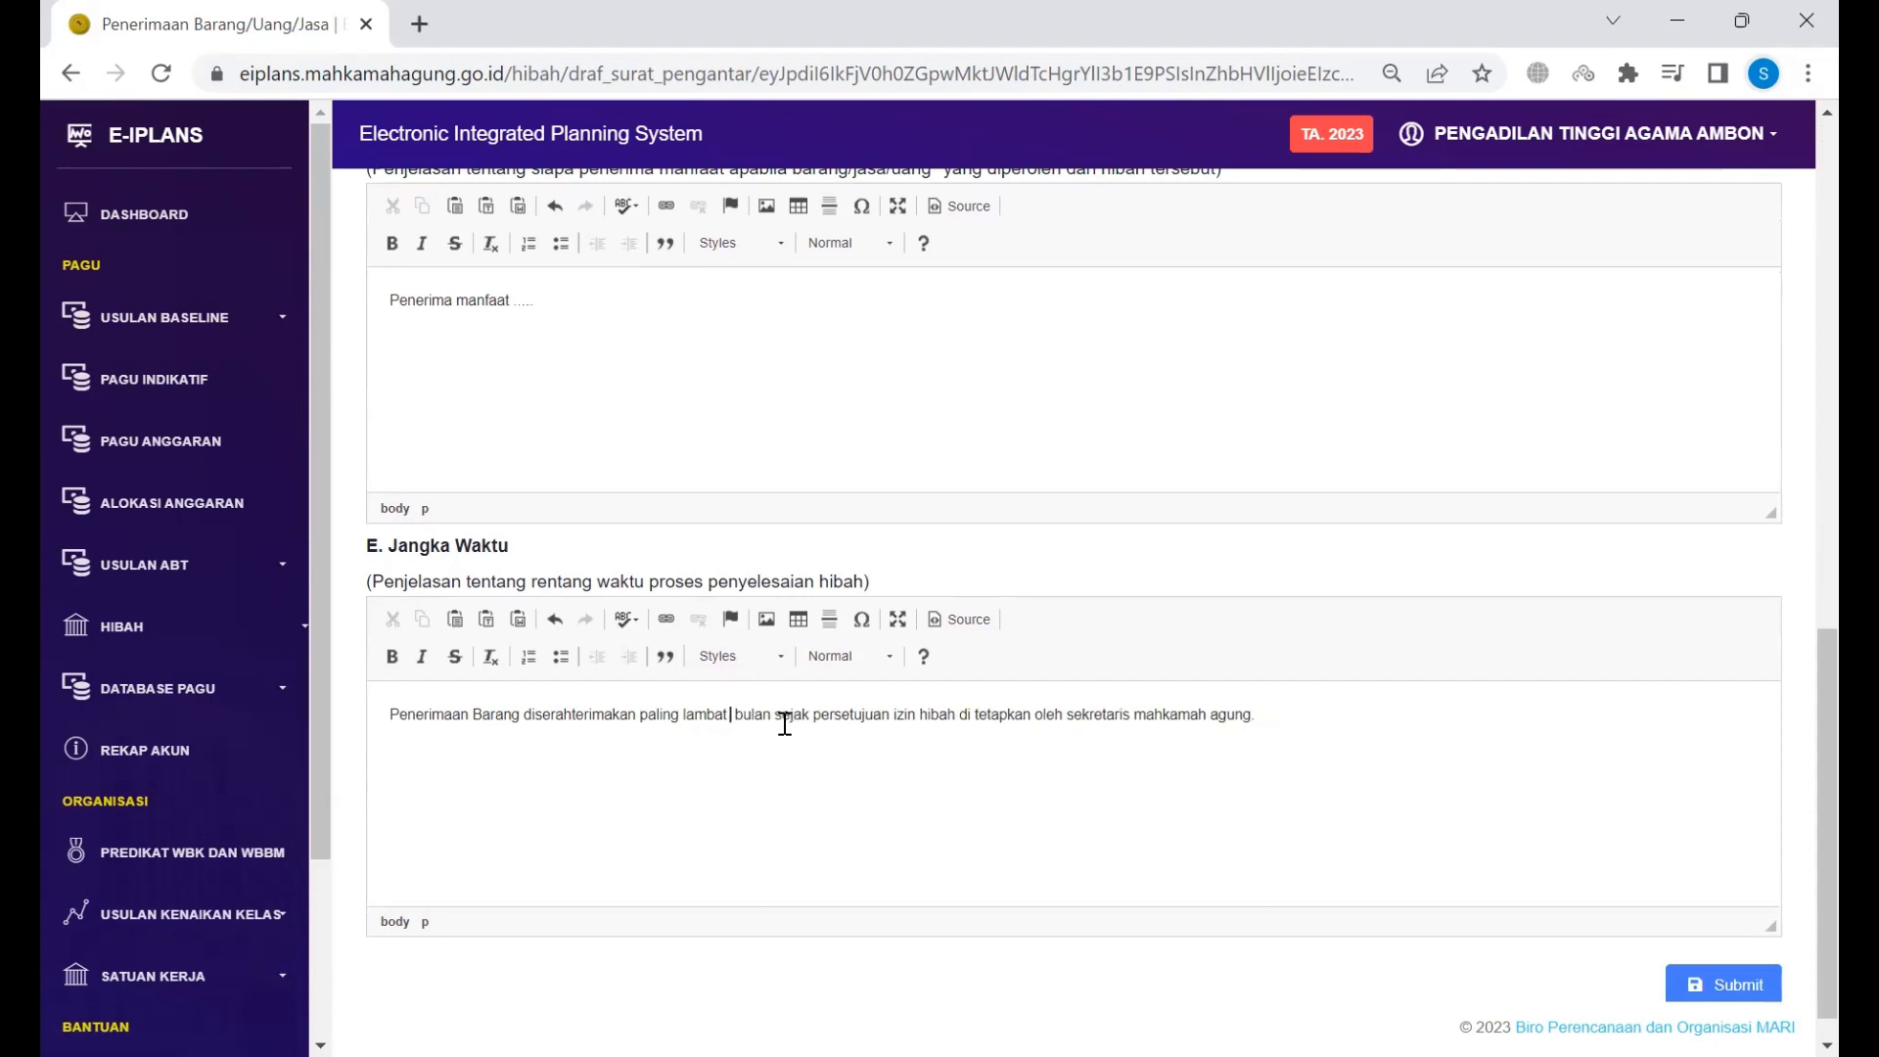
type("2")
scroll(785, 724, "down", 1)
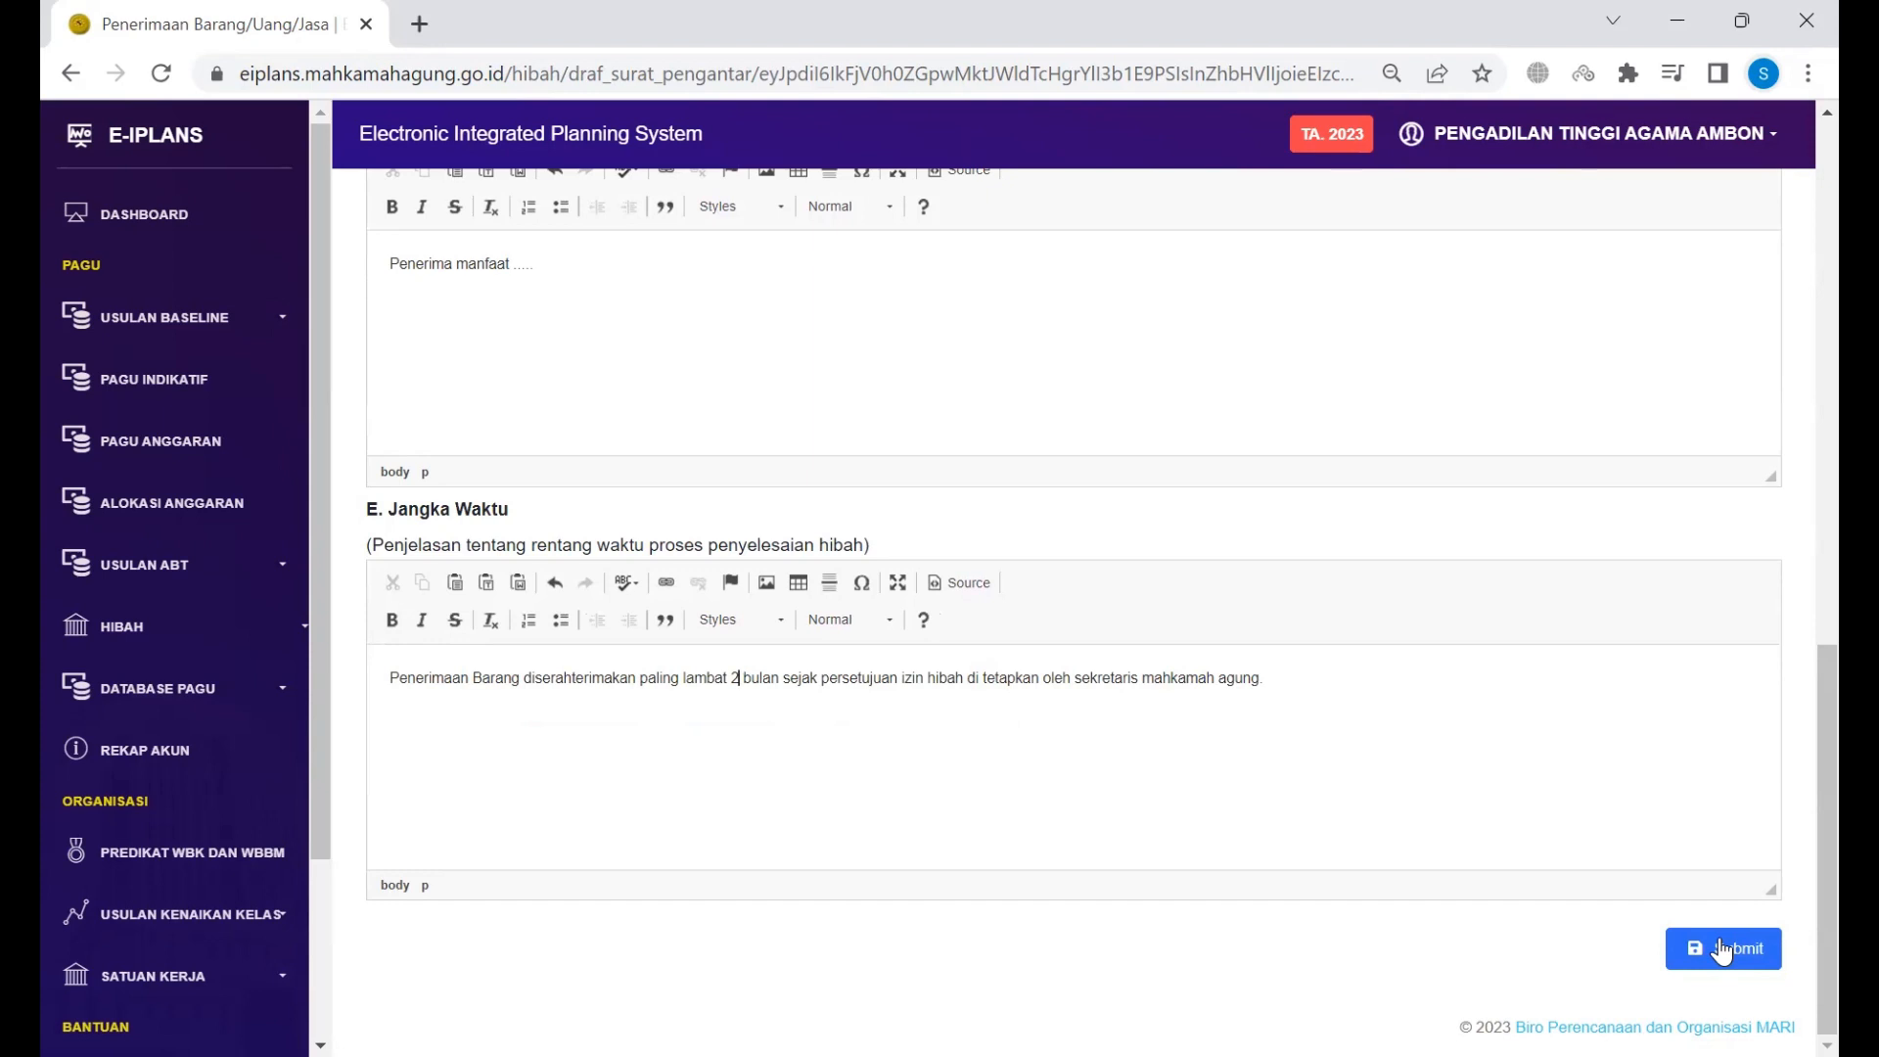
Step: Submit the draft and review the generated 3-page cover letter PDF
left_click(1723, 952)
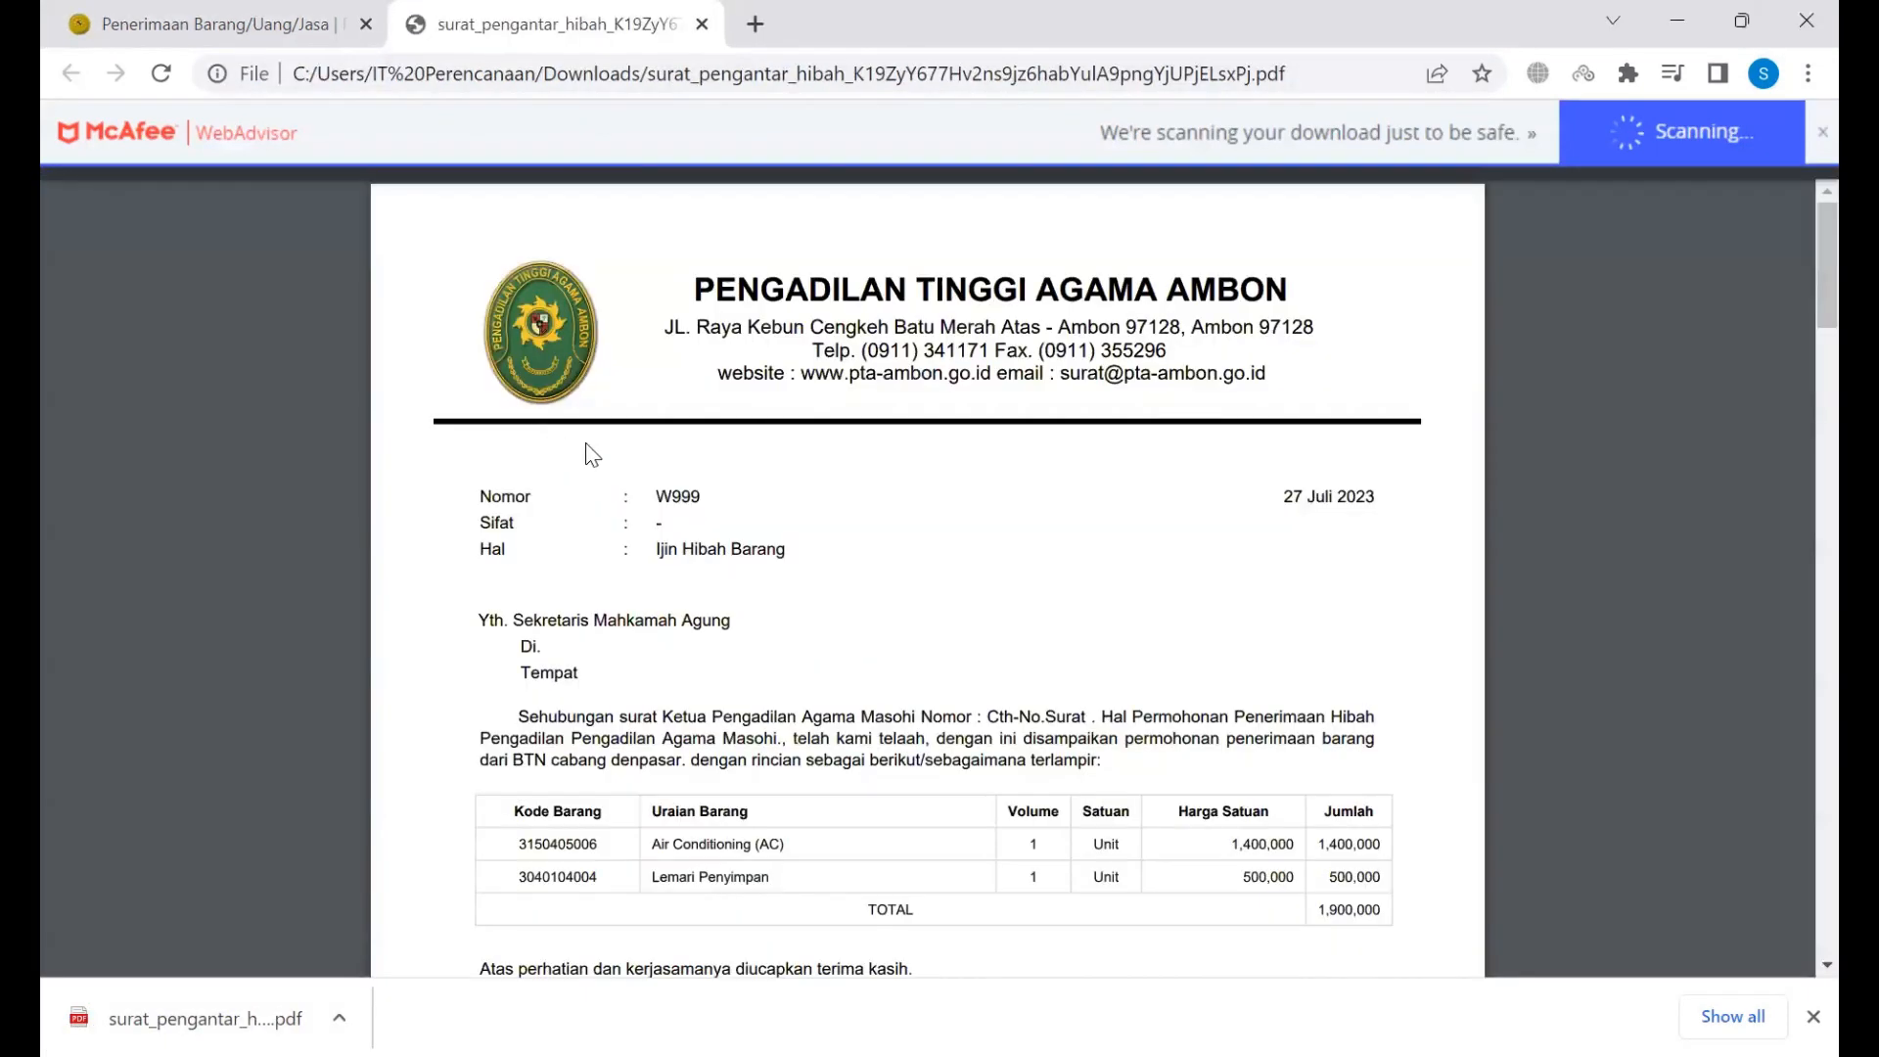
scroll(558, 528, "down", 3)
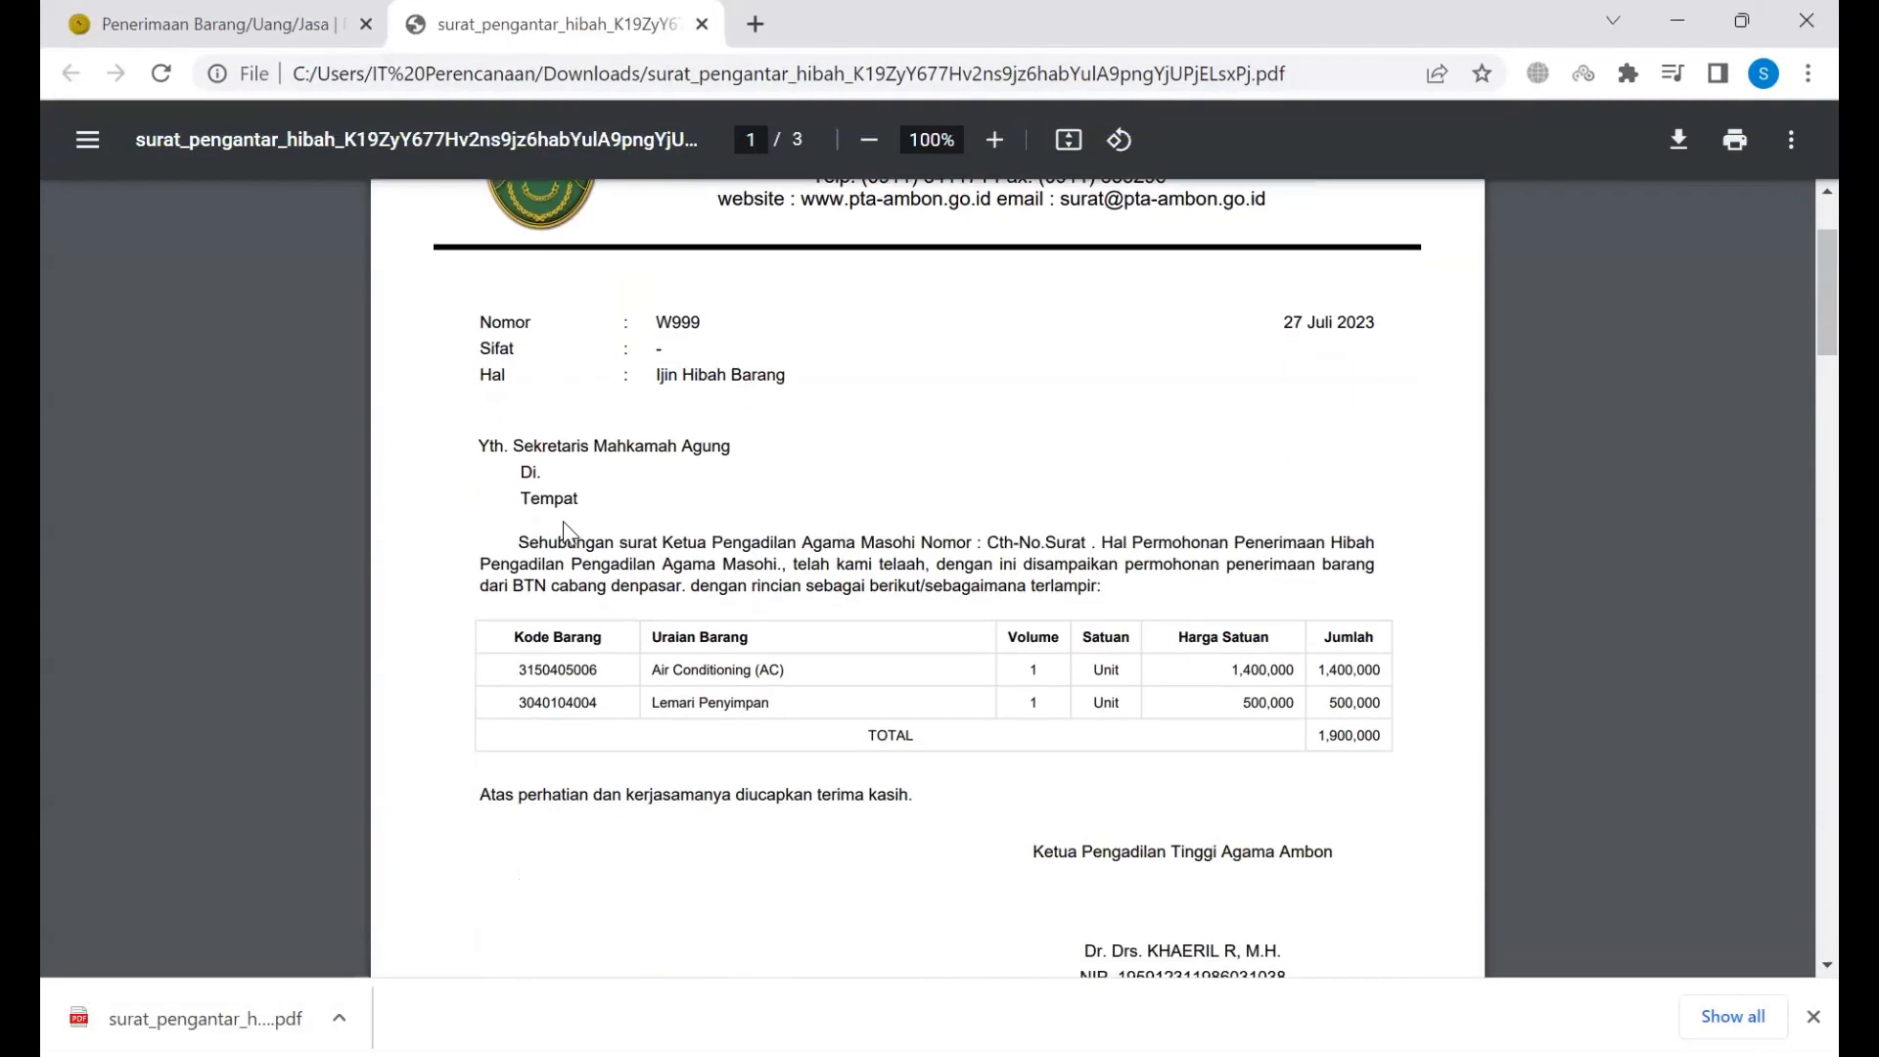
scroll(566, 523, "up", 3)
scroll(565, 524, "down", 5)
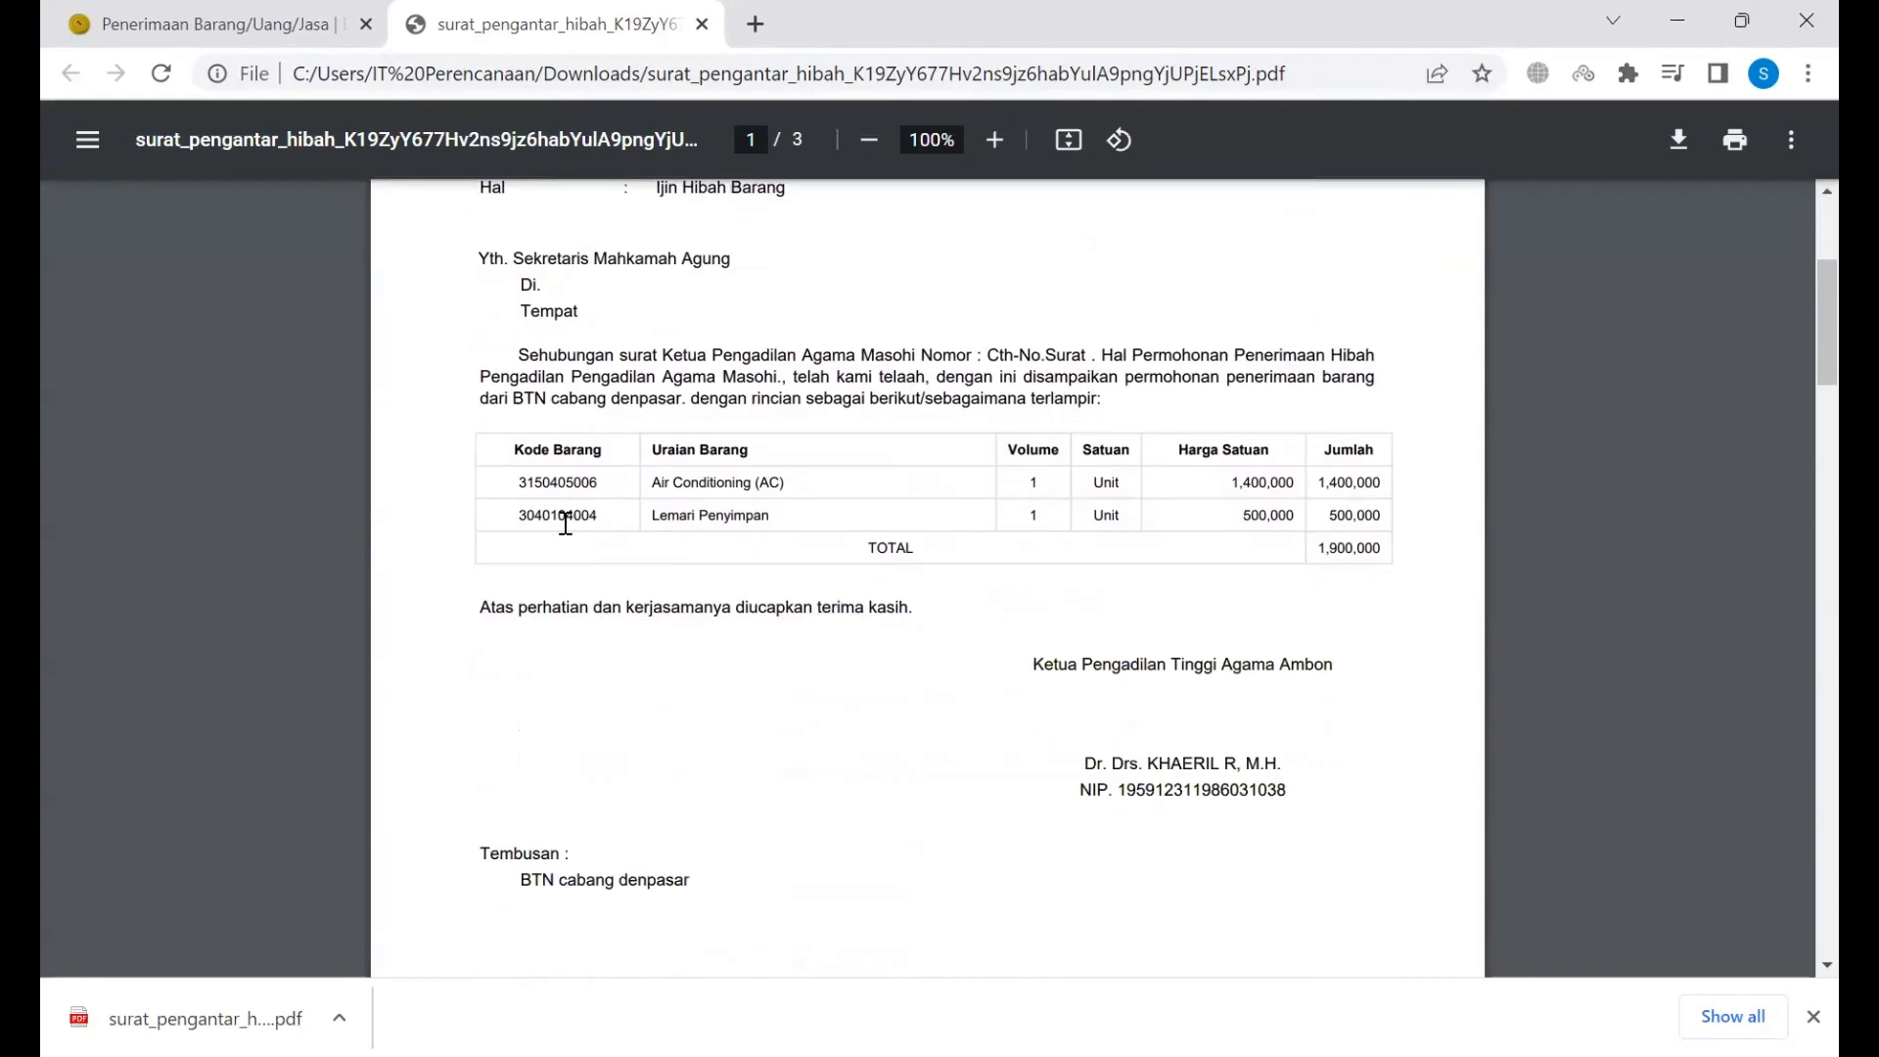
scroll(566, 524, "down", 7)
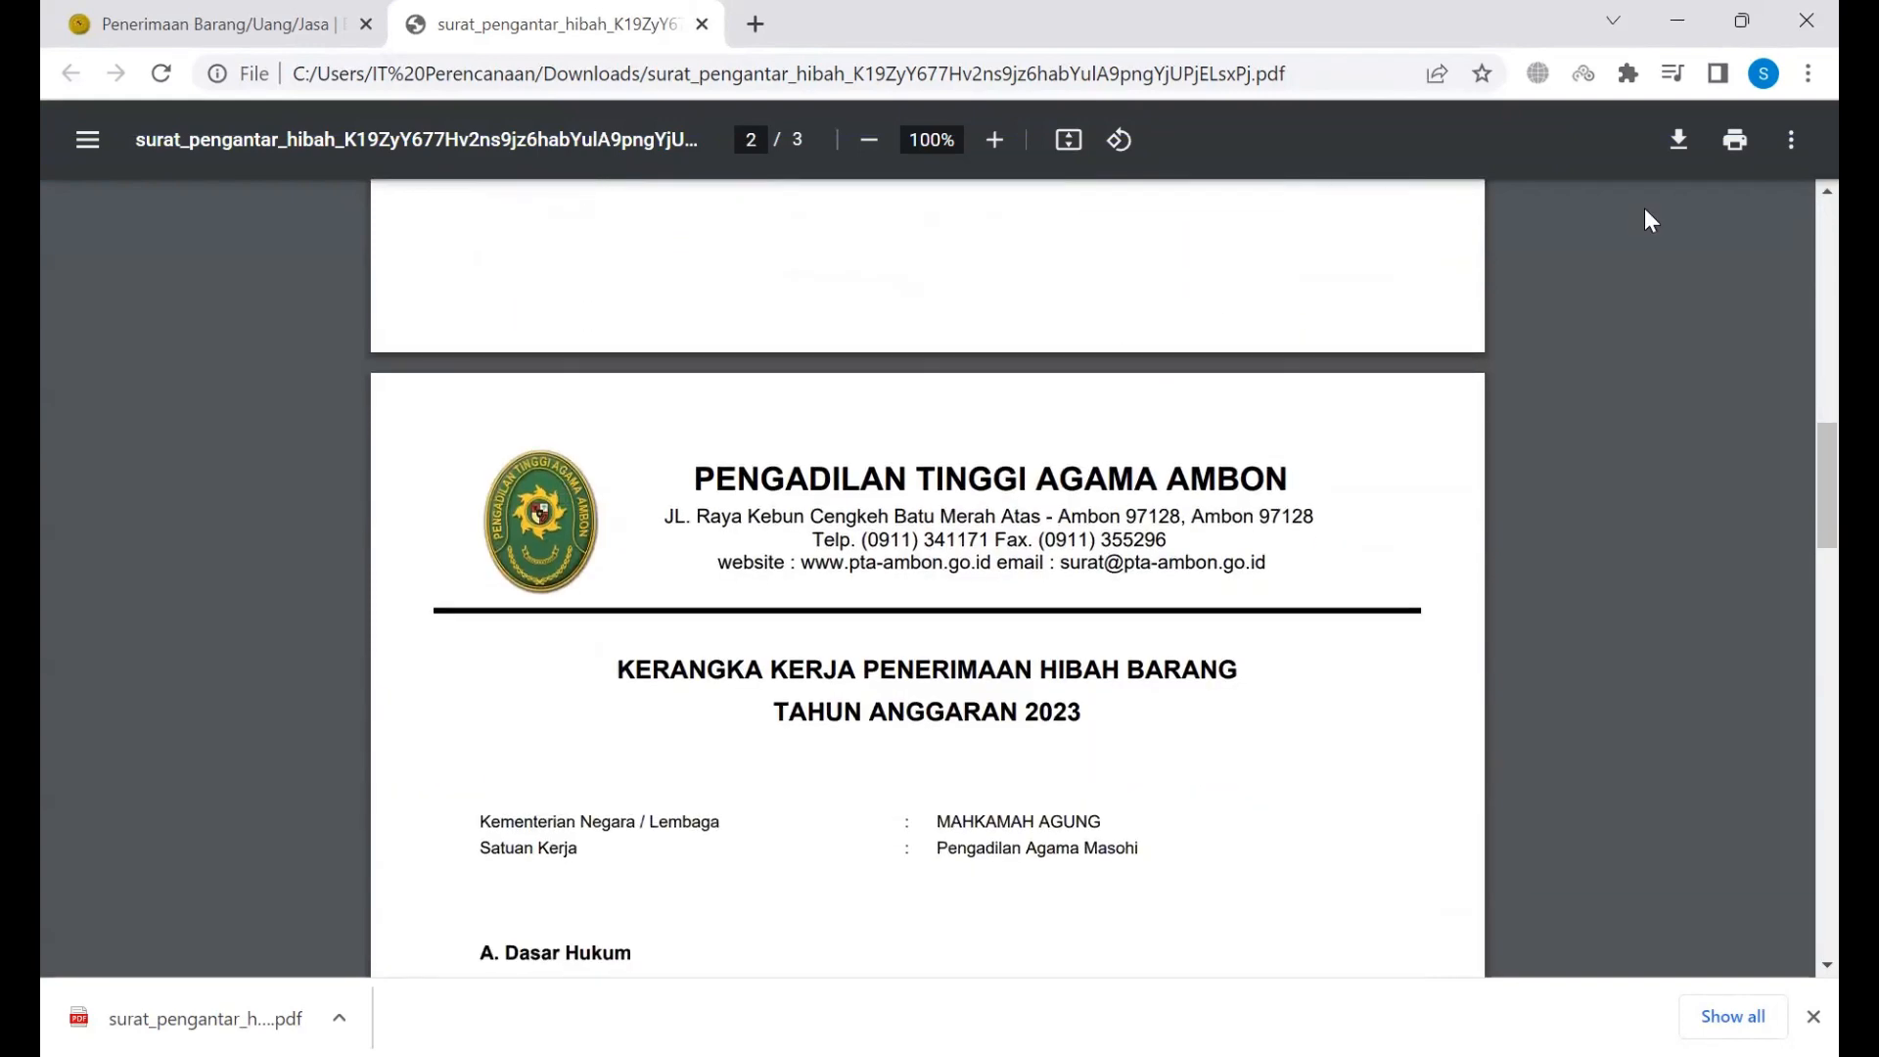
Step: Save a copy of the letter PDF named Download-cetak-ttd-scan
left_click(1662, 139)
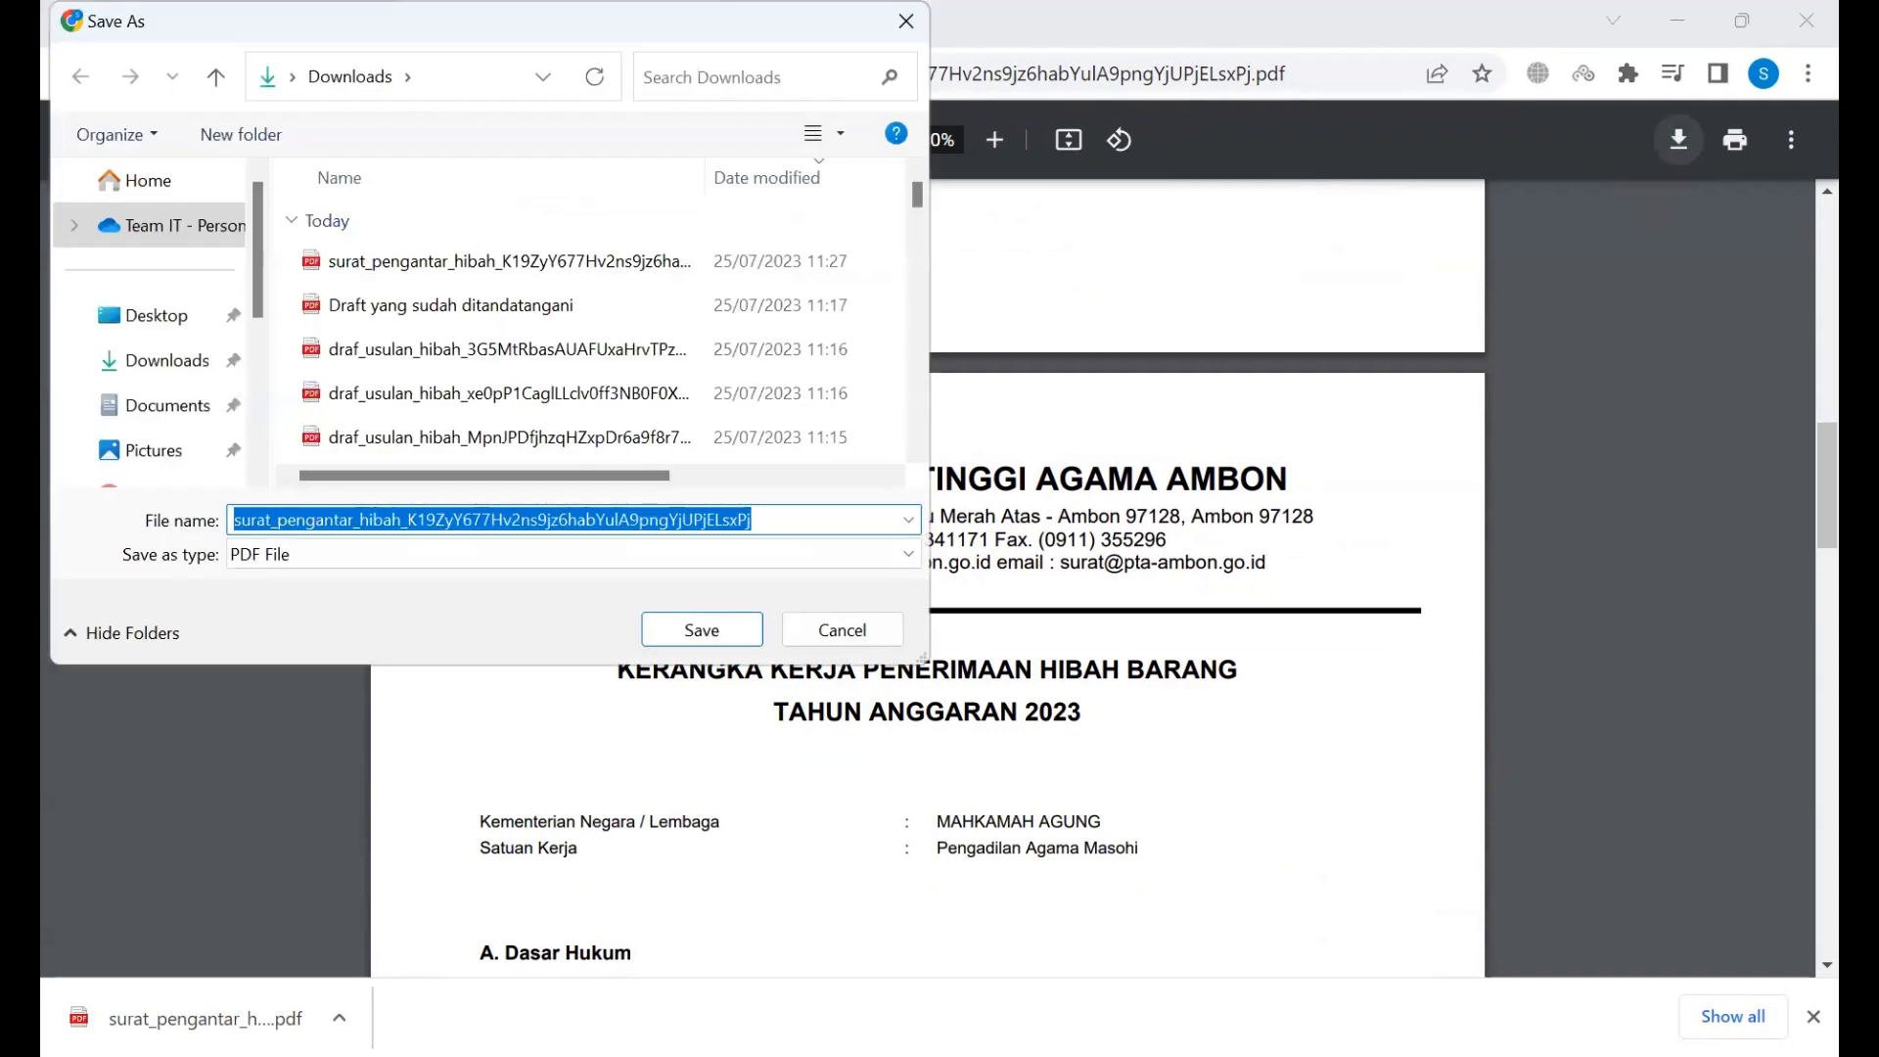
type("Download surat")
key("BackSpace")
key("BackSpace")
key("BackSpace")
key("BackSpace")
key("BackSpace")
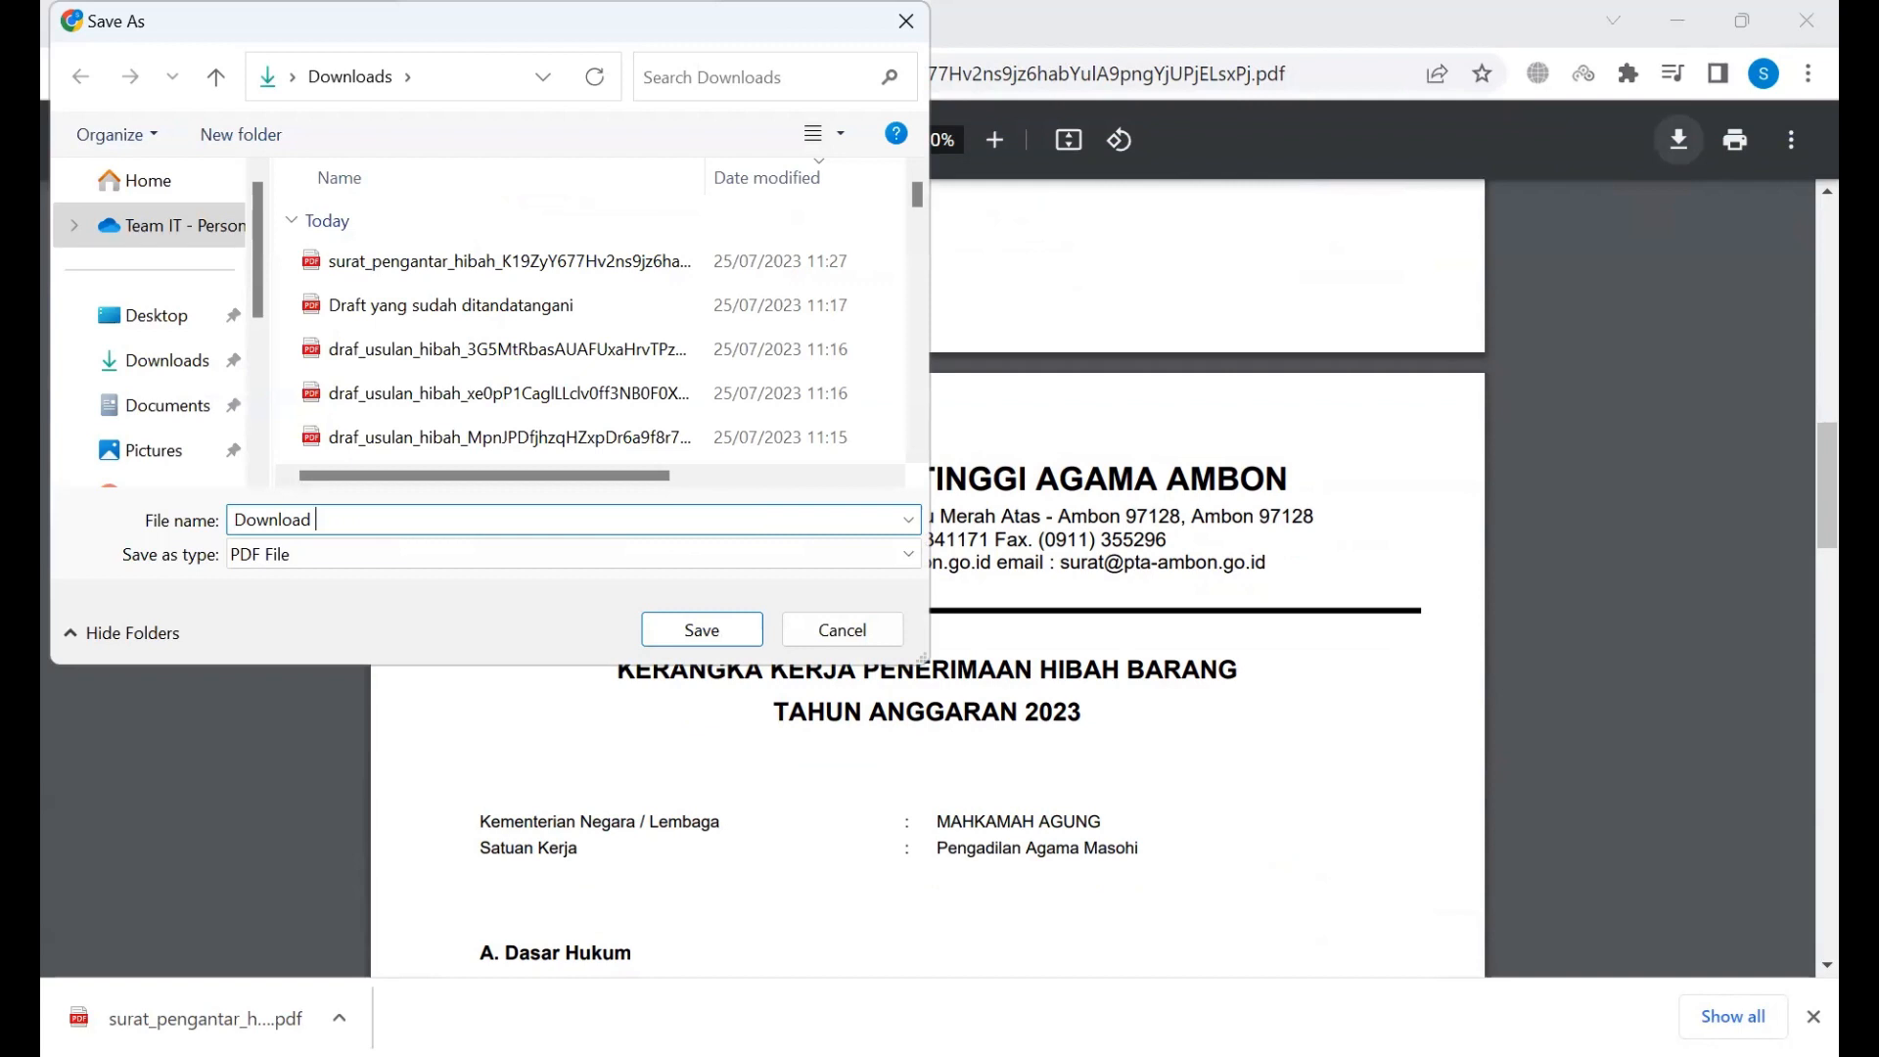
key("BackSpace")
type("-cetak-ttd-scan")
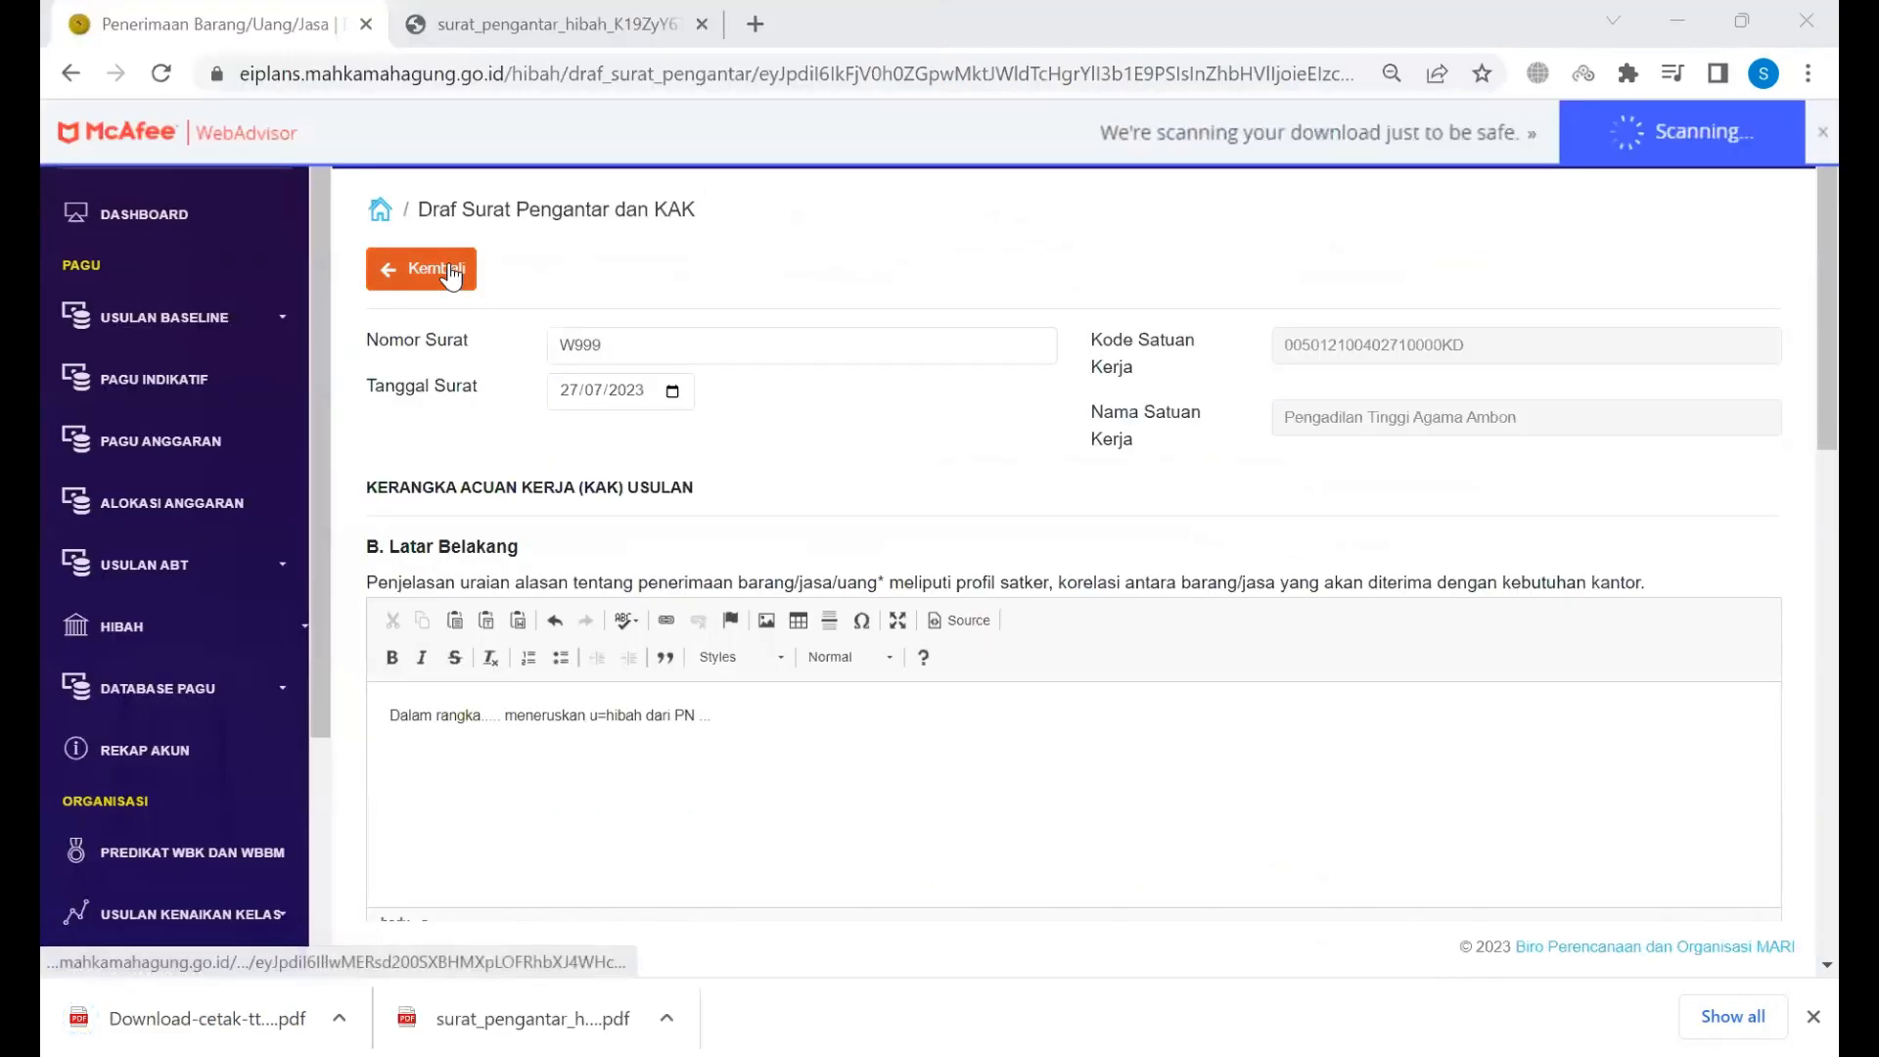
Step: Return to the proposal summary, reload it, and open its Reviu page
left_click(449, 265)
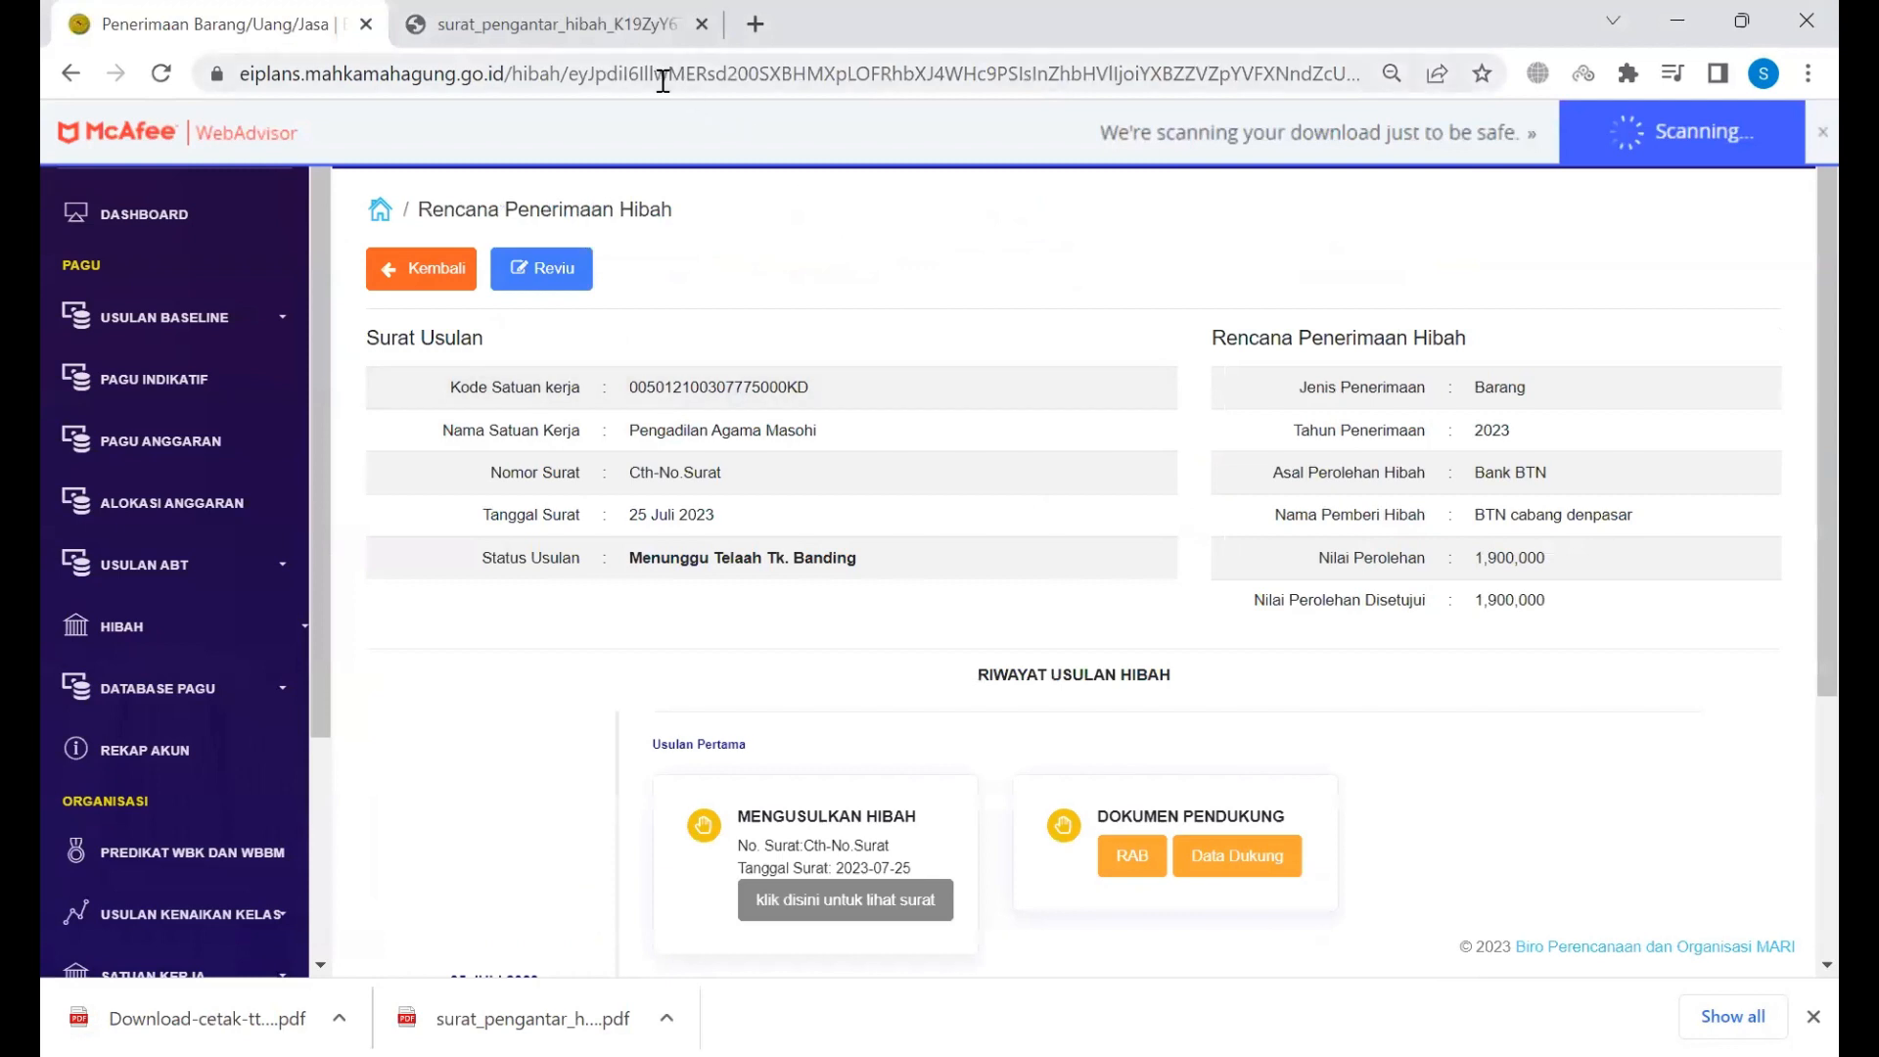
left_click(161, 75)
scroll(778, 311, "down", 4)
scroll(778, 311, "up", 4)
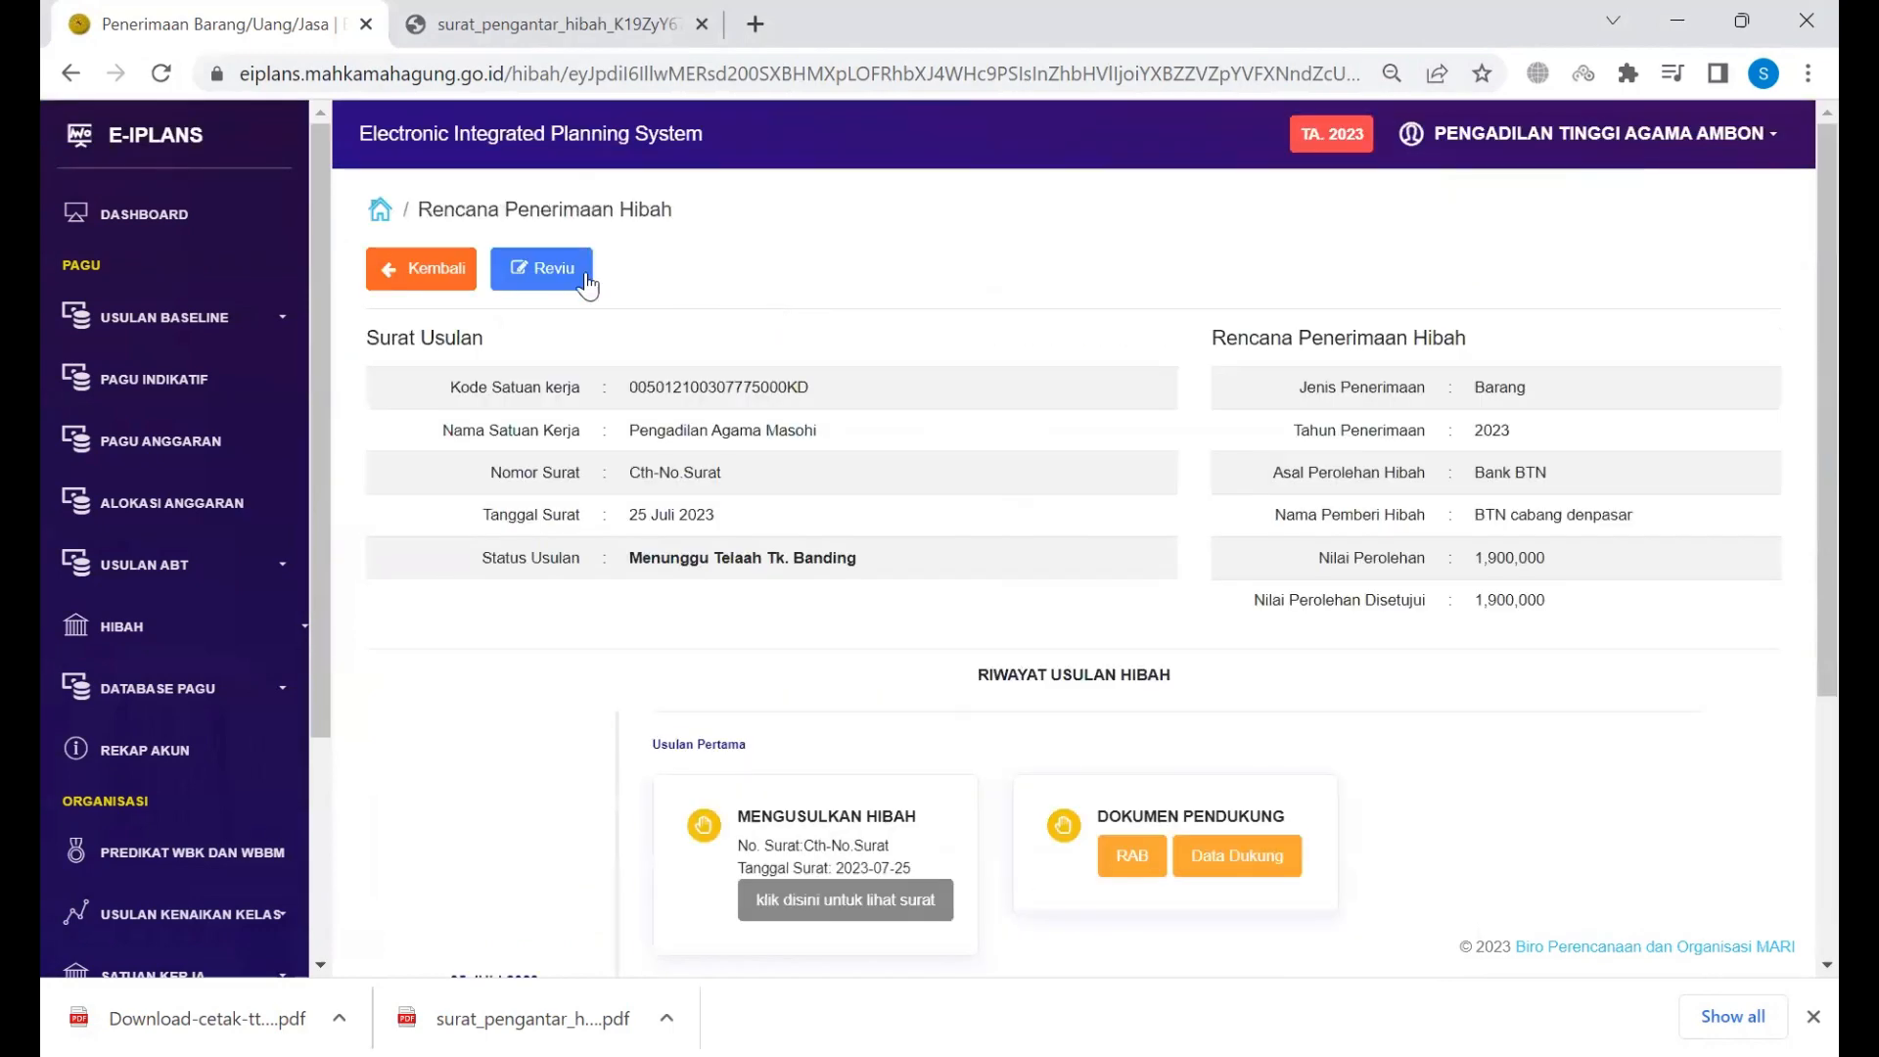
left_click(561, 274)
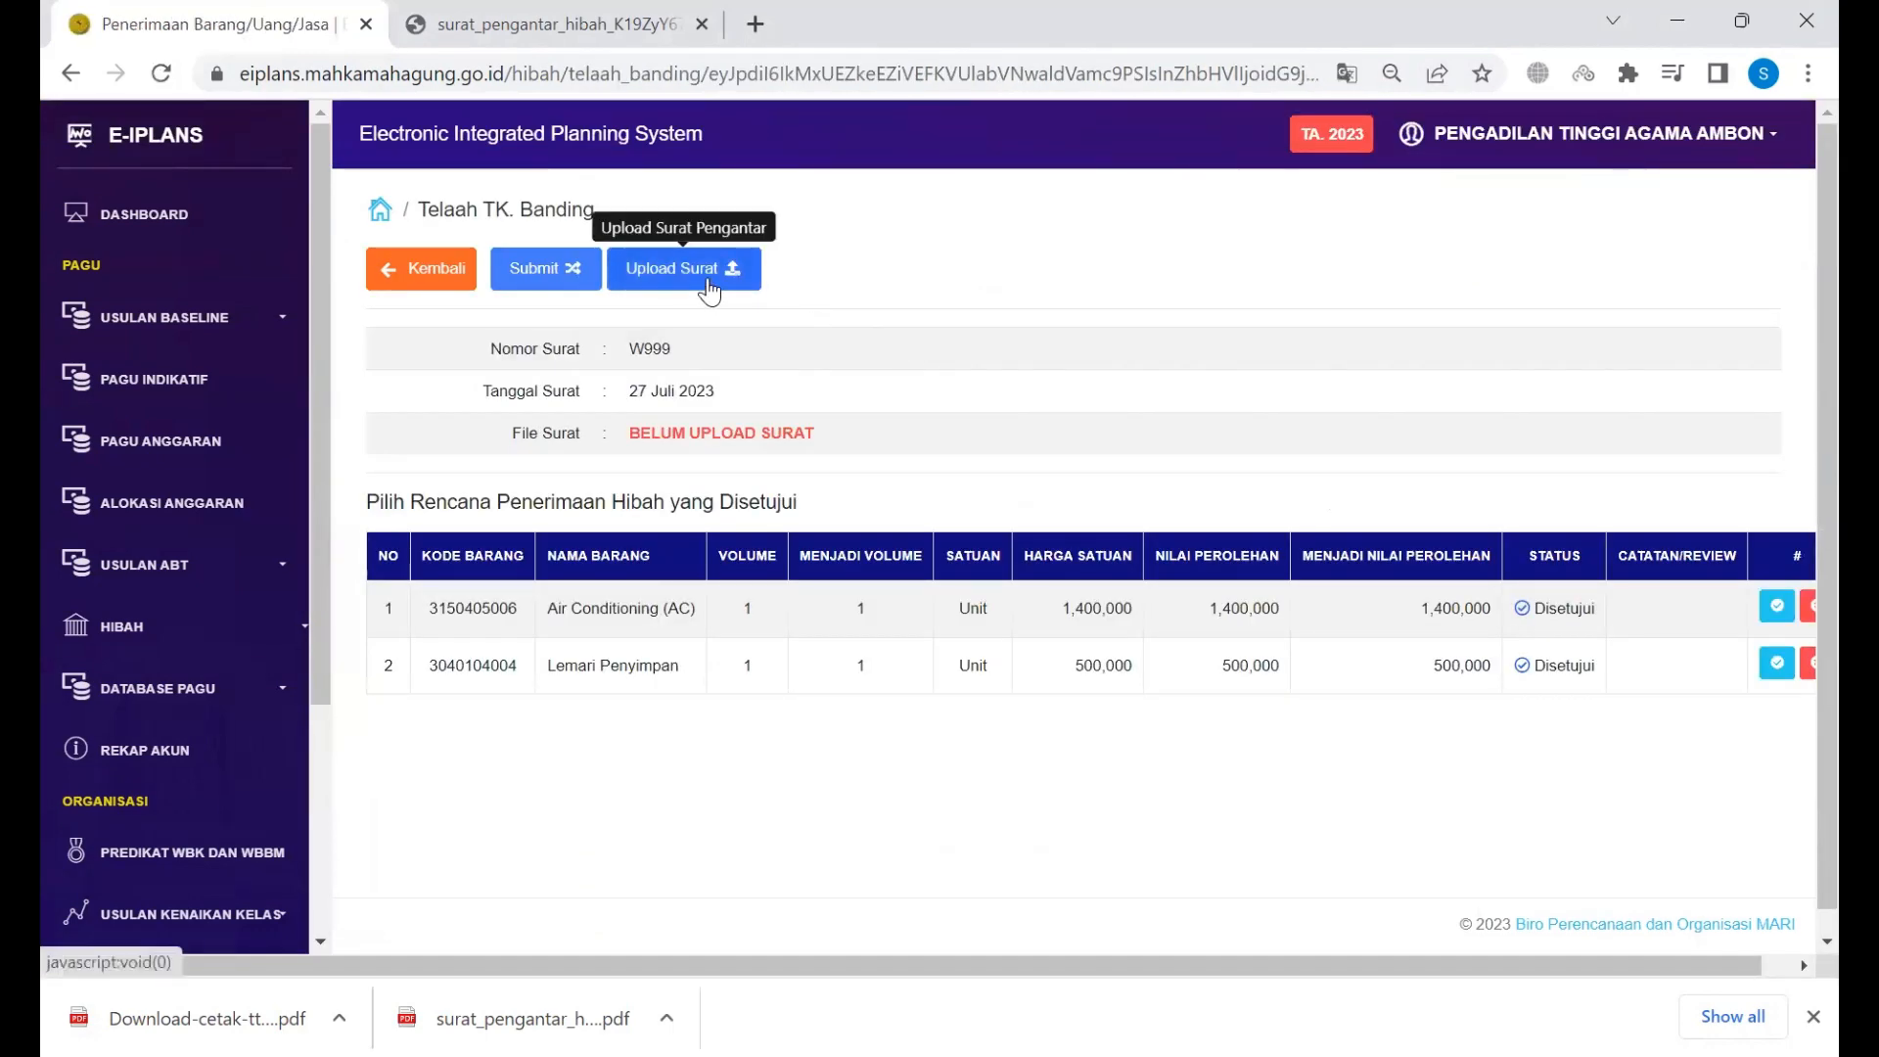
Step: Upload Download-cetak-ttd-scan as the cover letter file under File Surat
left_click(708, 284)
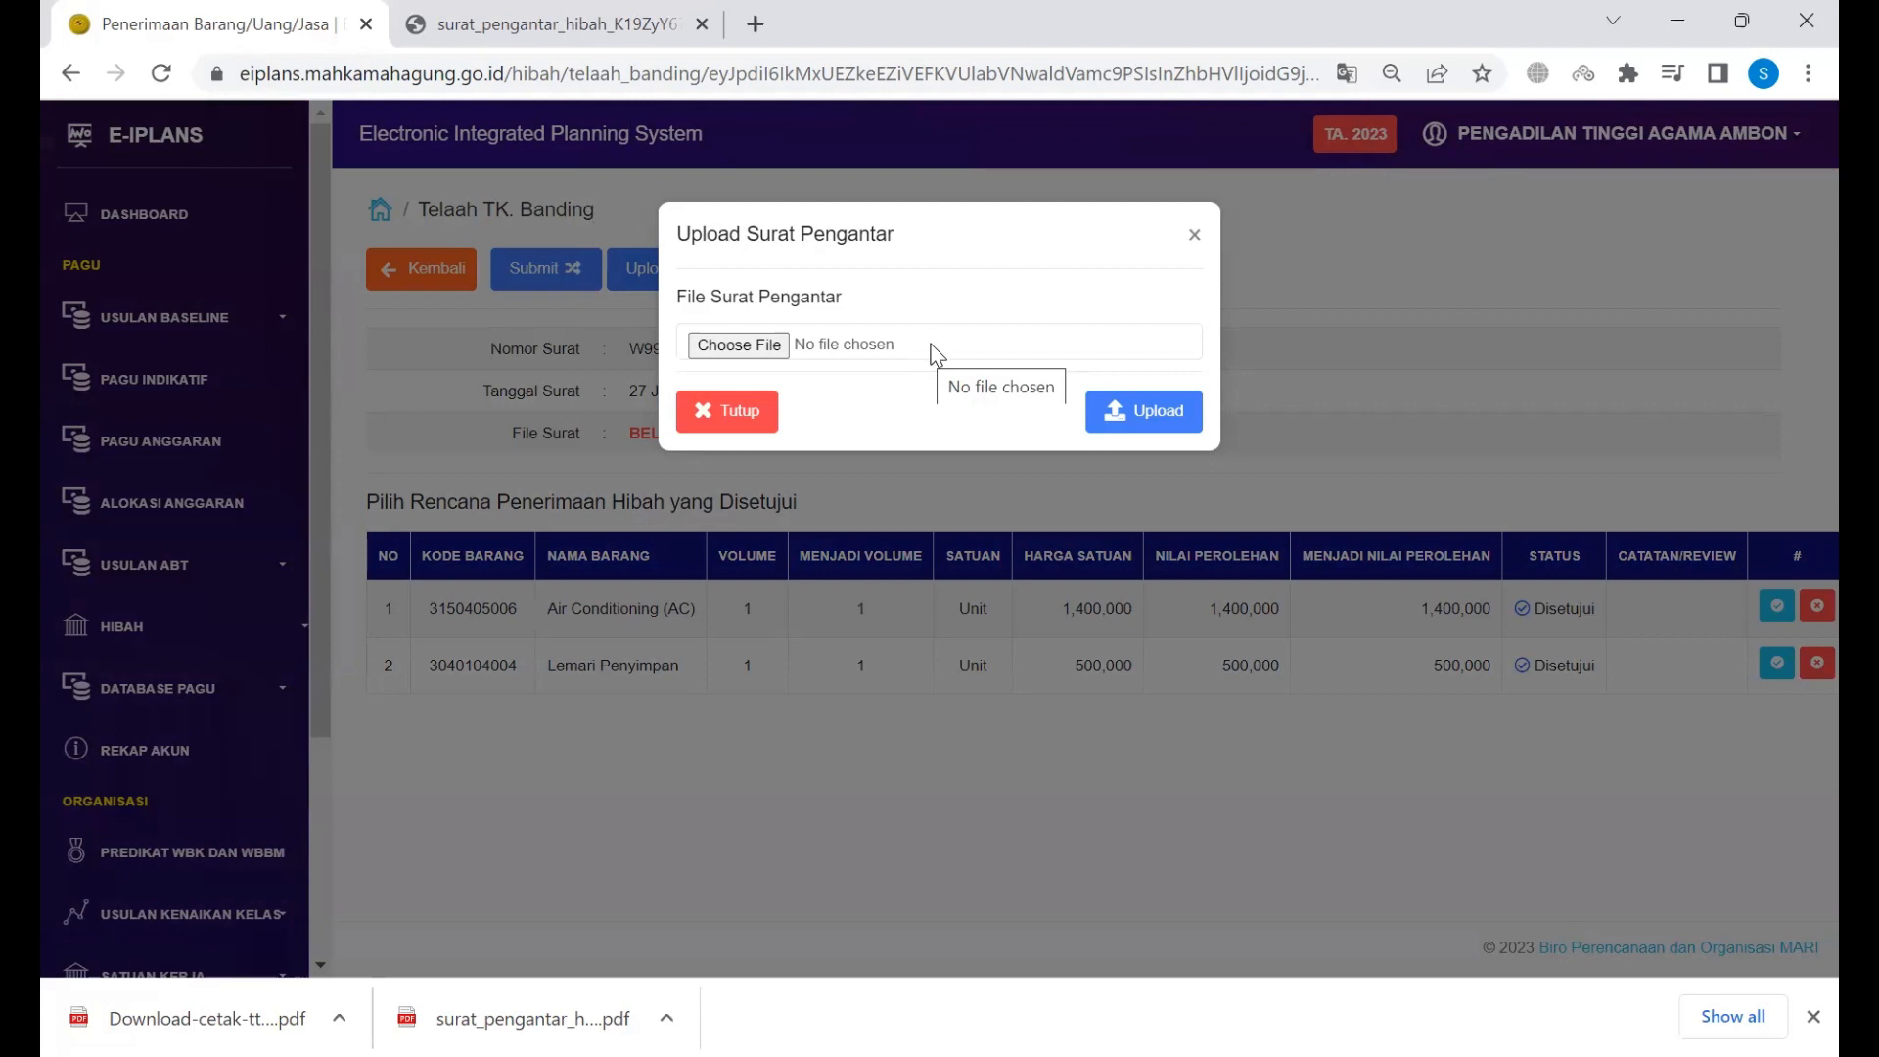
left_click(916, 358)
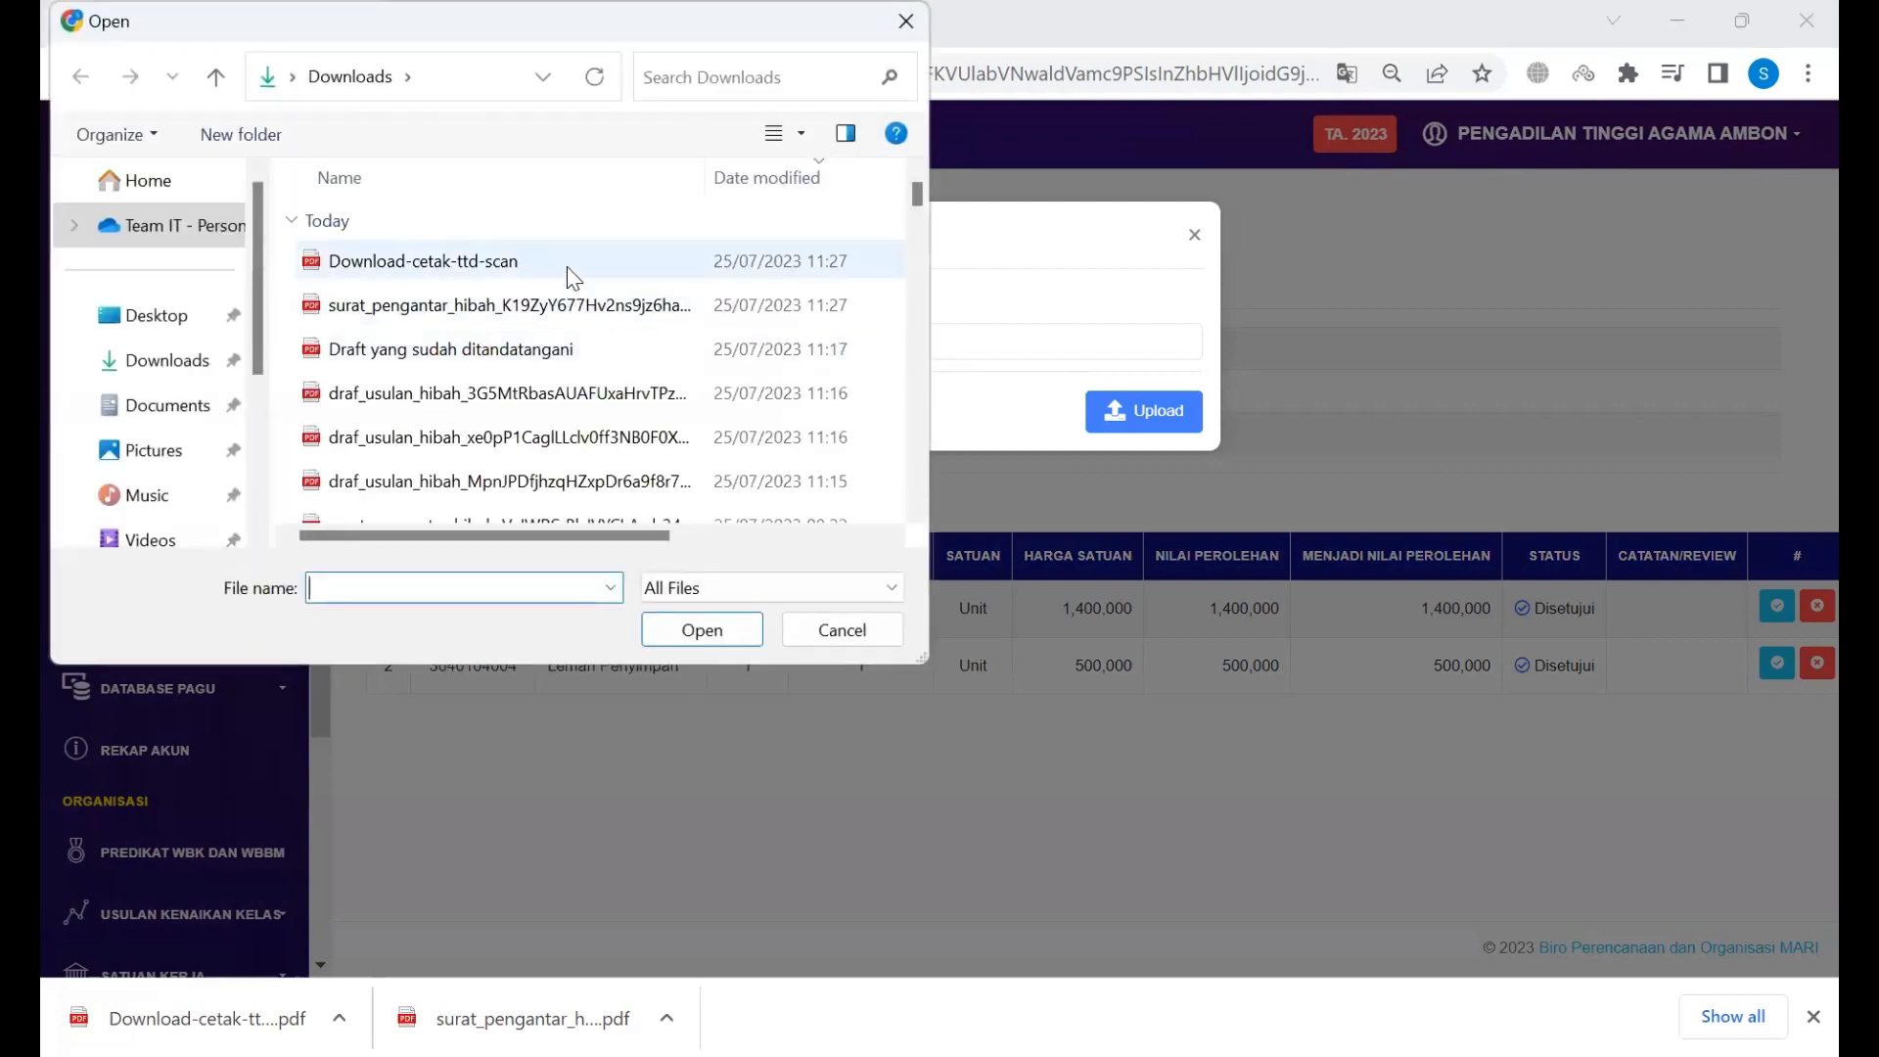
left_click(576, 273)
key("Return")
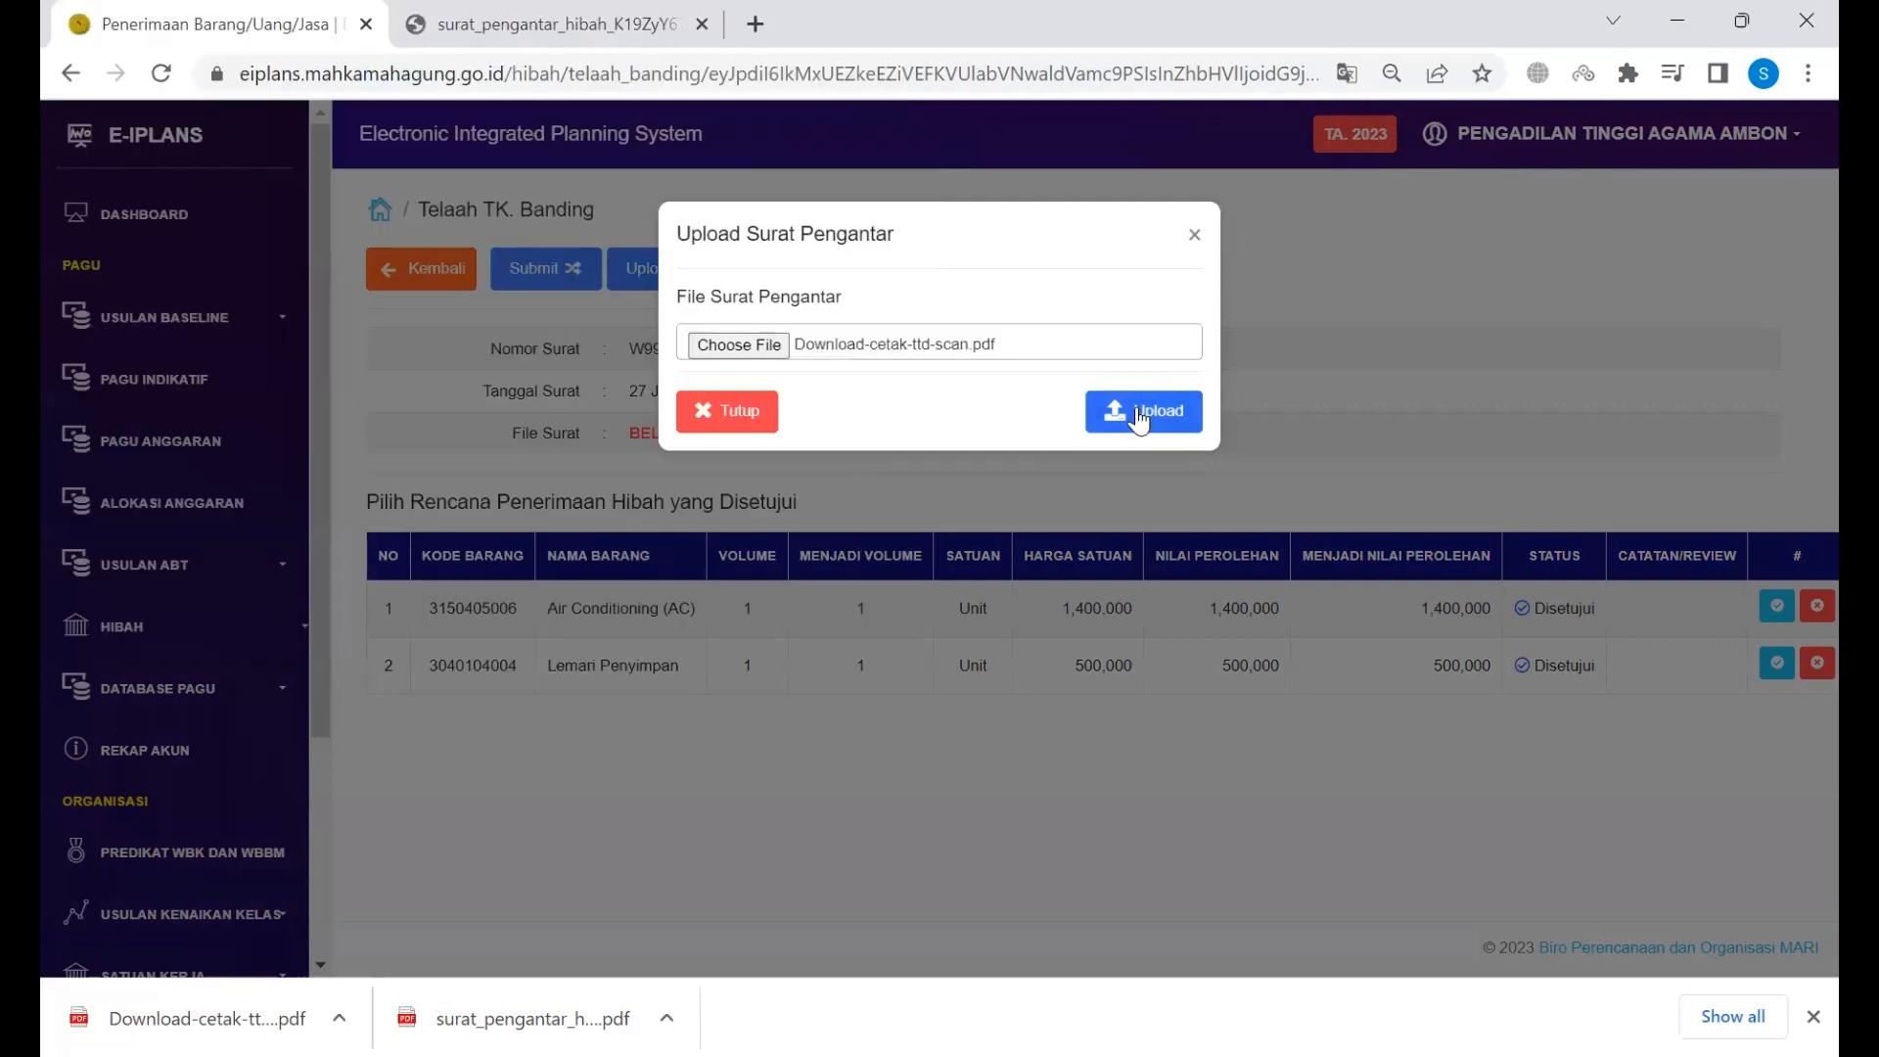
left_click(1137, 416)
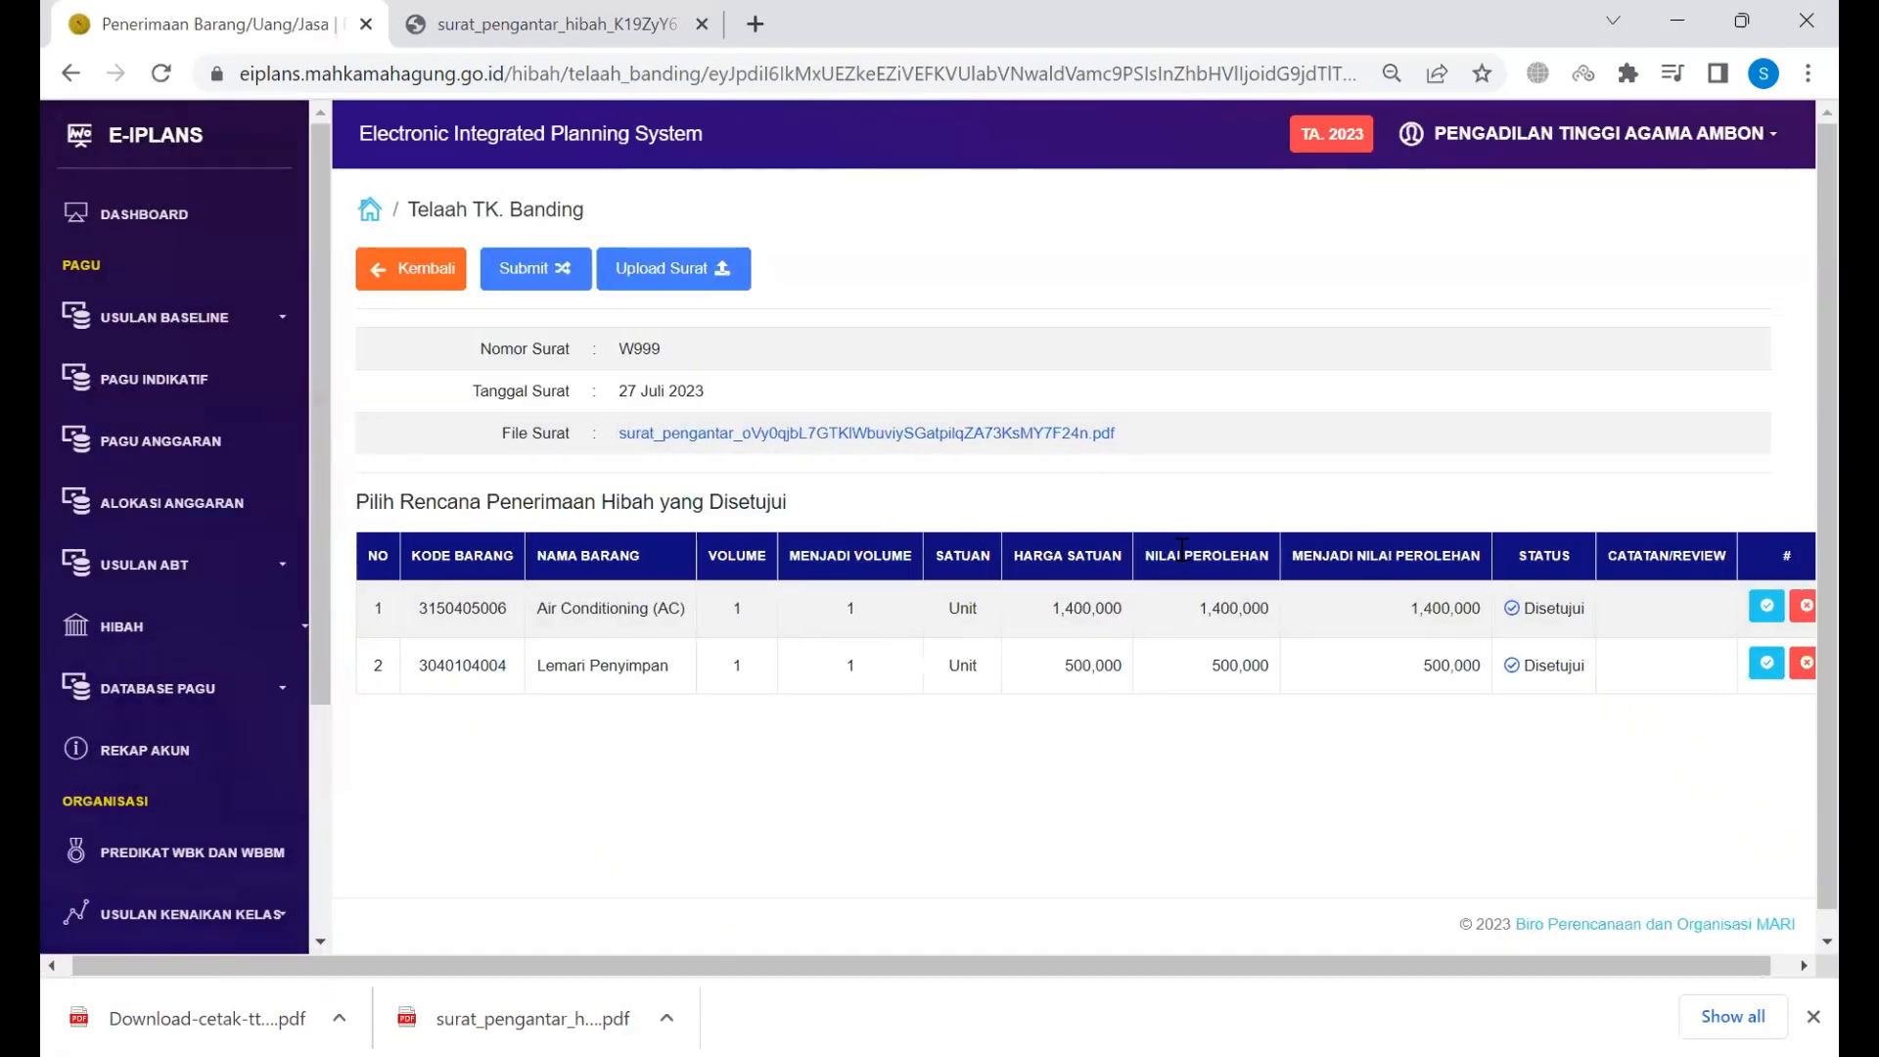
scroll(1184, 553, "right", 1)
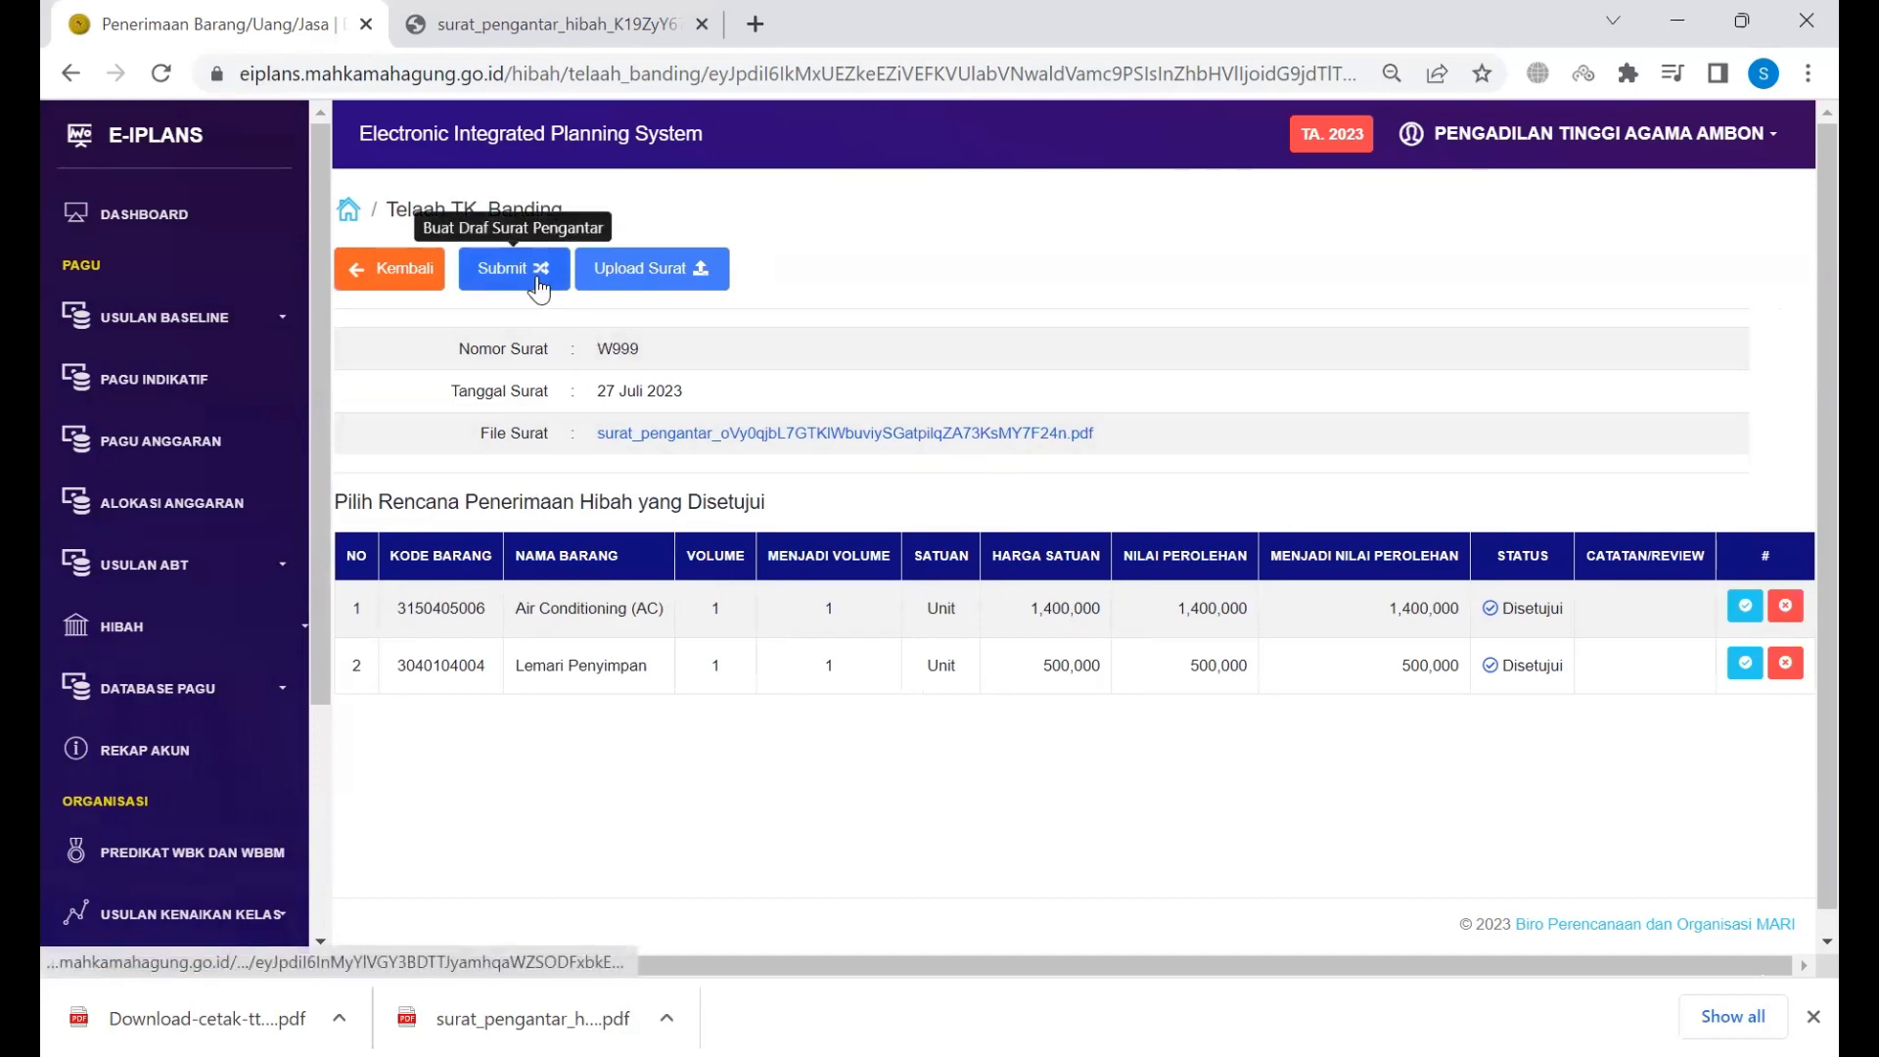
Step: Return to the proposal summary and reload it to refresh the status
left_click(389, 274)
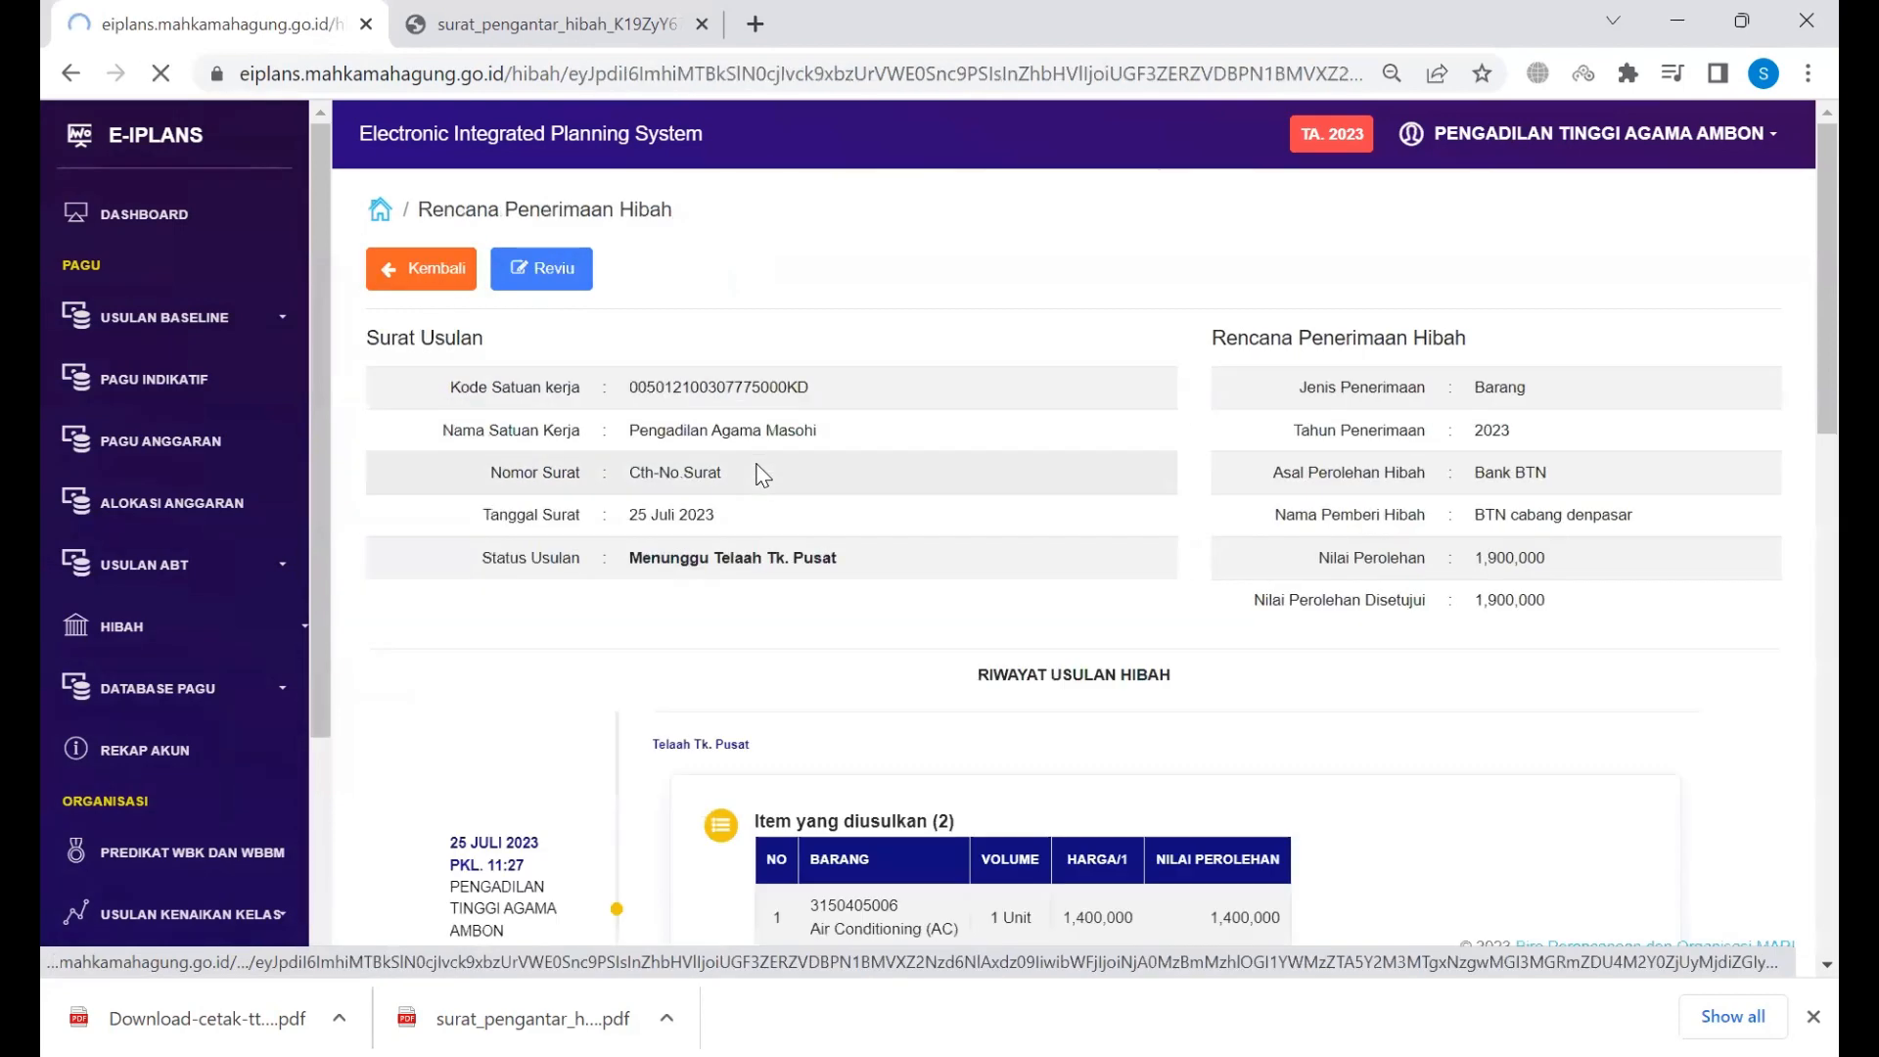
scroll(901, 421, "down", 1)
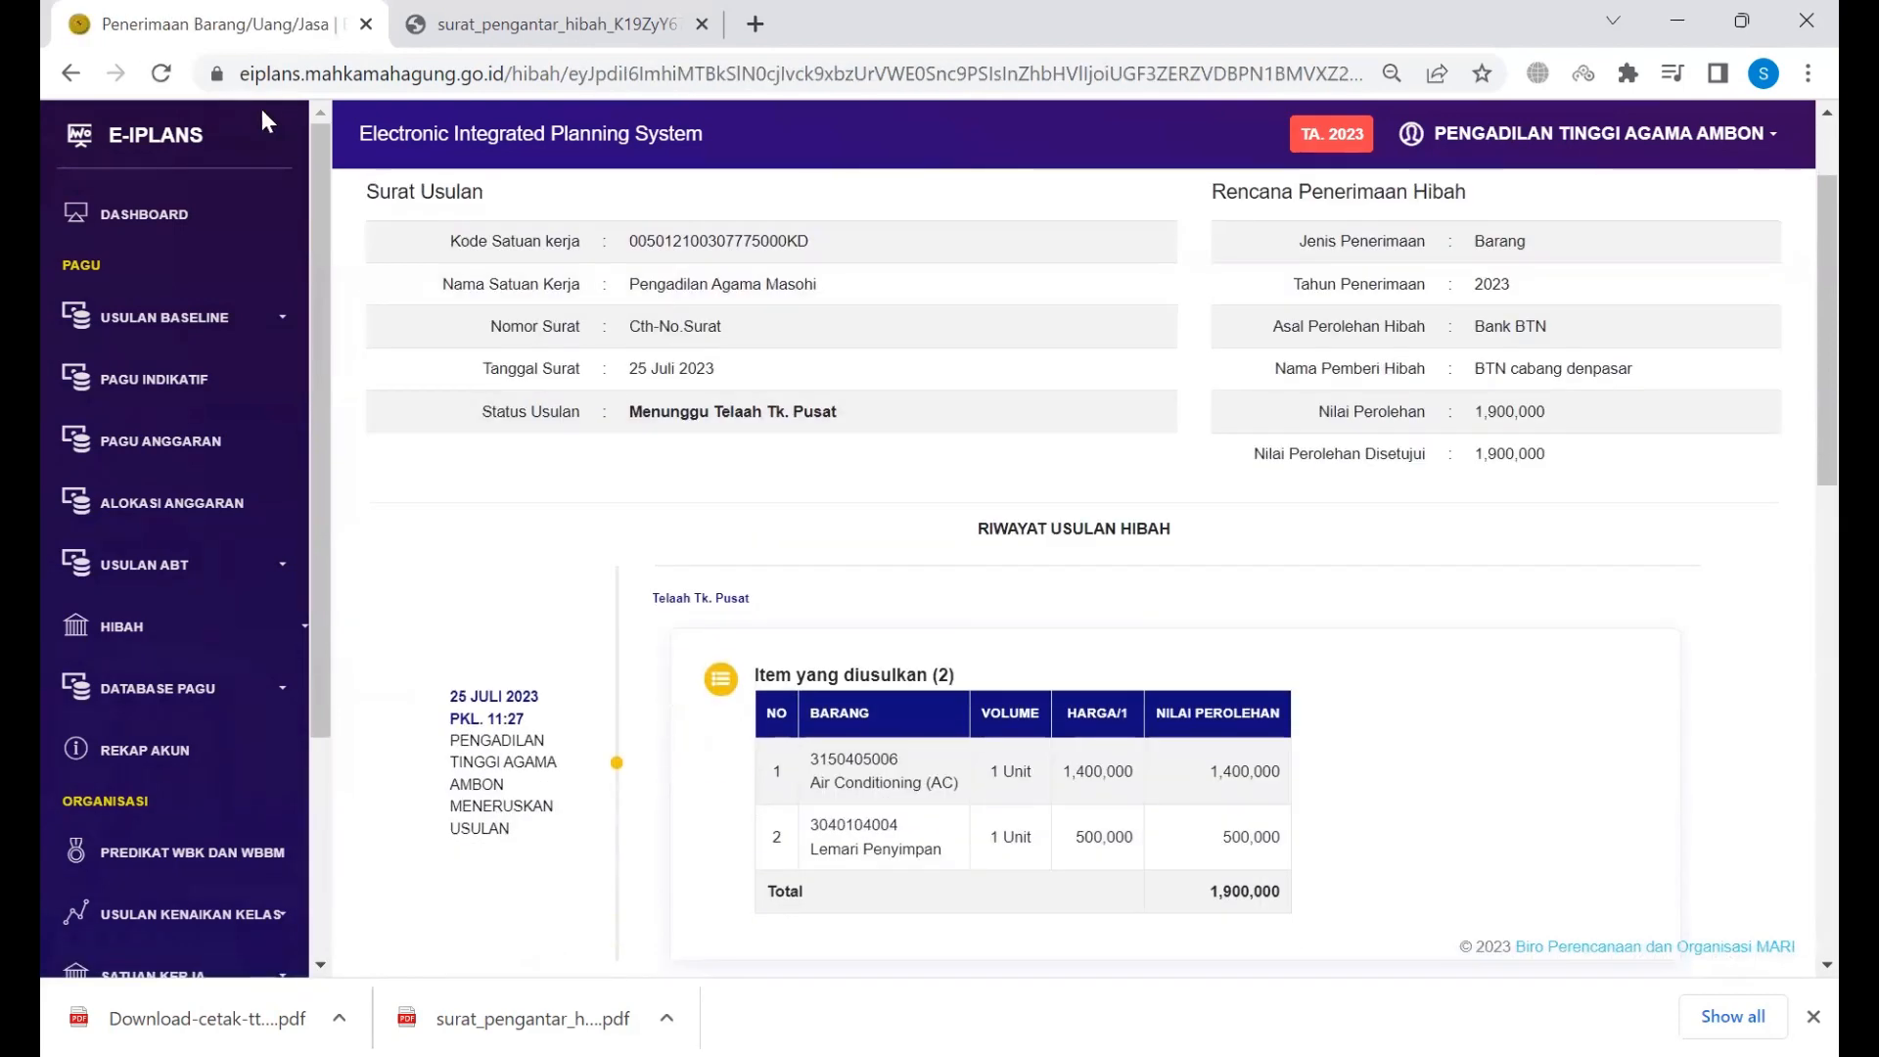
left_click(168, 82)
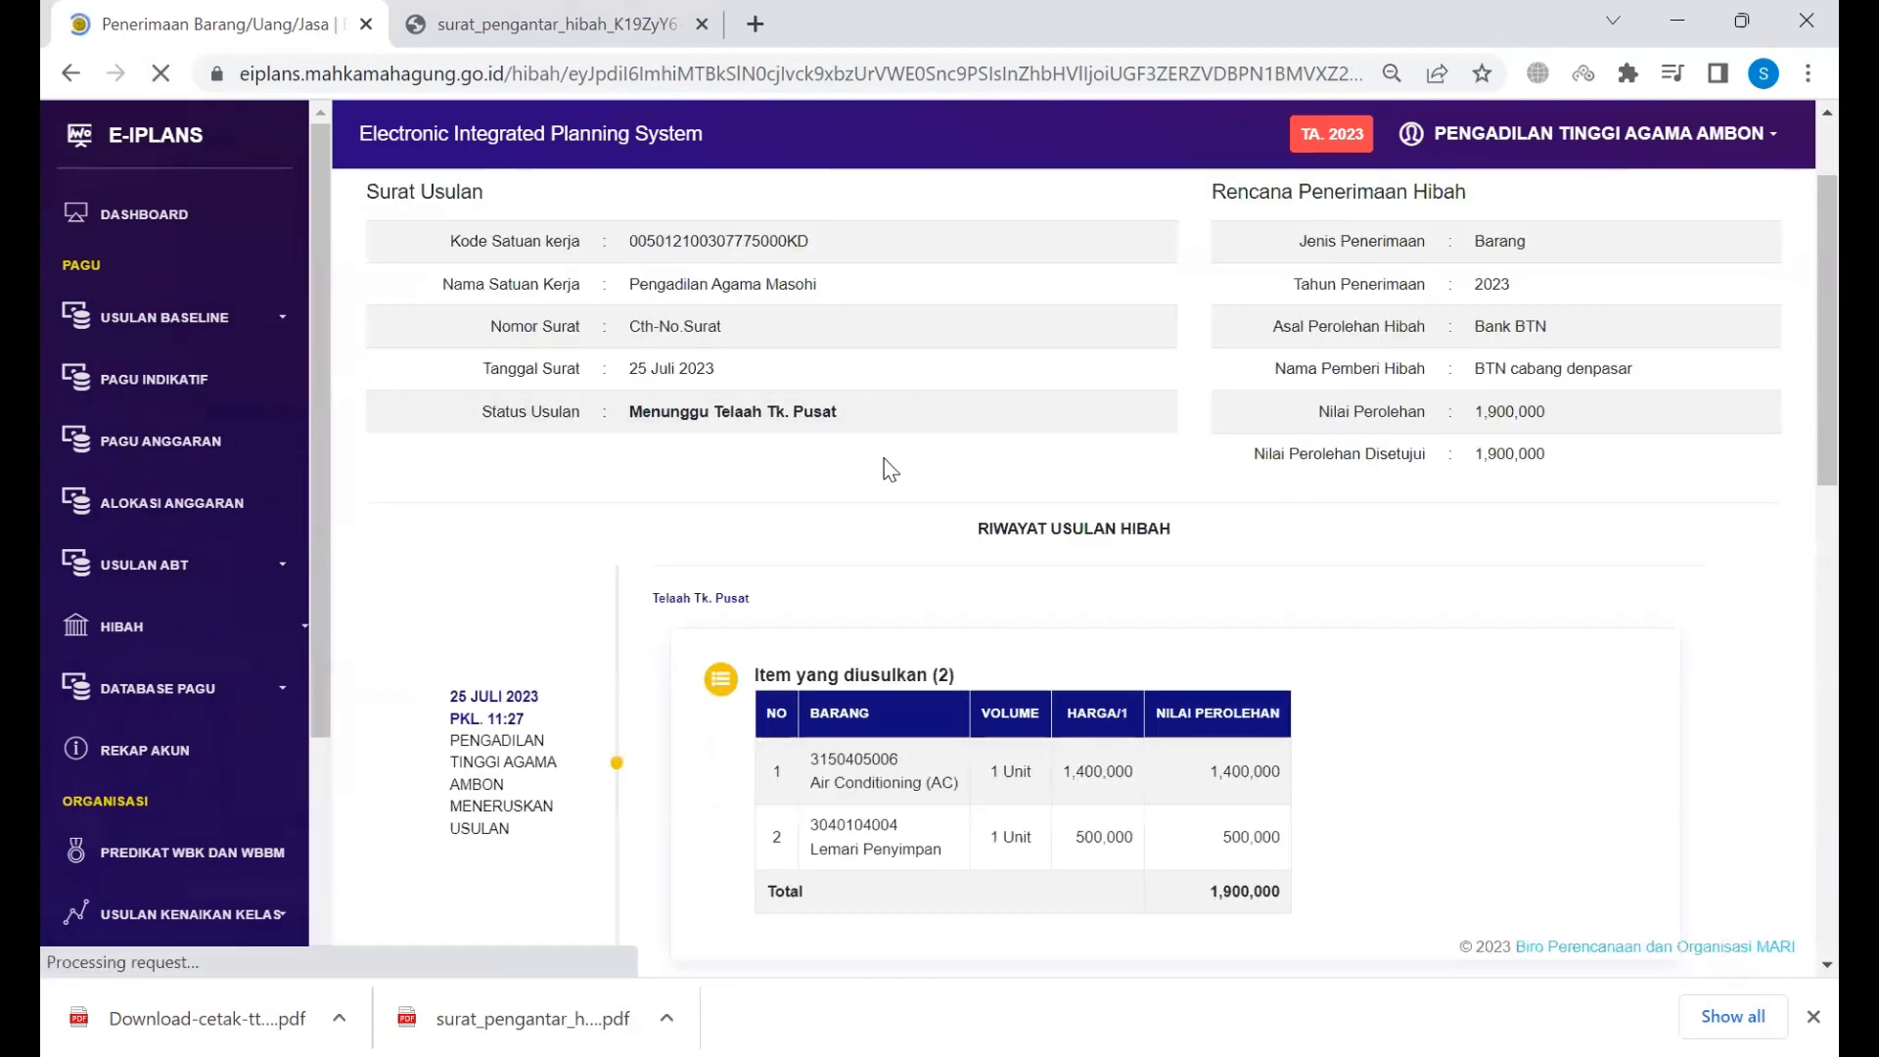
left_click_drag(653, 419, 820, 413)
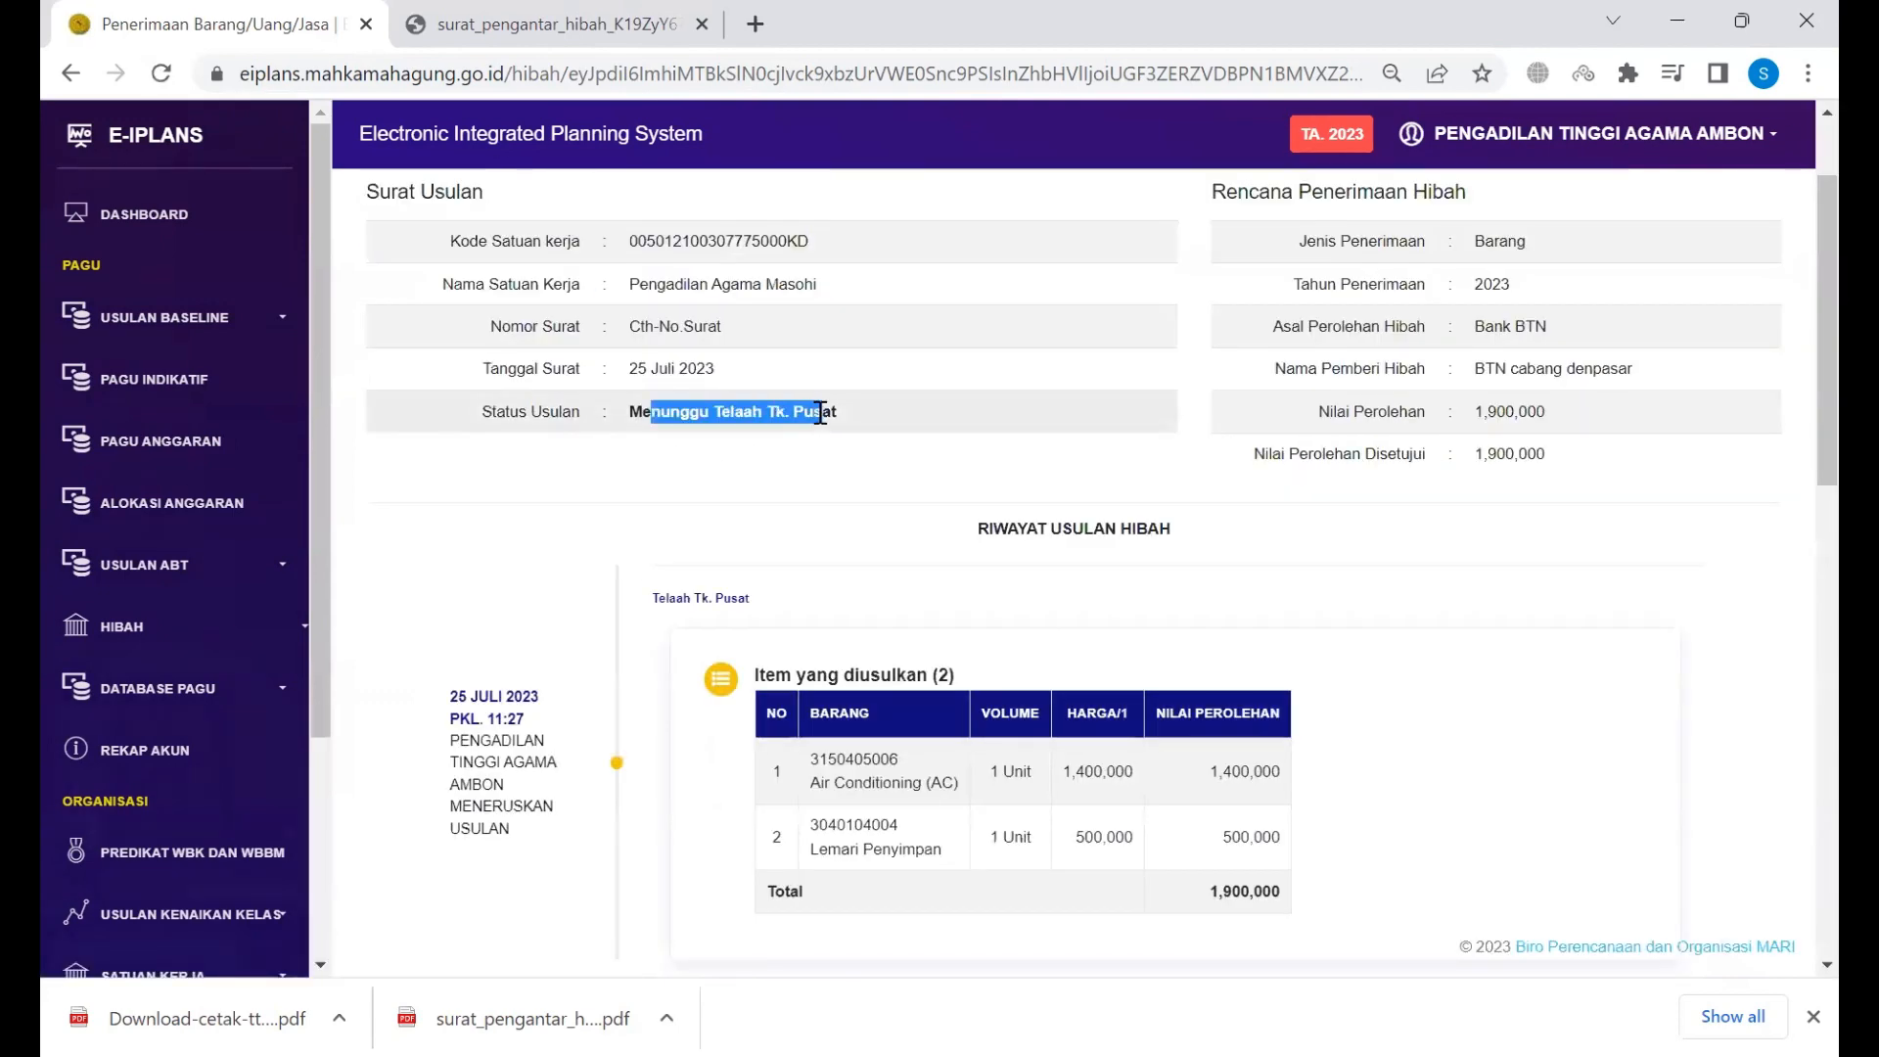
left_click(820, 413)
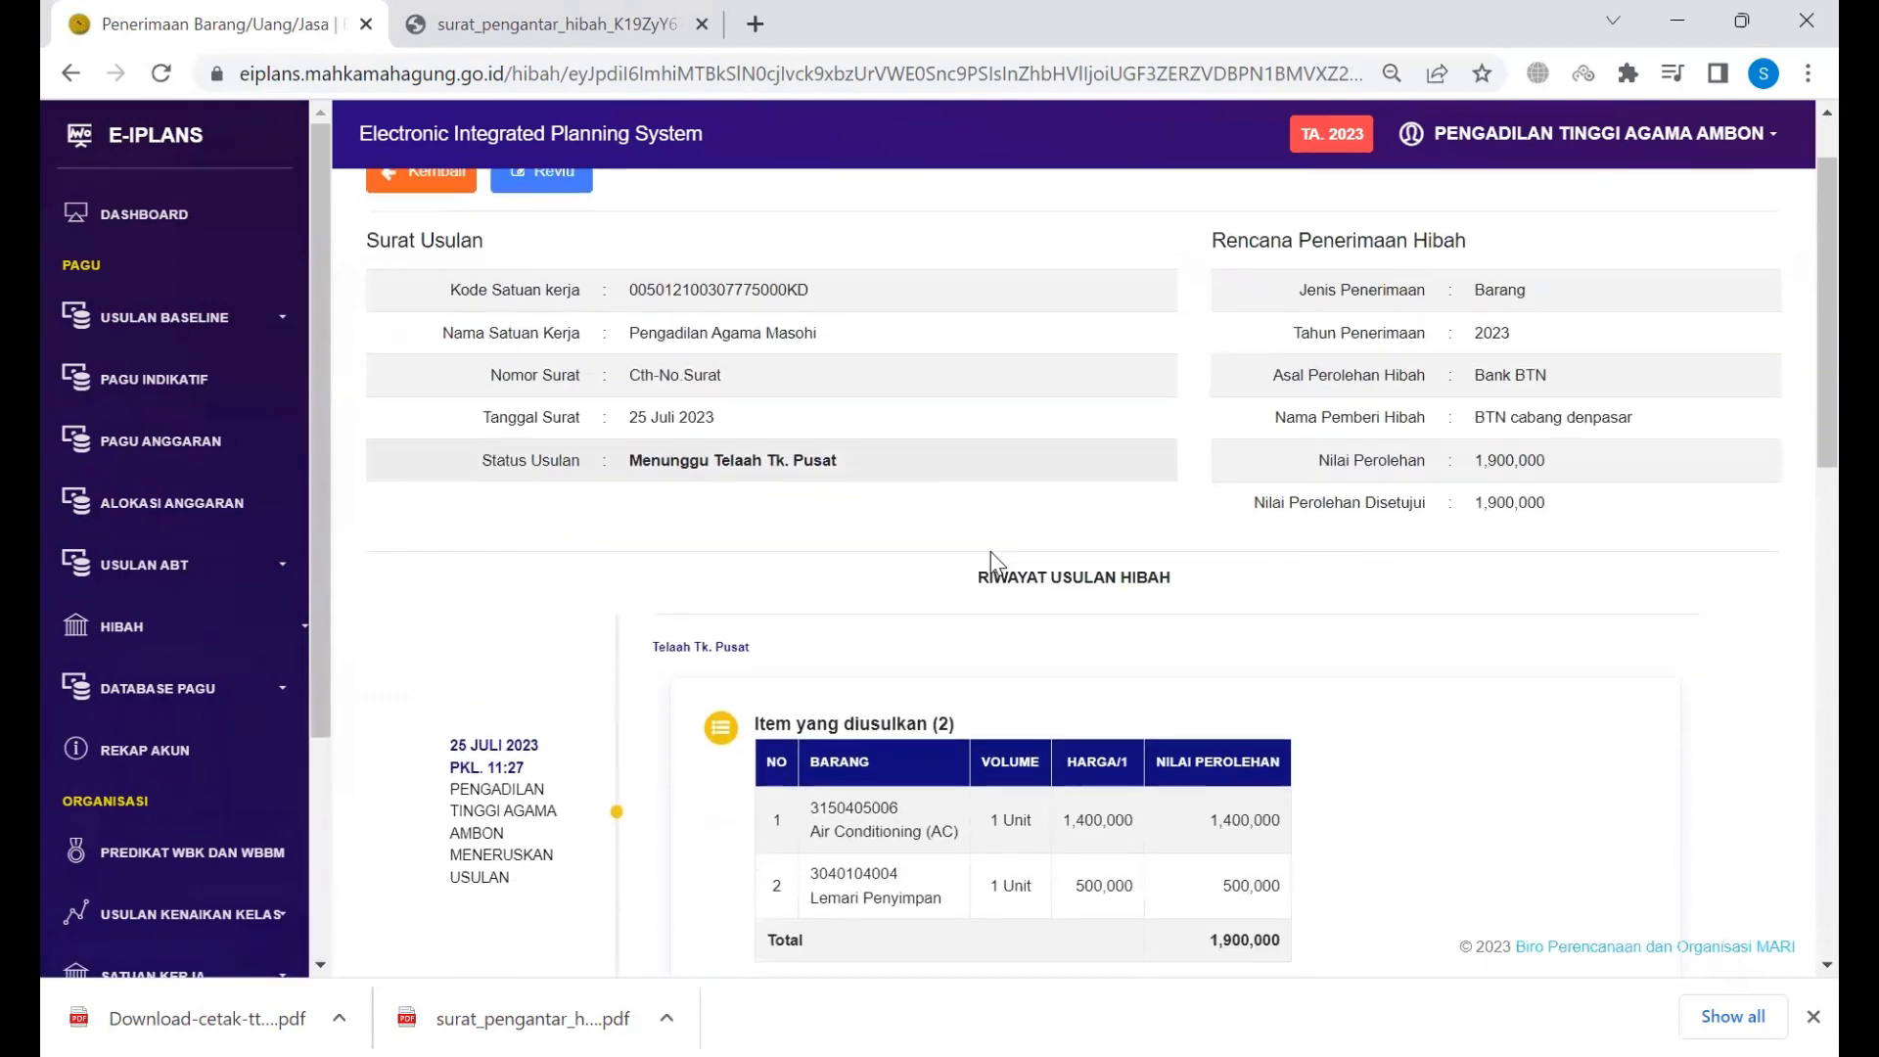
Step: Confirm the history shows forwarding with letter W999 and status Menunggu Telaah Tk. Pusat
scroll(994, 563, "down", 5)
scroll(801, 423, "up", 4)
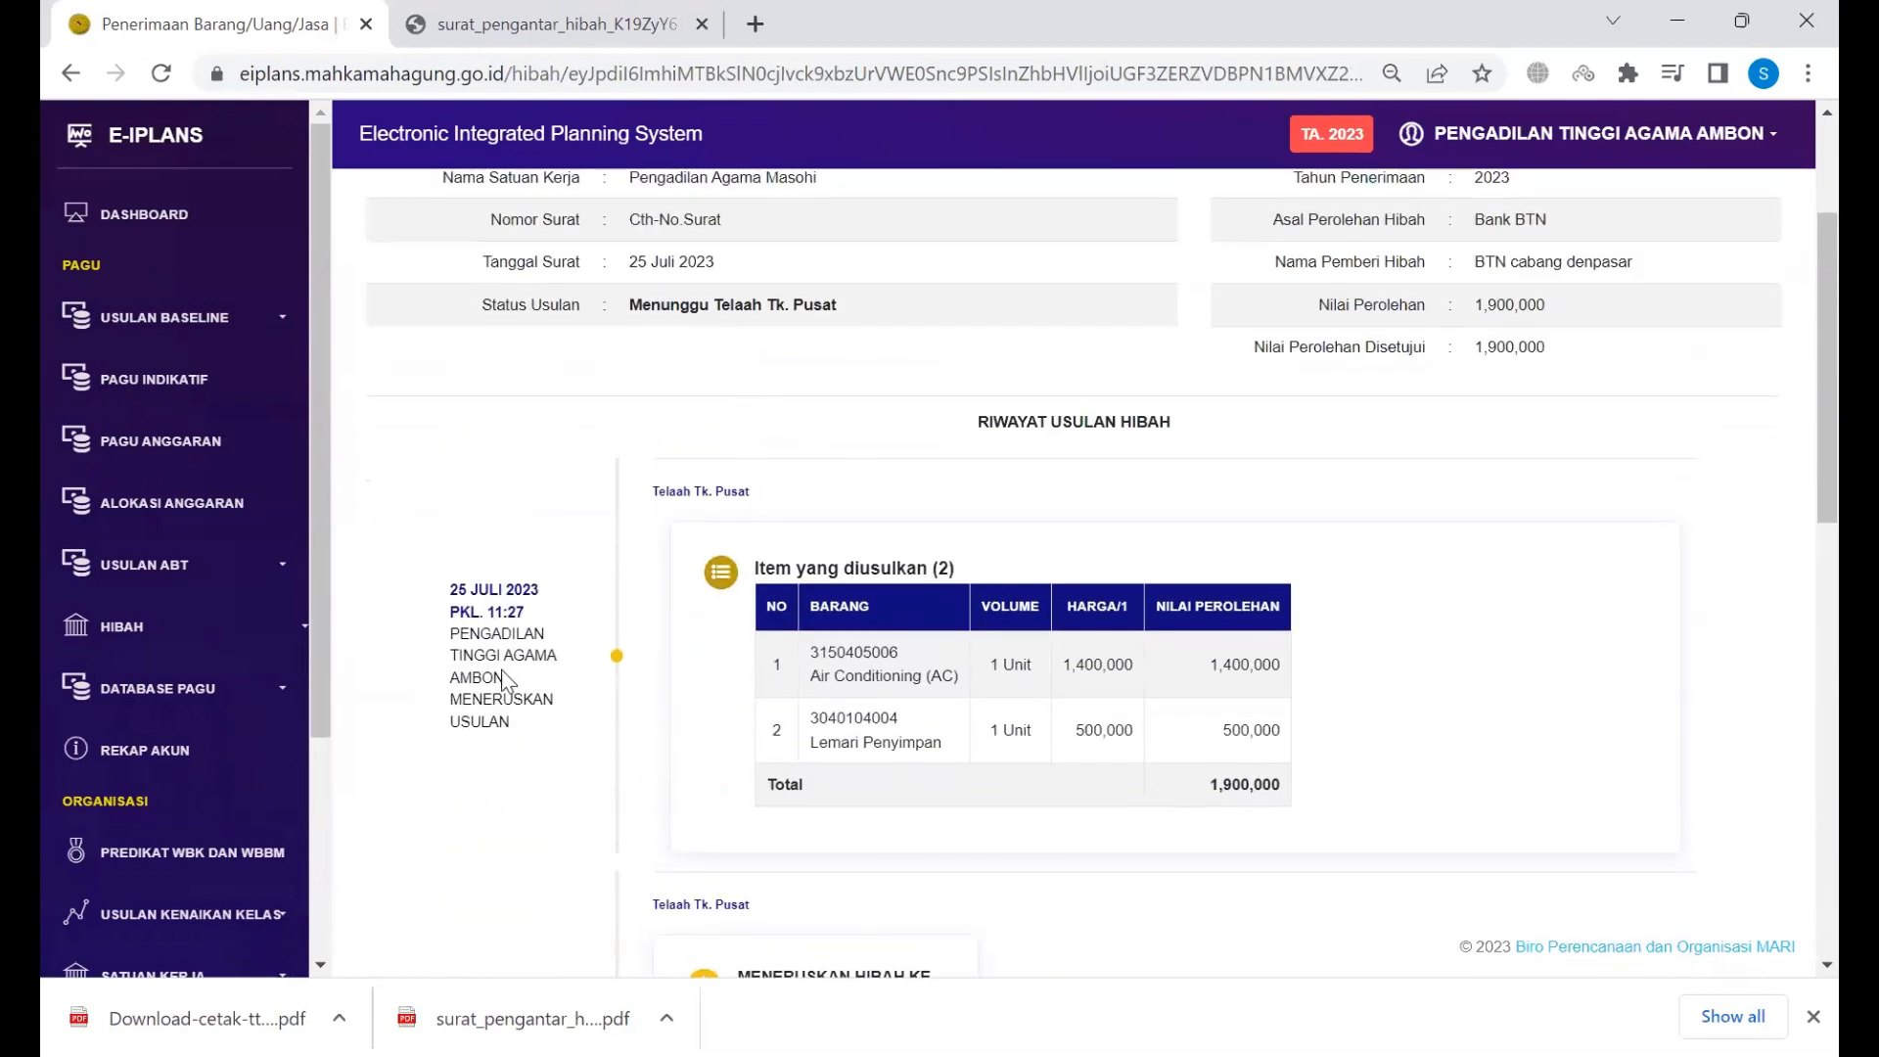
scroll(767, 372, "up", 1)
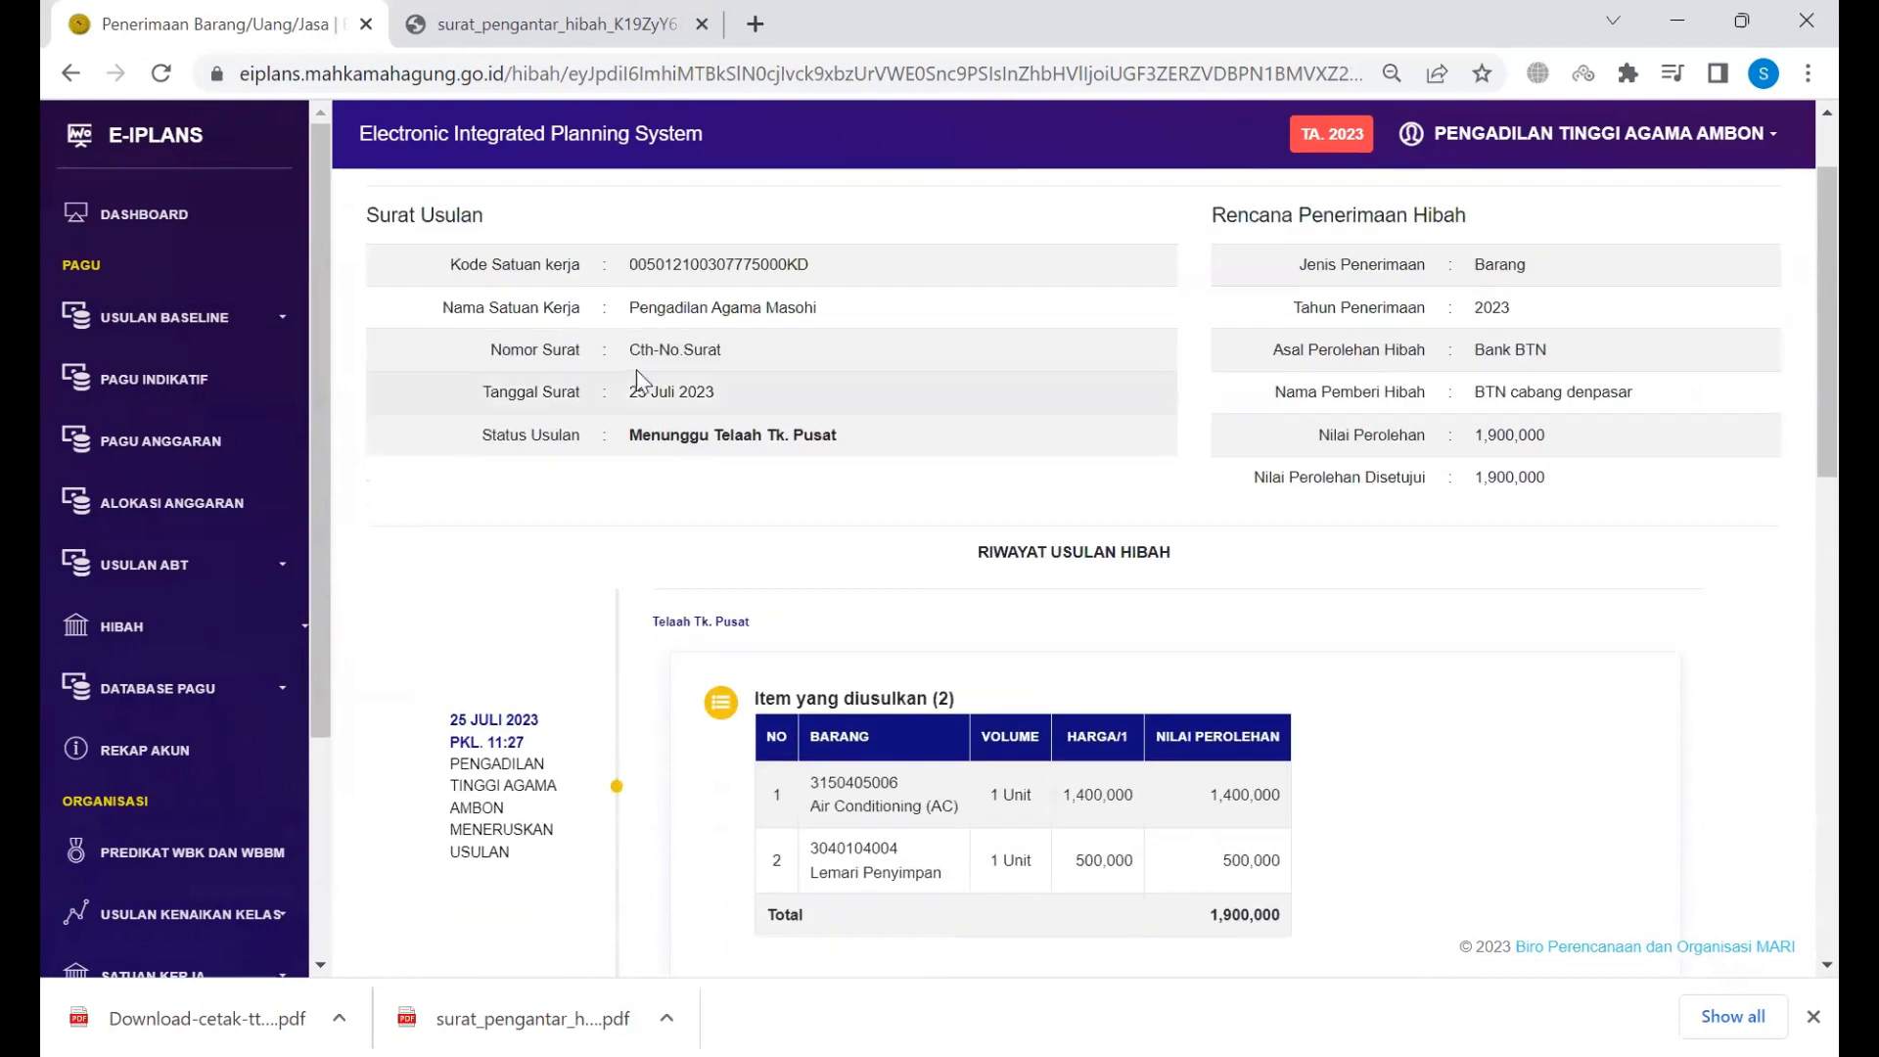
left_click_drag(627, 439, 790, 452)
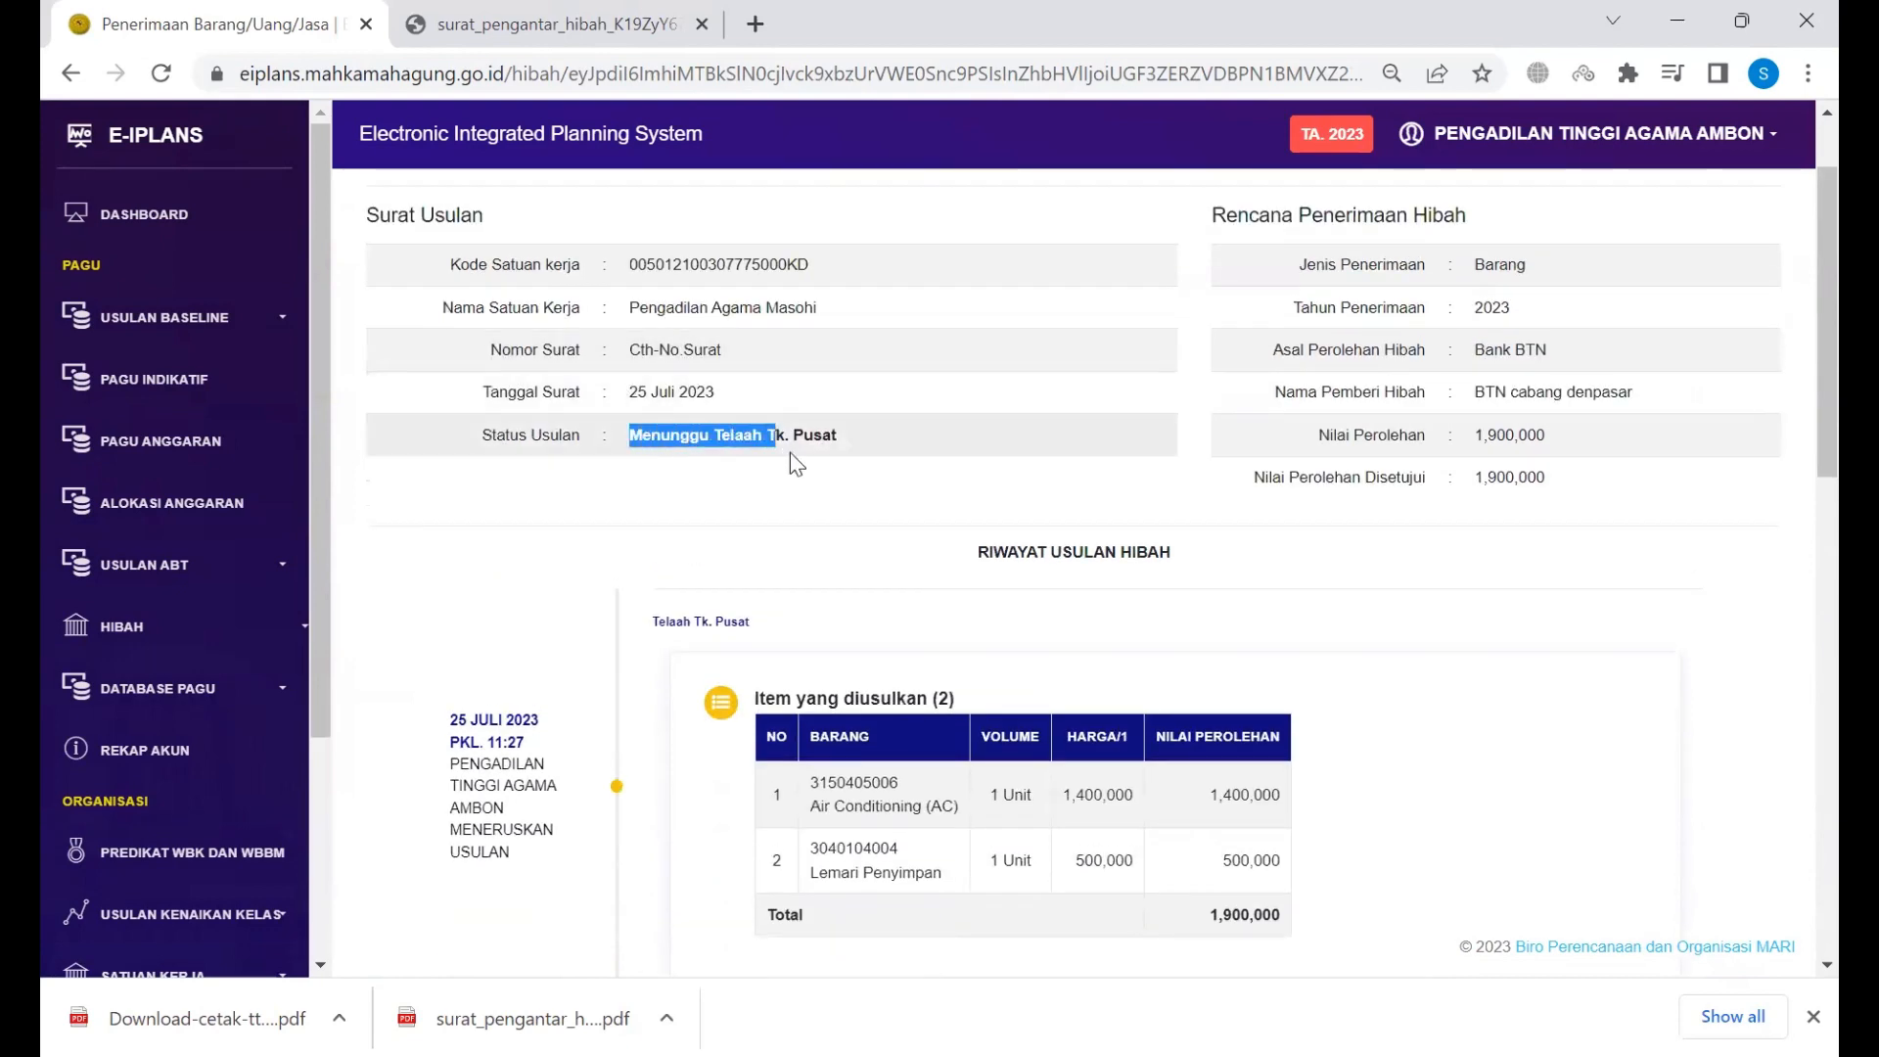
left_click(843, 448)
left_click_drag(680, 435, 743, 431)
scroll(747, 423, "up", 1)
scroll(747, 424, "down", 1)
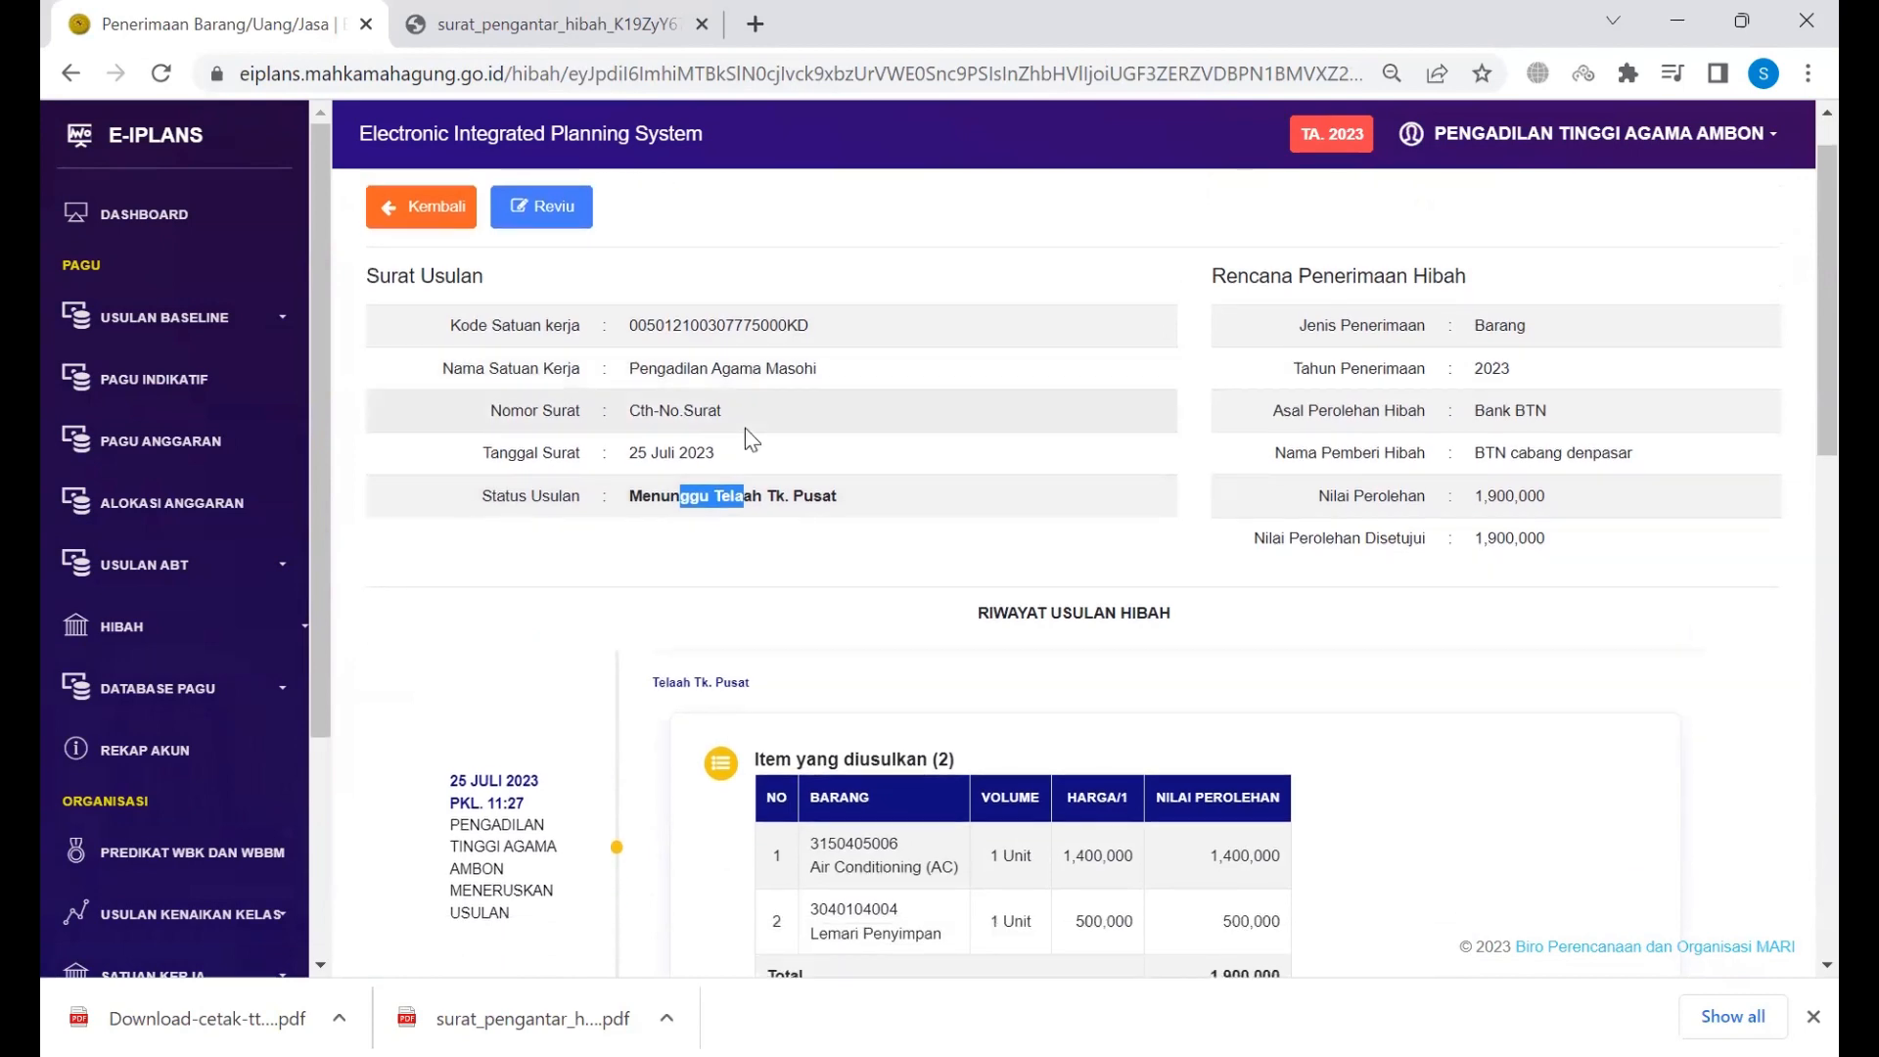
scroll(887, 533, "down", 1)
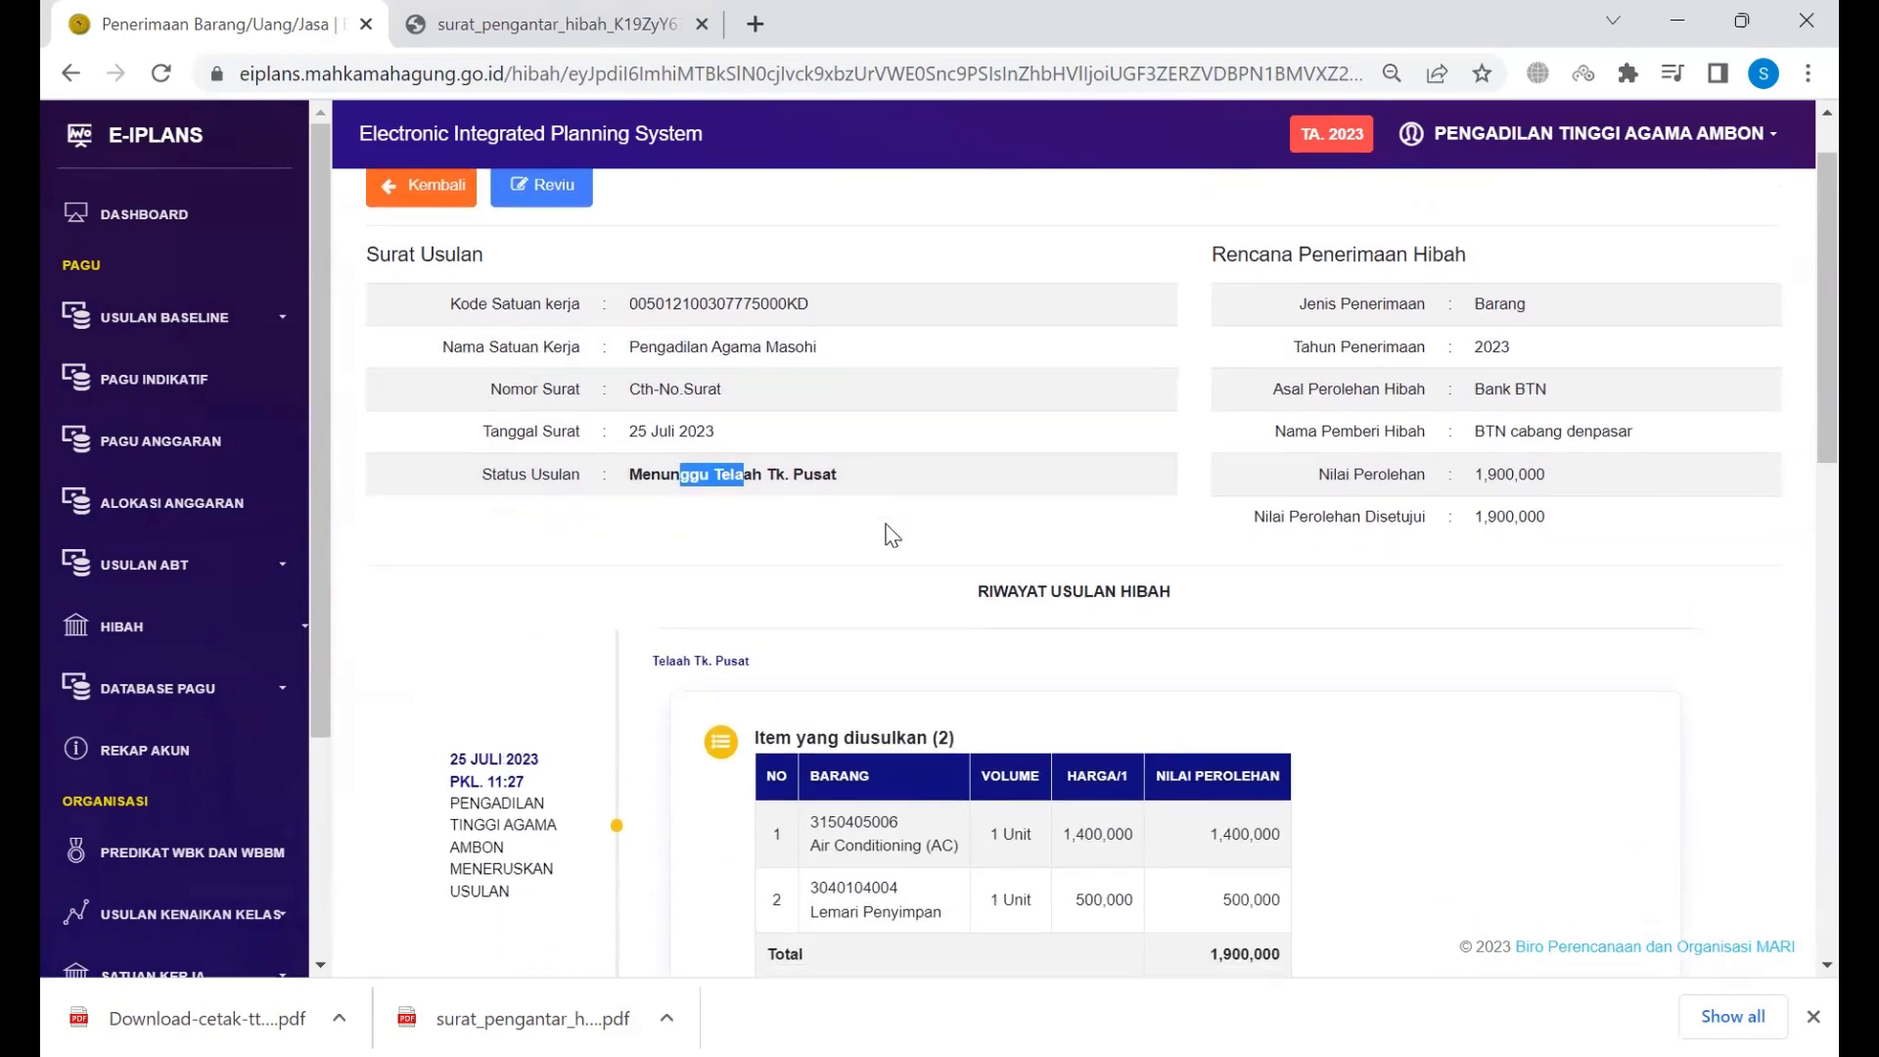
scroll(990, 566, "down", 5)
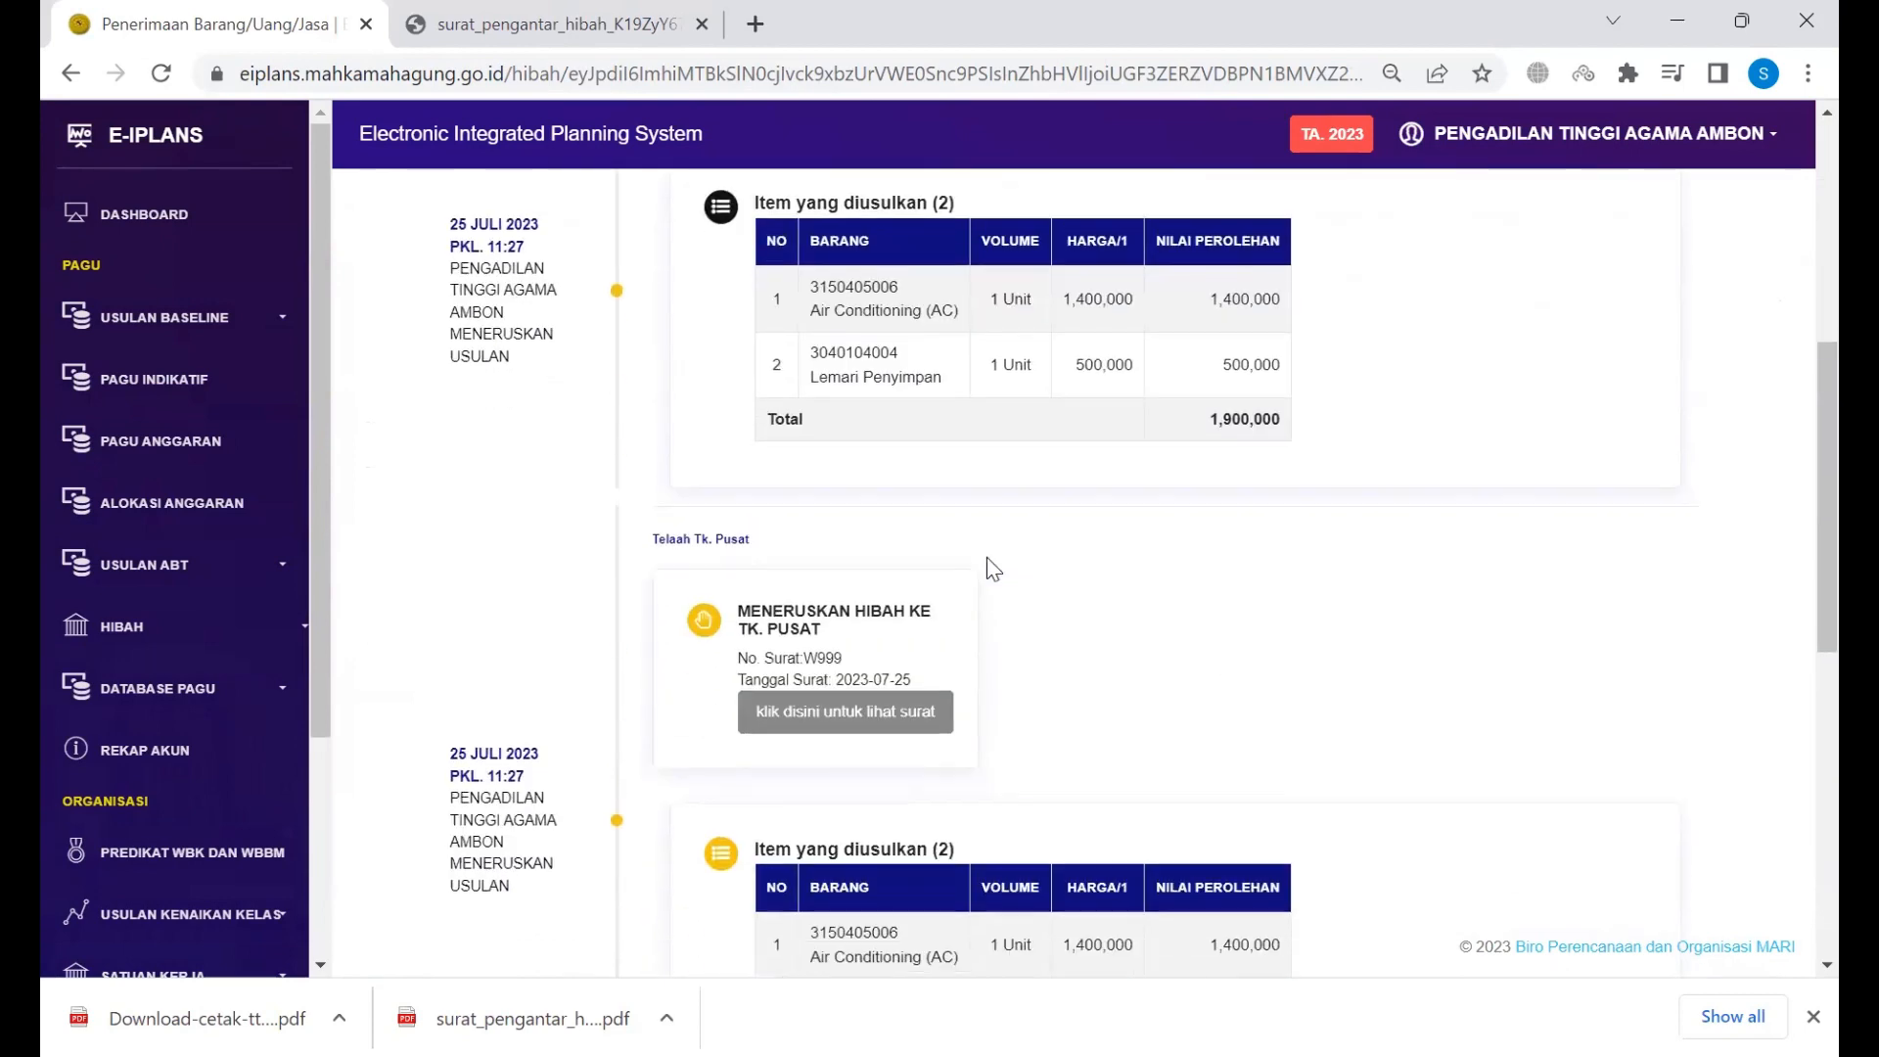
scroll(986, 556, "down", 3)
scroll(986, 556, "down", 3)
scroll(987, 556, "up", 8)
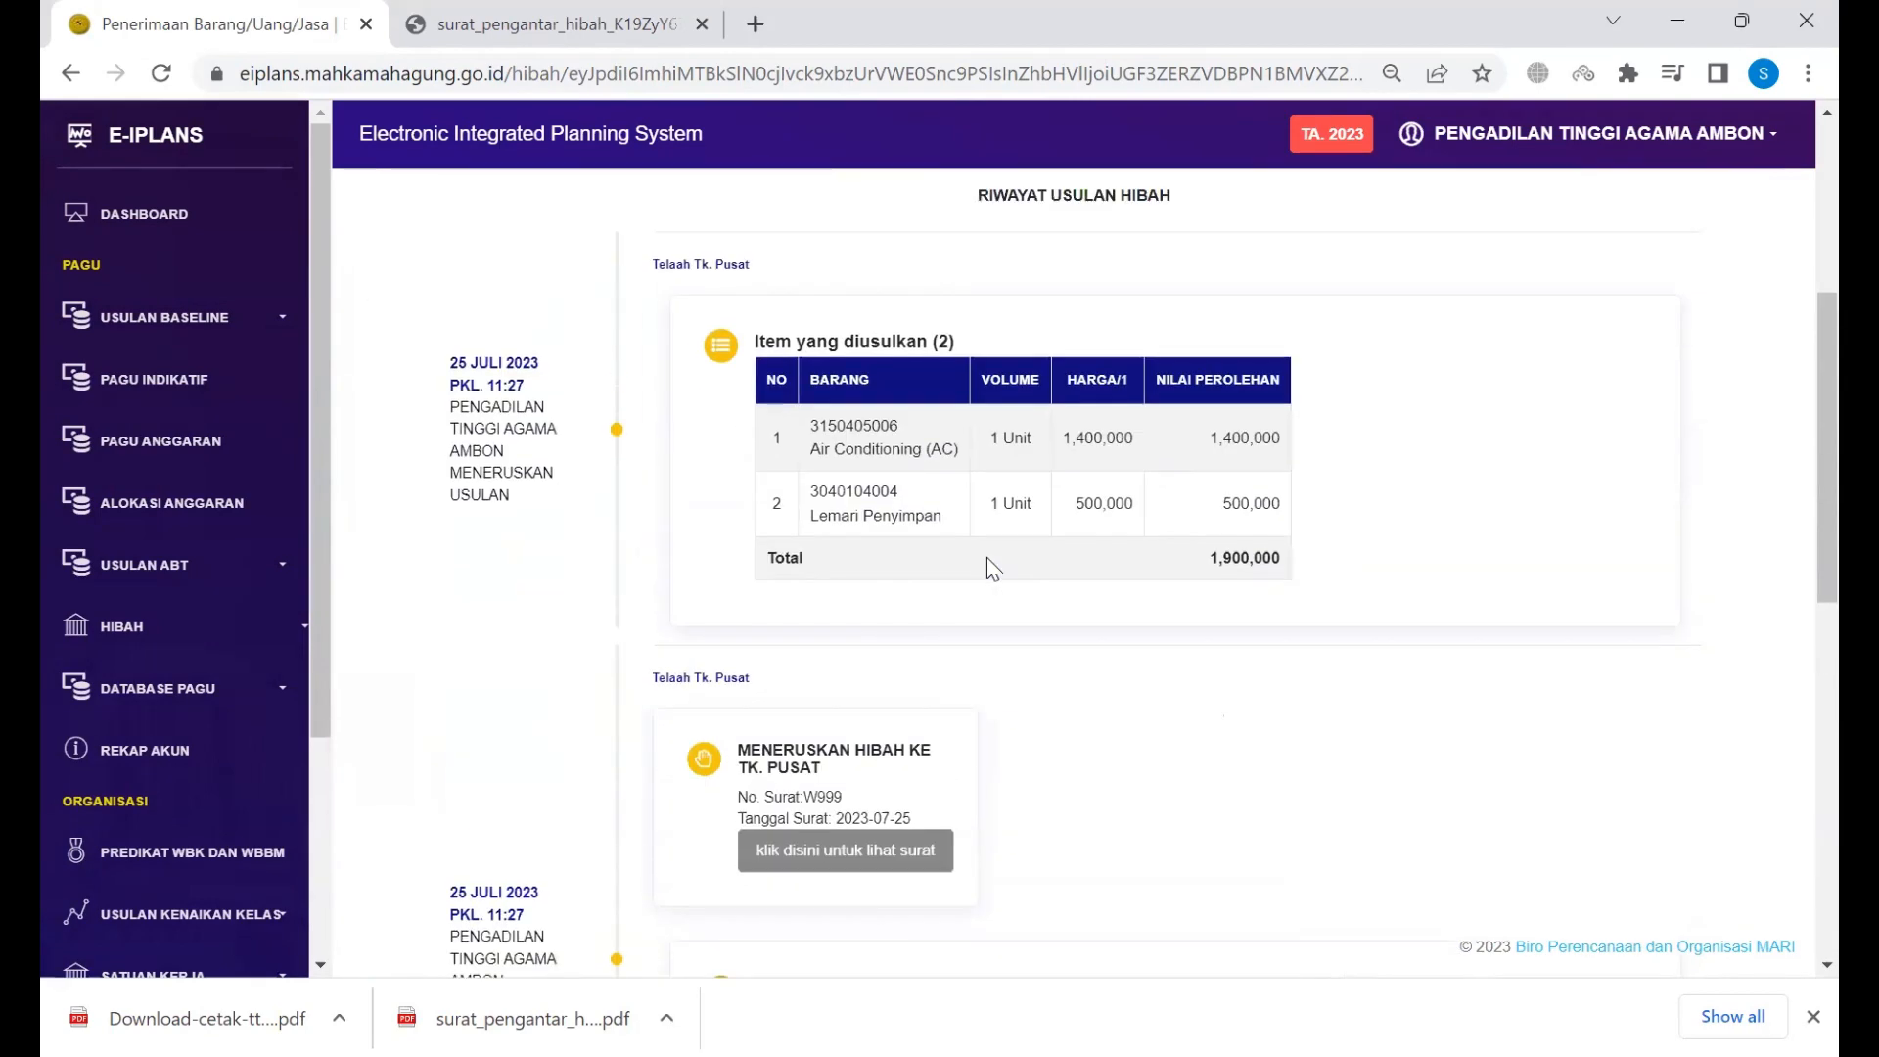
scroll(986, 556, "up", 5)
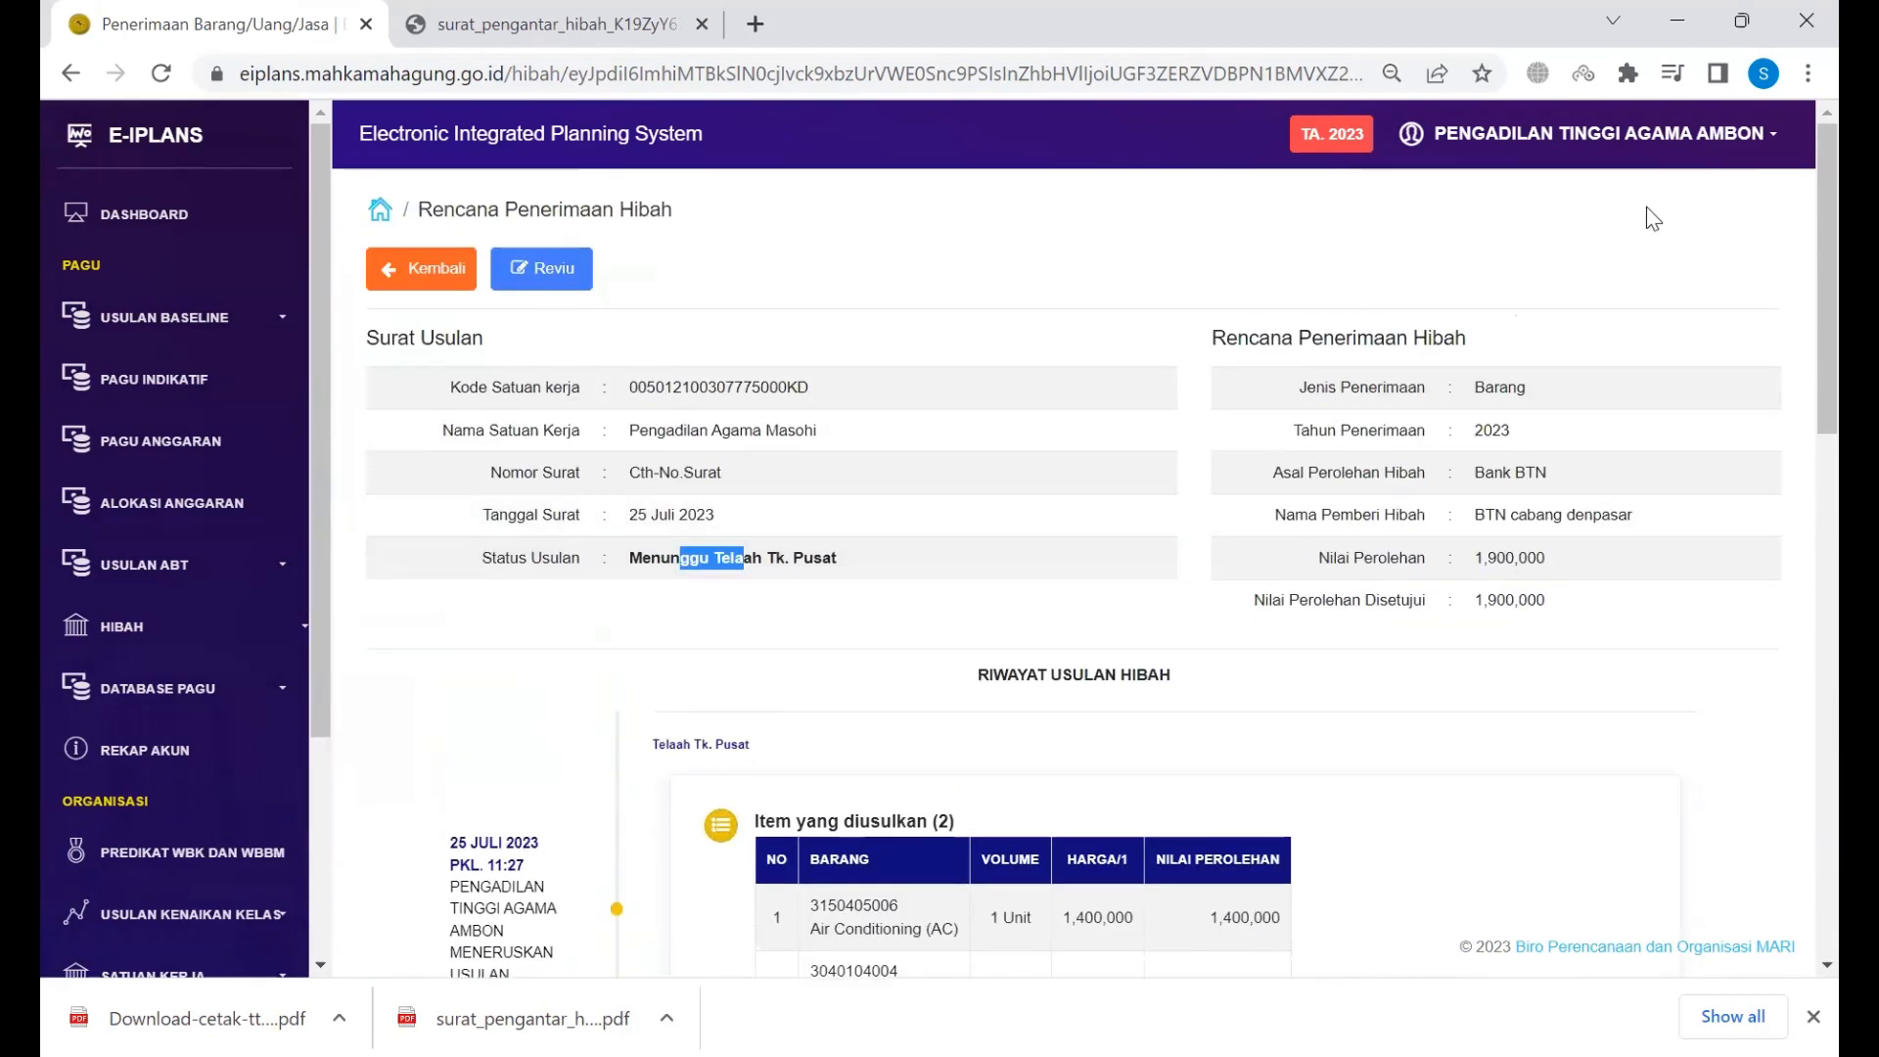